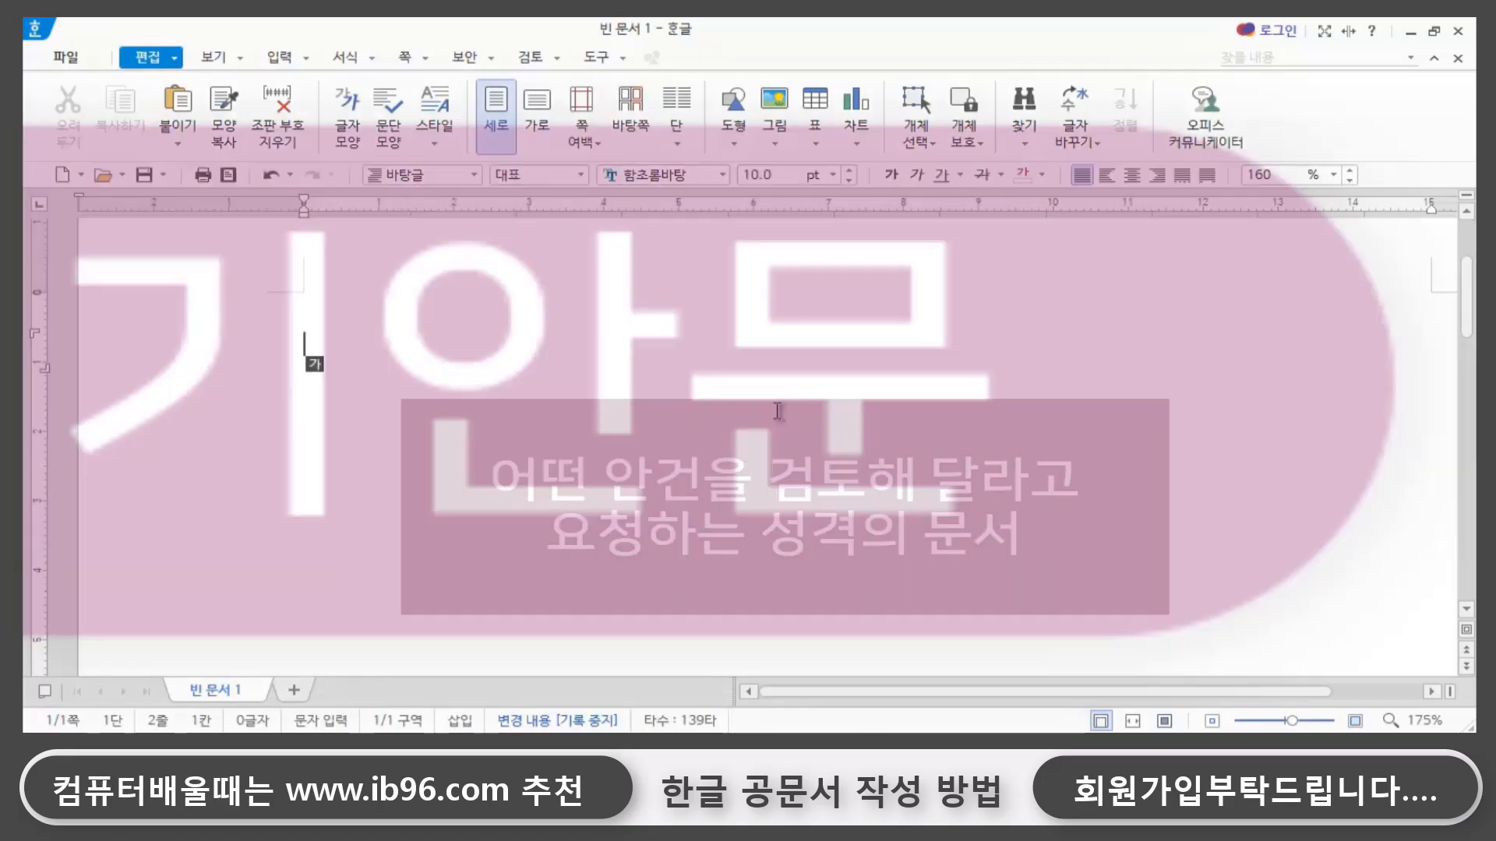
pyautogui.press('F7')
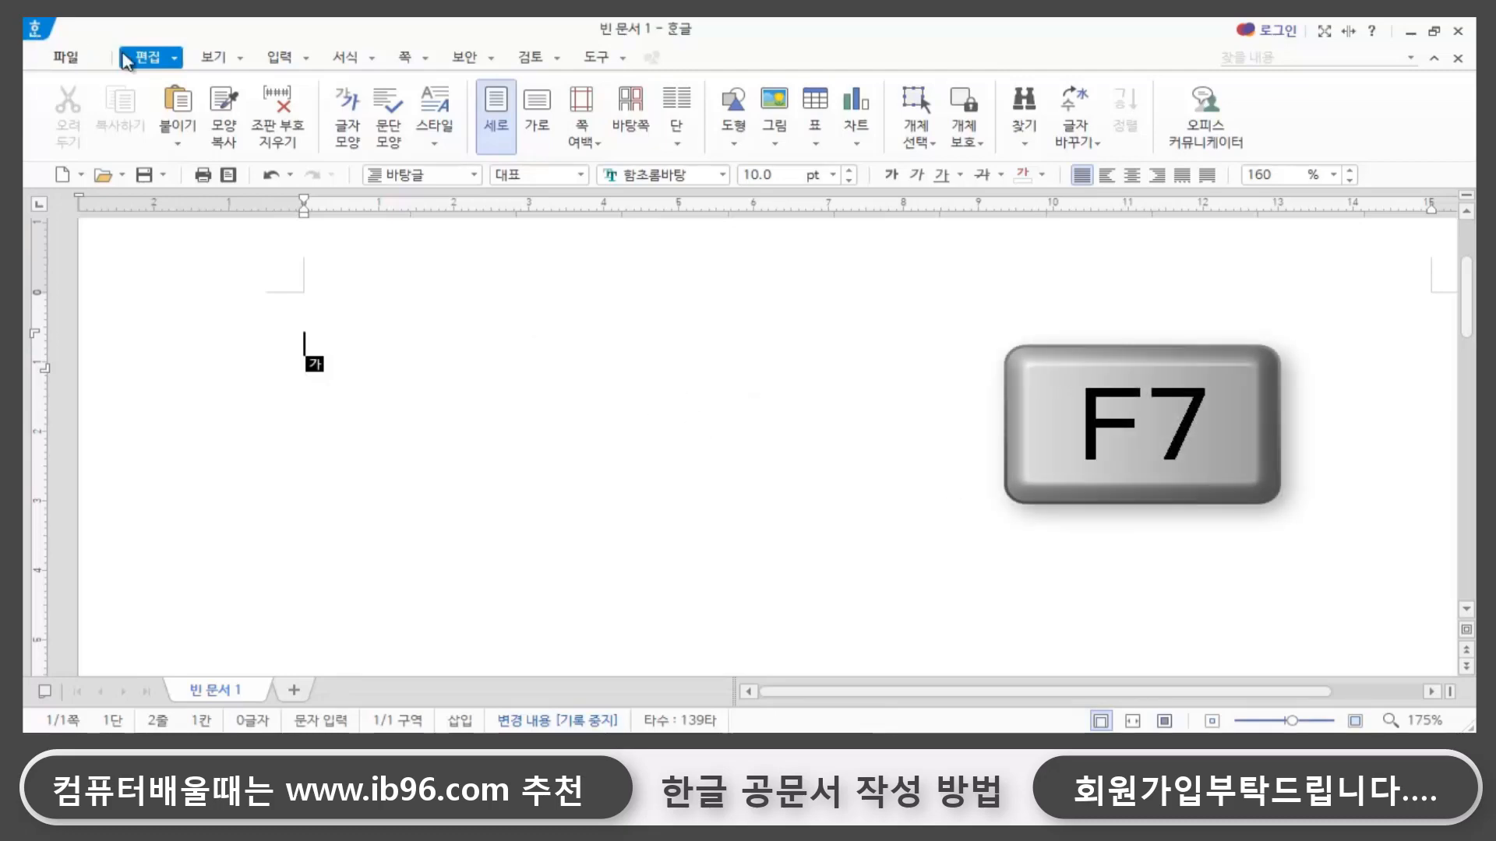
pyautogui.click(66, 57)
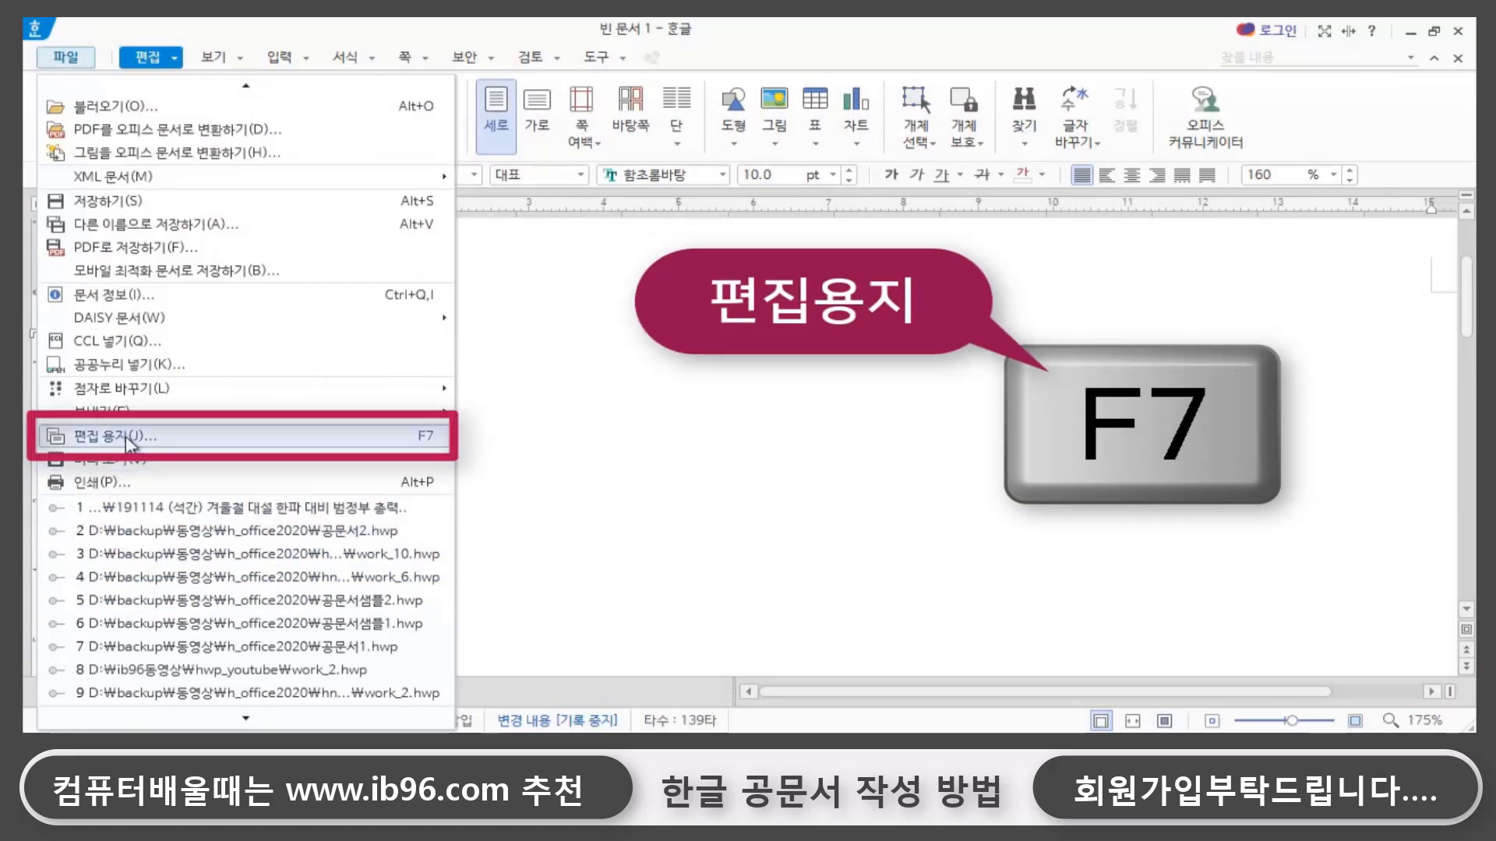
pyautogui.click(586, 433)
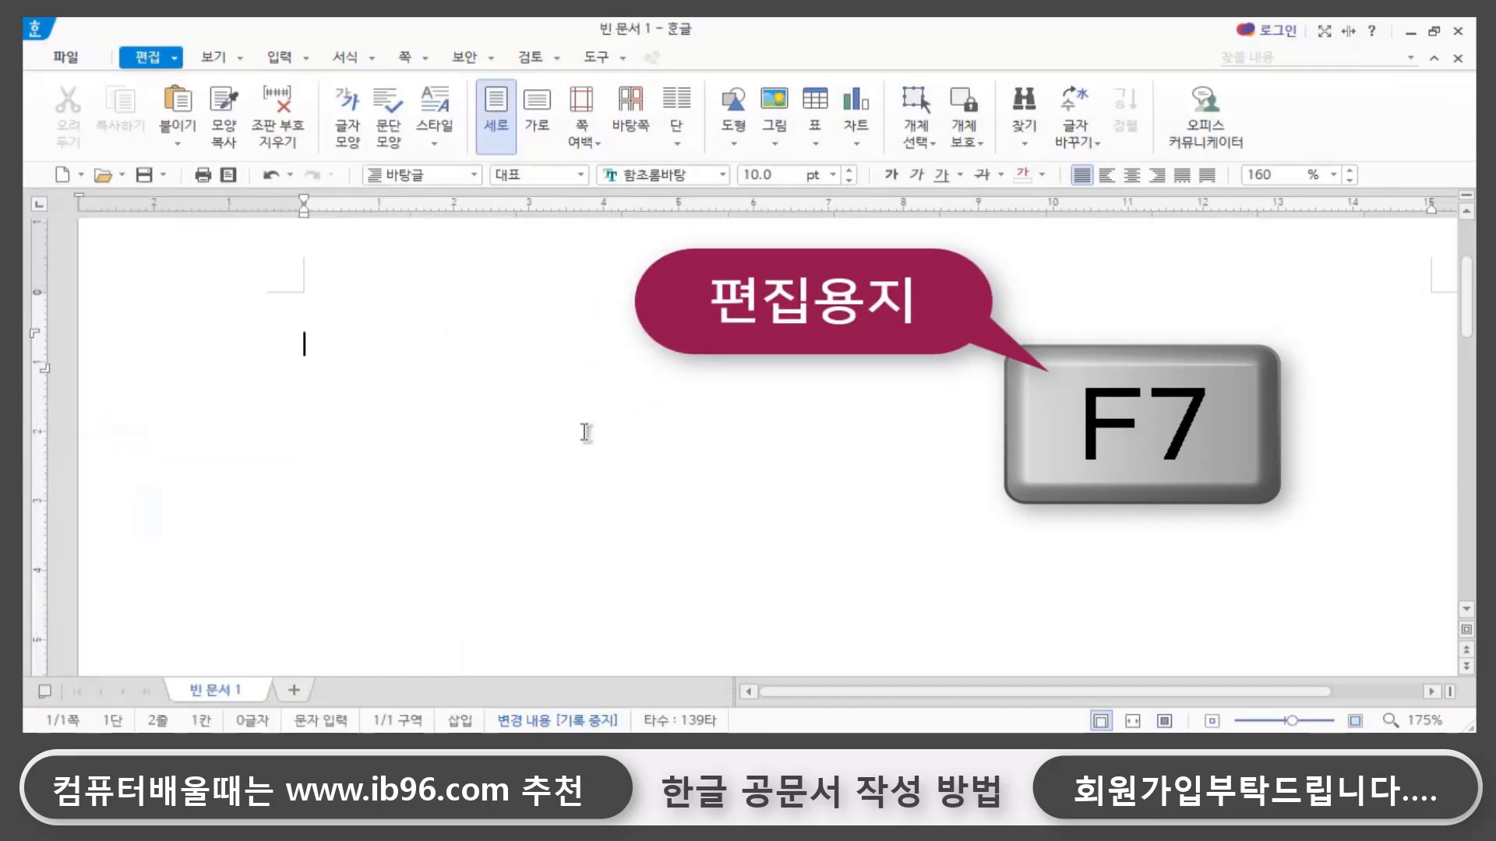
# - Add two blank lines to the document and set the header margin to 0 mm in the page setup
pyautogui.press('Return')
pyautogui.press('Return')
pyautogui.press('F7')
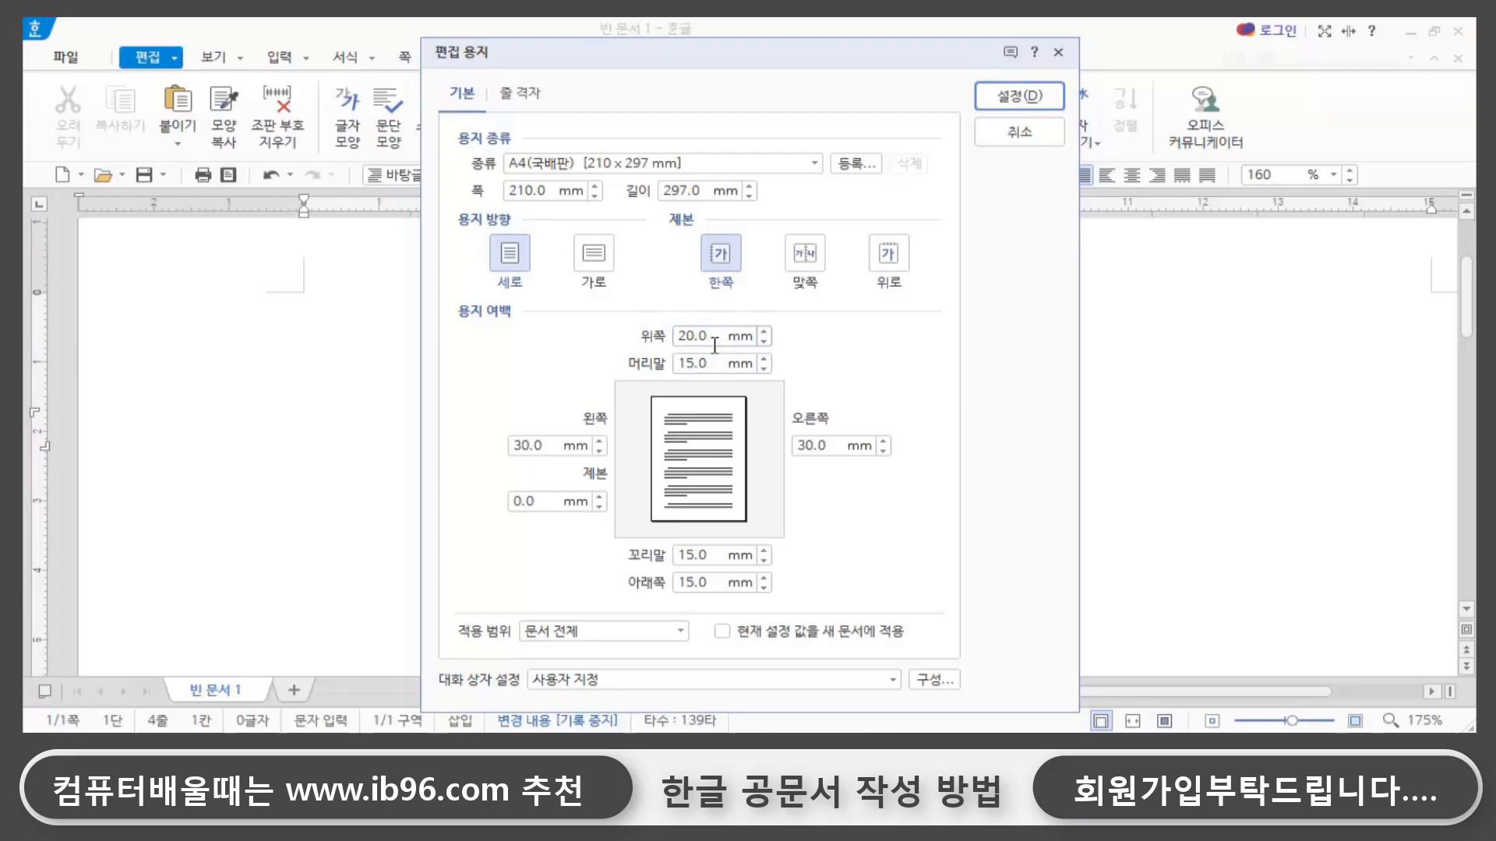
pyautogui.click(692, 363)
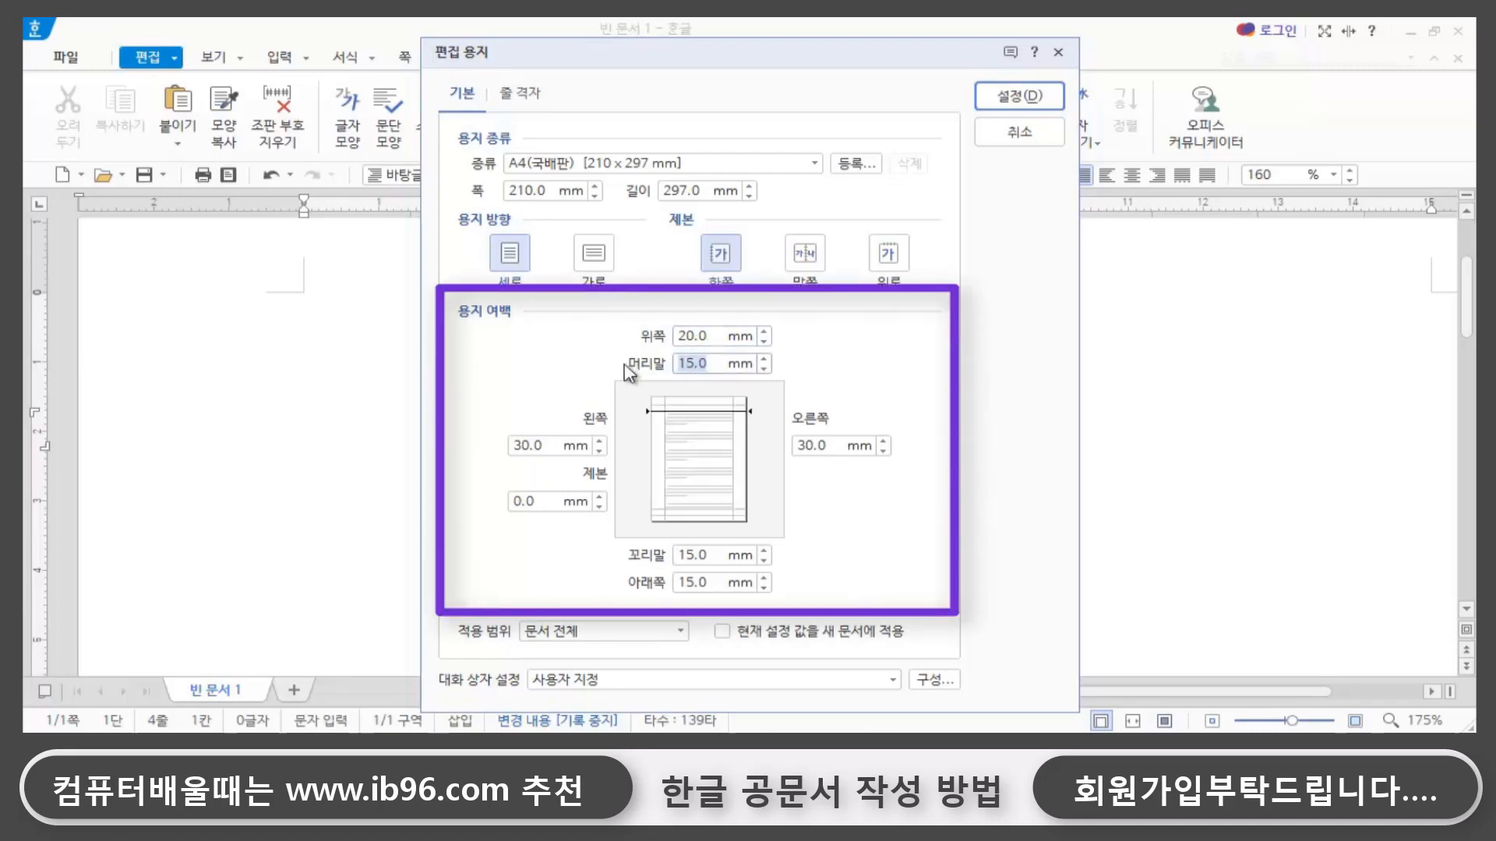
pyautogui.write('0')
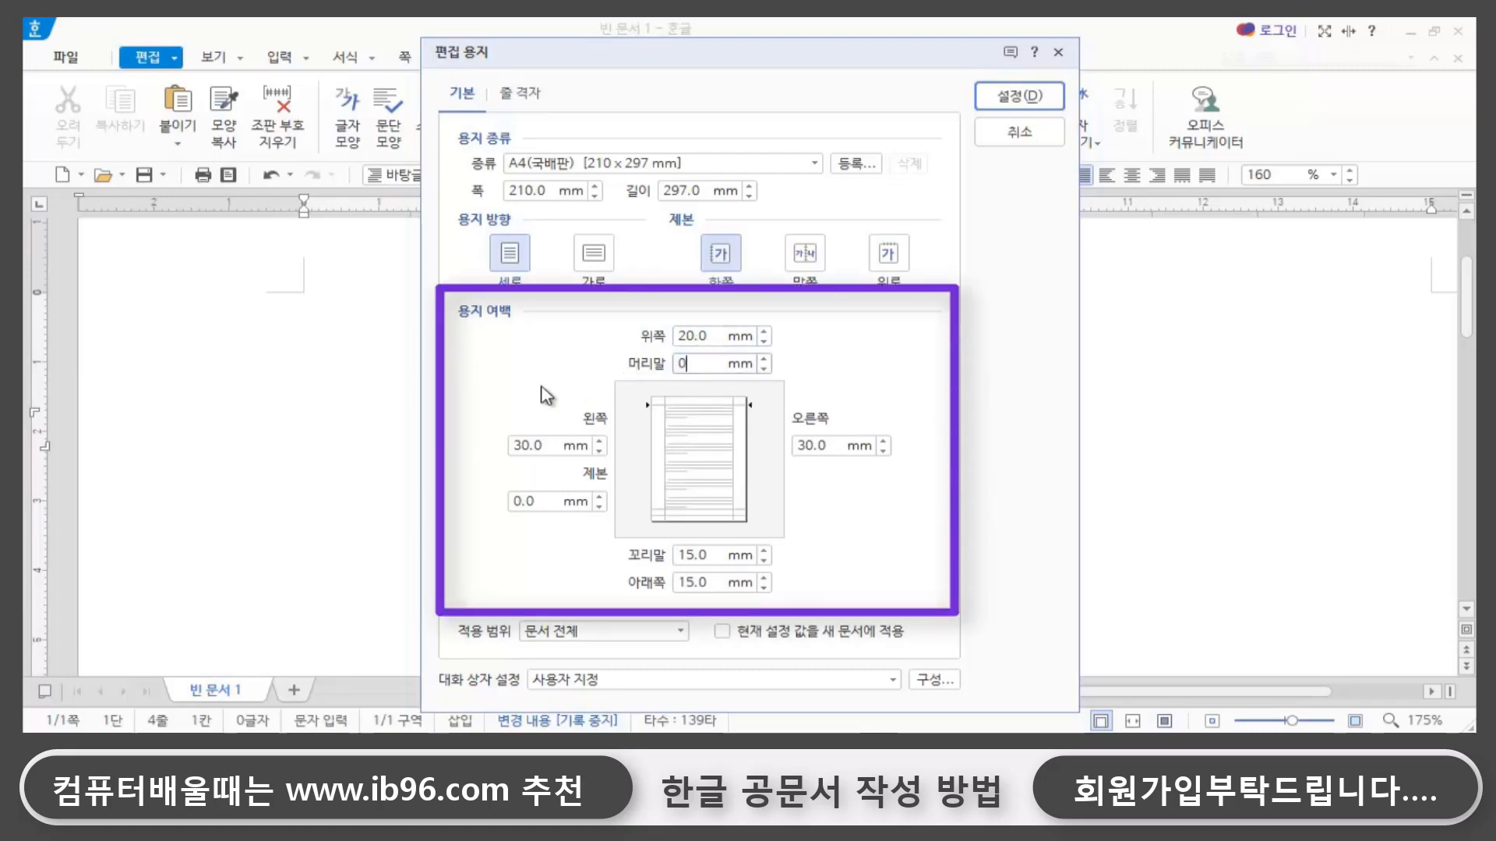
# - Set the left and right page margins to 20 mm
pyautogui.click(521, 448)
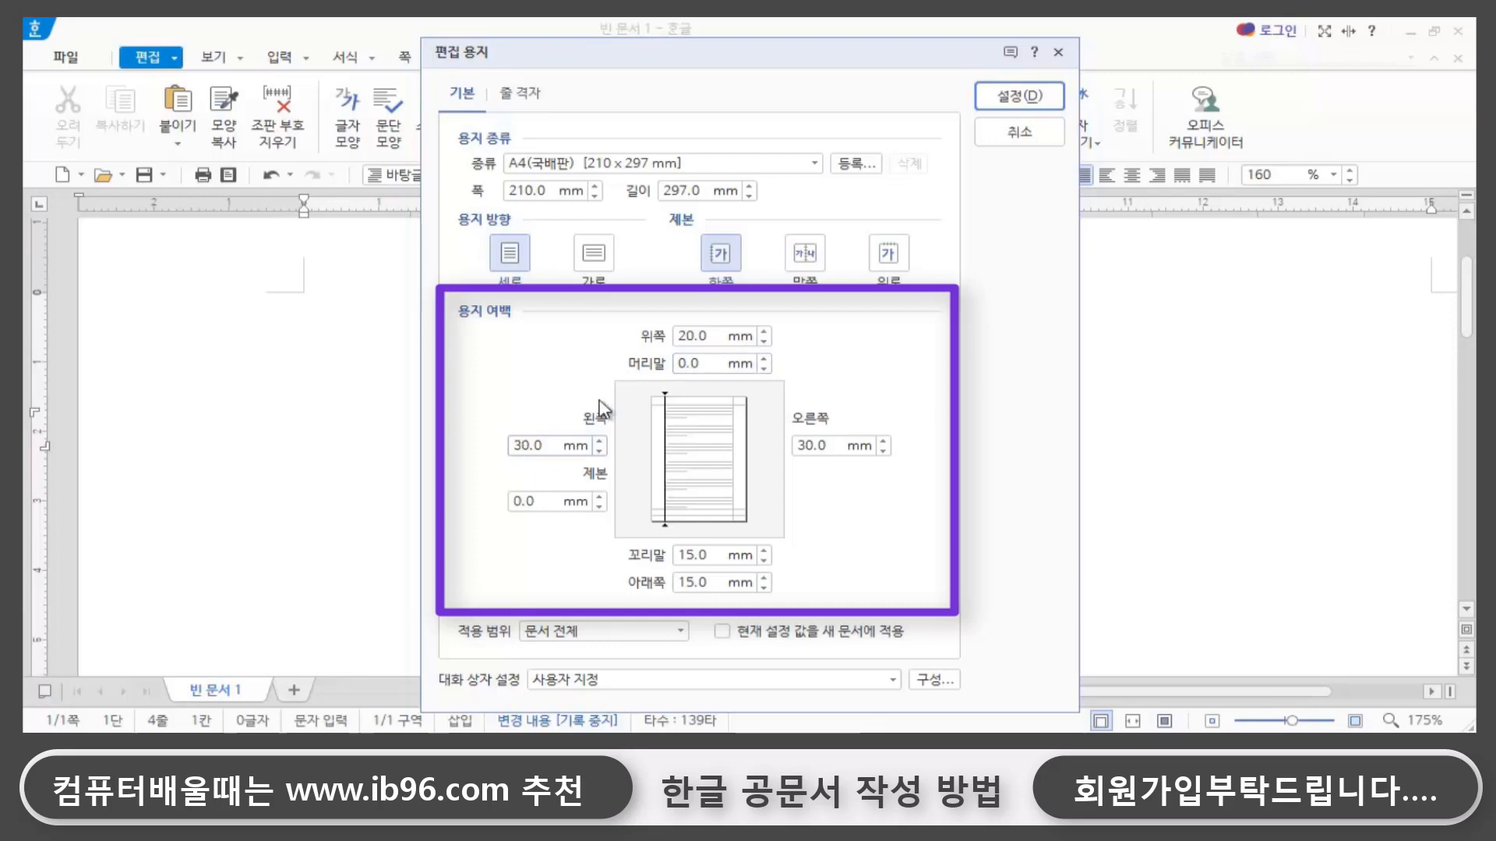
pyautogui.press('BackSpace')
pyautogui.write('2')
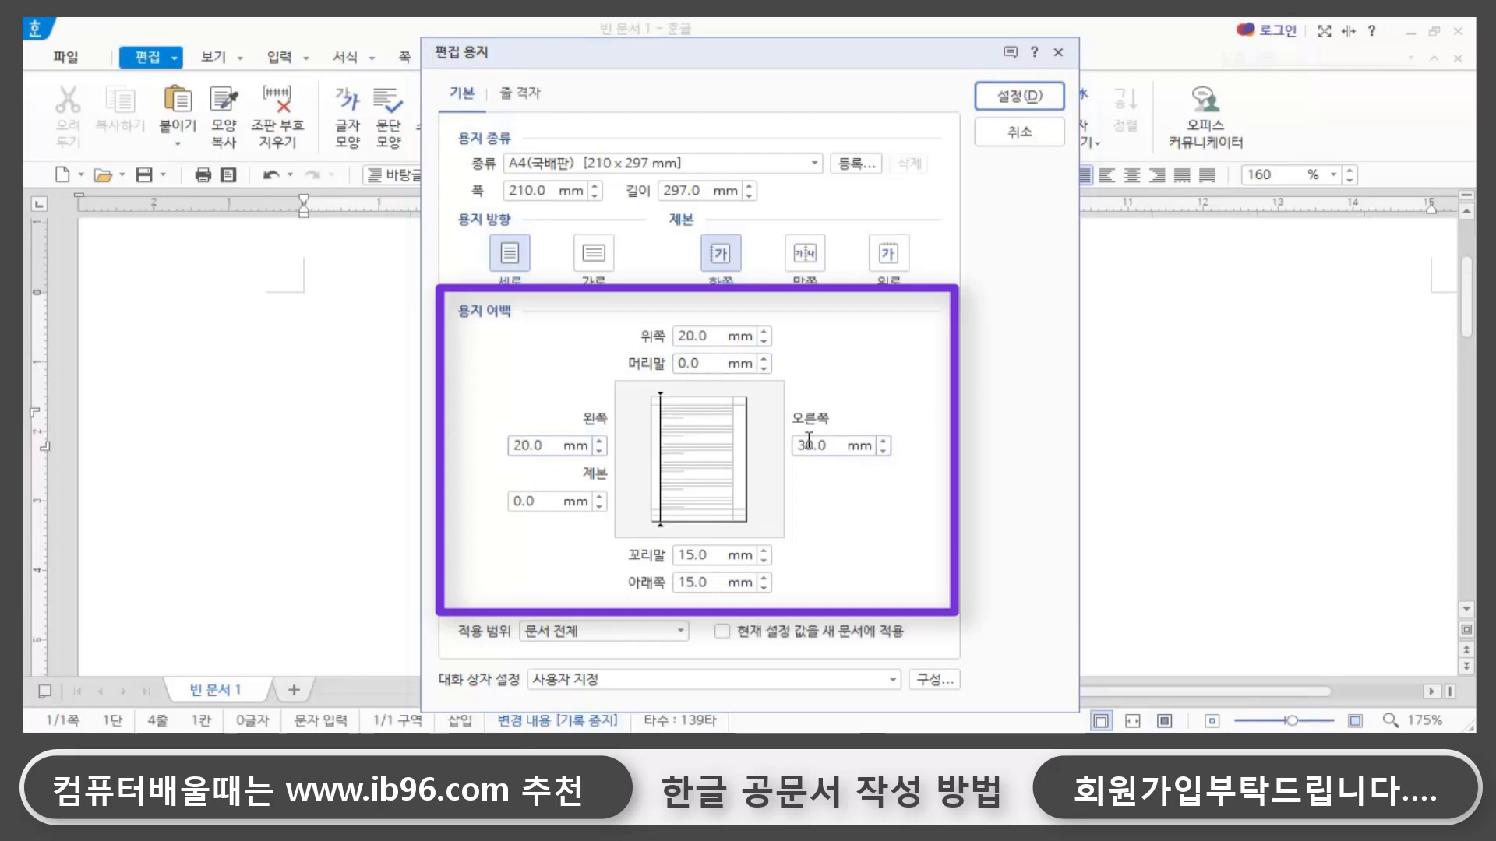
pyautogui.click(806, 445)
pyautogui.press('BackSpace')
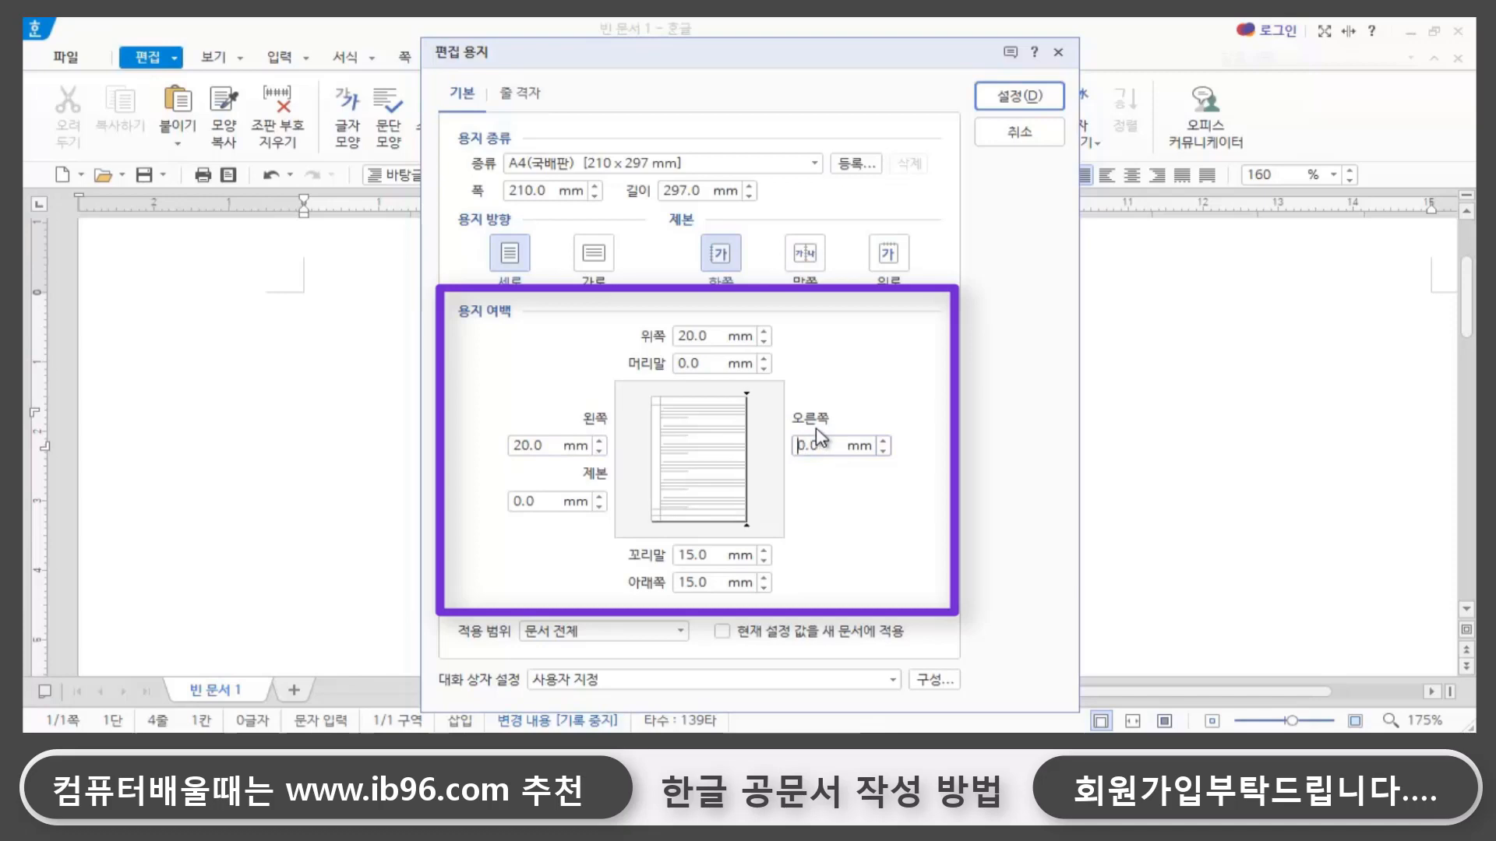
pyautogui.write('2')
# - Set the footer margin to 0 mm and apply the page setup
pyautogui.doubleClick(711, 582)
pyautogui.click(717, 555)
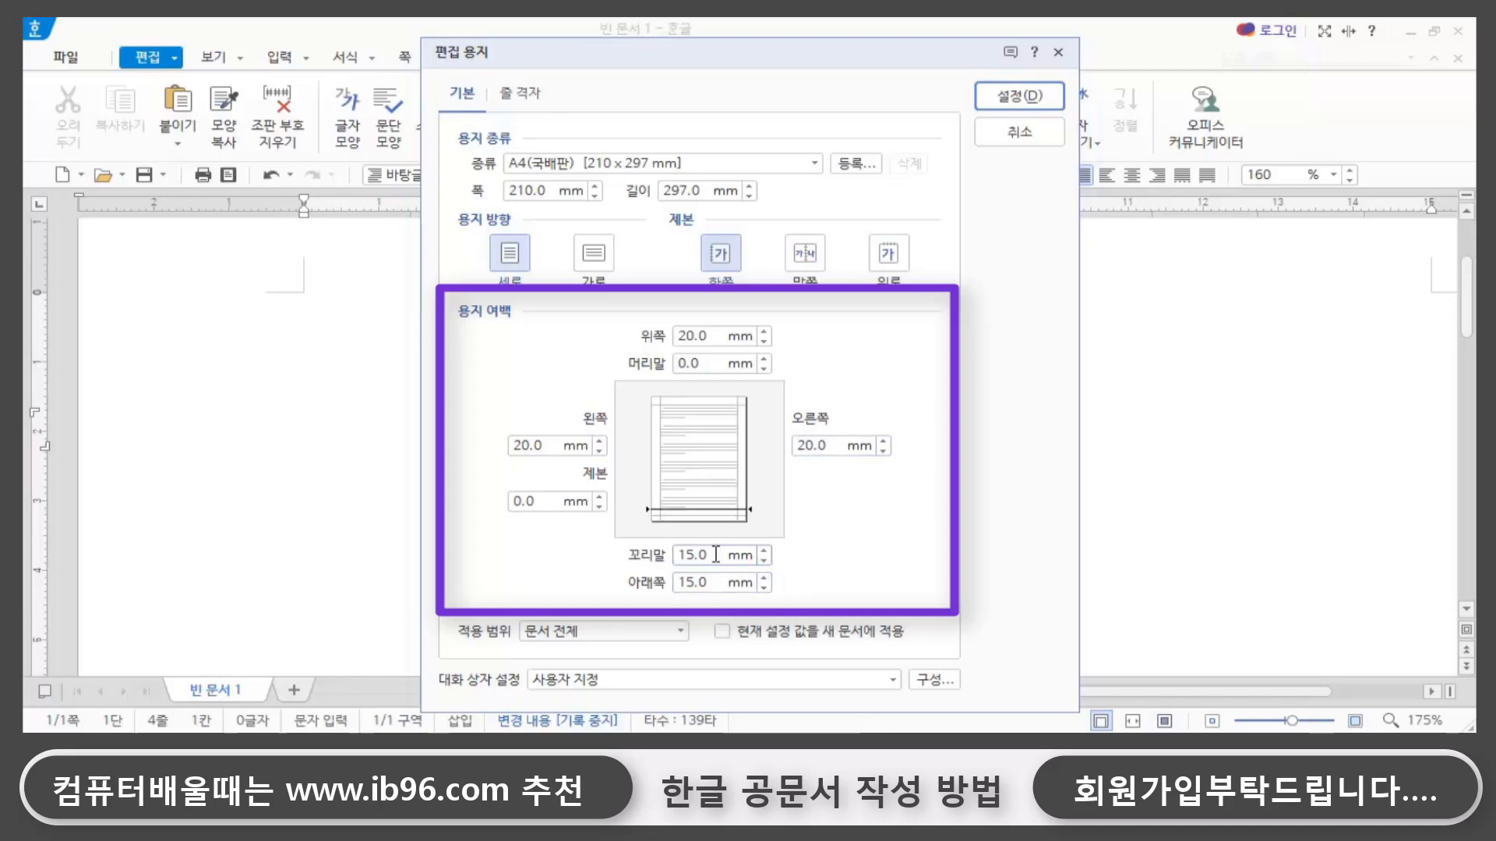
pyautogui.moveTo(715, 555); pyautogui.dragTo(640, 559)
pyautogui.write('0')
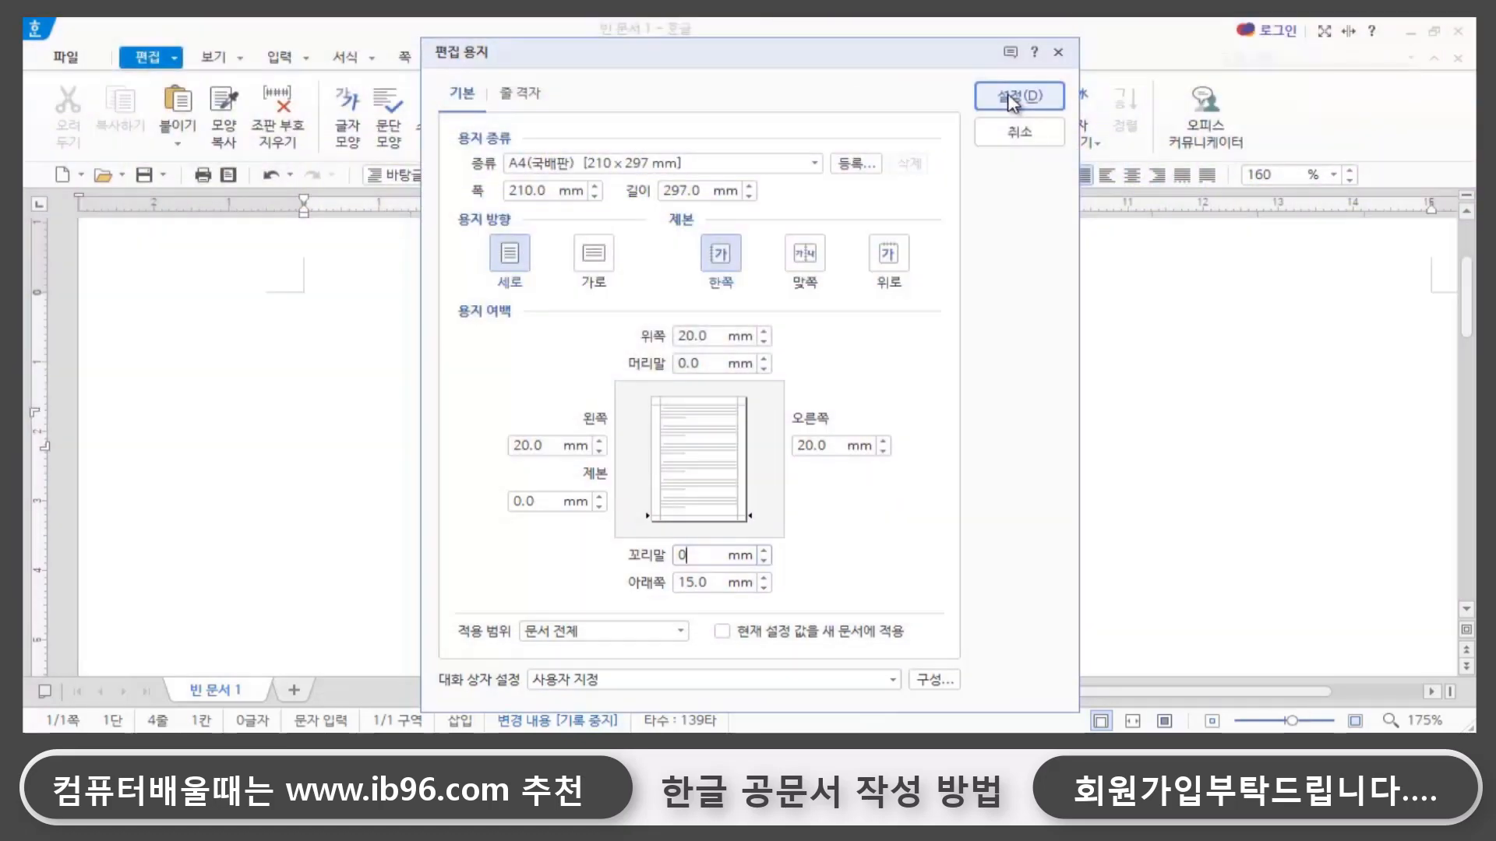
pyautogui.click(1013, 99)
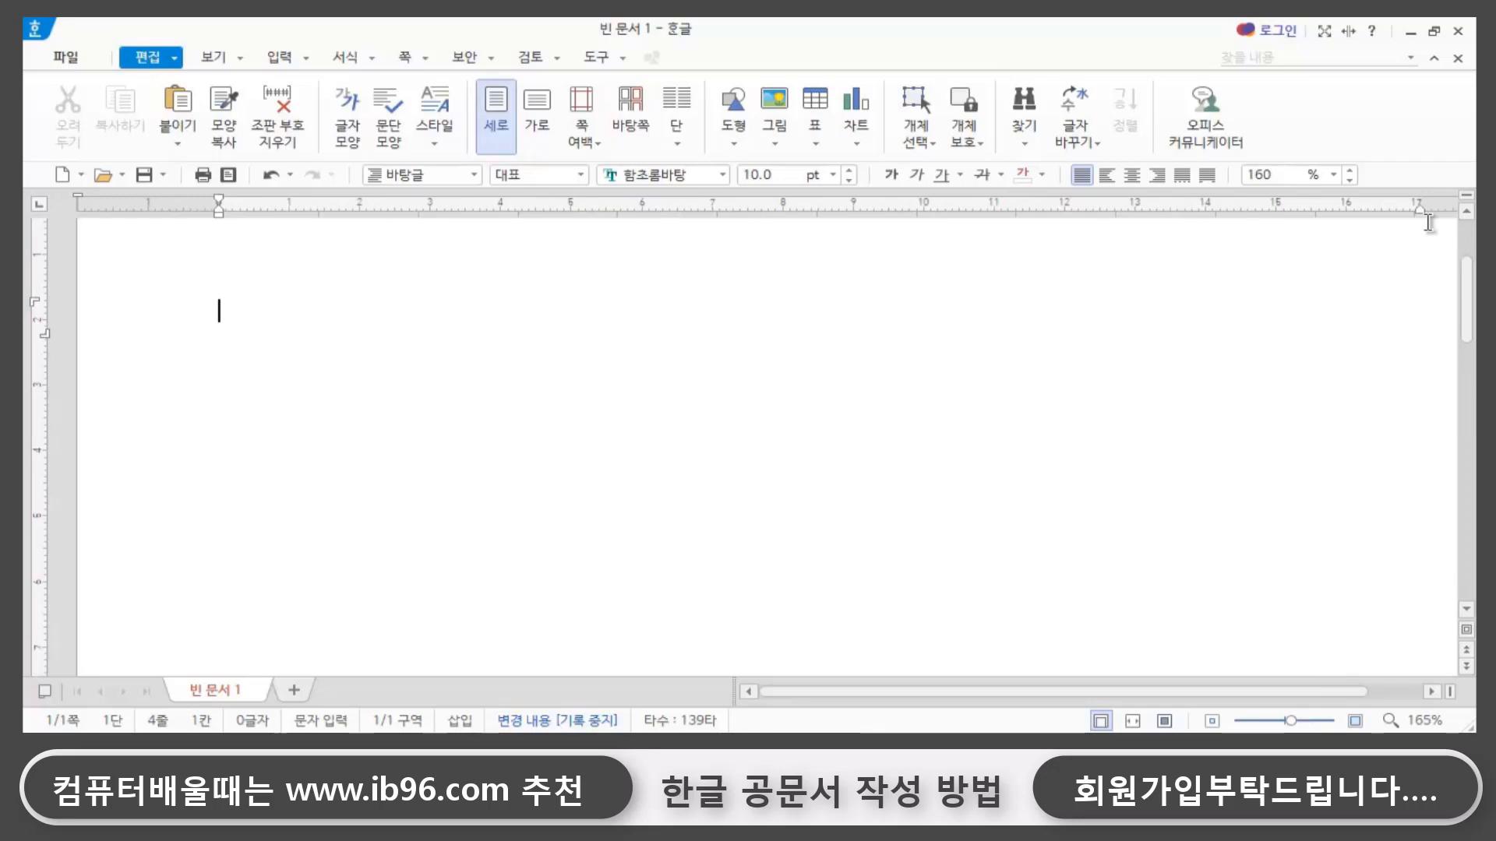
# - Enter the three official-document parts 두문, 본문 and 결문, each on its own line
pyautogui.press('Hangul')
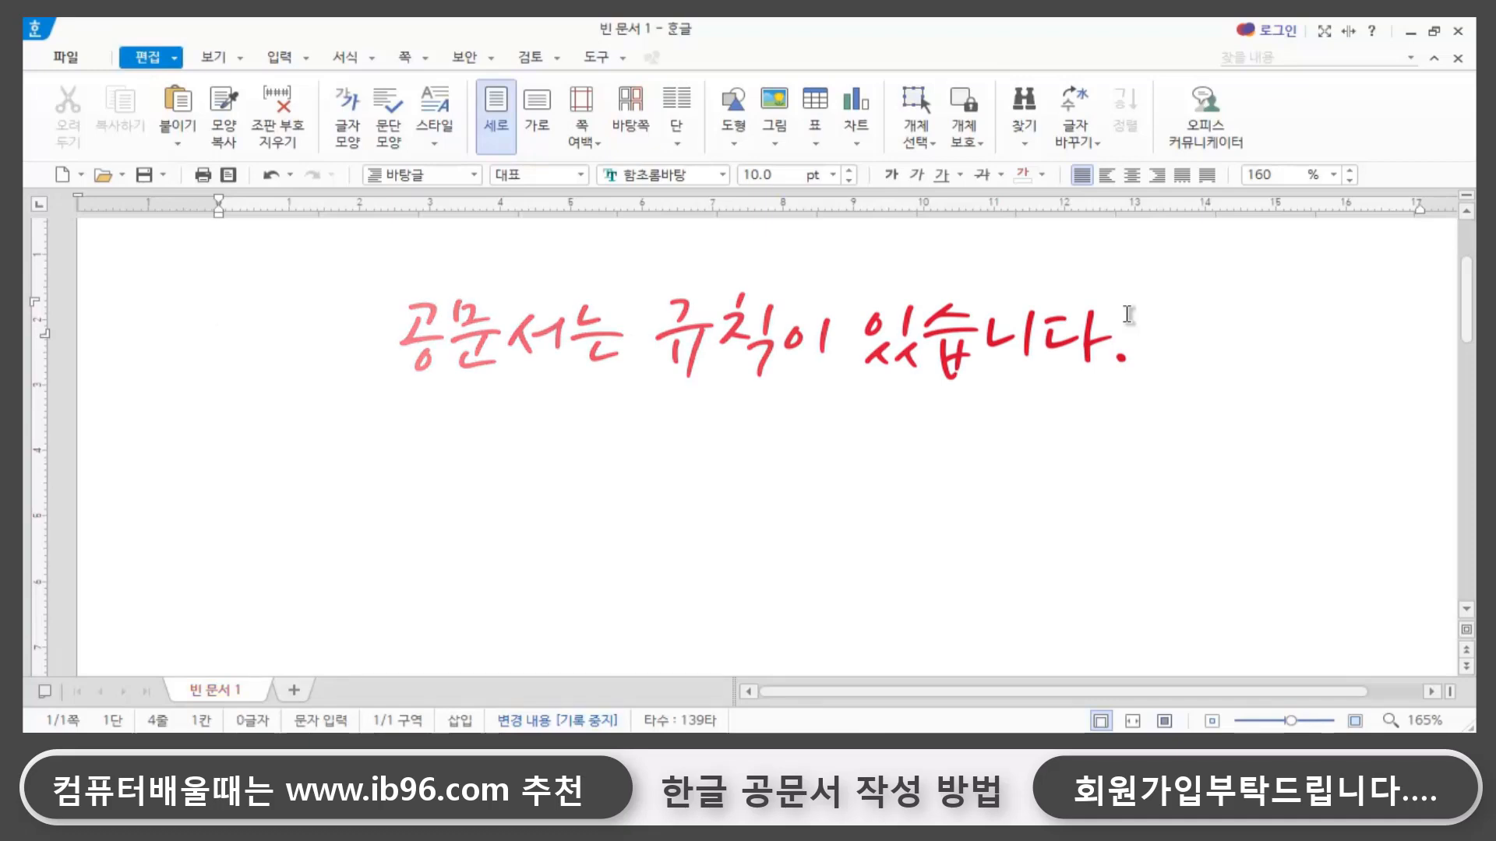
pyautogui.write('ㄷ두문')
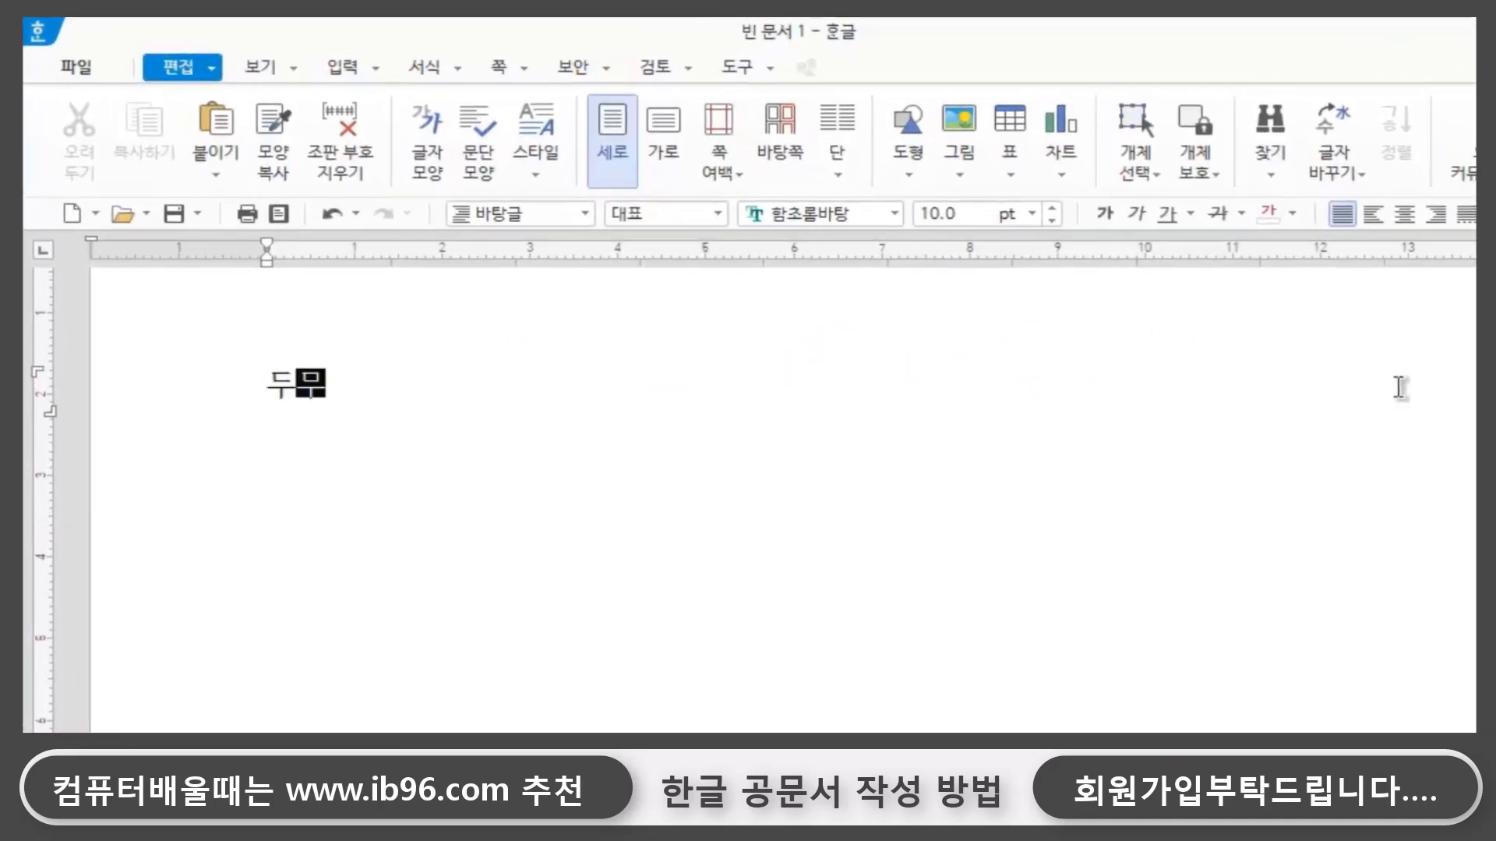
pyautogui.press('Return')
pyautogui.write('본문')
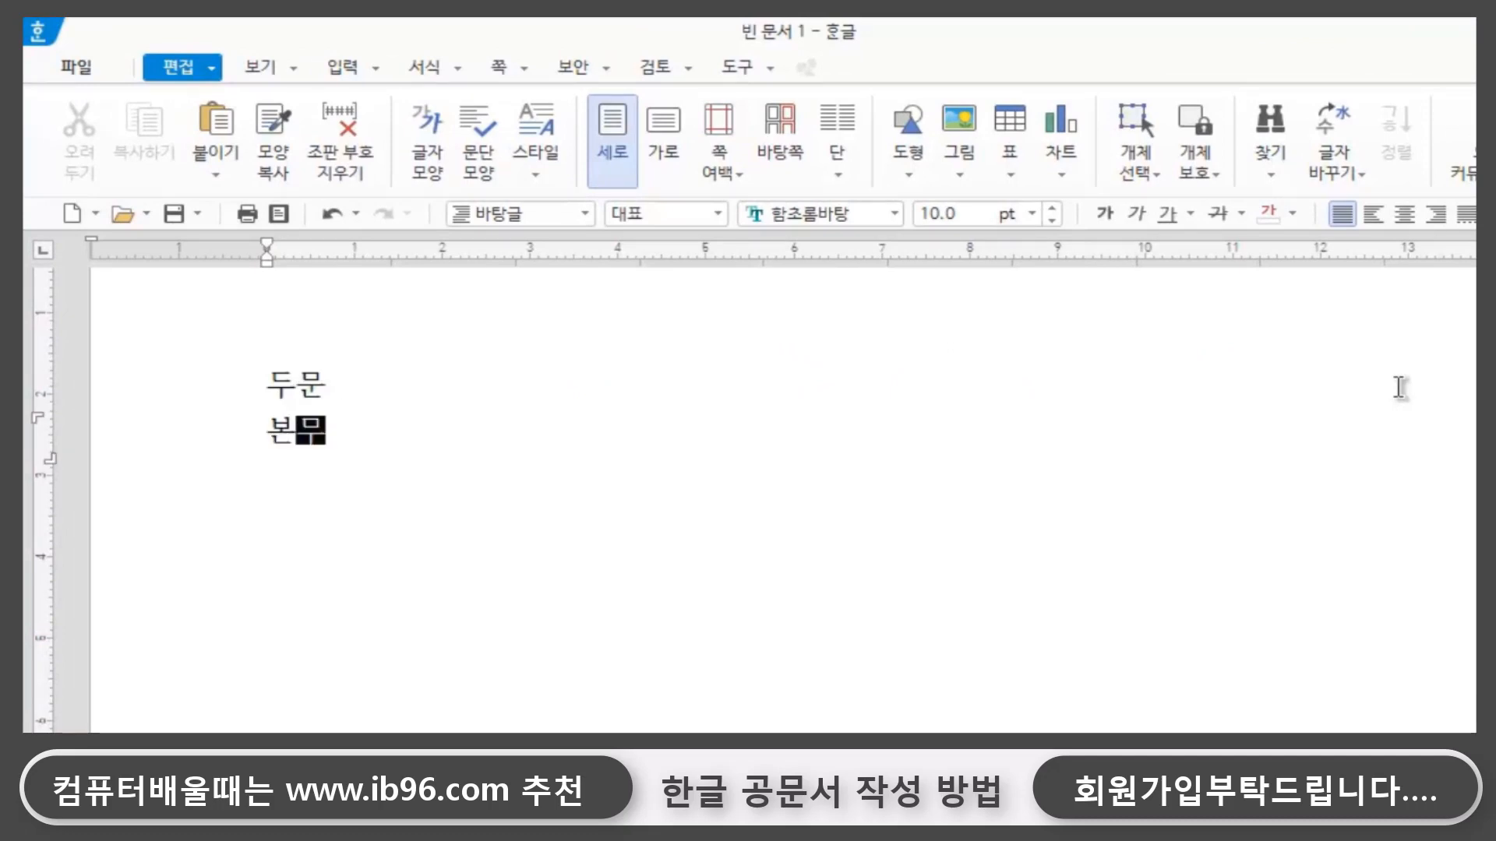
pyautogui.press('Return')
pyautogui.write('결문')
pyautogui.press('Return')
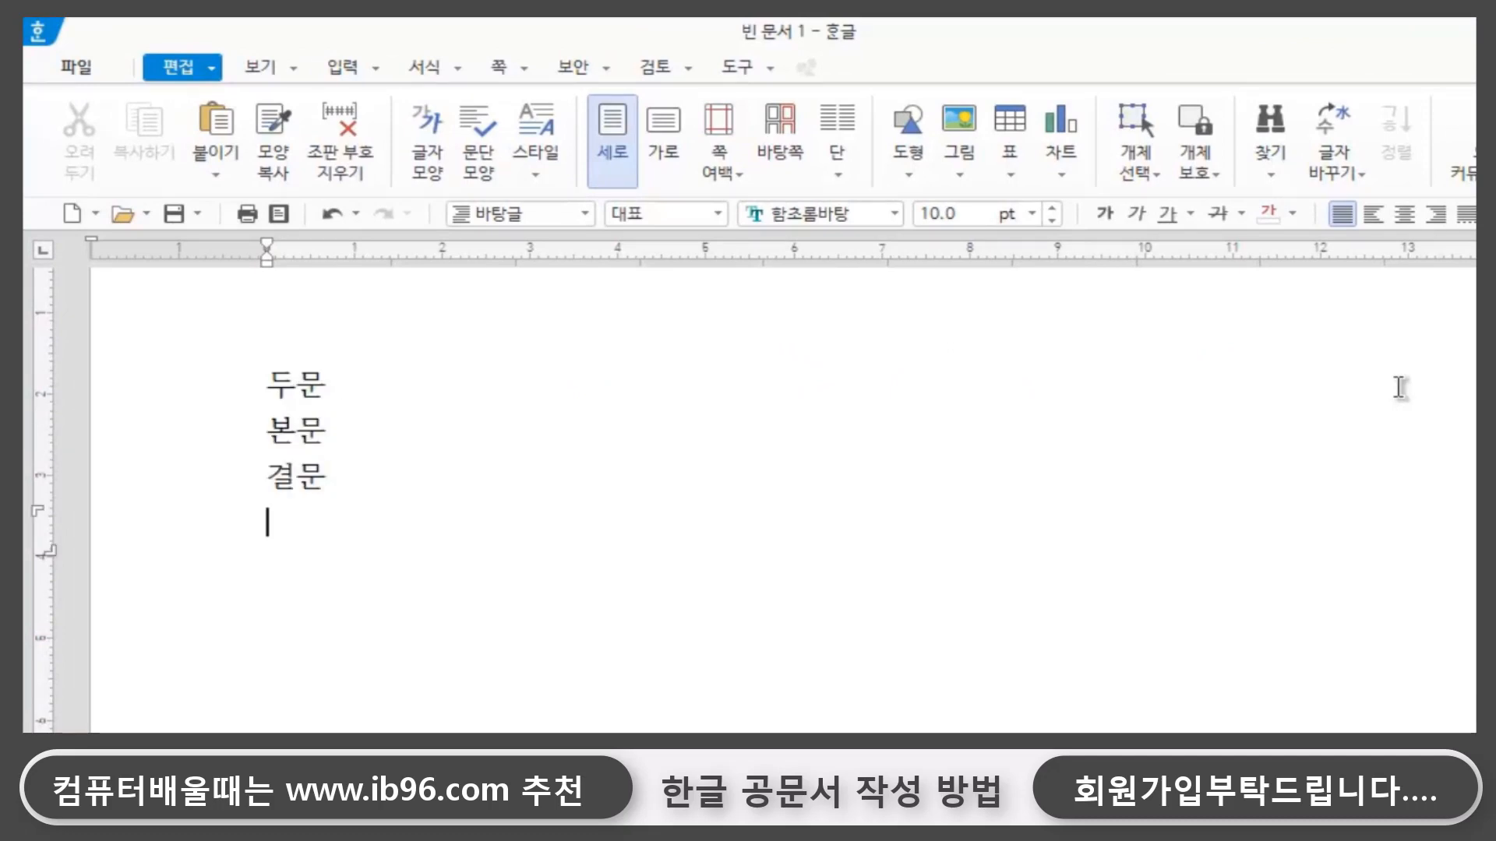
# - After 두문 on the first line, enter its items 발신기관명,수신,경유,제목
pyautogui.click(408, 397)
pyautogui.click(334, 382)
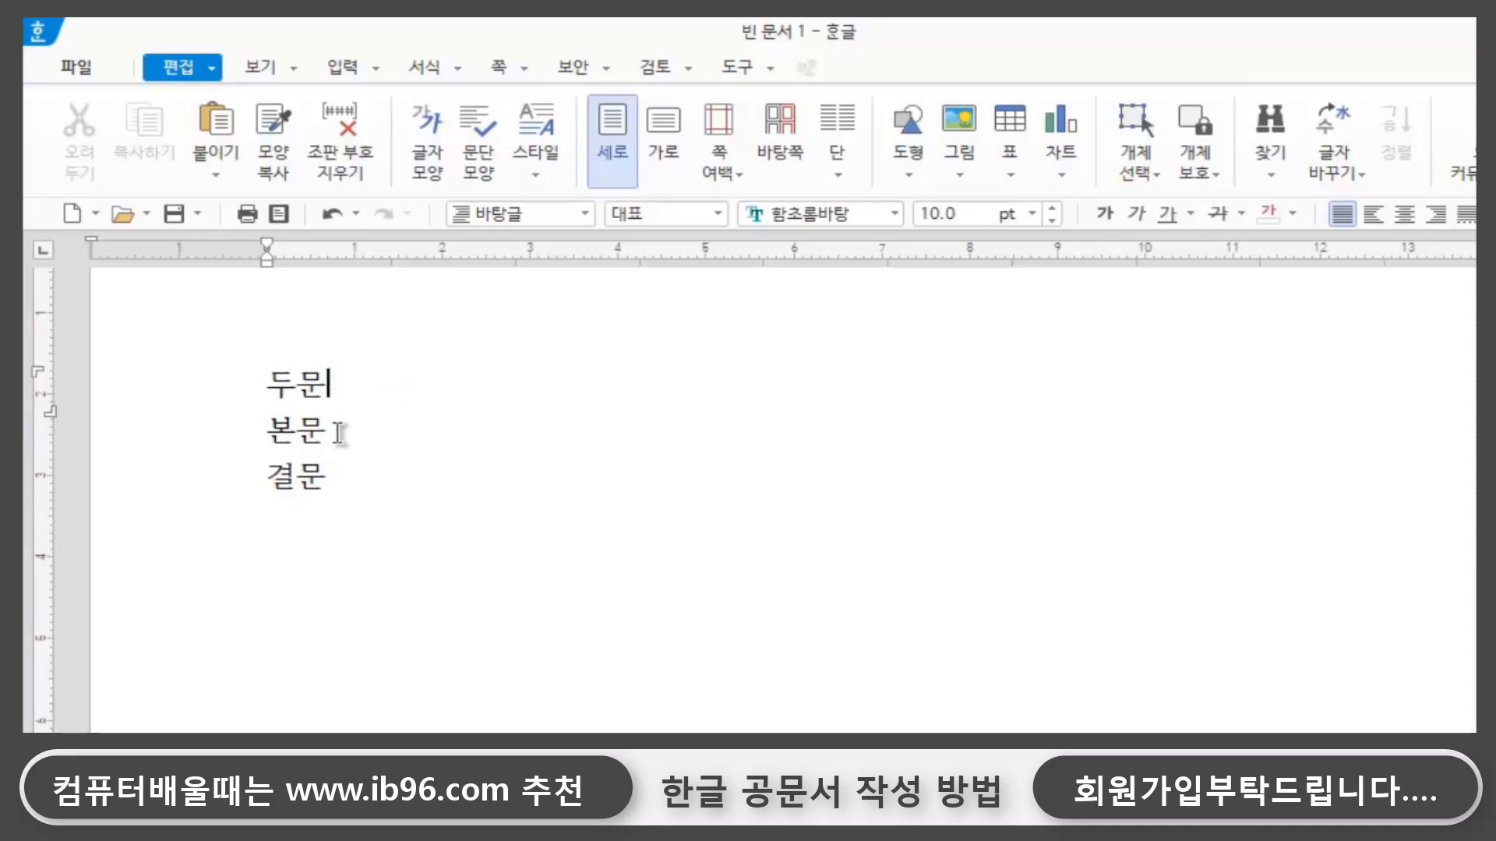
pyautogui.click(338, 429)
pyautogui.click(352, 477)
pyautogui.click(356, 381)
pyautogui.write('발신기관')
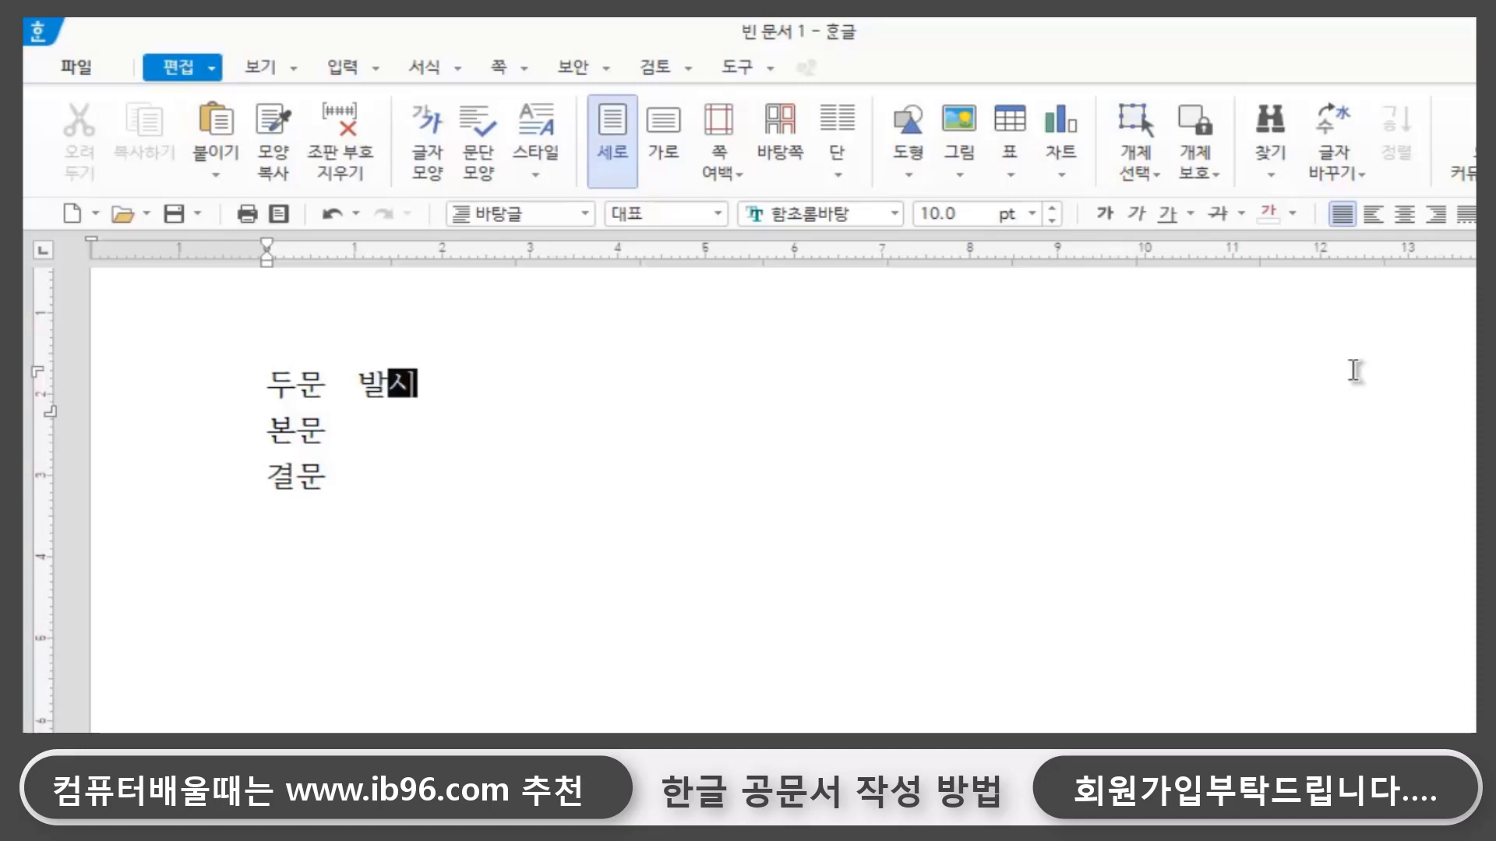
pyautogui.write('명.')
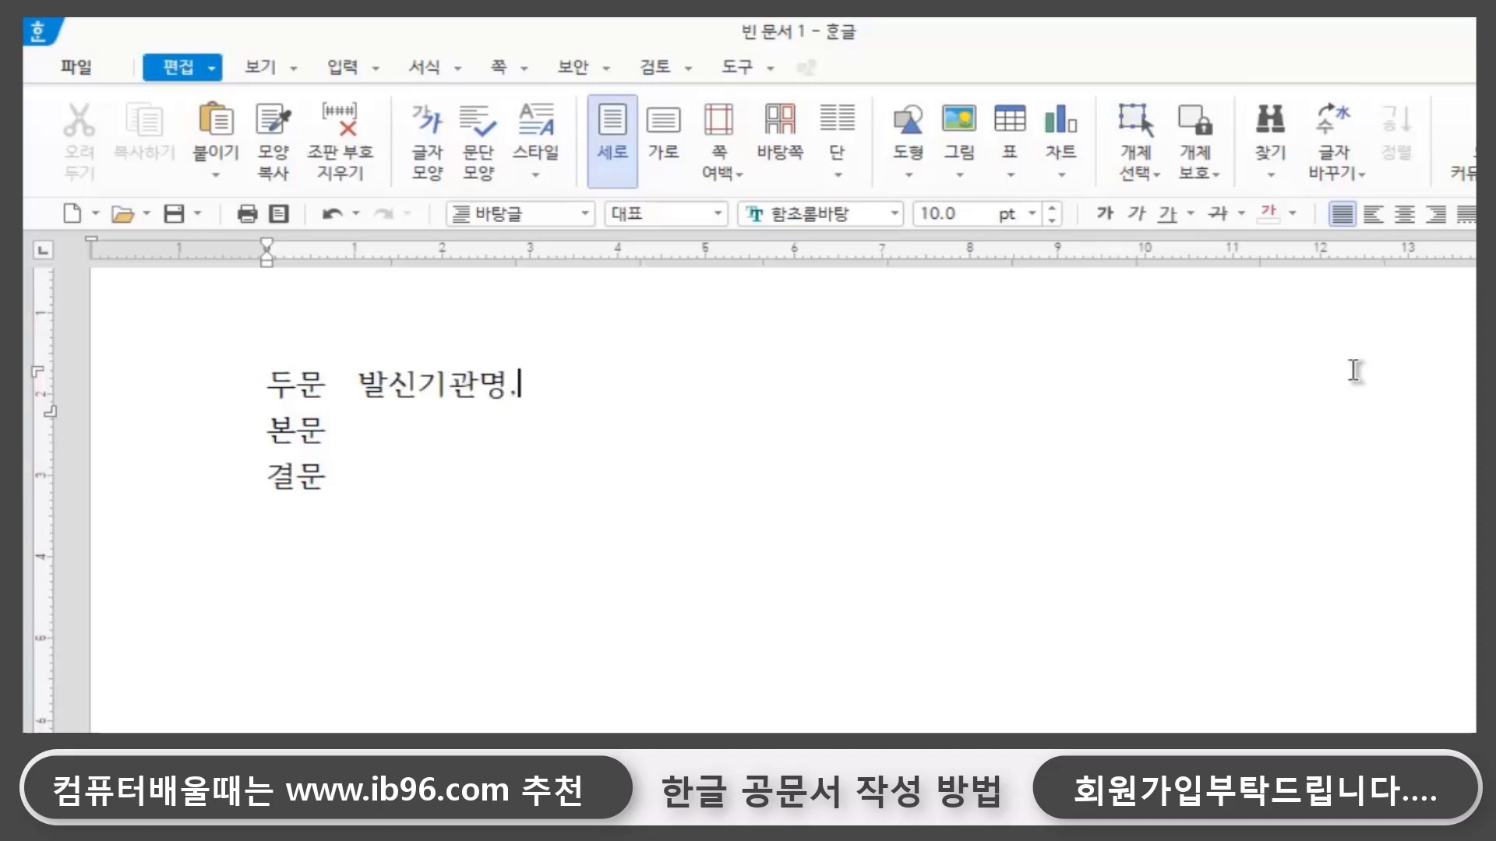
pyautogui.write('수기ㄴ,ㄱ')
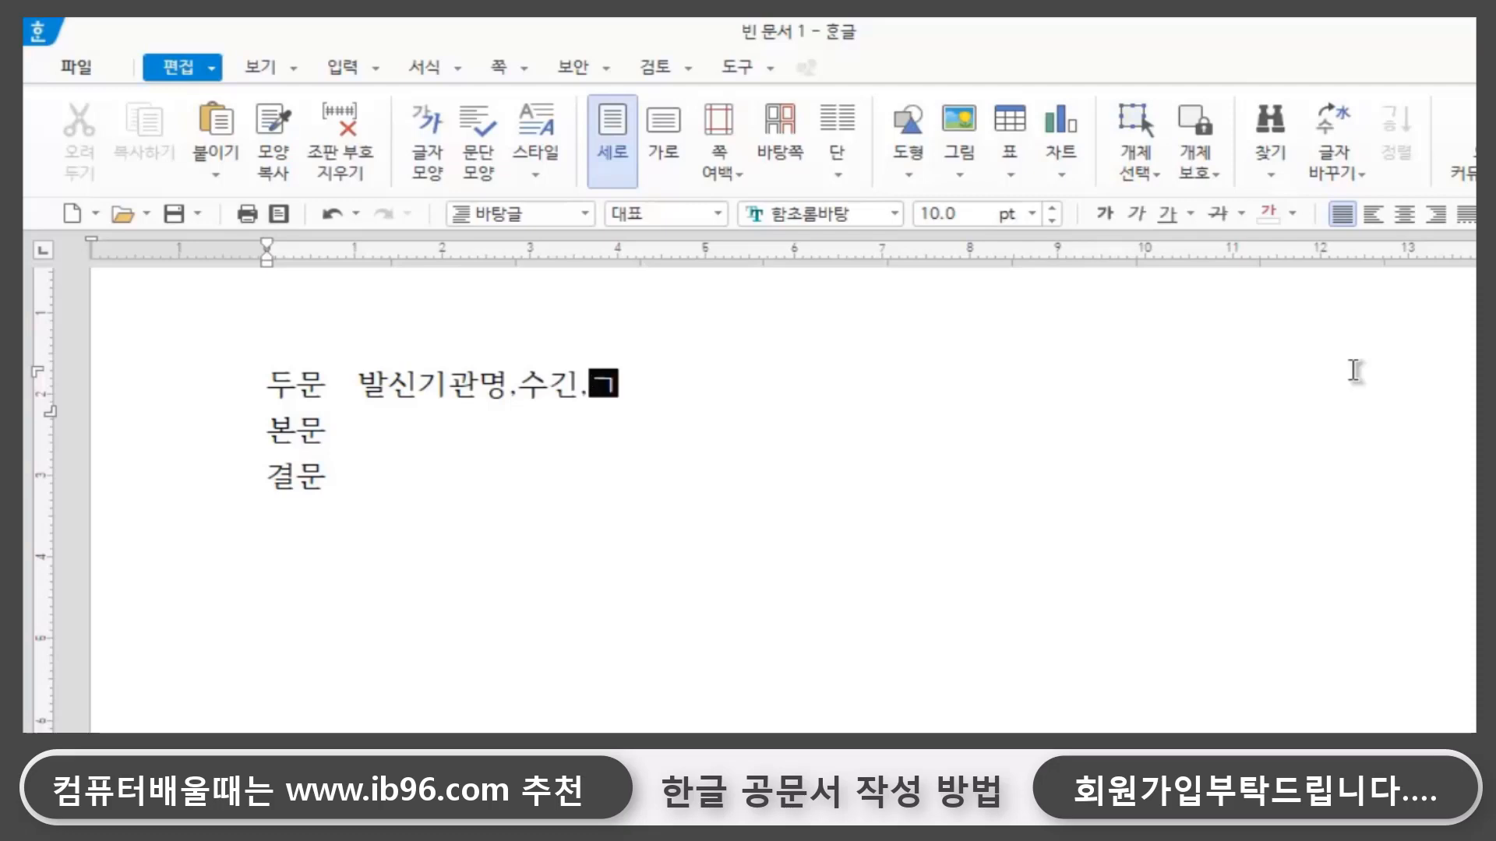
pyautogui.press('BackSpace')
pyautogui.press('BackSpace')
pyautogui.press('BackSpace')
pyautogui.write('시ㄴ,')
pyautogui.write('경유')
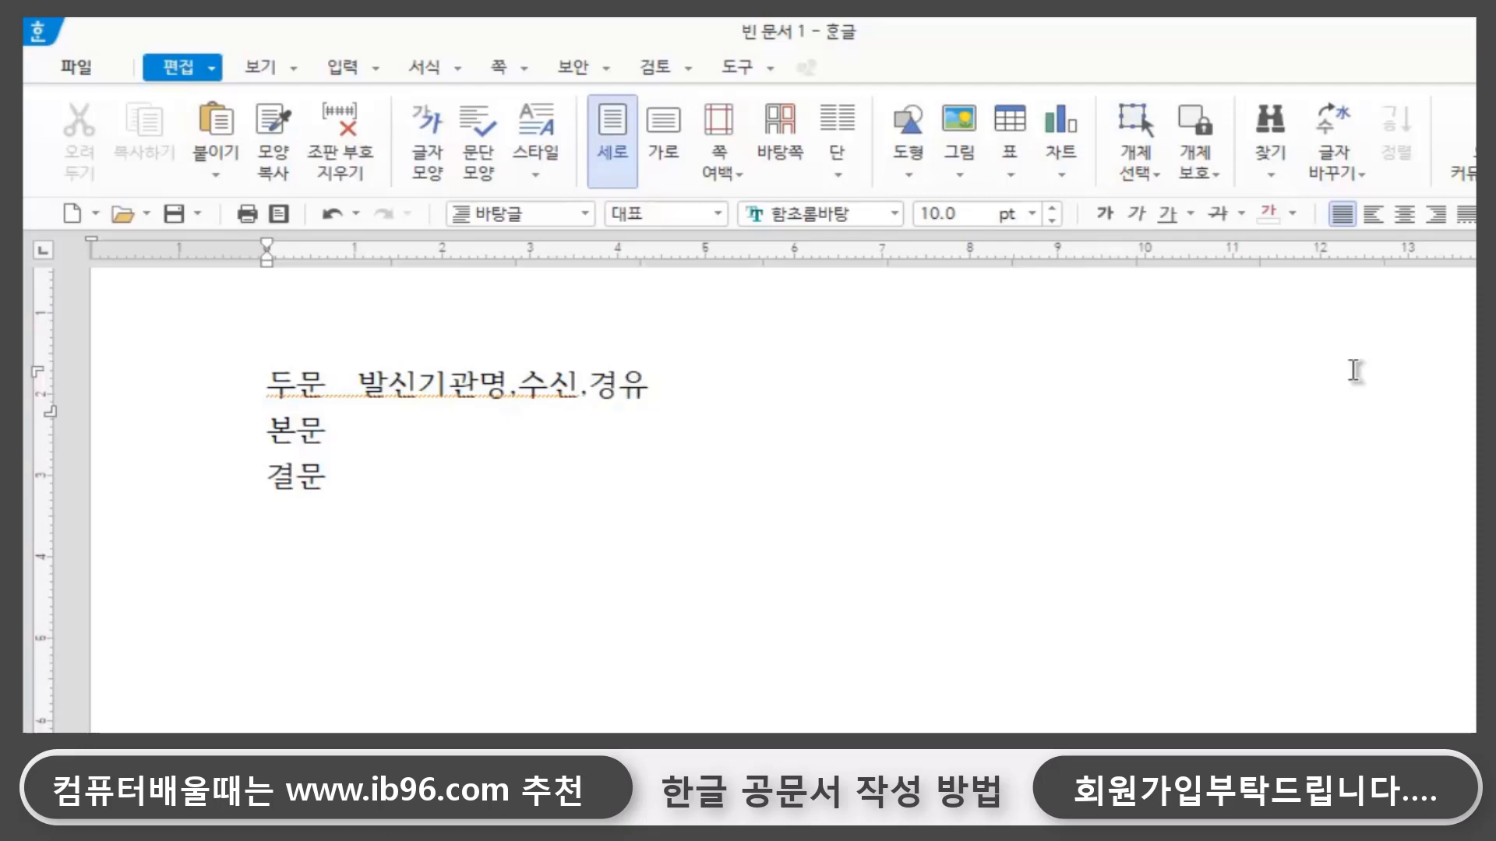
pyautogui.write(',제목')
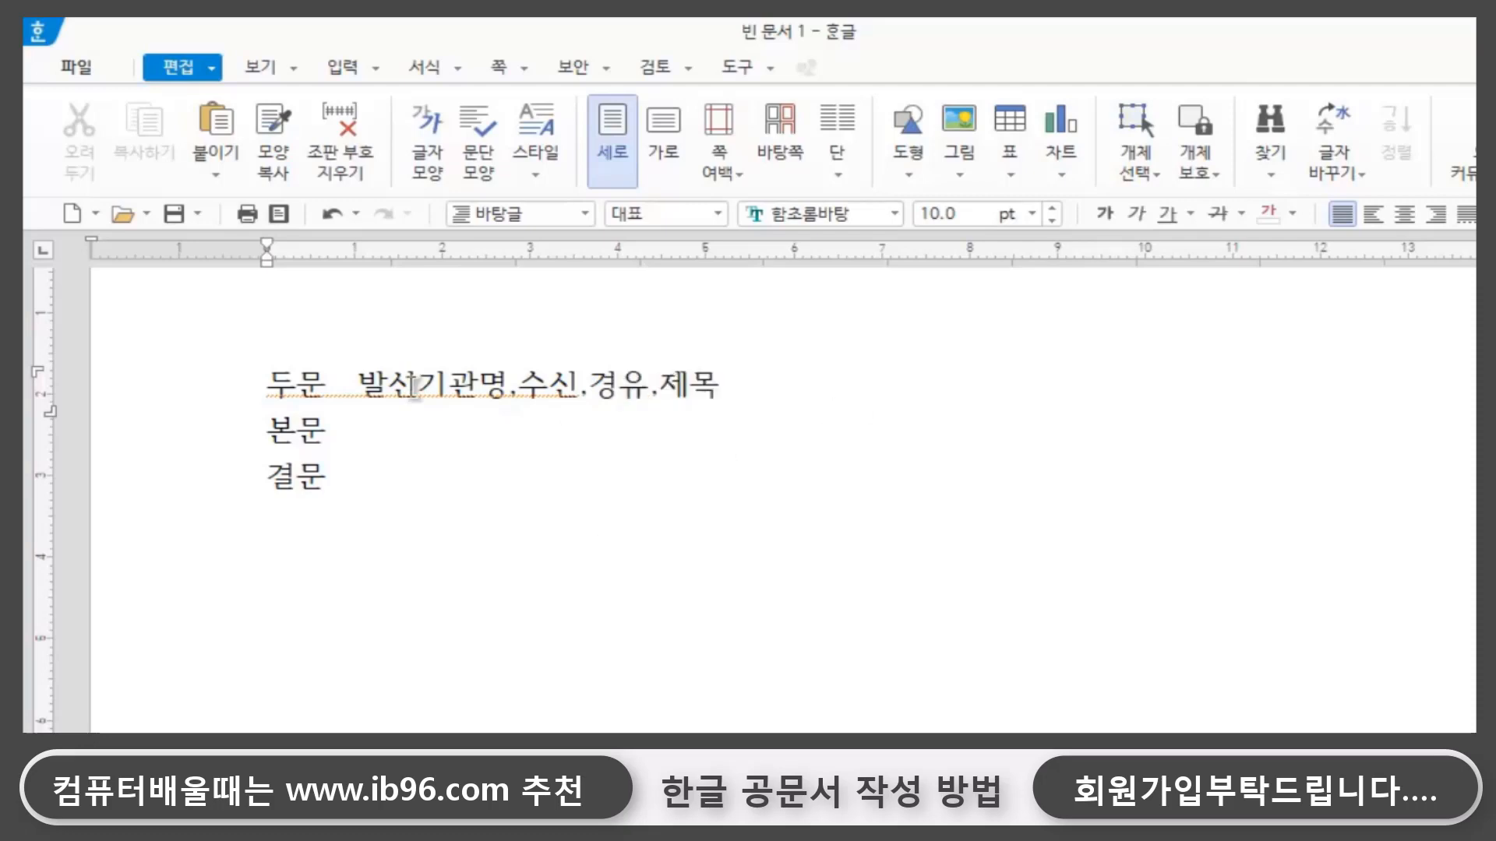
# - After 본문 on the second line, enter the description 문서의 내용
pyautogui.doubleClick(434, 436)
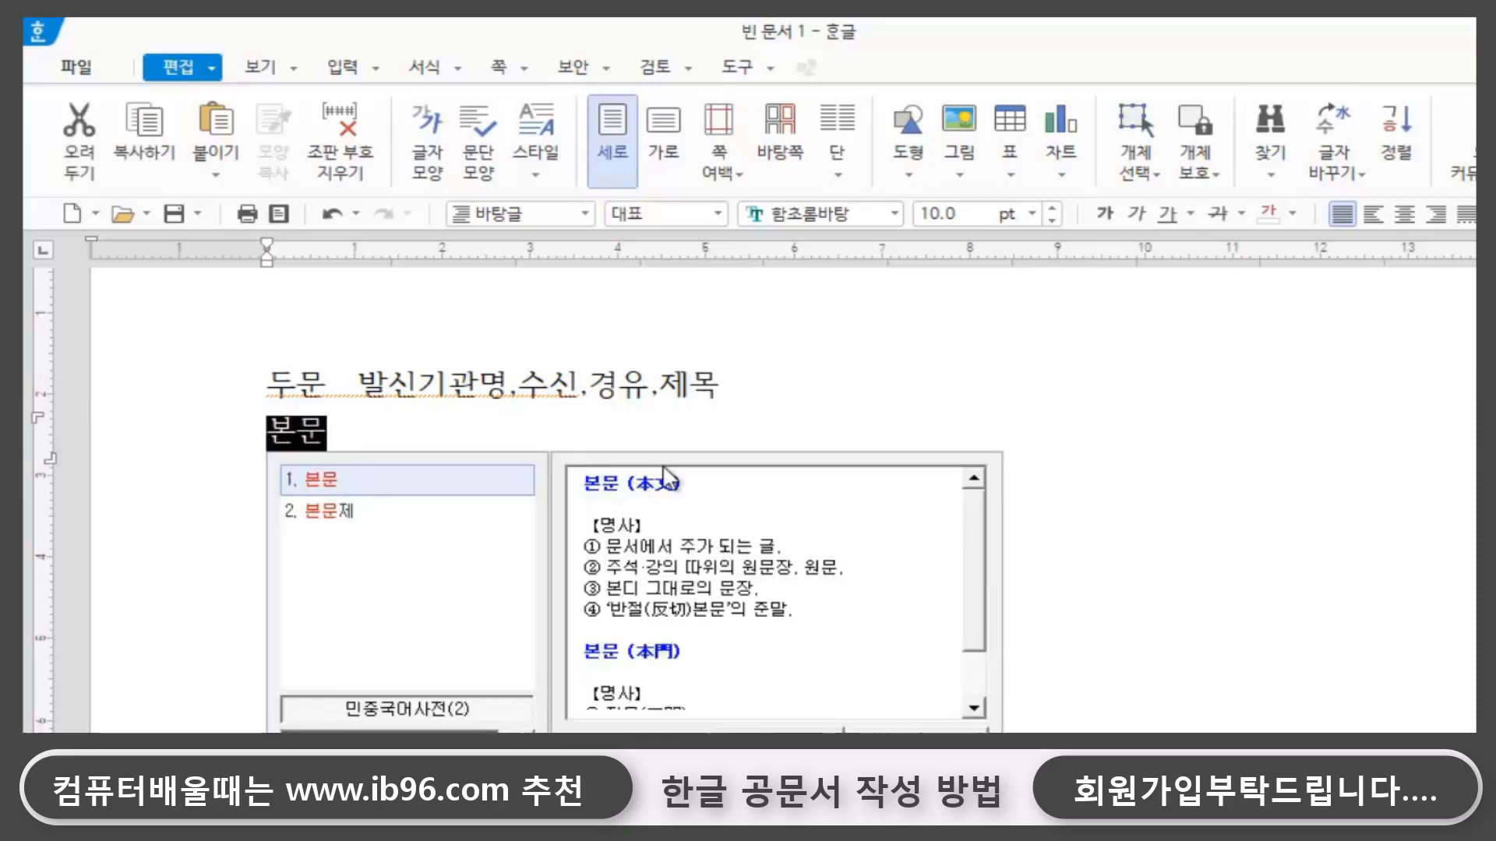
pyautogui.click(437, 426)
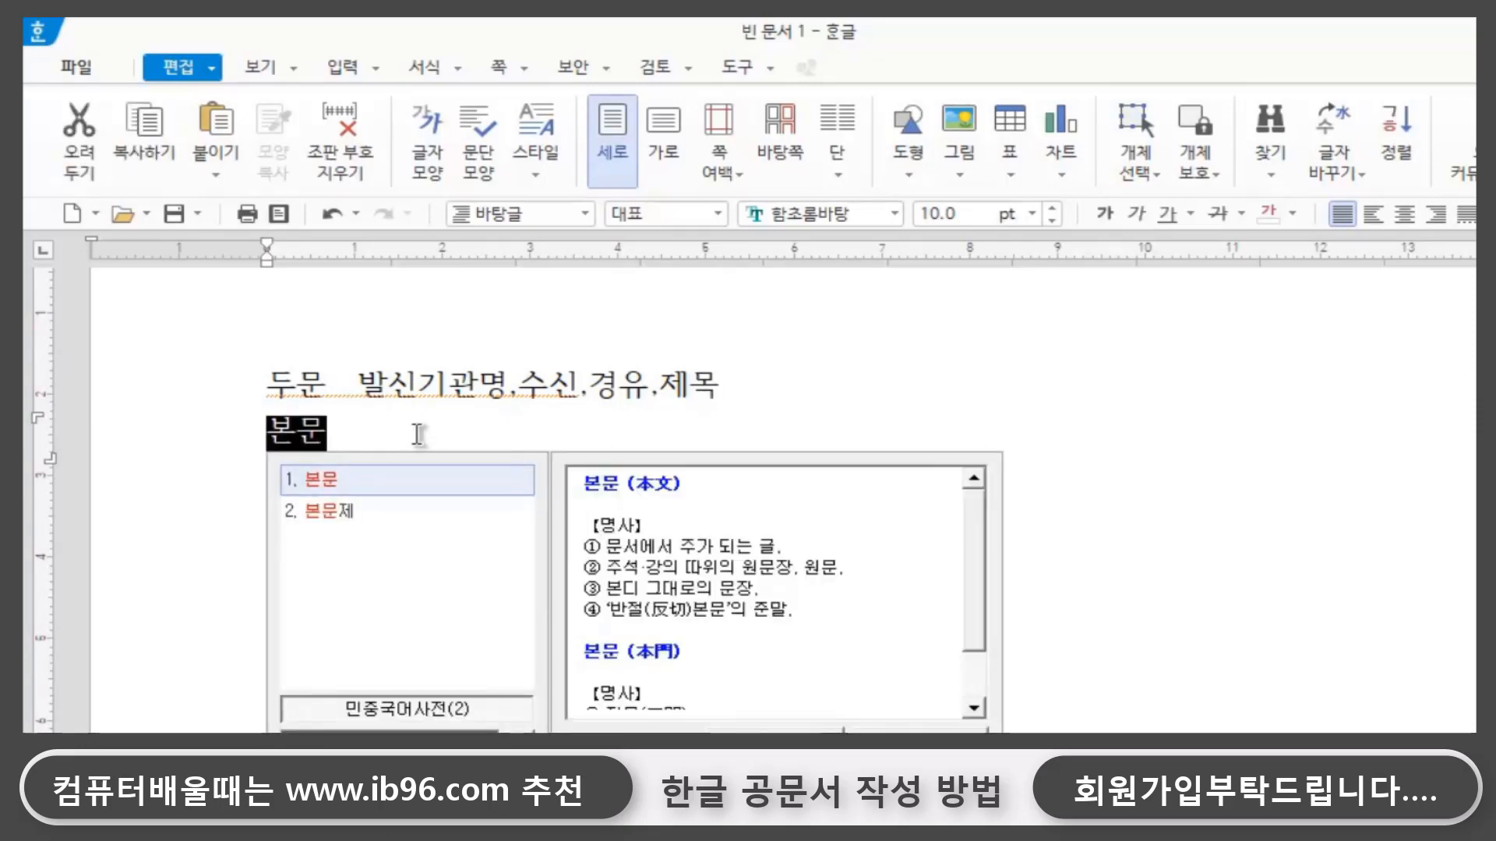
pyautogui.click(418, 434)
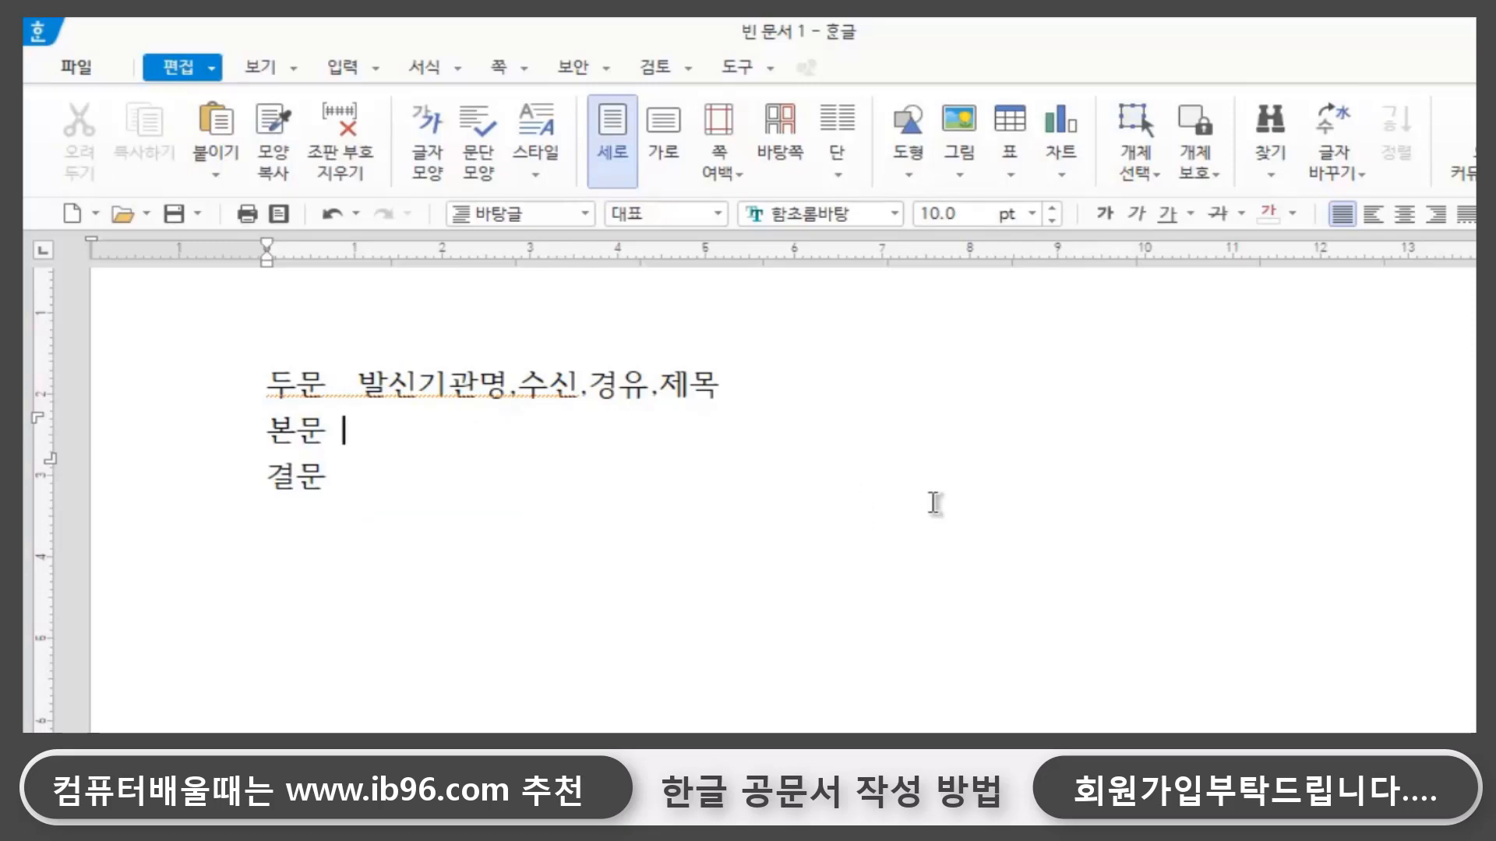
pyautogui.write('문성')
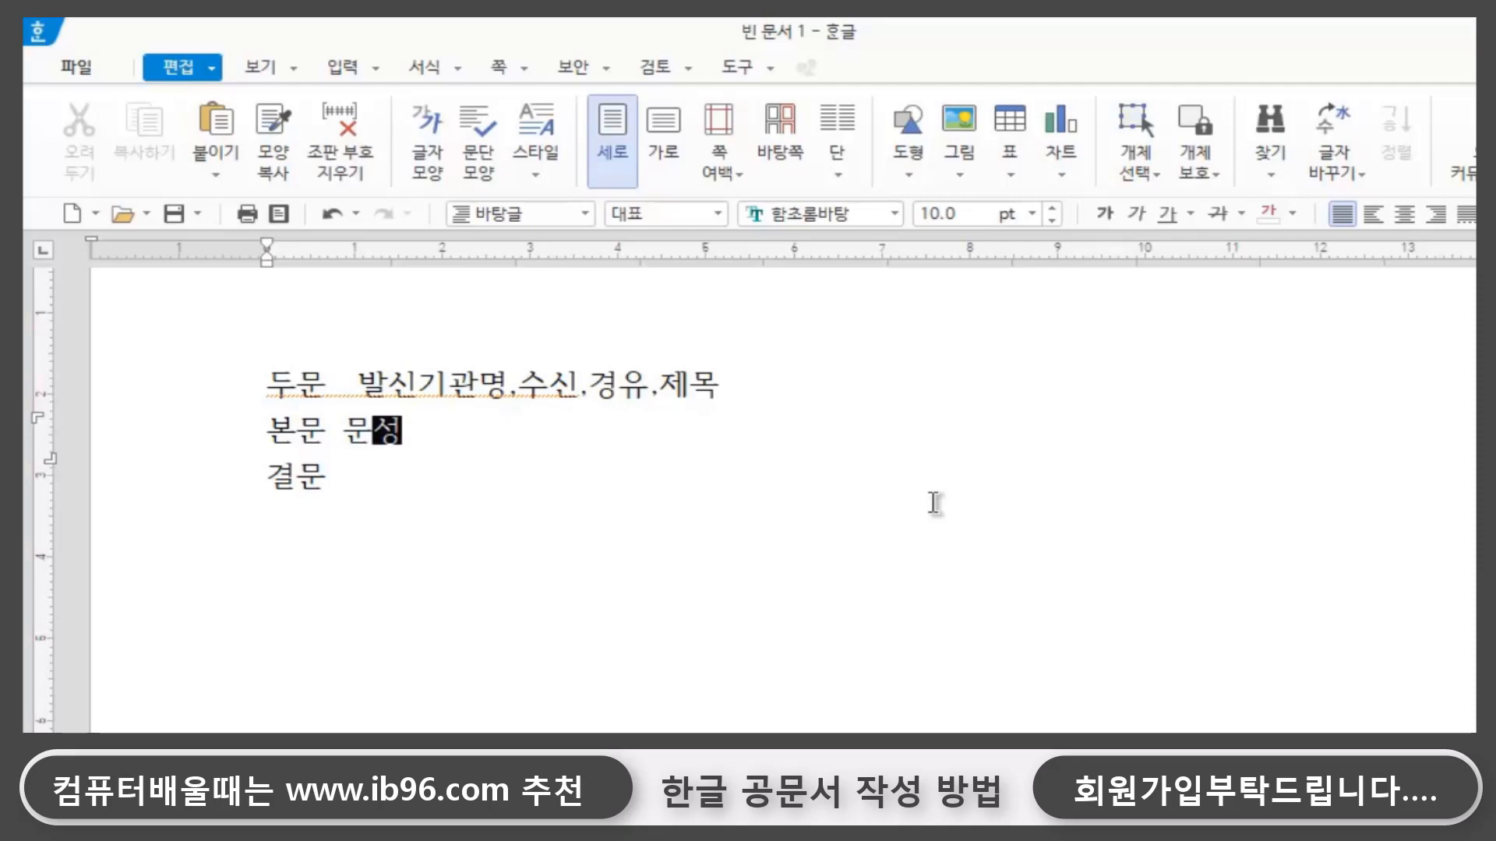
pyautogui.write('의 내용')
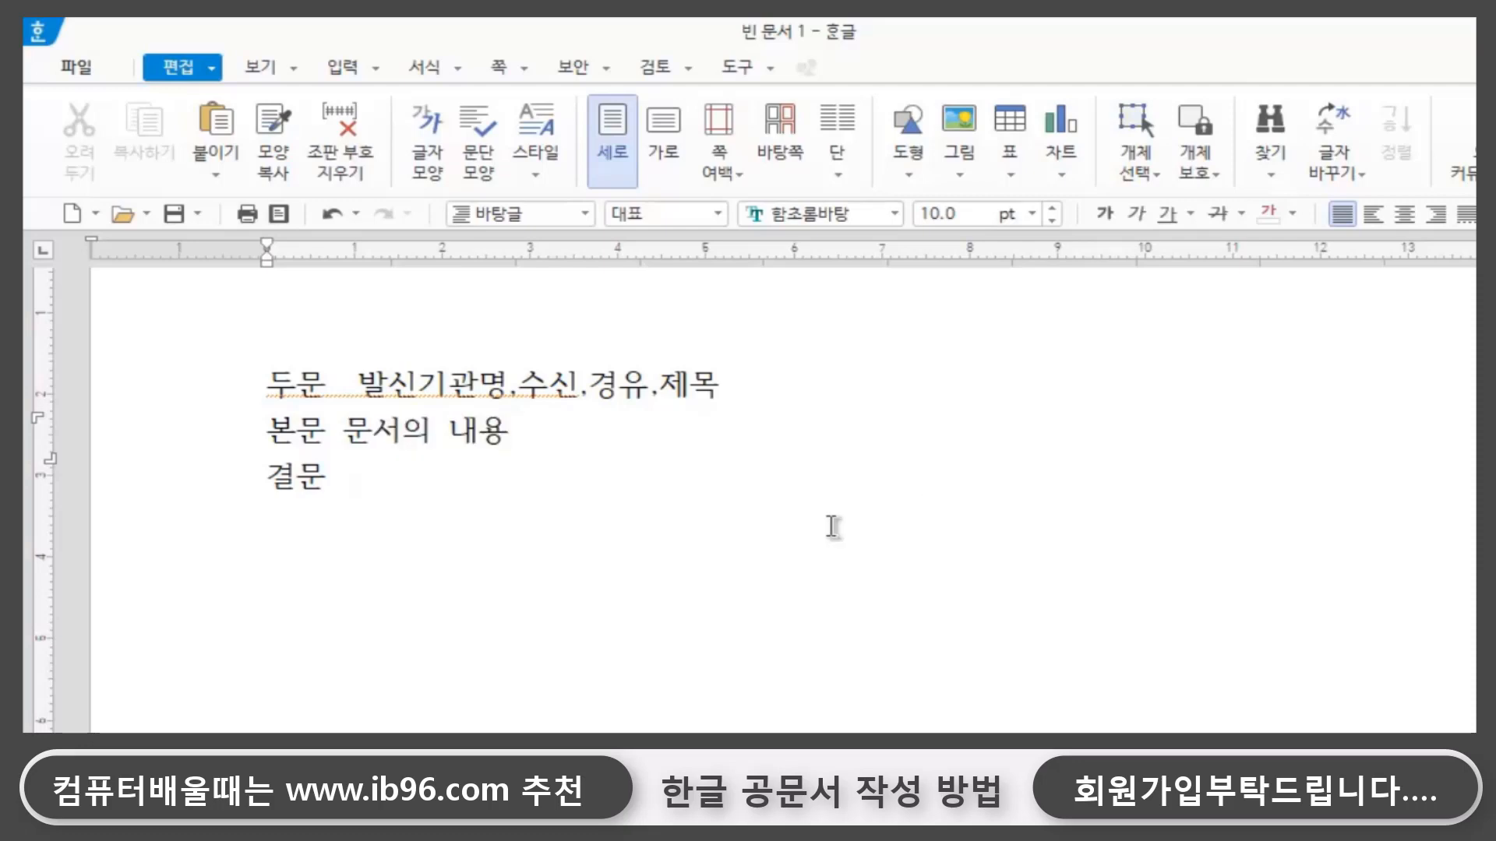
# - After 결문 on the third line, enter its items 발신명의,기안자,검토,결재,우,주소,전화,fax
pyautogui.doubleClick(373, 477)
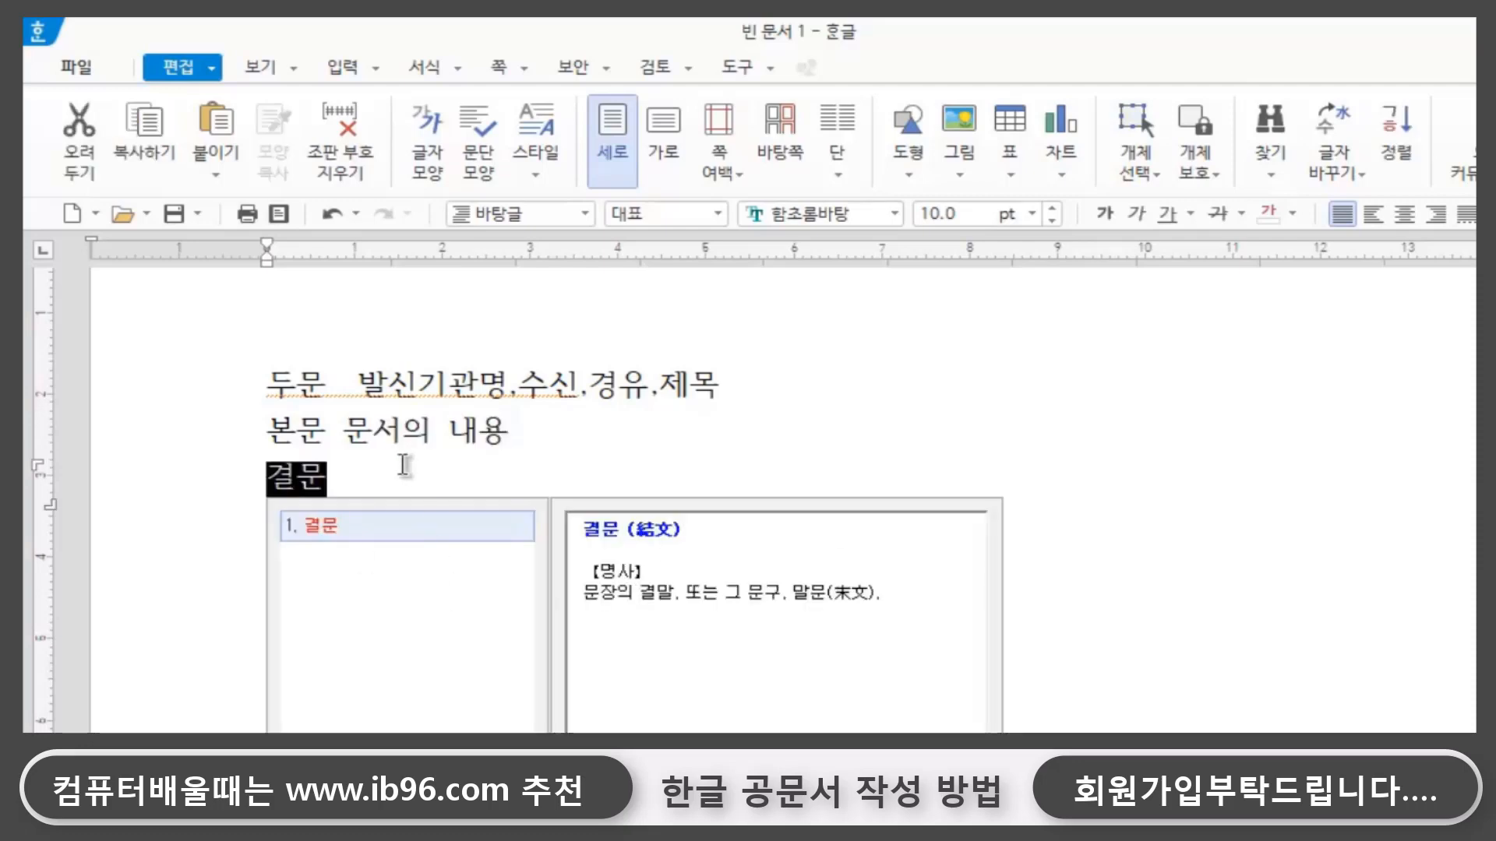
pyautogui.click(404, 465)
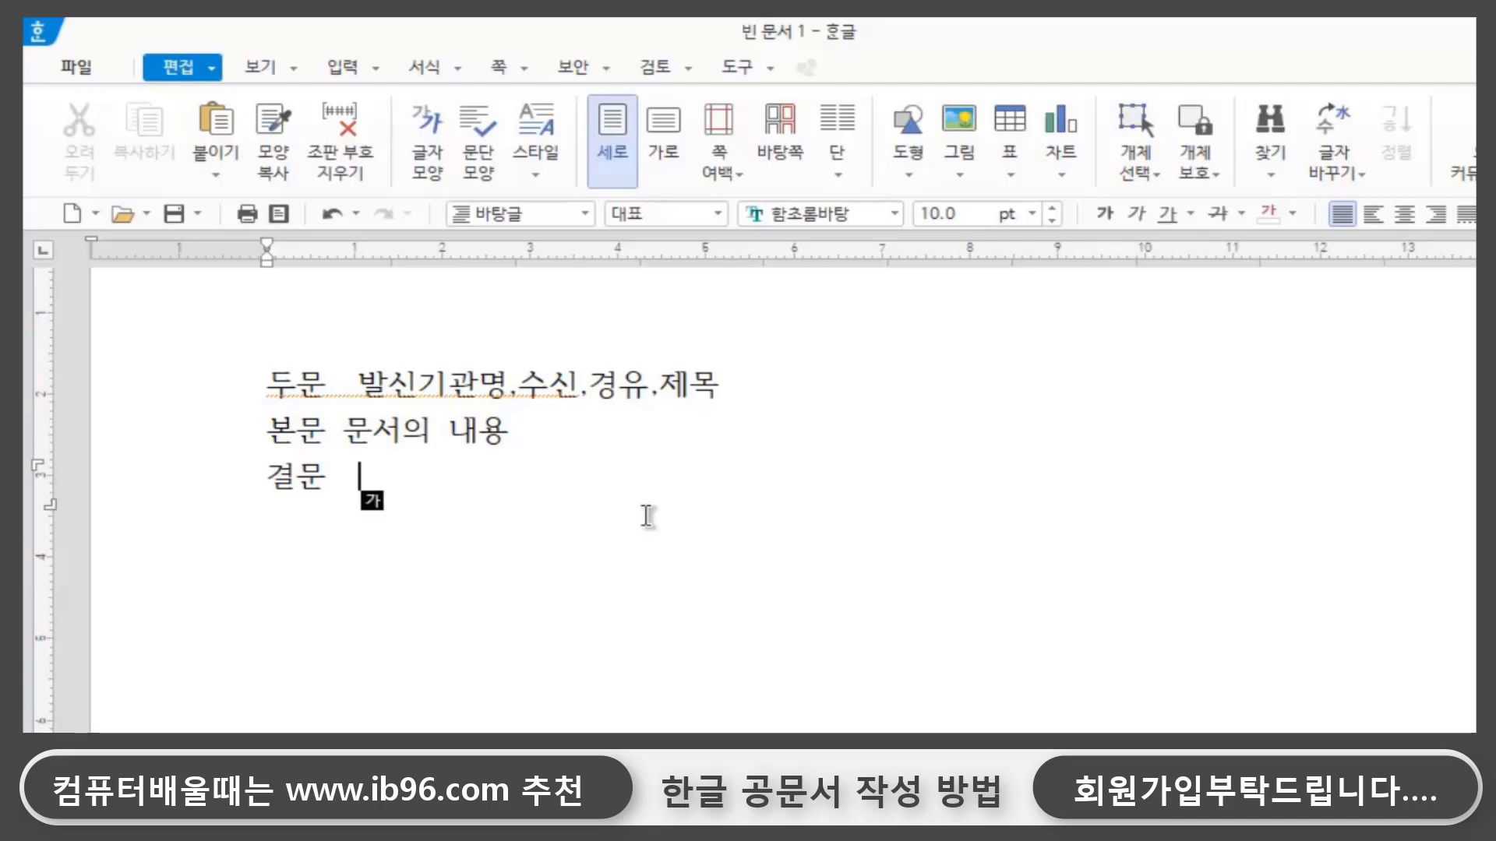
pyautogui.write('밝')
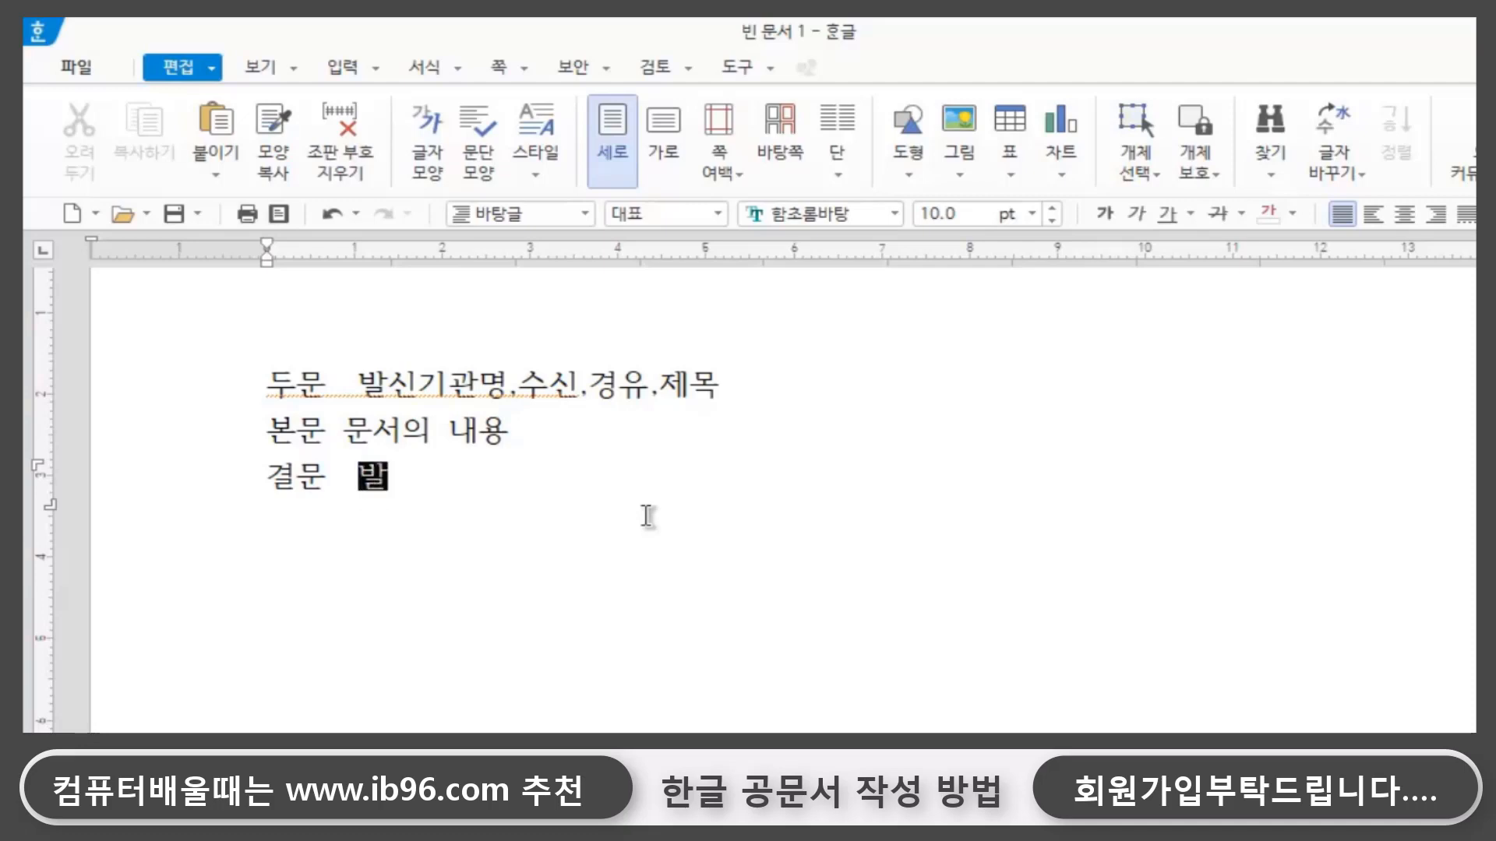
pyautogui.write('신명의.')
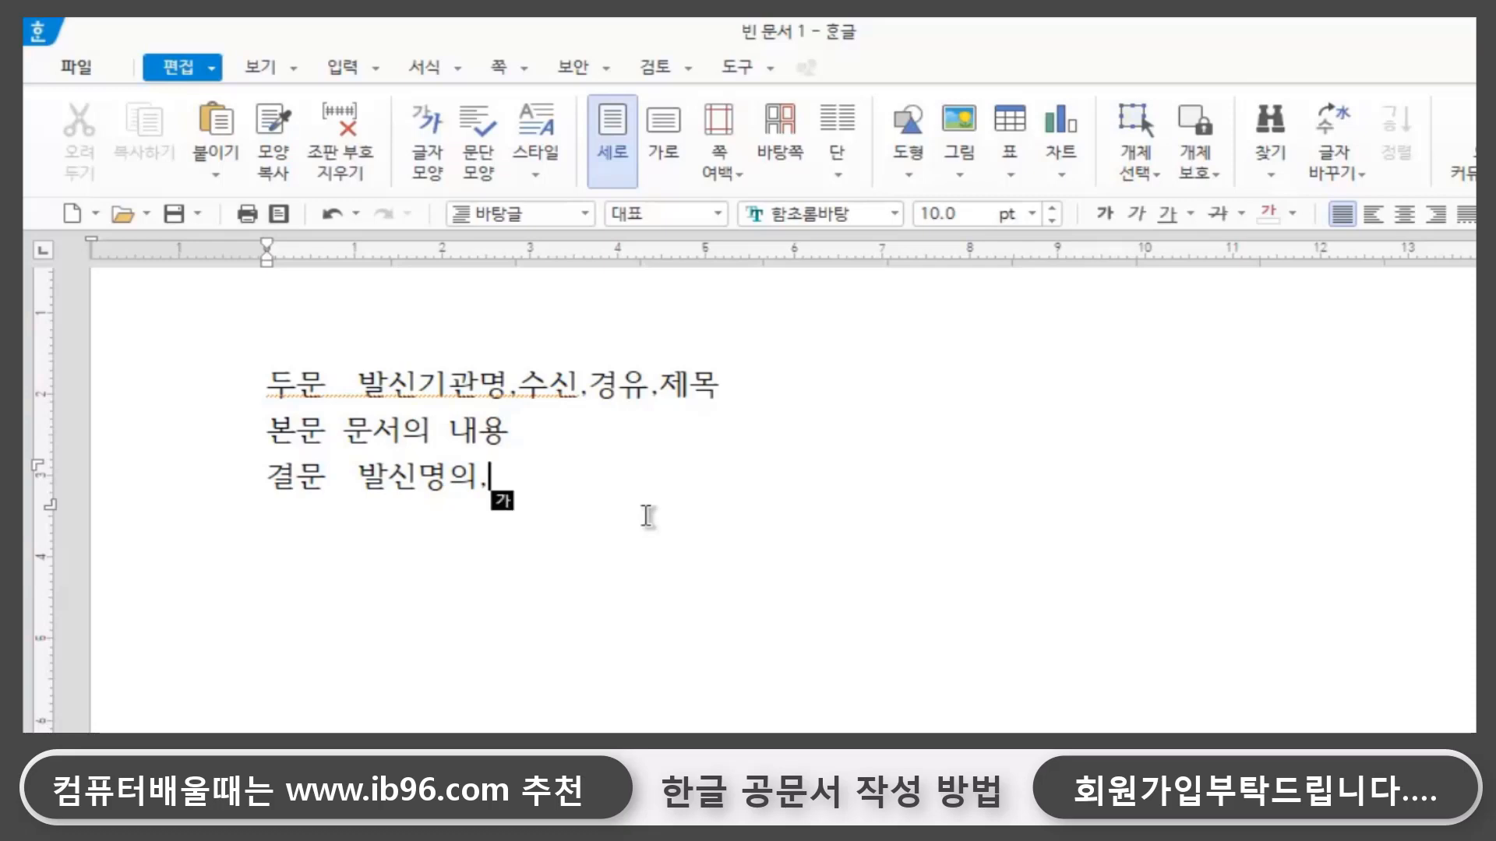
pyautogui.write('기안자')
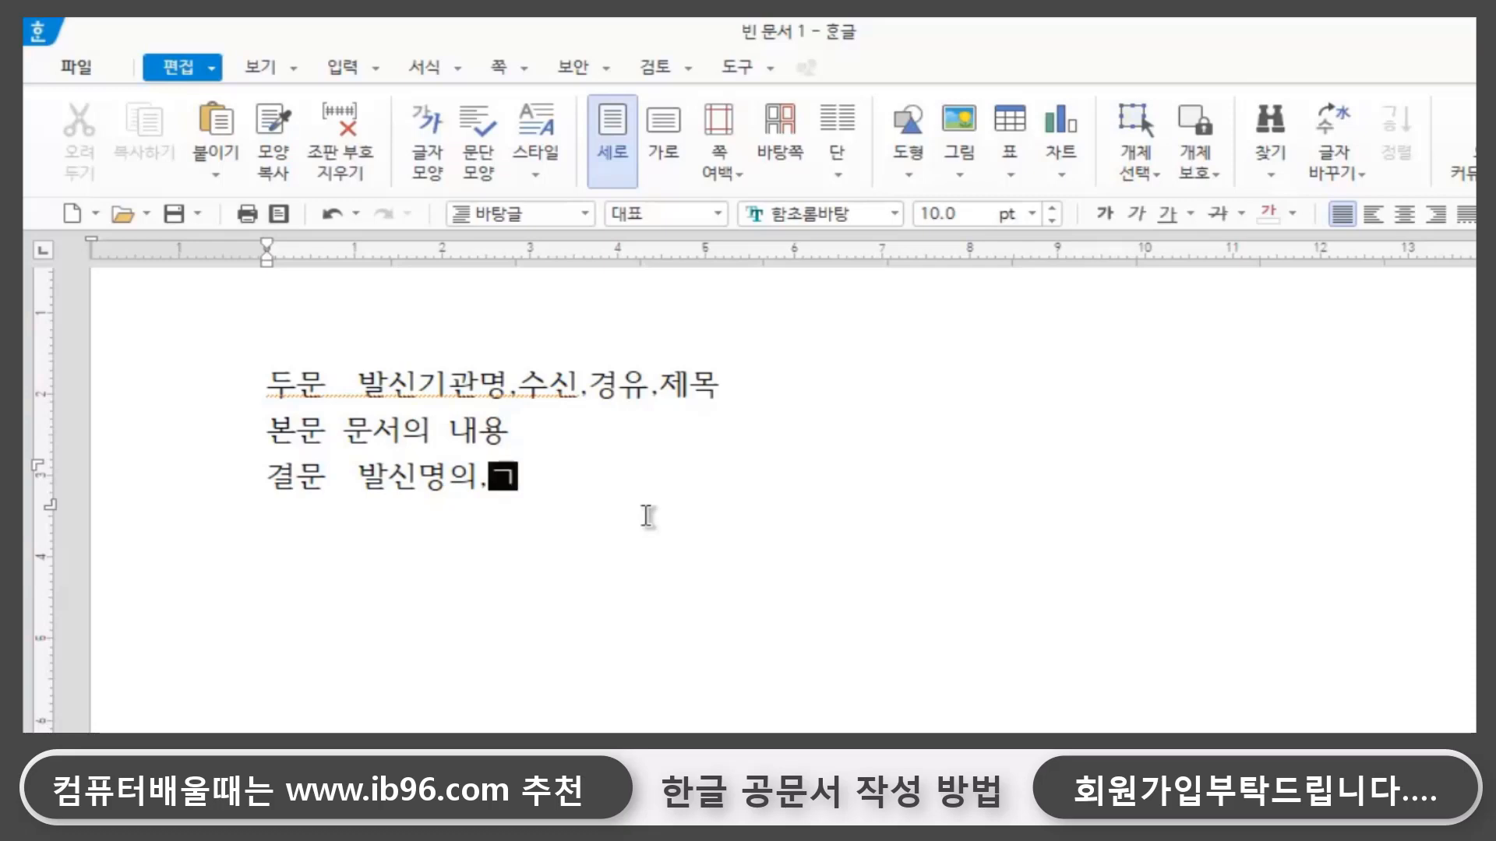
pyautogui.write('.')
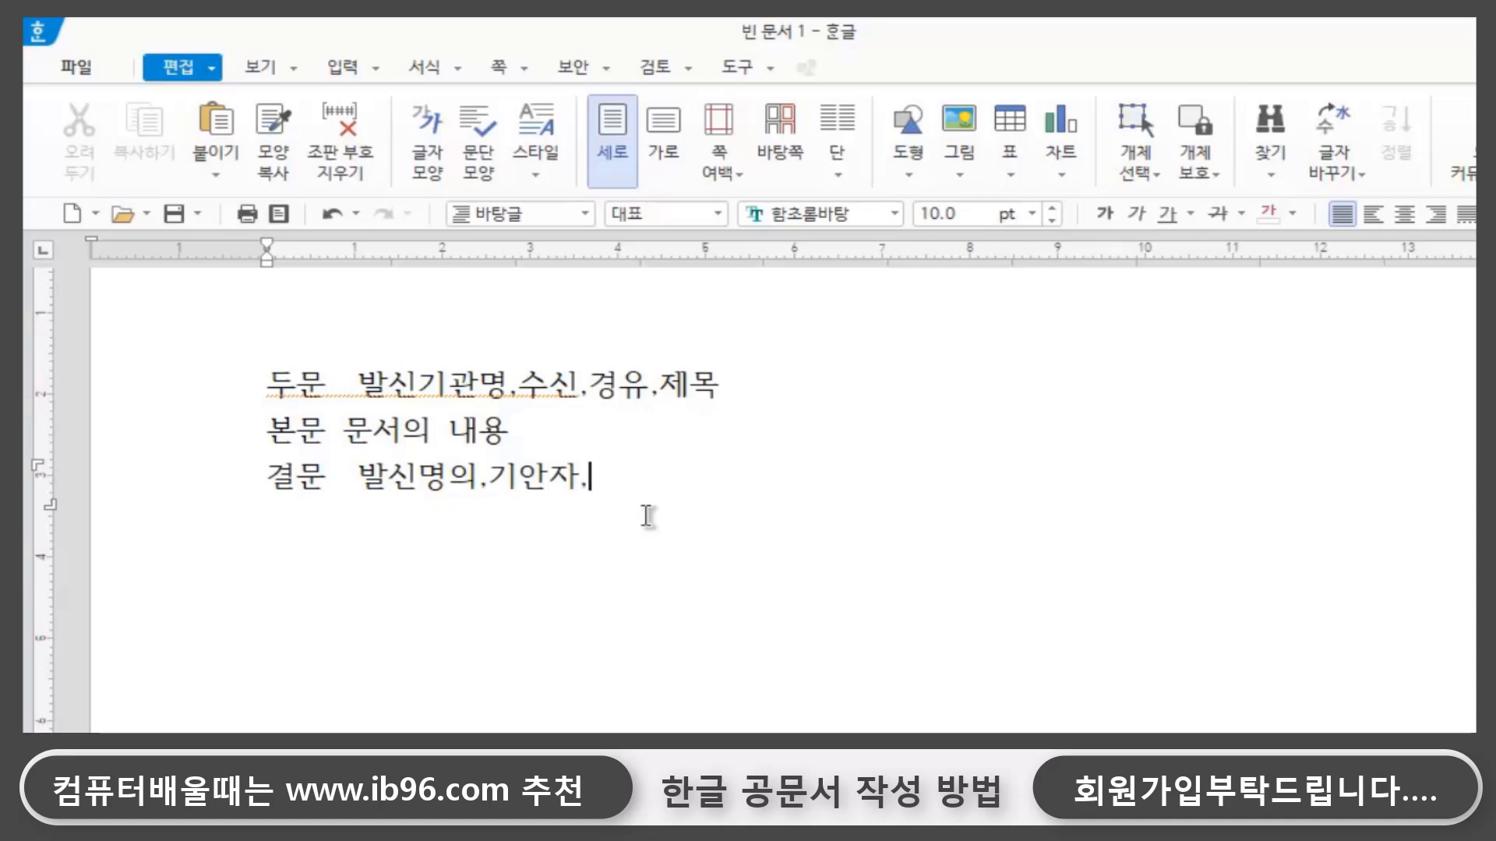
pyautogui.write('검토.')
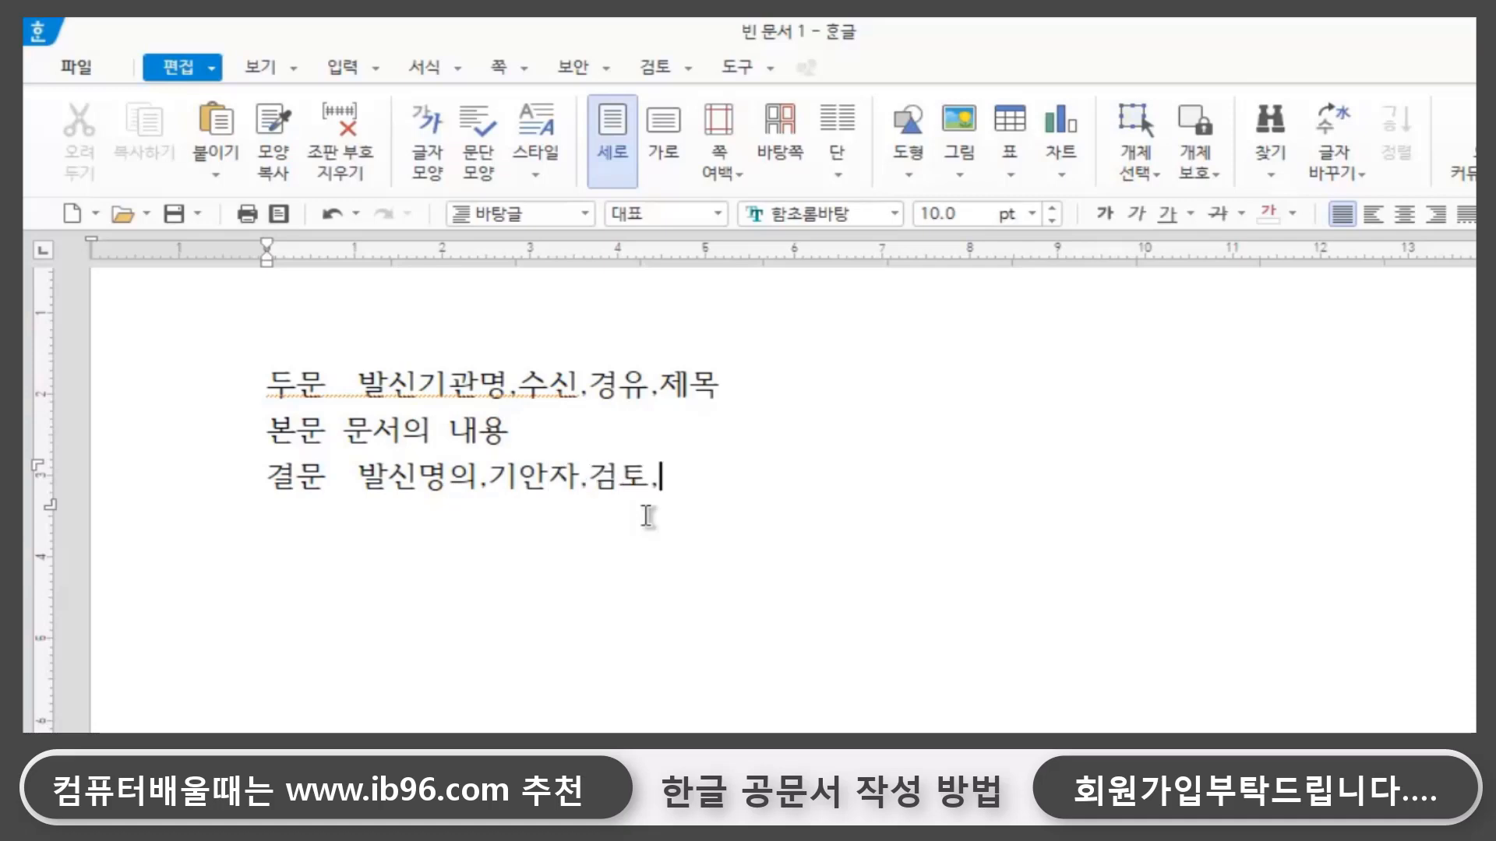
pyautogui.write('결ㅈㅐ.')
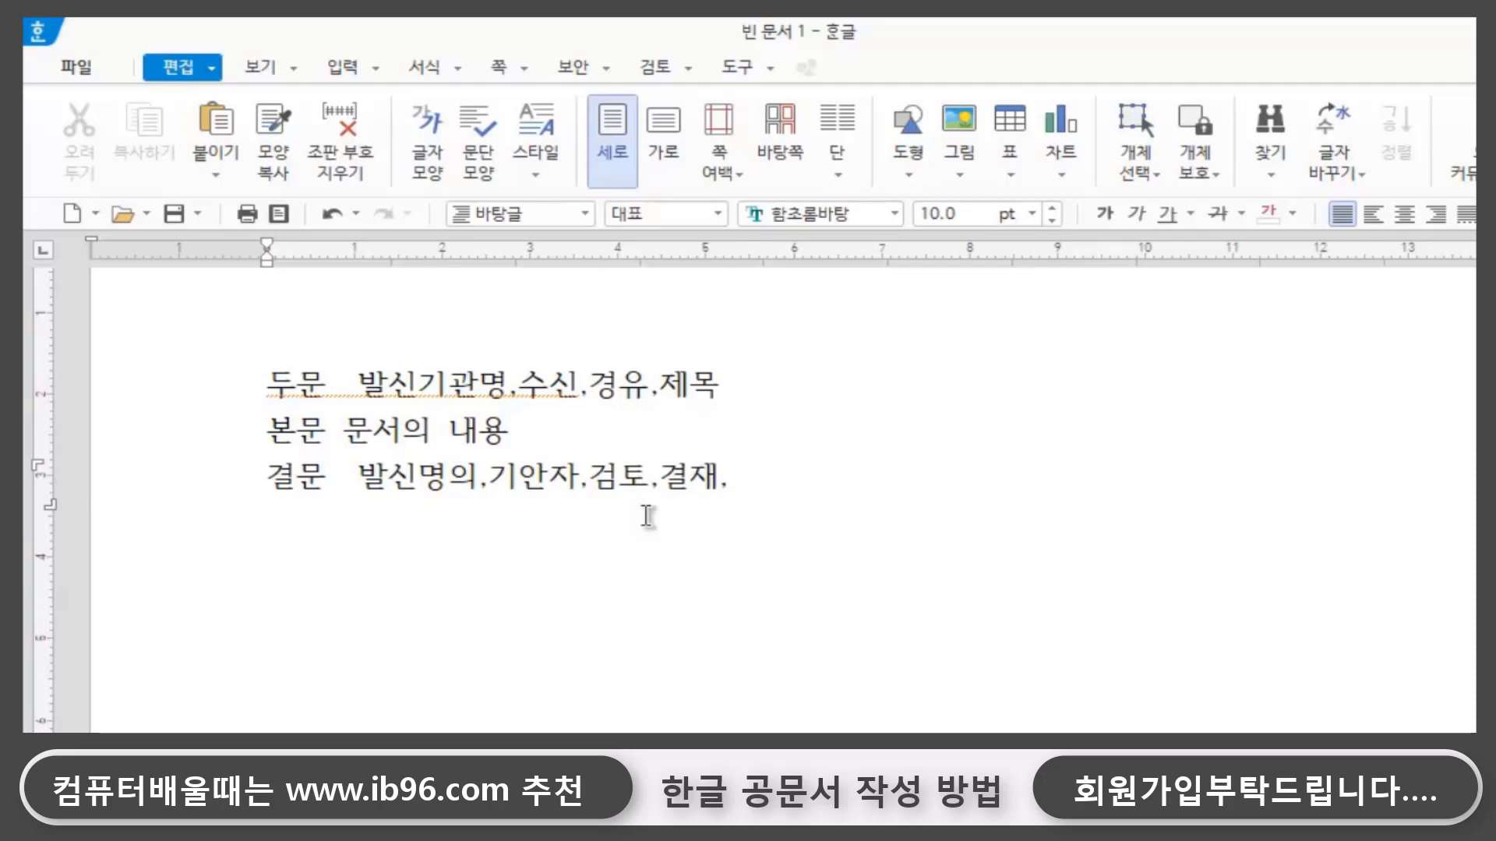
pyautogui.write('우.줏ㅗ.전화')
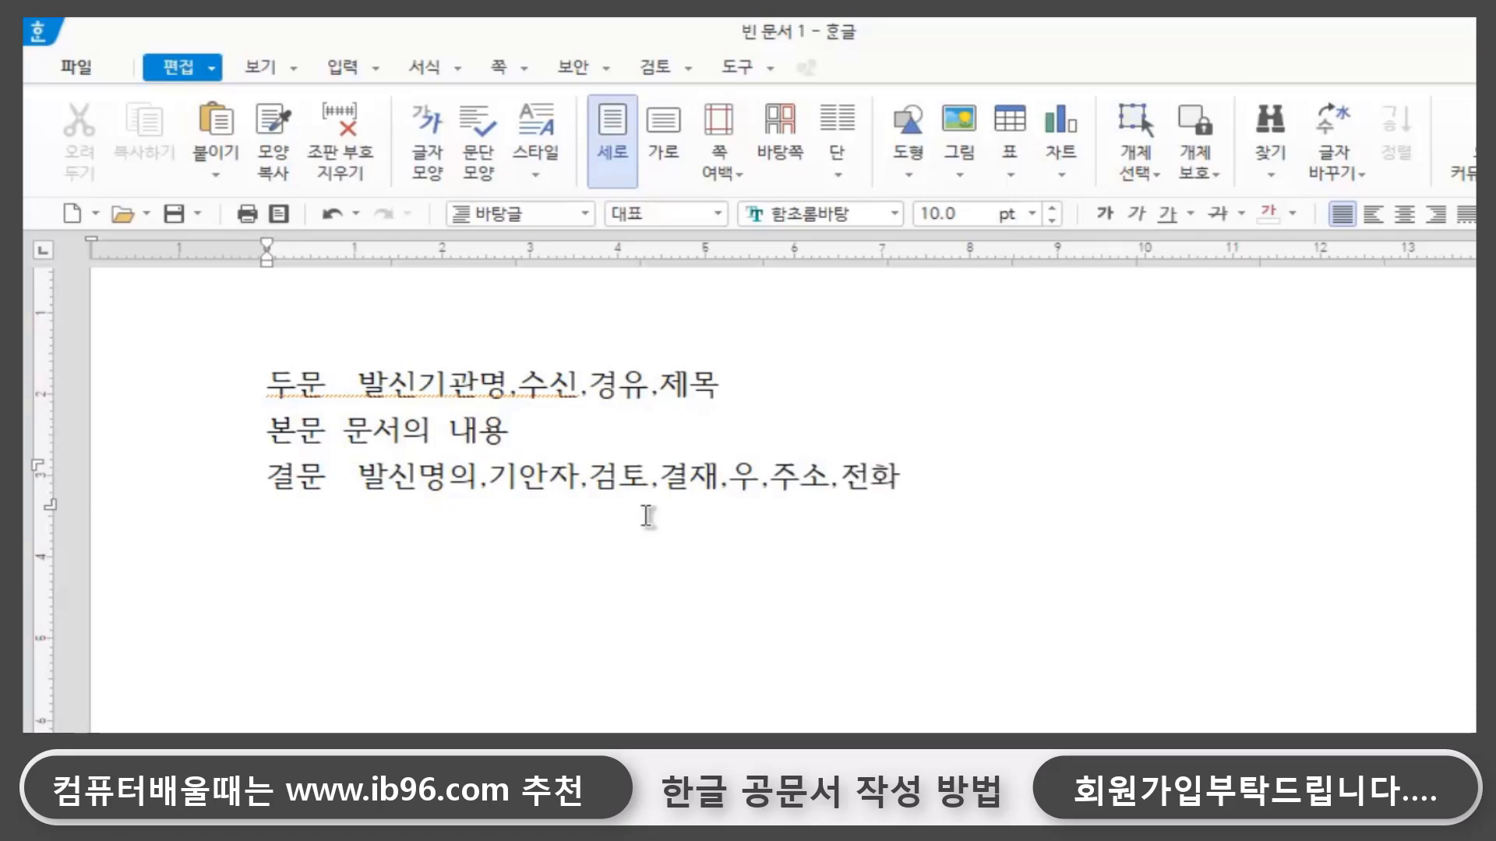
pyautogui.write('.fax')
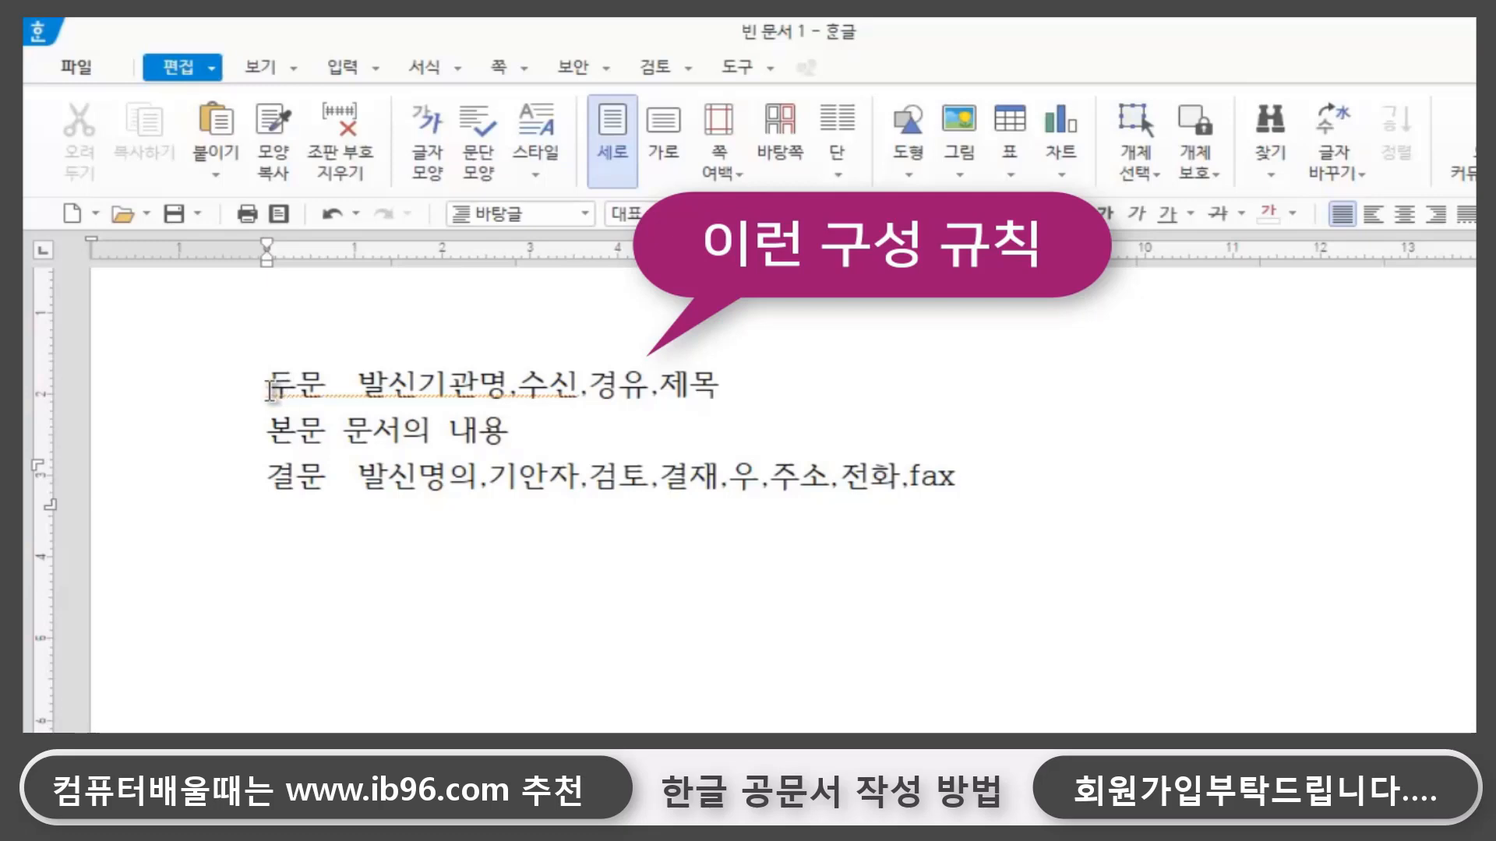
# - Delete all three outline lines 두문, 본문 and 결문 to clear the page
pyautogui.moveTo(269, 382); pyautogui.dragTo(1077, 482)
pyautogui.click(1139, 515)
pyautogui.moveTo(269, 381); pyautogui.dragTo(1266, 477)
pyautogui.press('Delete')
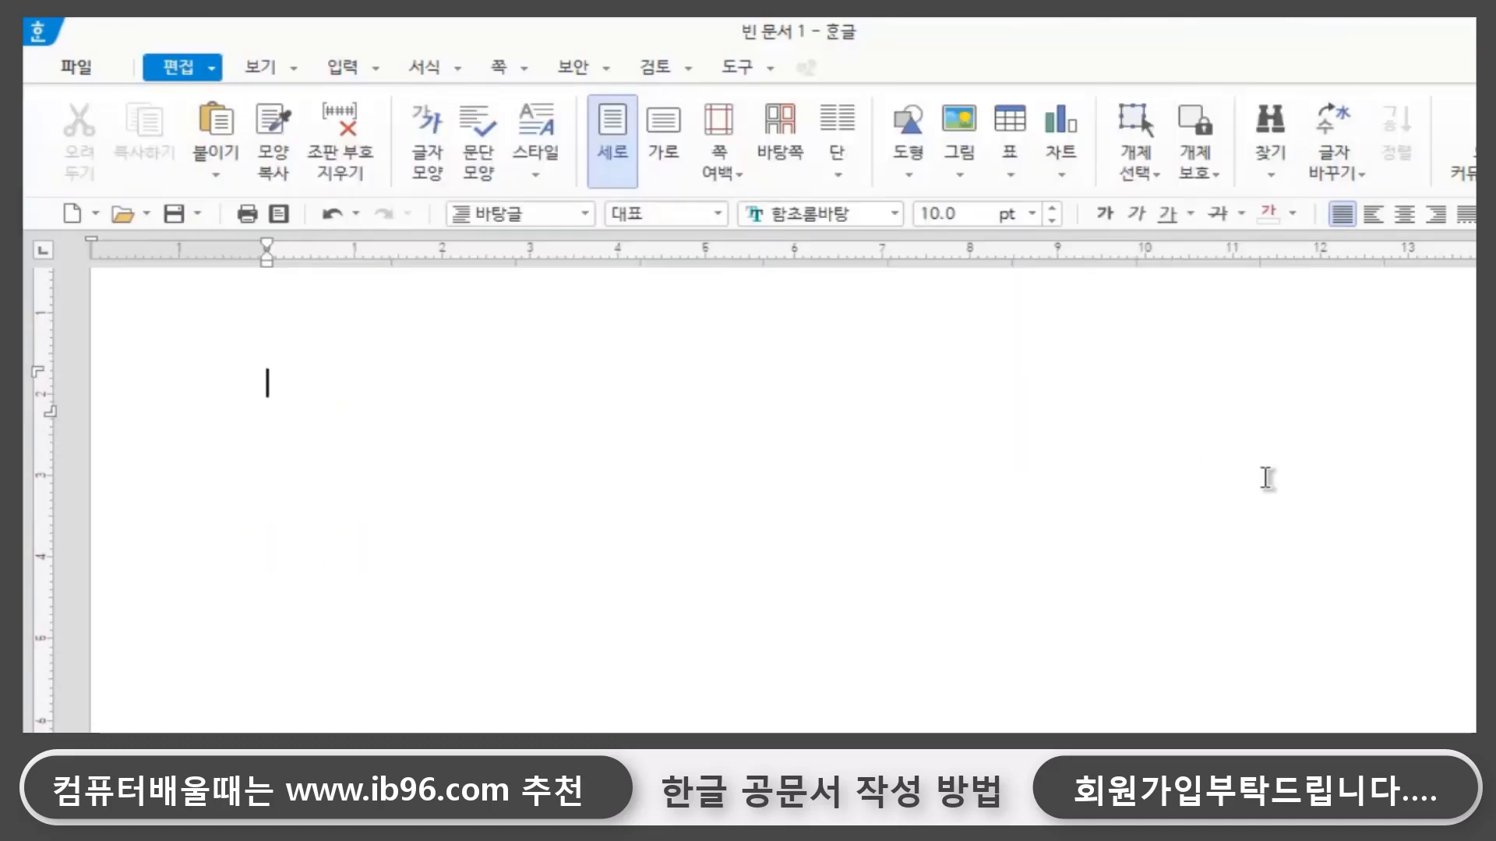
# - Enter the agency name 행 정 안 전 부, leave a blank line, and add the label 수신
pyautogui.write('행 정 안 전 부')
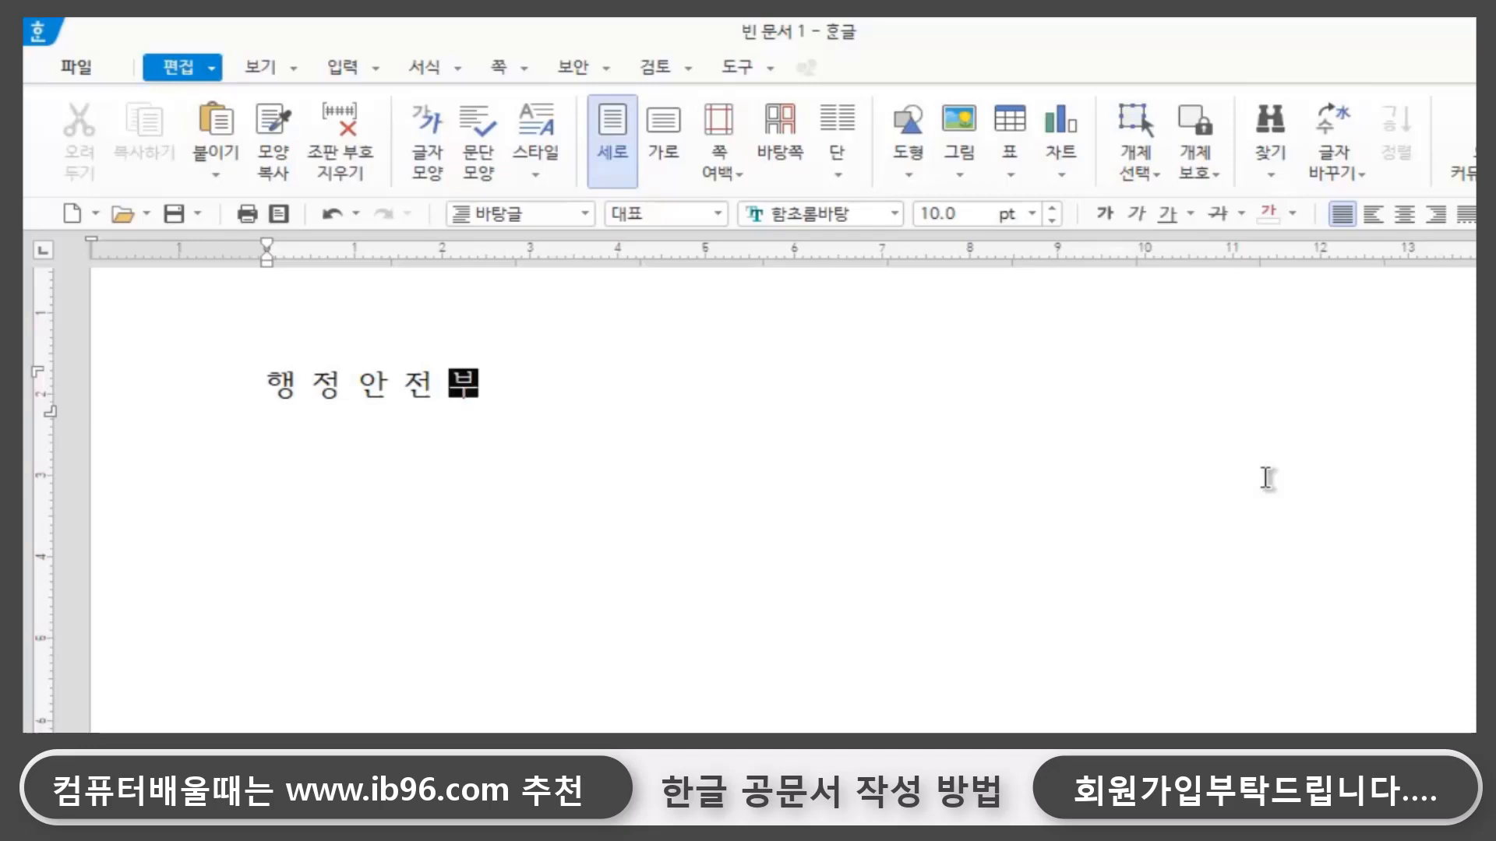
pyautogui.press('Return')
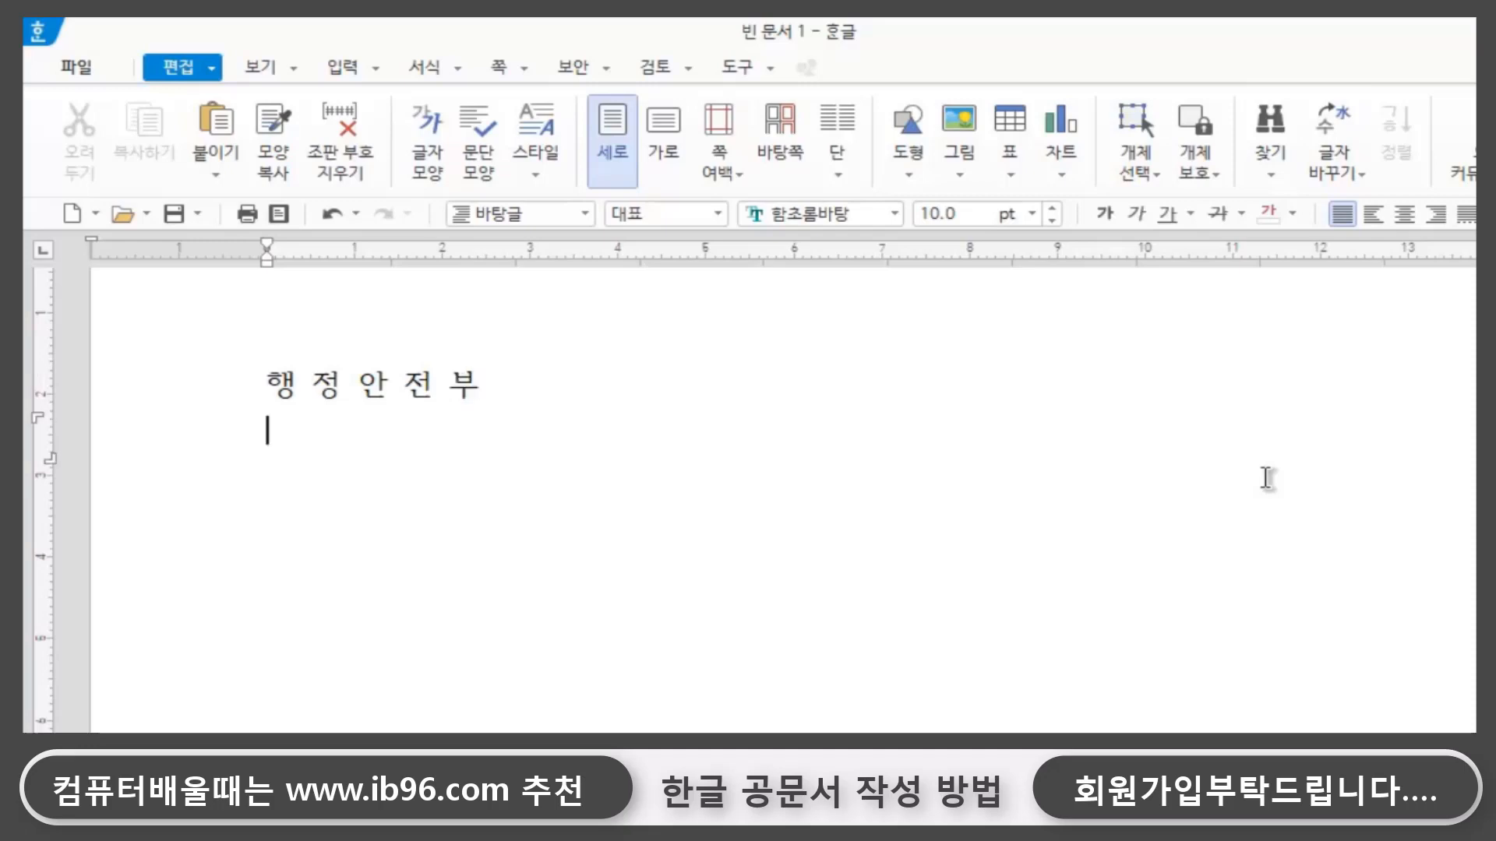
pyautogui.press('Return')
pyautogui.write('수신')
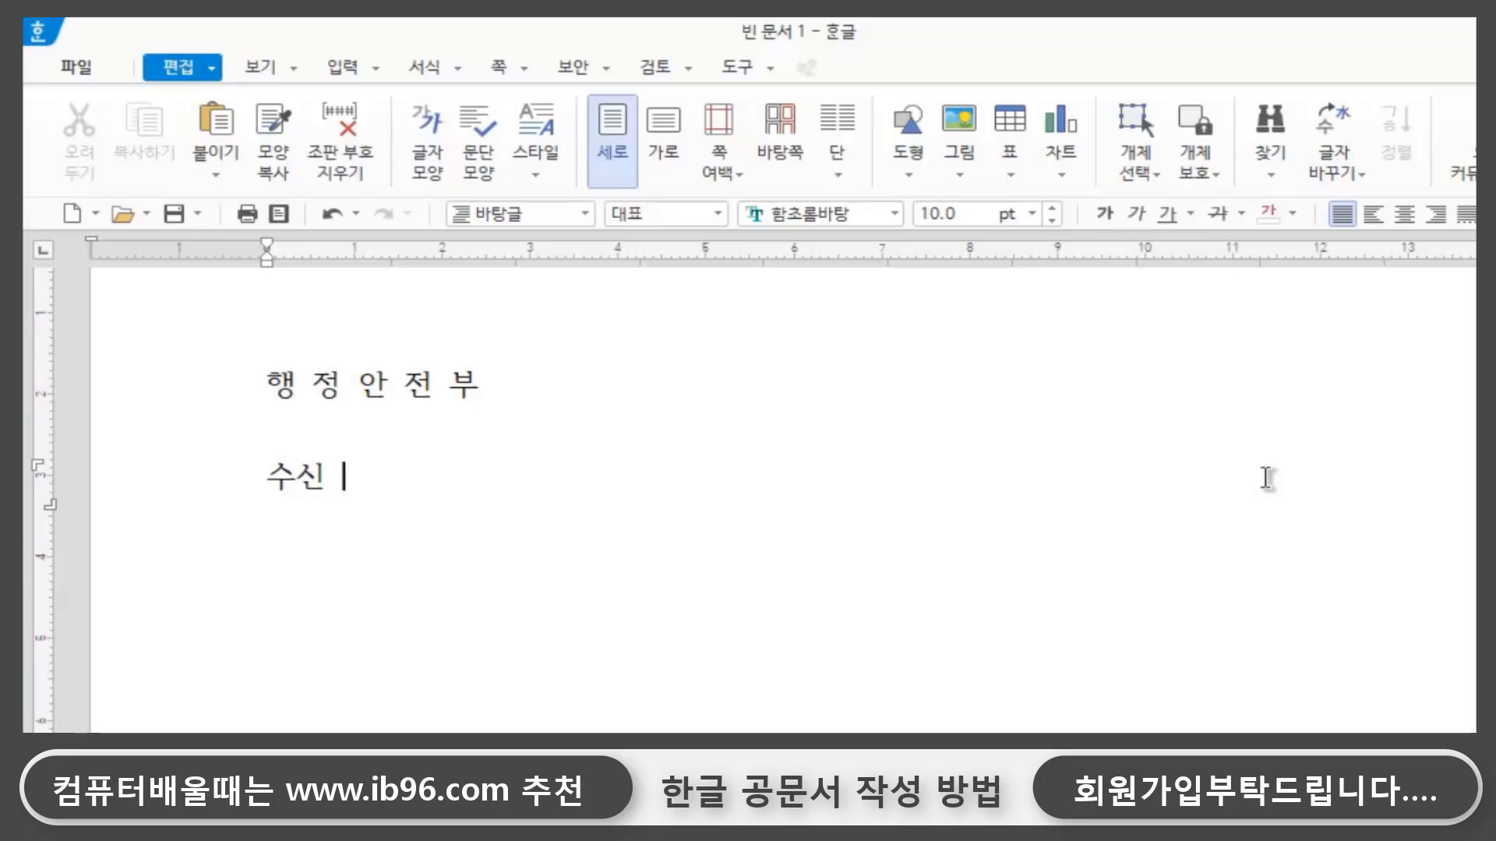
pyautogui.press('BackSpace')
pyautogui.write('ㅗㅇ길동')
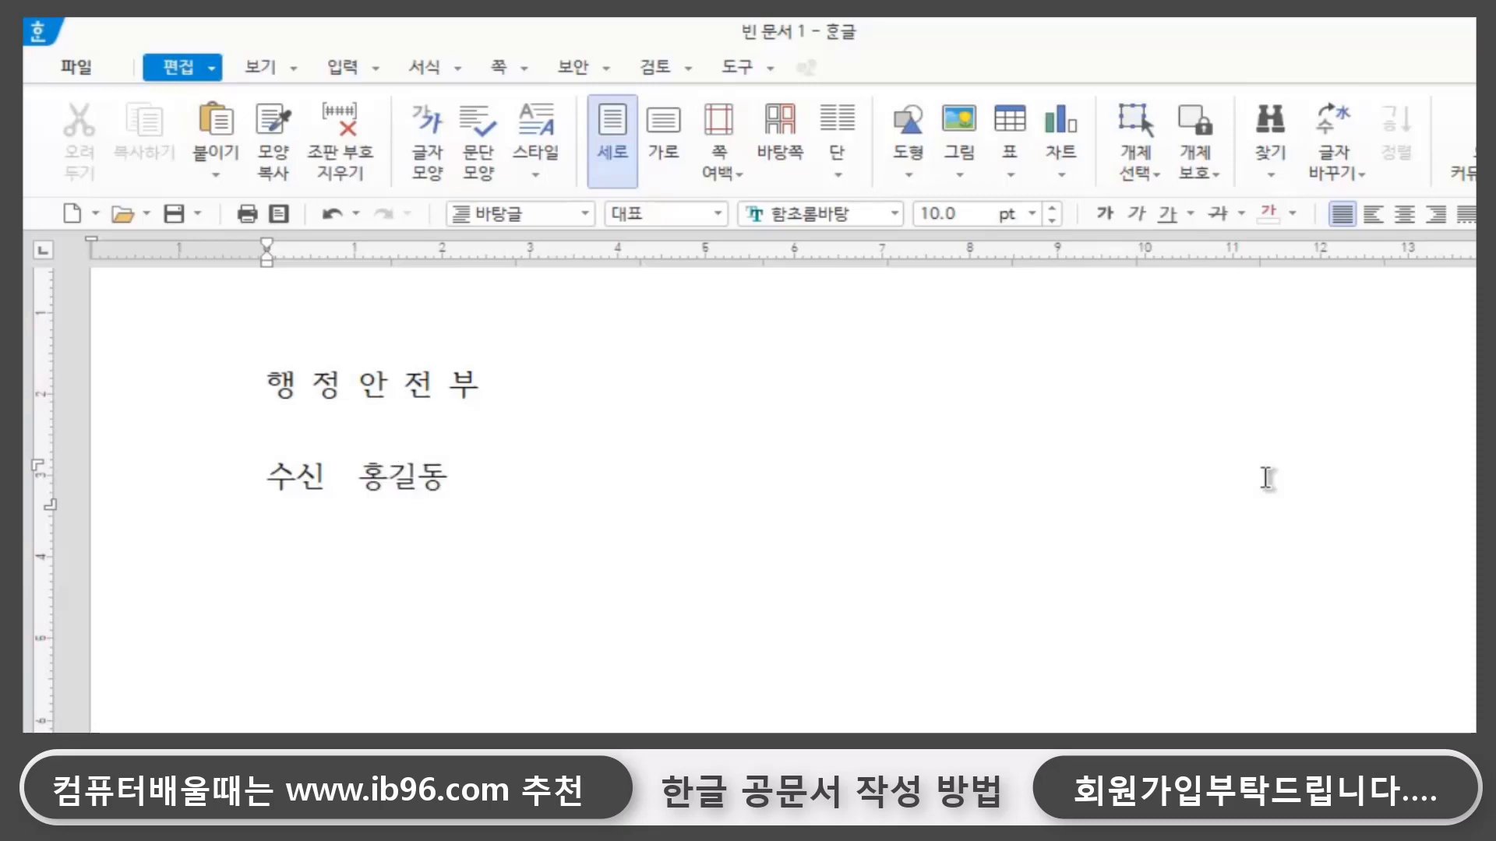
pyautogui.write('(')
pyautogui.press('BackSpace')
pyautogui.press('BackSpace')
pyautogui.press('BackSpace')
pyautogui.press('BackSpace')
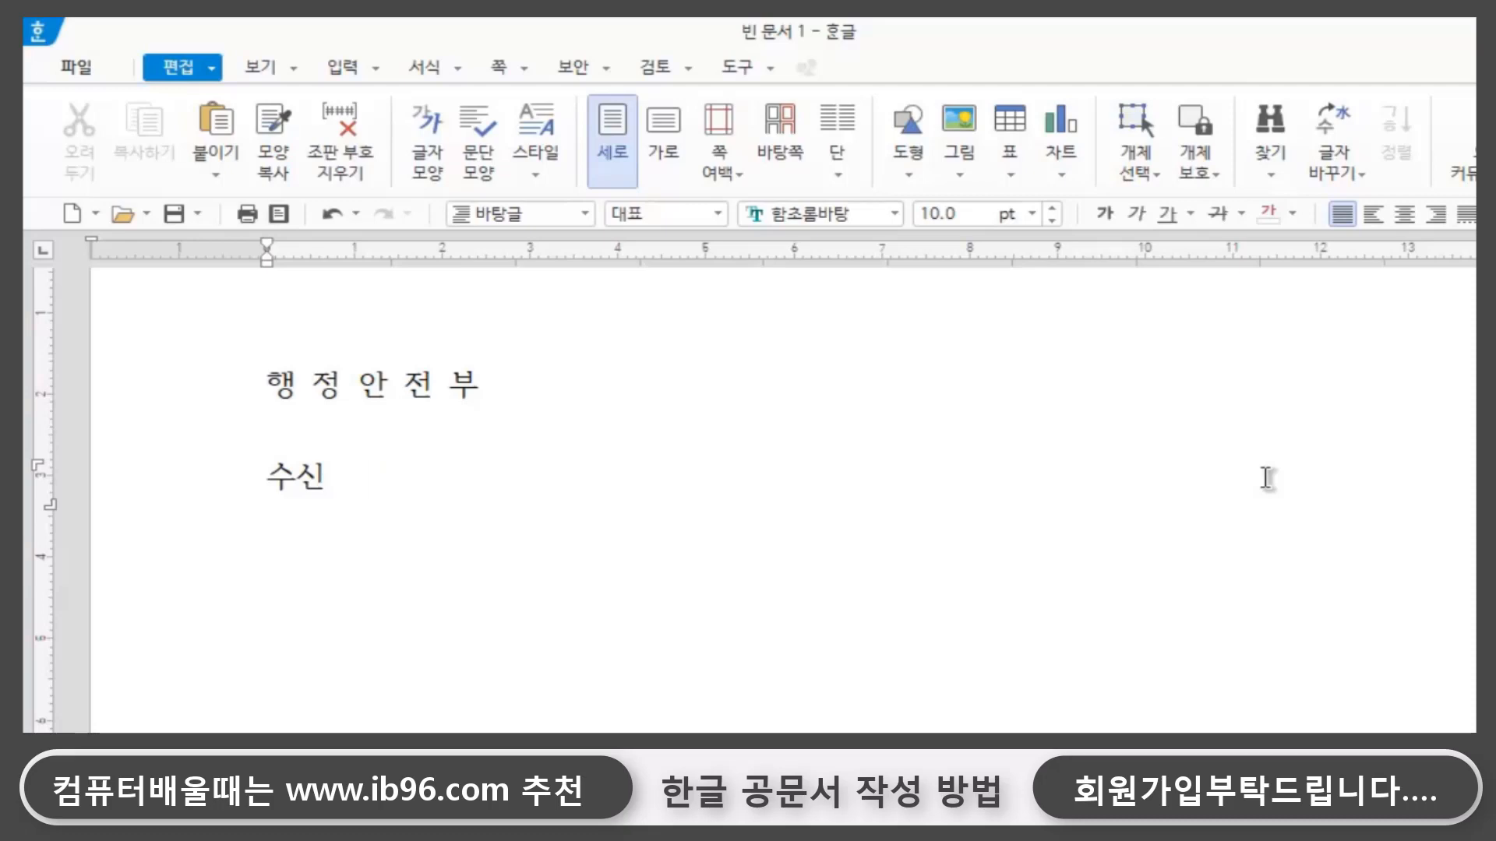
# - Enter 수신자 참조 after the 수신 label and add (경유) on the line below
pyautogui.write('ㅊ')
pyautogui.write('신자')
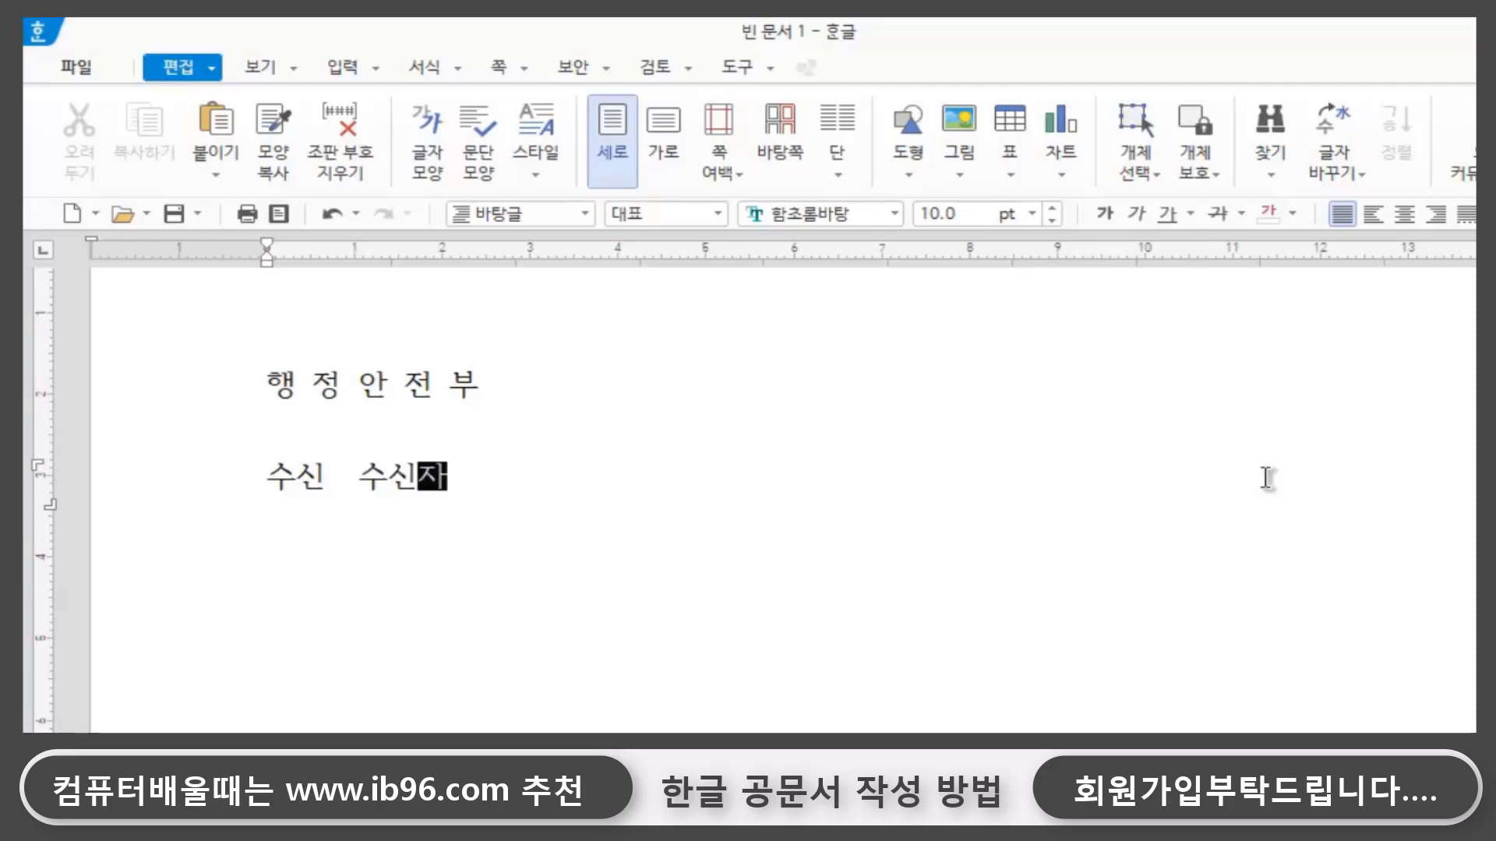
pyautogui.write(' 차')
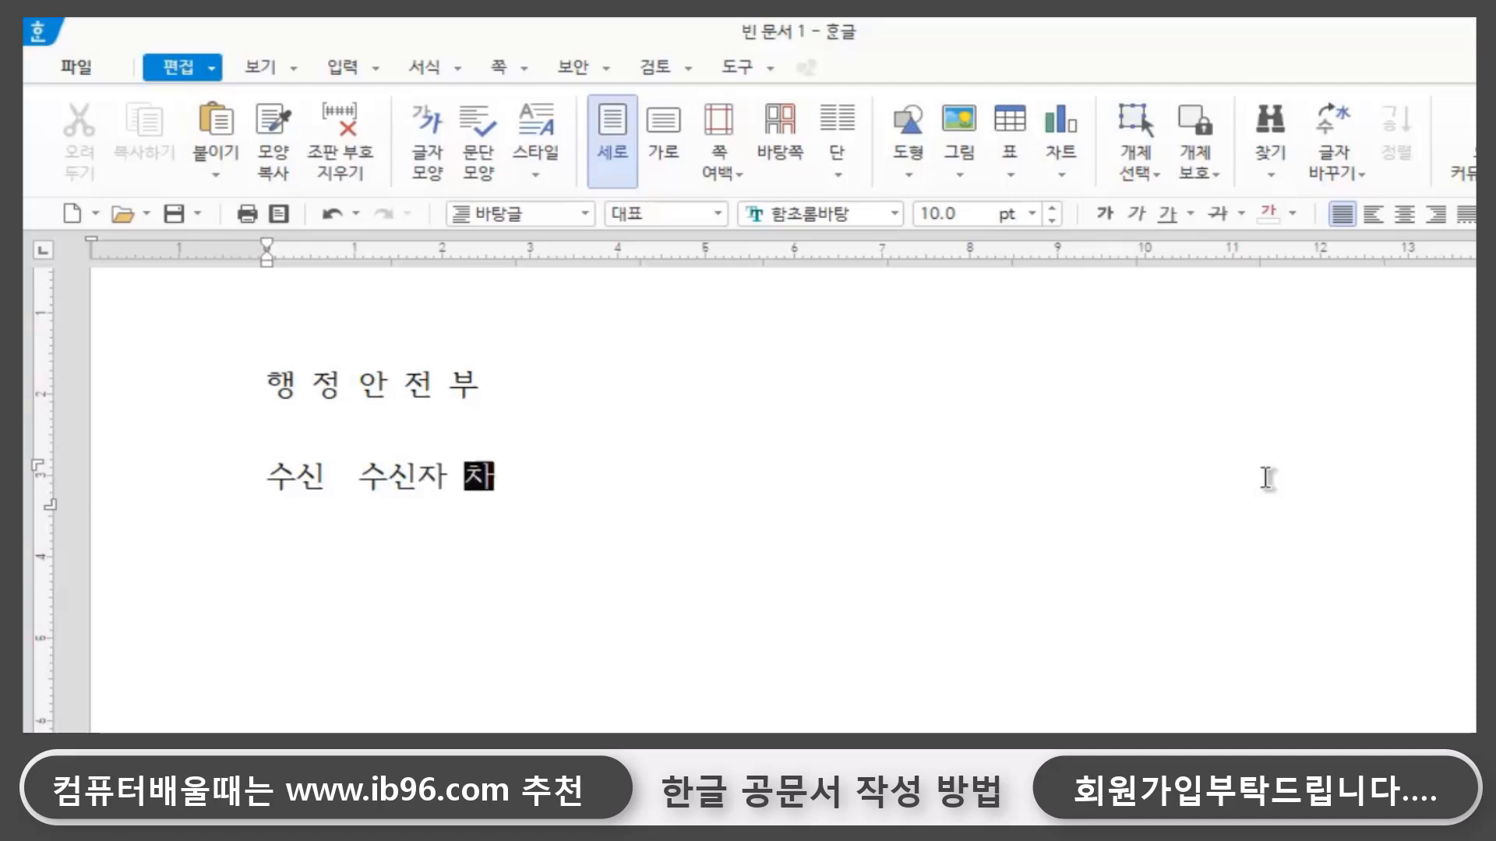
pyautogui.write('ㅁ조')
pyautogui.press('Return')
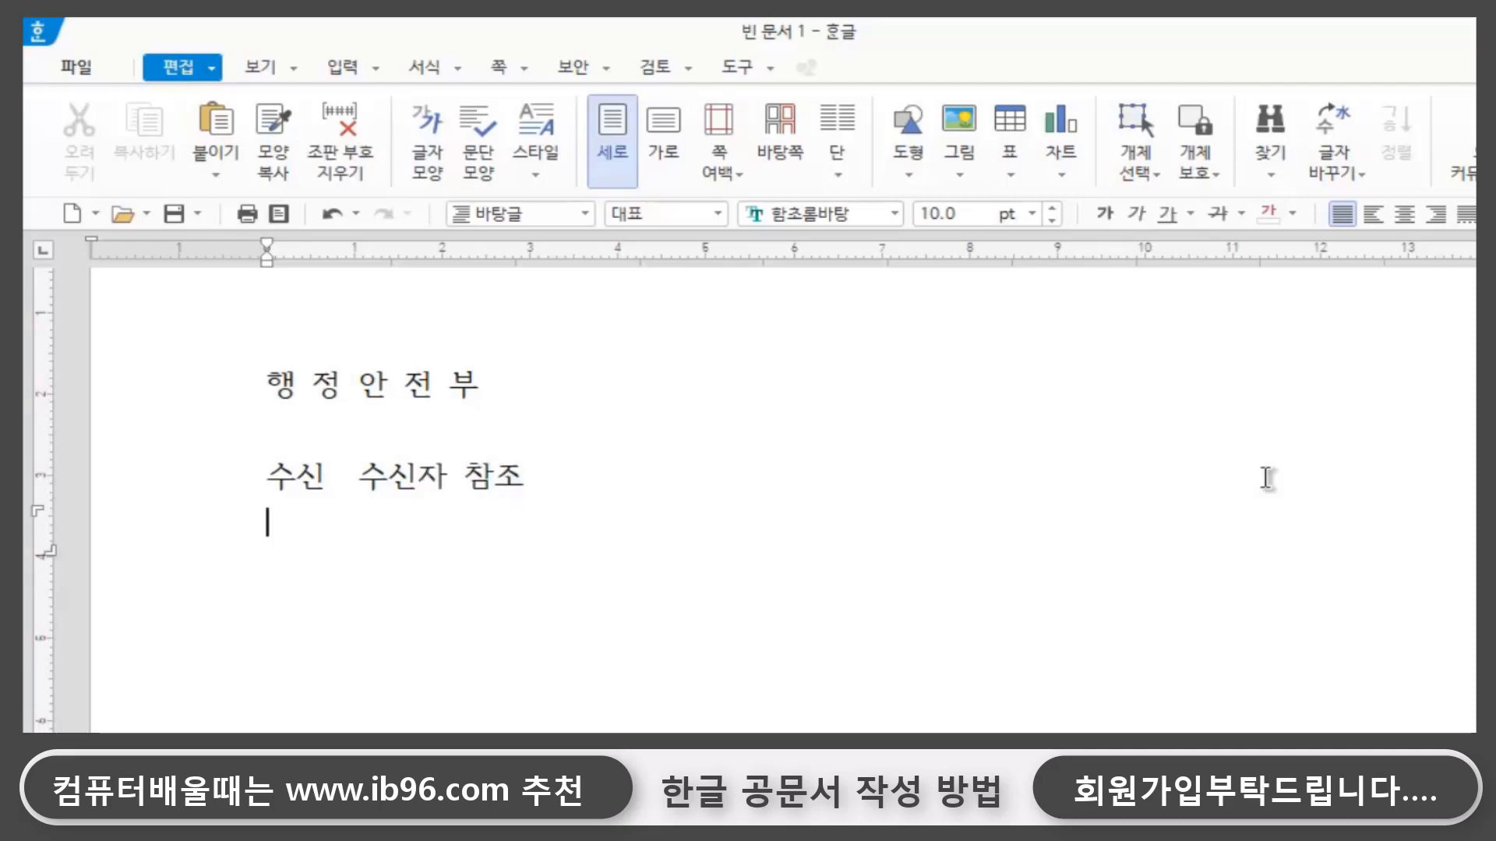
pyautogui.write('(경')
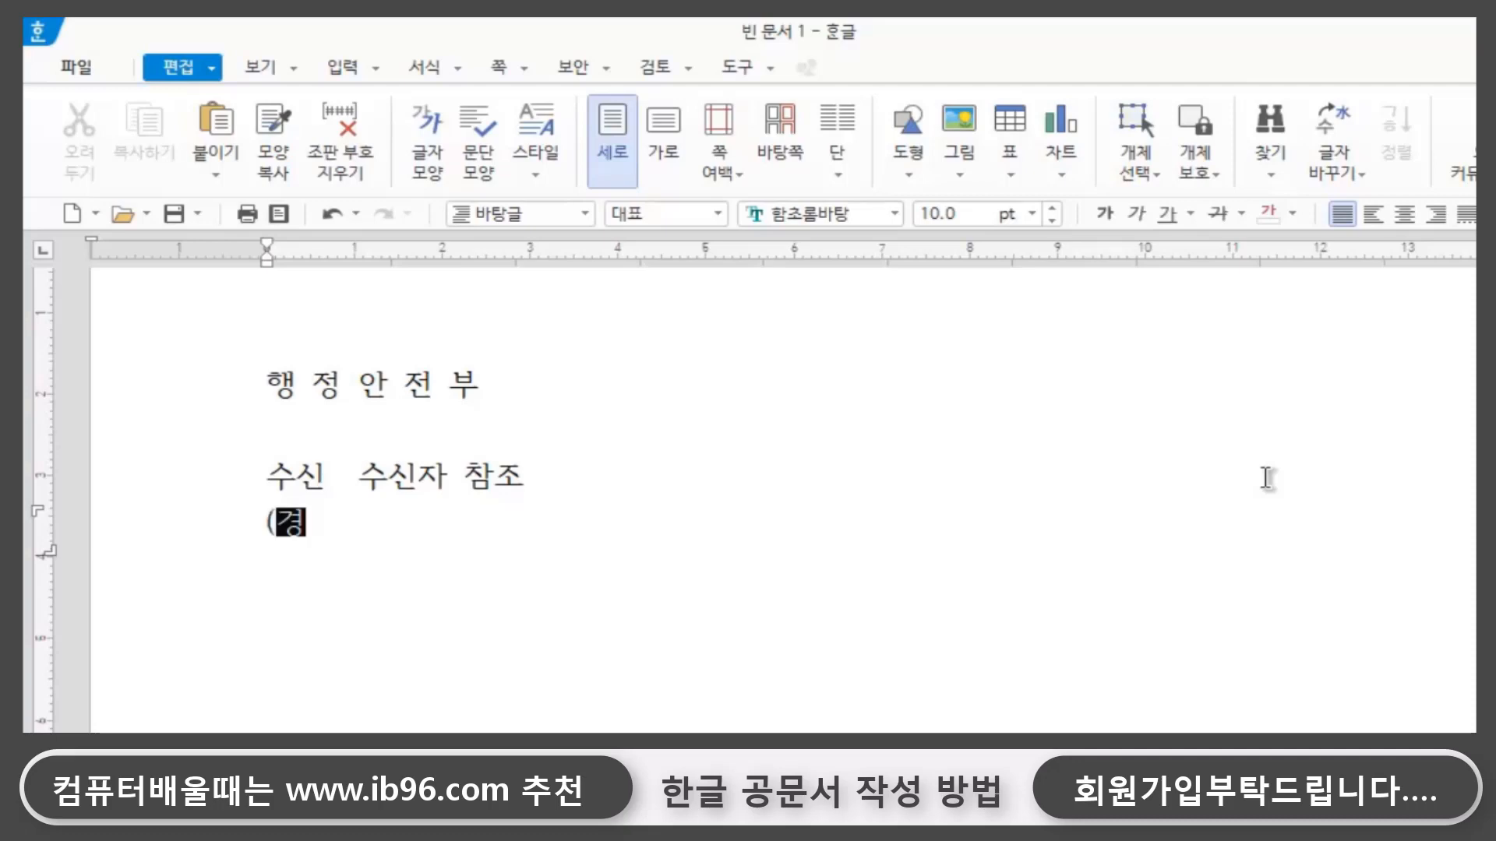
pyautogui.write('유)')
pyautogui.press('Return')
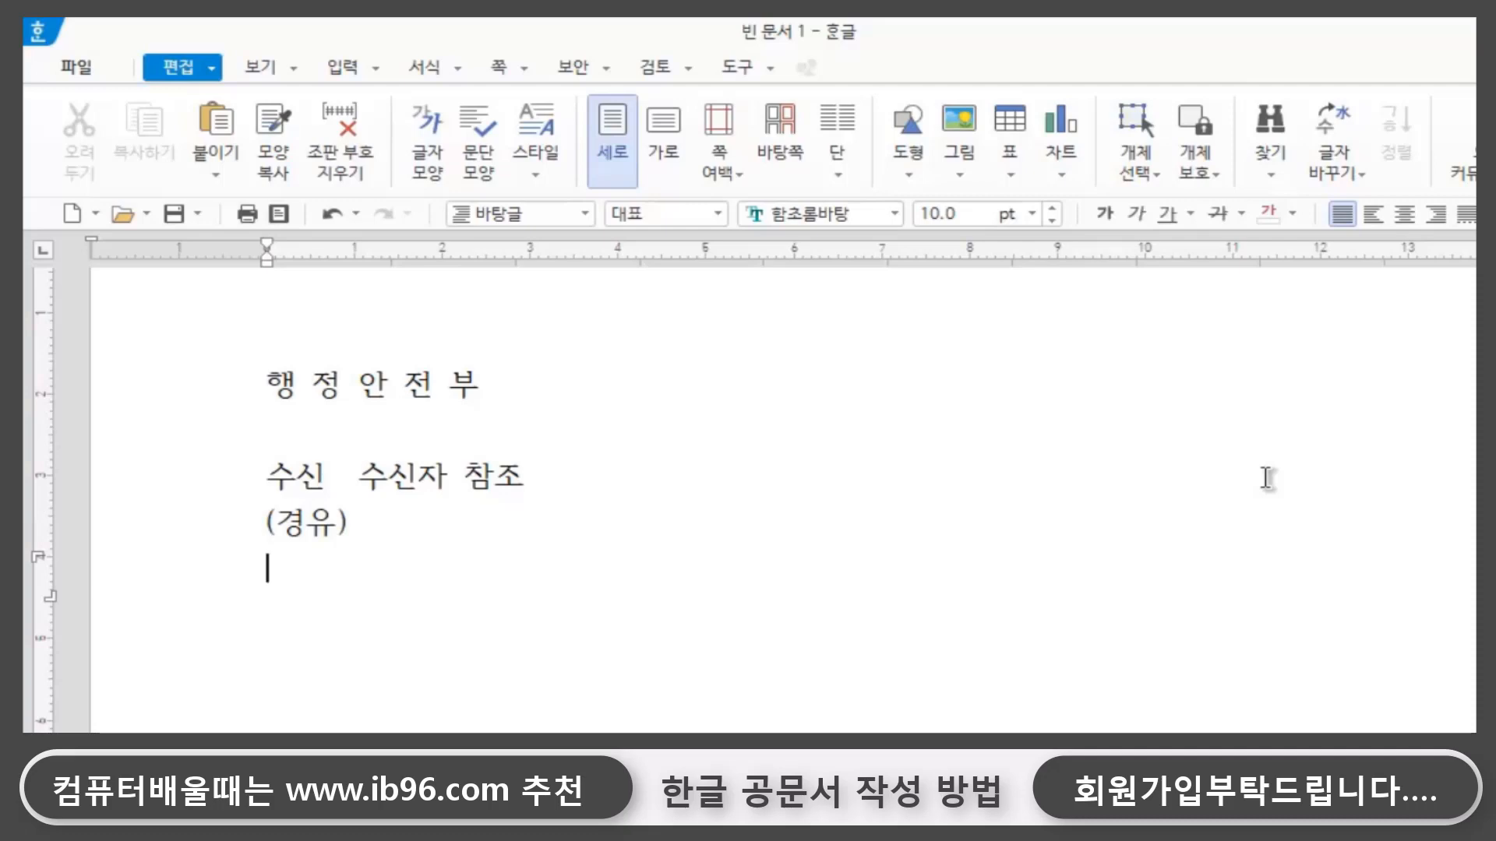
# - Below (경유), enter the title line 제목 신속한 제설작업 개선건
pyautogui.write('제모')
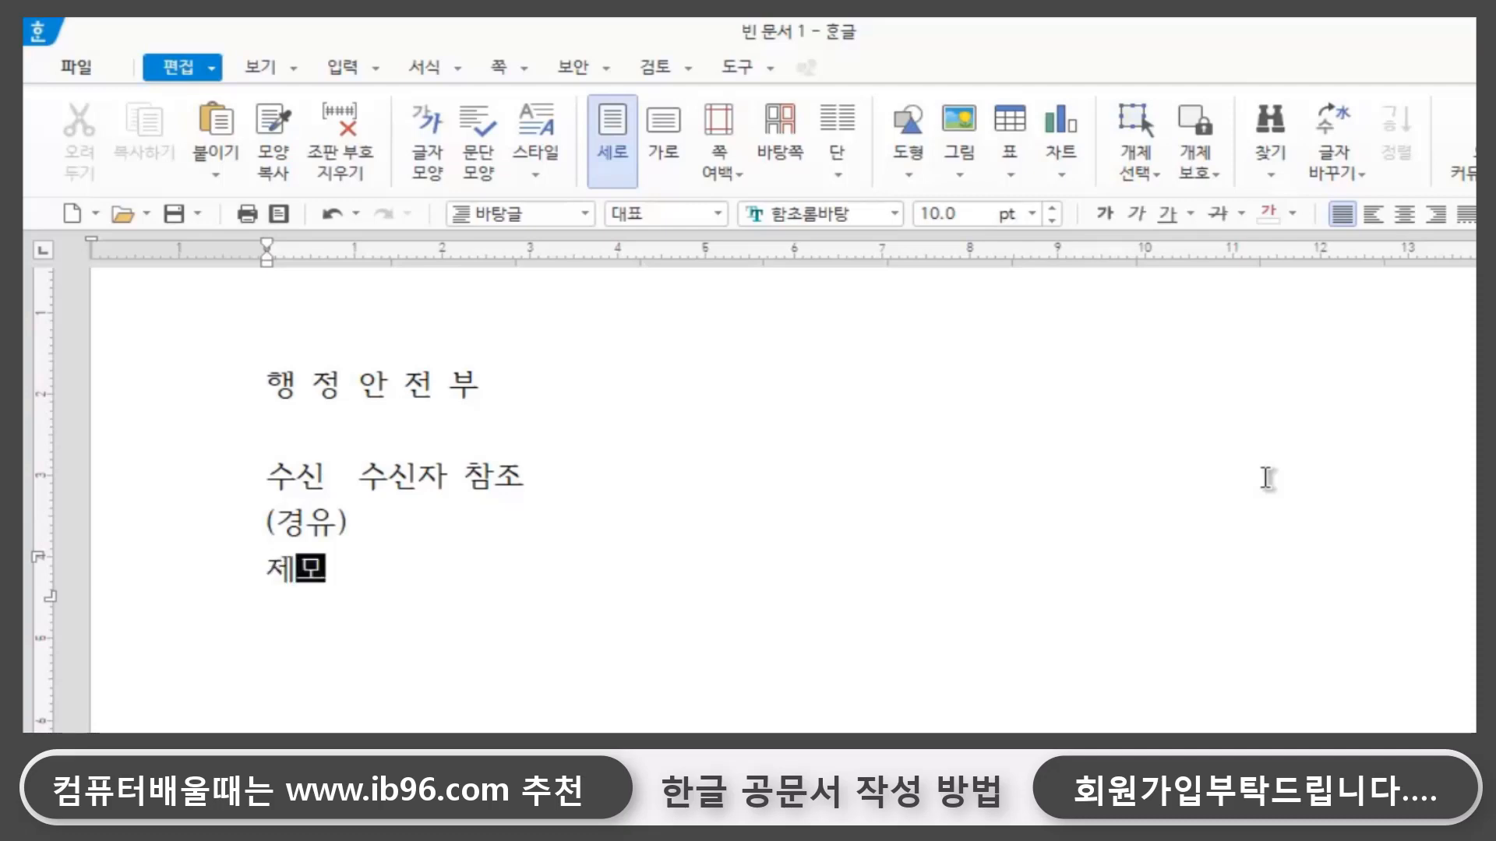
pyautogui.write('ㄱ ')
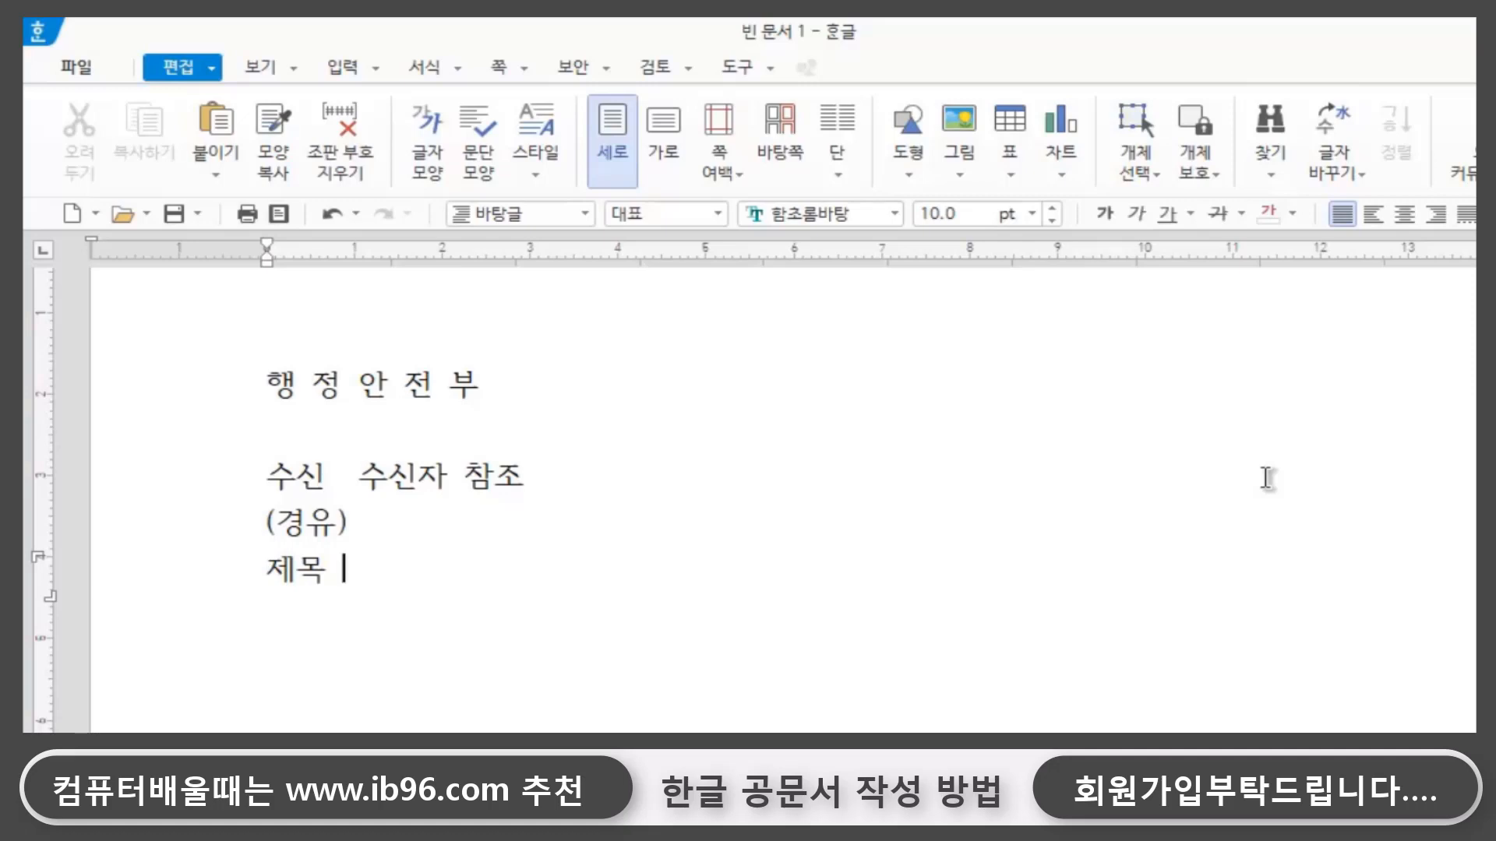
pyautogui.write('ㅅㅣㄴ속한 ㅈㅔ설작어')
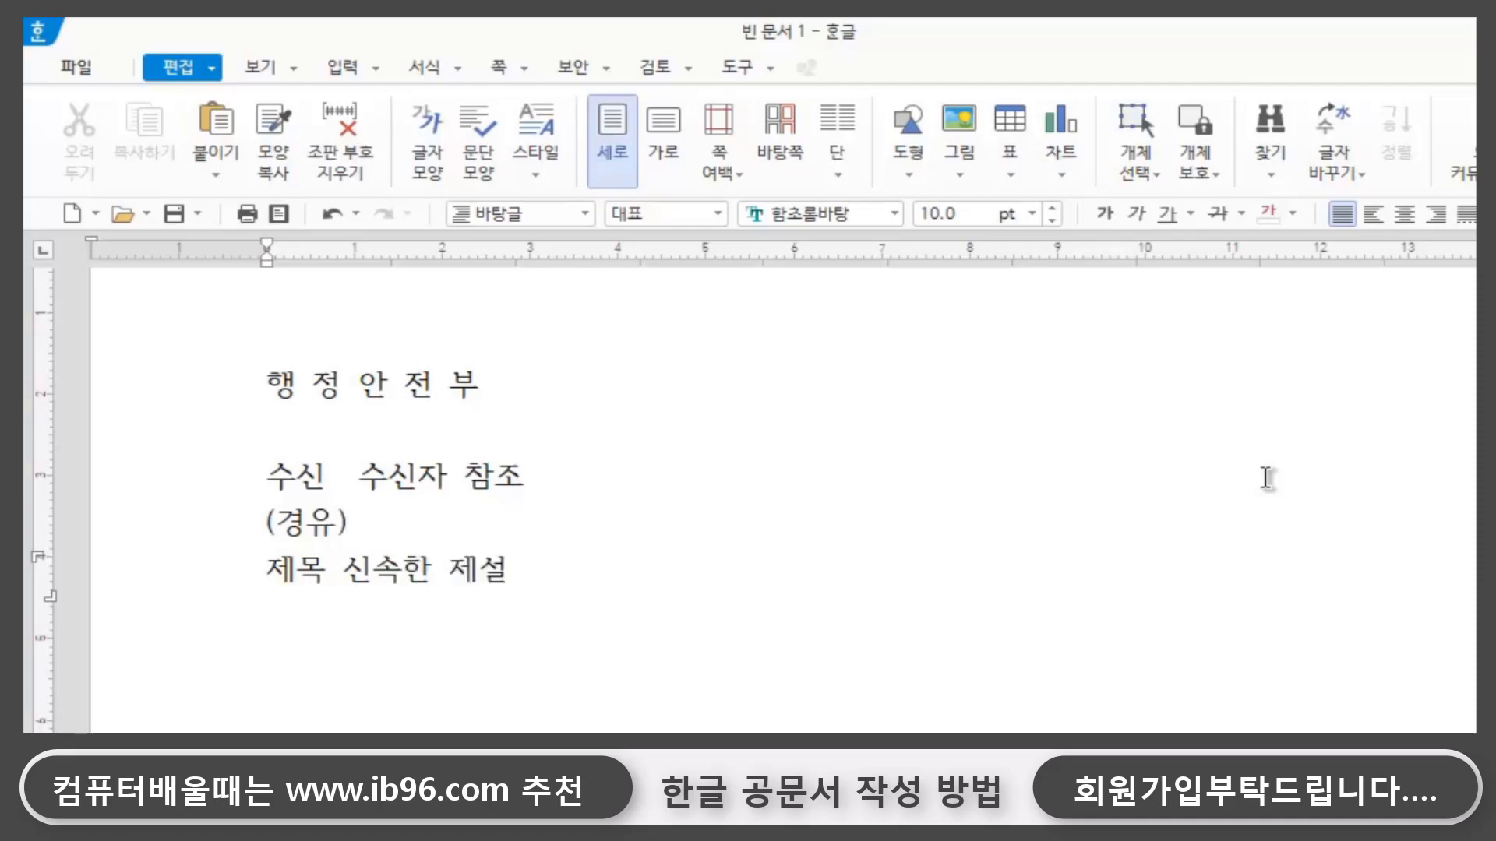
pyautogui.write('ㅂ ㄱㅐㅅㅓㄹㅓ')
pyautogui.press('BackSpace')
pyautogui.press('BackSpace')
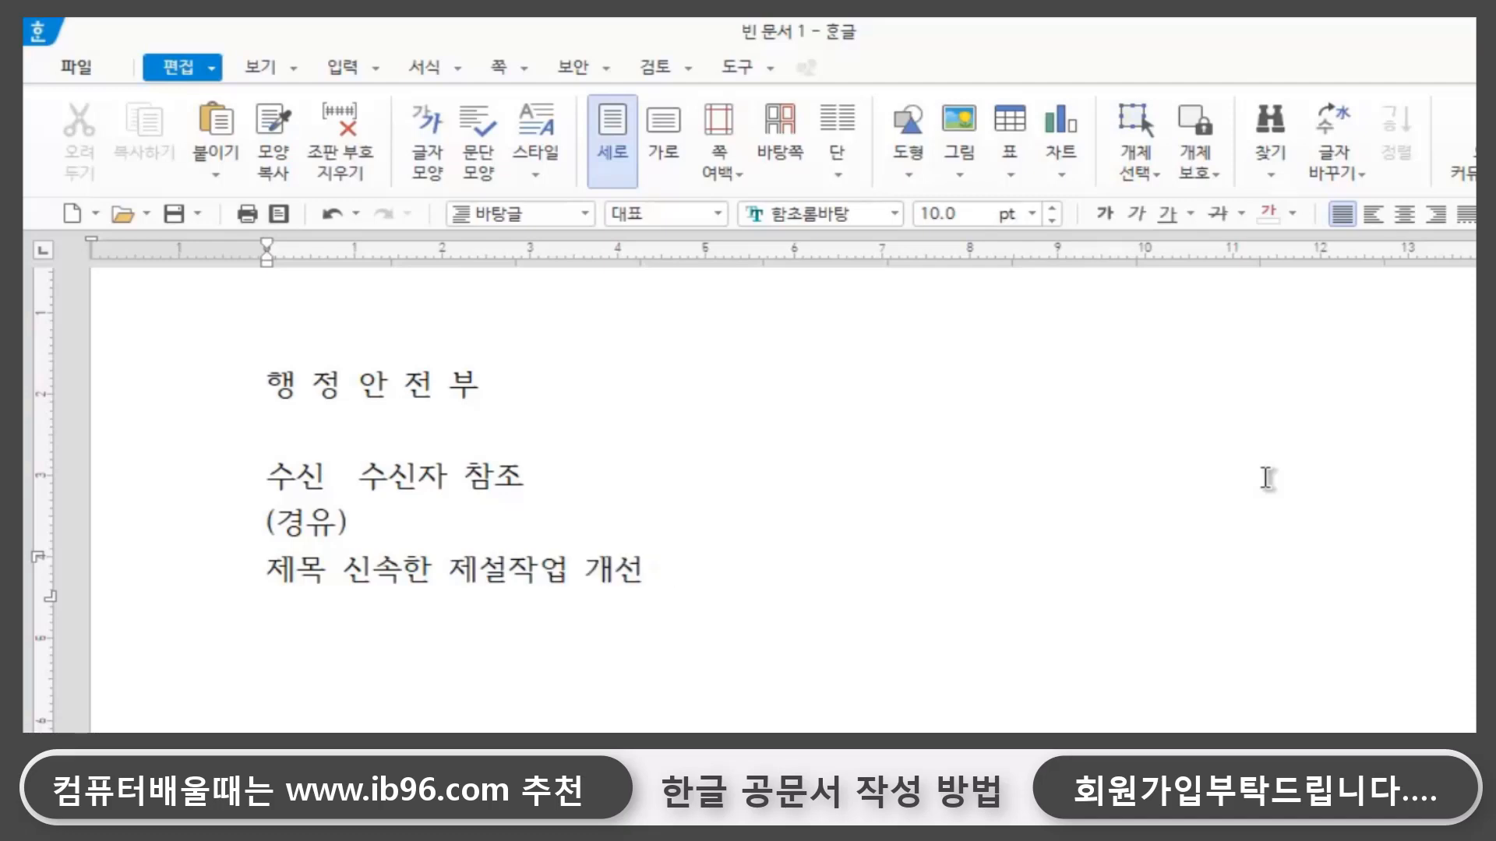
pyautogui.write('ㄱㅓㄴ')
# - Start a new line after the end of the title 신속한 제설작업 개선건
pyautogui.doubleClick(734, 572)
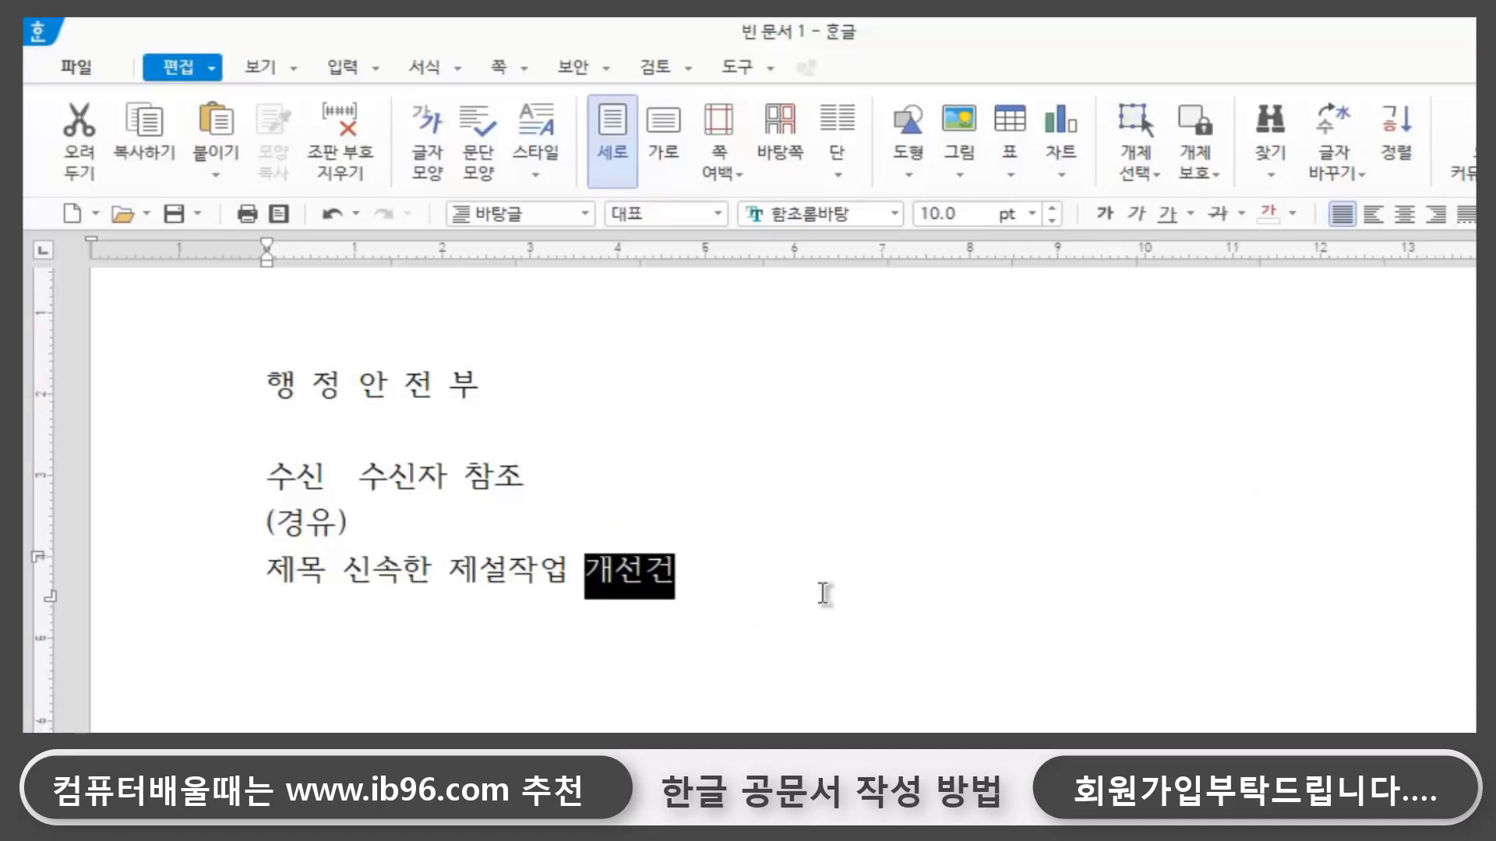
pyautogui.doubleClick(742, 552)
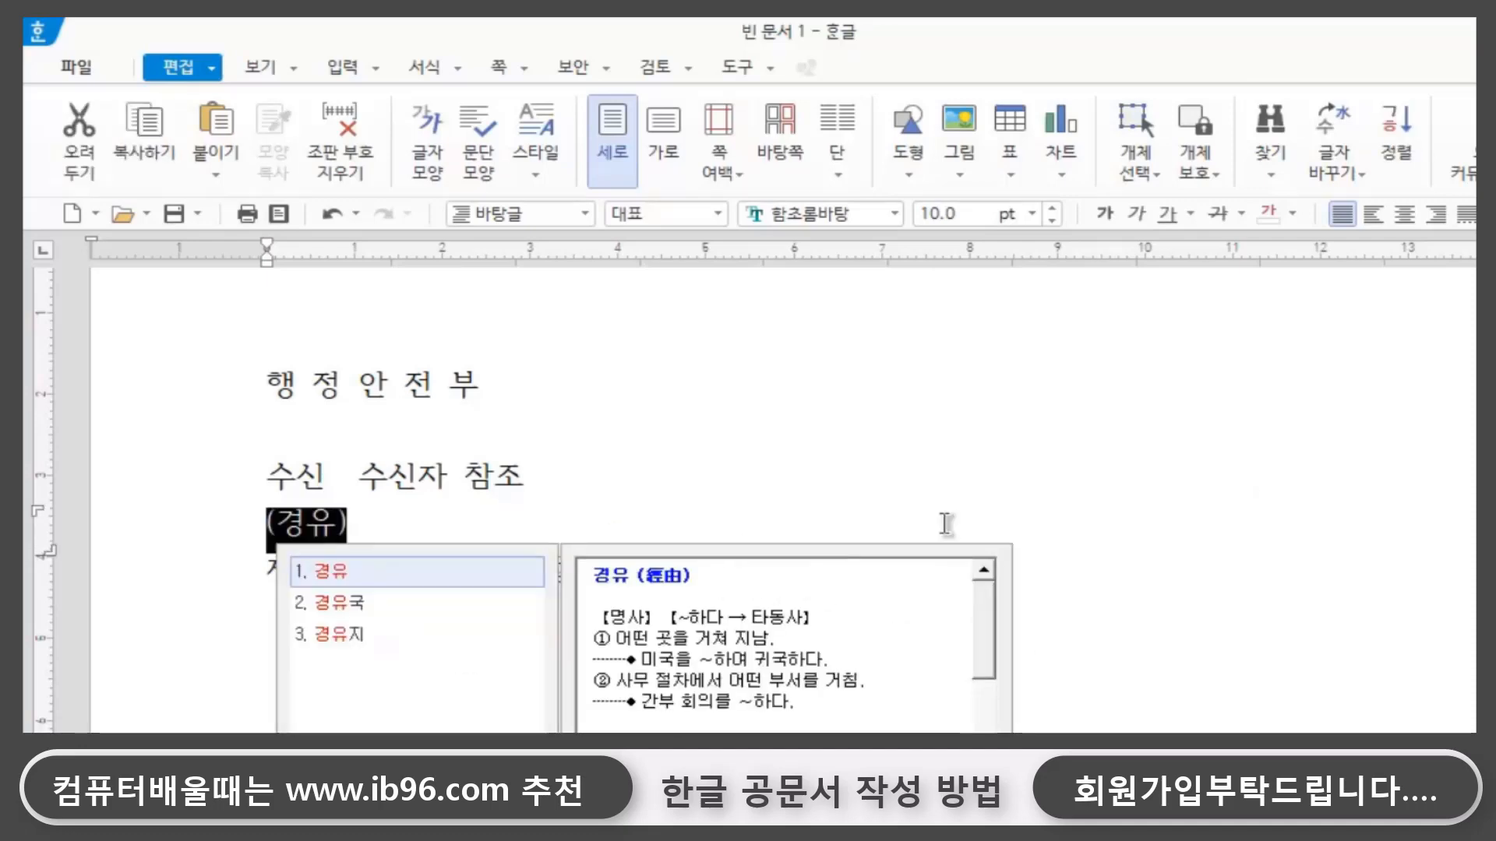
pyautogui.click(1125, 552)
pyautogui.click(712, 568)
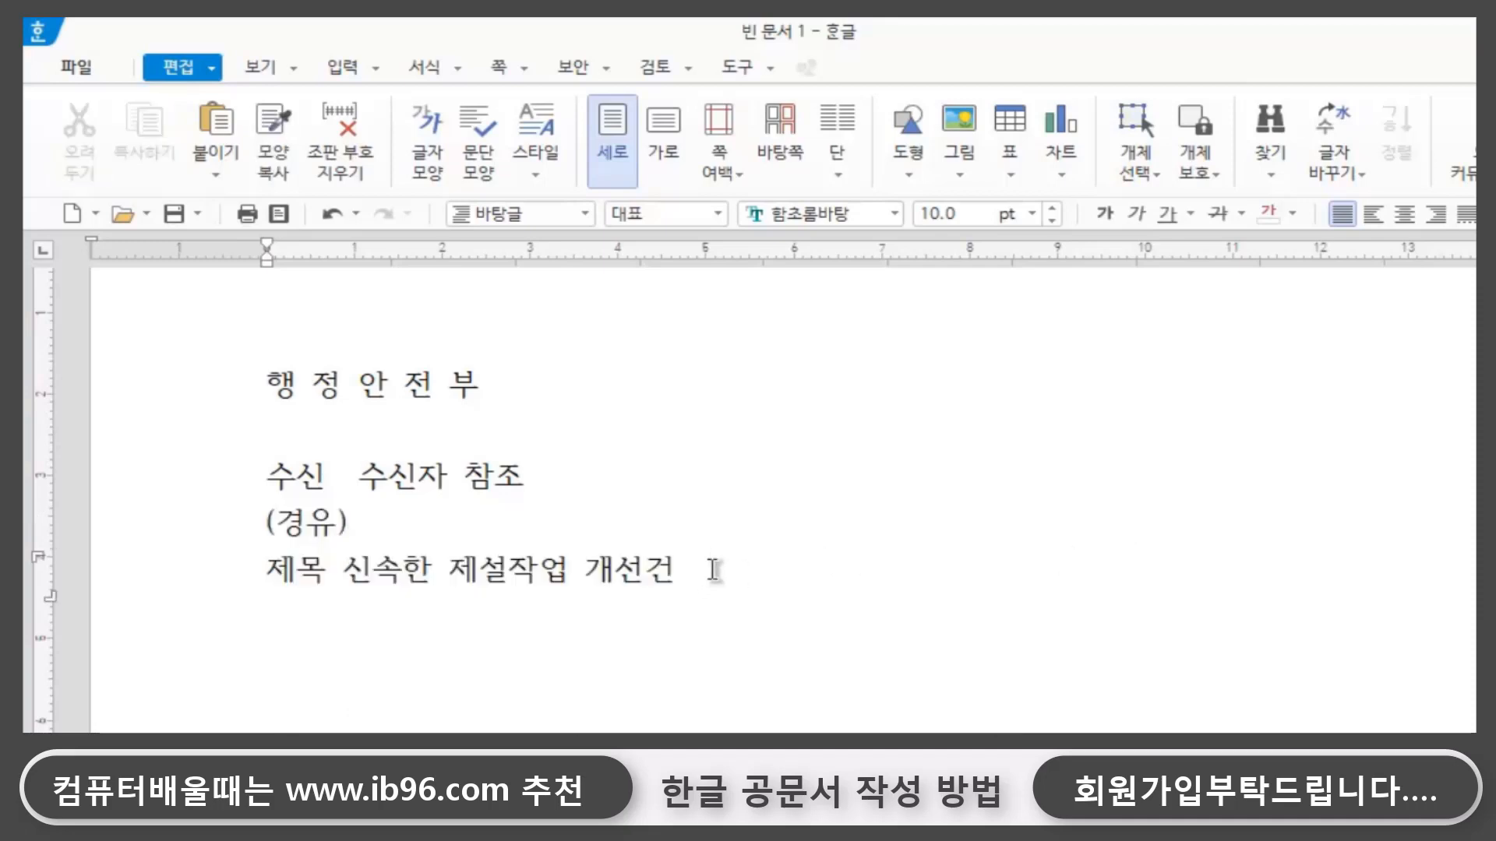
pyautogui.press('Return')
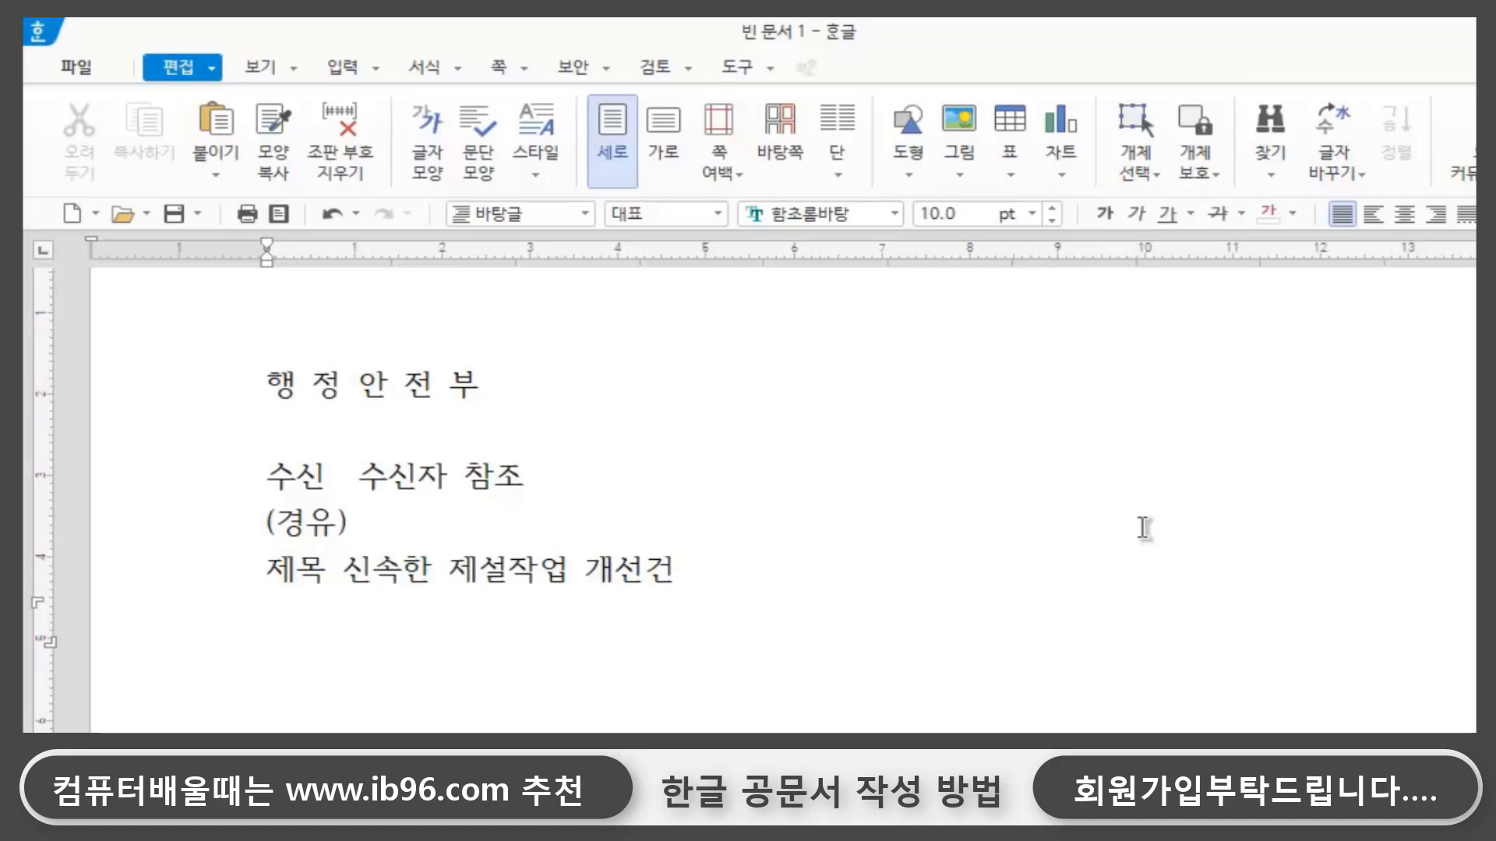
pyautogui.press('Hangul')
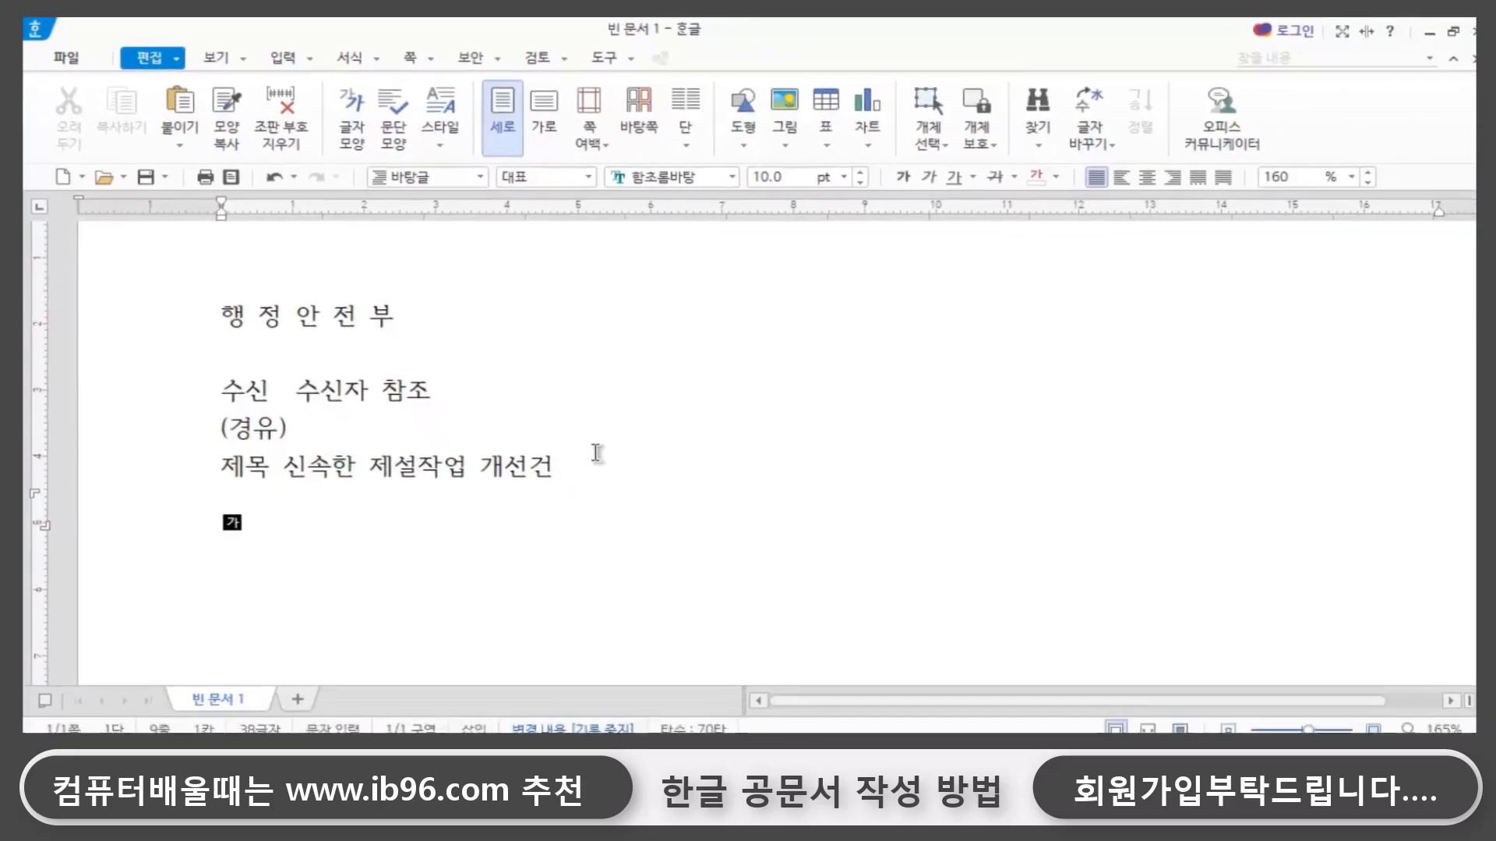
pyautogui.scroll(-2, 451, 441)
pyautogui.scroll(4, 452, 421)
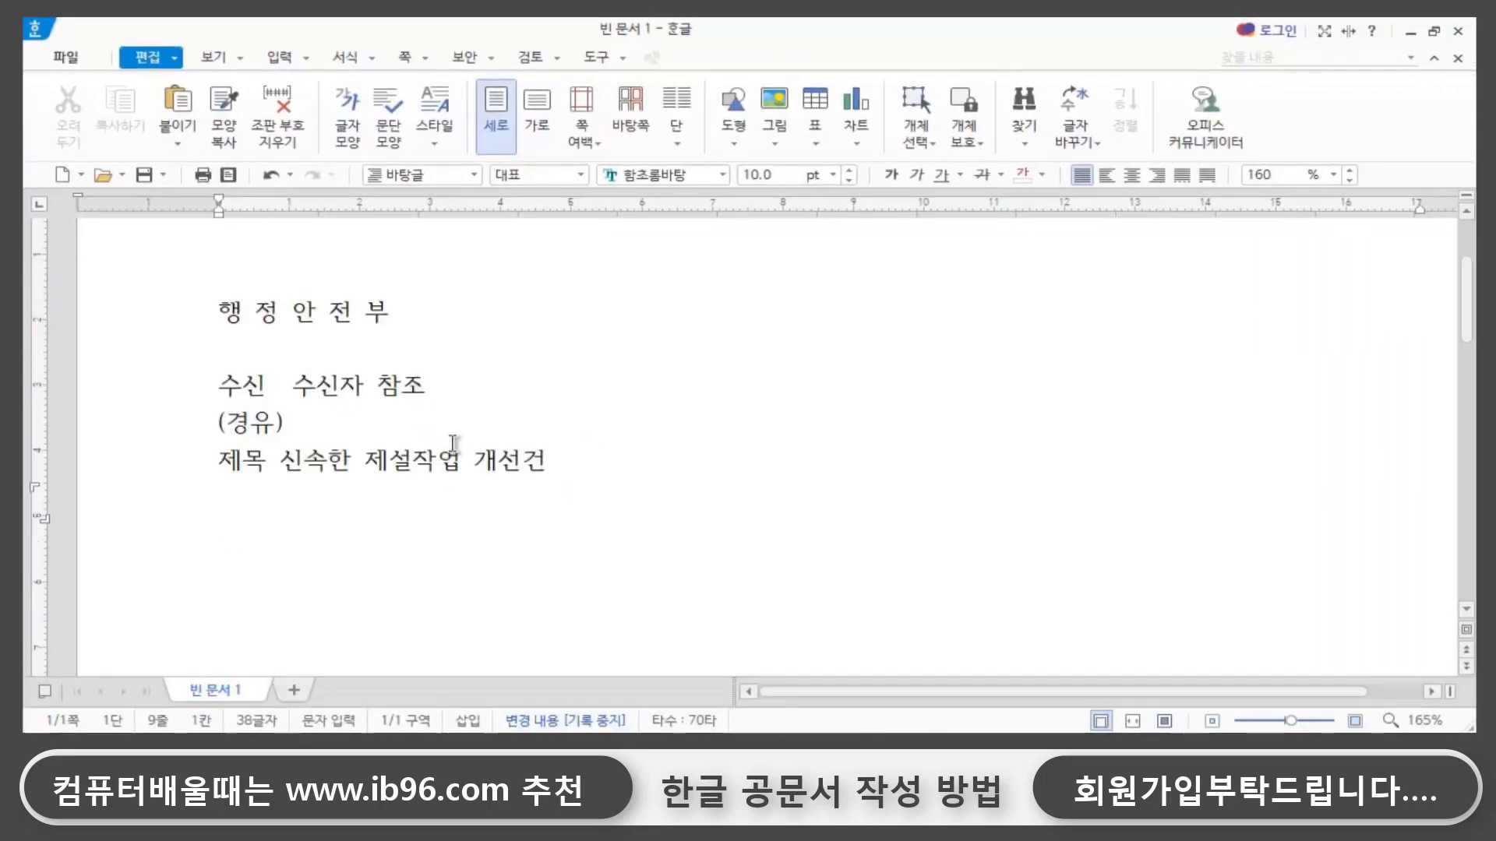
pyautogui.scroll(-4, 438, 441)
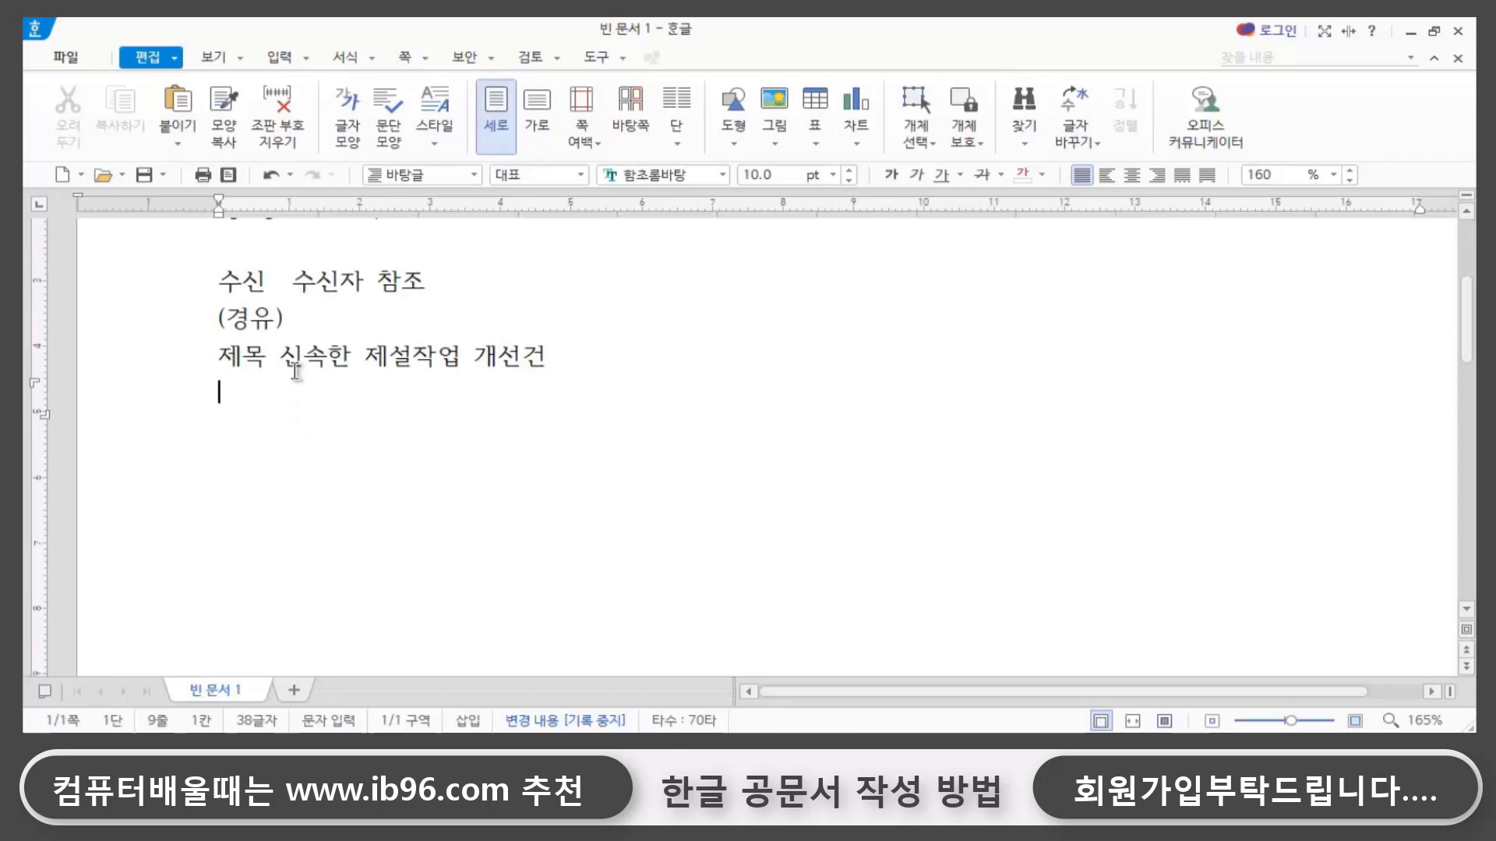
# - Place the insertion point on the empty line directly below the 제목 line
pyautogui.click(434, 286)
pyautogui.doubleClick(233, 372)
pyautogui.press('F12')
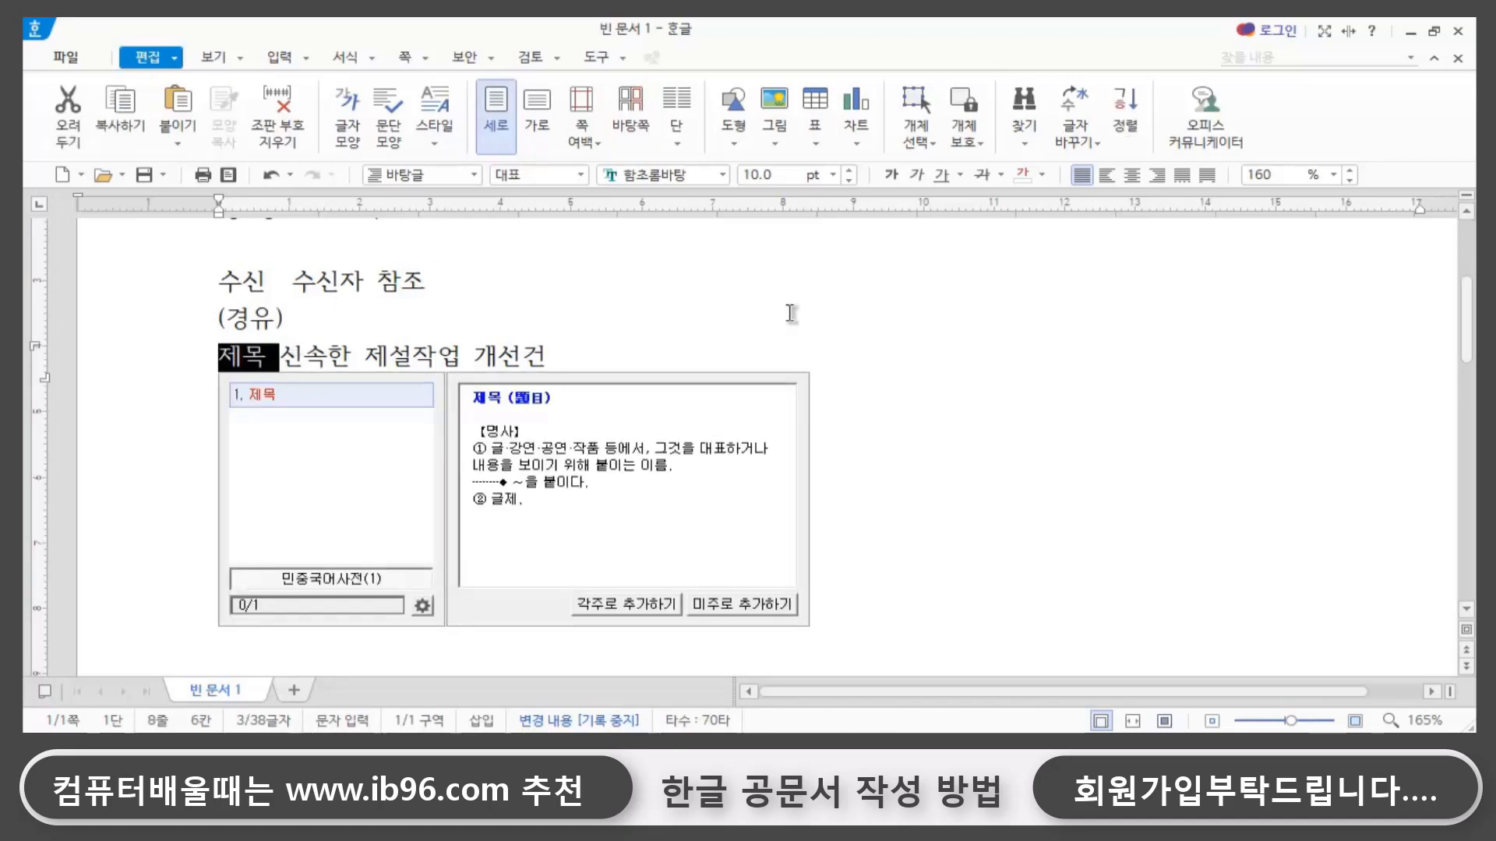
pyautogui.click(674, 359)
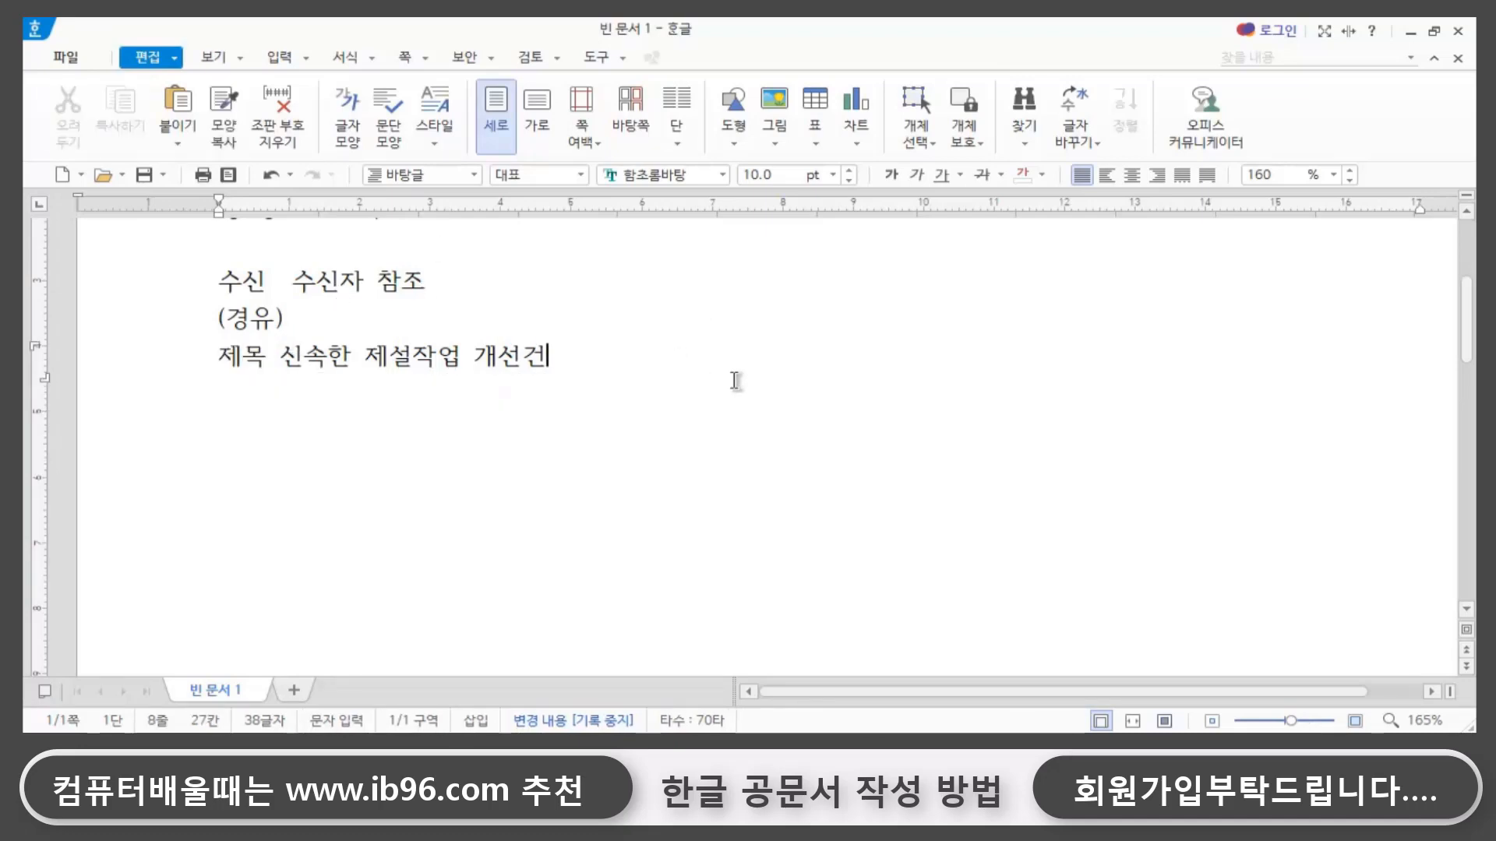
pyautogui.press('Return')
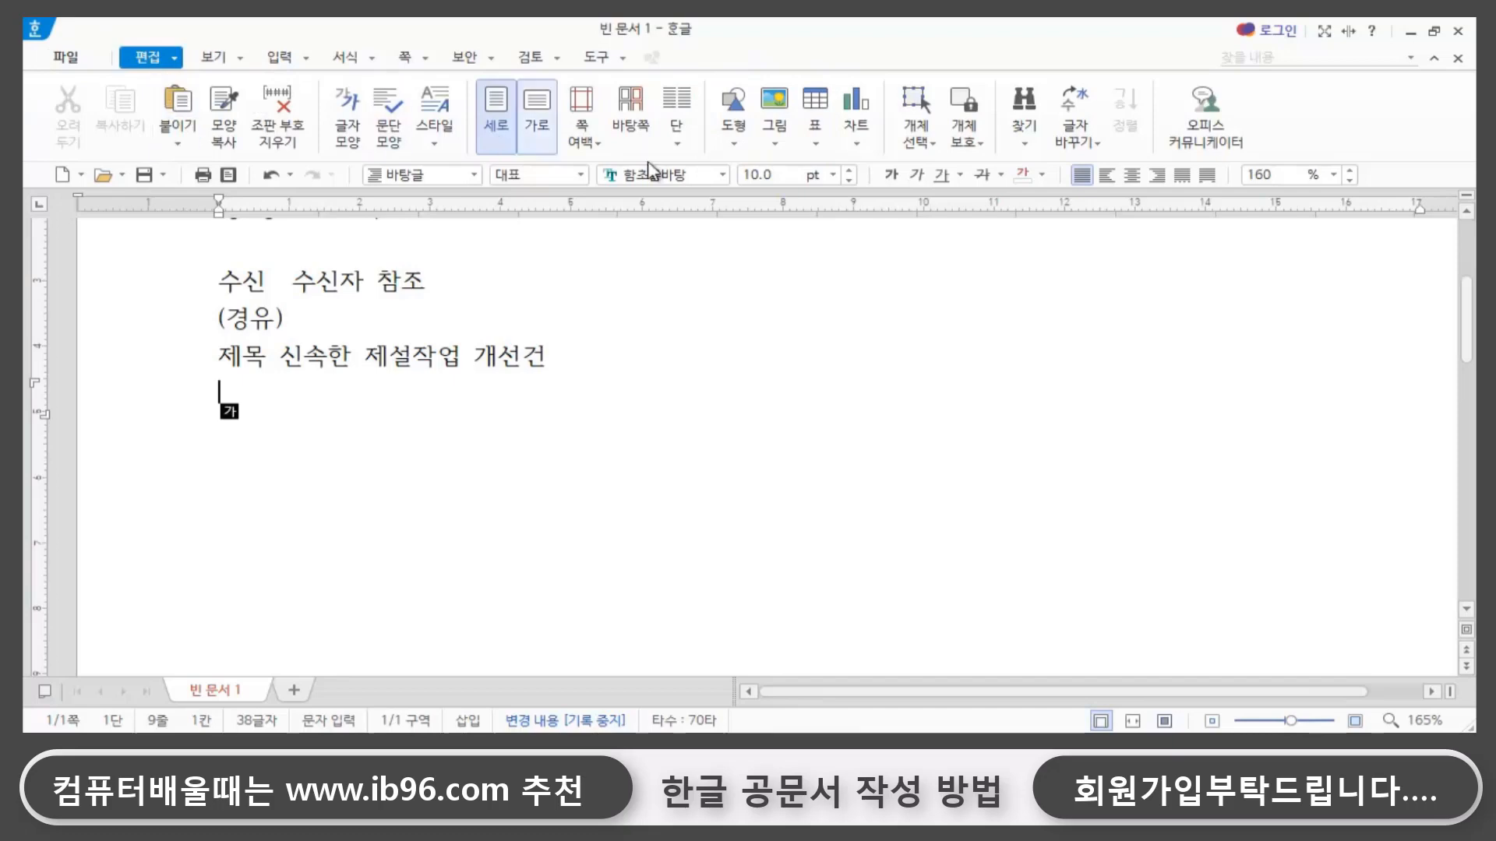
# - Draw a horizontal line directly under the 제목 line across the text width and place the insertion point below it
pyautogui.click(729, 144)
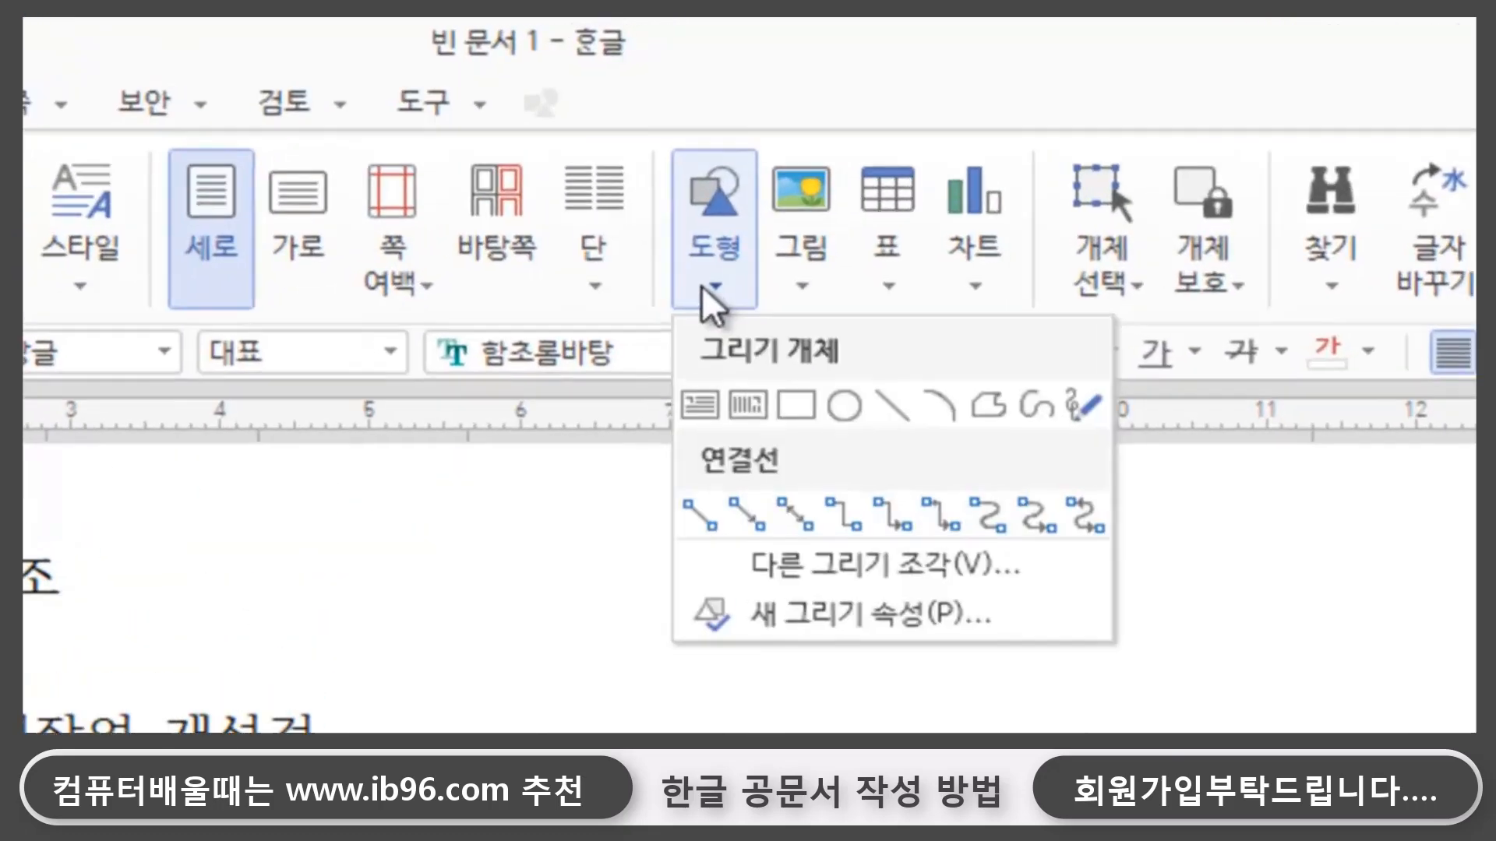
pyautogui.click(908, 407)
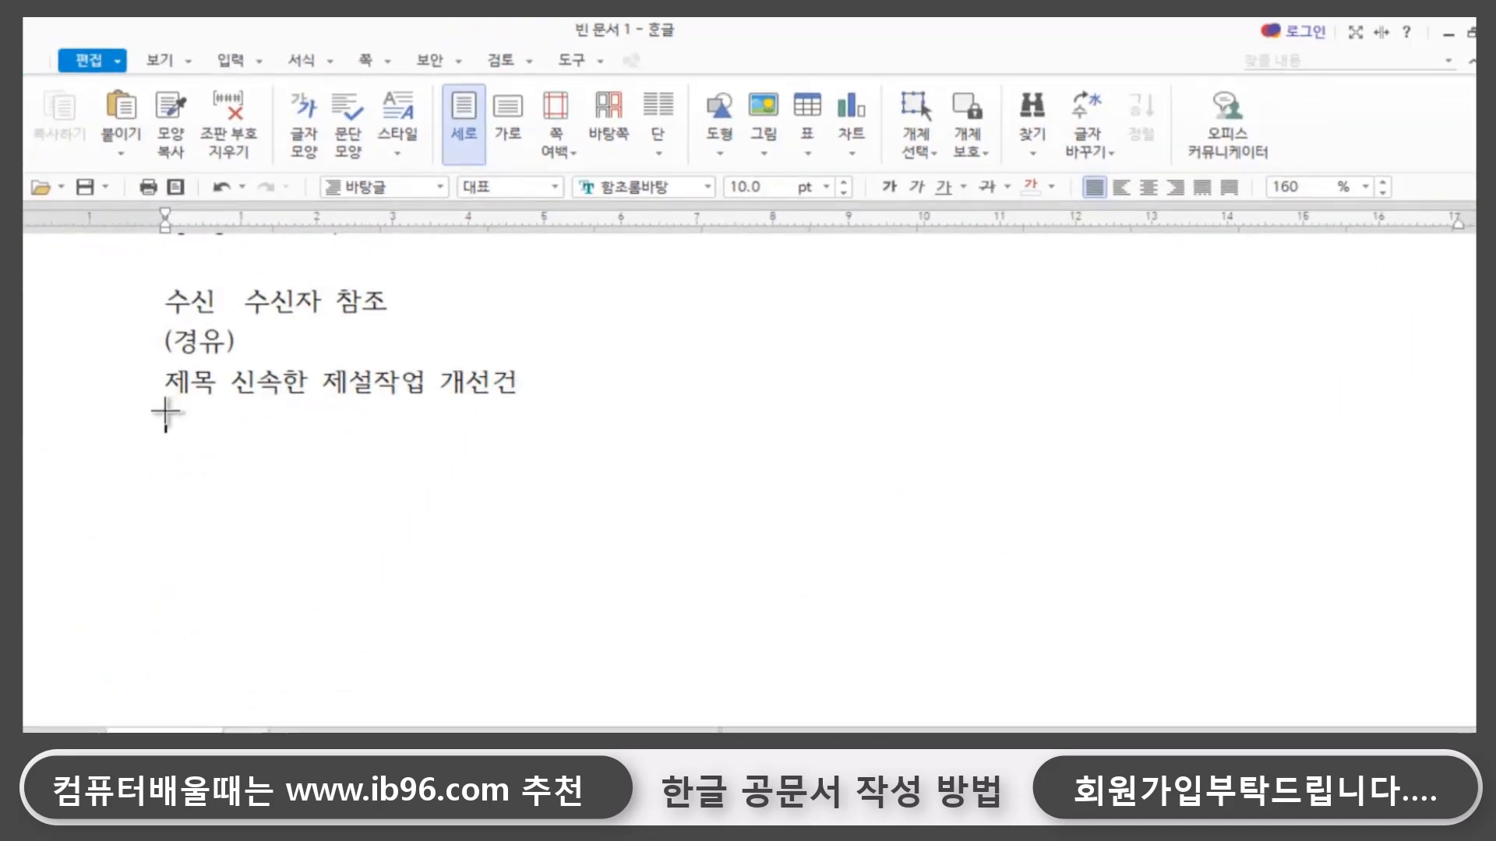
pyautogui.moveTo(165, 411); pyautogui.dragTo(1437, 400)
pyautogui.click(536, 499)
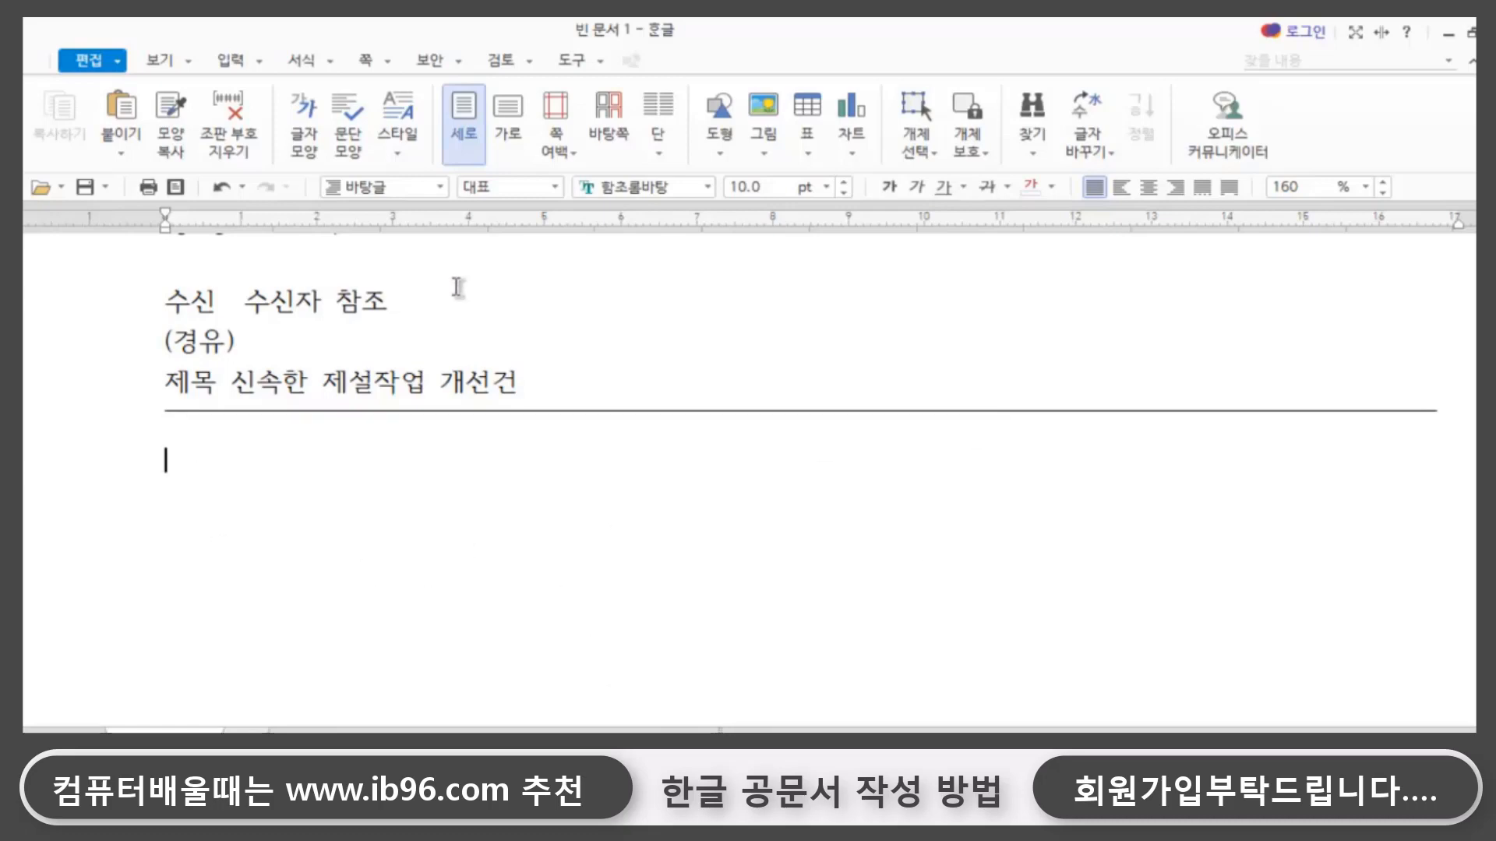
# - Add a second space between 제목 and 신속한 and select the added space
pyautogui.press('Hangul')
pyautogui.click(221, 392)
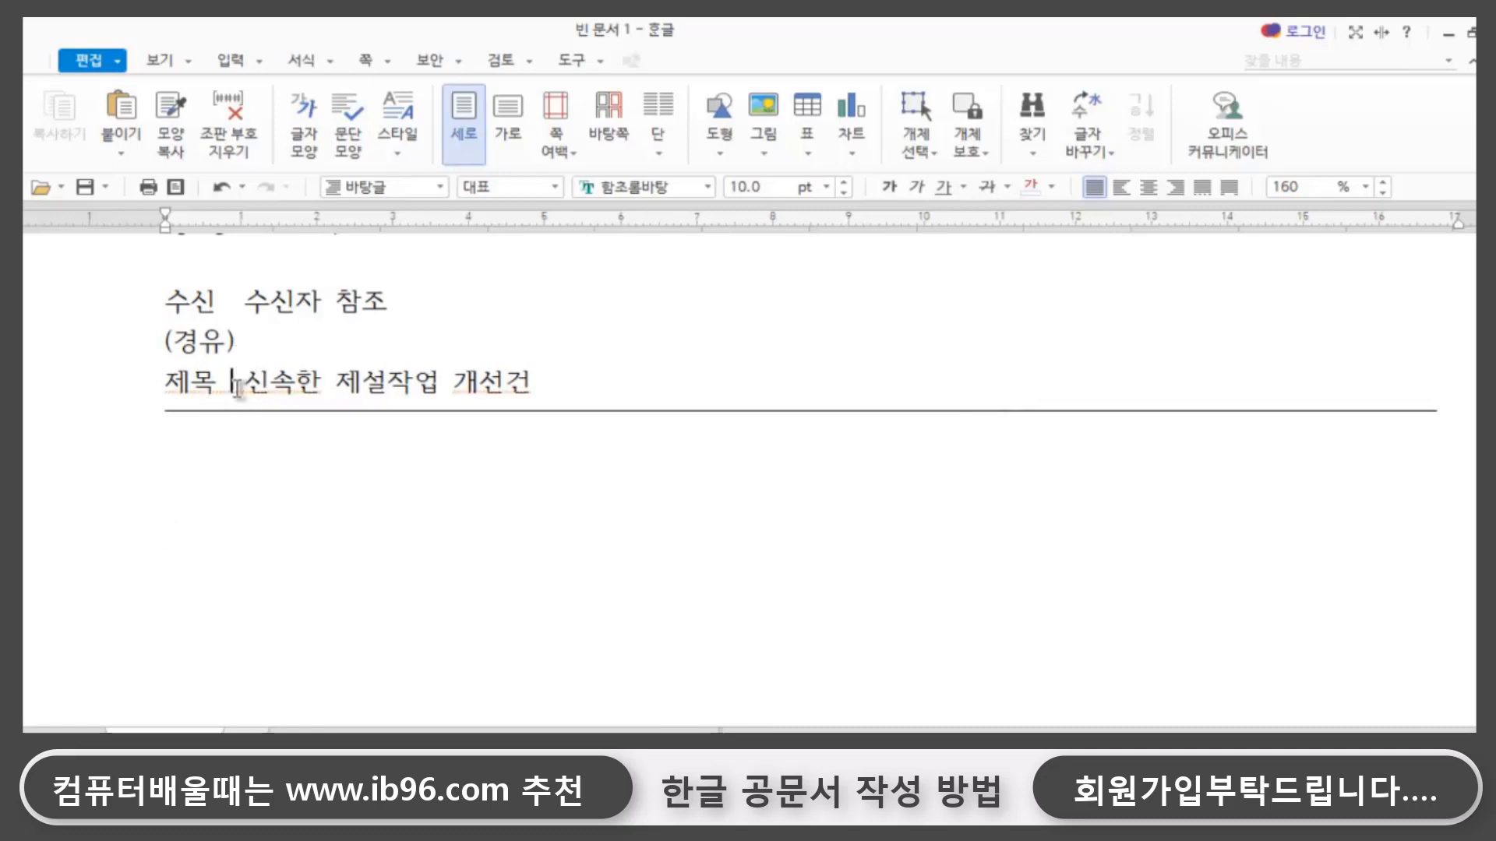
pyautogui.hotkey('shift', 'Left')
# - Show the 조판 부호 marks to check the spacing after 수신 and 제목, and hide them again
pyautogui.click(152, 67)
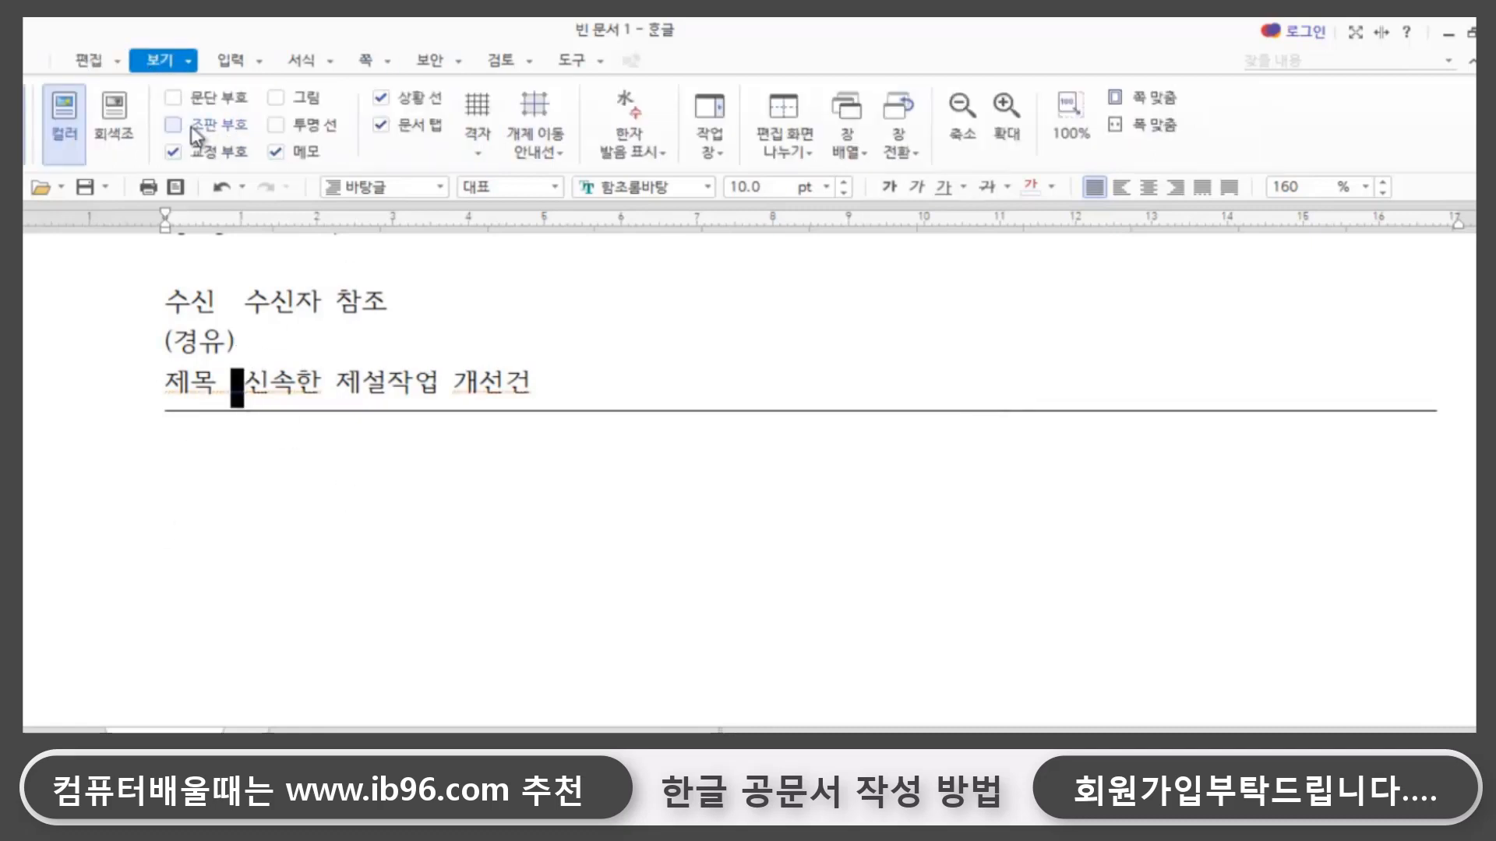
pyautogui.click(173, 124)
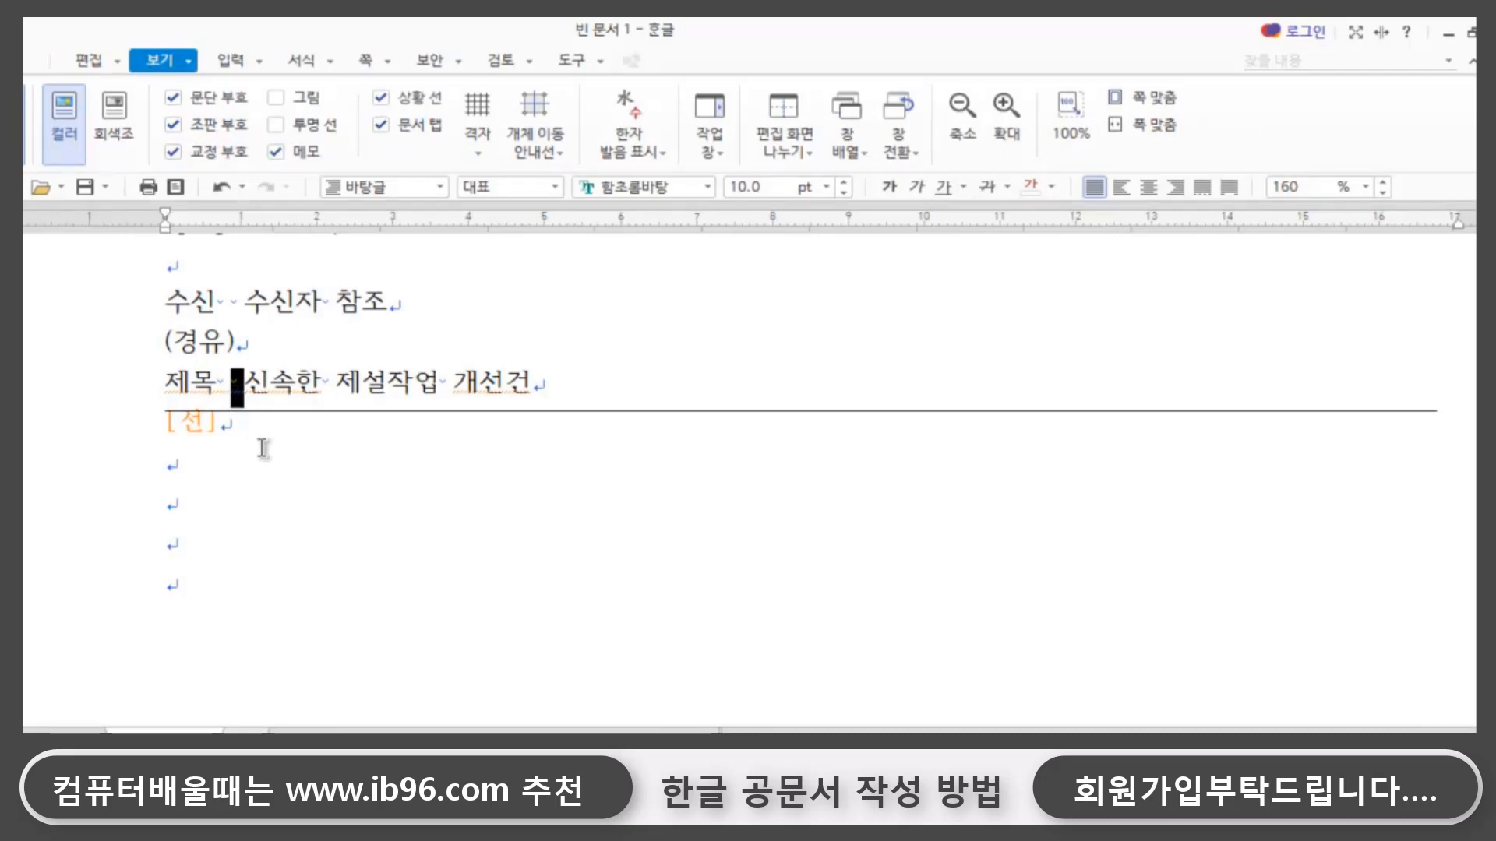
pyautogui.click(221, 423)
pyautogui.click(239, 301)
pyautogui.click(175, 126)
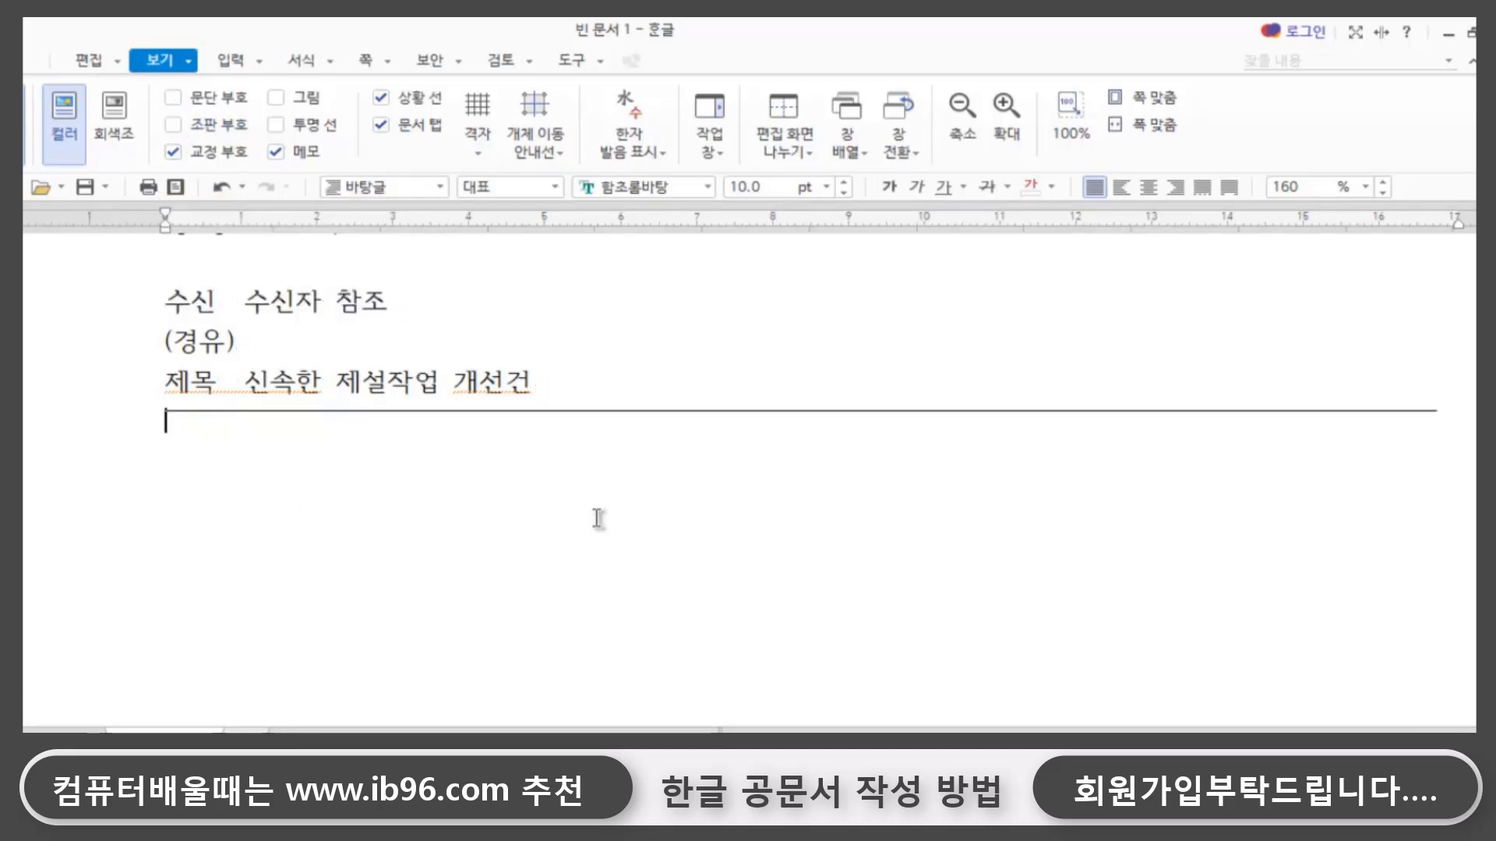
# - Leave an empty line under the drawn line and start the body with the item number 1
pyautogui.press('Hangul')
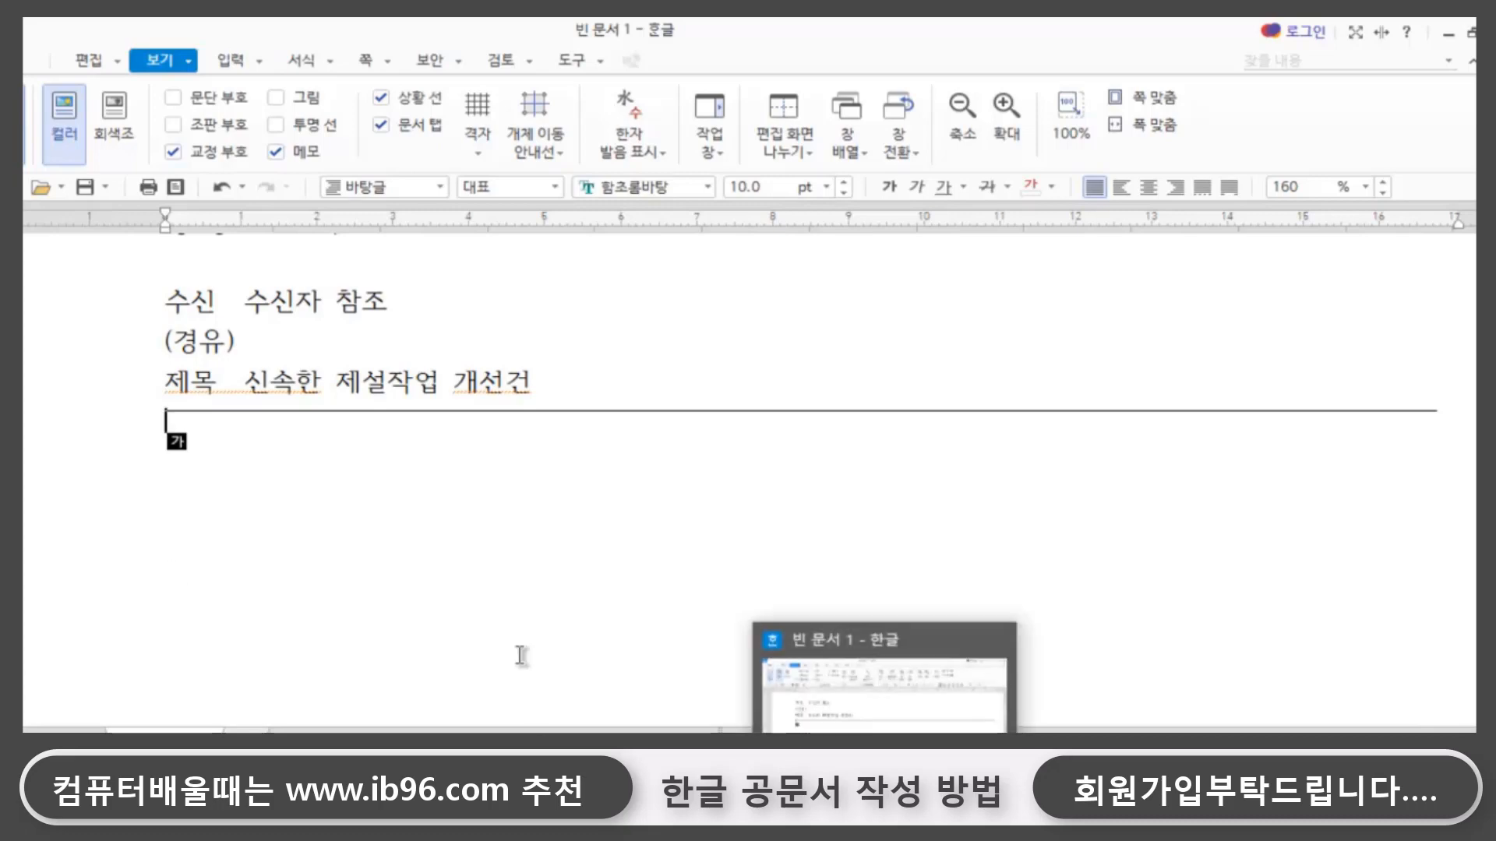
pyautogui.press('Return')
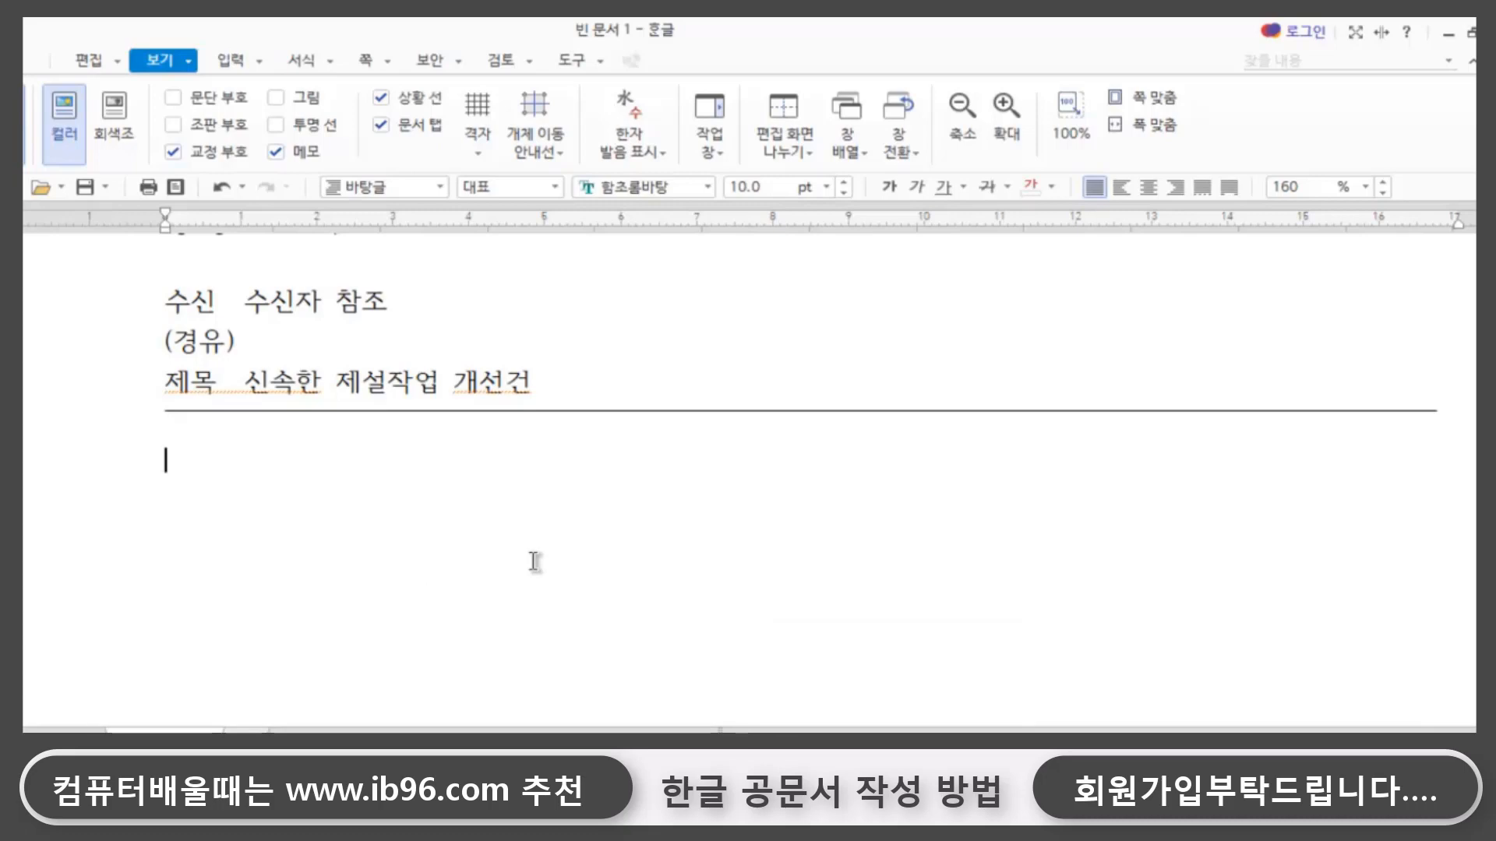
pyautogui.write('1')
pyautogui.write('.  ')
pyautogui.write(' 가.')
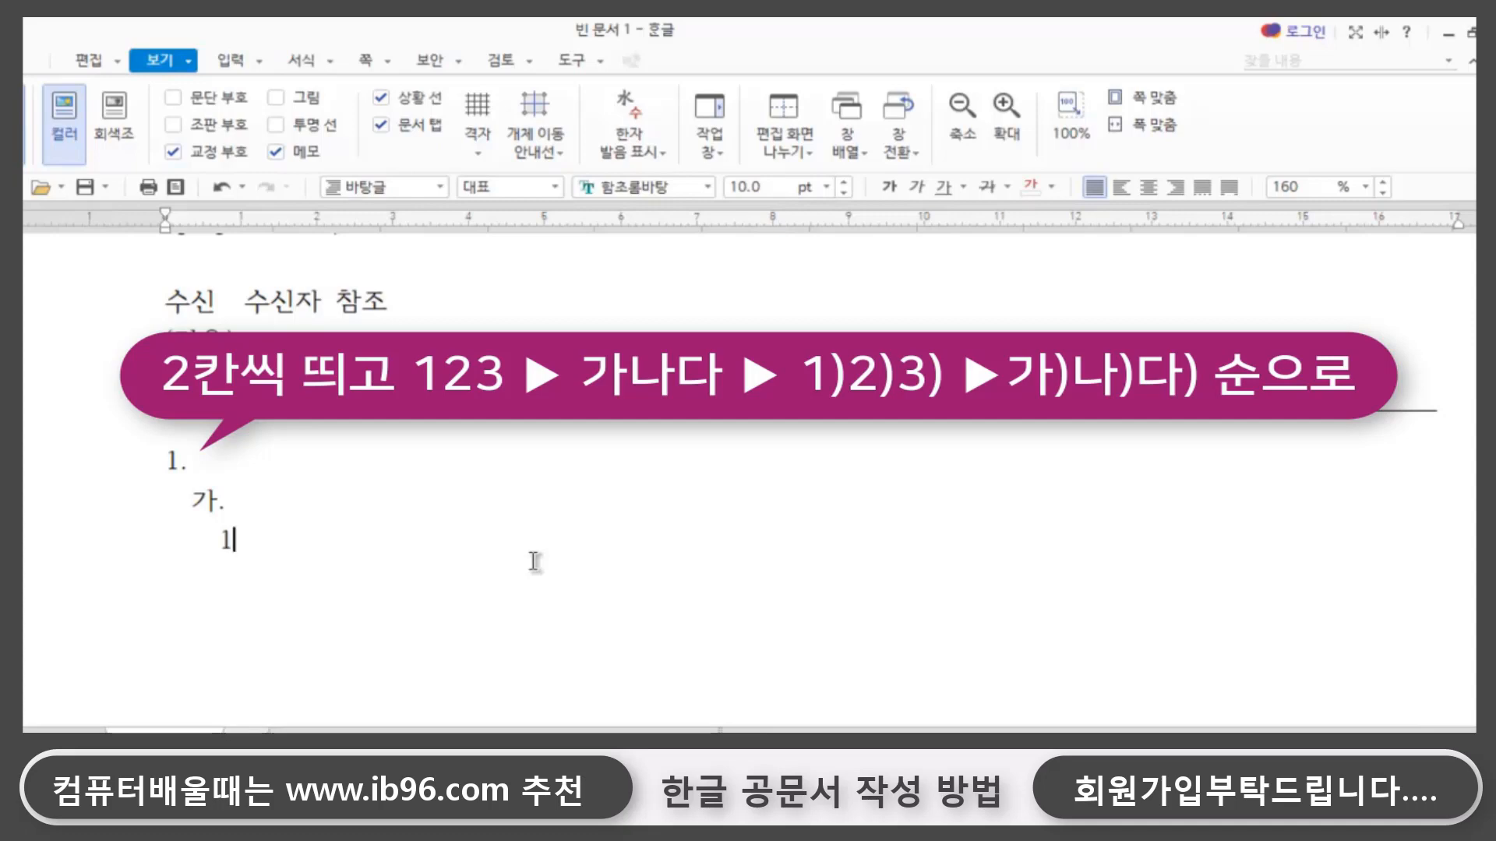
# - Try the sublevel markers 가., 1) and 가) on indented lines below item 1. and delete them again
pyautogui.write('1)')
pyautogui.write('가')
pyautogui.write(')')
pyautogui.click(338, 543)
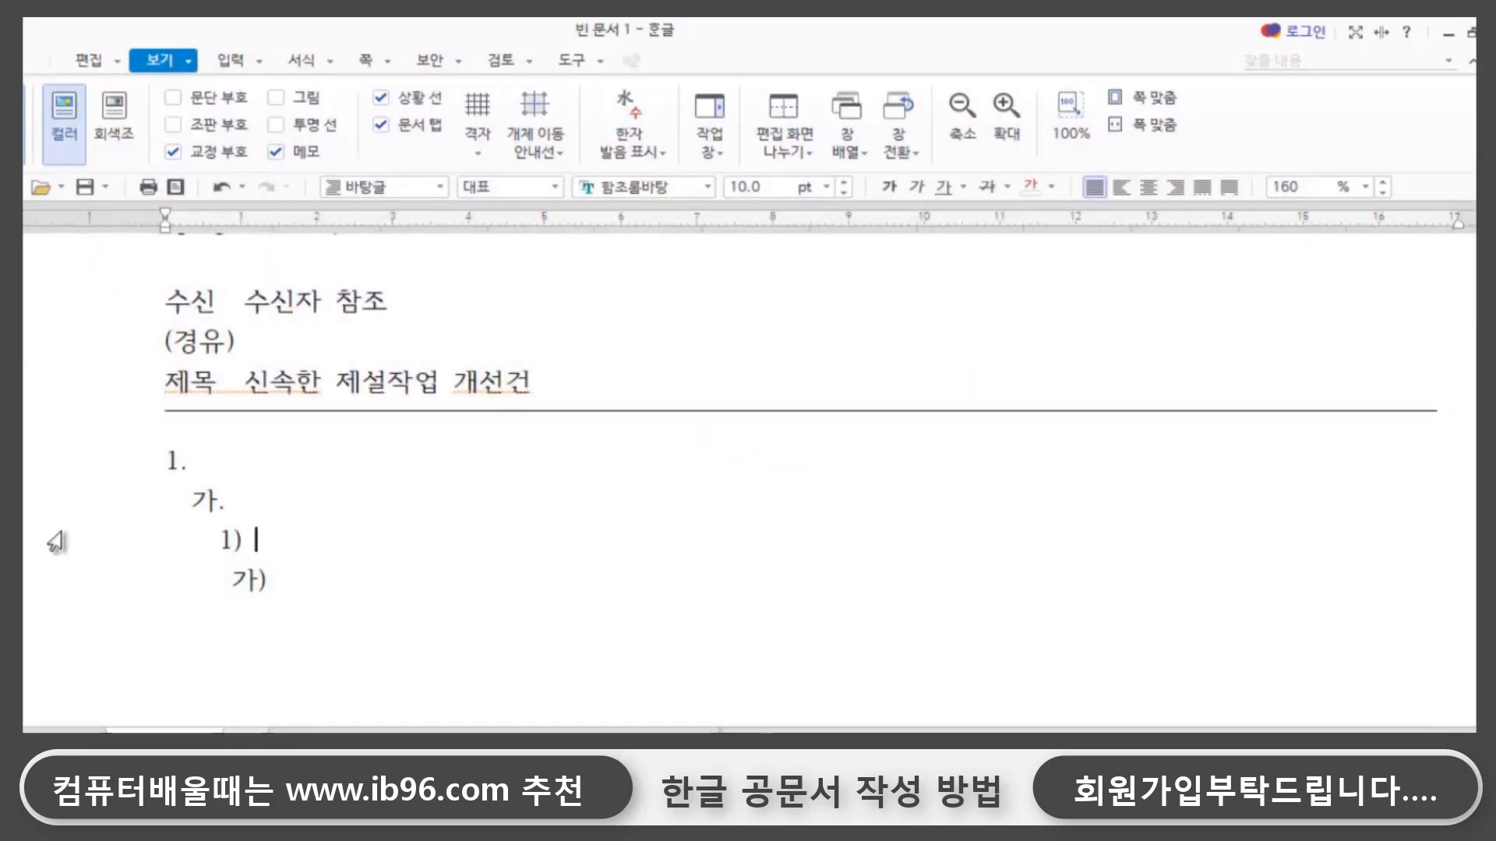
pyautogui.moveTo(187, 496); pyautogui.dragTo(373, 633)
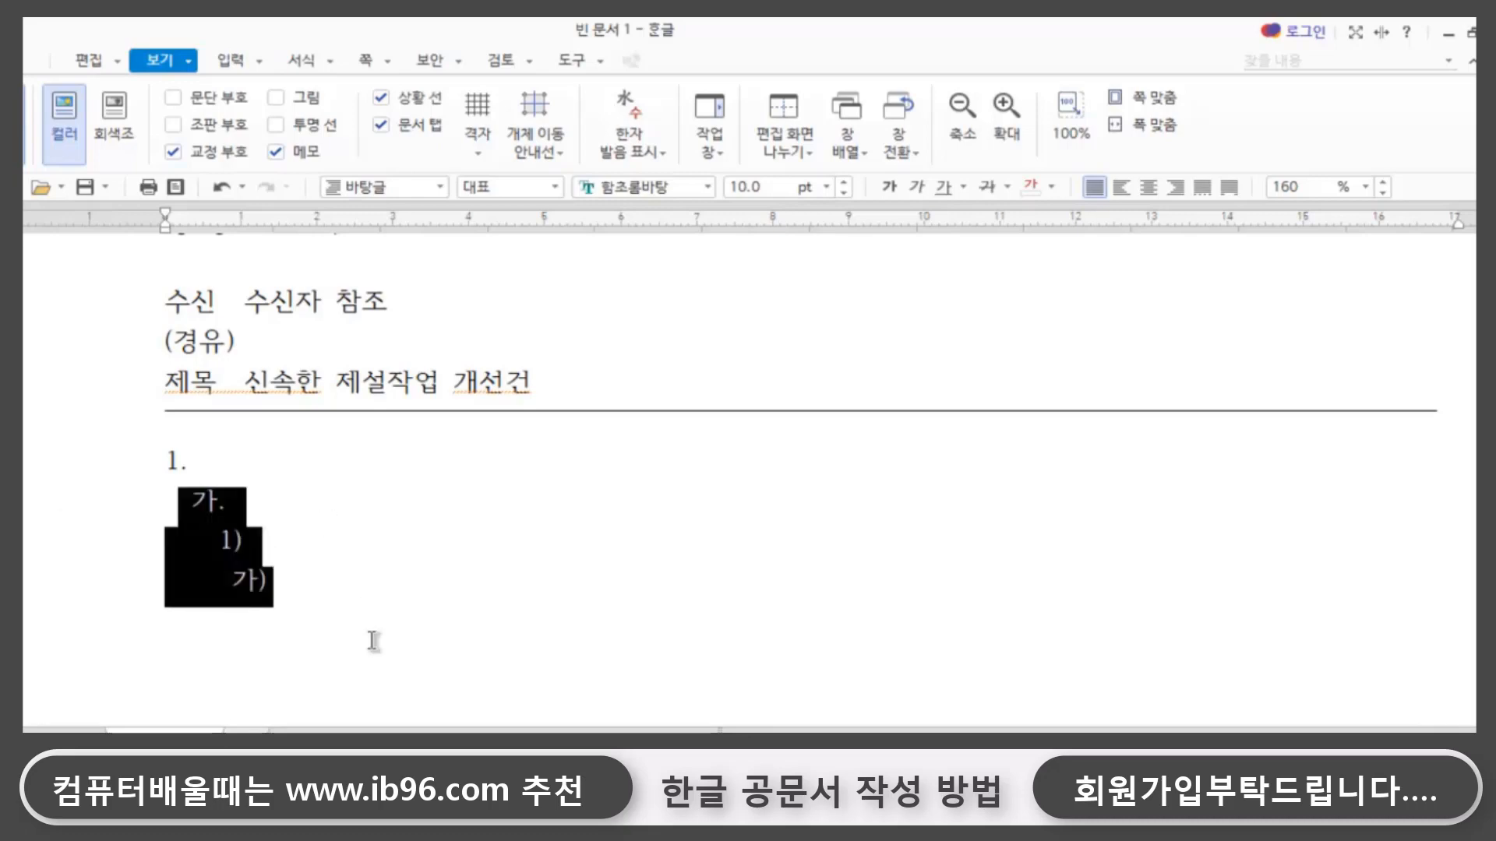
pyautogui.press('Delete')
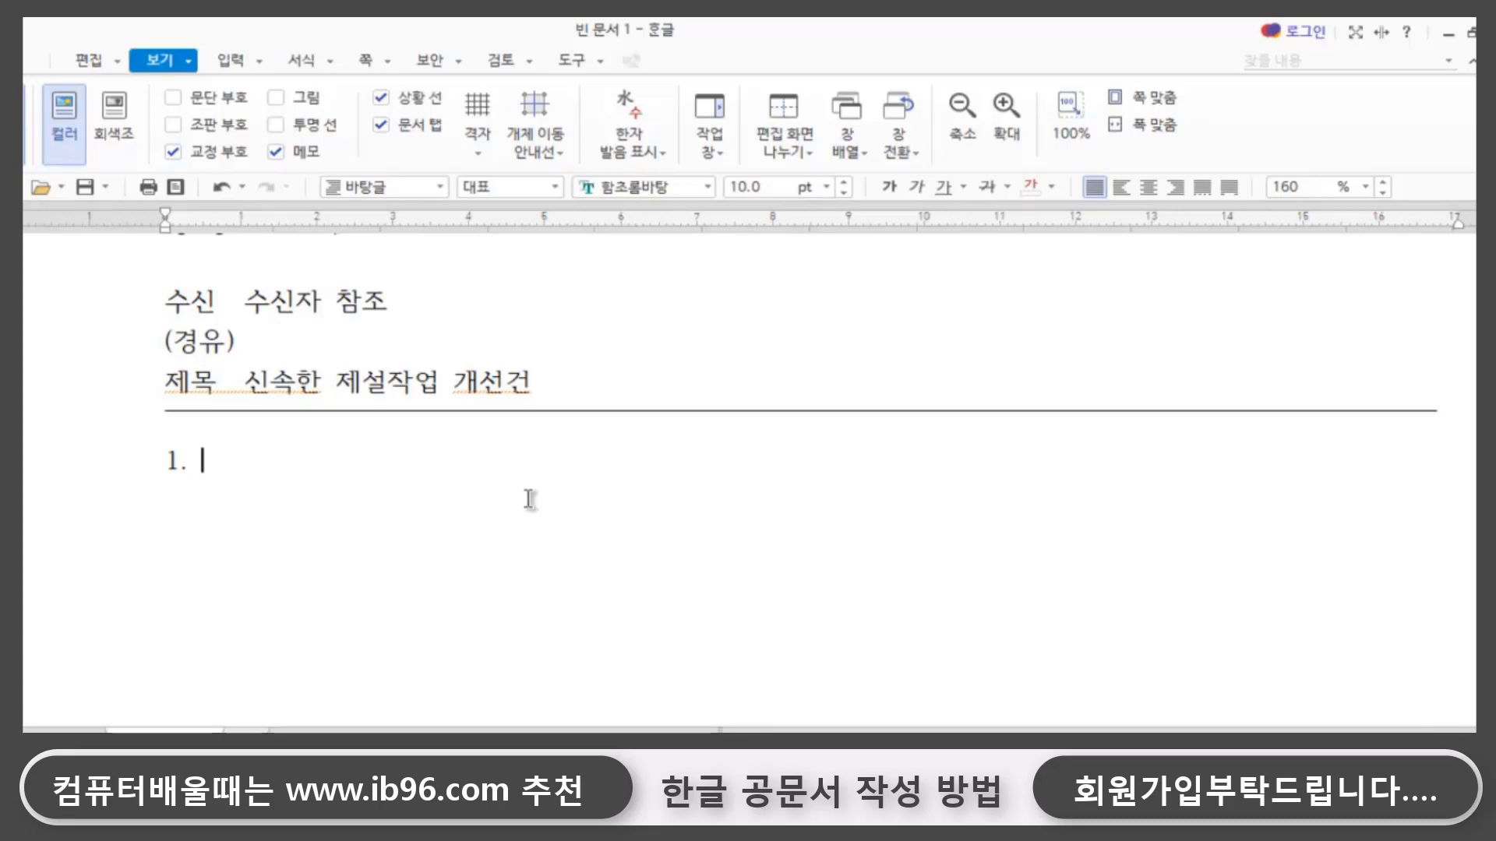
# - Enter 개선이 필요한 근거 as the heading of item 1
pyautogui.write('개서ㄴ이 필ㅇ')
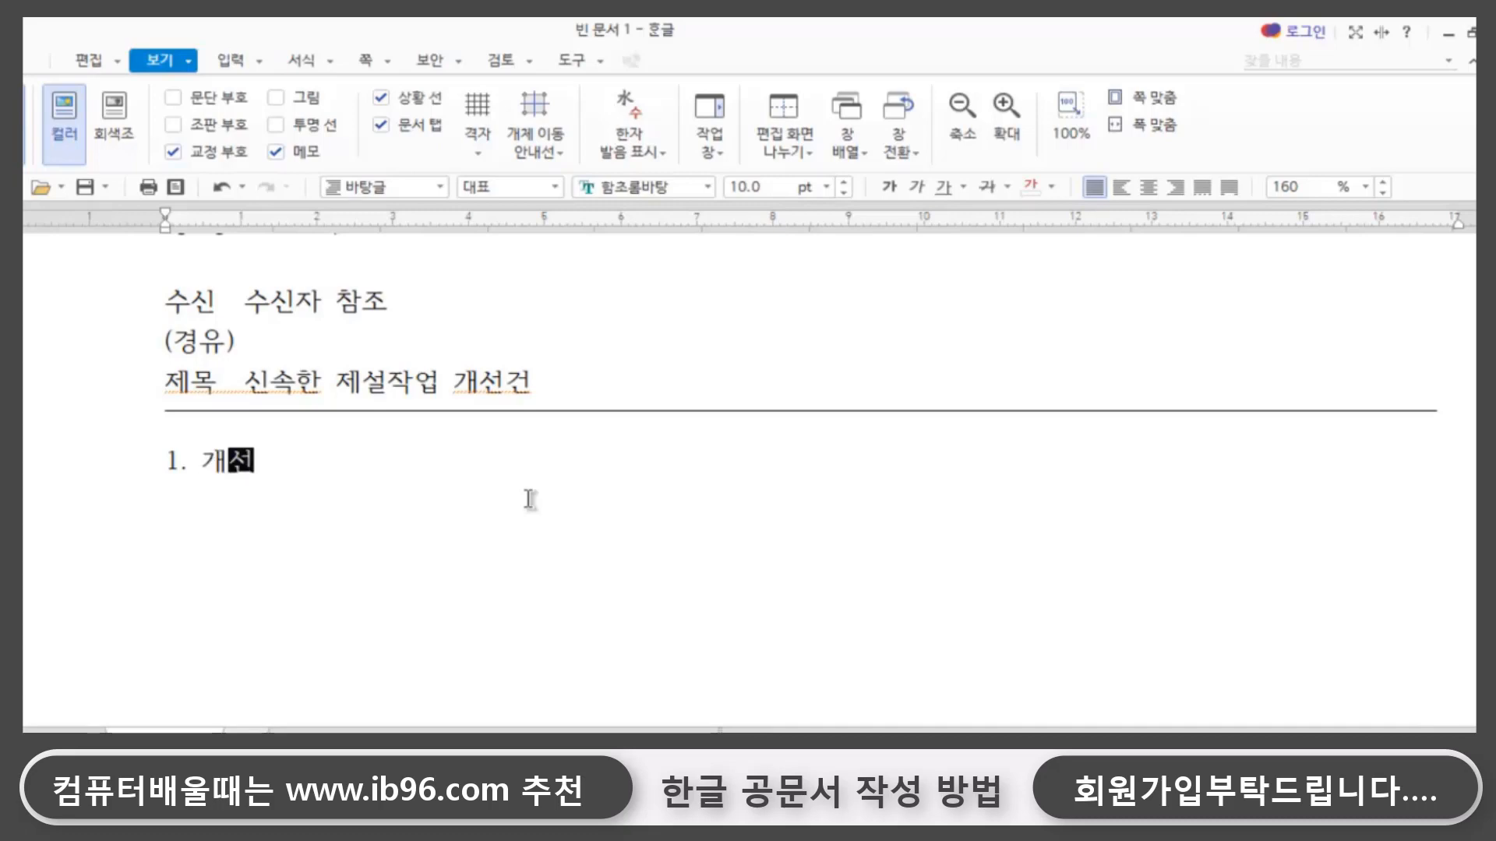
pyautogui.write('ㅛ한 ')
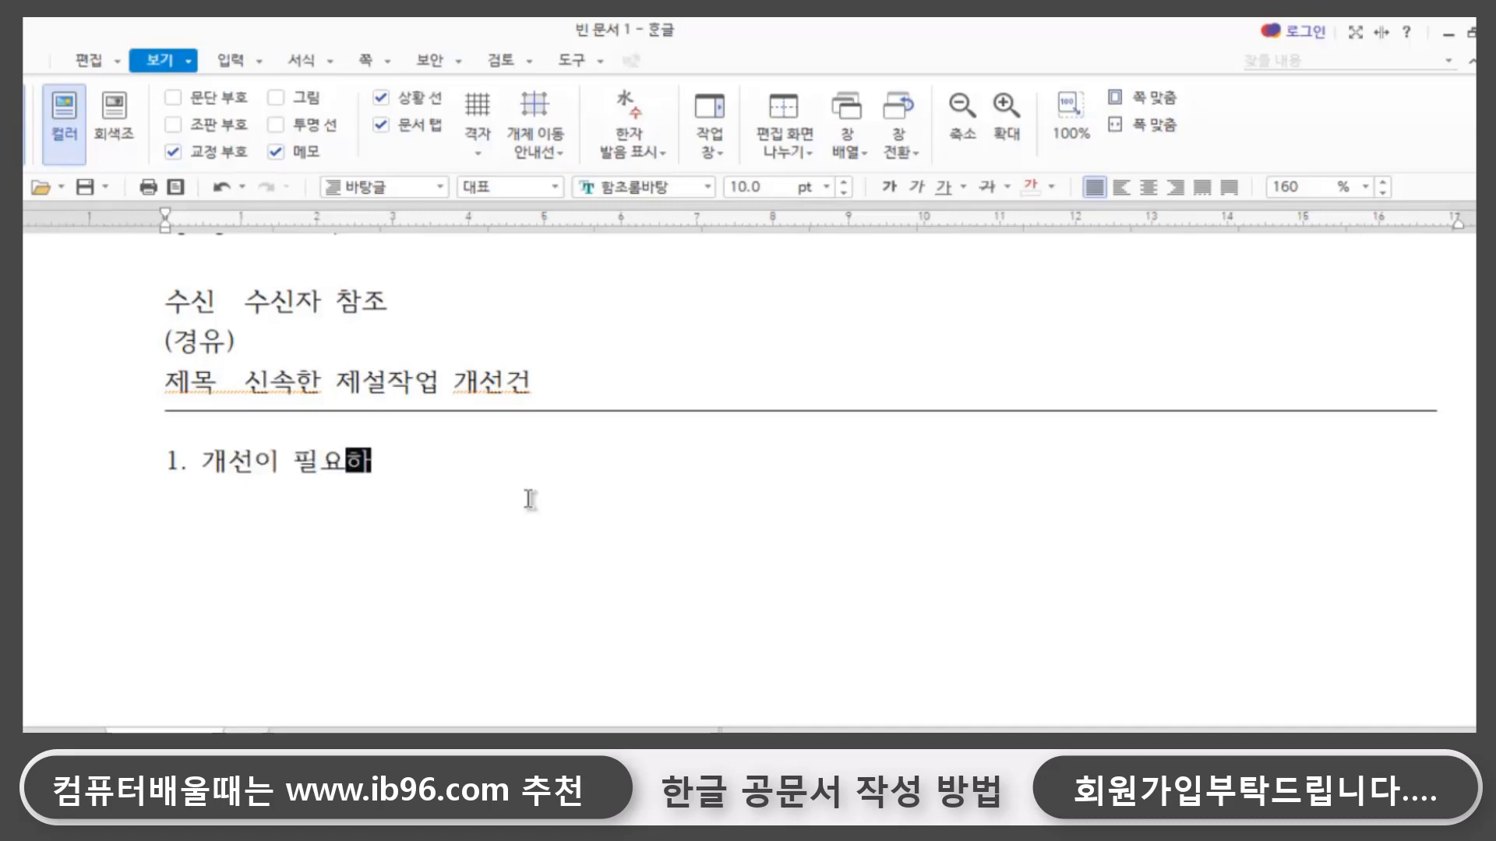
pyautogui.write('근거')
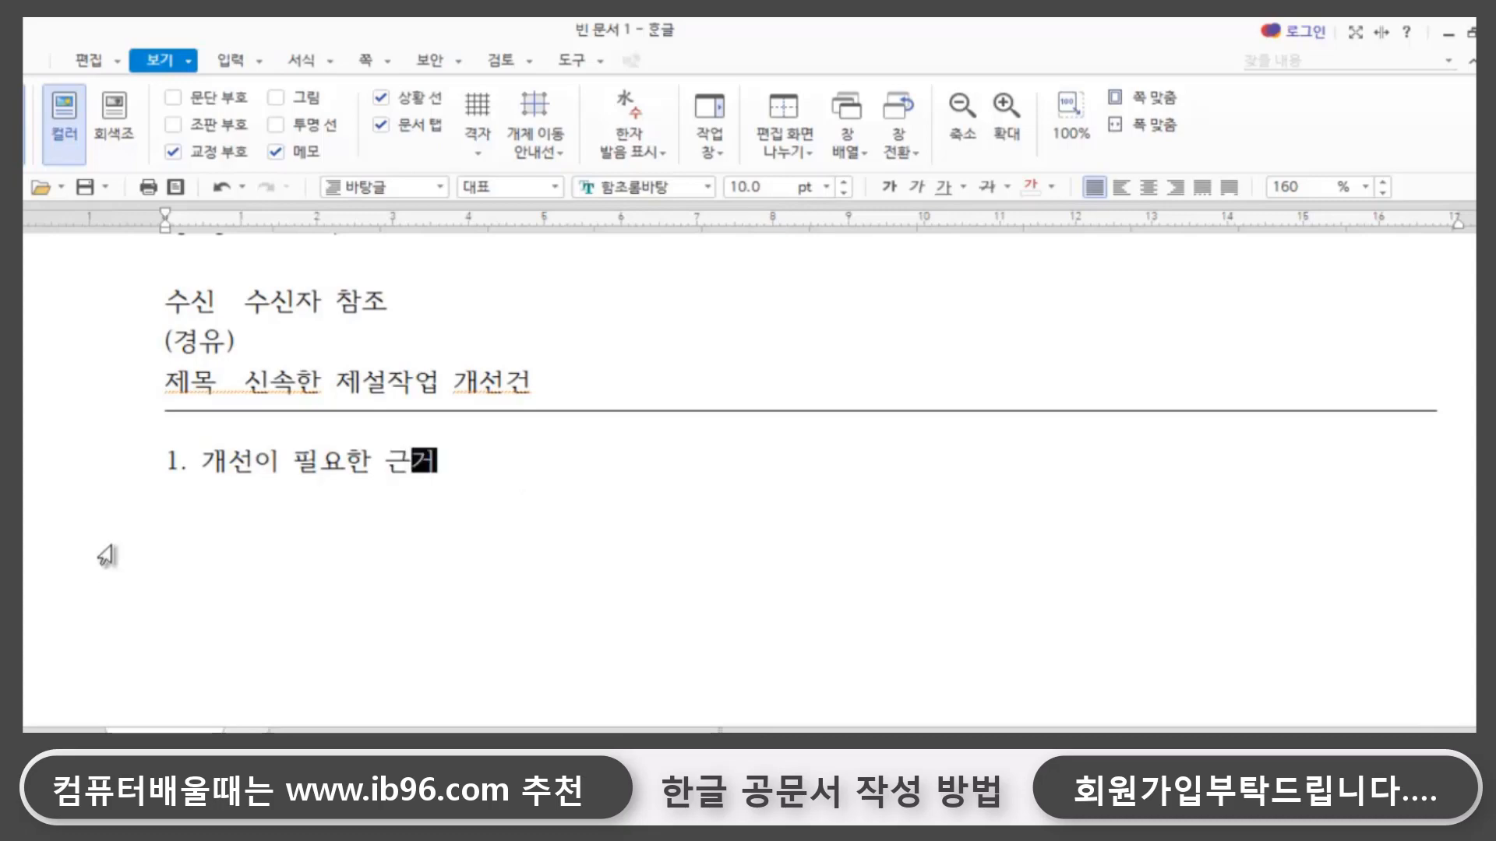
# - Replace 개선이 필요한 with 신속제설작업의 before 근거 in the item 1 heading
pyautogui.moveTo(385, 467); pyautogui.dragTo(199, 466)
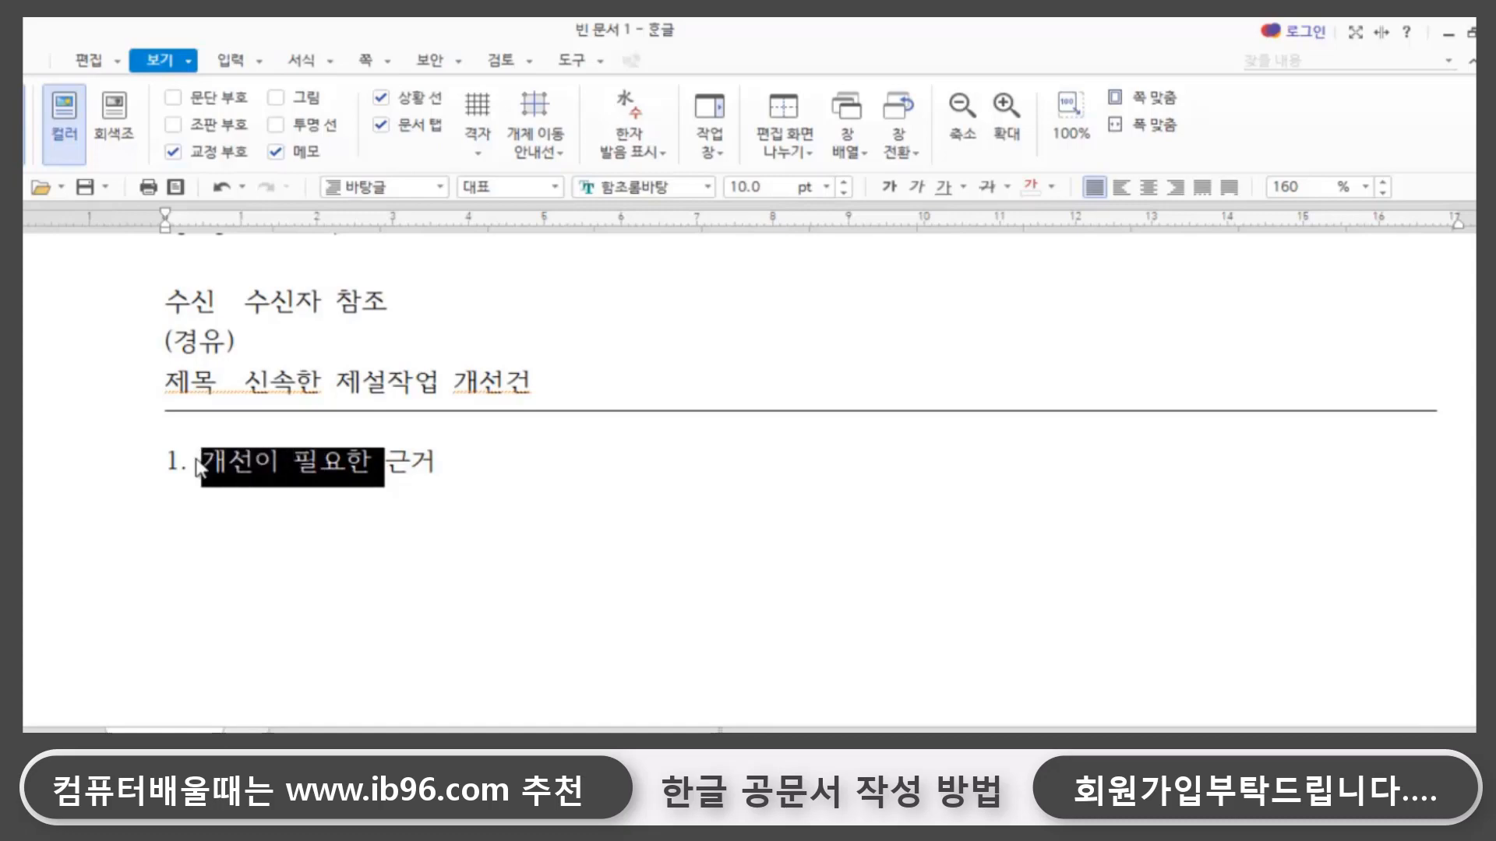
pyautogui.press('Delete')
pyautogui.write('신속')
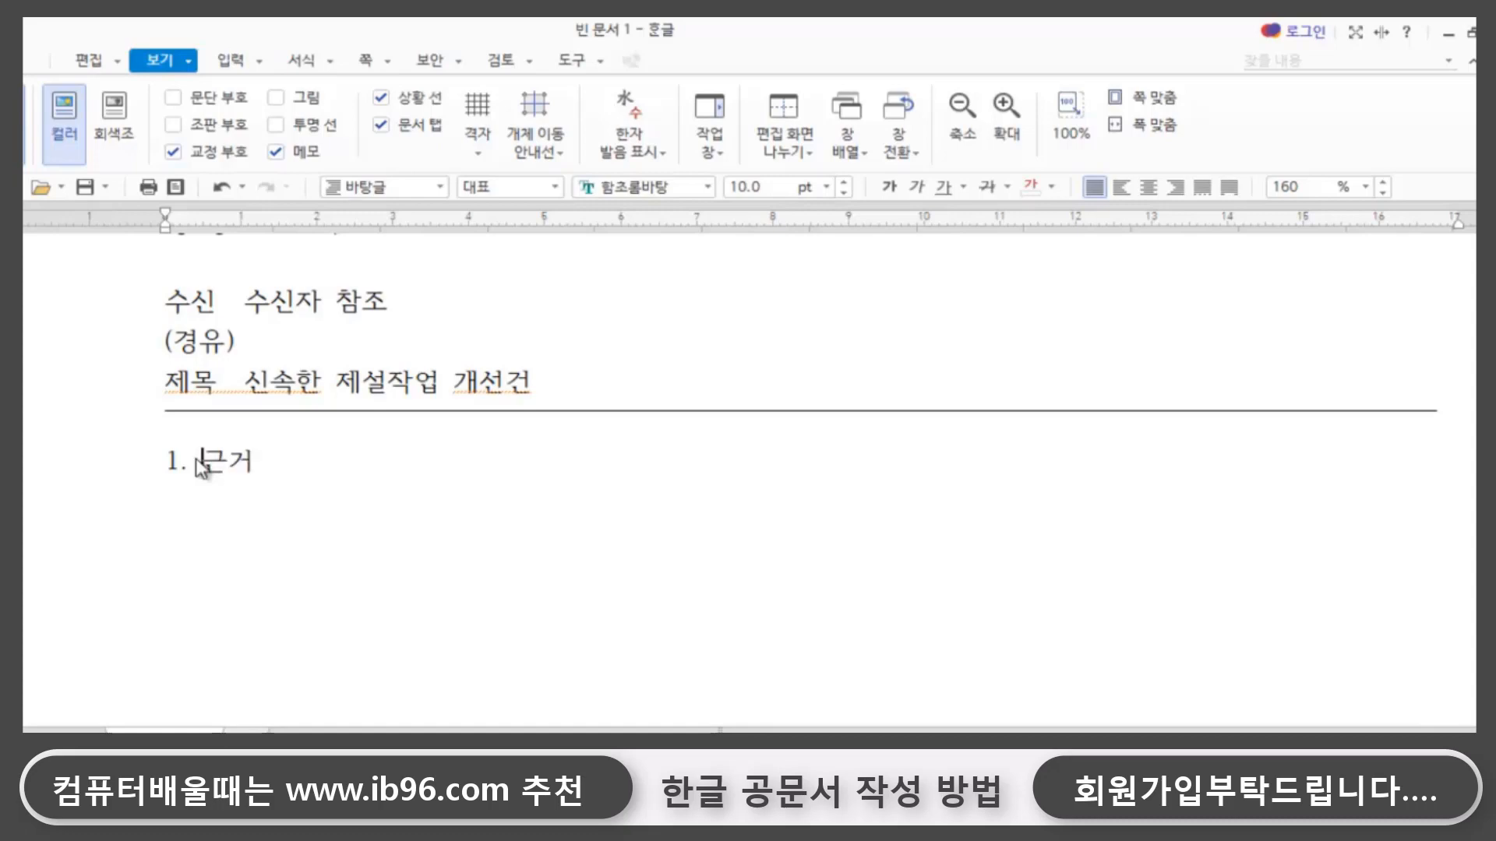
pyautogui.write('제설작업')
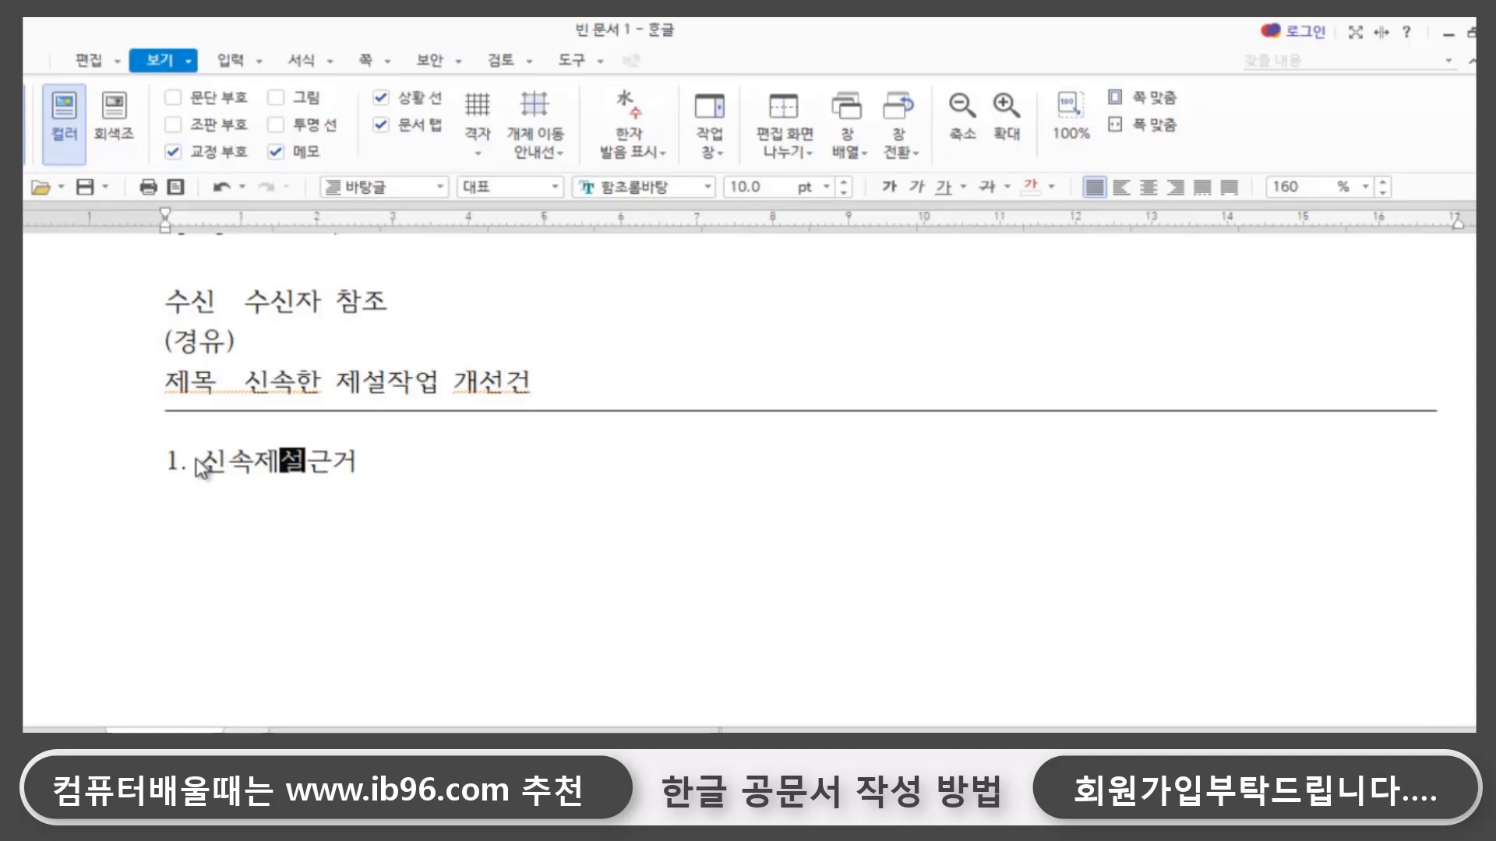
pyautogui.write('의')
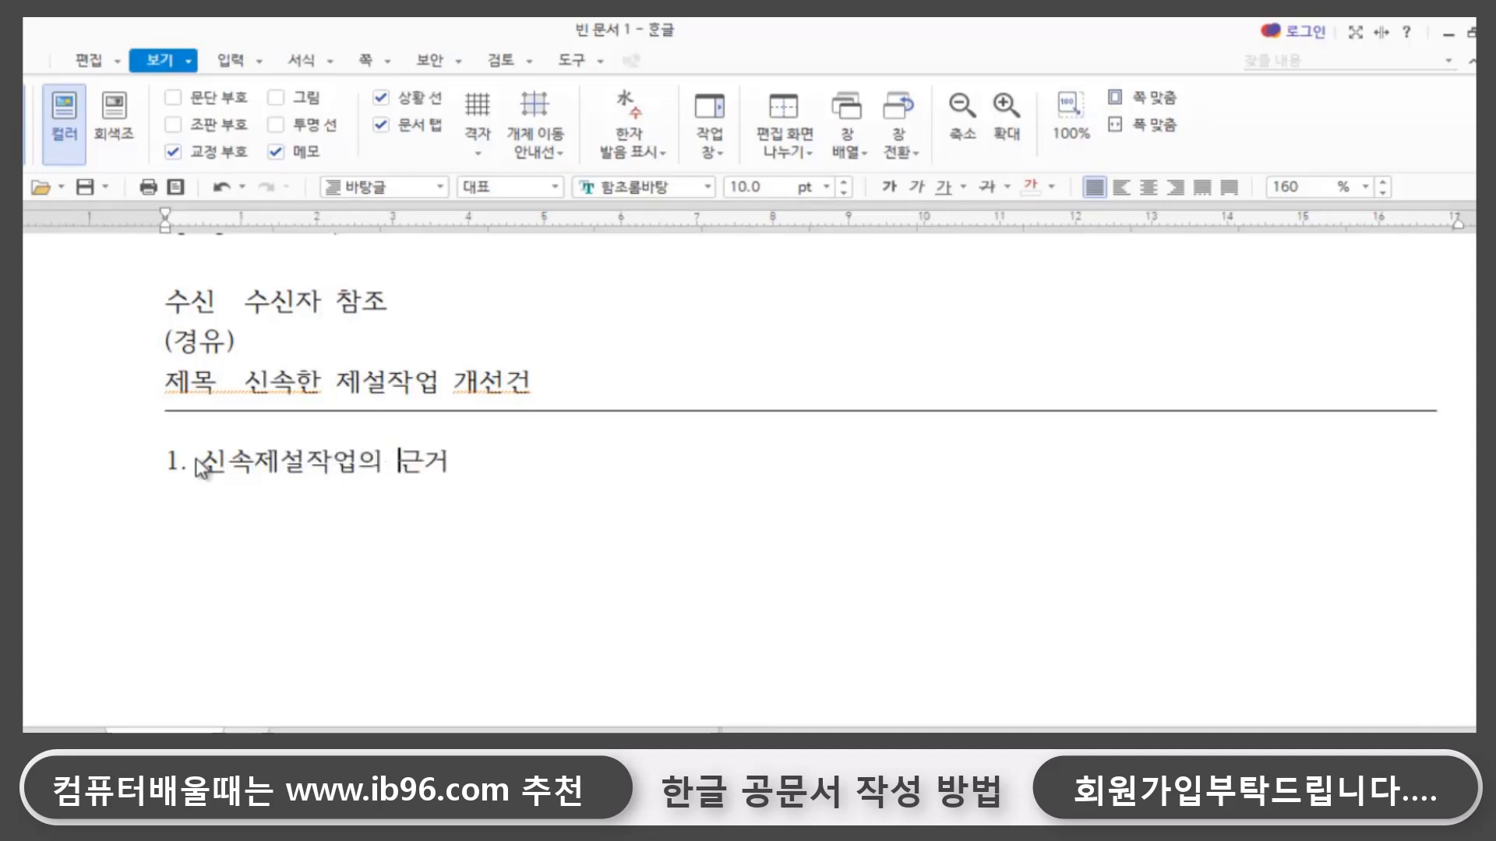
# - Below the item 1 heading, add the indented sub-item 가. 겨울철 자연재난대책기간
pyautogui.click(467, 460)
pyautogui.press('Return')
pyautogui.press('BackSpace')
pyautogui.press('Hangul')
pyautogui.write('가.')
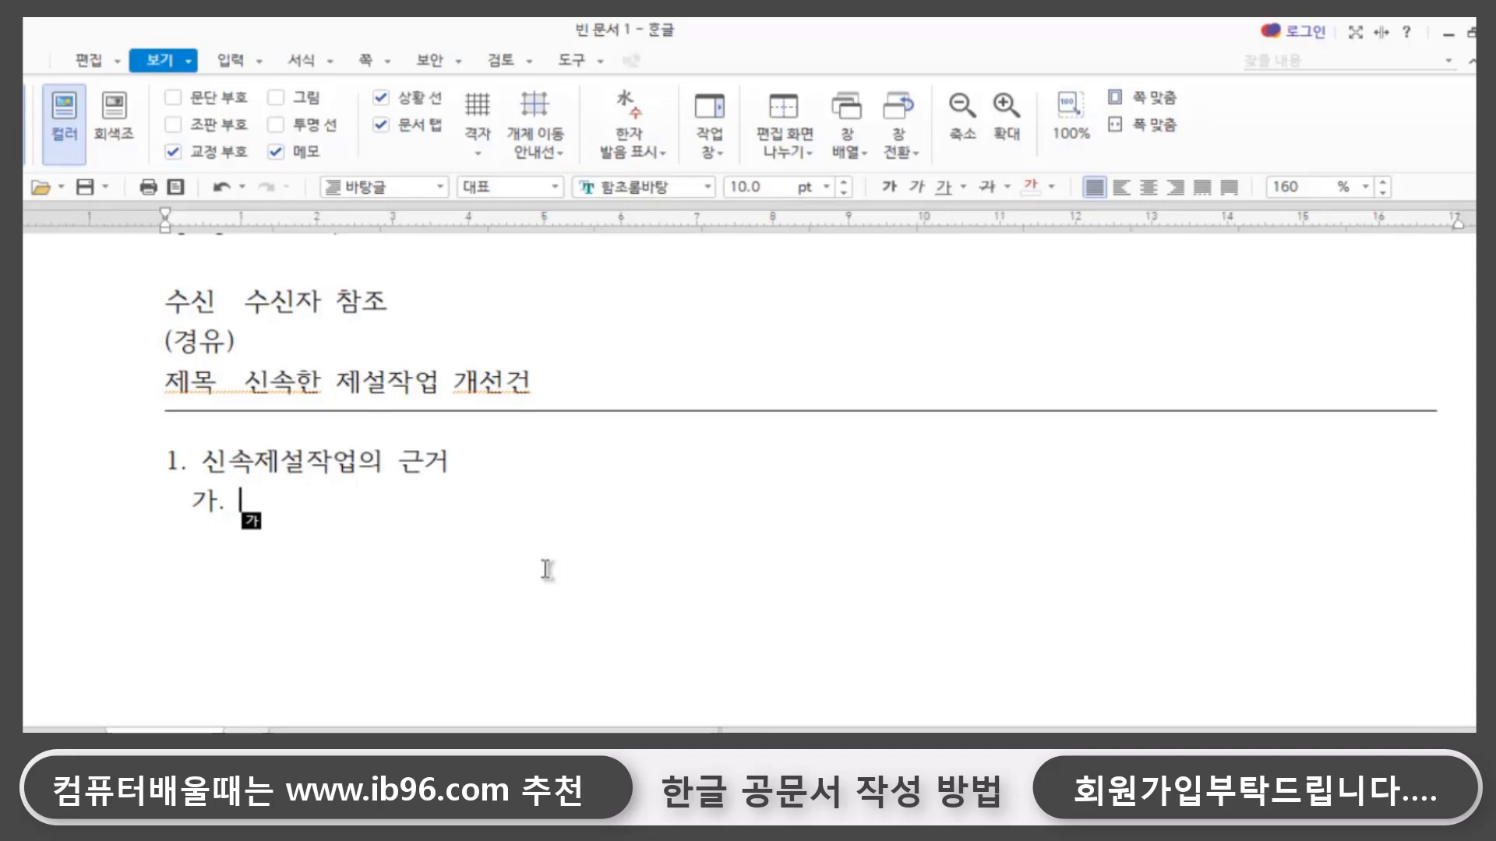
pyautogui.write('겨울철 자')
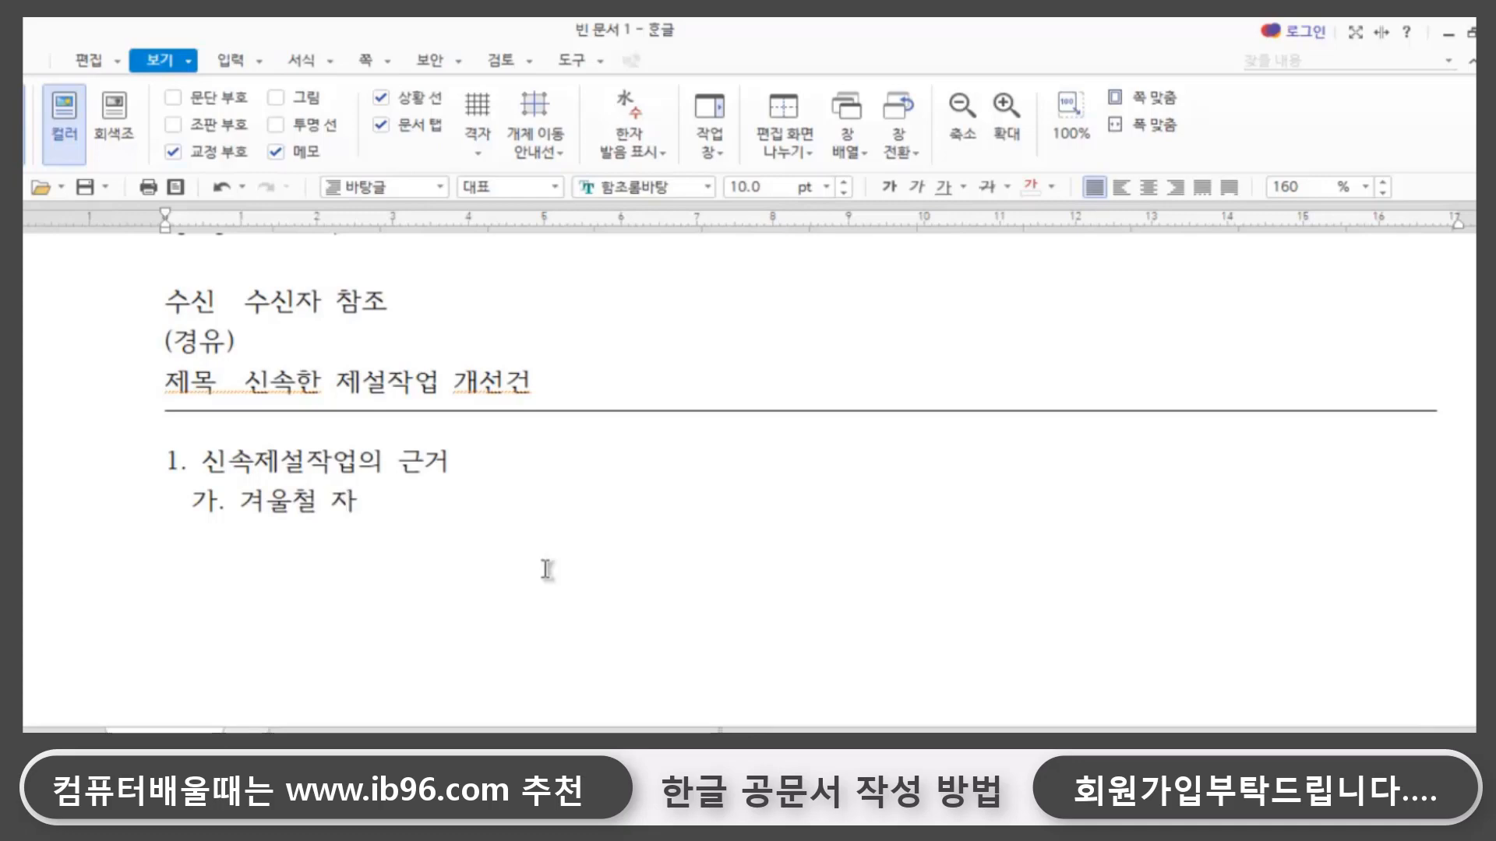
pyautogui.write('연재난대책')
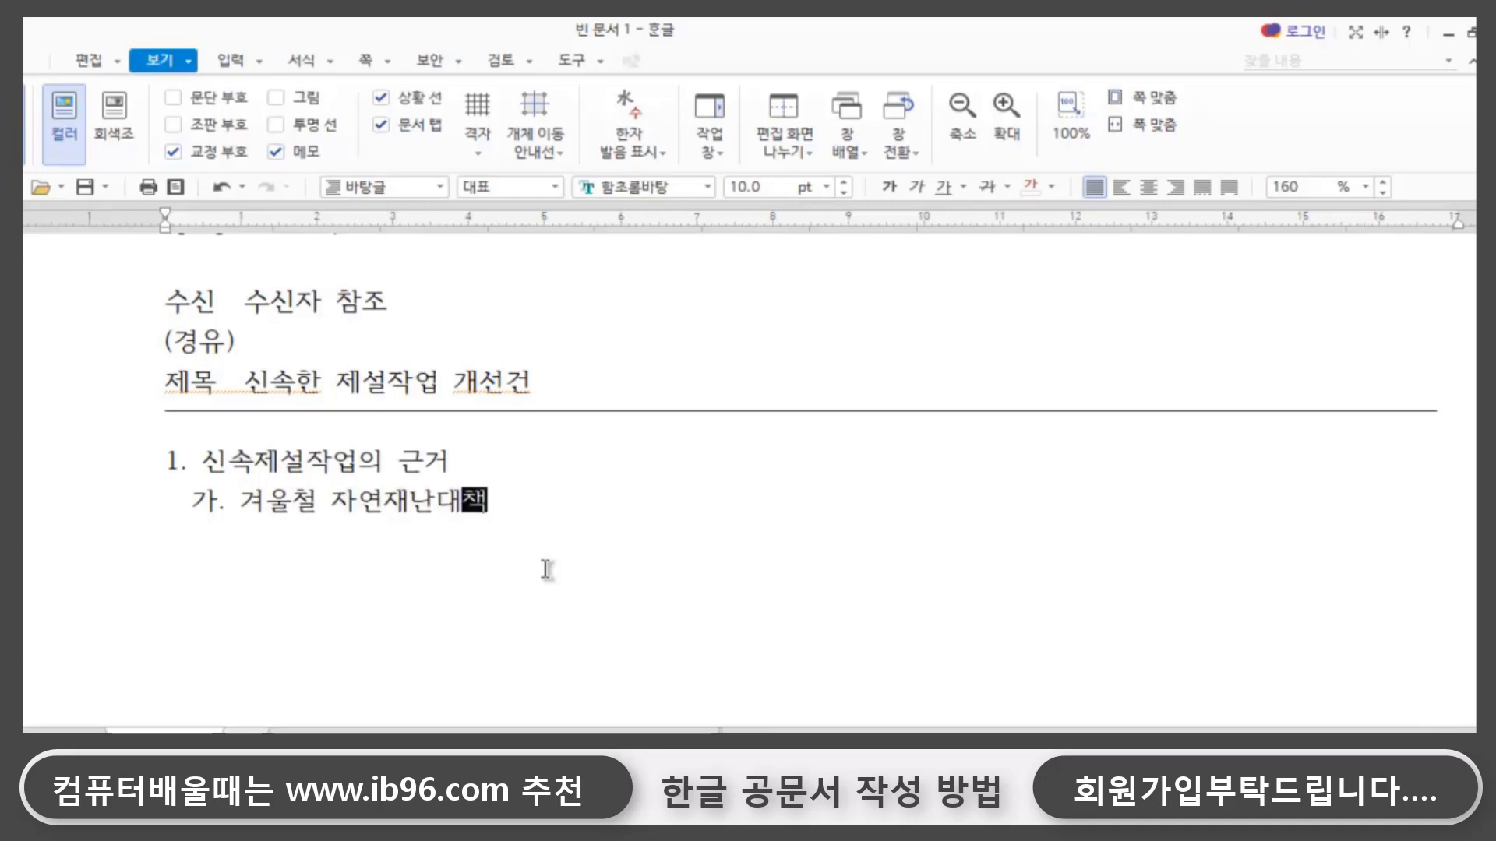
pyautogui.write('기간(')
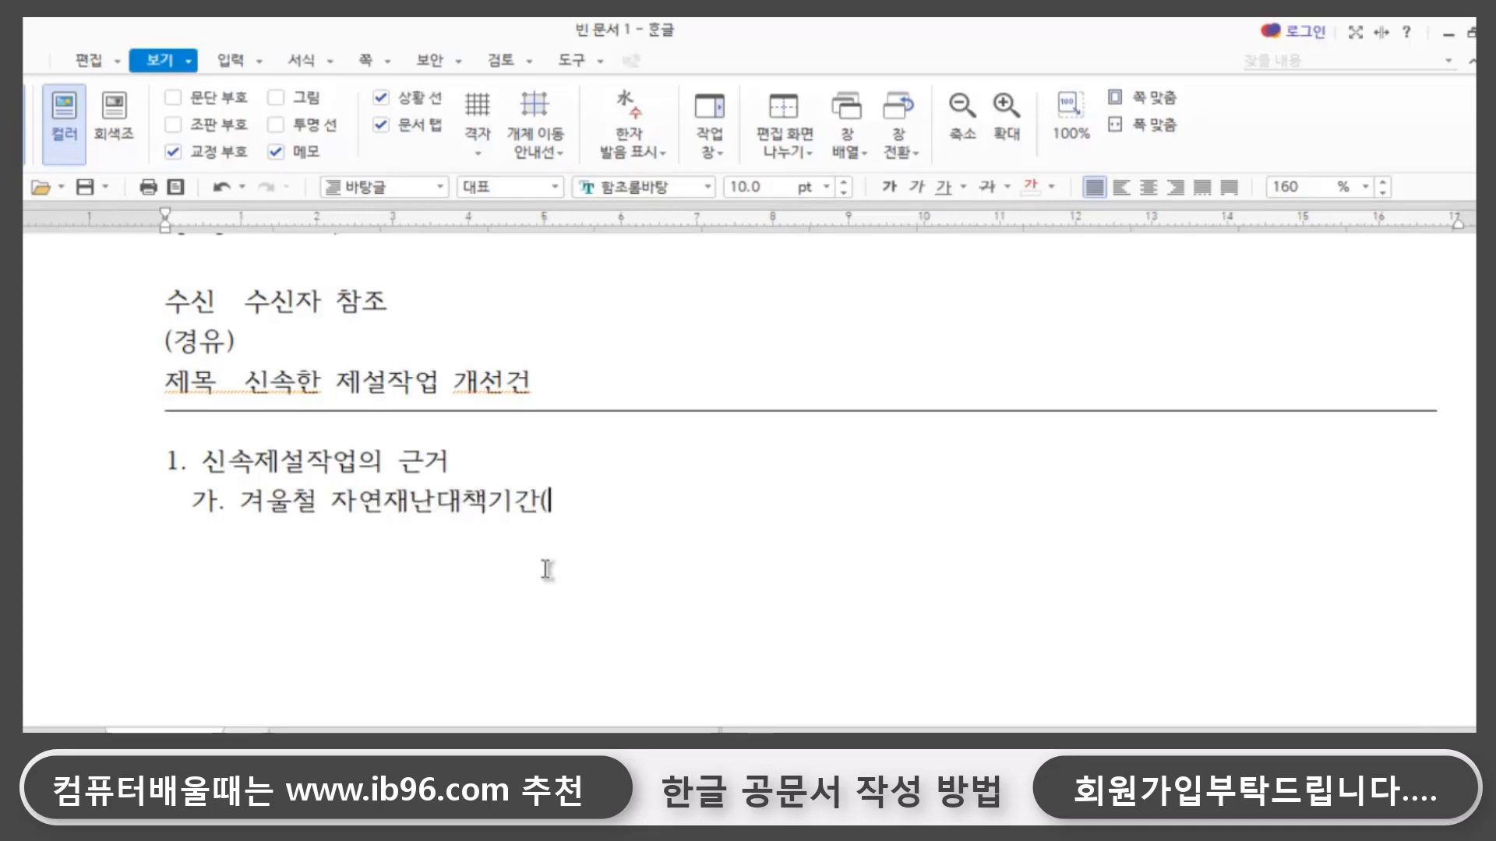
pyautogui.write('20')
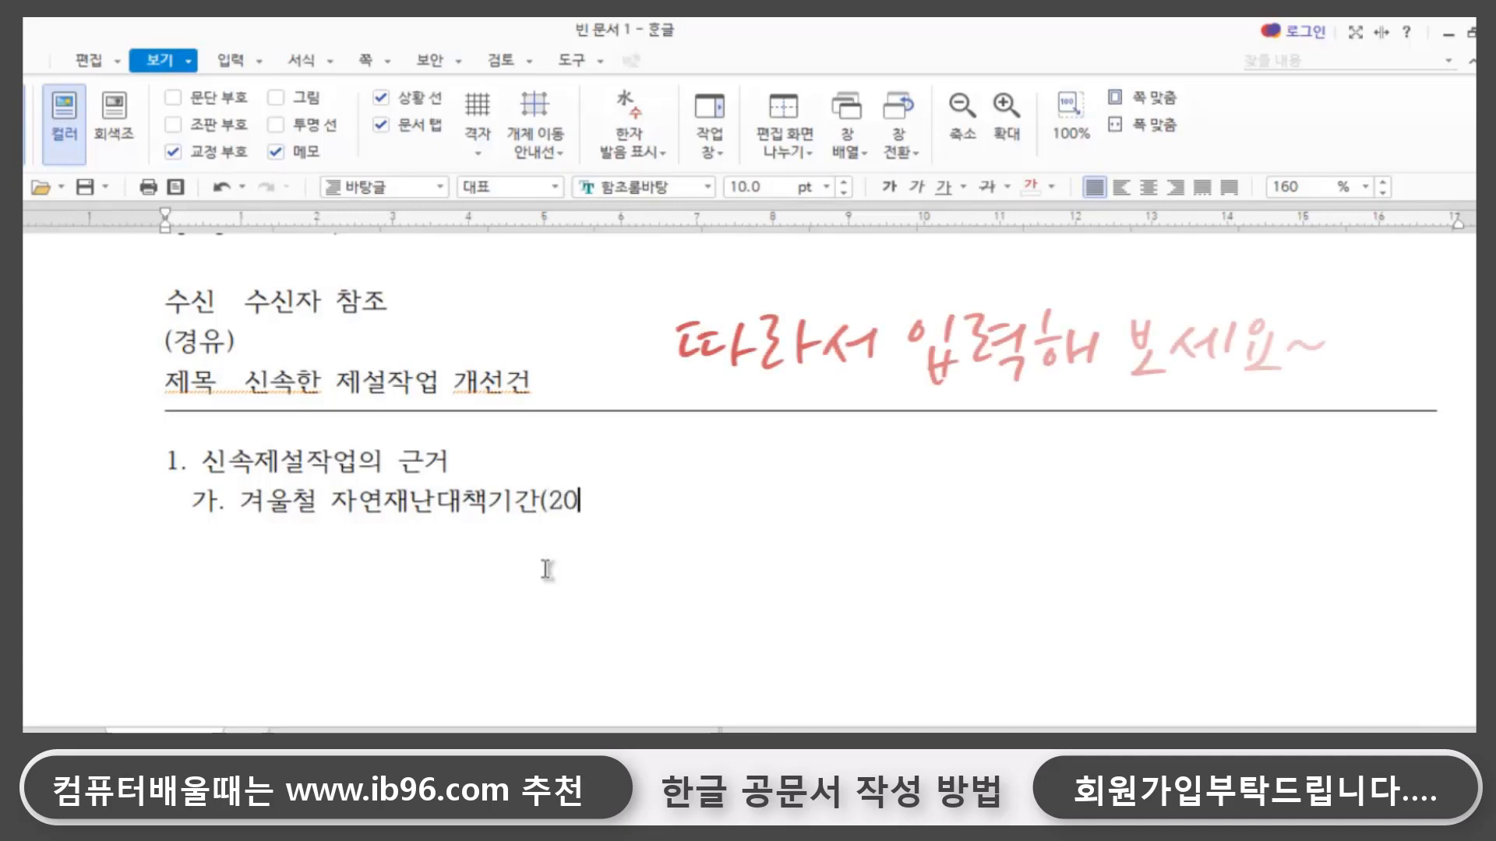
pyautogui.write('.11.15 ')
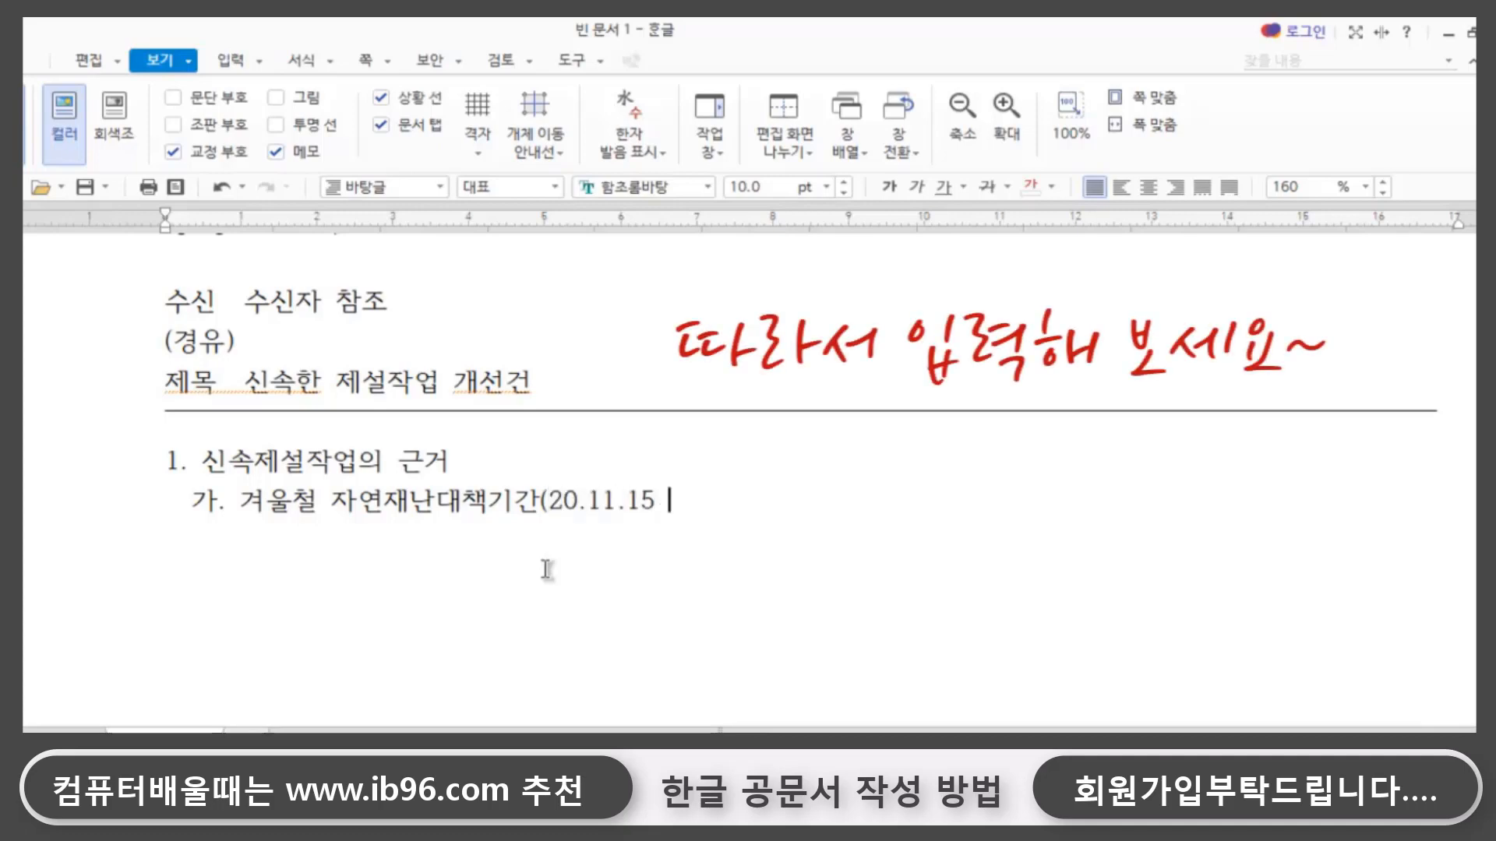
pyautogui.write('~21.03.15')
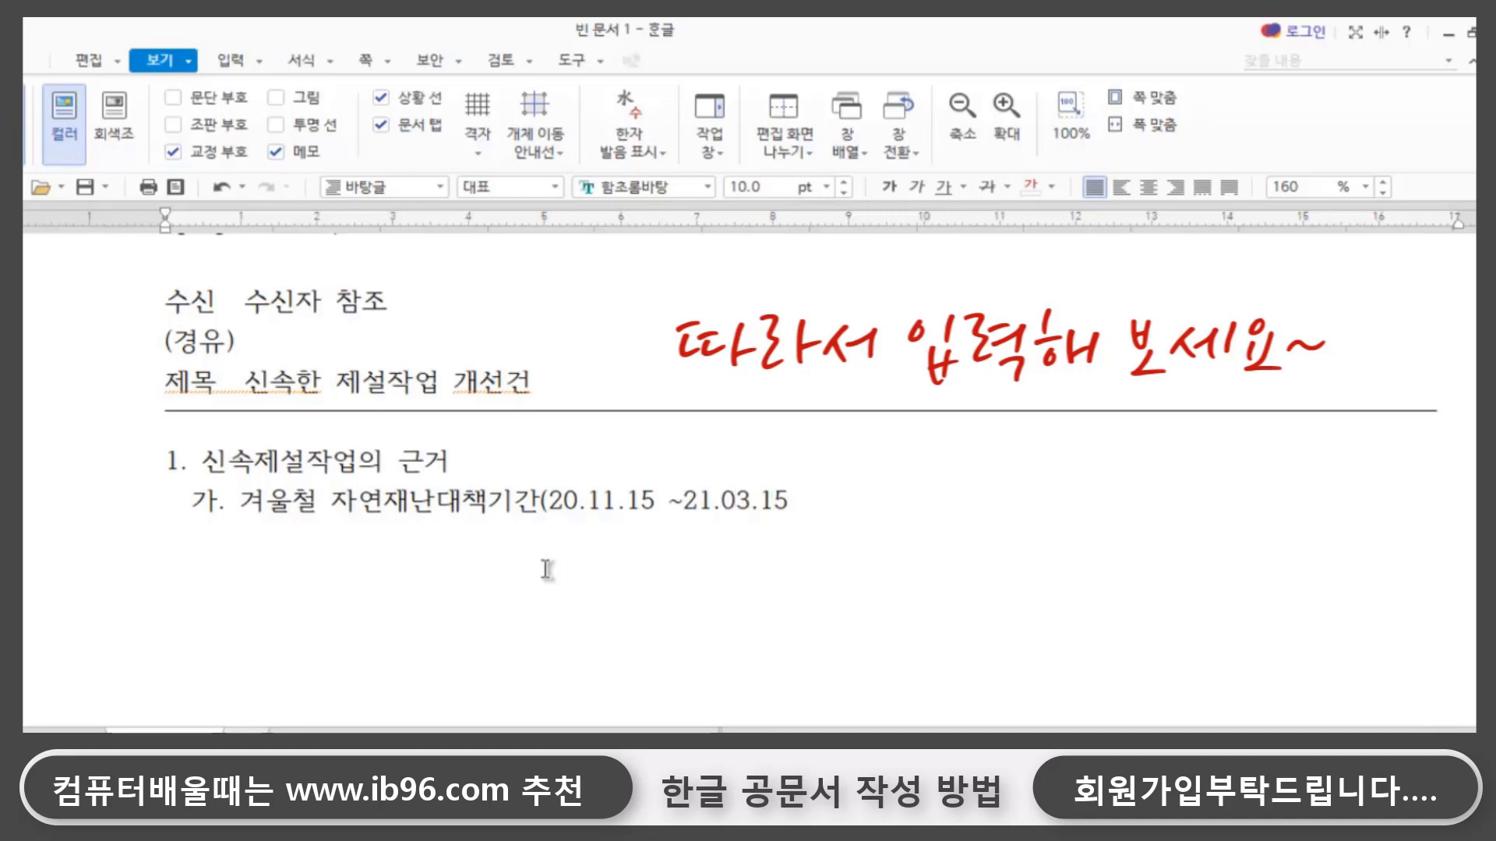
pyautogui.write(')에 한파와 ')
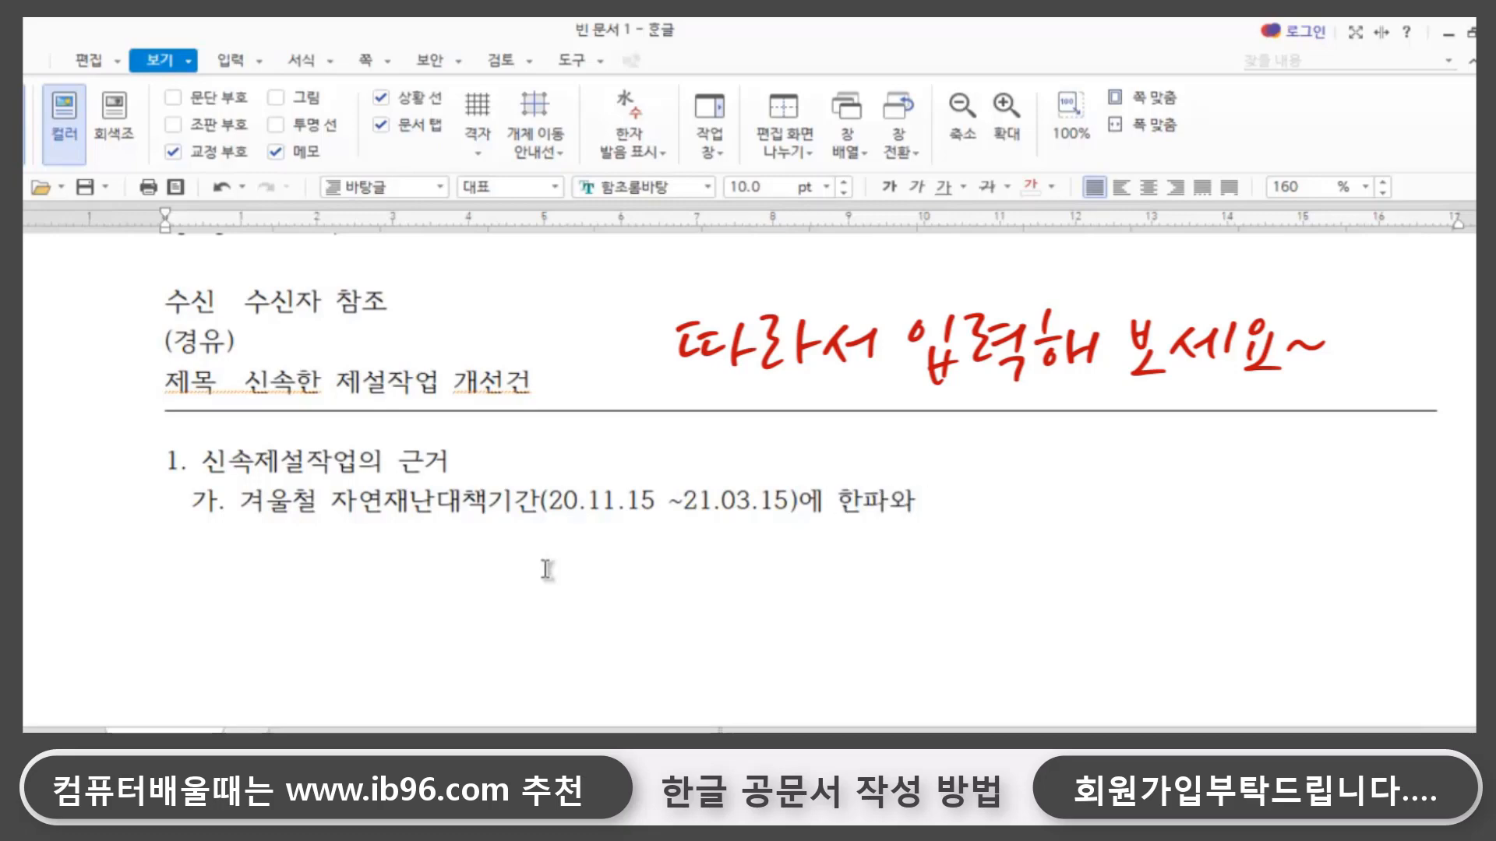
pyautogui.write('대설로 인한 ')
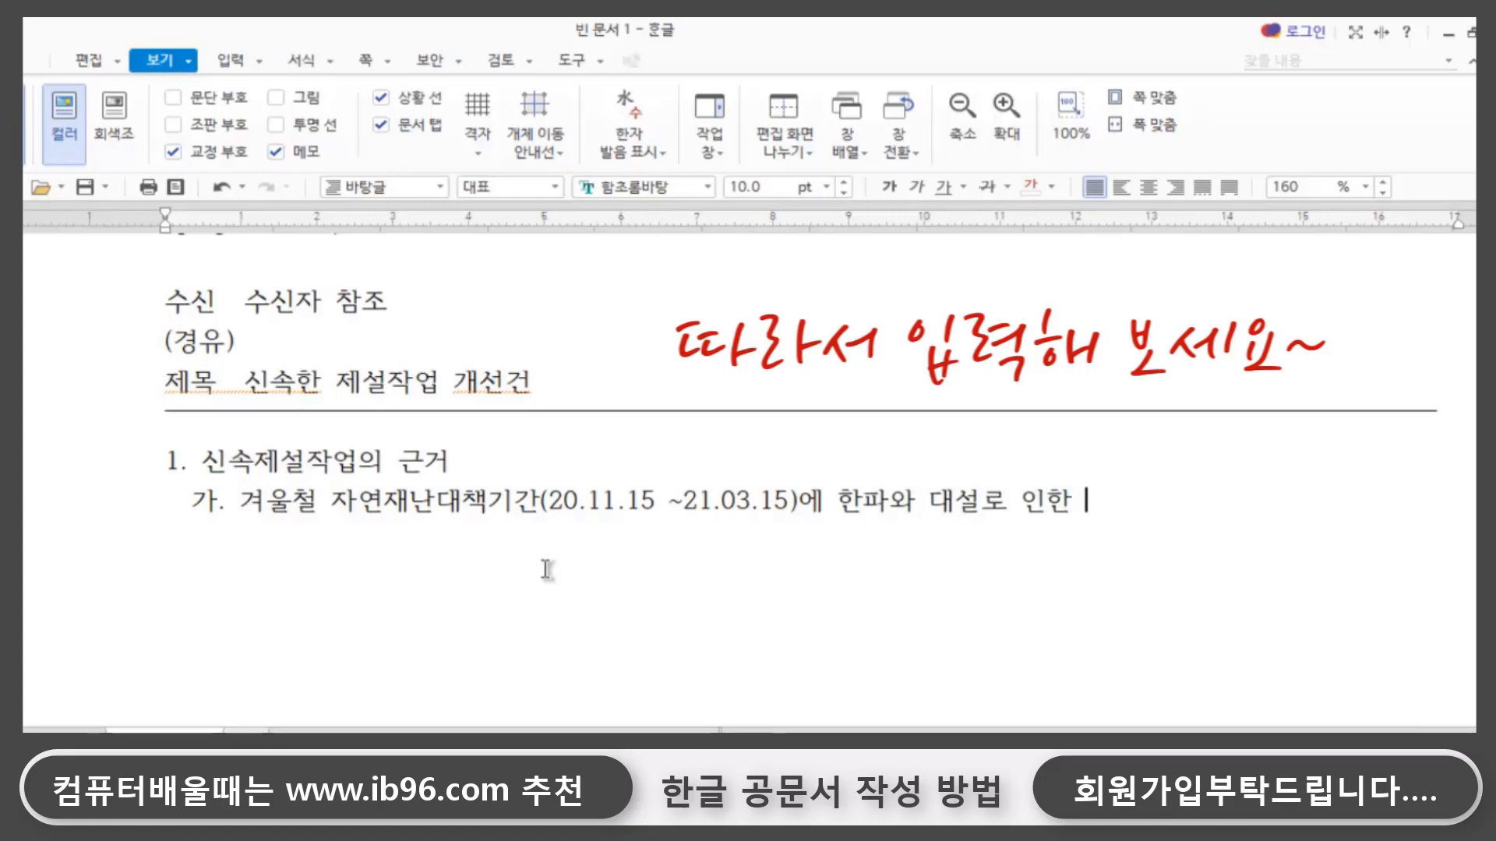
pyautogui.write('국민의 생명과 ')
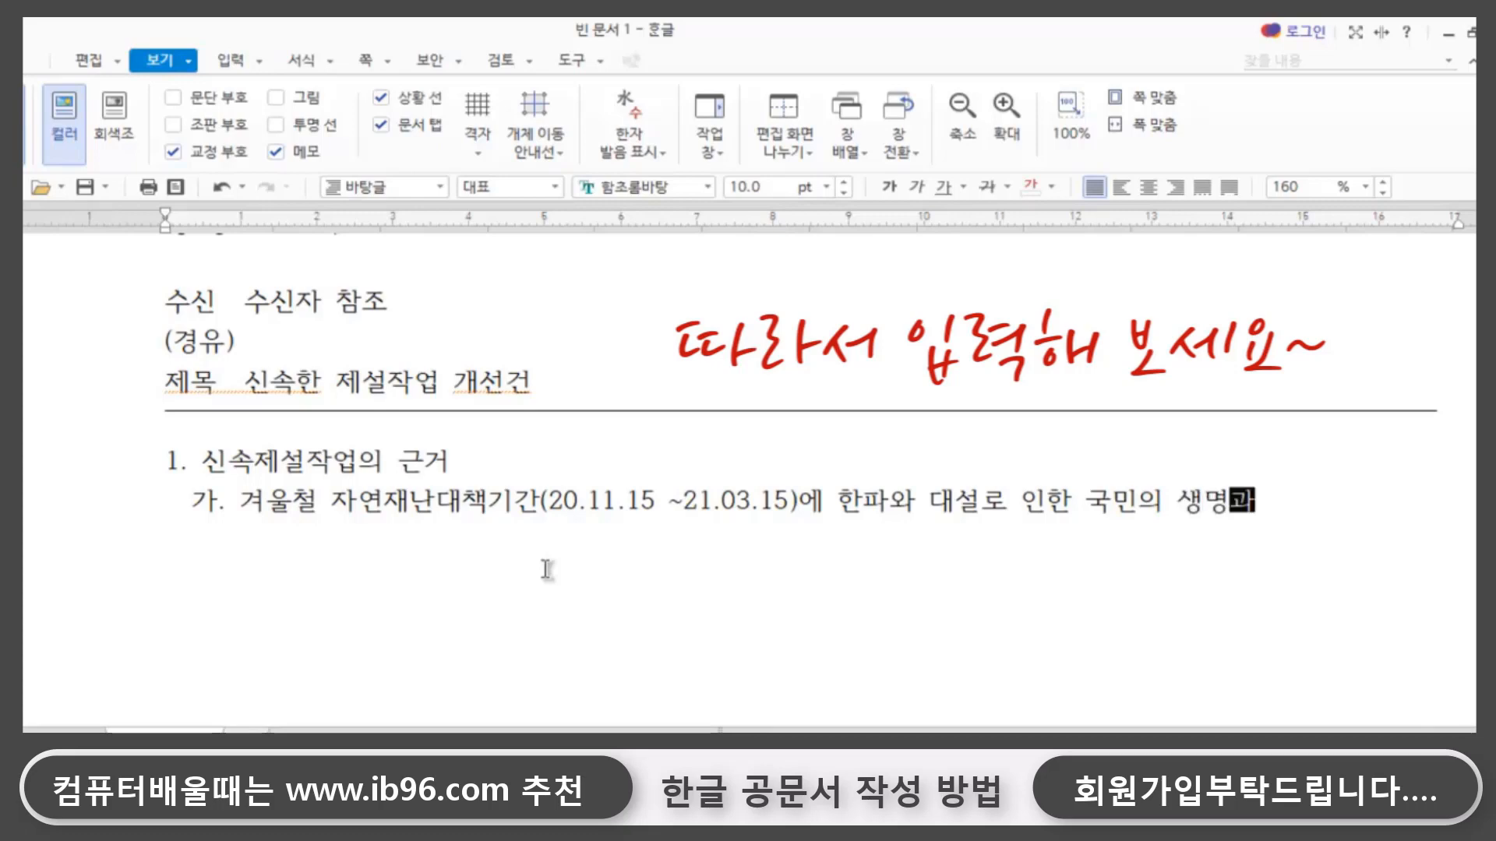
pyautogui.write('재산을 보호')
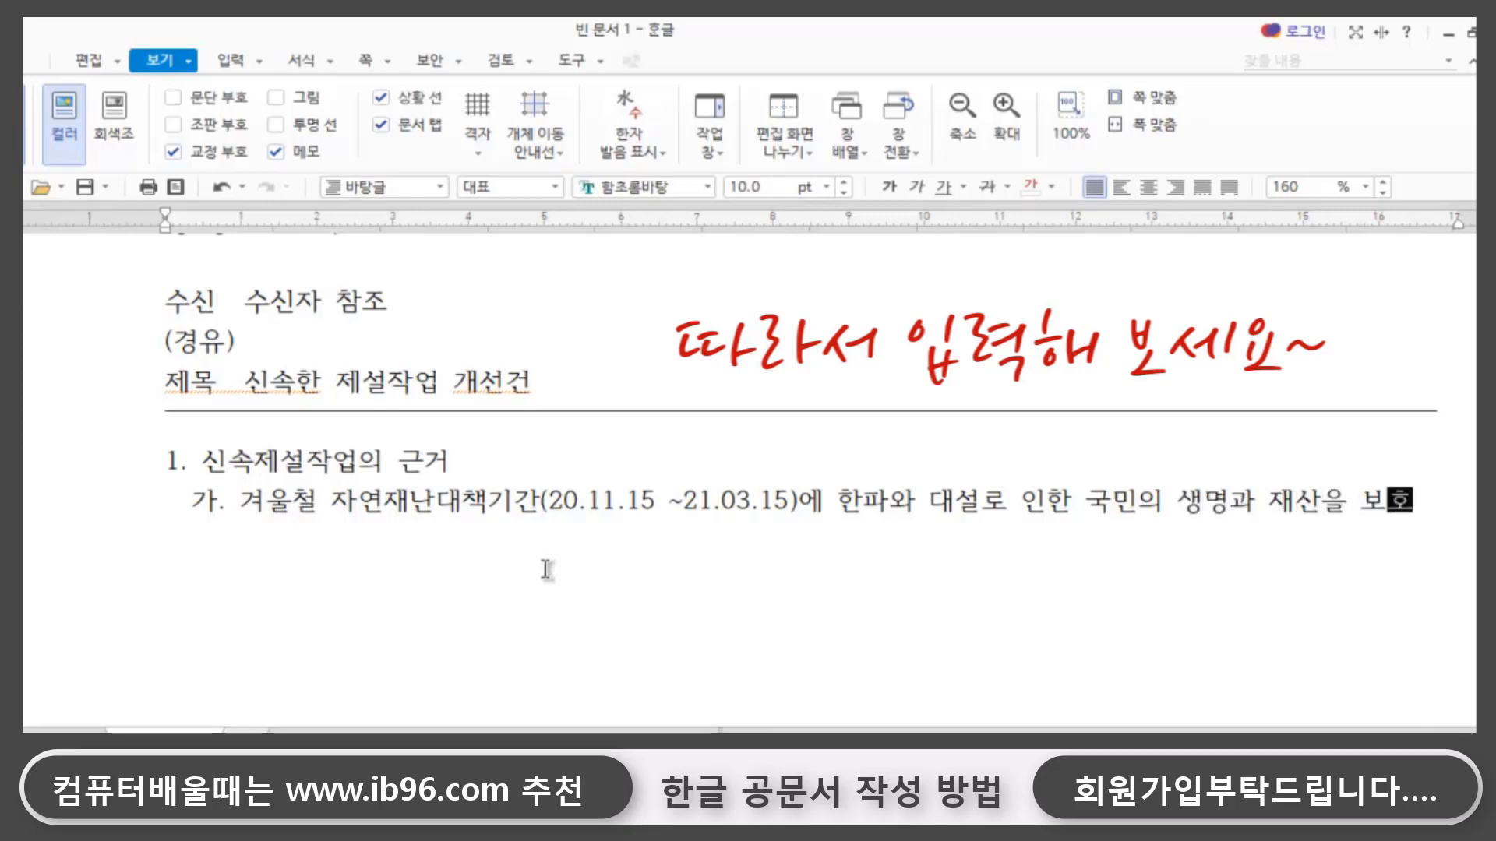
# - Below sub-item 가. of item 1, add the indented sub-item 나. 제설장비 및 인력
pyautogui.press('Return')
pyautogui.write('나.')
pyautogui.write('제설장비')
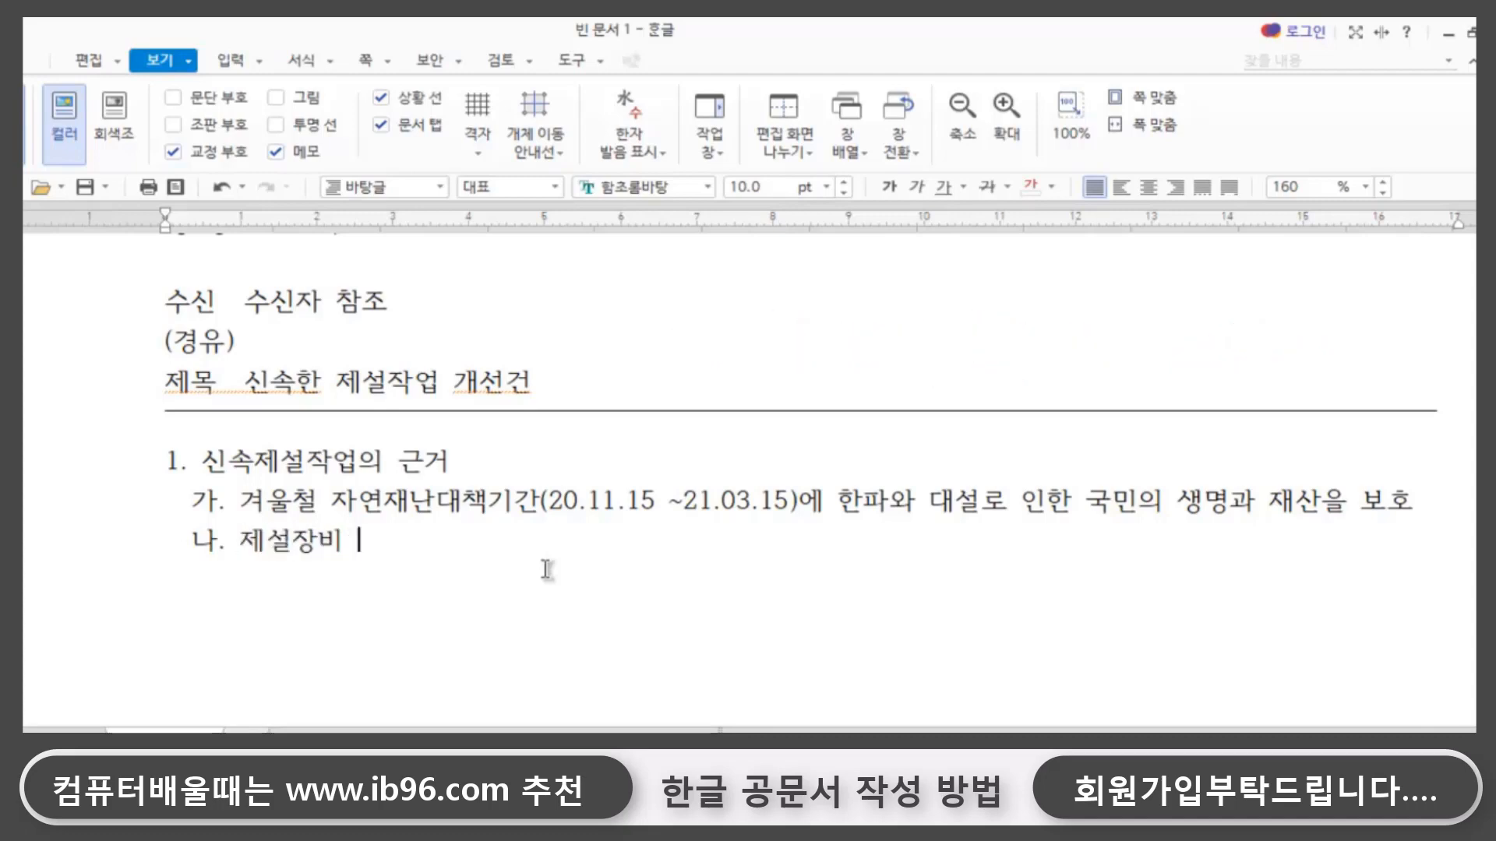
pyautogui.write(' 이ㅏ')
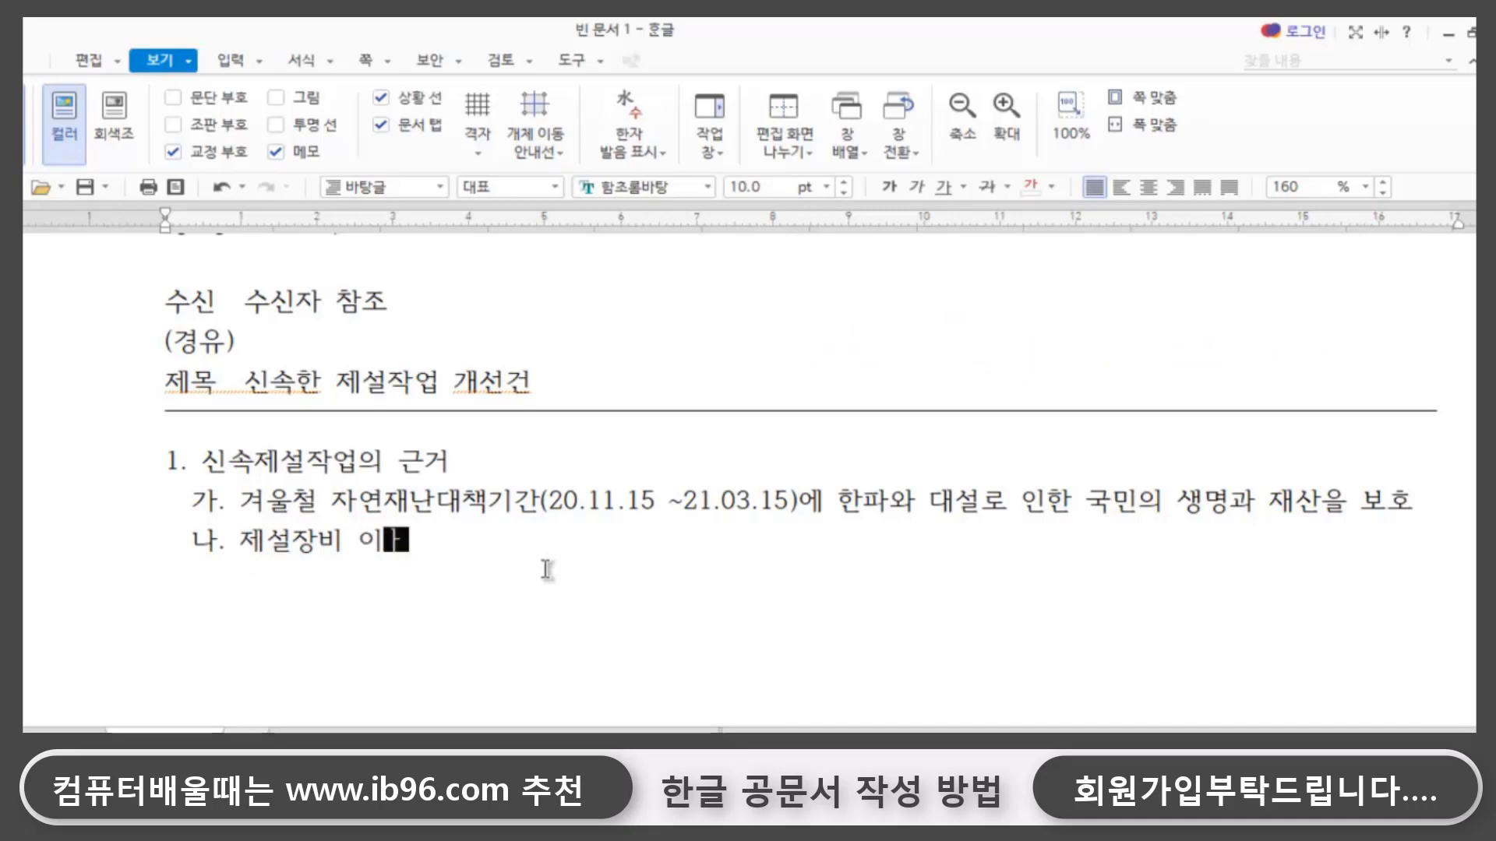
pyautogui.press('BackSpace')
pyautogui.press('BackSpace')
pyautogui.press('BackSpace')
pyautogui.write('비 및 인력')
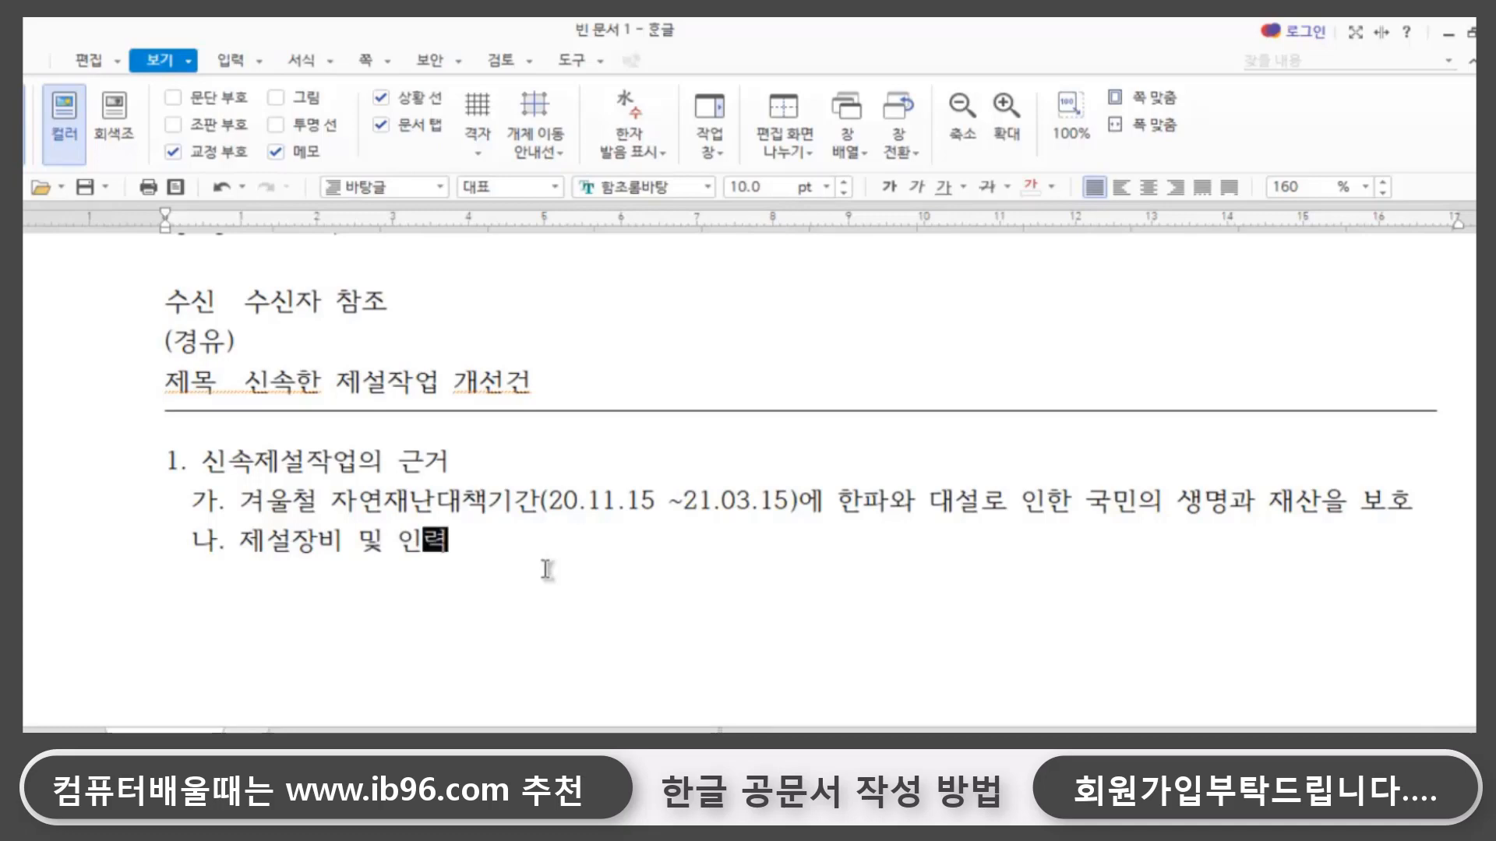
pyautogui.write('간의 연')
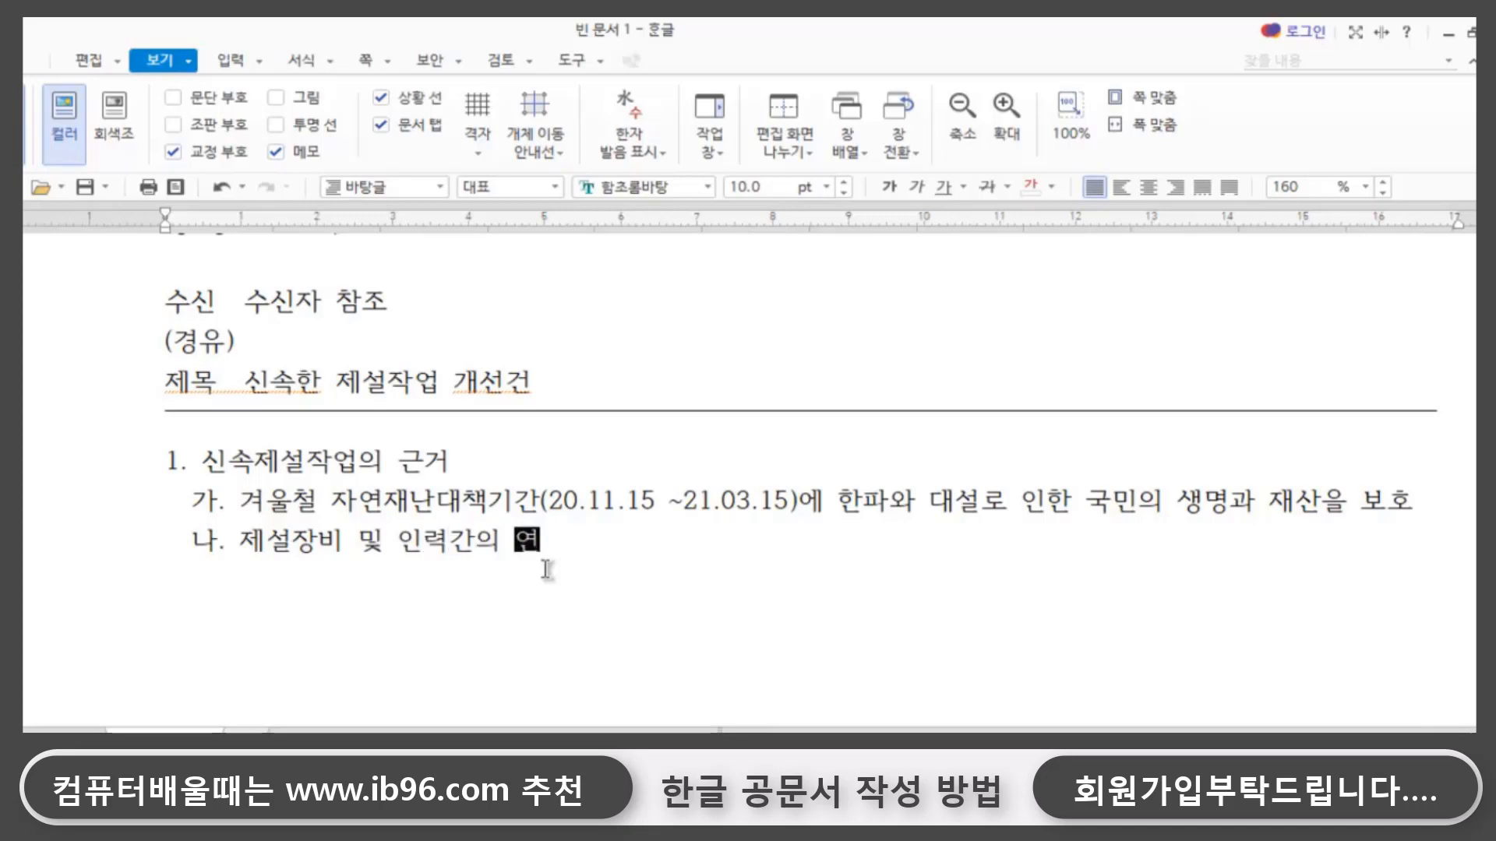
pyautogui.write('락체')
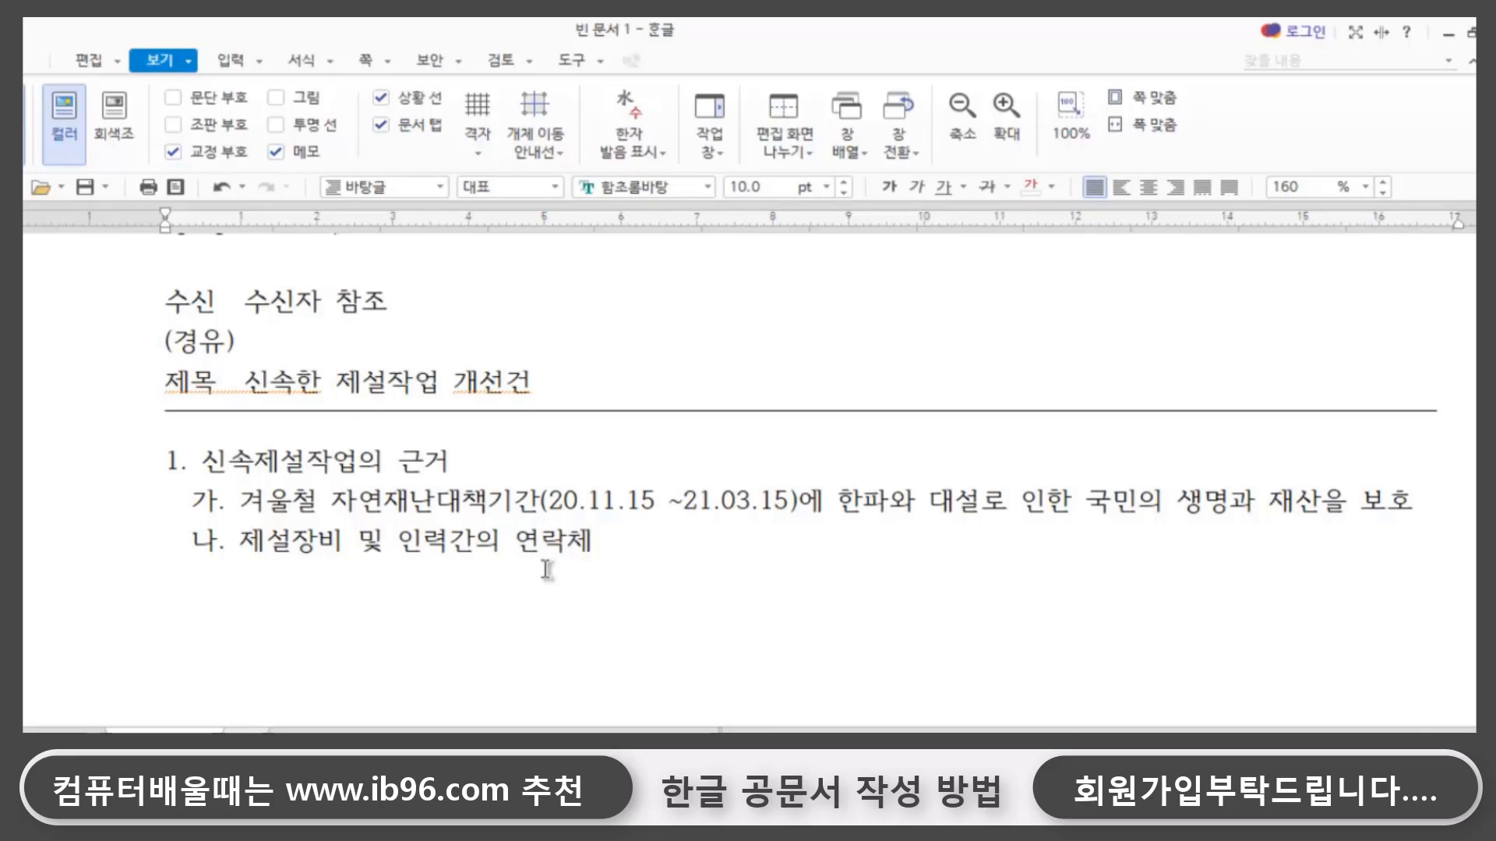
pyautogui.write('ㄱ')
pyautogui.write('계 개선ㅍ')
pyautogui.write('필요')
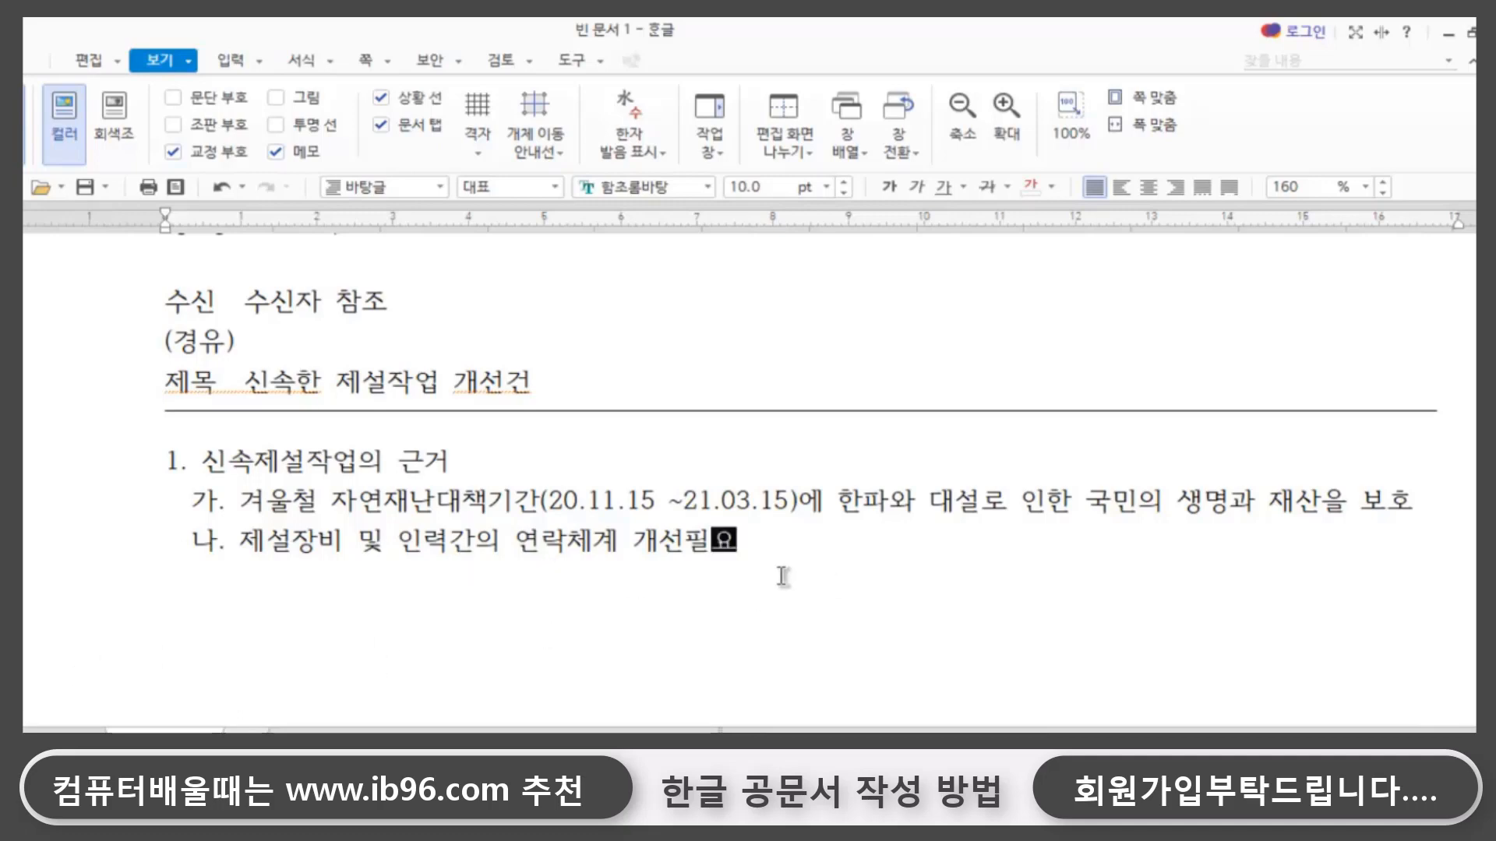
# - Leave a blank line after sub-item 나. and add the unindented heading 2. 개선사항
pyautogui.click(786, 549)
pyautogui.press('Return')
pyautogui.write('21')
pyautogui.press('BackSpace')
pyautogui.write('2')
pyautogui.press('BackSpace')
pyautogui.press('BackSpace')
pyautogui.write('2.')
pyautogui.write('개선사항')
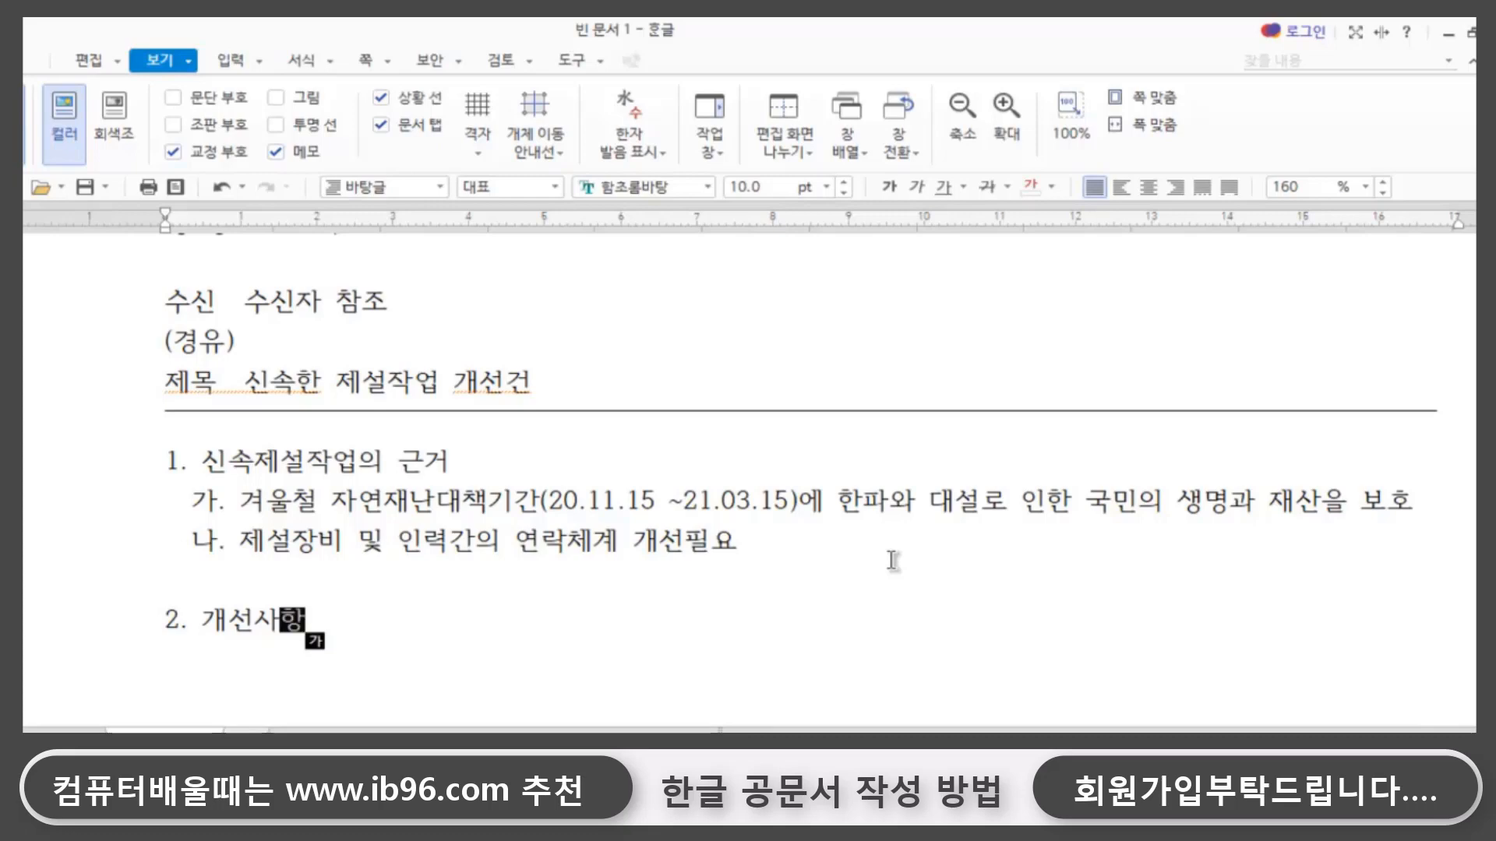
# - Below the item 2 heading, add the indented sub-item 가. 고갯길, 급곡선 도로 등 제설 취약구간은 위험도에 따라 등급화
pyautogui.press('Return')
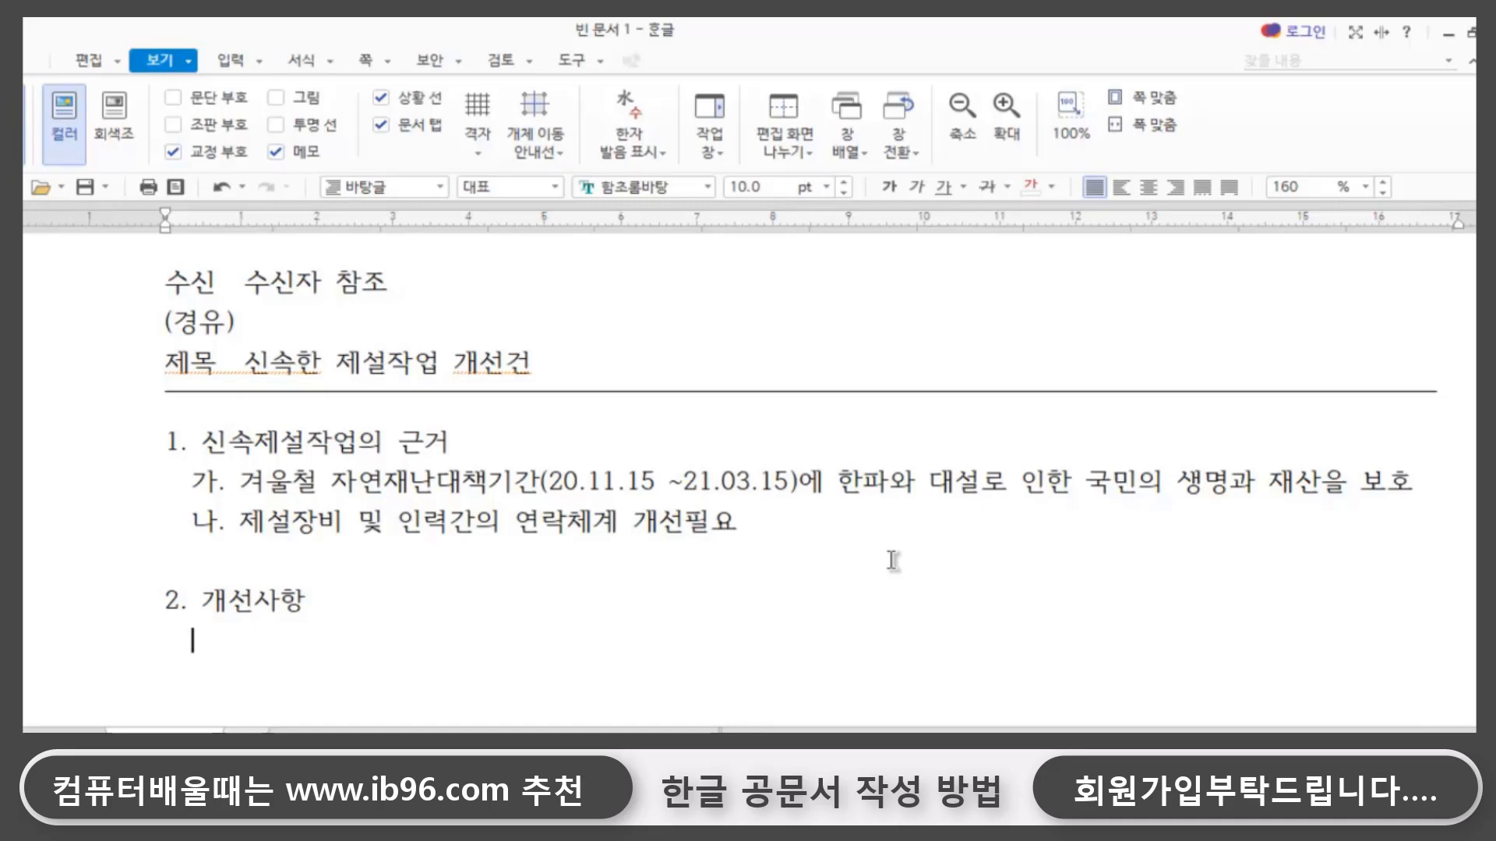
pyautogui.write('가. 고갯')
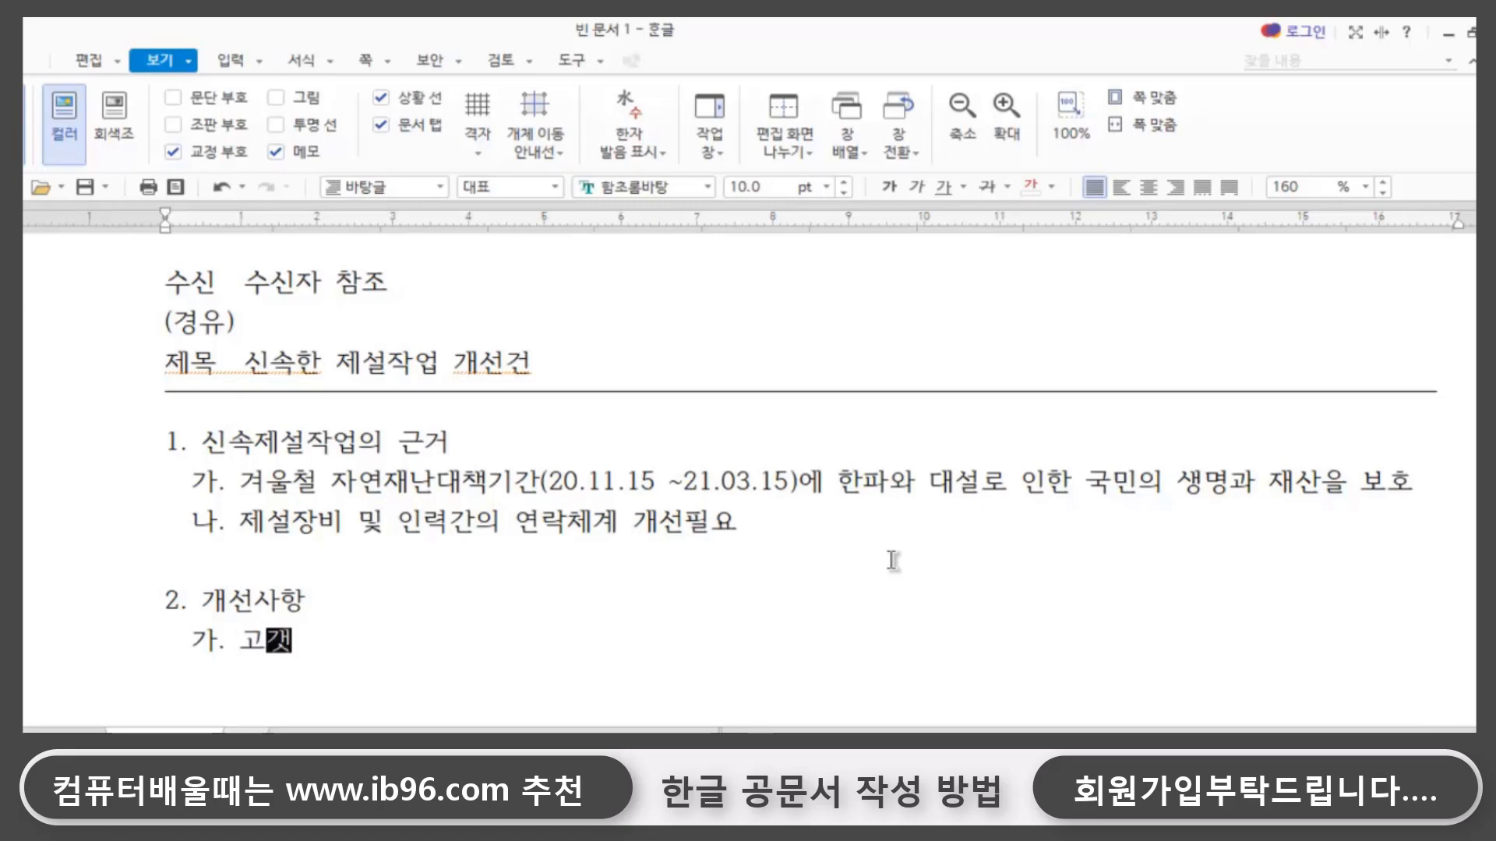
pyautogui.write('길, 급곡선')
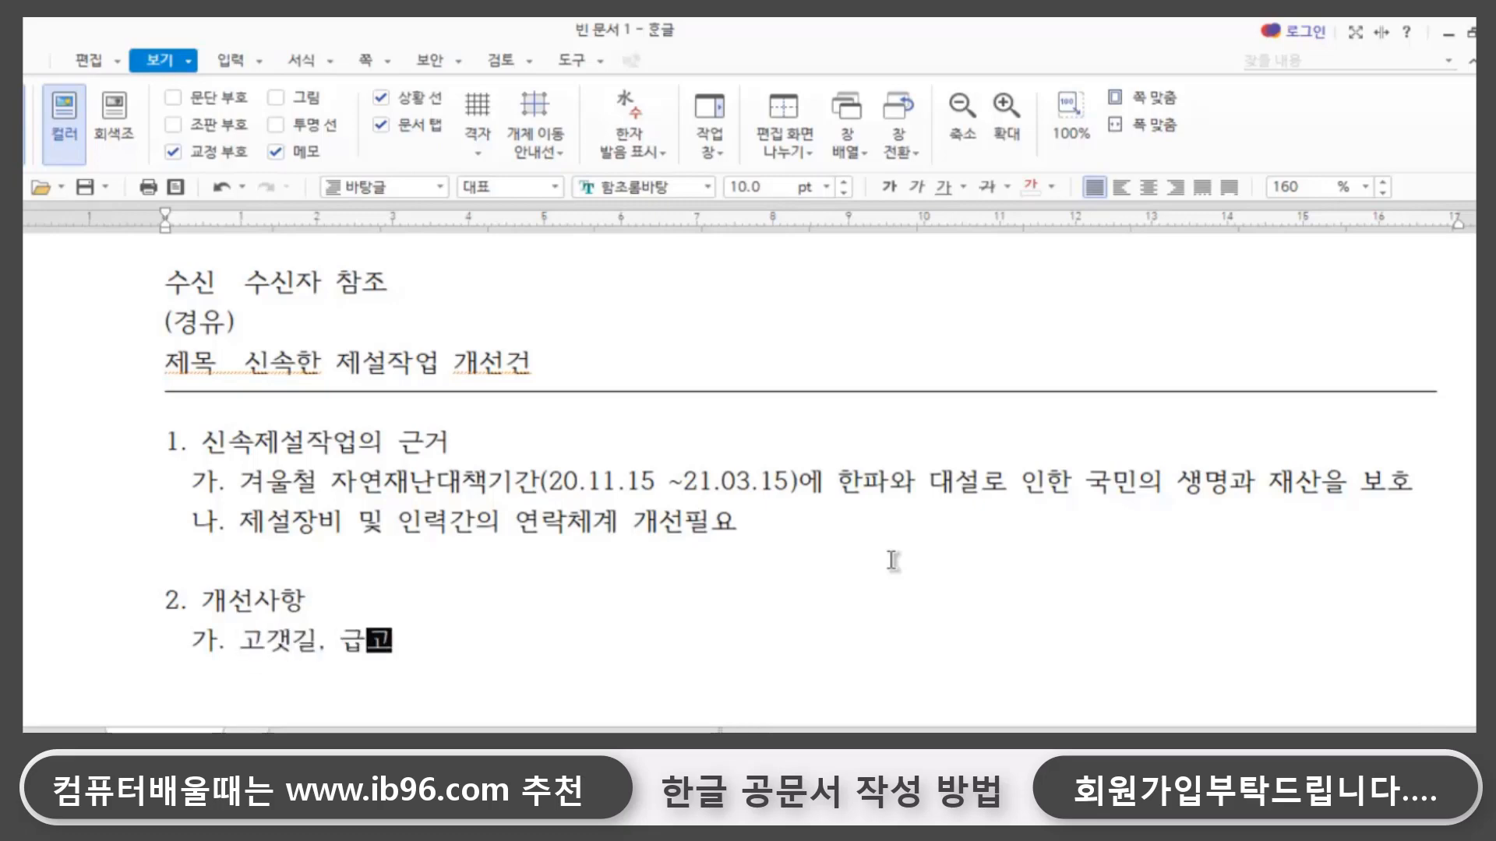
pyautogui.write(' 도로 등 제설')
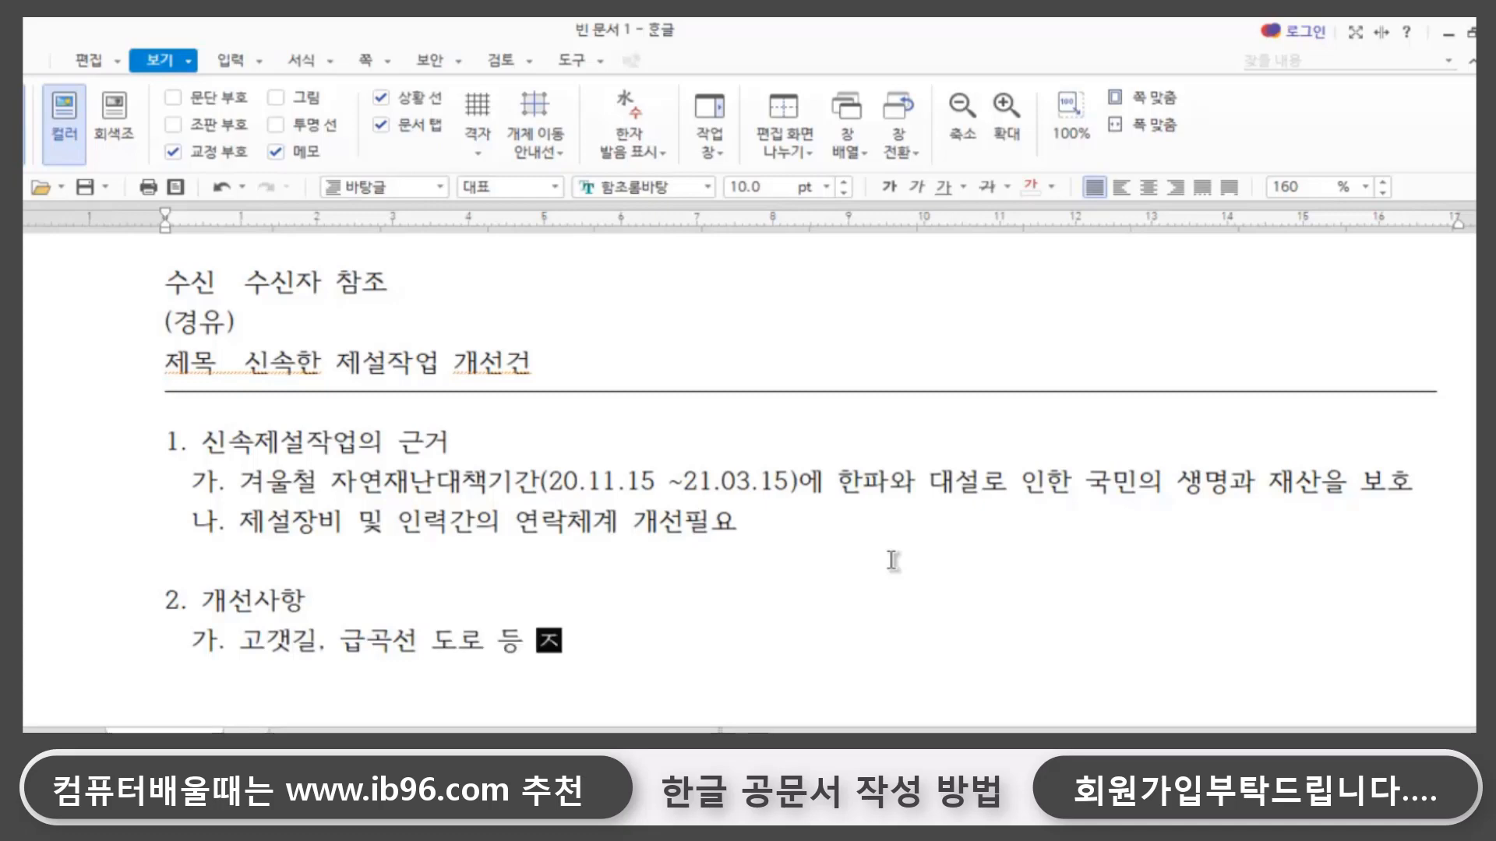
pyautogui.write(' 취약')
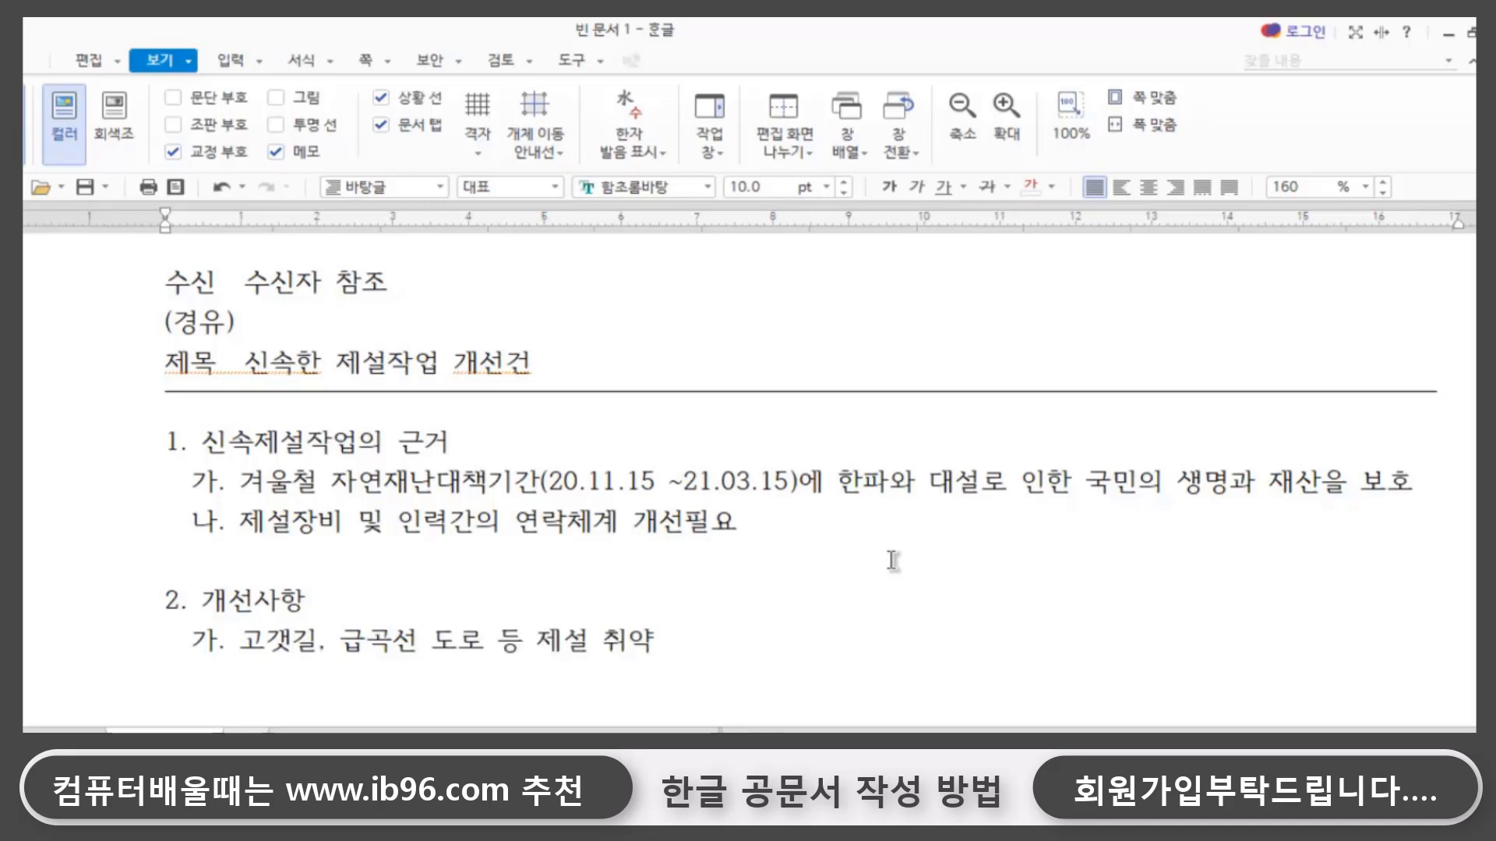
pyautogui.write('구간은 위해')
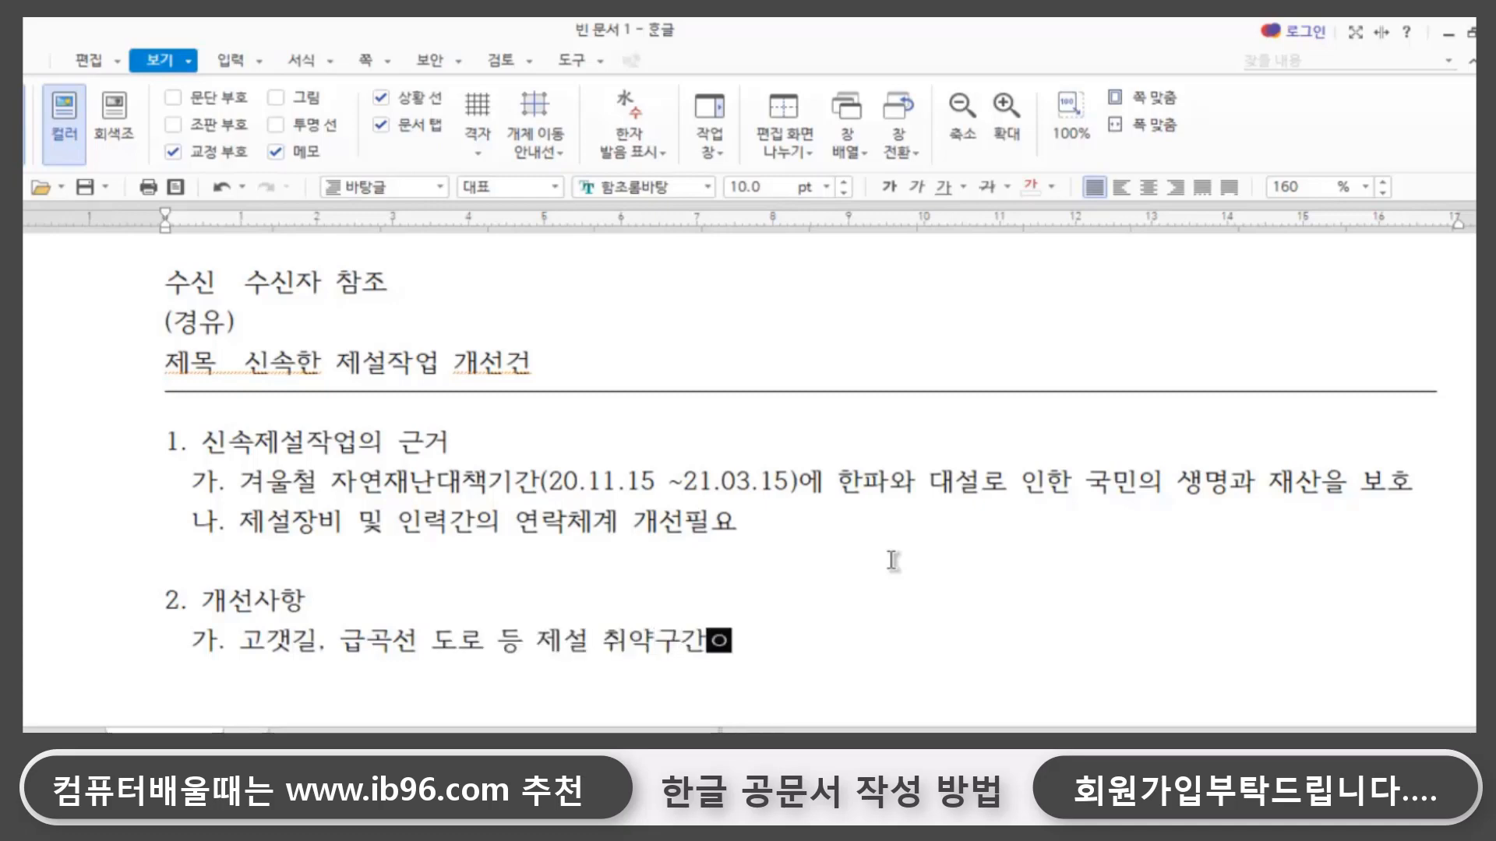
pyautogui.write('험도에 따라 ')
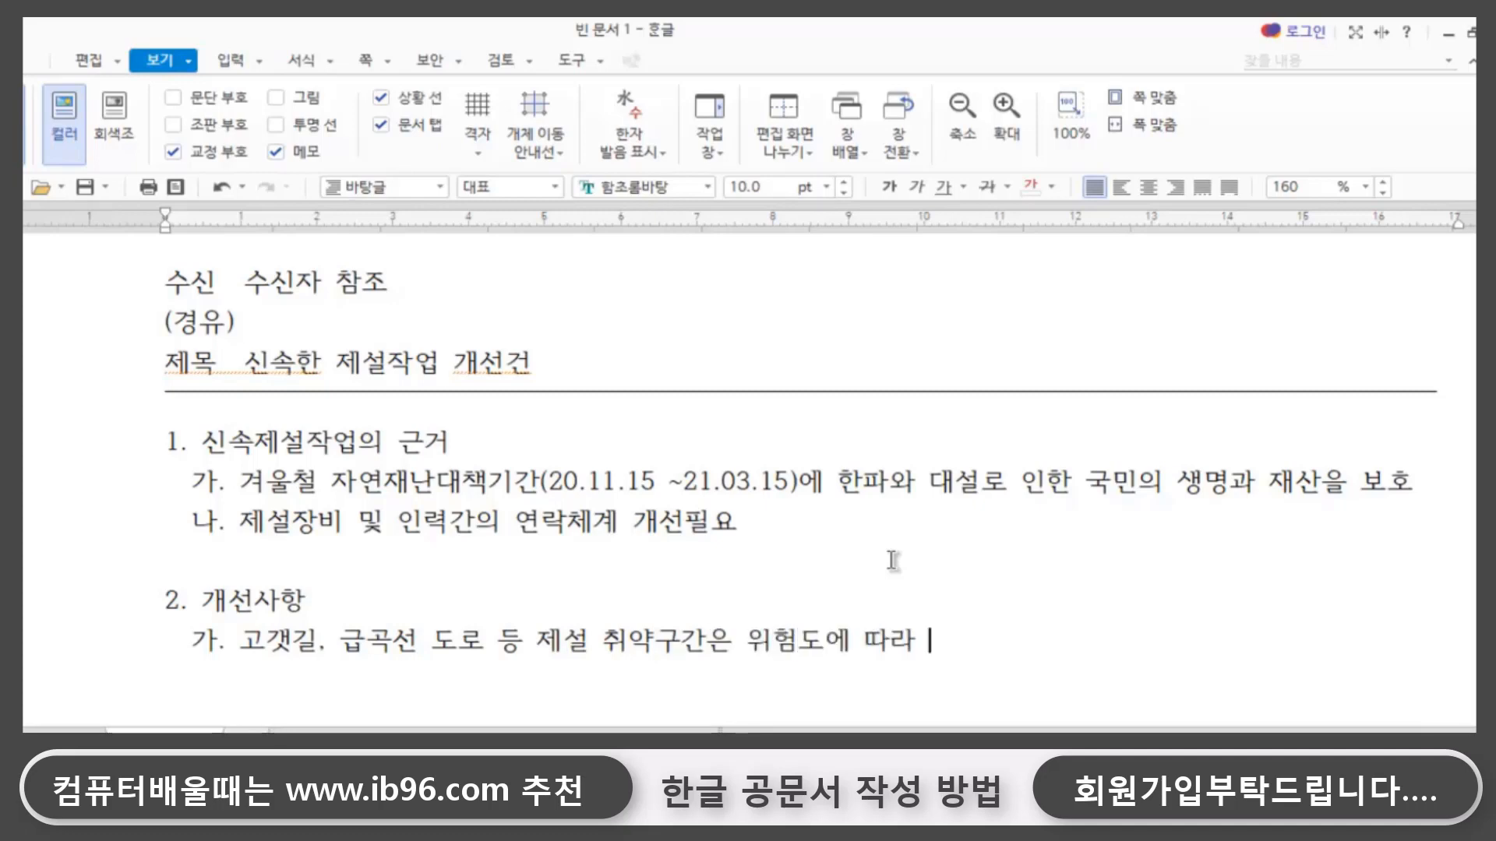
pyautogui.write('등급화')
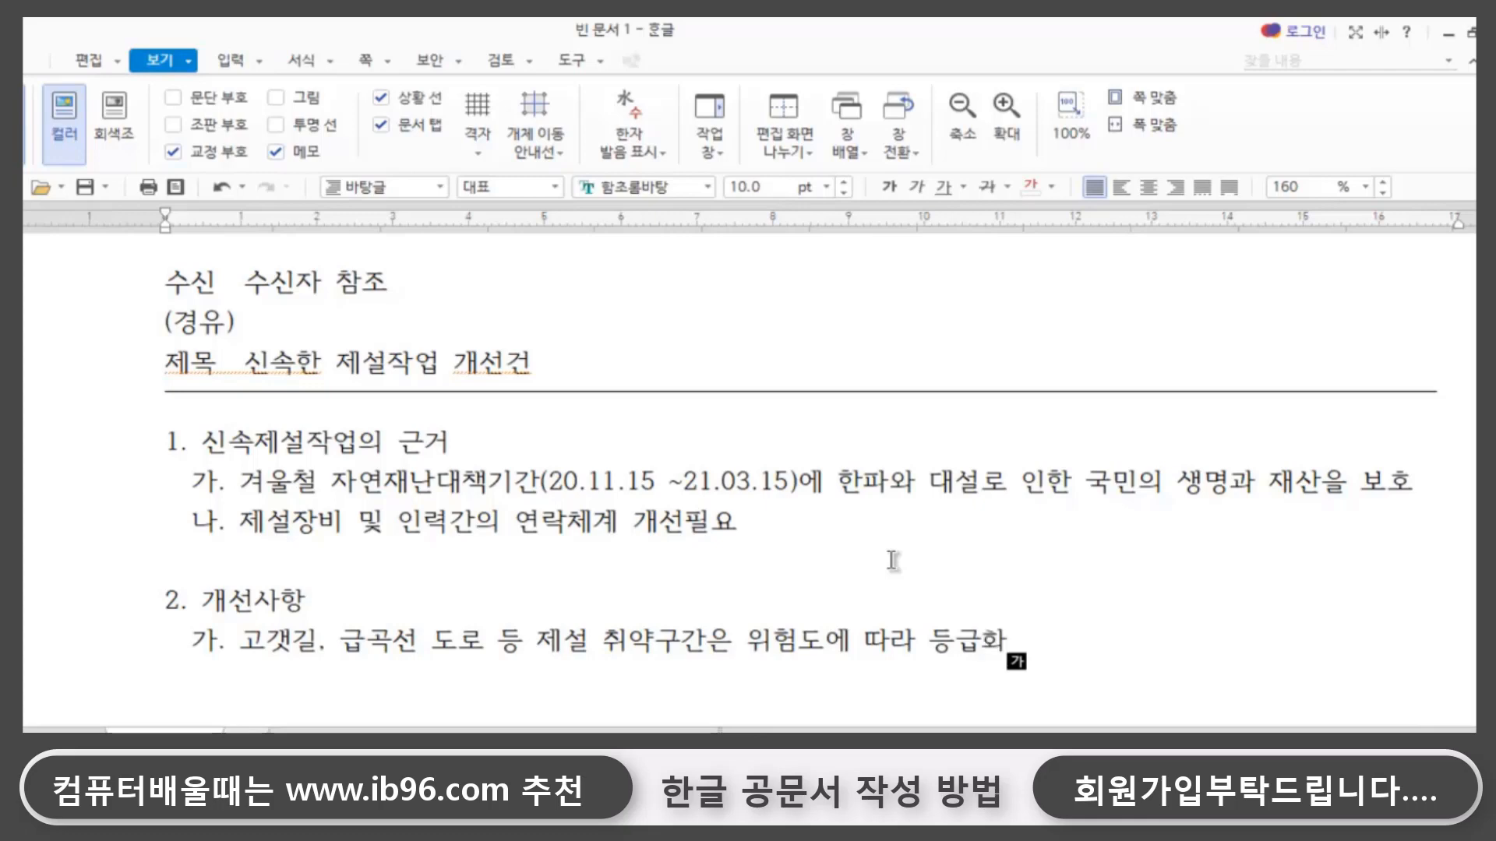
# - Under sub-item 가. of 개선사항, add the further indented entry 1) 1~3등급까지 세분화하여 제설대책 추진
pyautogui.press('Return')
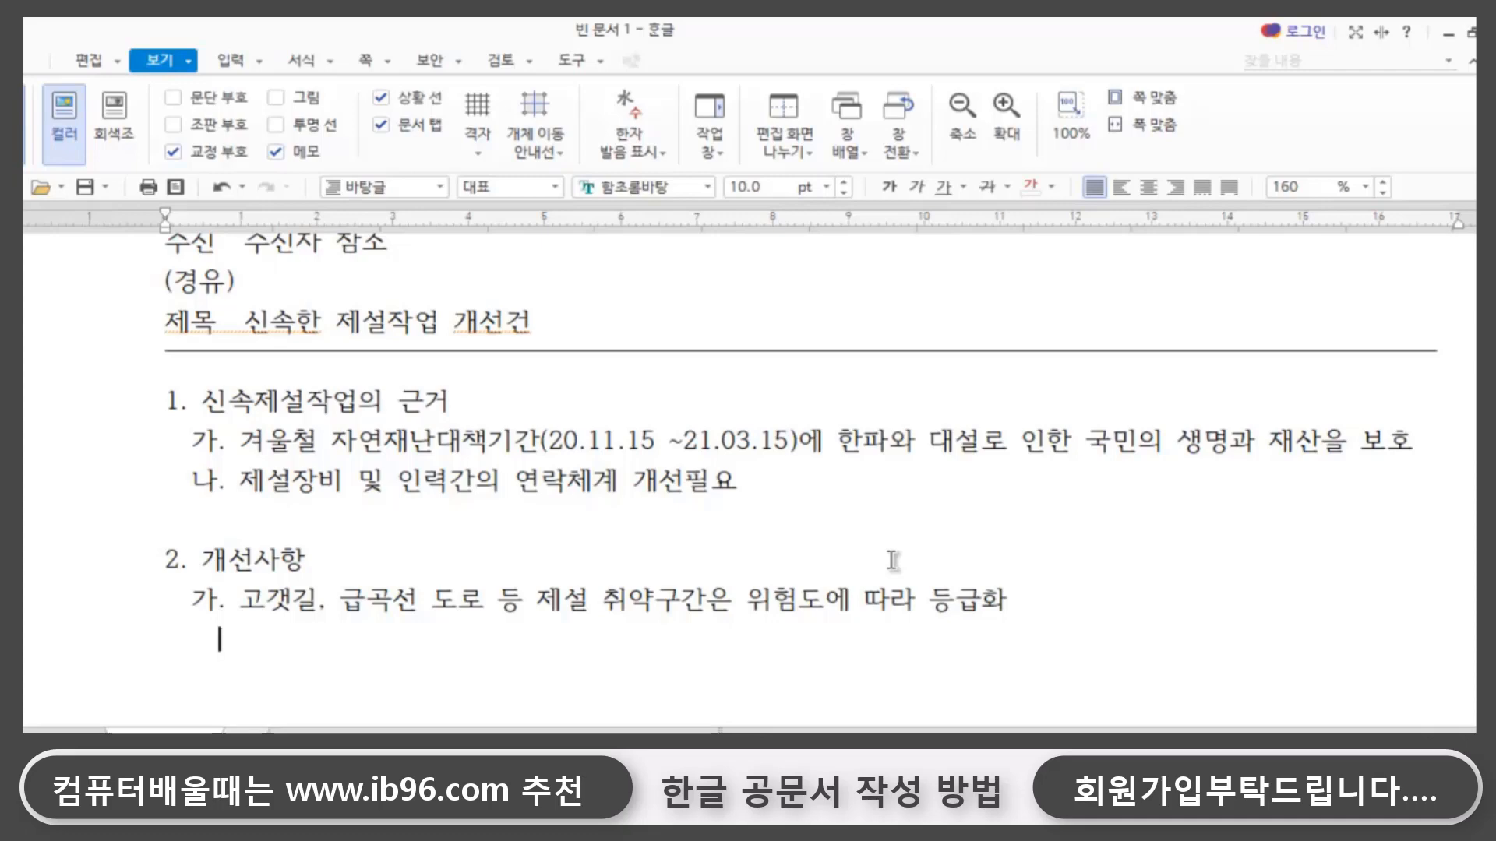
pyautogui.write('1')
pyautogui.write(')')
pyautogui.write(' 1')
pyautogui.write('~3등그')
pyautogui.write('ㅇㄲ')
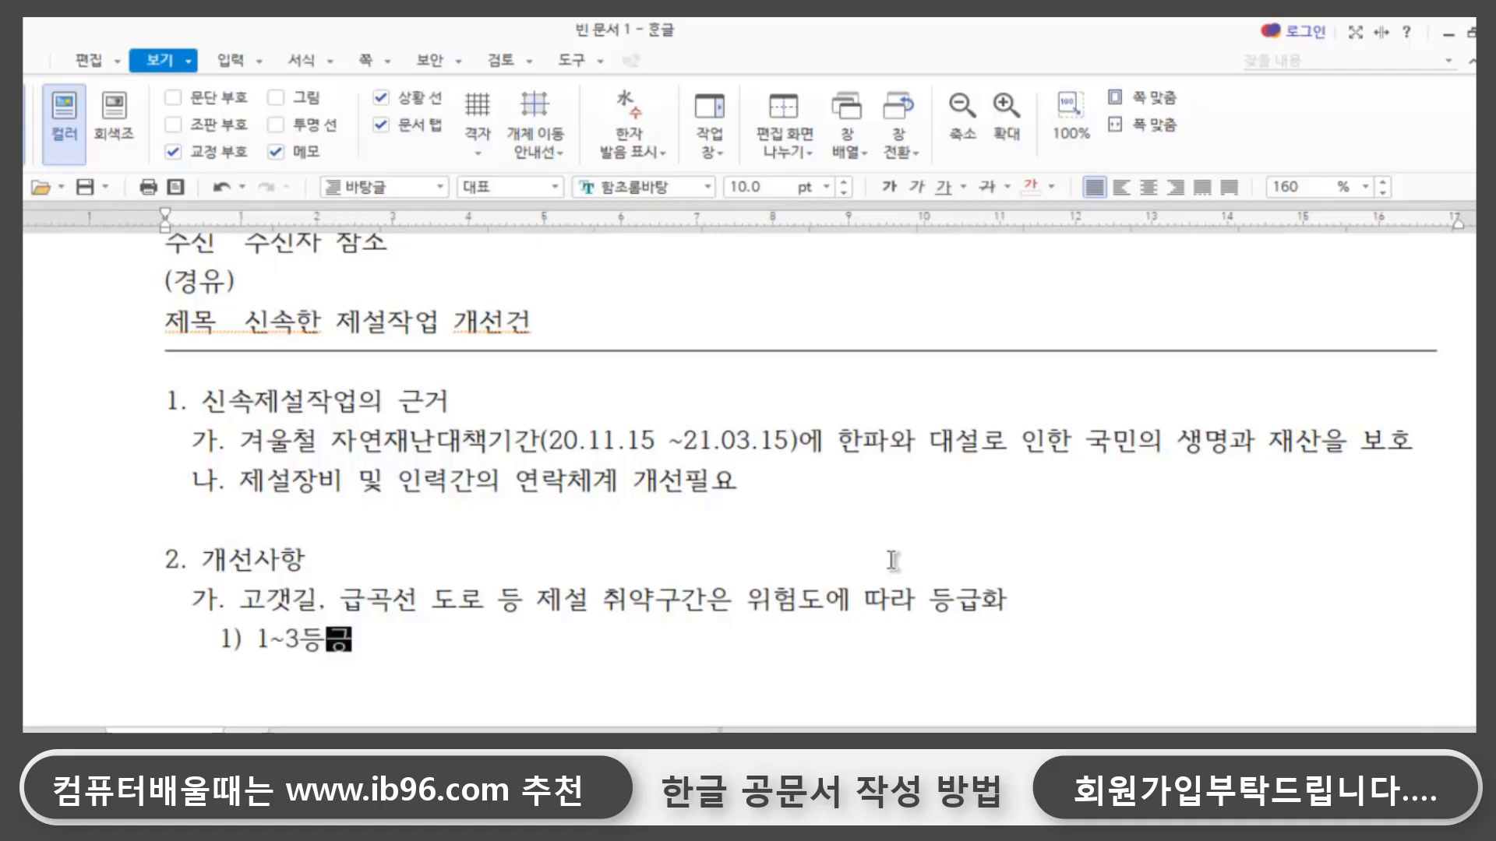
pyautogui.press('BackSpace')
pyautogui.press('BackSpace')
pyautogui.write('ㄱㅡㅂ까지 ')
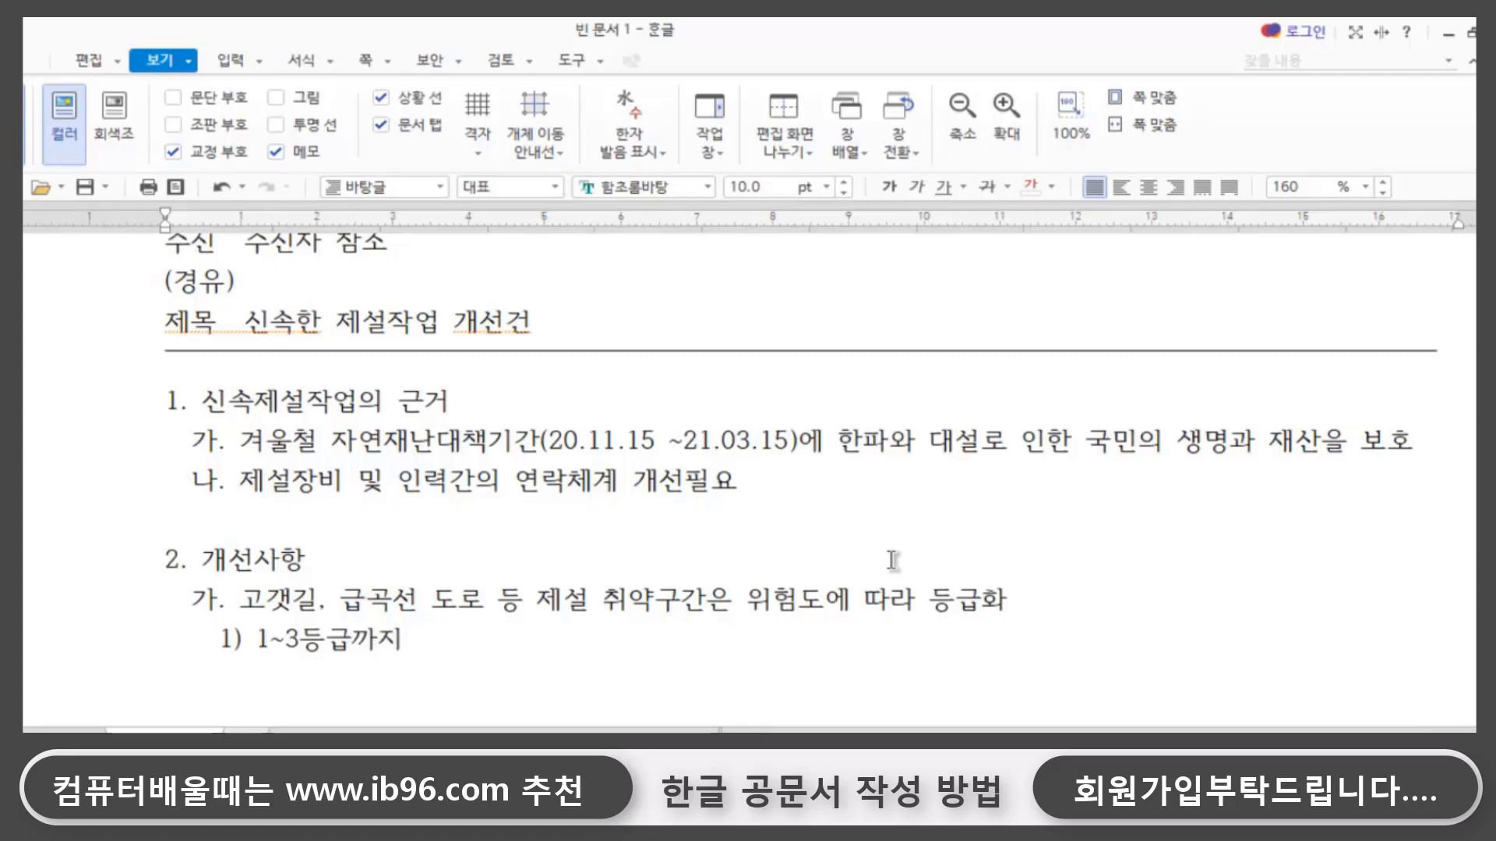
pyautogui.write('세분화하여')
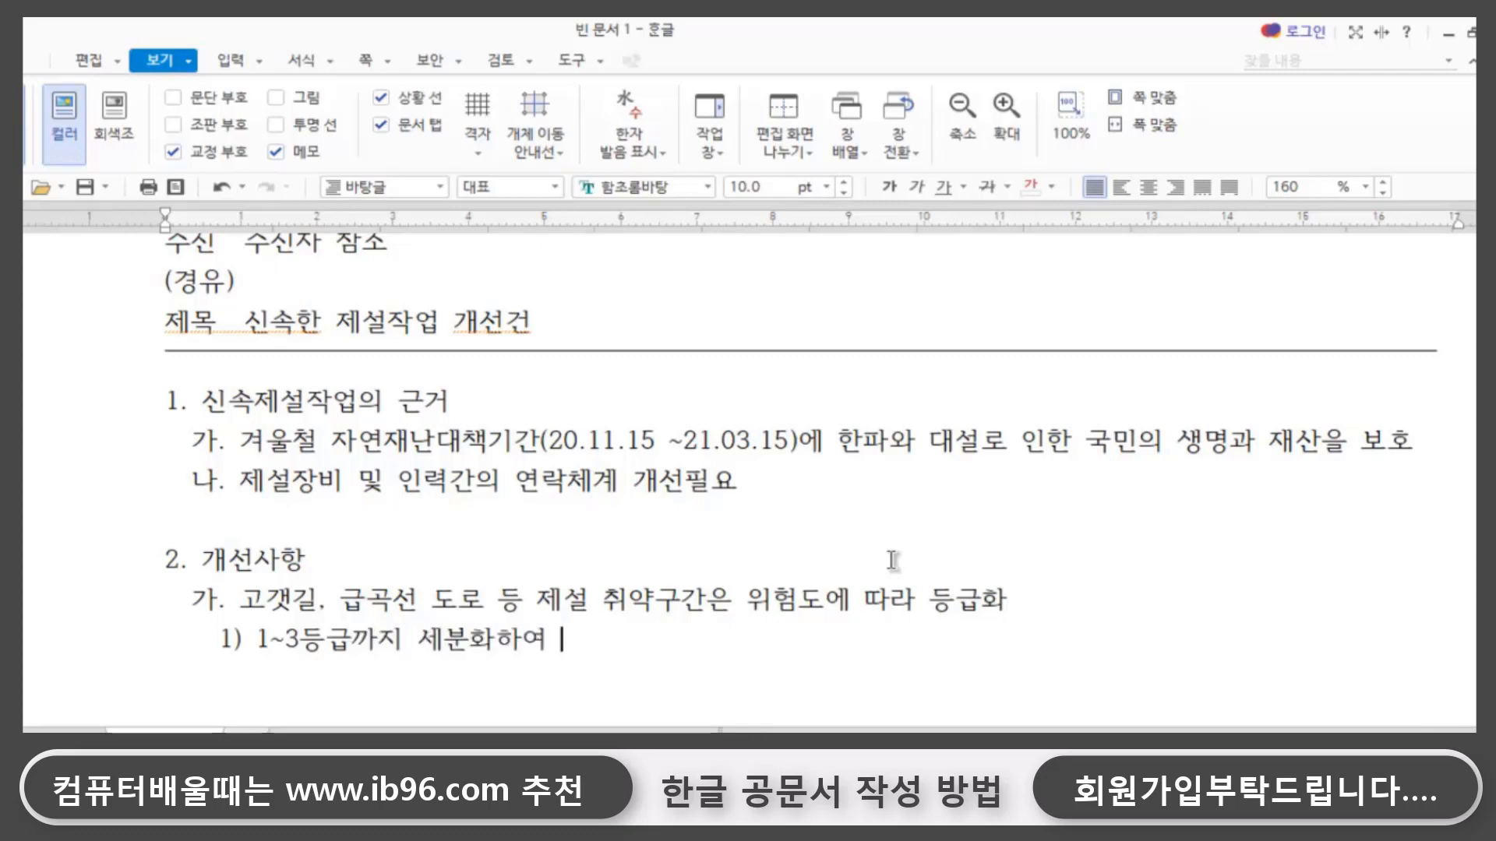
pyautogui.write(' 제설대책')
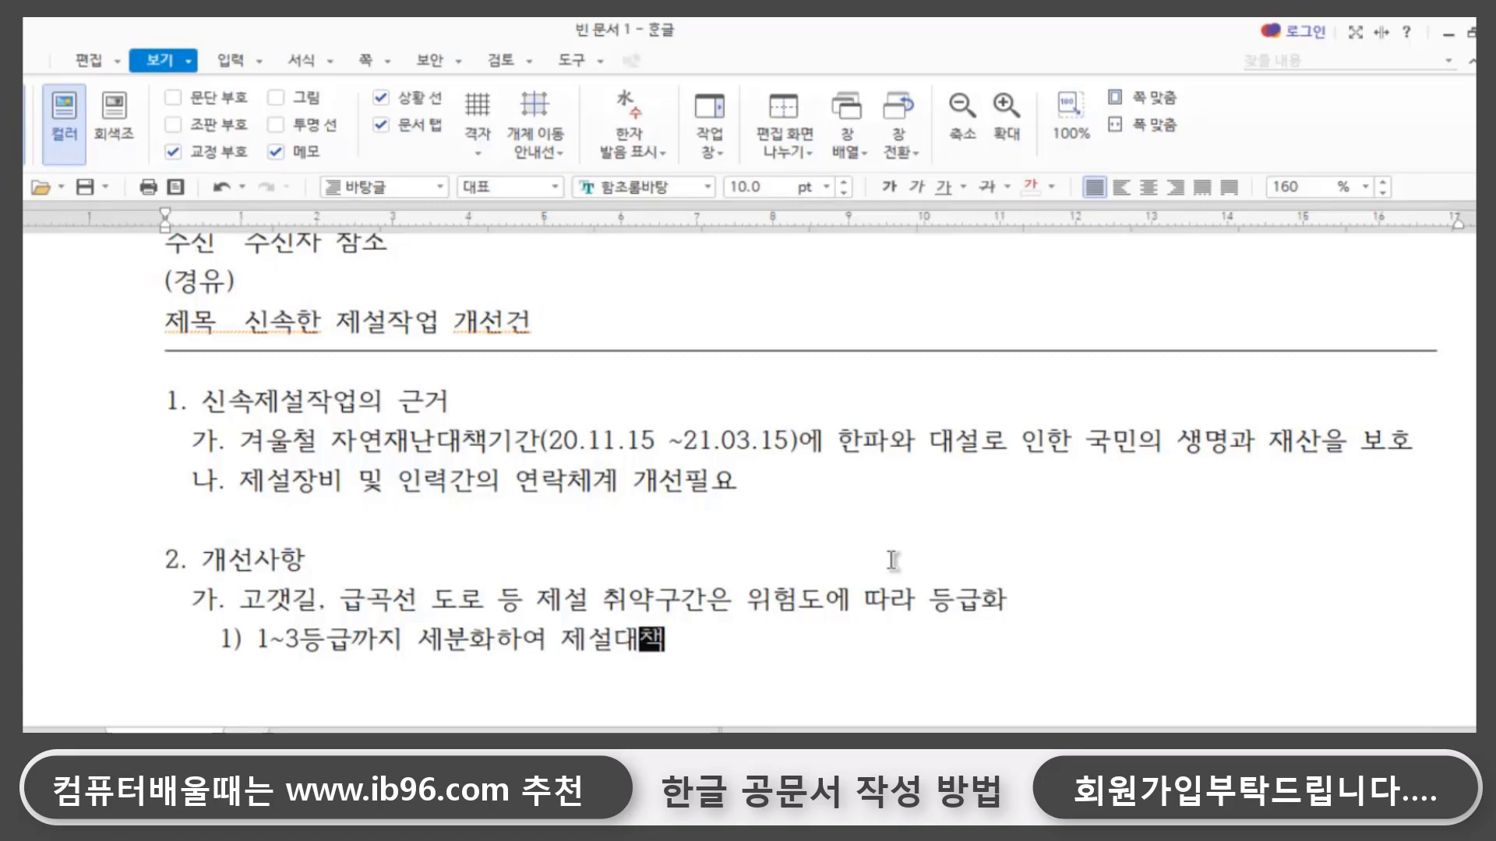
pyautogui.write(' 추진')
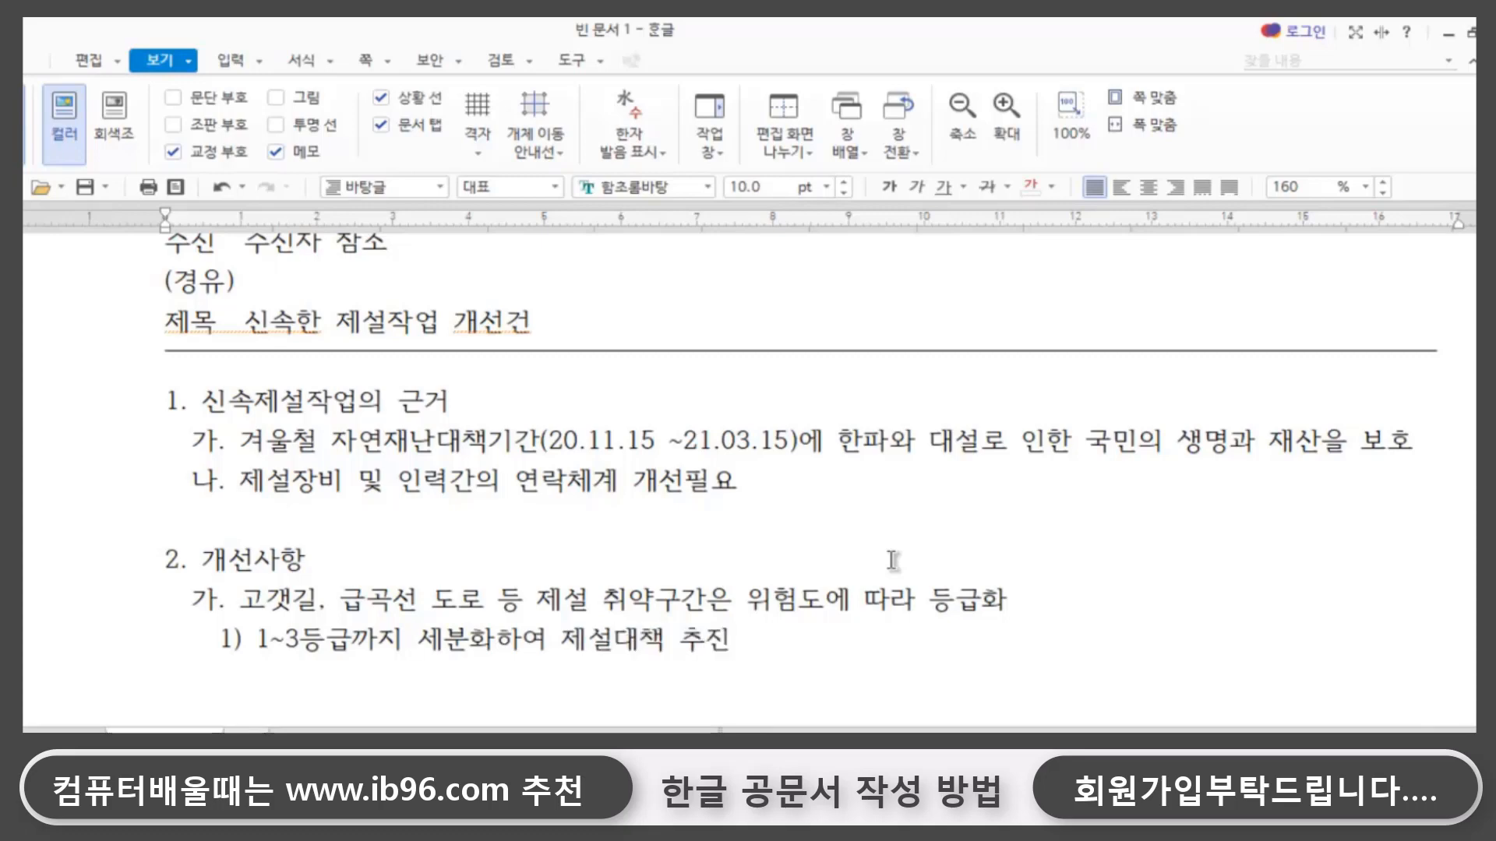
# - Below entry 1), add the aligned entry 2) 1등급 구간은 3cm이상 적설 예상 시 전담차량을 우선배치
pyautogui.press('Return')
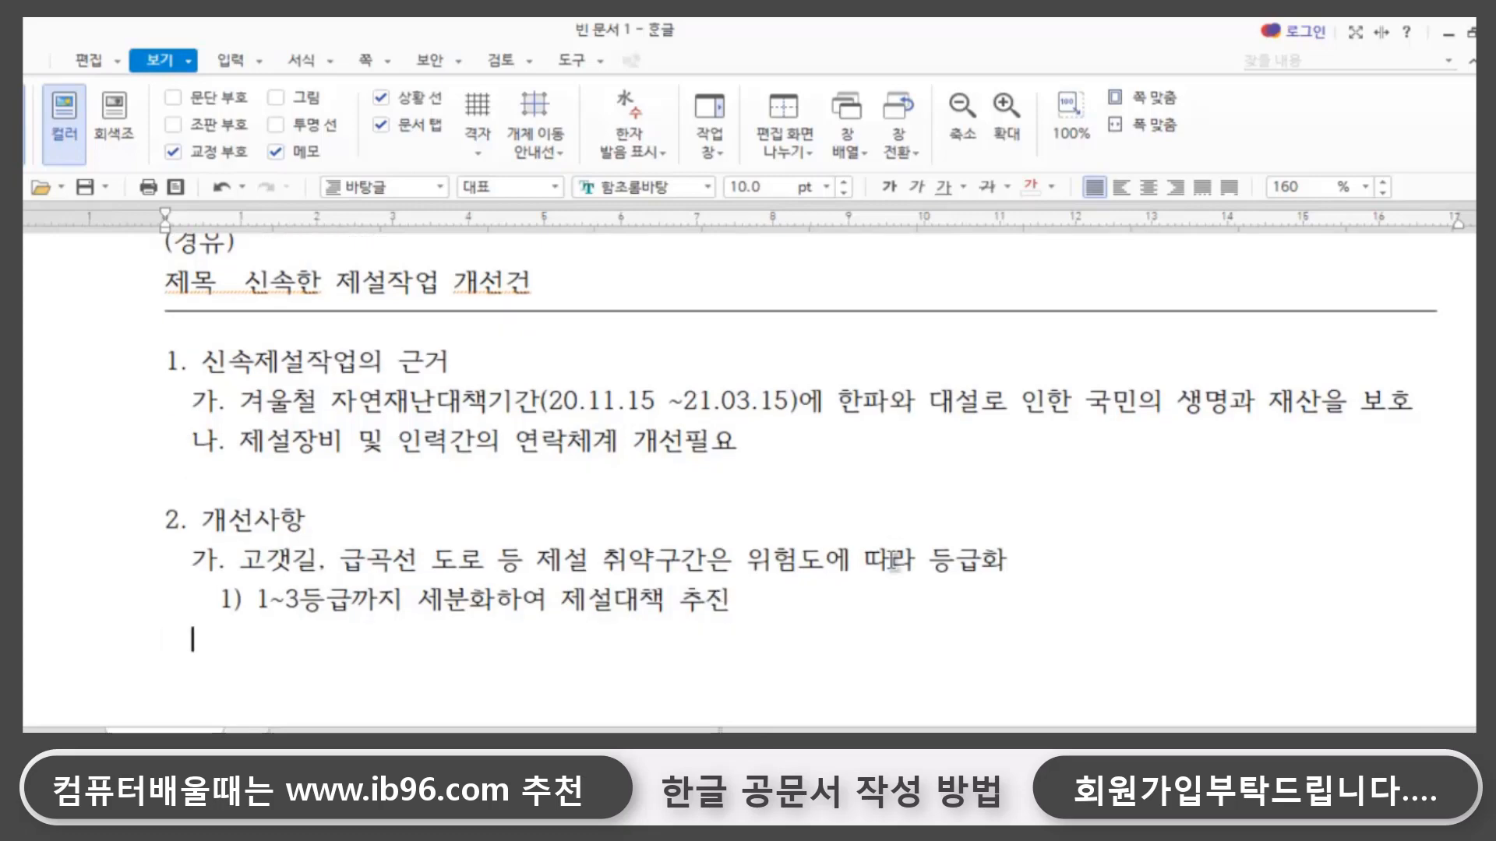
pyautogui.write('2) 1')
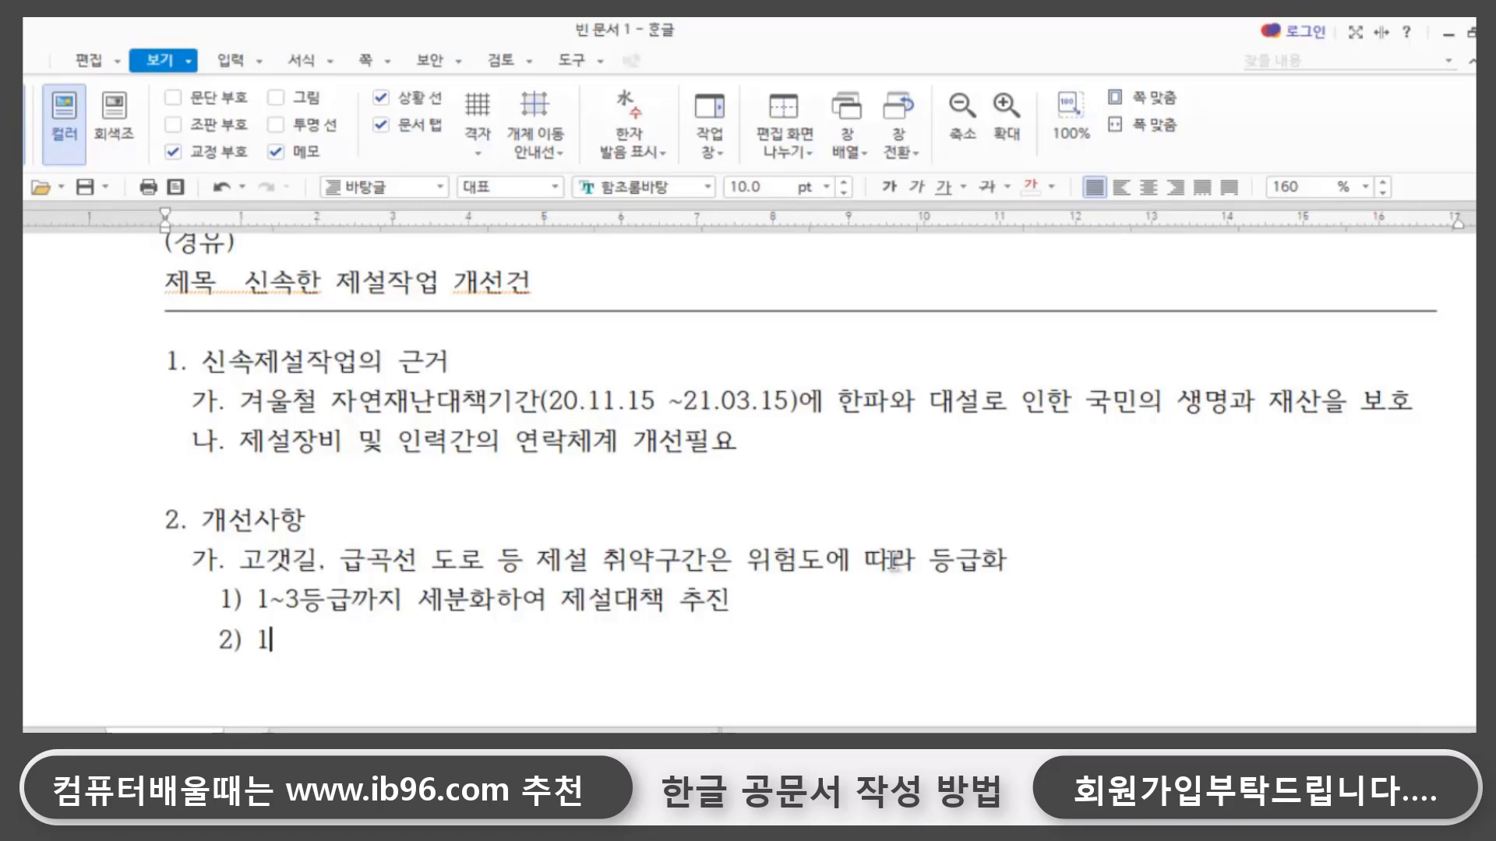
pyautogui.write('등급 국')
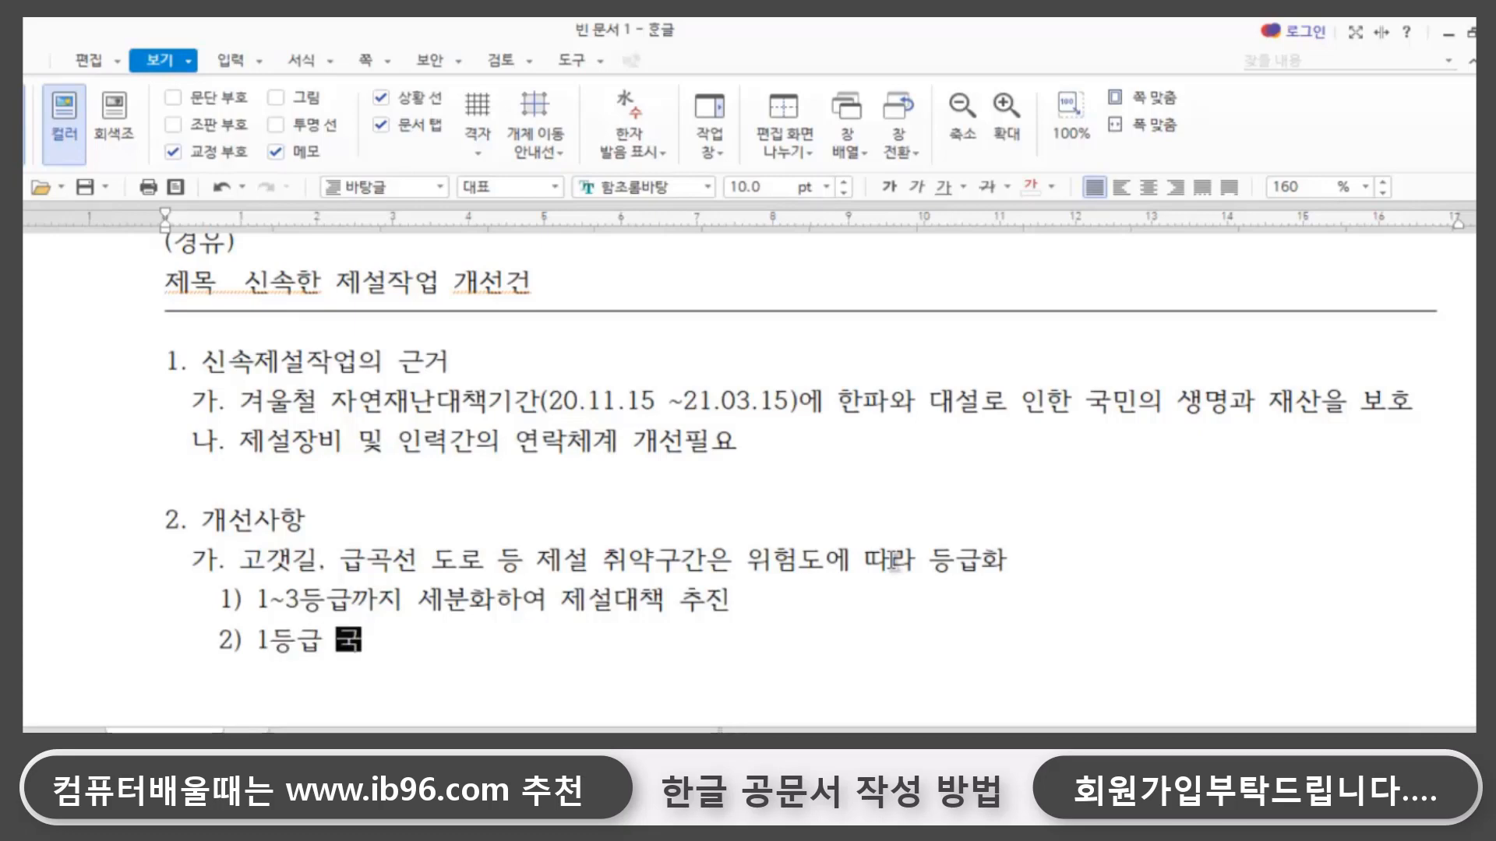
pyautogui.write('간은 ')
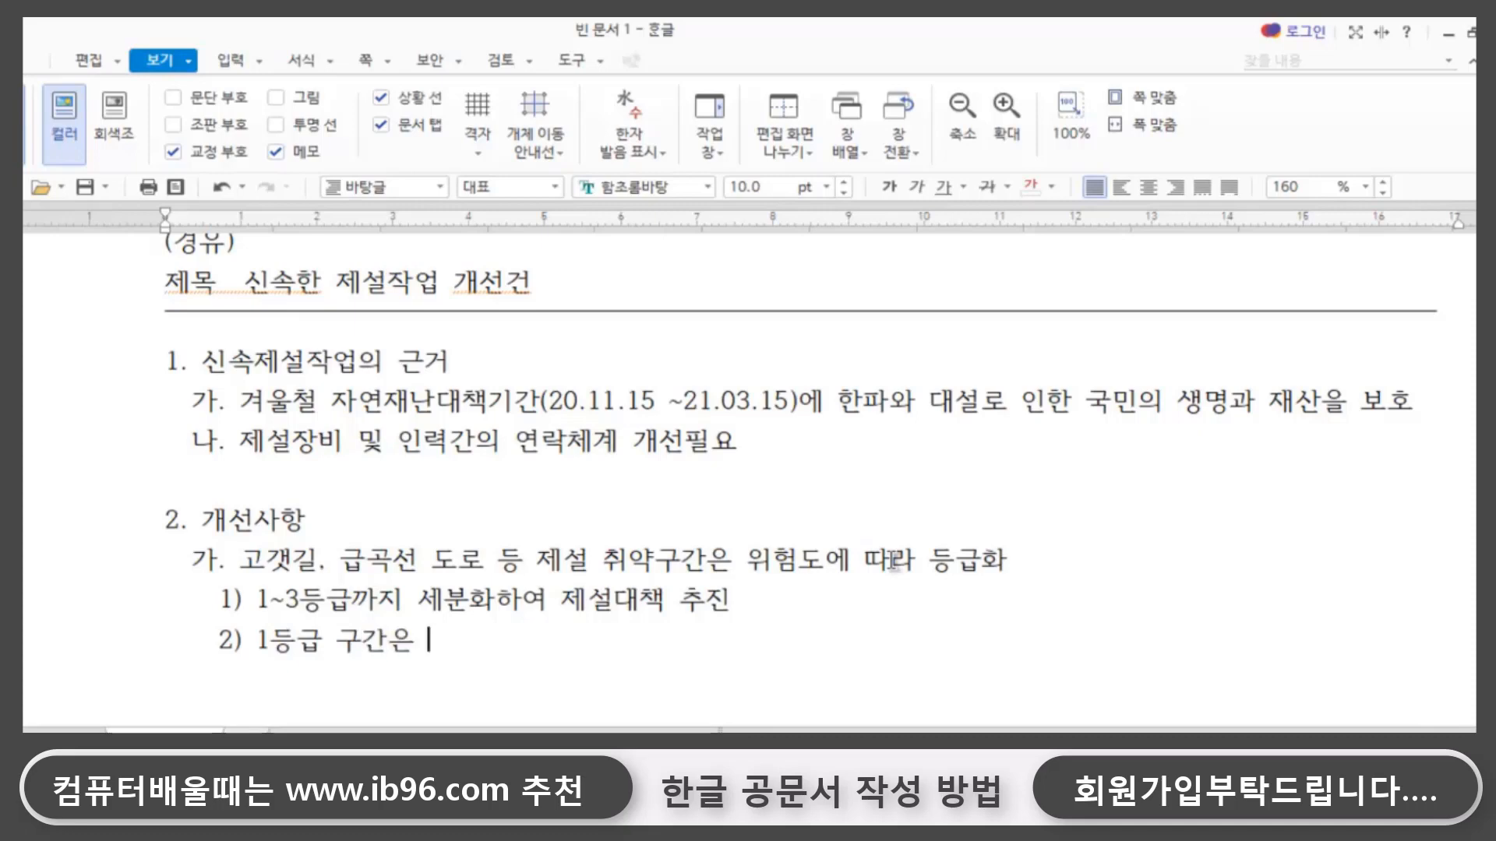
pyautogui.write('3cm이상 ㅈ')
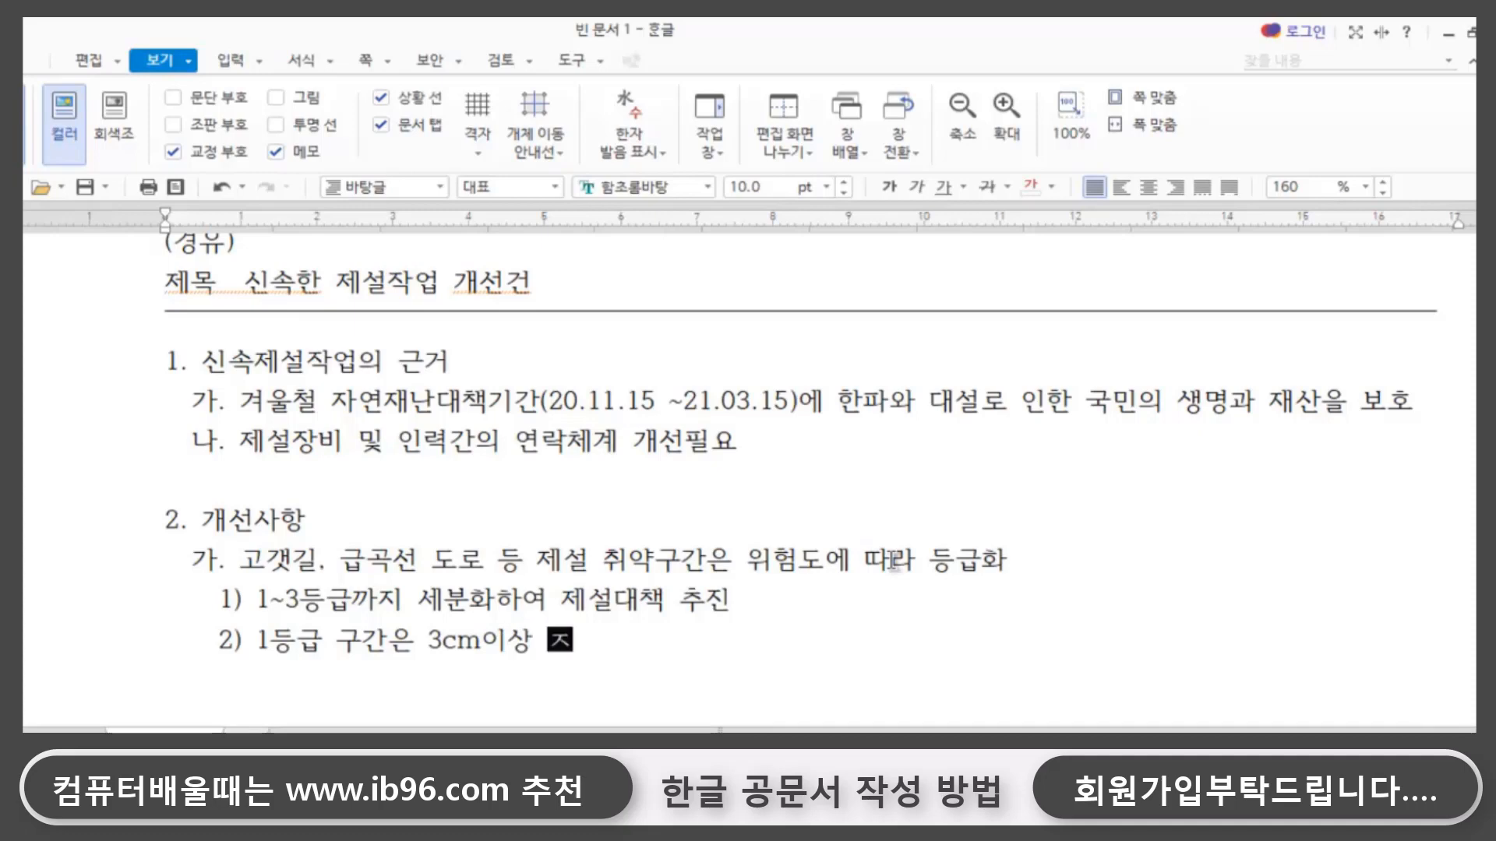
pyautogui.write('ㅓㄱ설 예상 시')
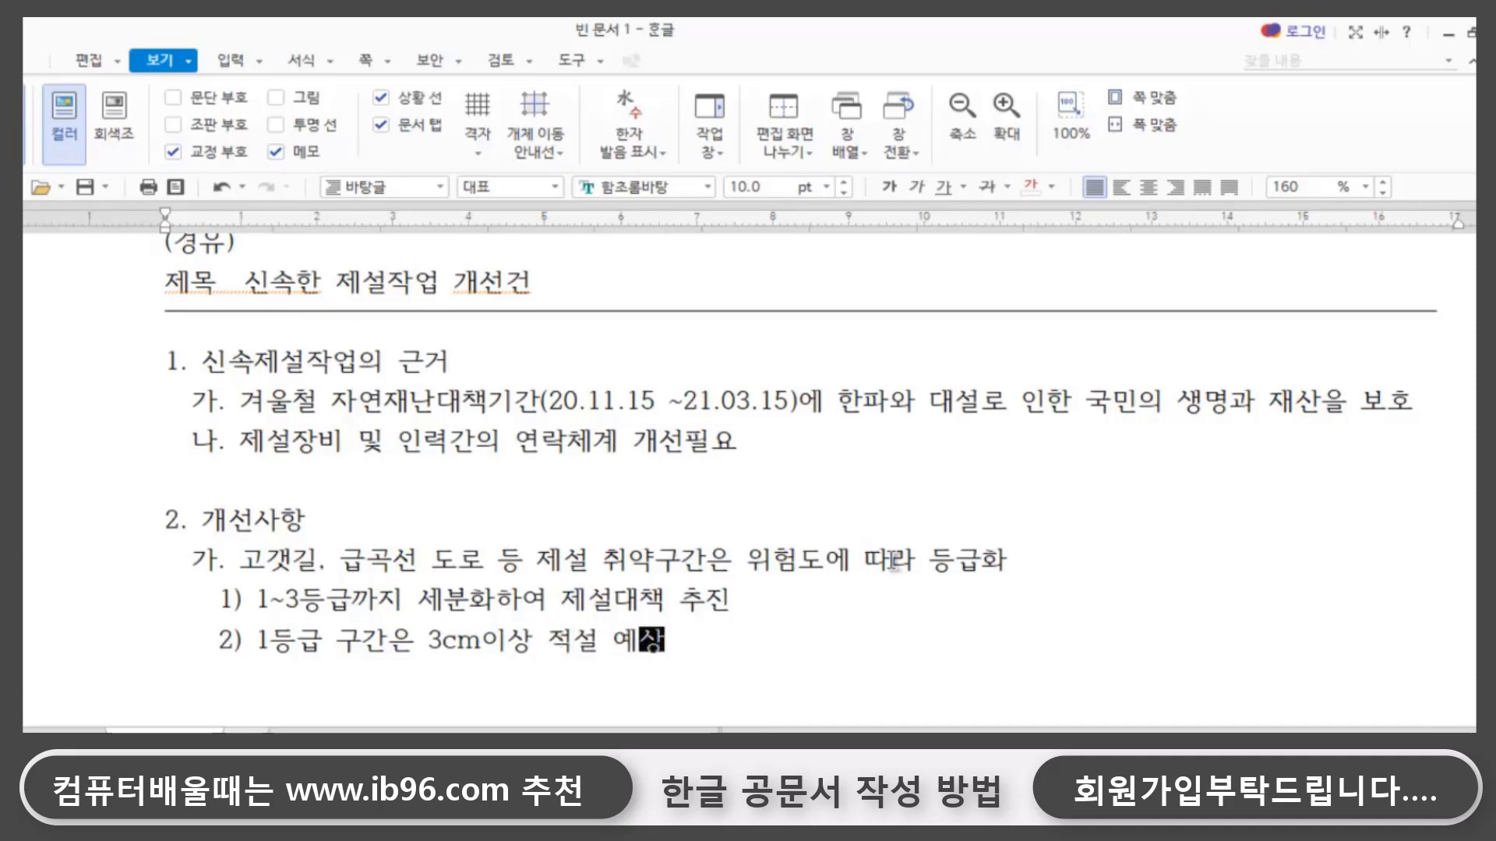
pyautogui.write(' 전담차')
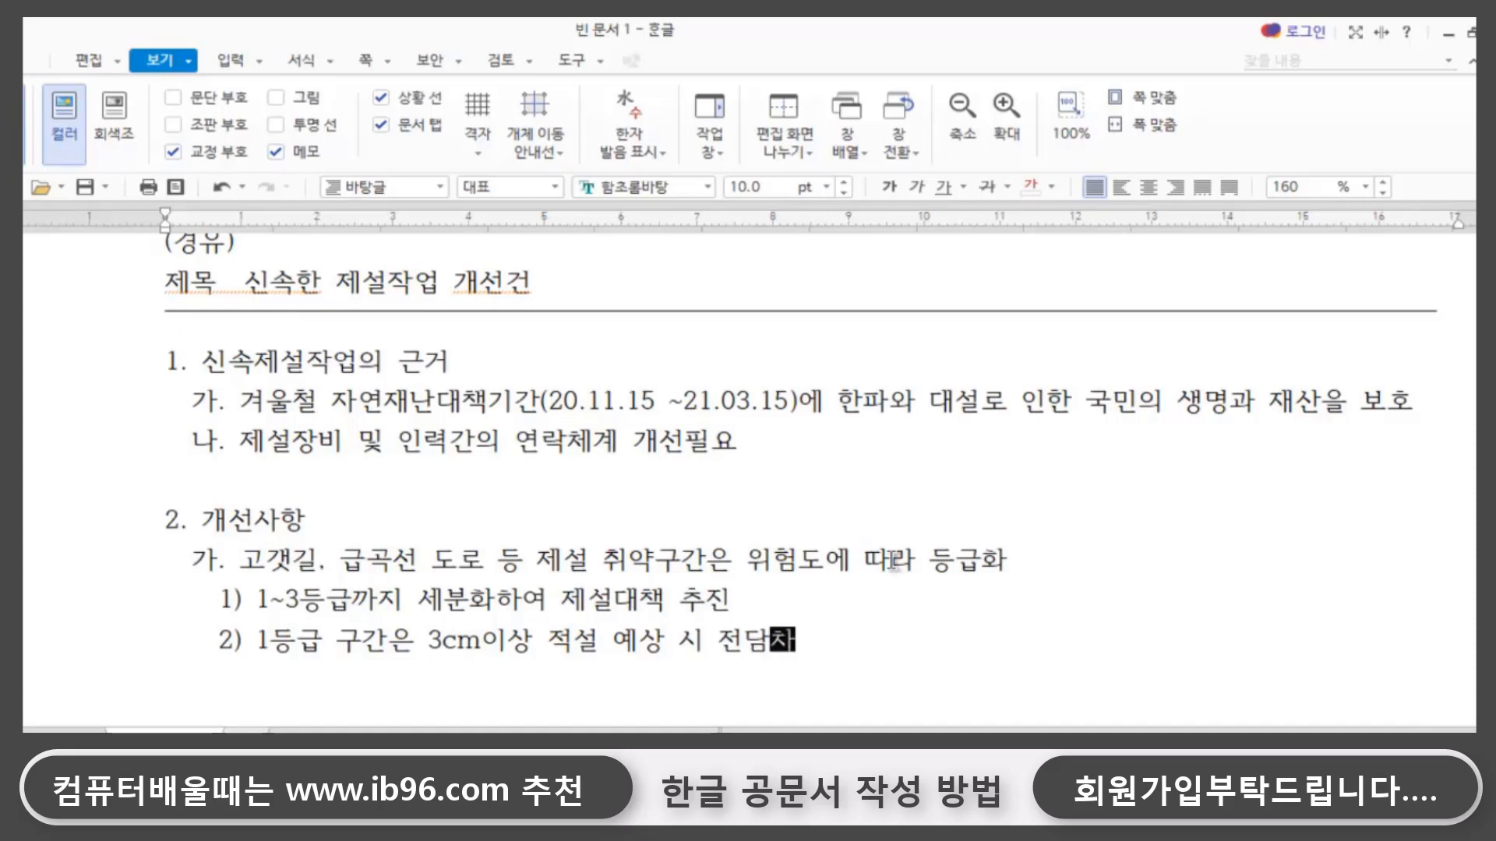
pyautogui.write('량ㅇㅡㄹ 우선배치')
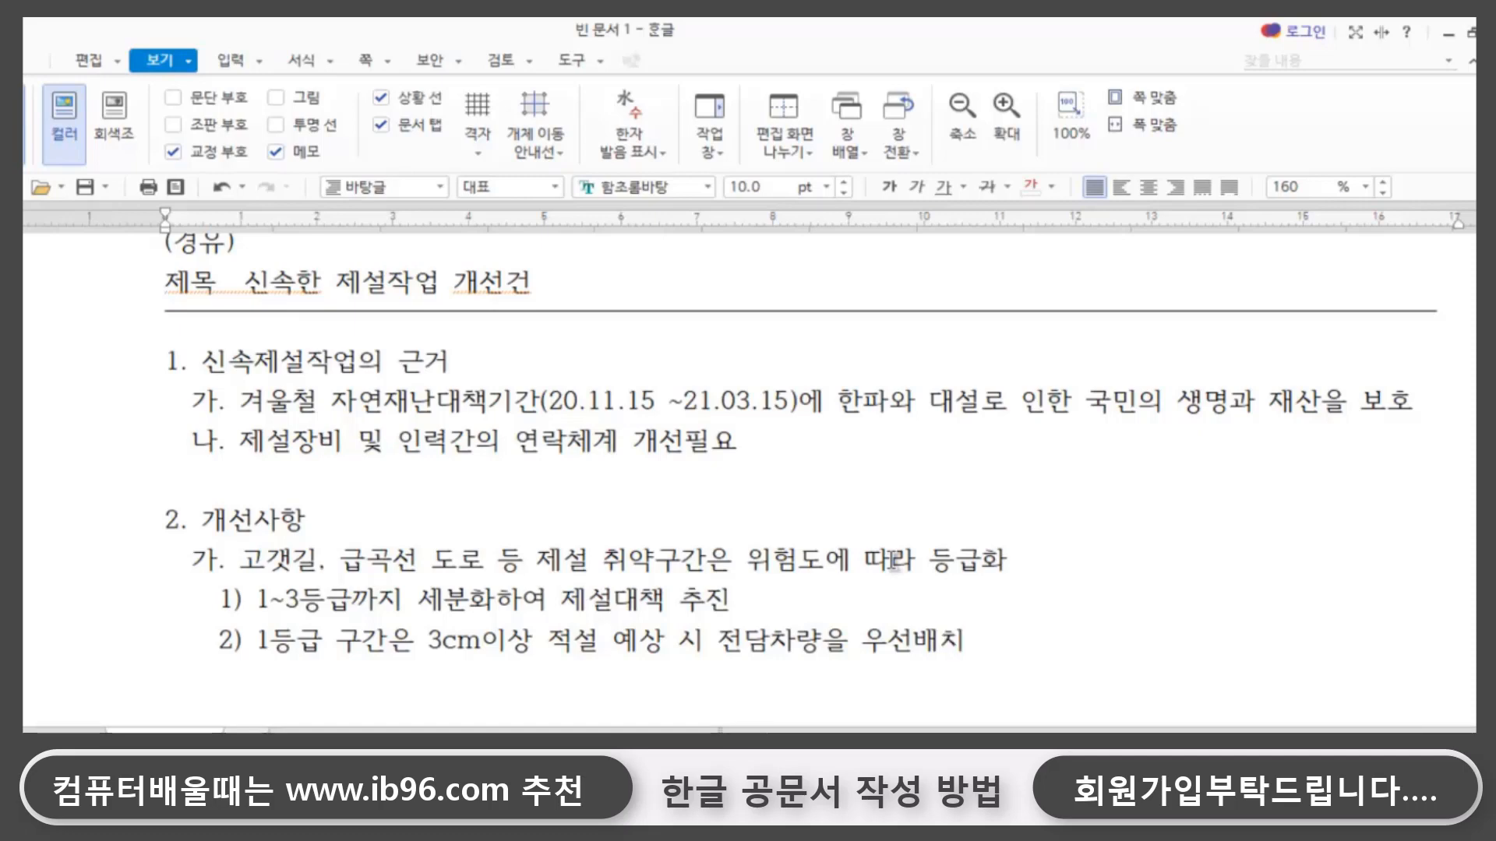
# - Below entry 2), start the sub-item 나. of 개선사항 with 교통사고, aligned with sub-item 가
pyautogui.scroll(-1, 893, 561)
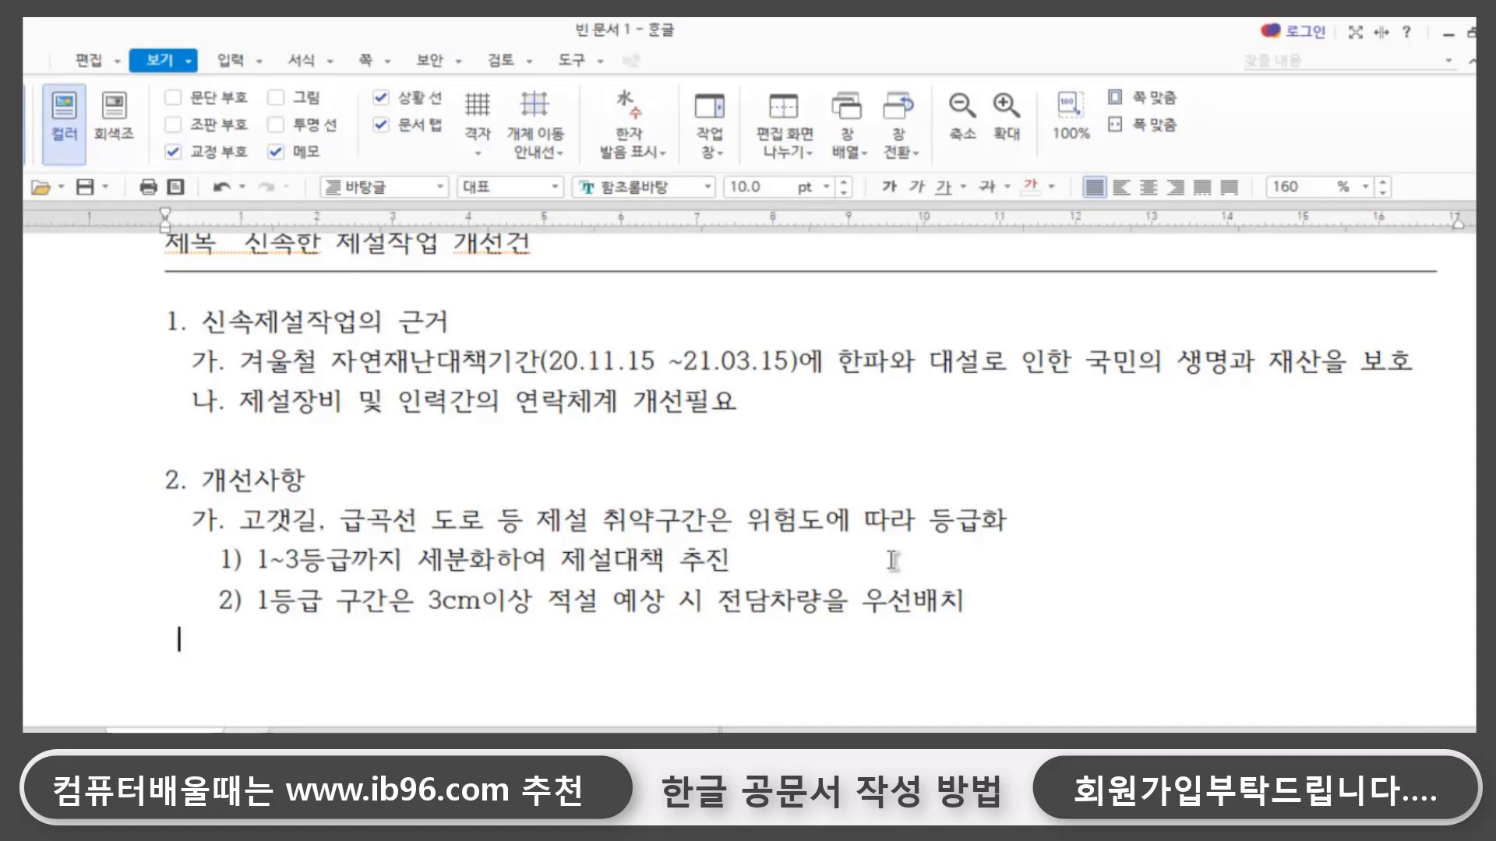
pyautogui.write('나')
pyautogui.write('꽃등')
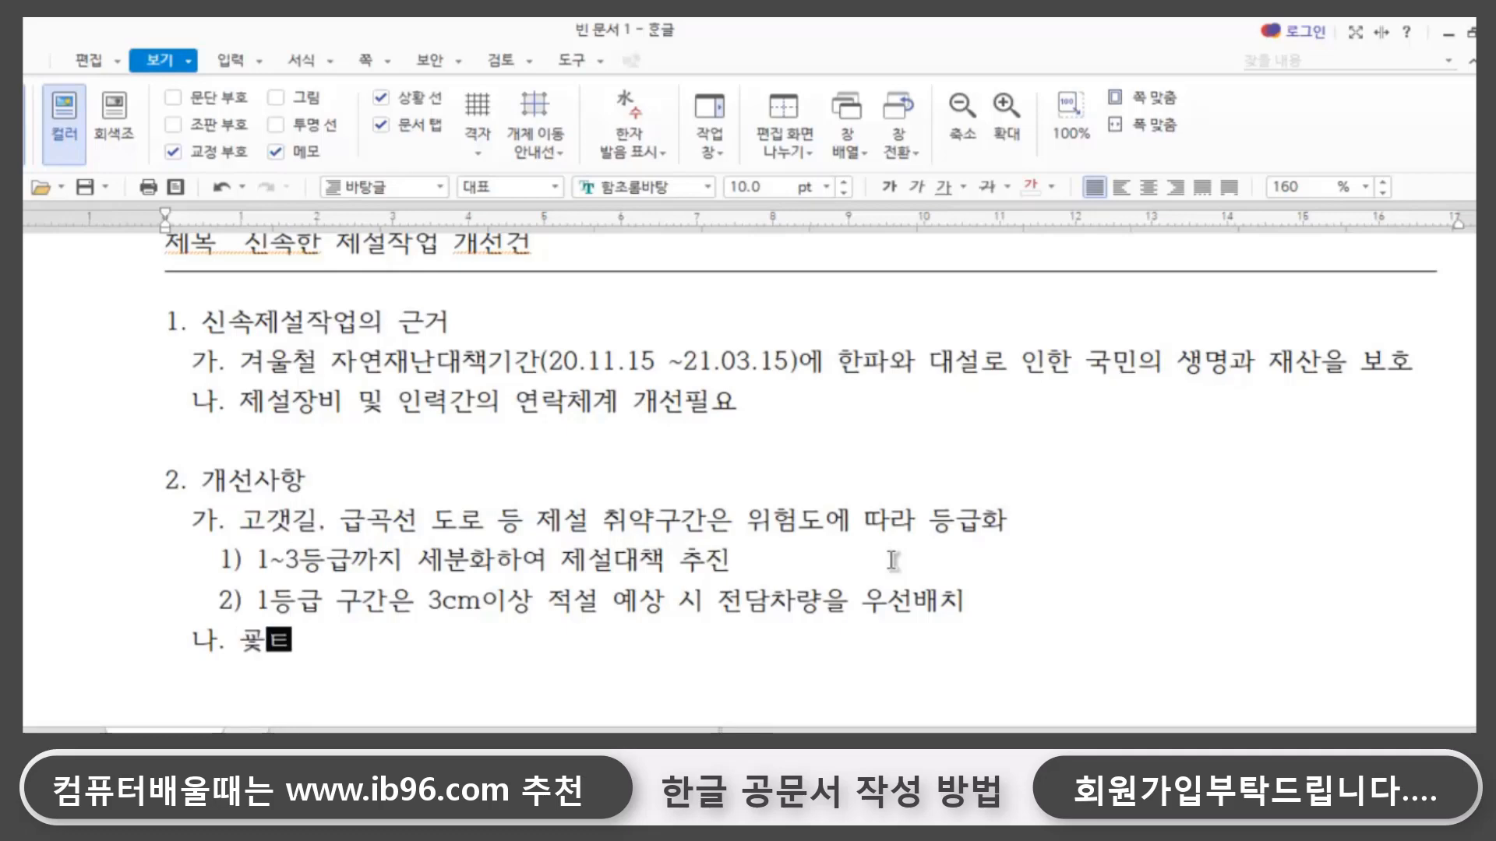
pyautogui.press('BackSpace')
pyautogui.press('BackSpace')
pyautogui.press('BackSpace')
pyautogui.press('BackSpace')
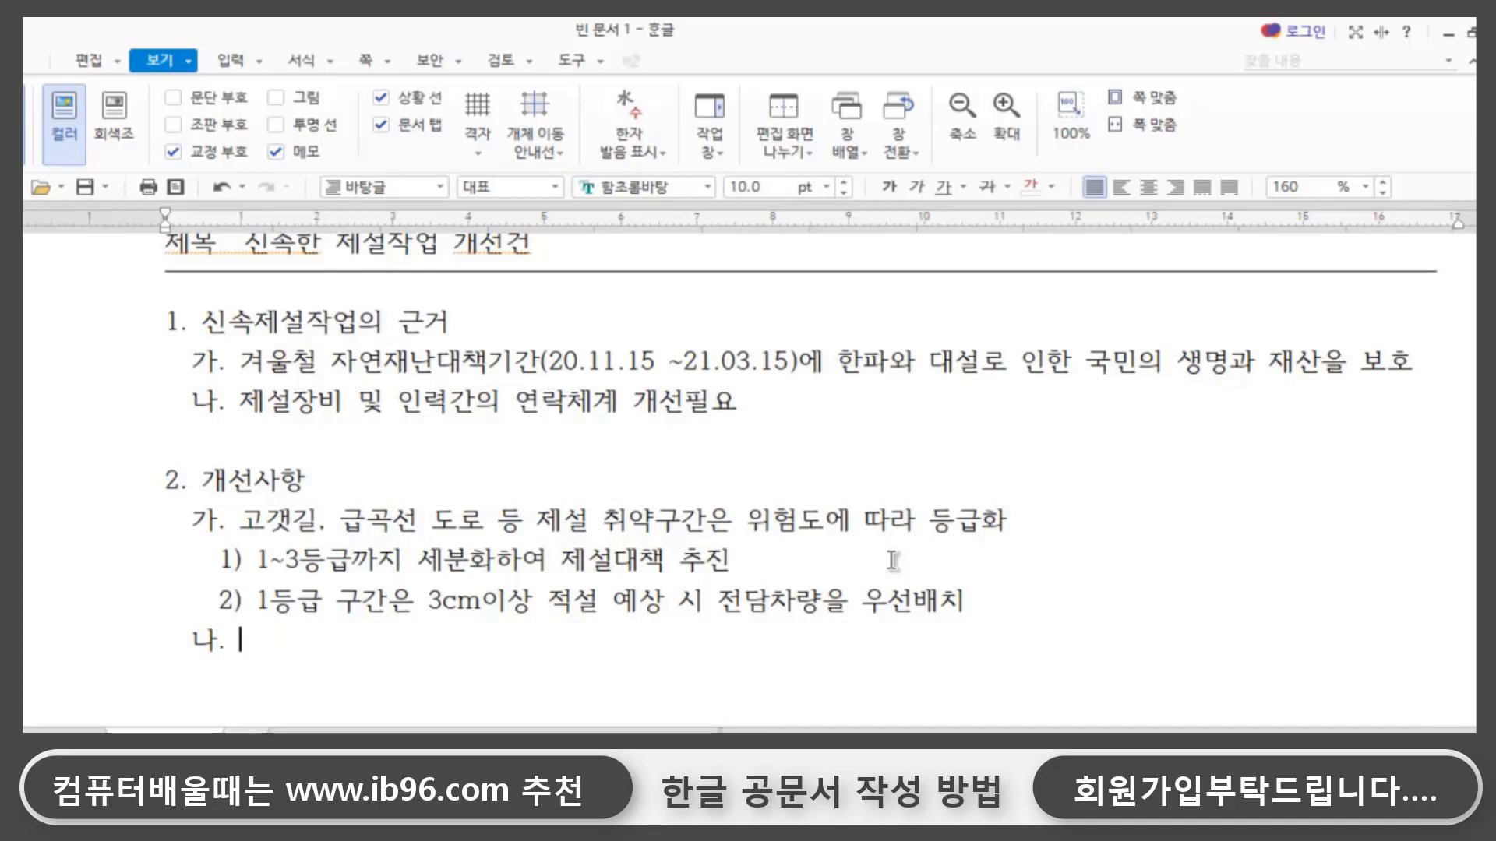
pyautogui.write('교통사고 빈ㅂ')
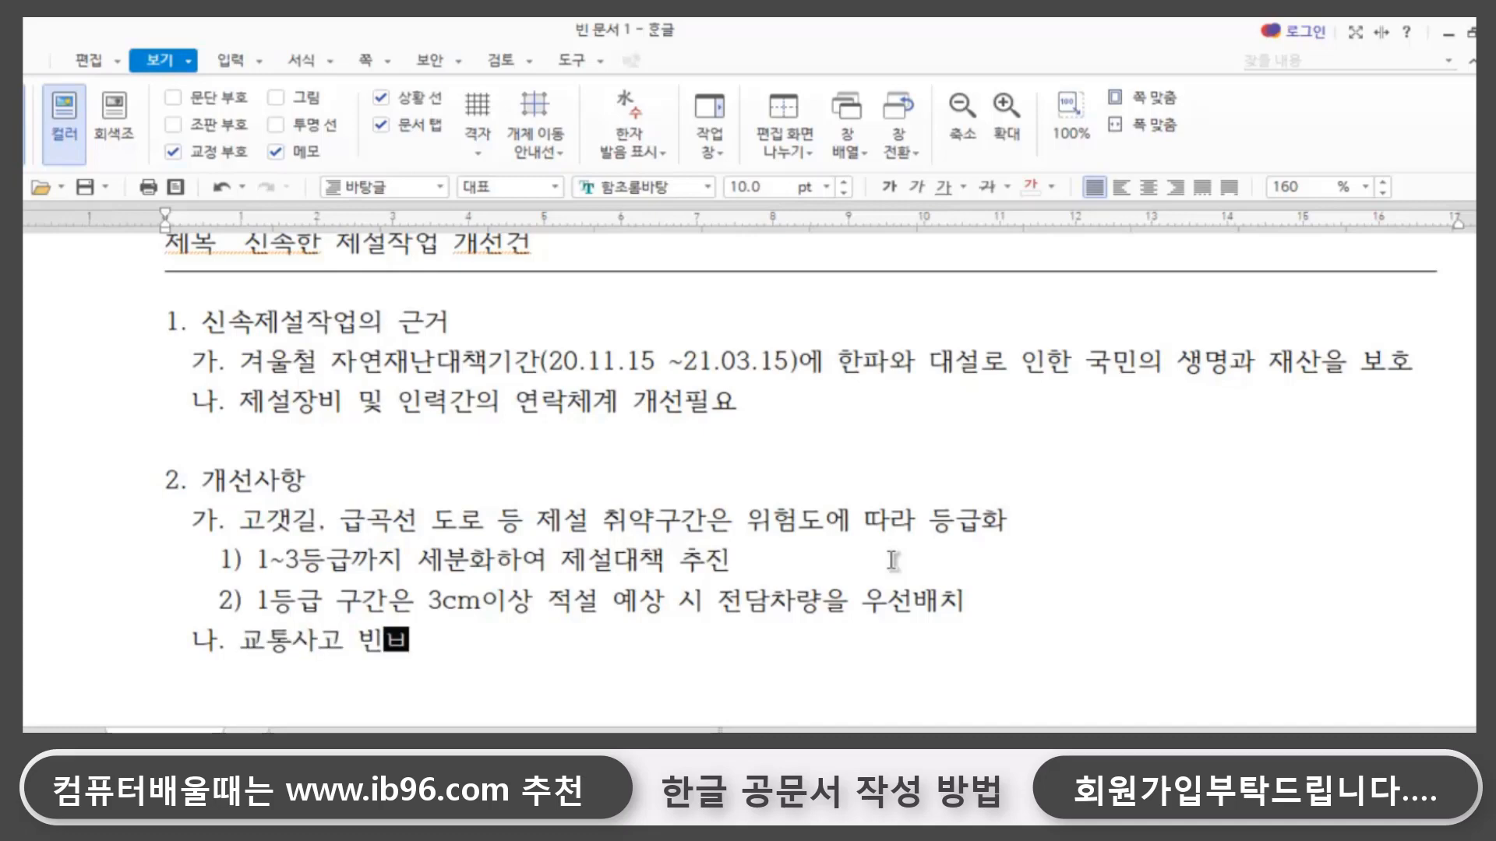
pyautogui.write('ㅣㄴ')
# - Continue sub-item 나. of 개선사항 after 교통사고 with 빈도가 높은 상습결빙구간
pyautogui.press('BackSpace')
pyautogui.press('BackSpace')
pyautogui.press('BackSpace')
pyautogui.write('e가')
pyautogui.press('BackSpace')
pyautogui.press('BackSpace')
pyautogui.press('BackSpace')
pyautogui.write('도가 높ㅇ')
pyautogui.write('ㅡㄴ 상설')
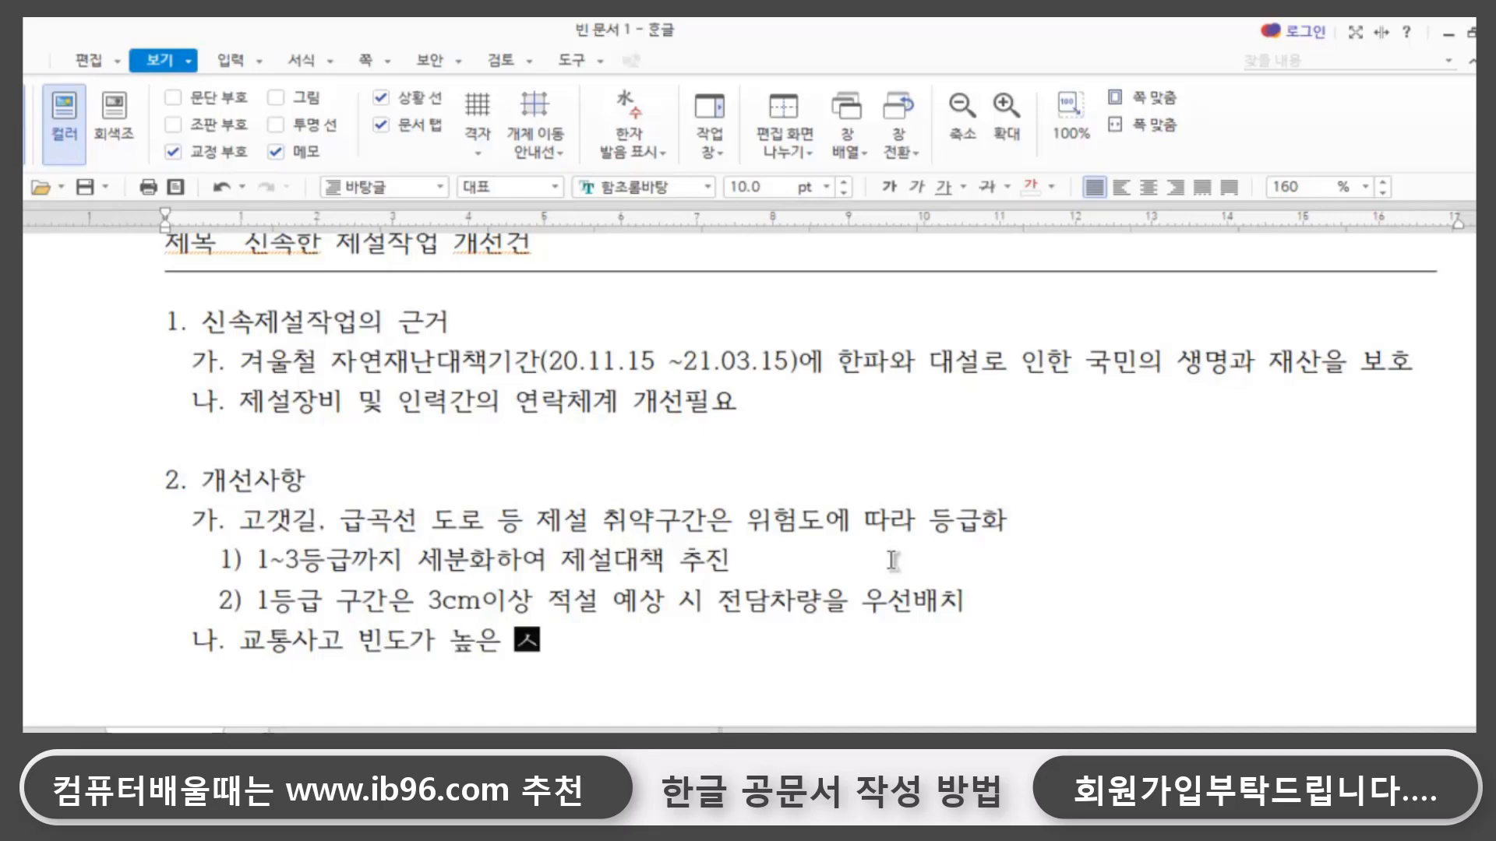
pyautogui.press('BackSpace')
pyautogui.write('ㅅㅡㅂㄱㅕ')
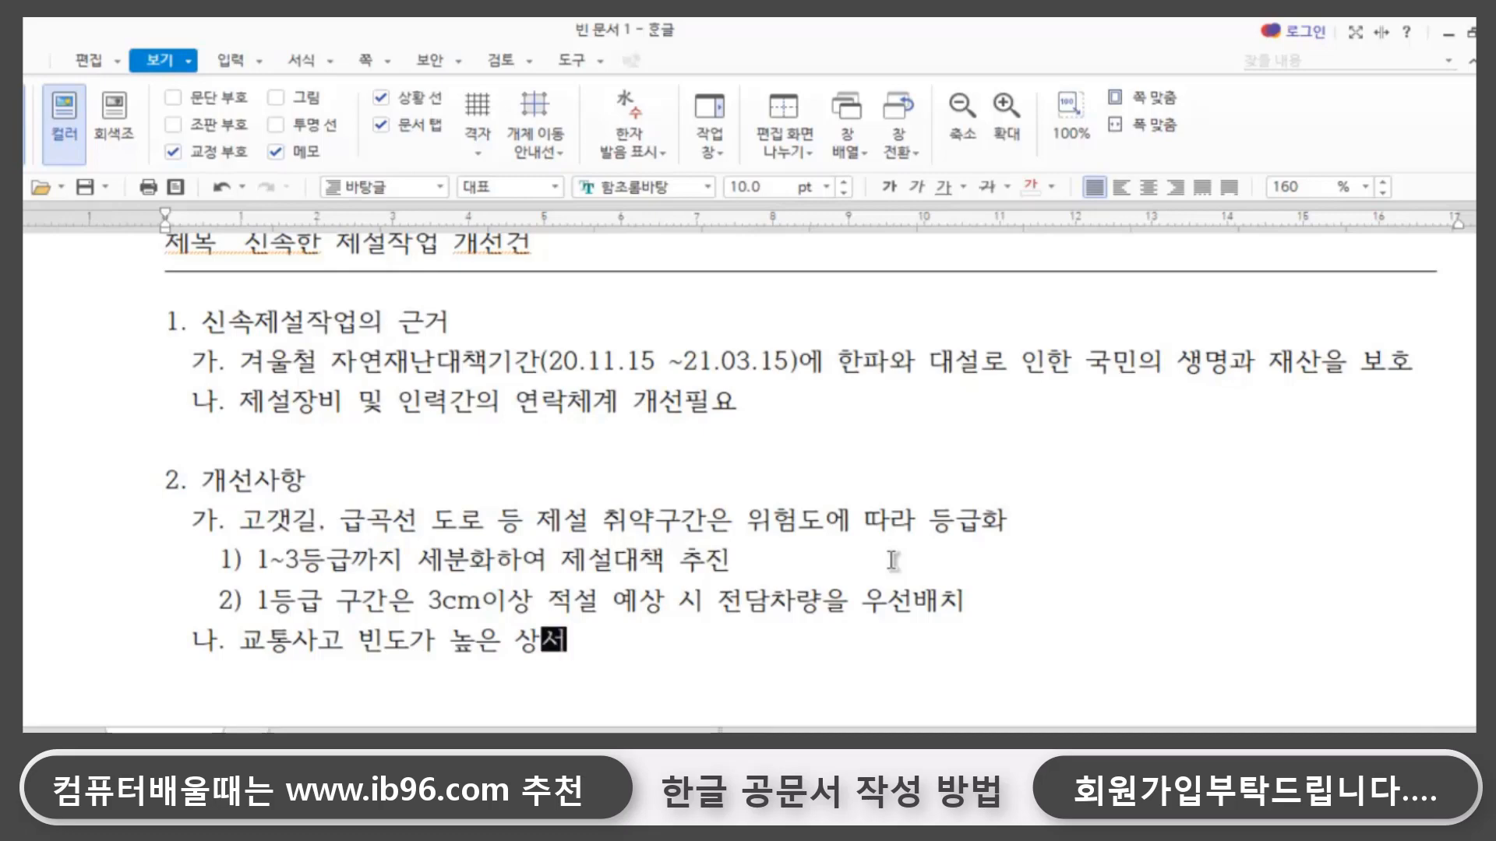
pyautogui.write('ㄹㅂㅣㅇㄱㅜㄱㅏㄴ')
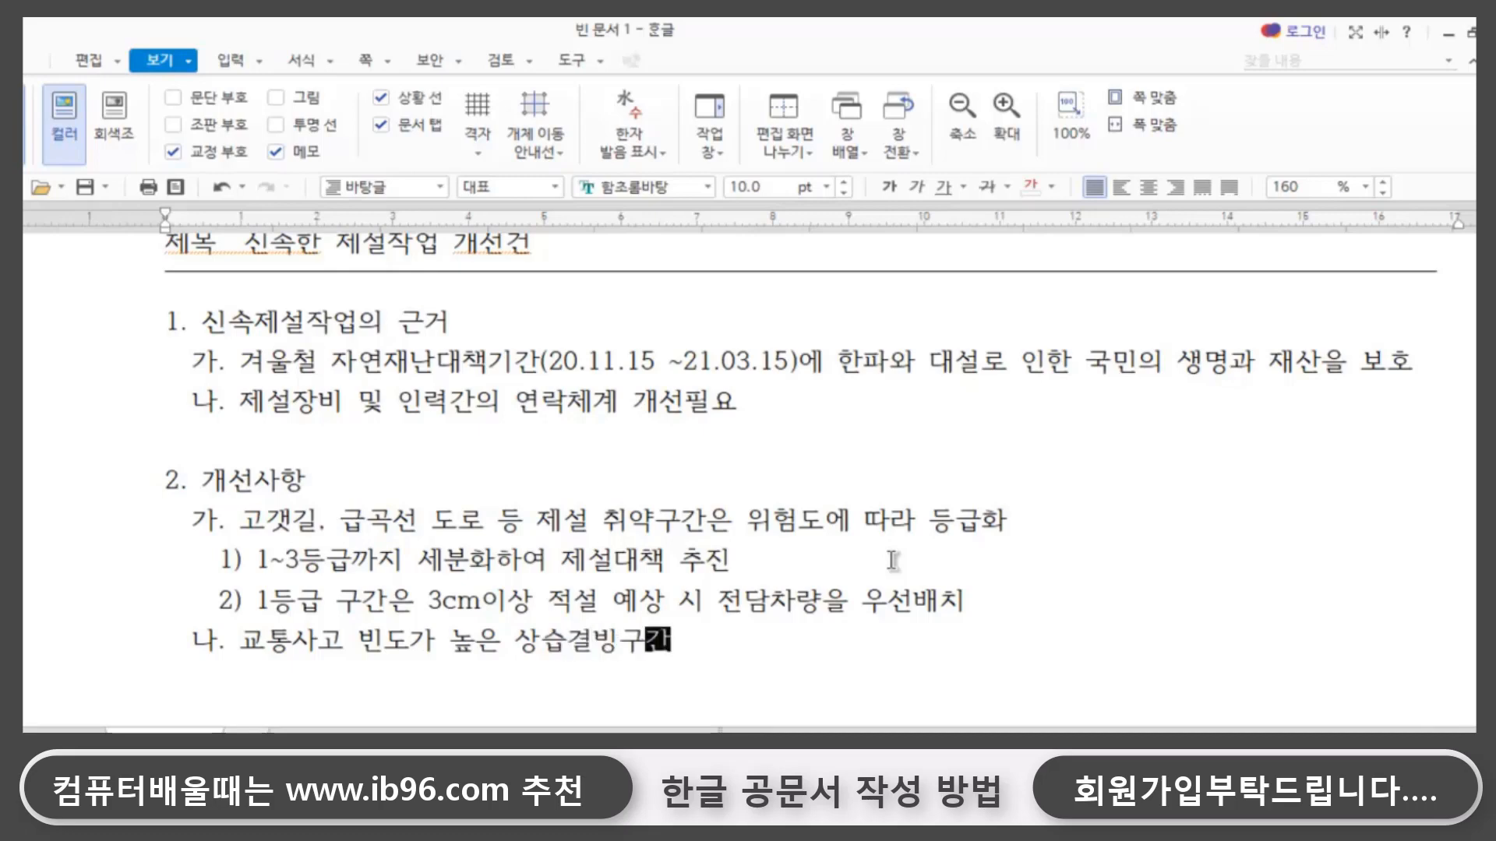
pyautogui.write('ㅇㅔ ㄷㅐㅎㅏㄴ ㄴ')
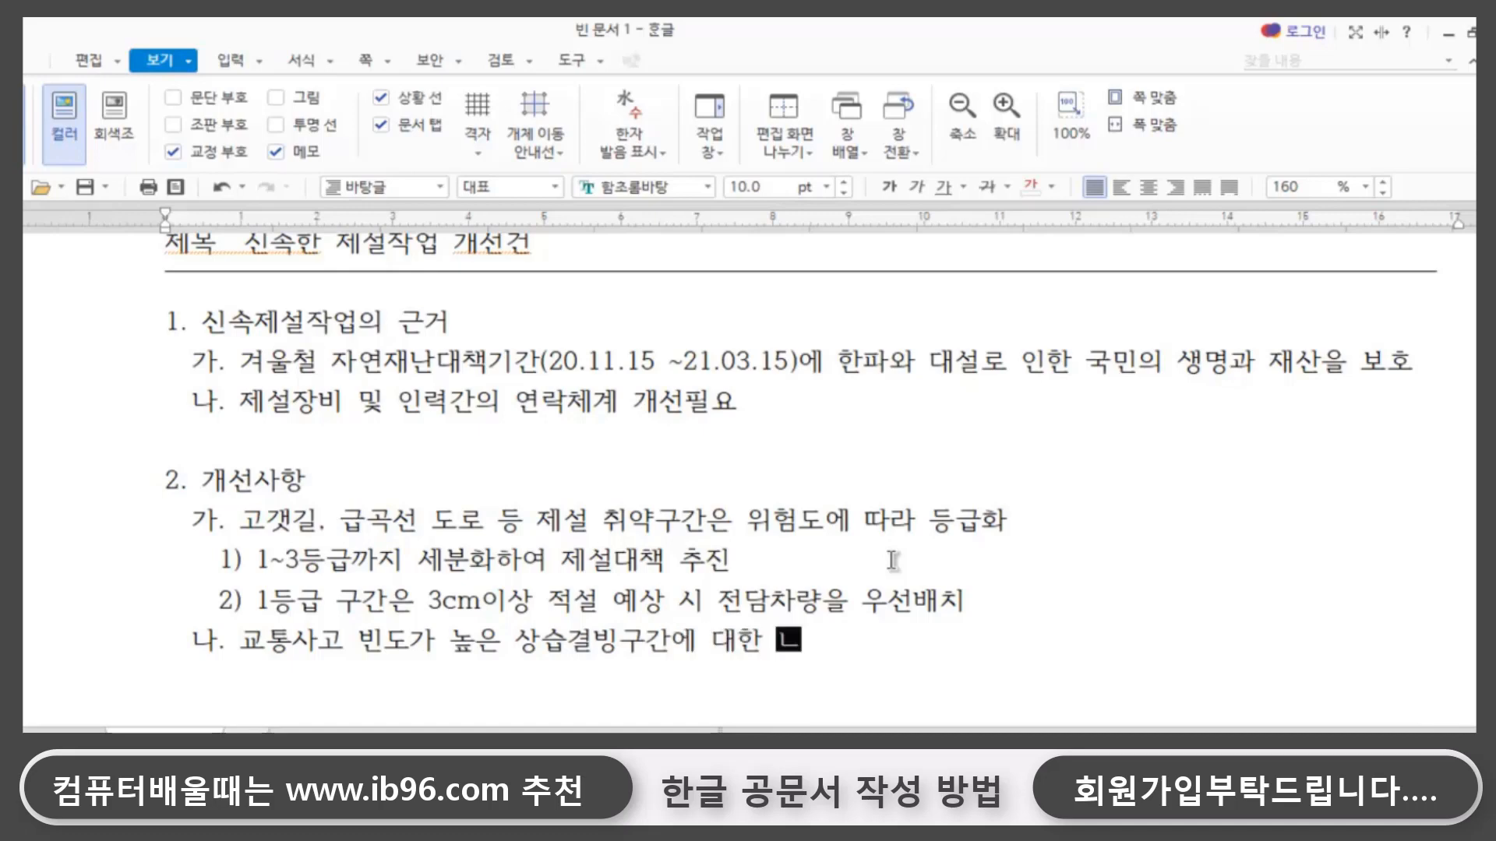
pyautogui.write('ㅔㅂㅣㄱㅔㅇㅣㅅㅕㄴ ㅇ')
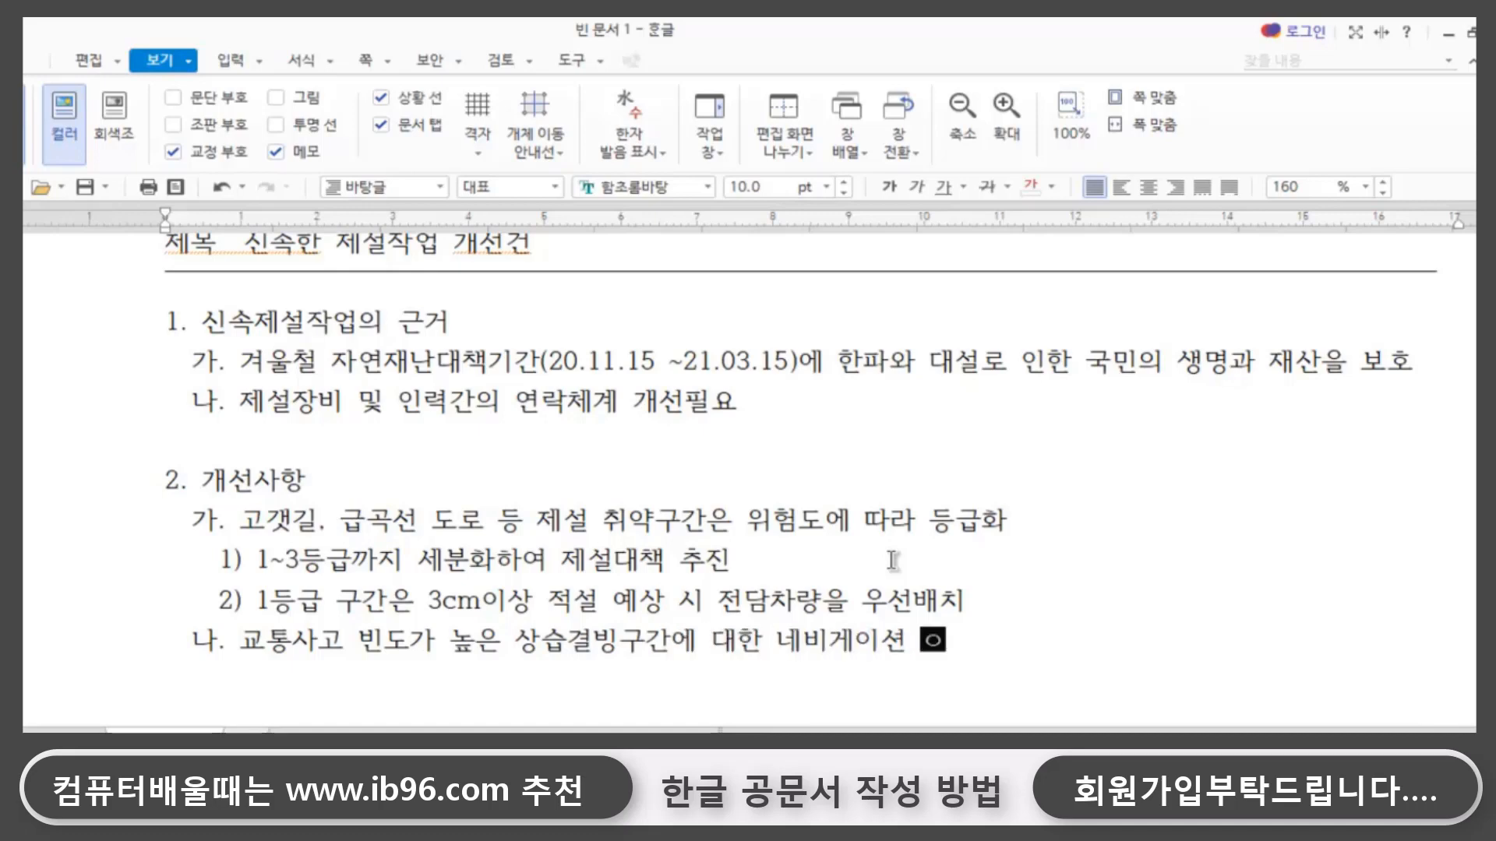
pyautogui.write('ㅏㄴㄴㅐ ㅅㅣㅂㅓㅁ')
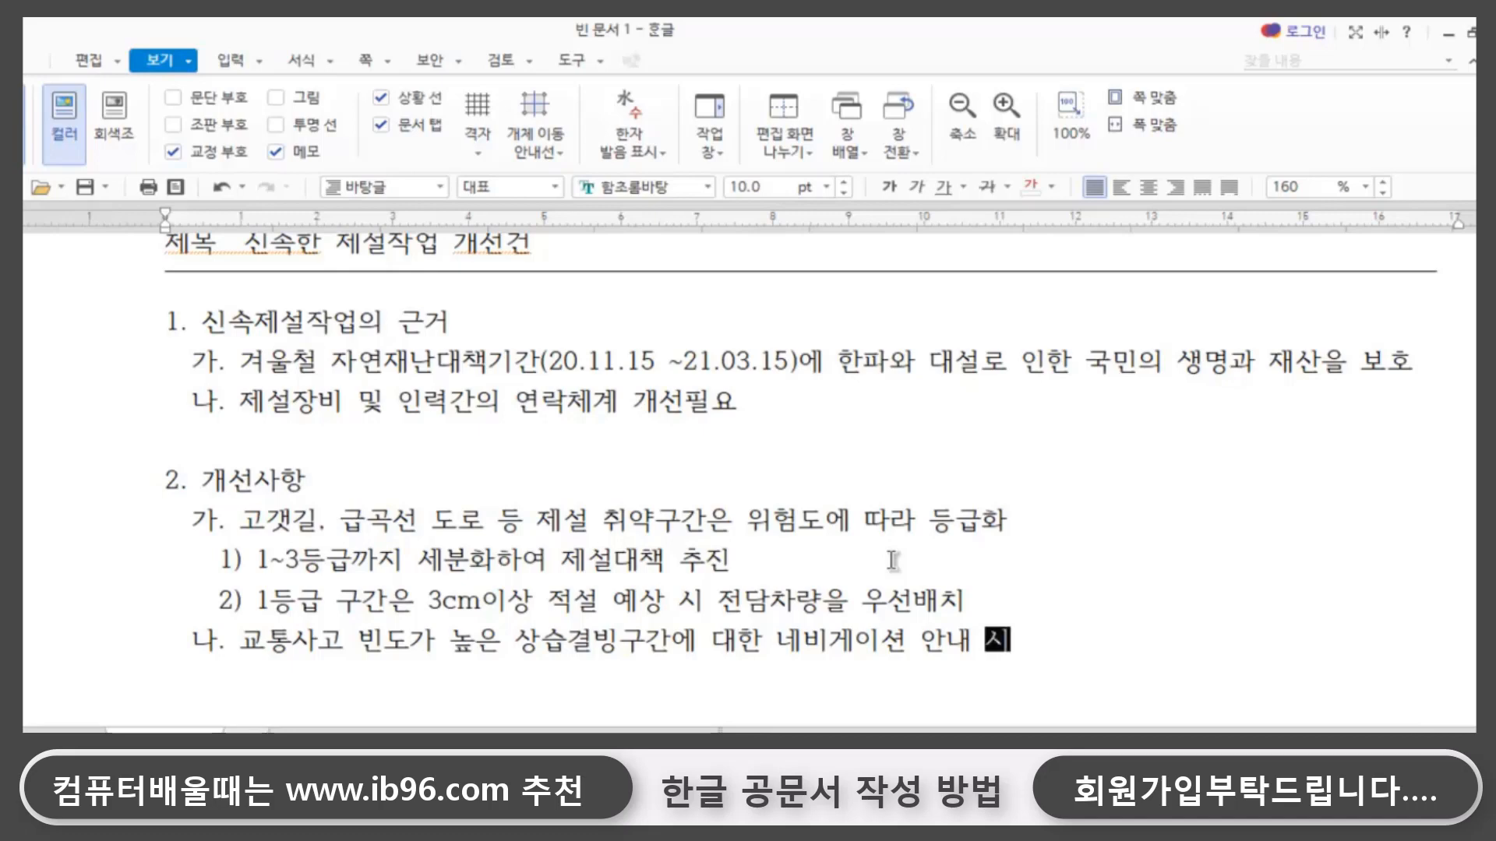
pyautogui.write('ㅅㅣㄹㅅㅣ')
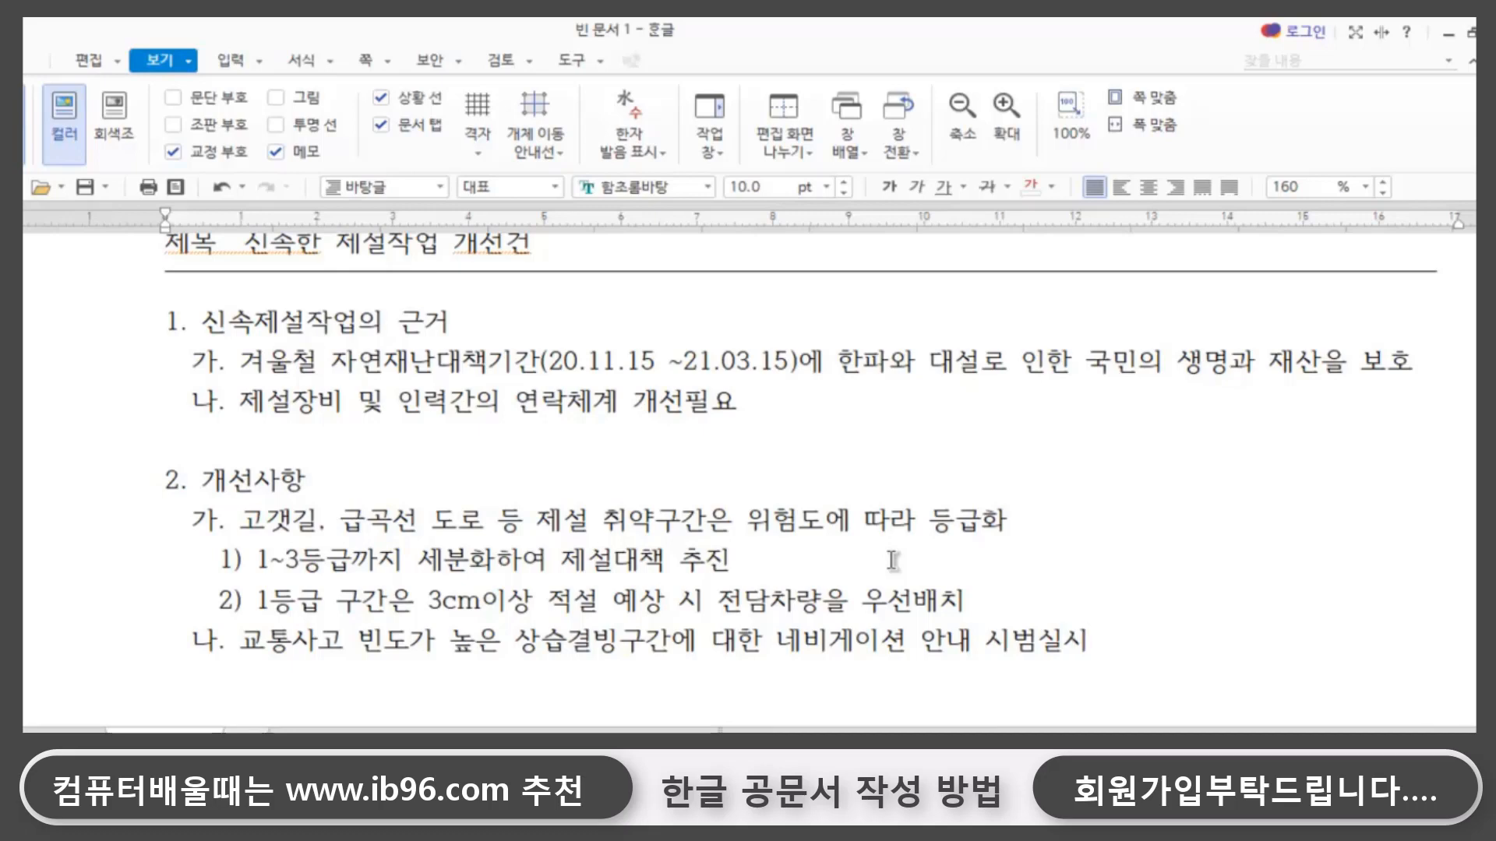
# - Below sub-item 나. of 개선사항, add the aligned sub-item 다. 상습결빙구간에 대한 안내표지판 추가 설치
pyautogui.scroll(-1, 892, 559)
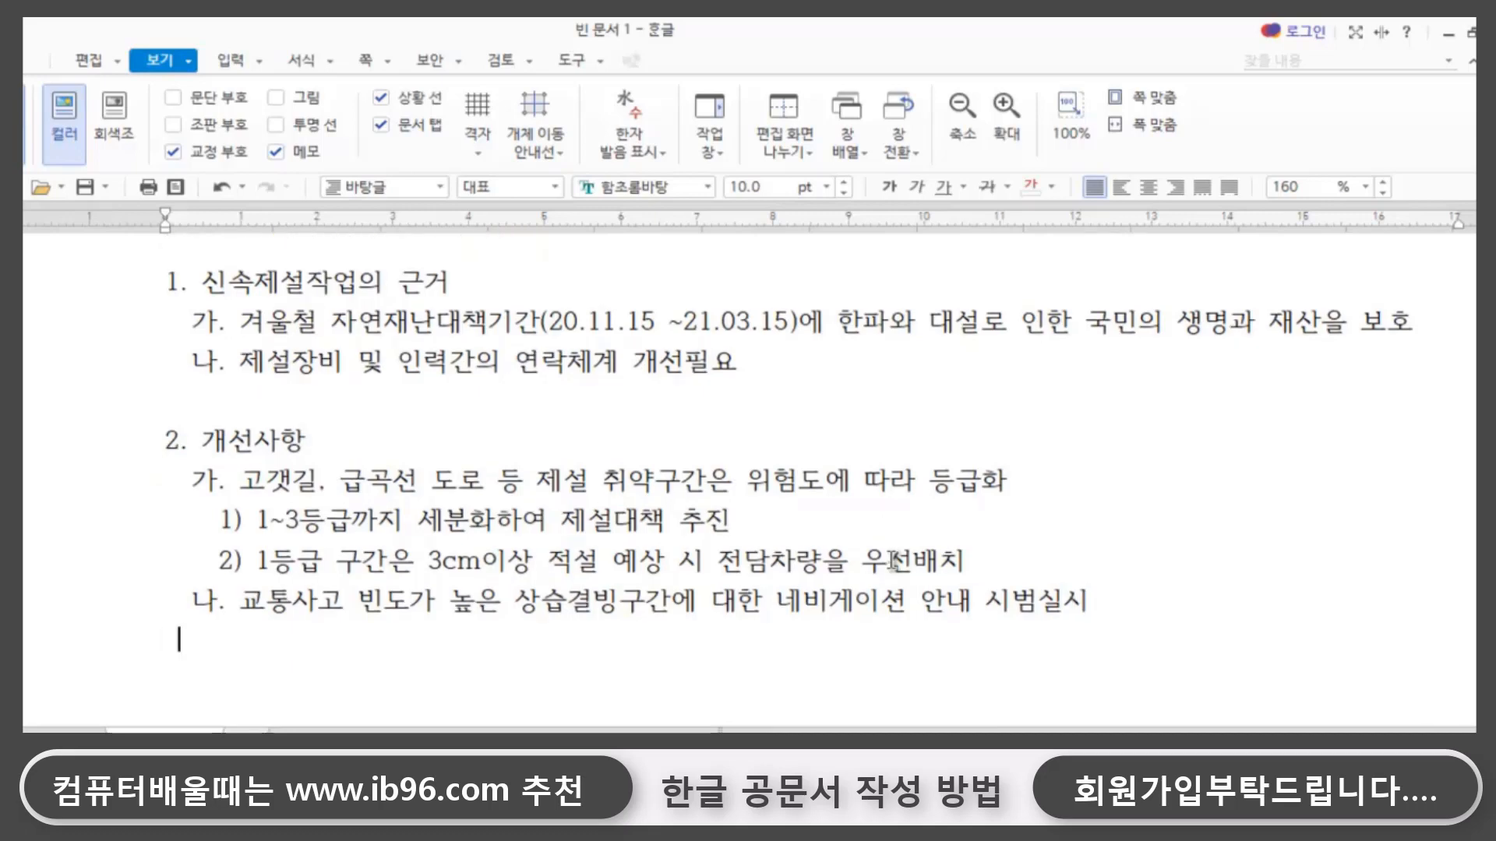
pyautogui.write('디')
pyautogui.press('BackSpace')
pyautogui.write('ㅏ.')
pyautogui.write('상습결')
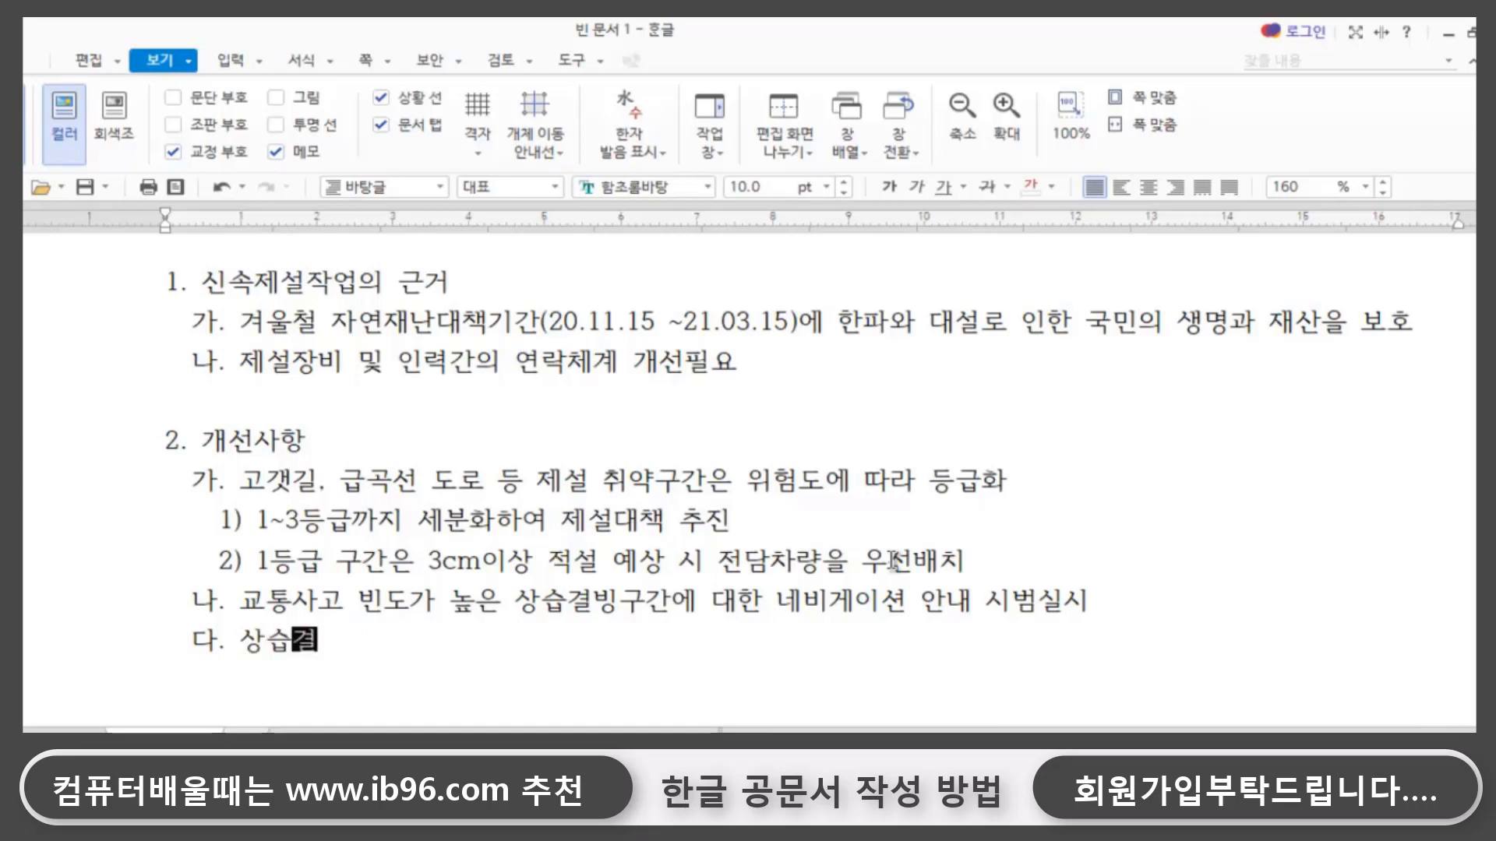
pyautogui.write('빙구간에 대')
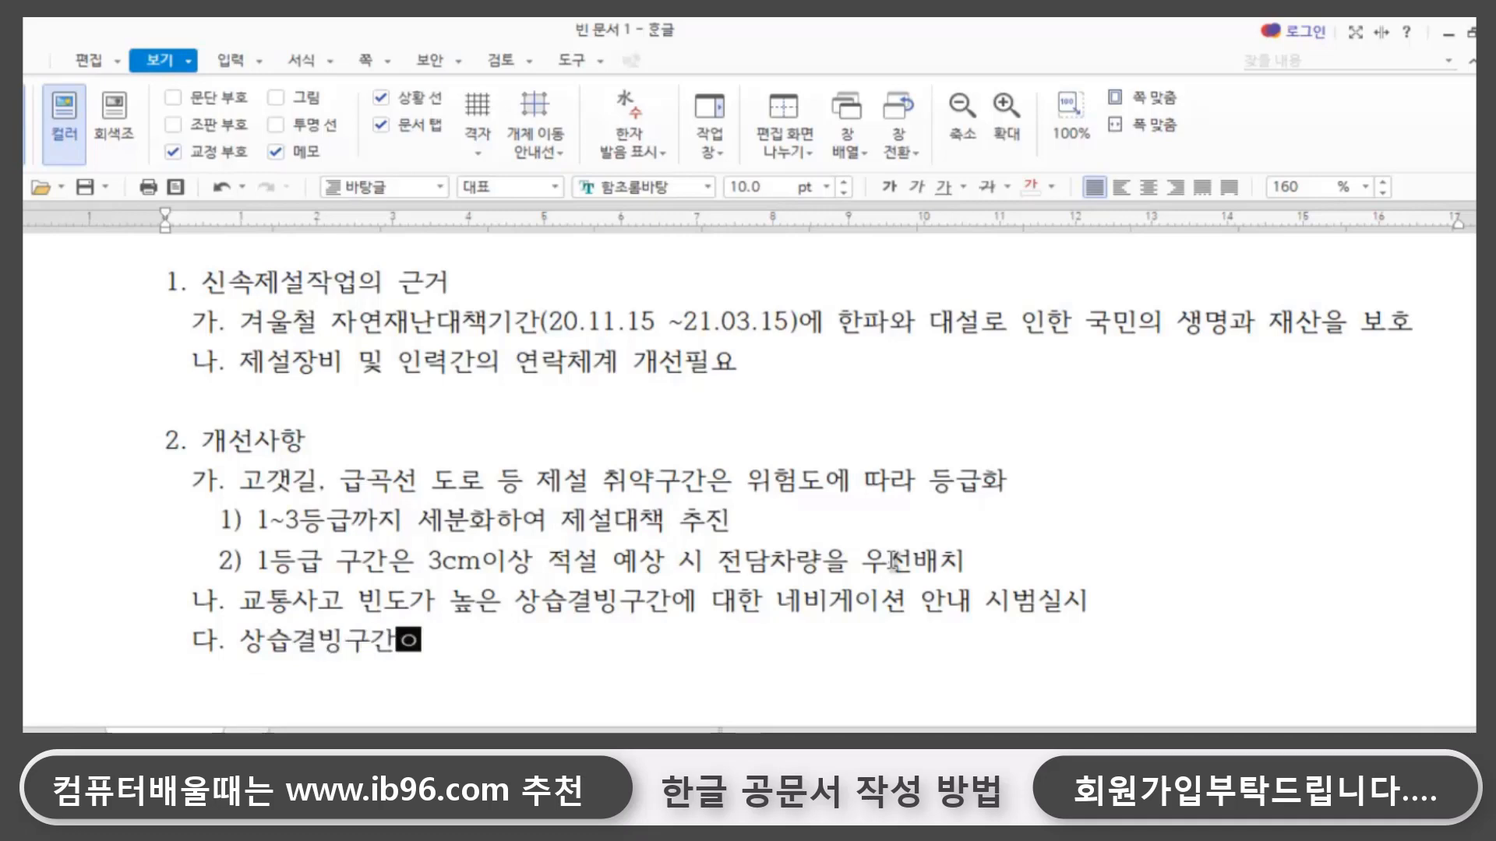
pyautogui.write('한 안내')
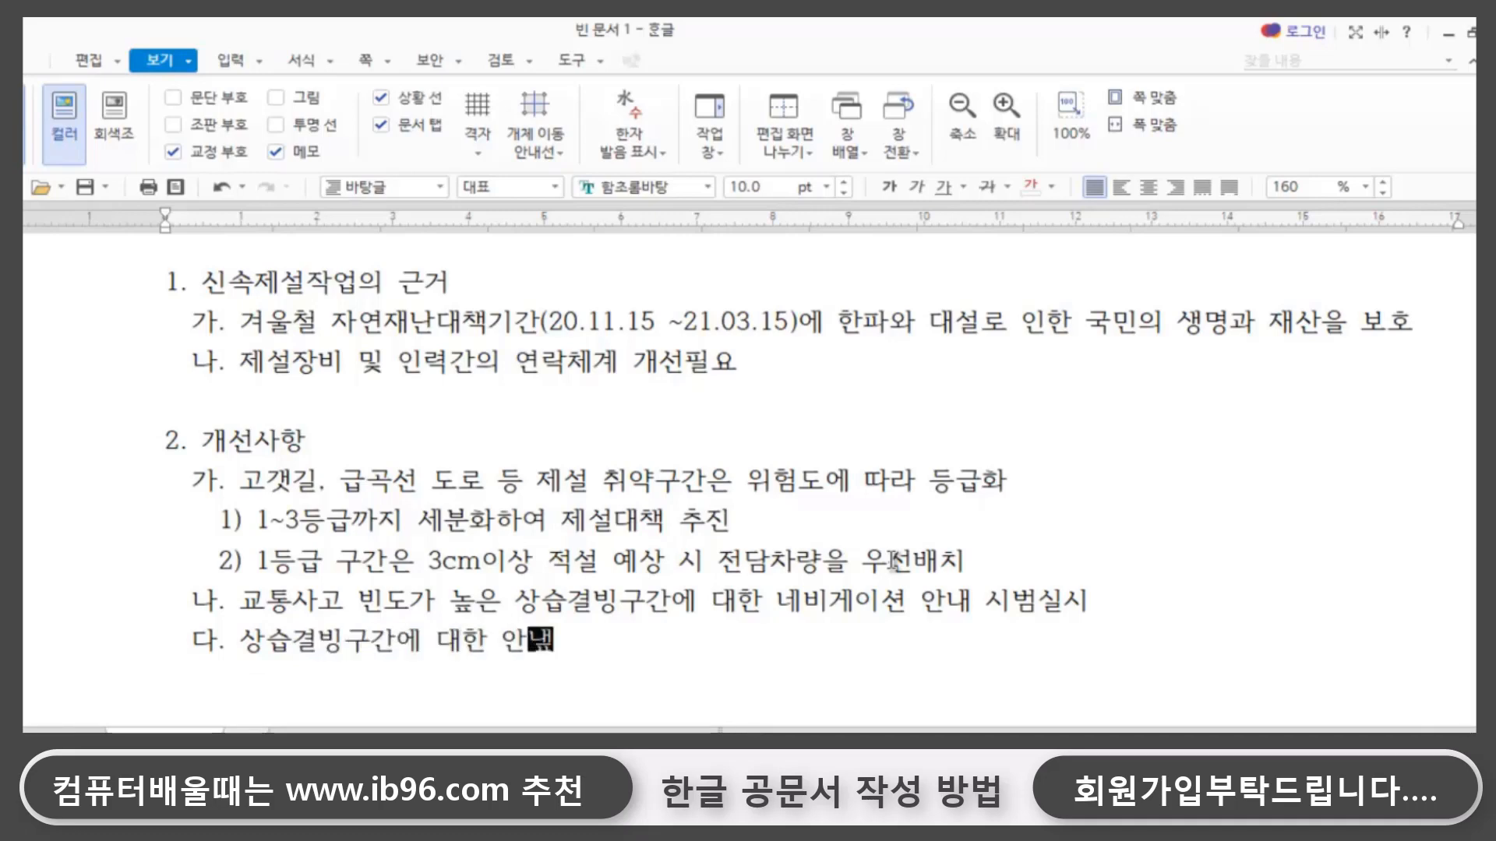
pyautogui.write('표지판 ')
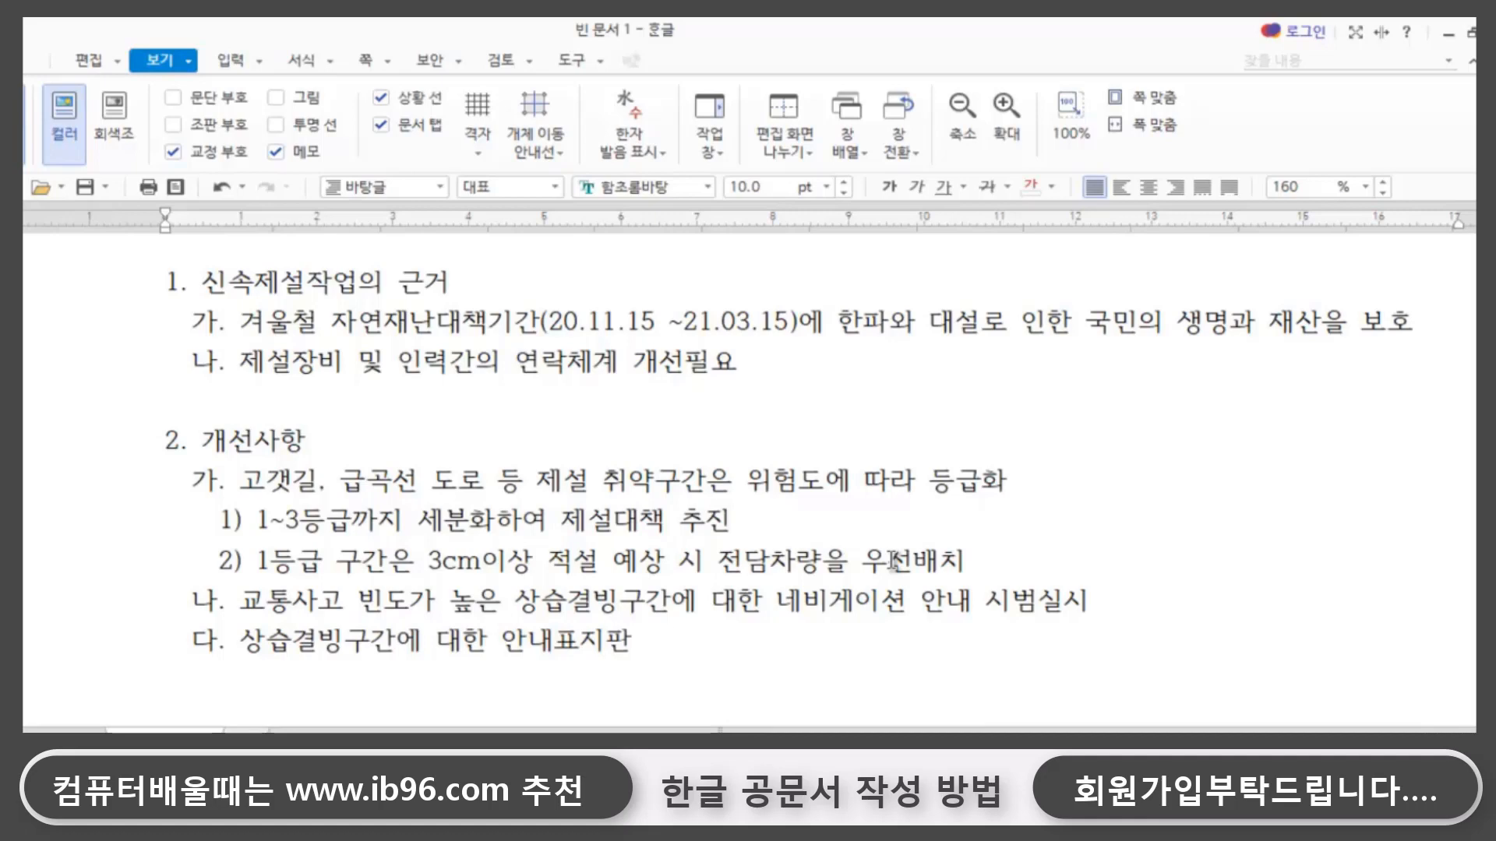
pyautogui.write('추가 설치')
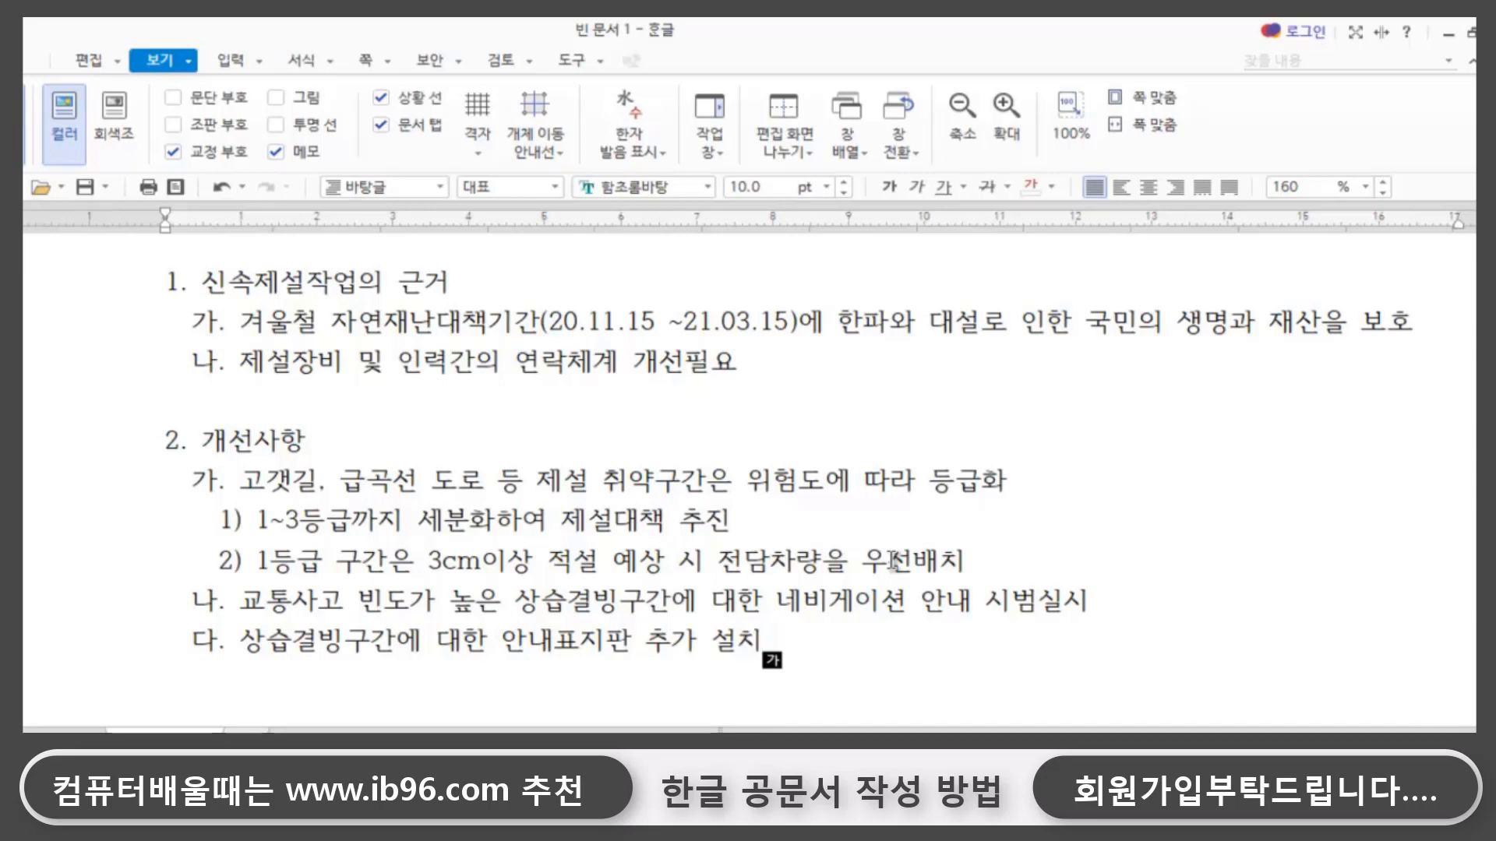
# - Leave one blank line below sub-item 다. and start the attachment line at the page margin with 붙임
pyautogui.press('Return')
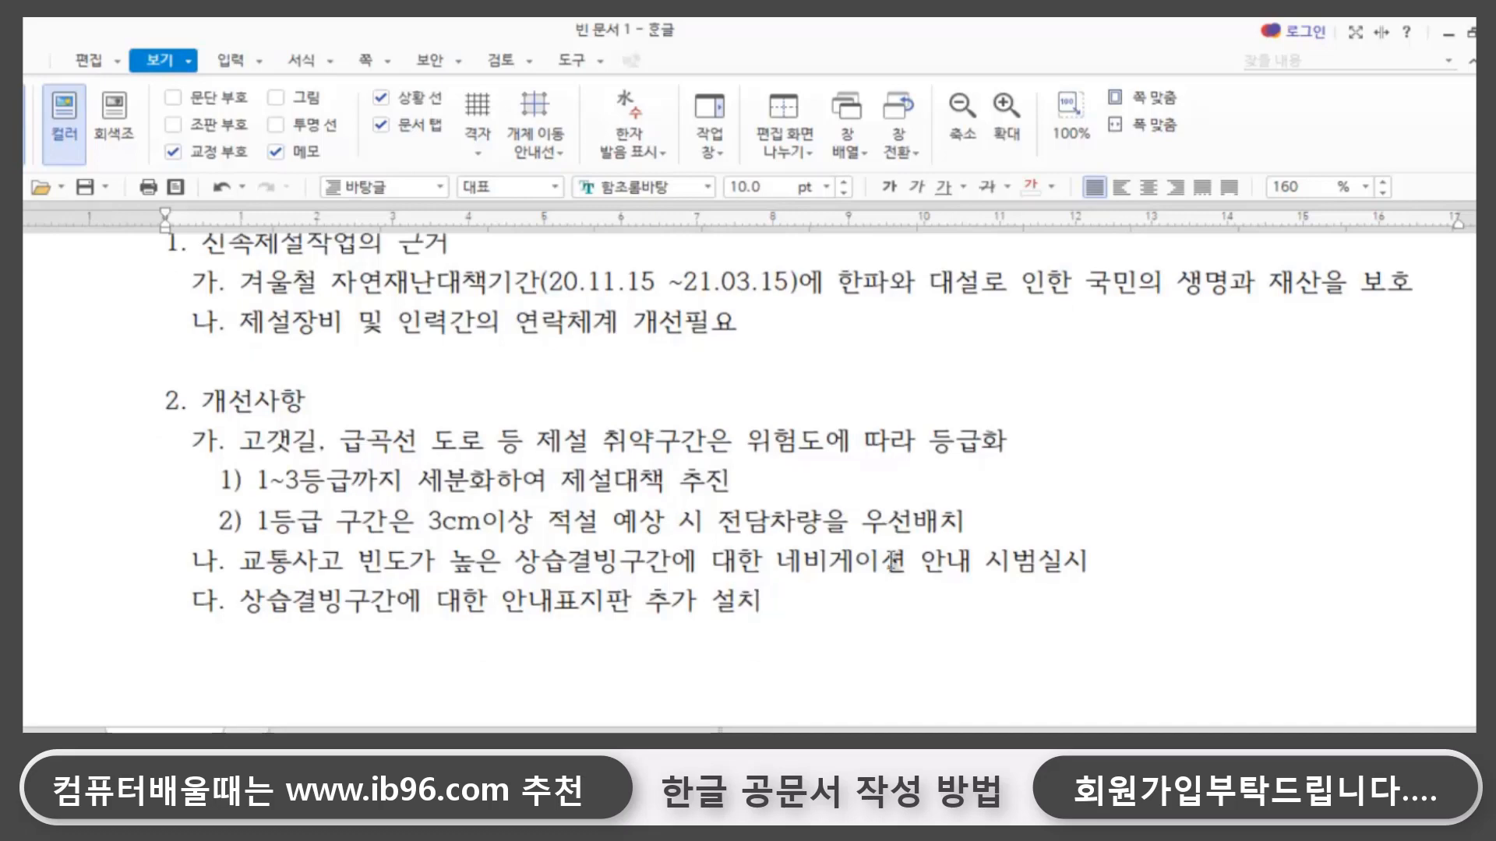
pyautogui.press('Return')
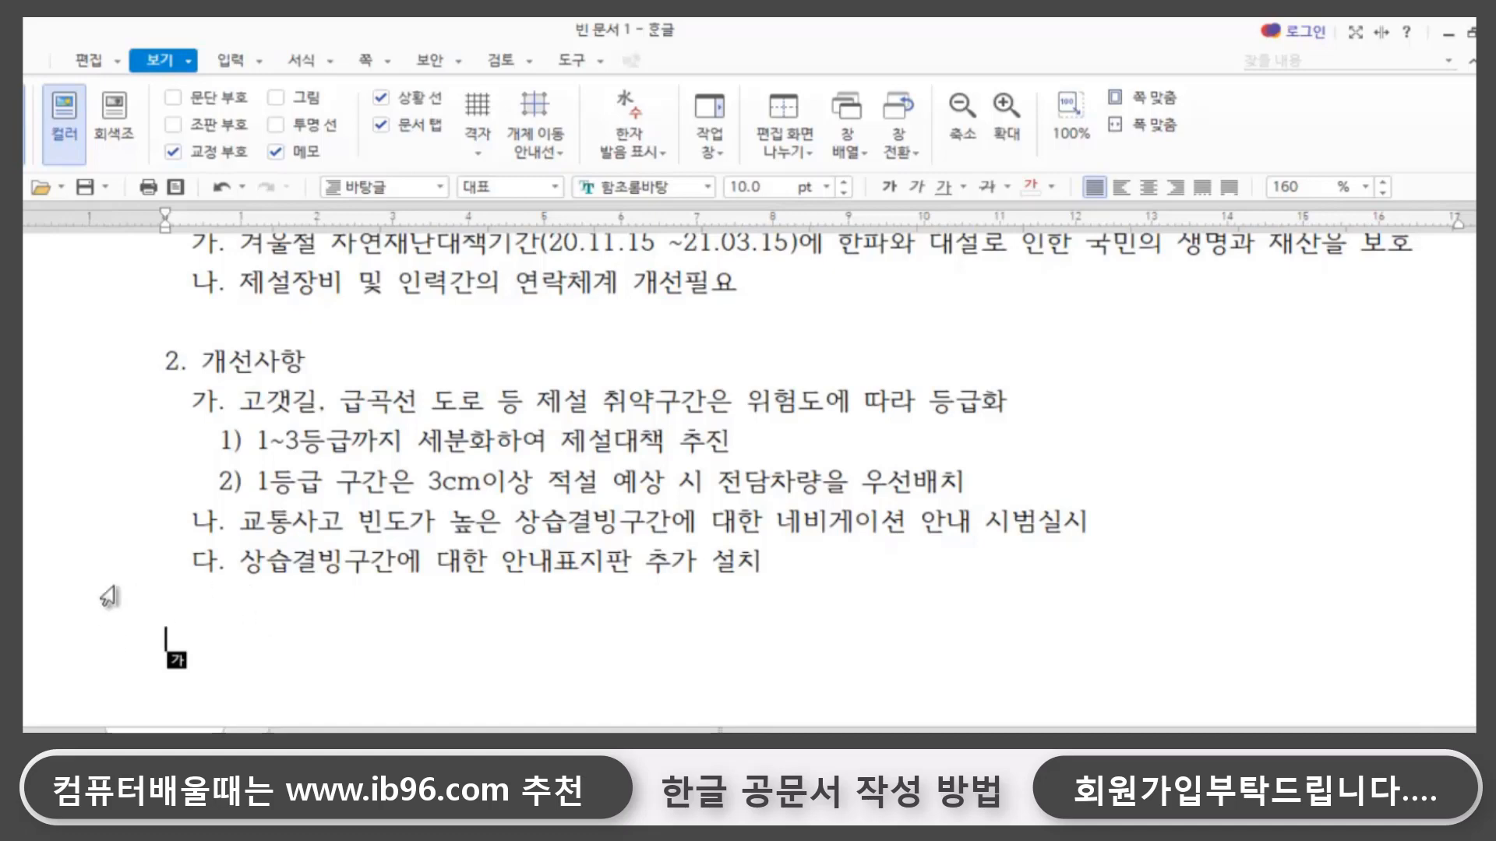
pyautogui.click(196, 623)
pyautogui.click(796, 561)
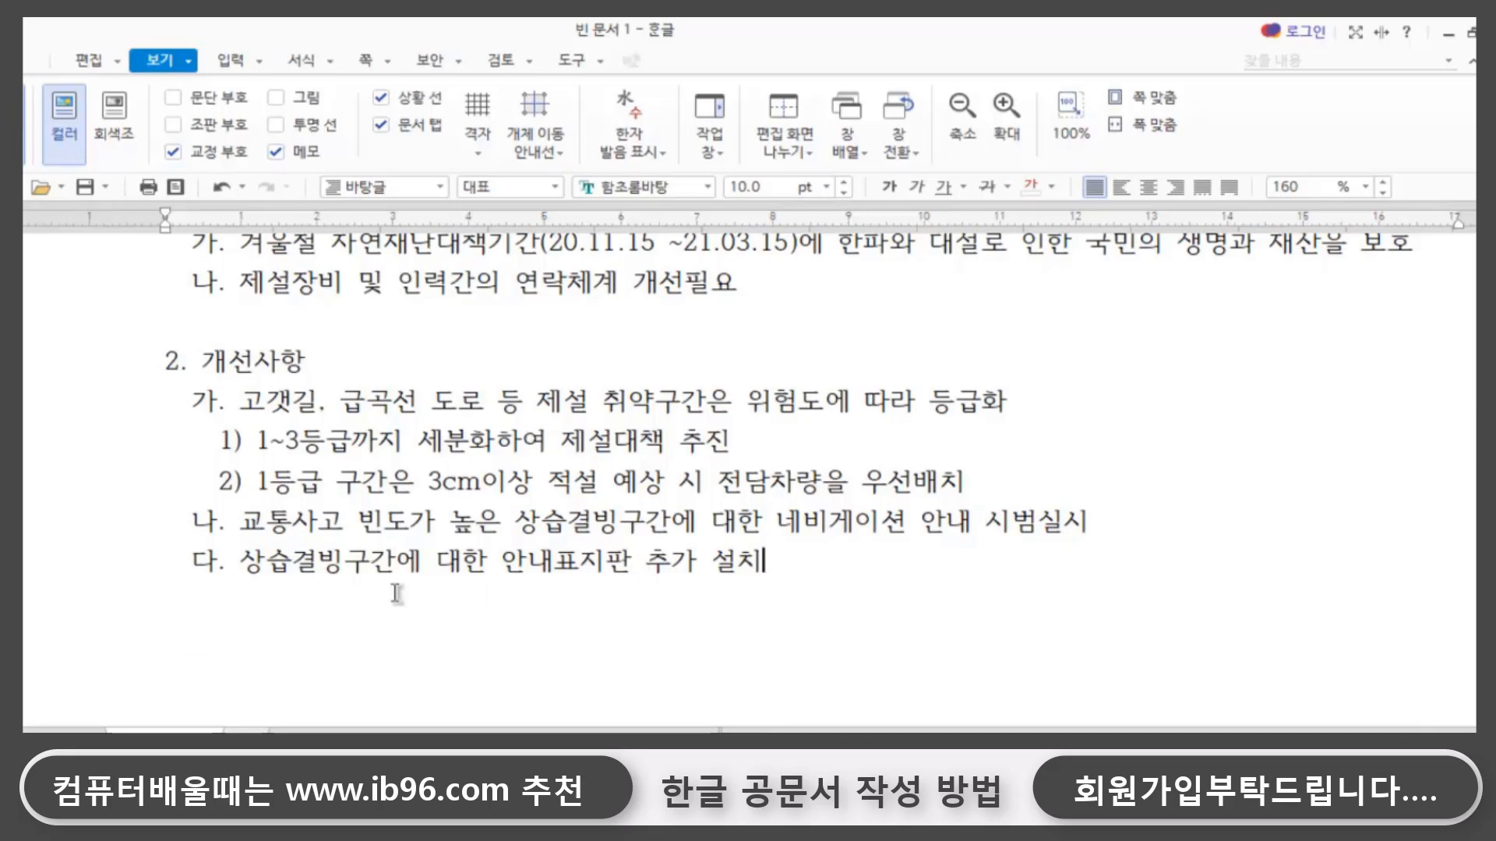
pyautogui.click(184, 607)
pyautogui.press('Return')
pyautogui.write('붙임')
pyautogui.write('  신속젯')
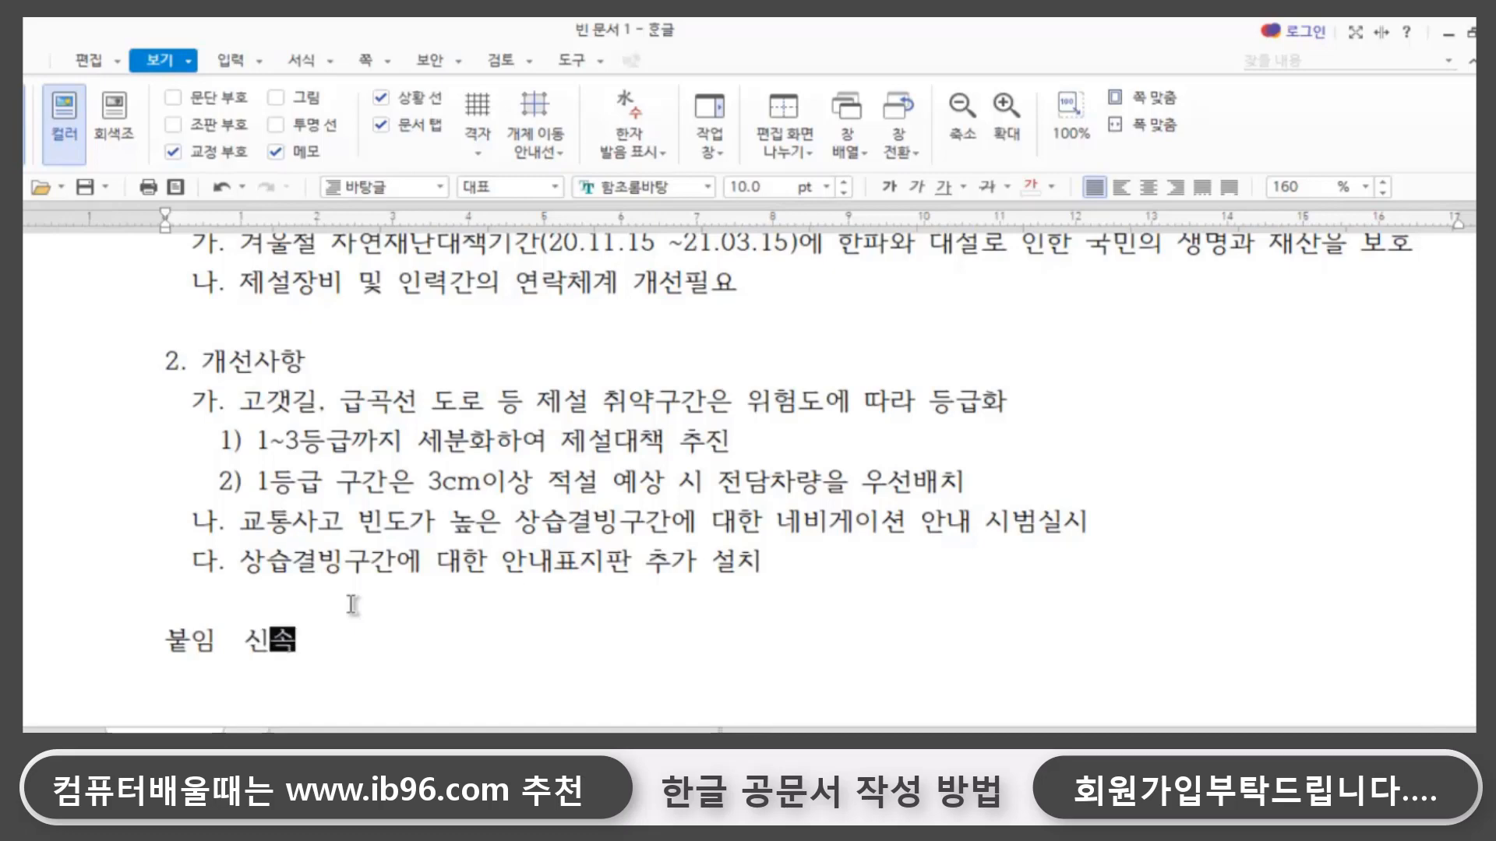
pyautogui.write('설작업 ')
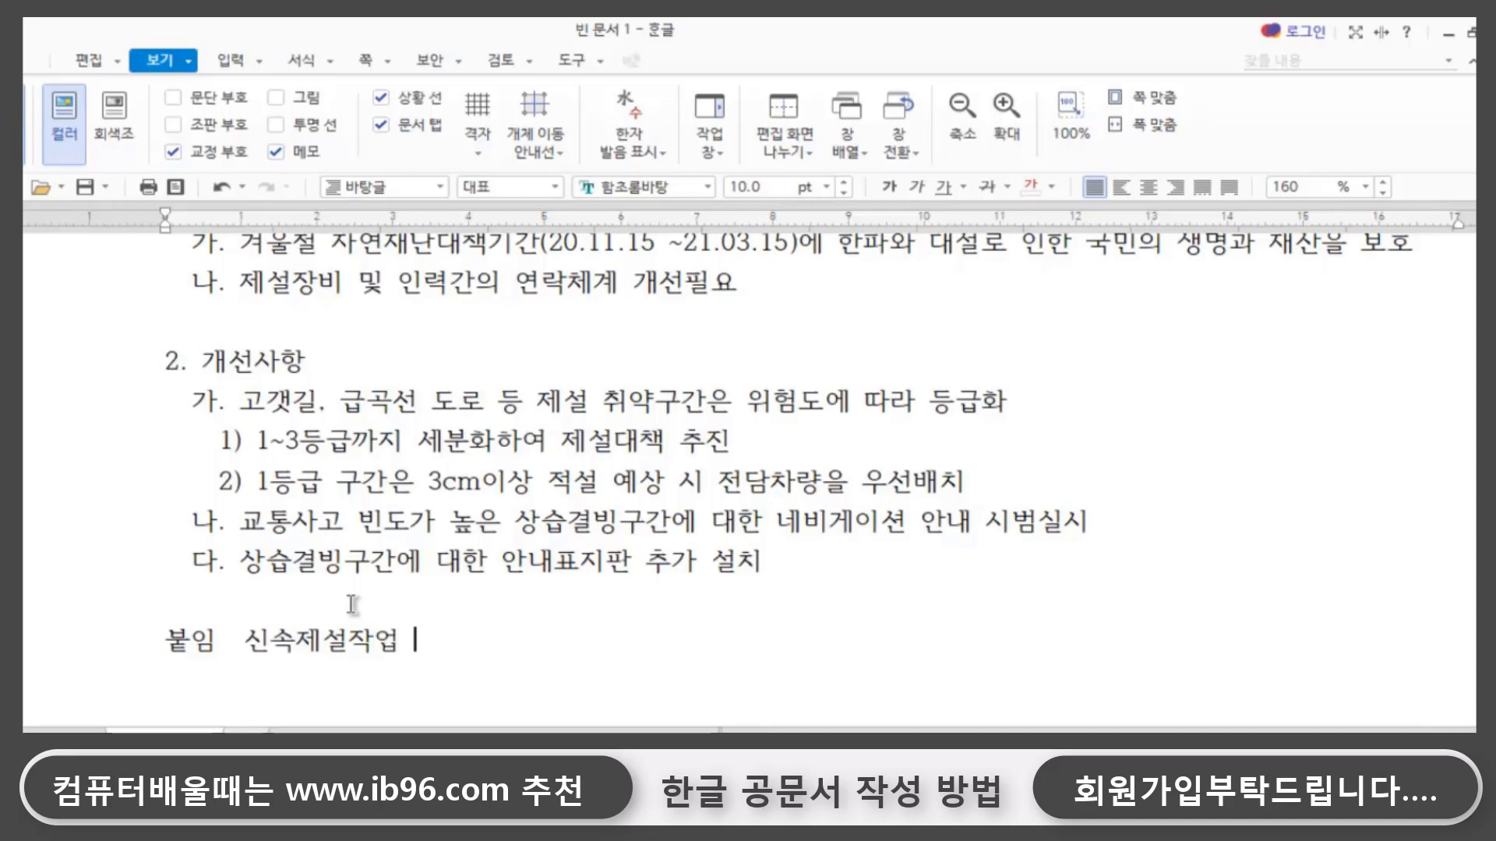
pyautogui.write('갯선안')
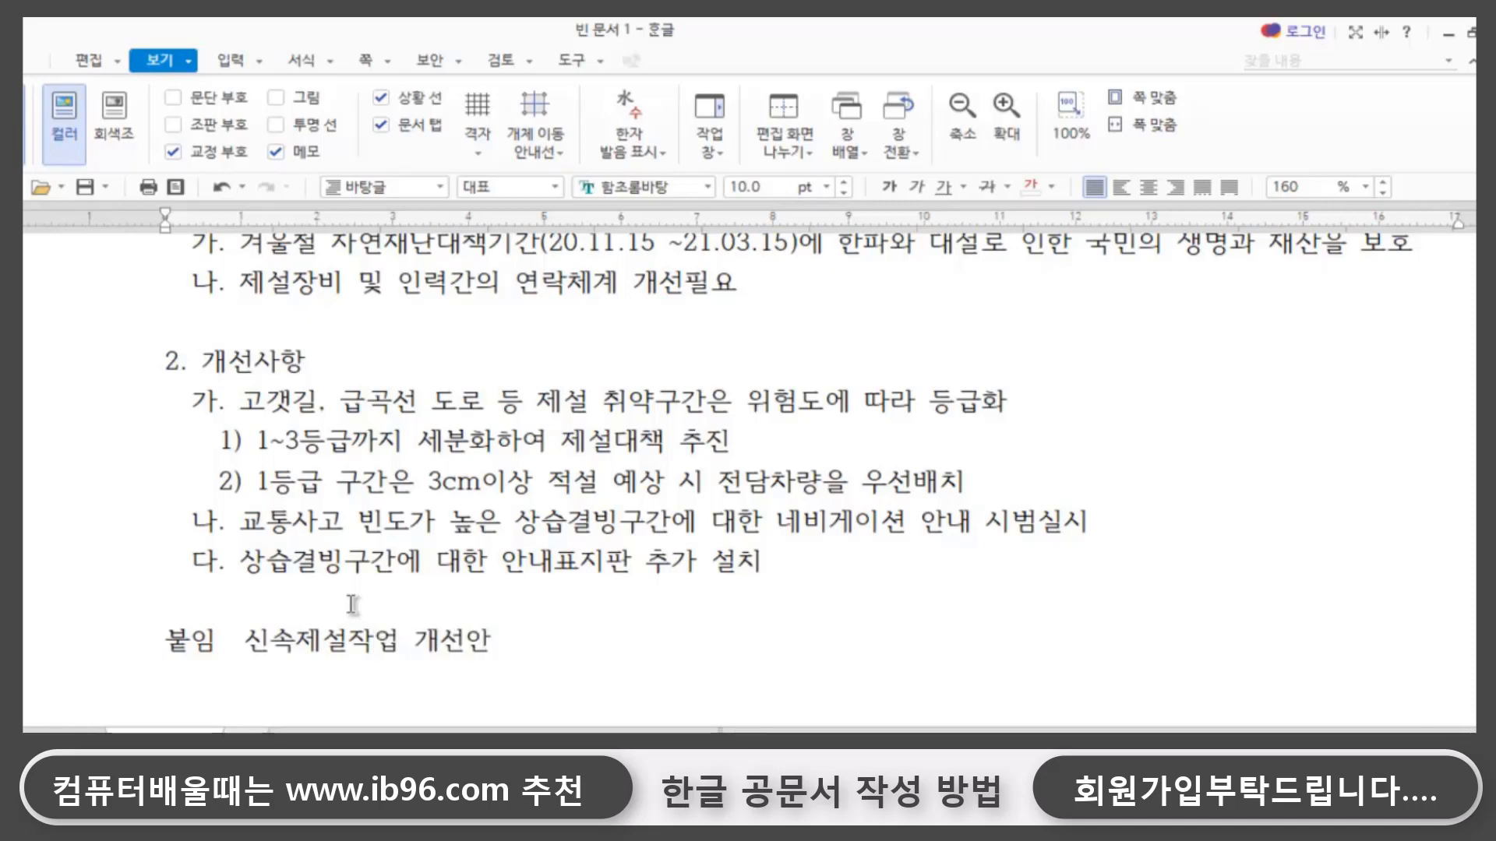
pyautogui.write('(세부내용)')
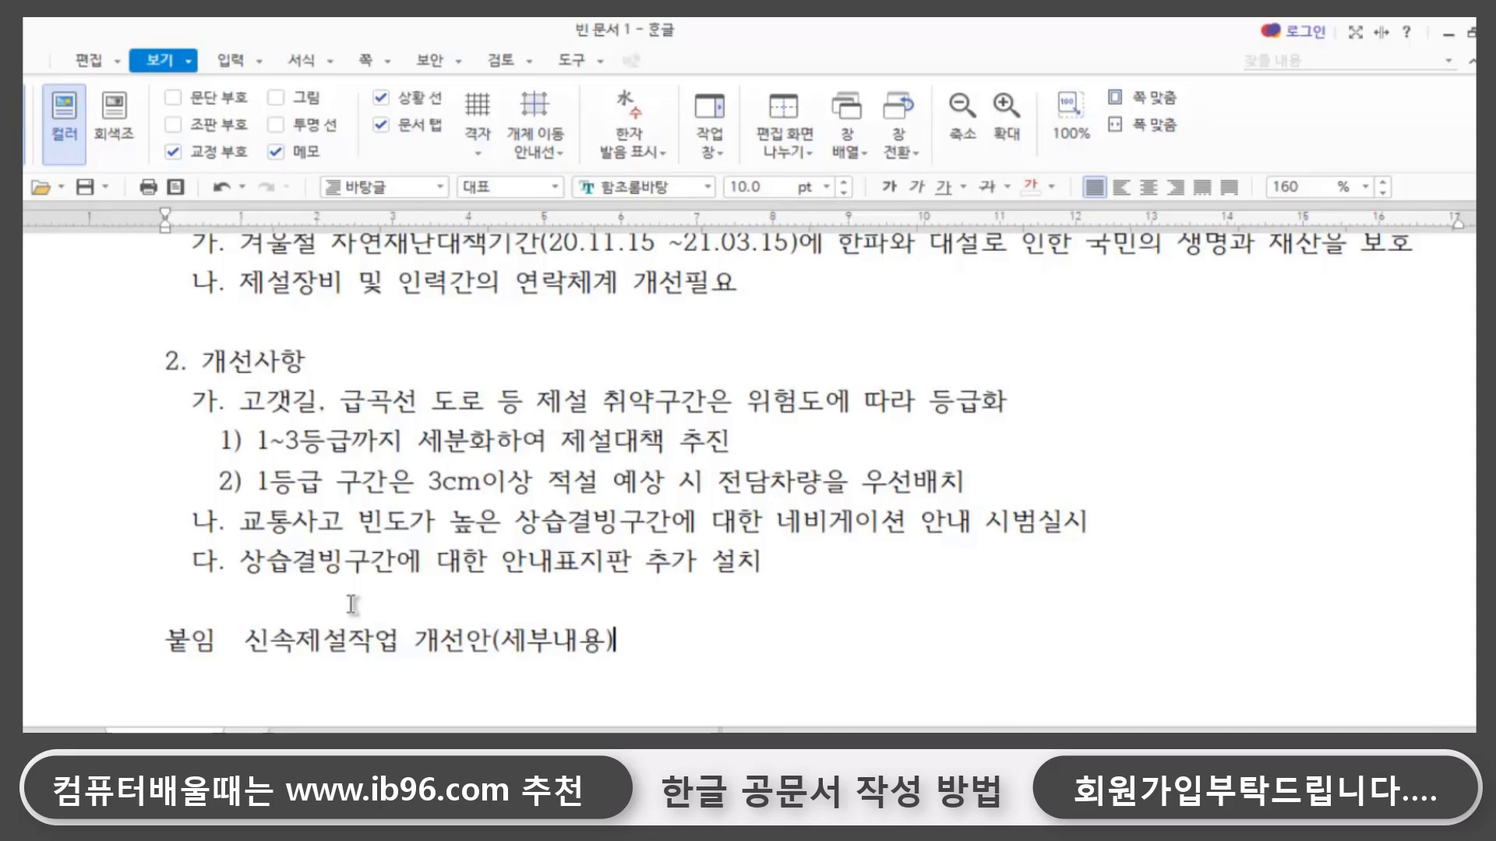
pyautogui.write(' 1부')
# - Finish the 붙임 line with the copy count 1부. and, after two spaces, the closing mark 끝
pyautogui.write('.')
pyautogui.press('Hangul')
pyautogui.write('끝')
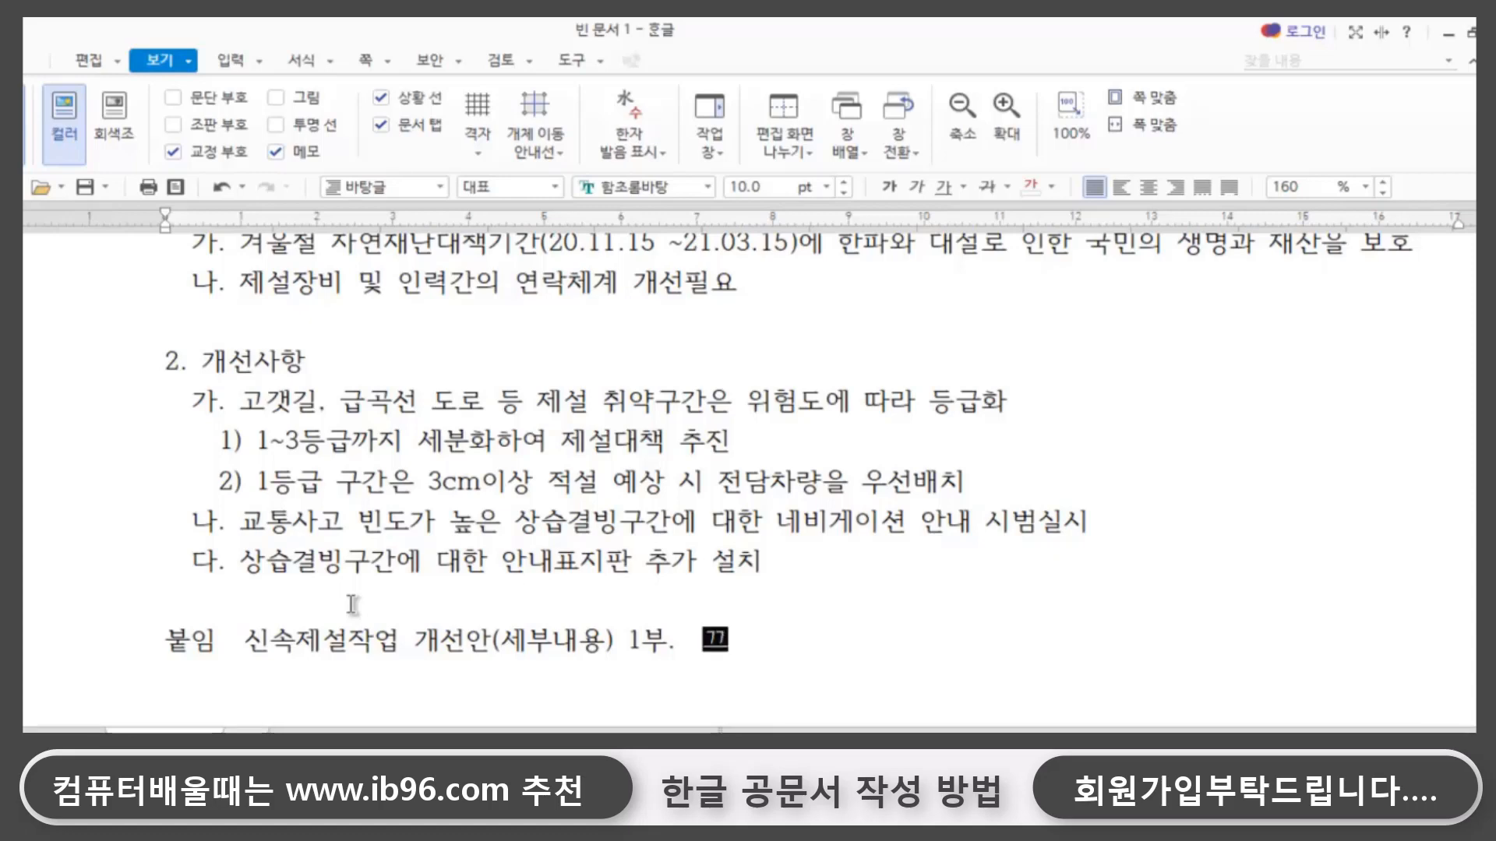
pyautogui.write('.')
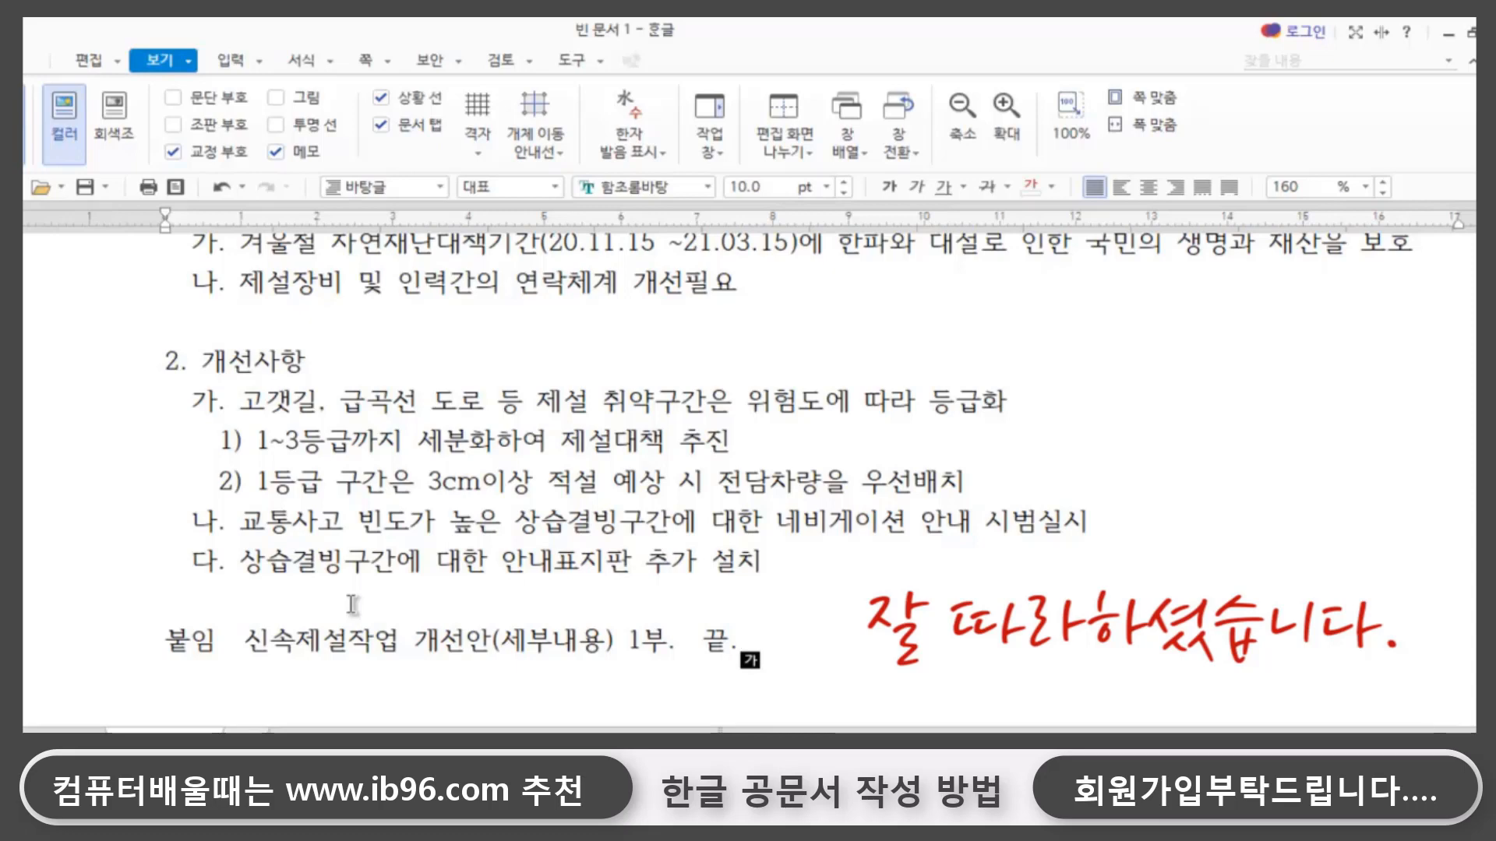
# - Leave one blank line below the 붙임 line and enter the sender title 행정안전부장관
pyautogui.press('Return')
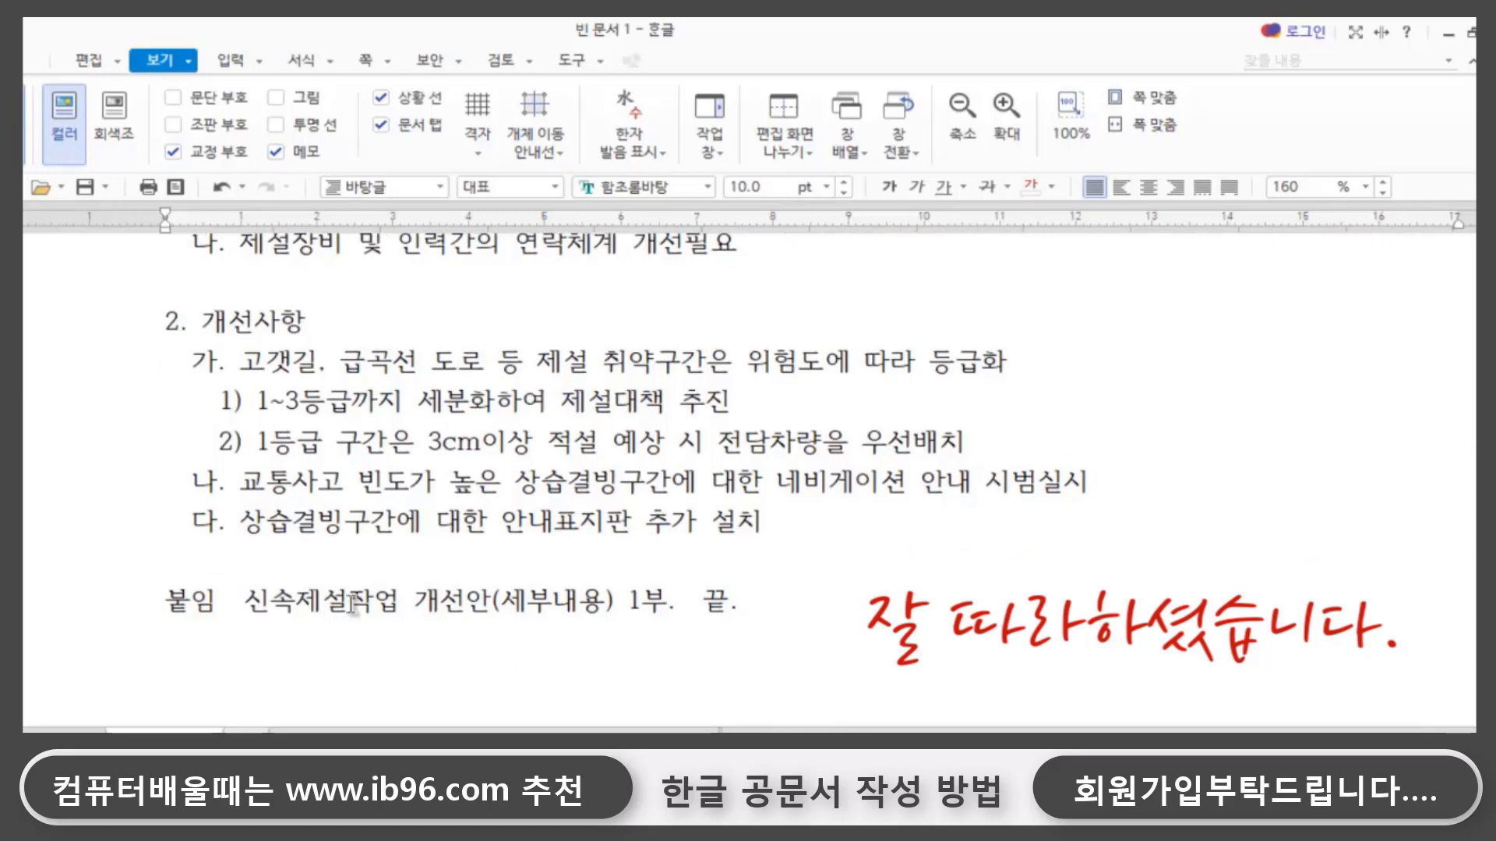
pyautogui.press('Return')
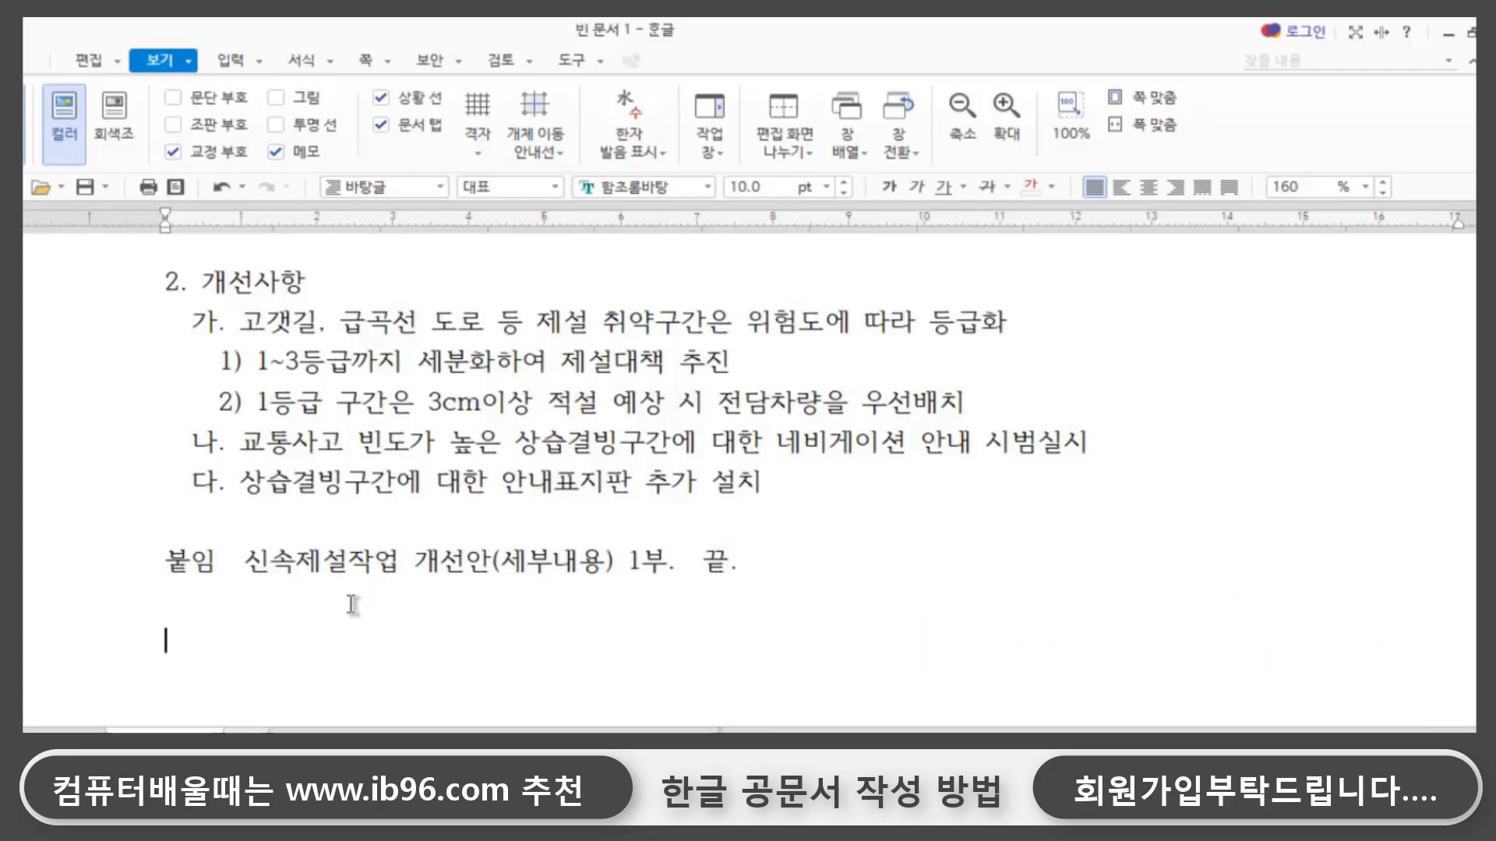
pyautogui.write('행정안')
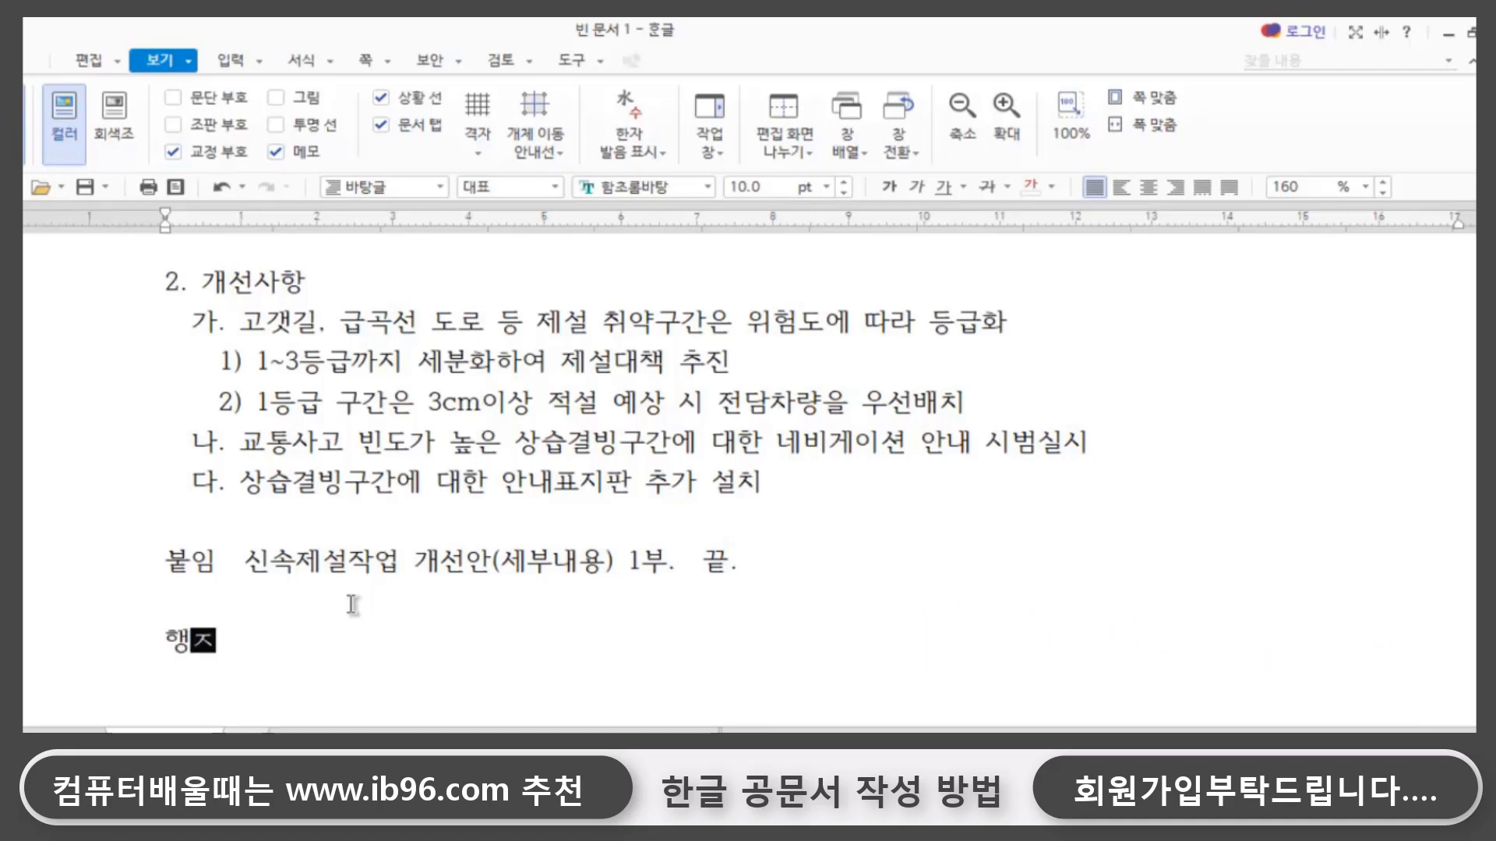
pyautogui.write('전부장관')
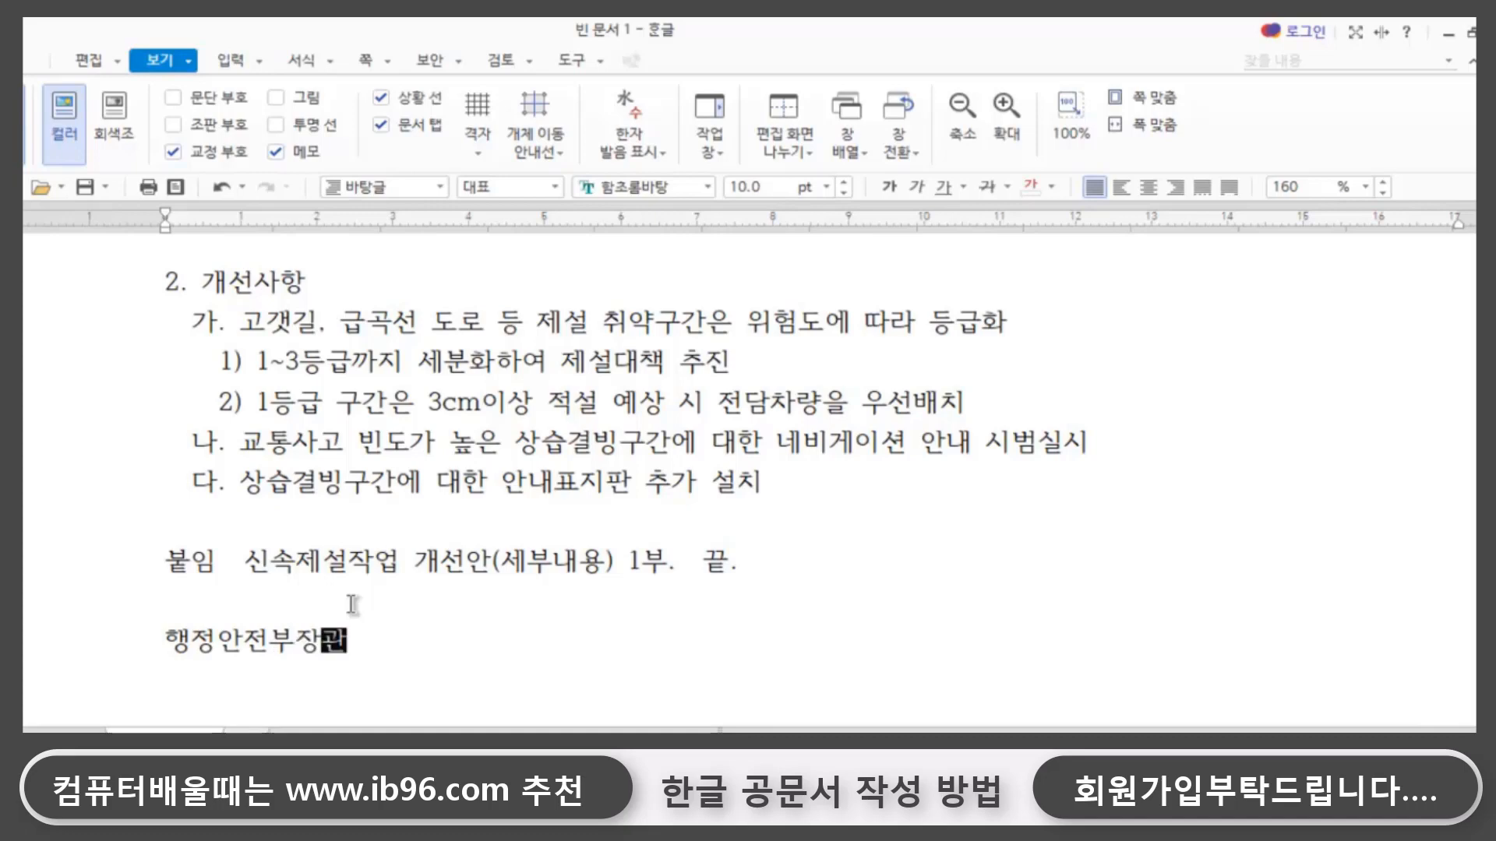
# - Insert two more blank lines above 행정안전부장관 and leave a blank line below it for the following text
pyautogui.scroll(5, 432, 596)
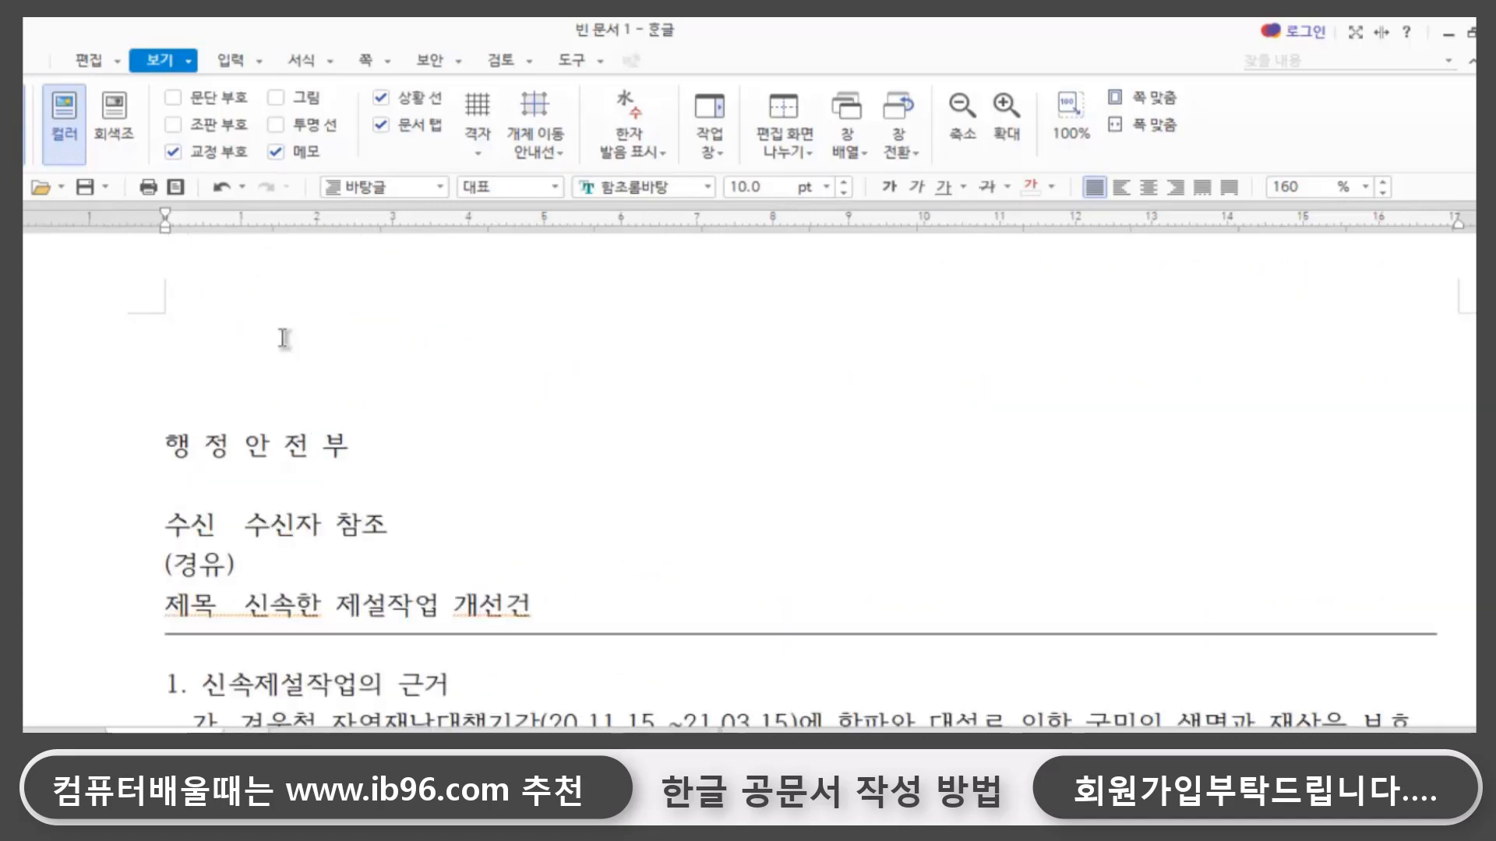
pyautogui.scroll(-5, 559, 467)
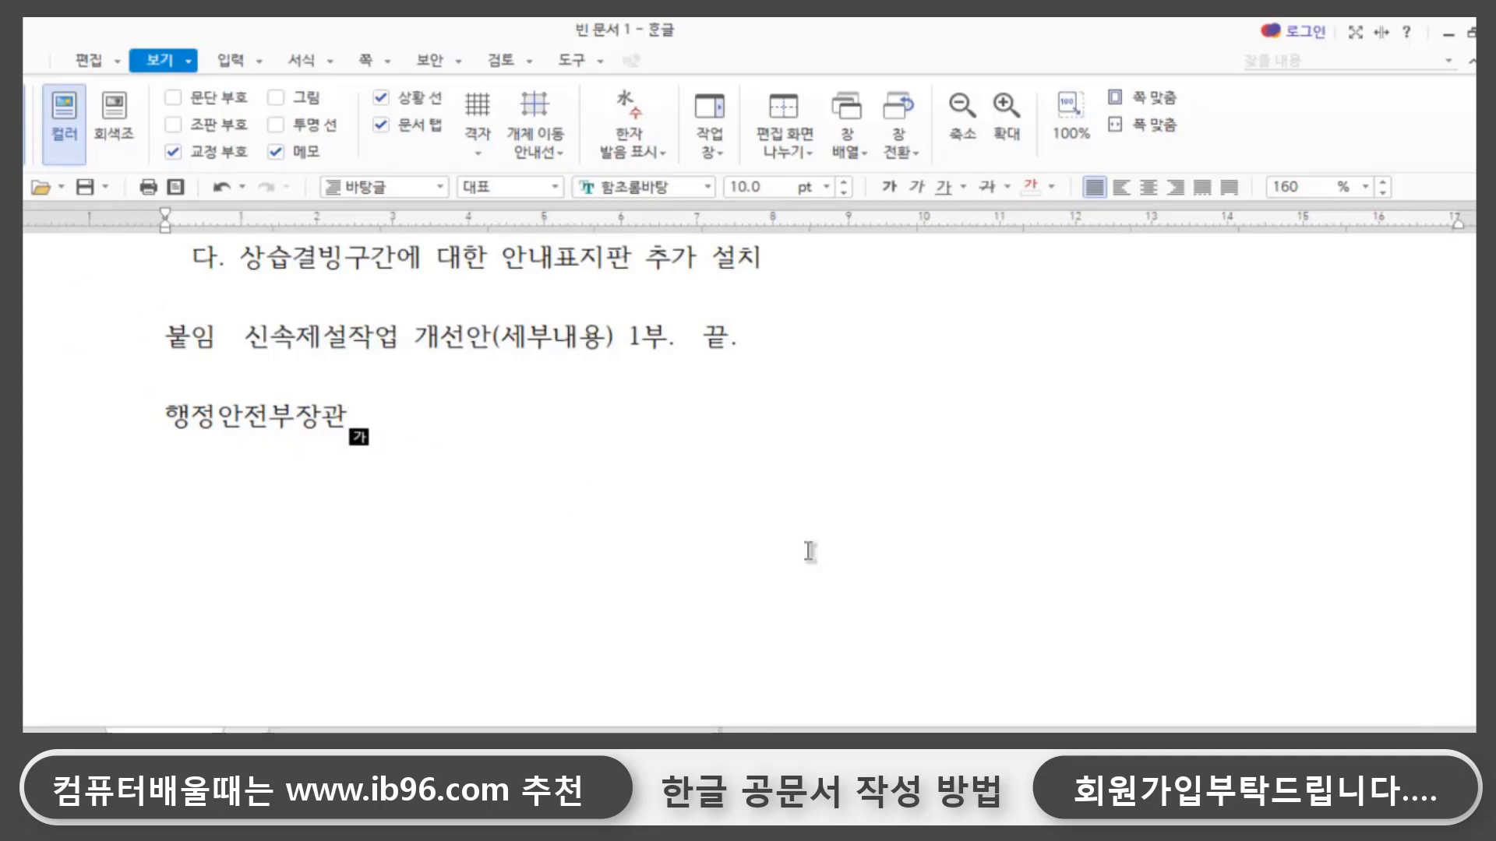
pyautogui.moveTo(160, 411); pyautogui.dragTo(451, 407)
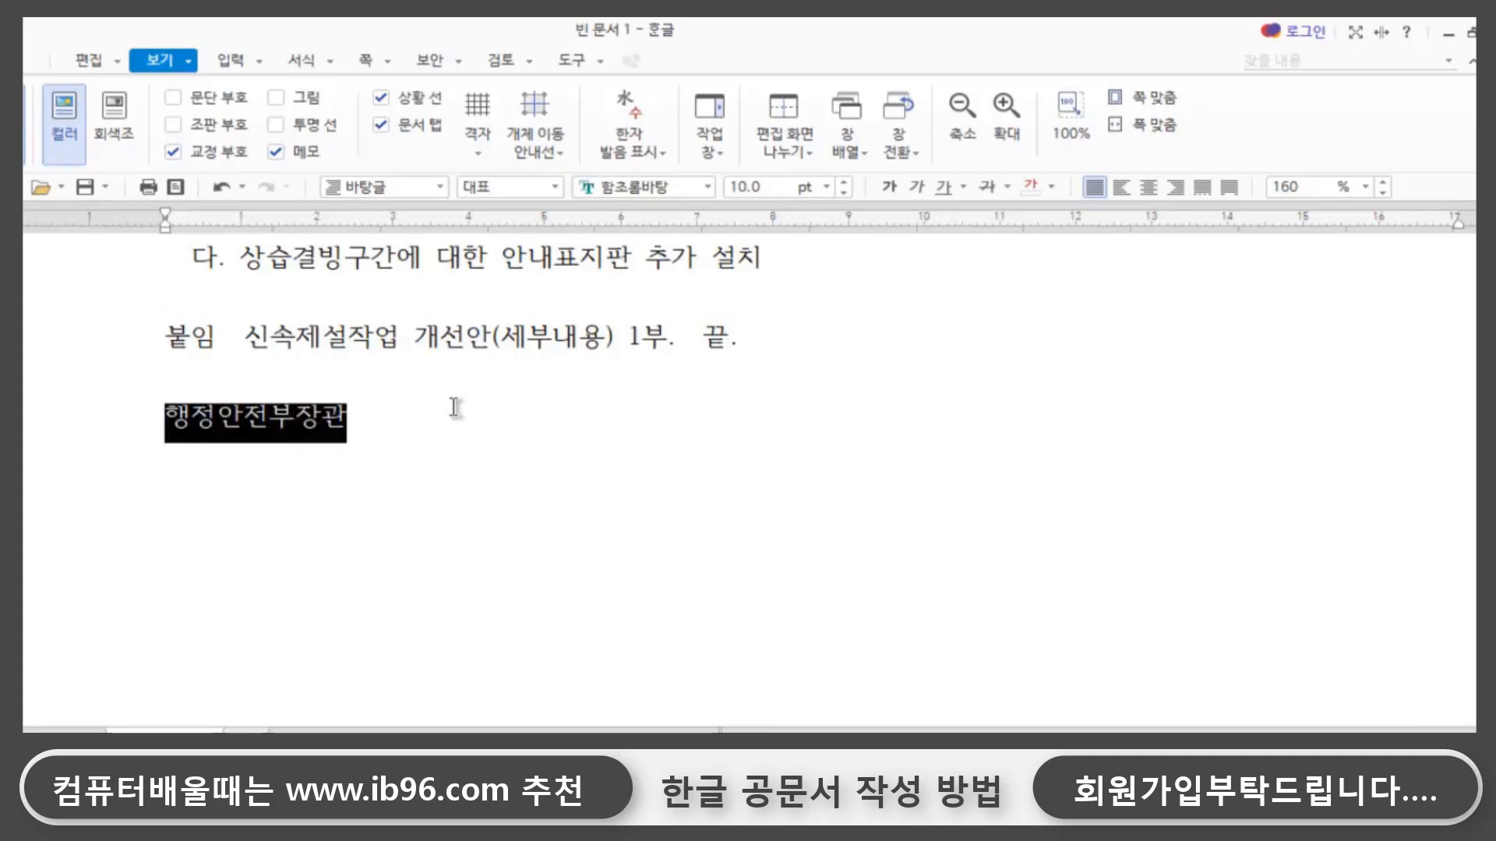
pyautogui.click(361, 446)
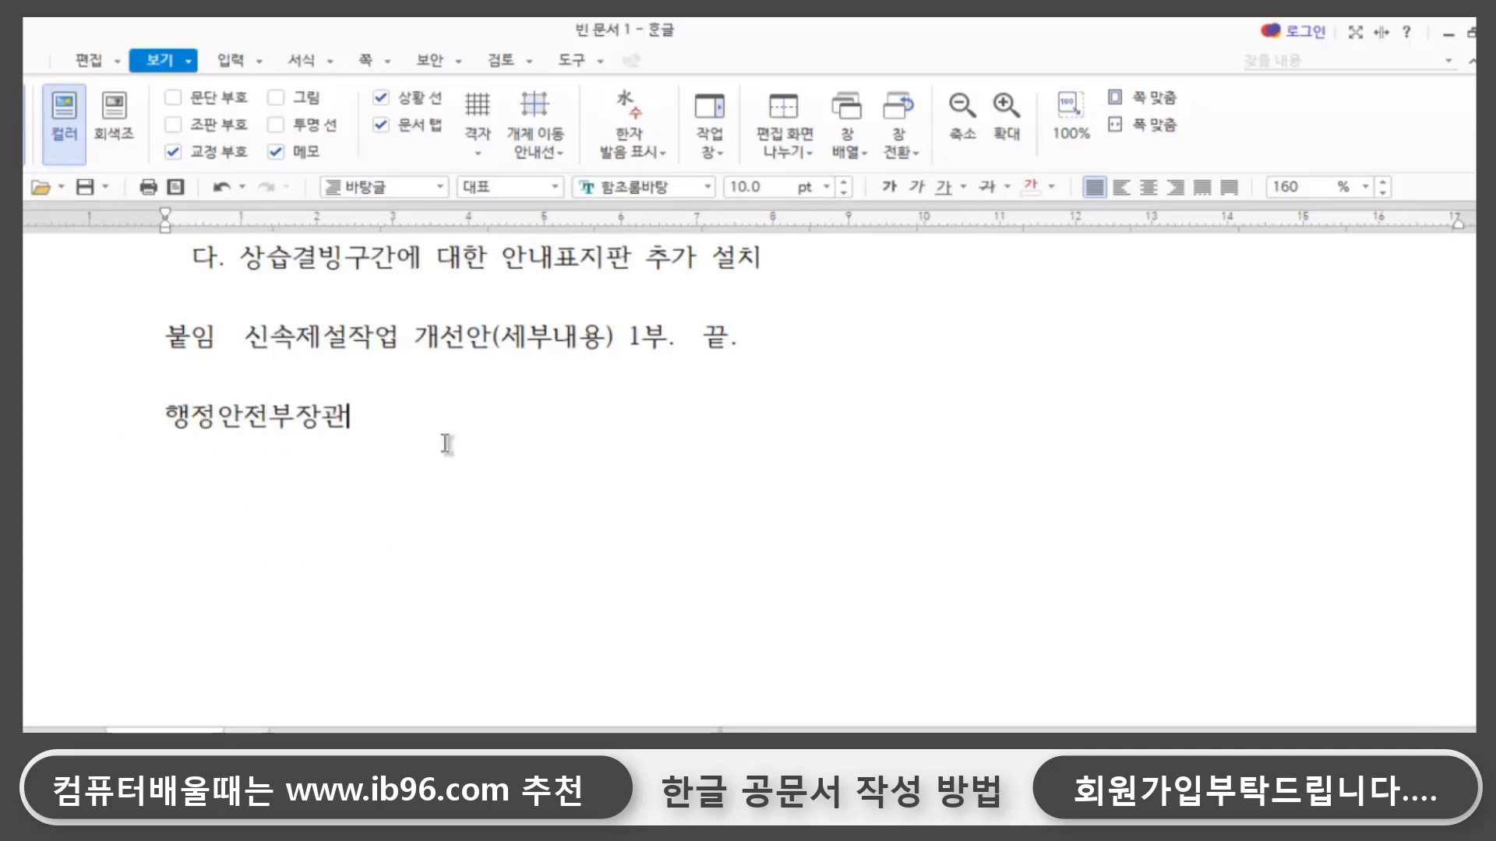
pyautogui.press('Return')
pyautogui.press('Hangul')
pyautogui.press('Up')
pyautogui.press('Up')
pyautogui.press('Return')
pyautogui.press('Return')
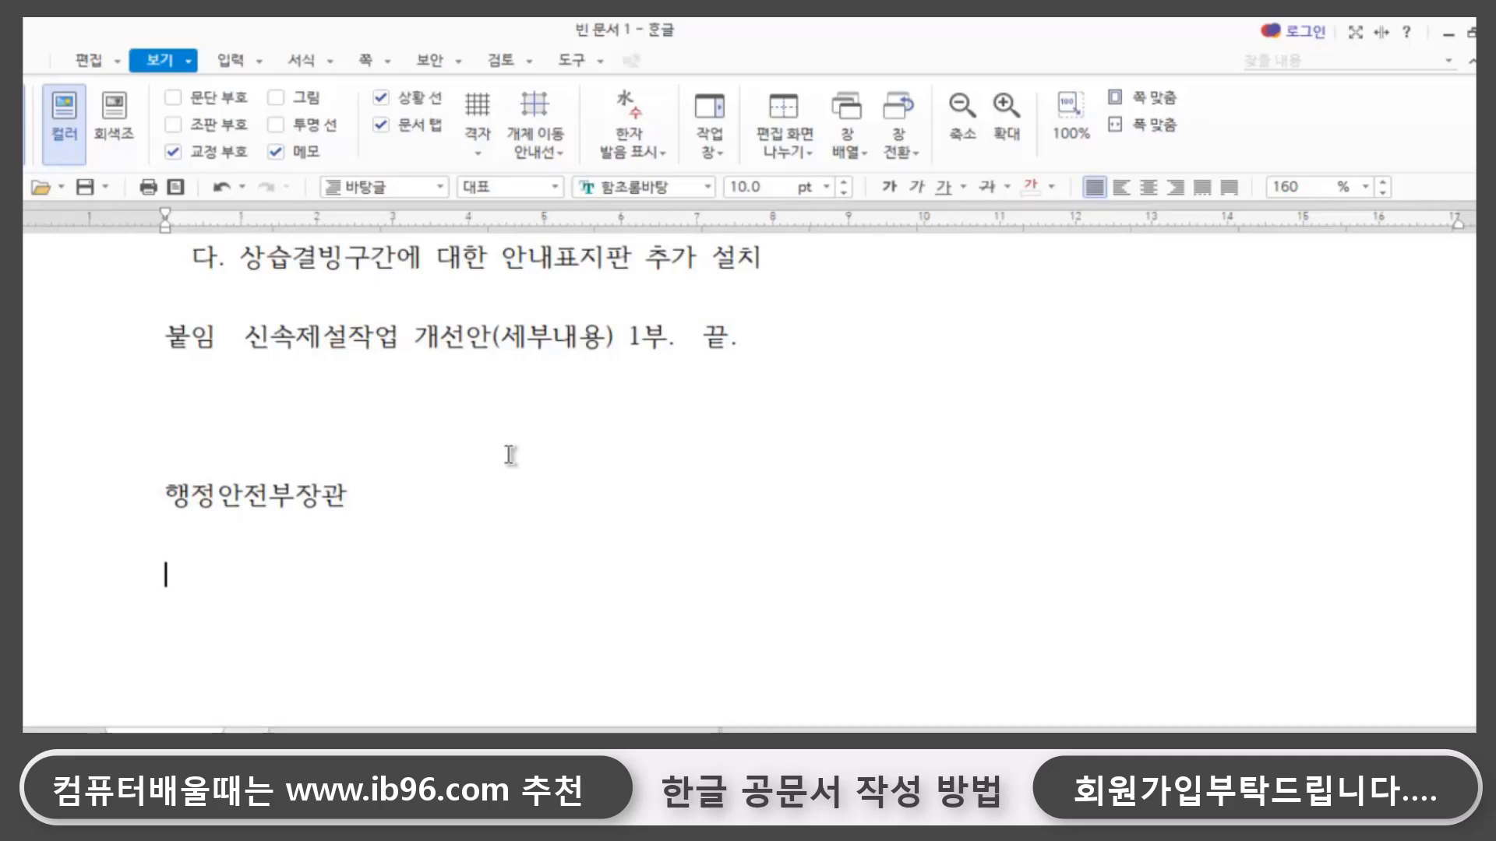
# - Give the horizontal line below the 제목 row a thicker outline
pyautogui.press('Hangul')
pyautogui.scroll(1, 637, 373)
pyautogui.scroll(5, 637, 373)
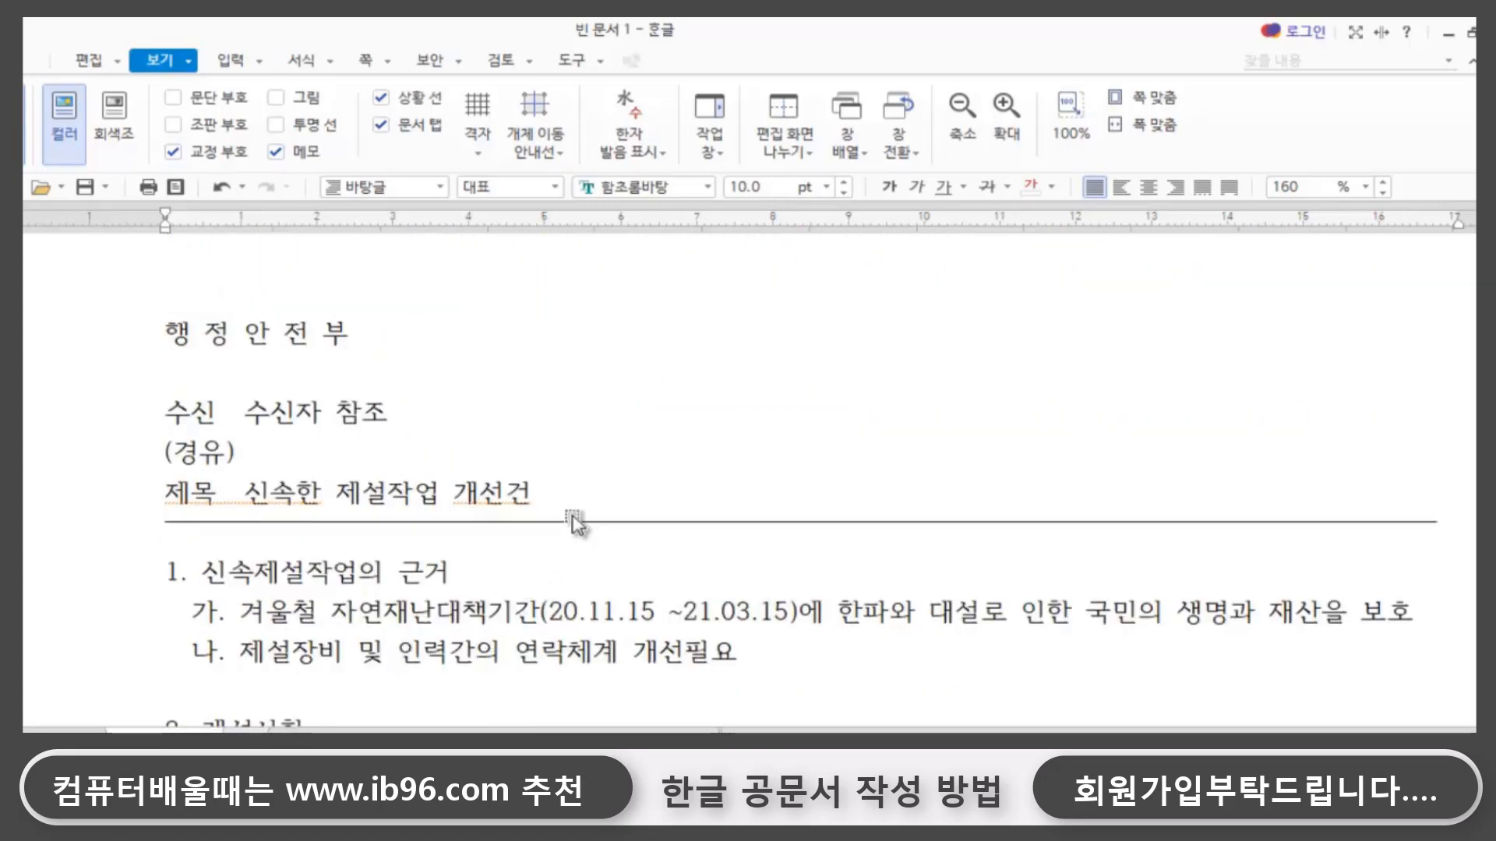
pyautogui.click(573, 522)
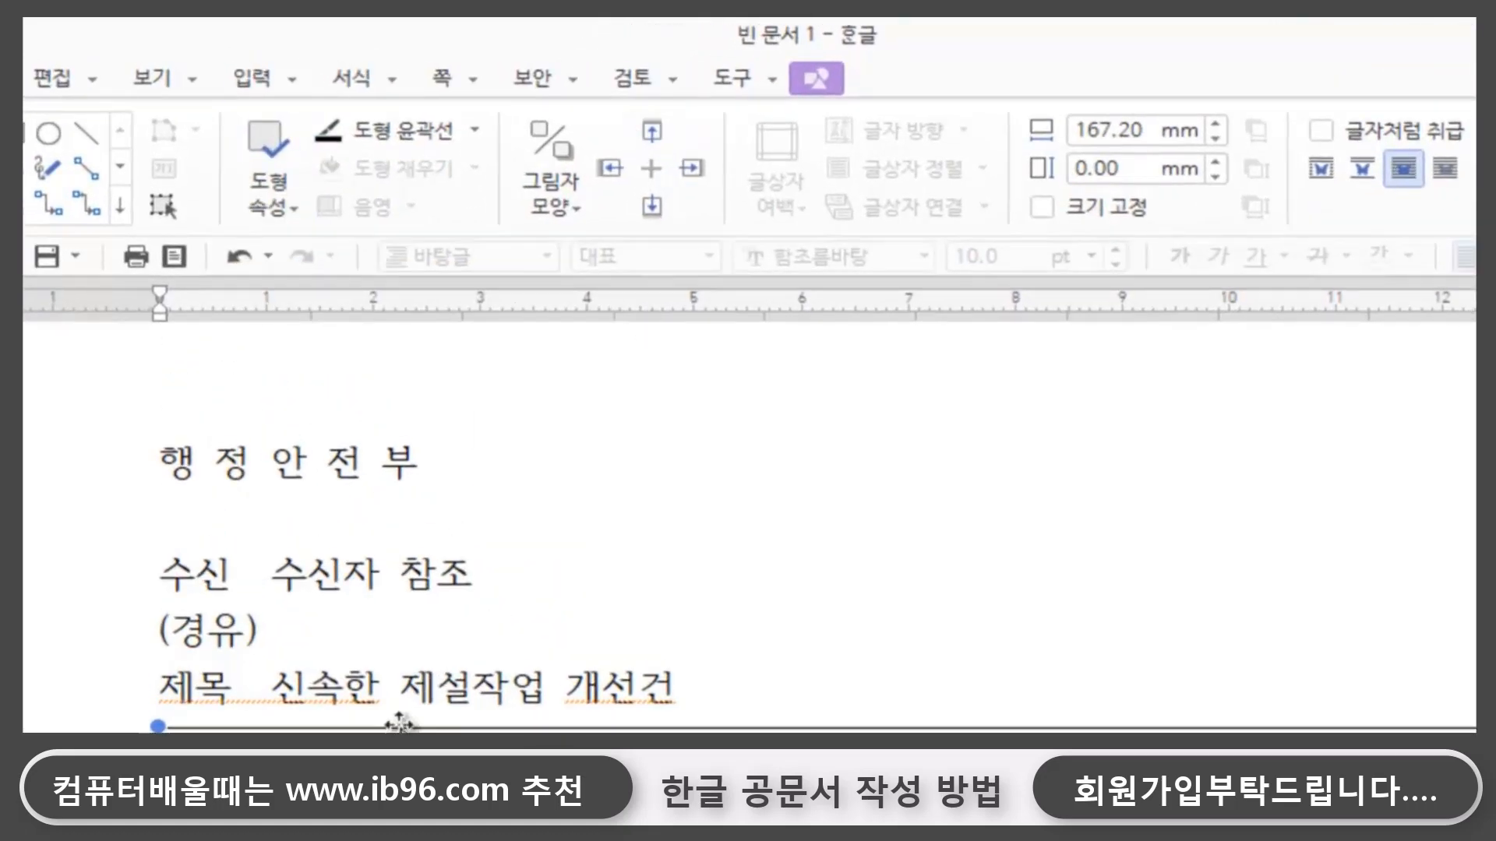
pyautogui.click(477, 137)
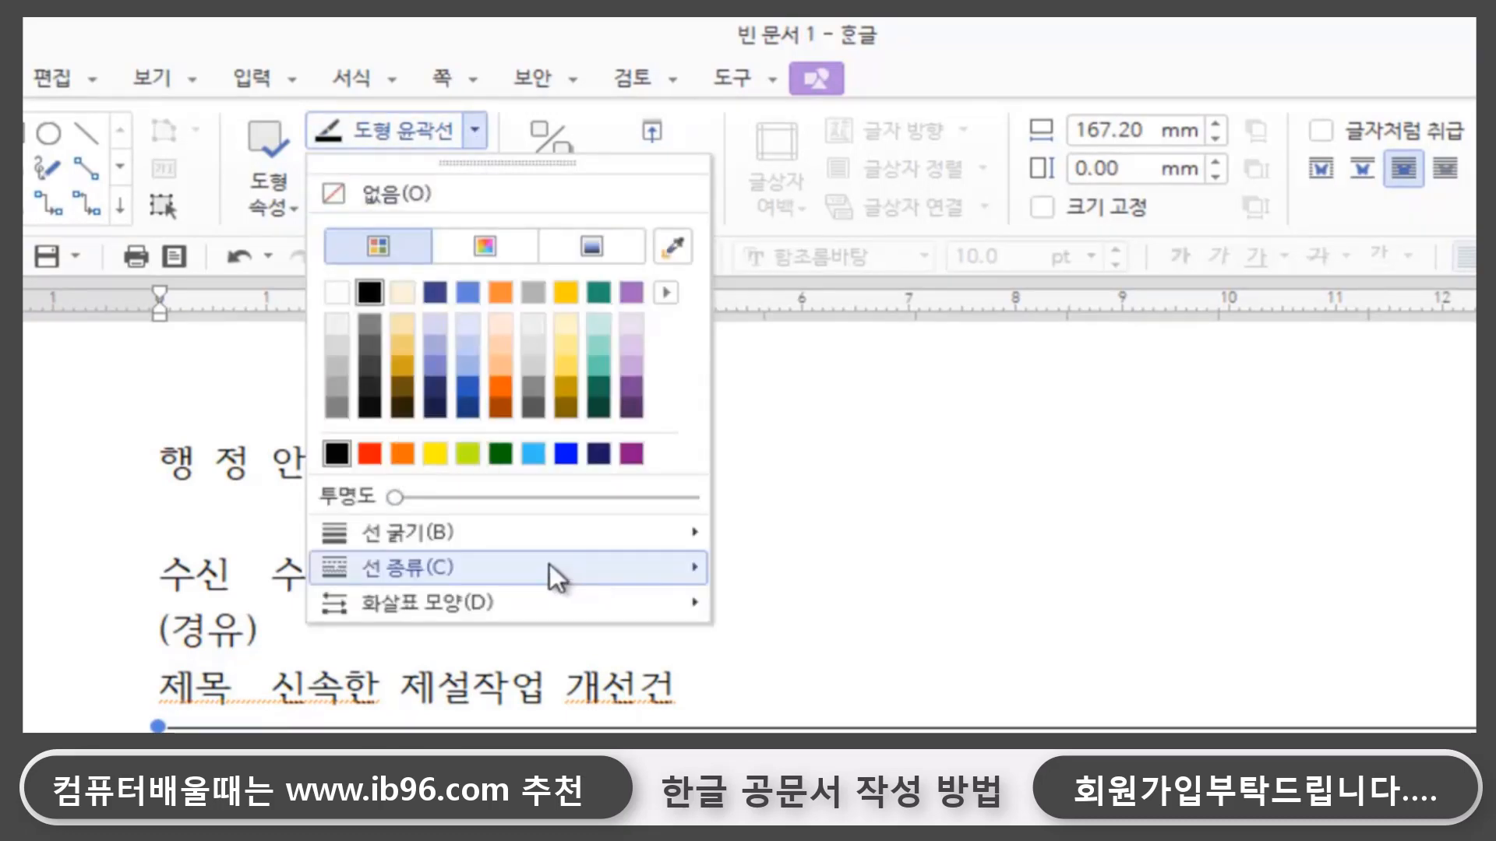
pyautogui.moveTo(542, 540)
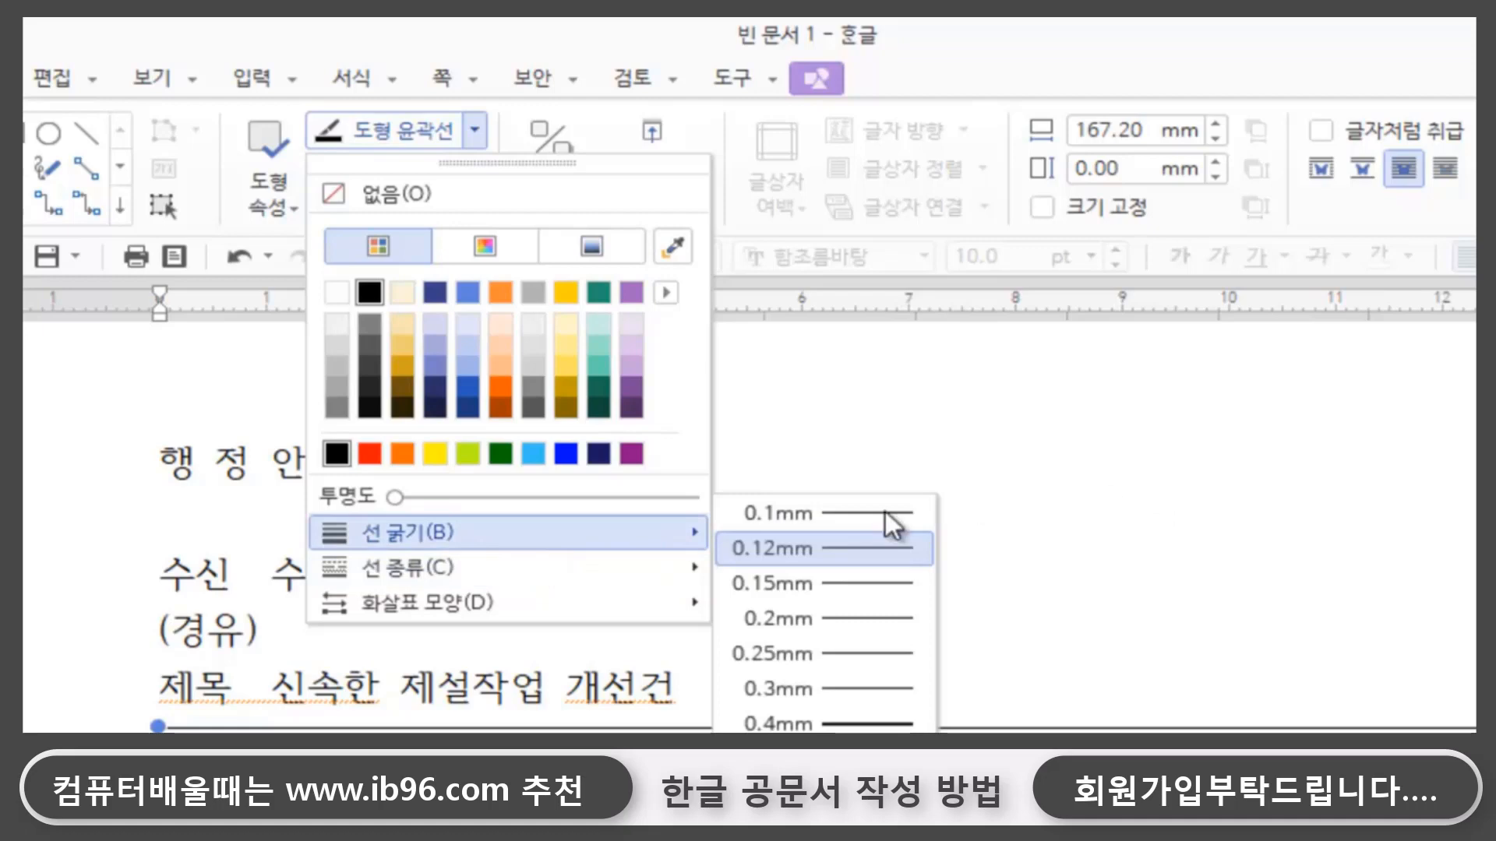
pyautogui.moveTo(600, 532)
pyautogui.click(861, 700)
pyautogui.click(969, 651)
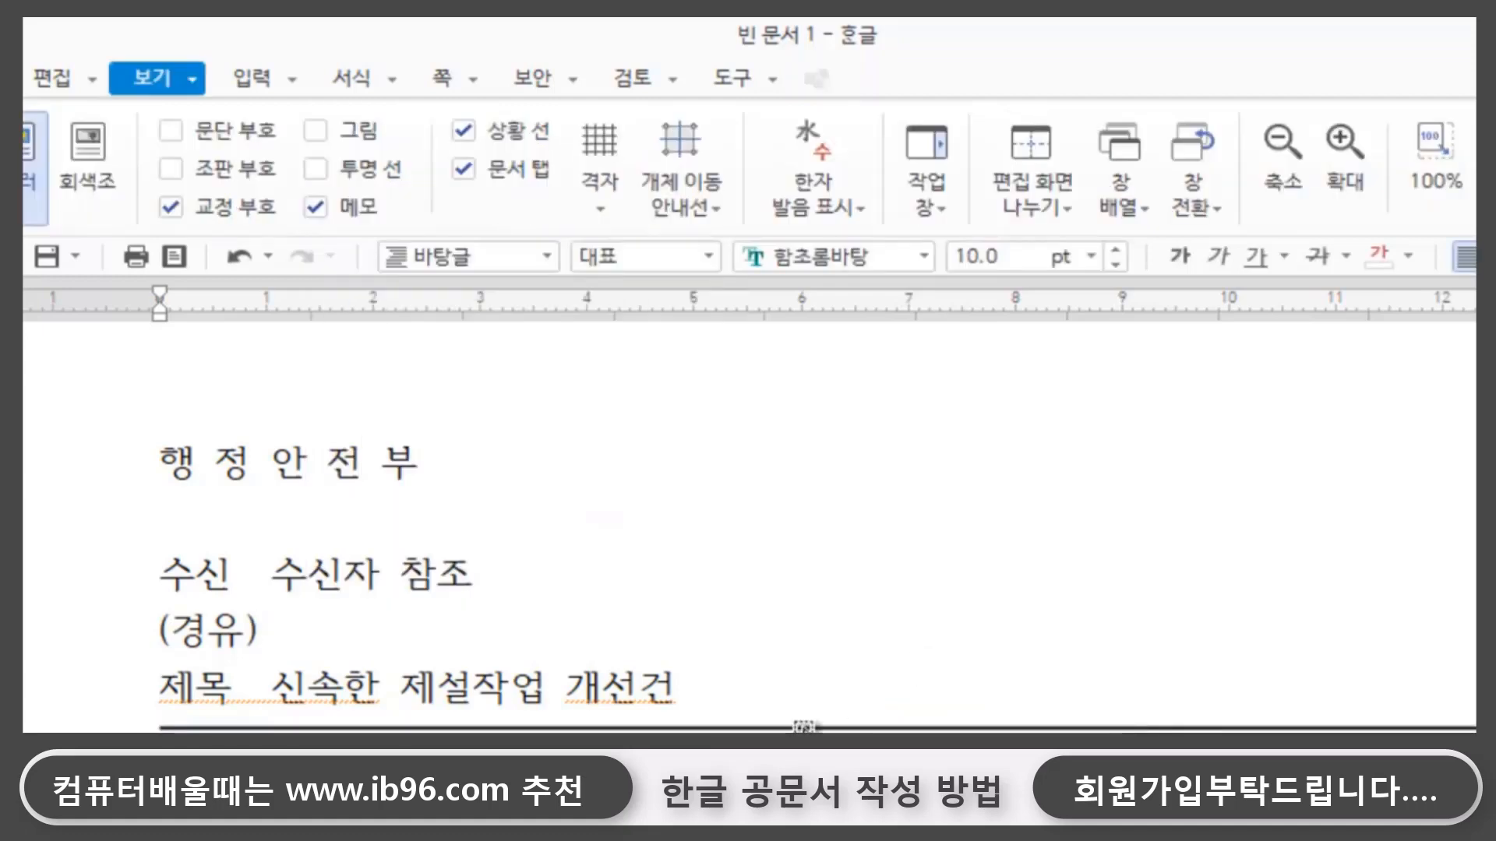
# - Duplicate the thick horizontal line below the 제목 row and align the copy's left end with the original line
pyautogui.click(945, 723)
pyautogui.hotkey('ctrl', 'c')
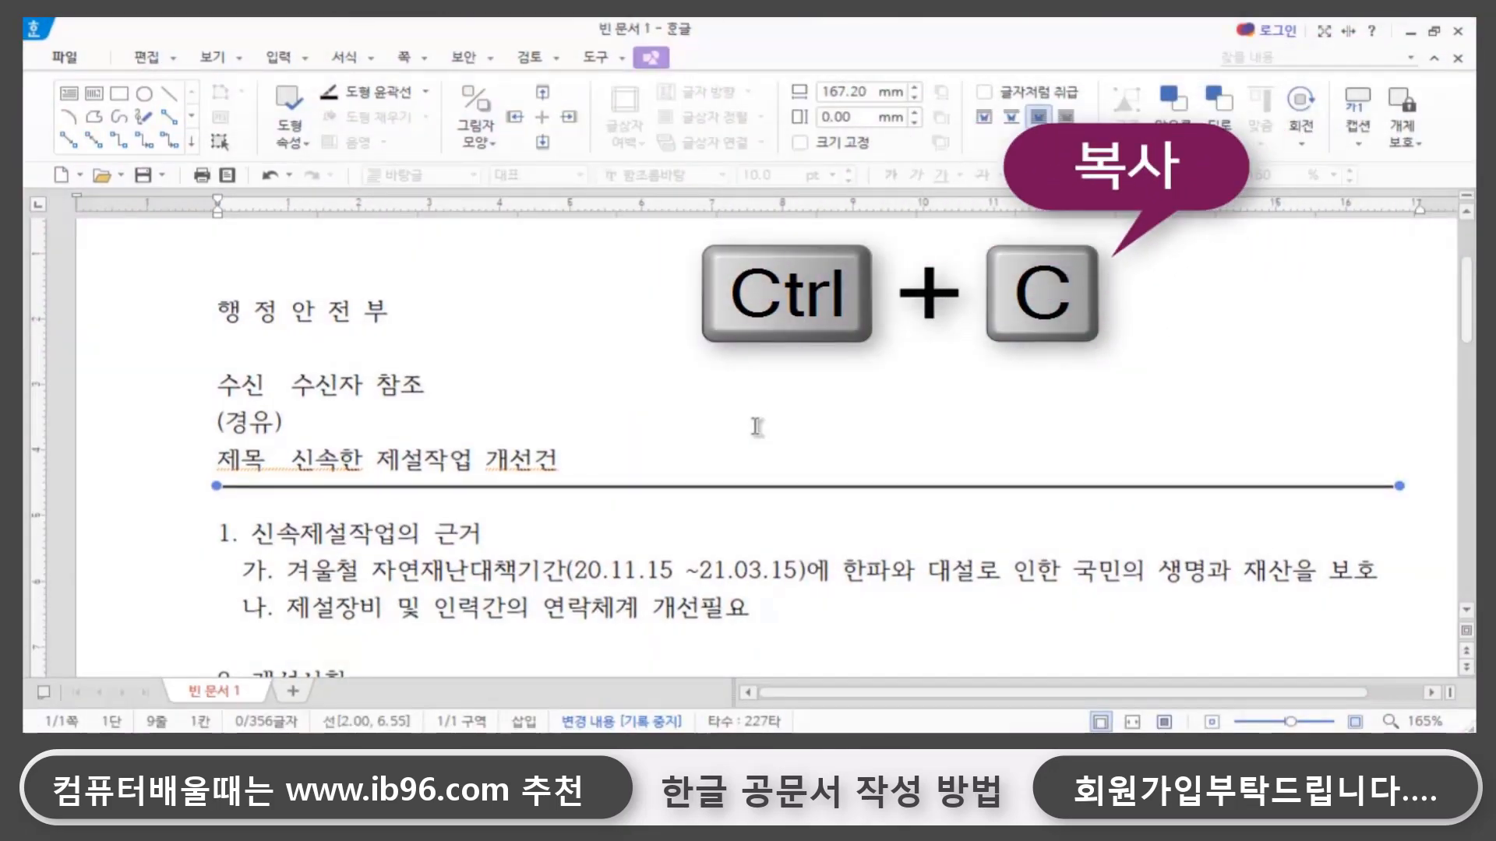
pyautogui.hotkey('ctrl', 'v')
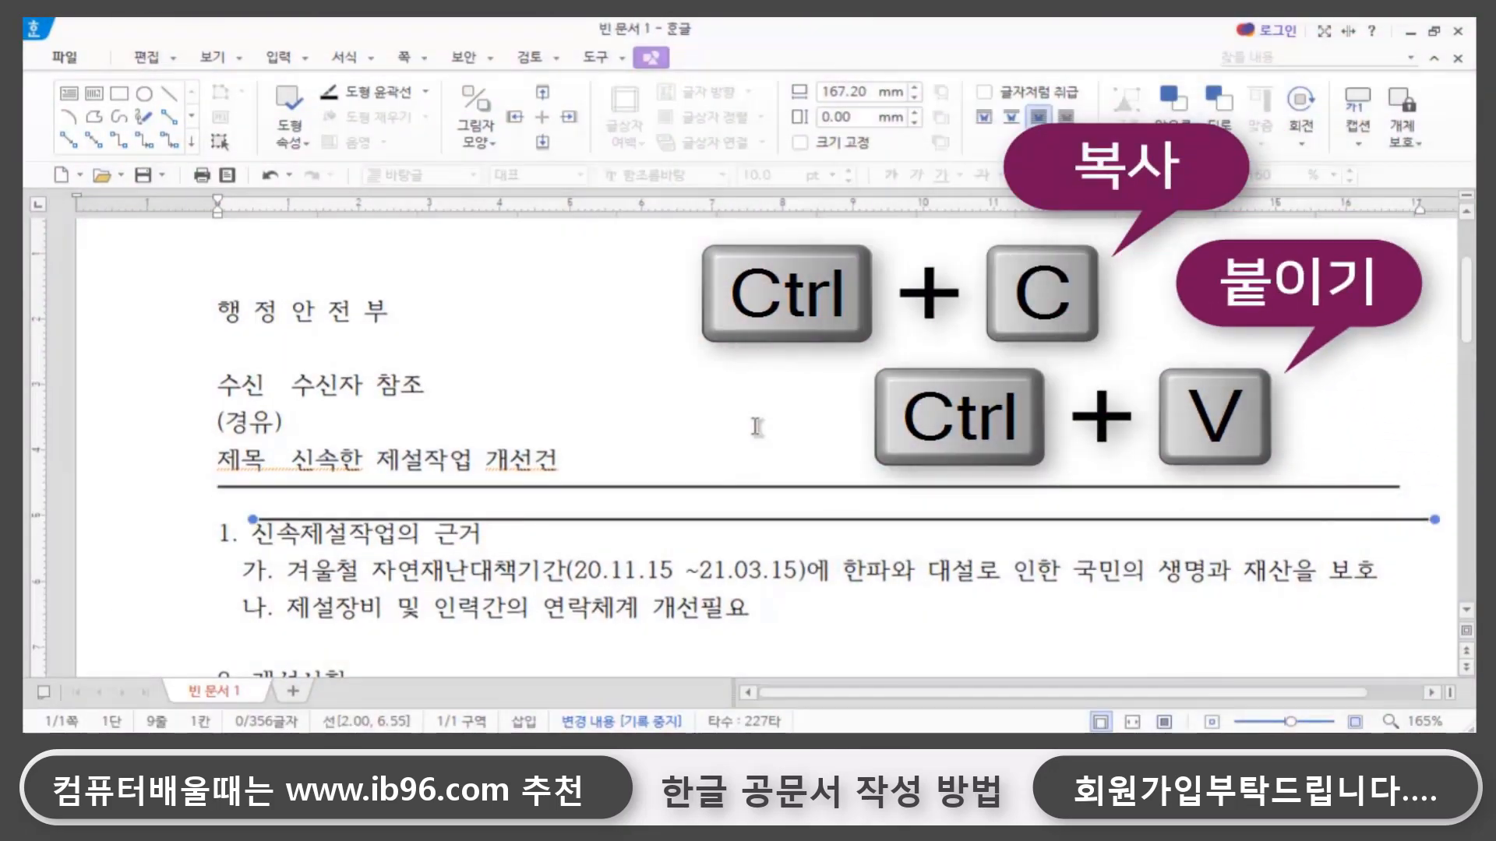
pyautogui.press('Left')
pyautogui.press('Left')
pyautogui.press('Left')
pyautogui.press('Left')
pyautogui.press('Left')
pyautogui.press('Left')
pyautogui.press('Left')
pyautogui.press('Left')
# - Move the copied line straight down to just below the sender title 행정안전부장관 and place the text cursor beneath it
pyautogui.press('Down')
pyautogui.press('Down')
pyautogui.press('Down')
pyautogui.press('Down')
pyautogui.press('Down')
pyautogui.press('Down')
pyautogui.press('Down')
pyautogui.press('Down')
pyautogui.press('Down')
pyautogui.press('Down')
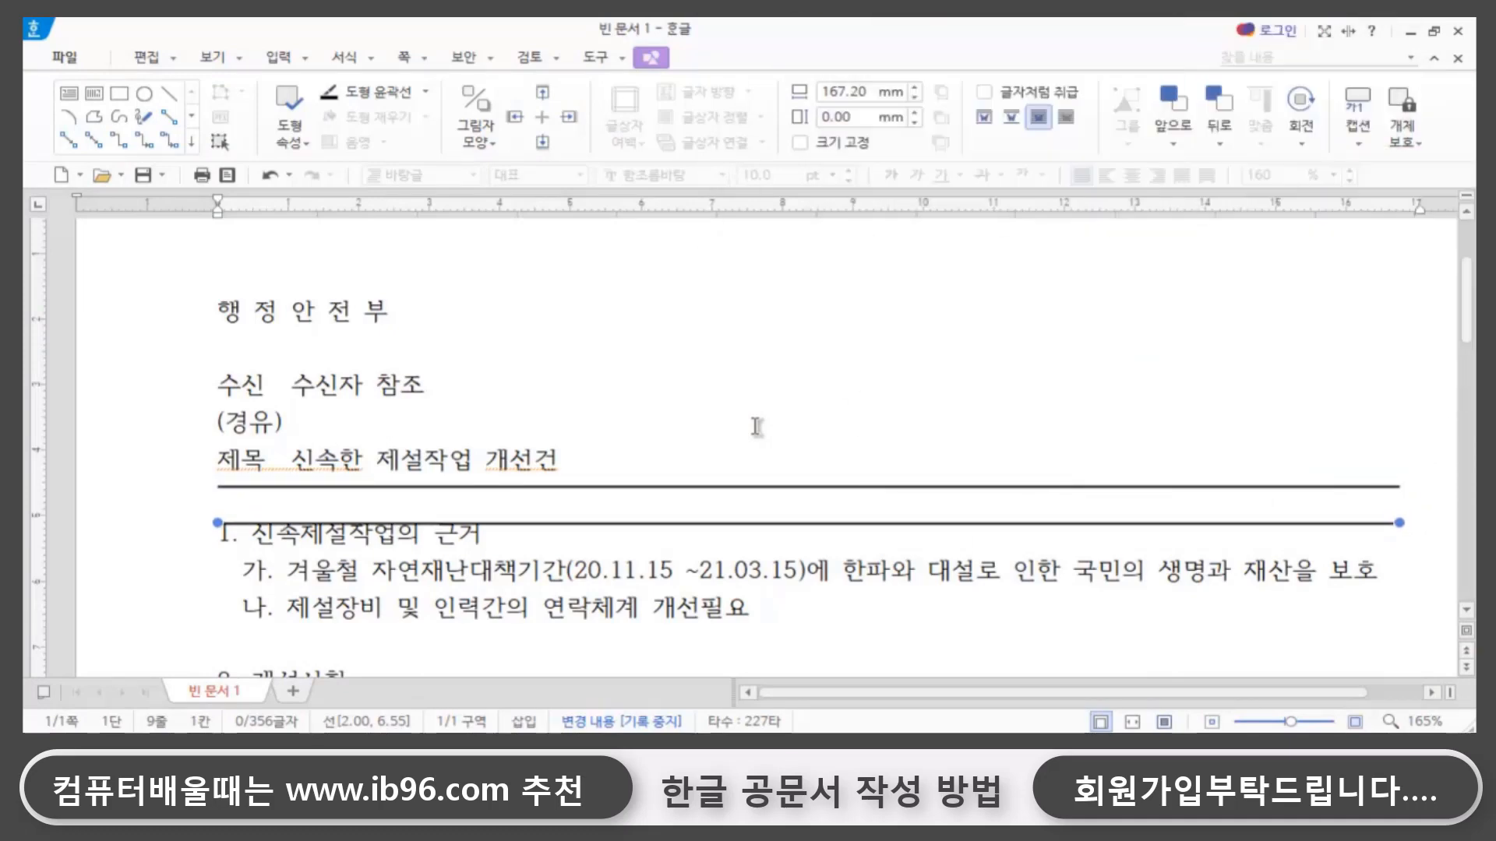
pyautogui.press('Down')
pyautogui.press('Down')
pyautogui.press('Down')
pyautogui.press('Down')
pyautogui.press('Down')
pyautogui.press('Down')
pyautogui.press('Down')
pyautogui.press('Down')
pyautogui.press('Down')
pyautogui.press('Down')
pyautogui.press('Down')
pyautogui.press('Down')
pyautogui.press('Down')
pyautogui.press('Down')
pyautogui.press('Down')
pyautogui.press('Down')
pyautogui.press('Down')
pyautogui.press('Down')
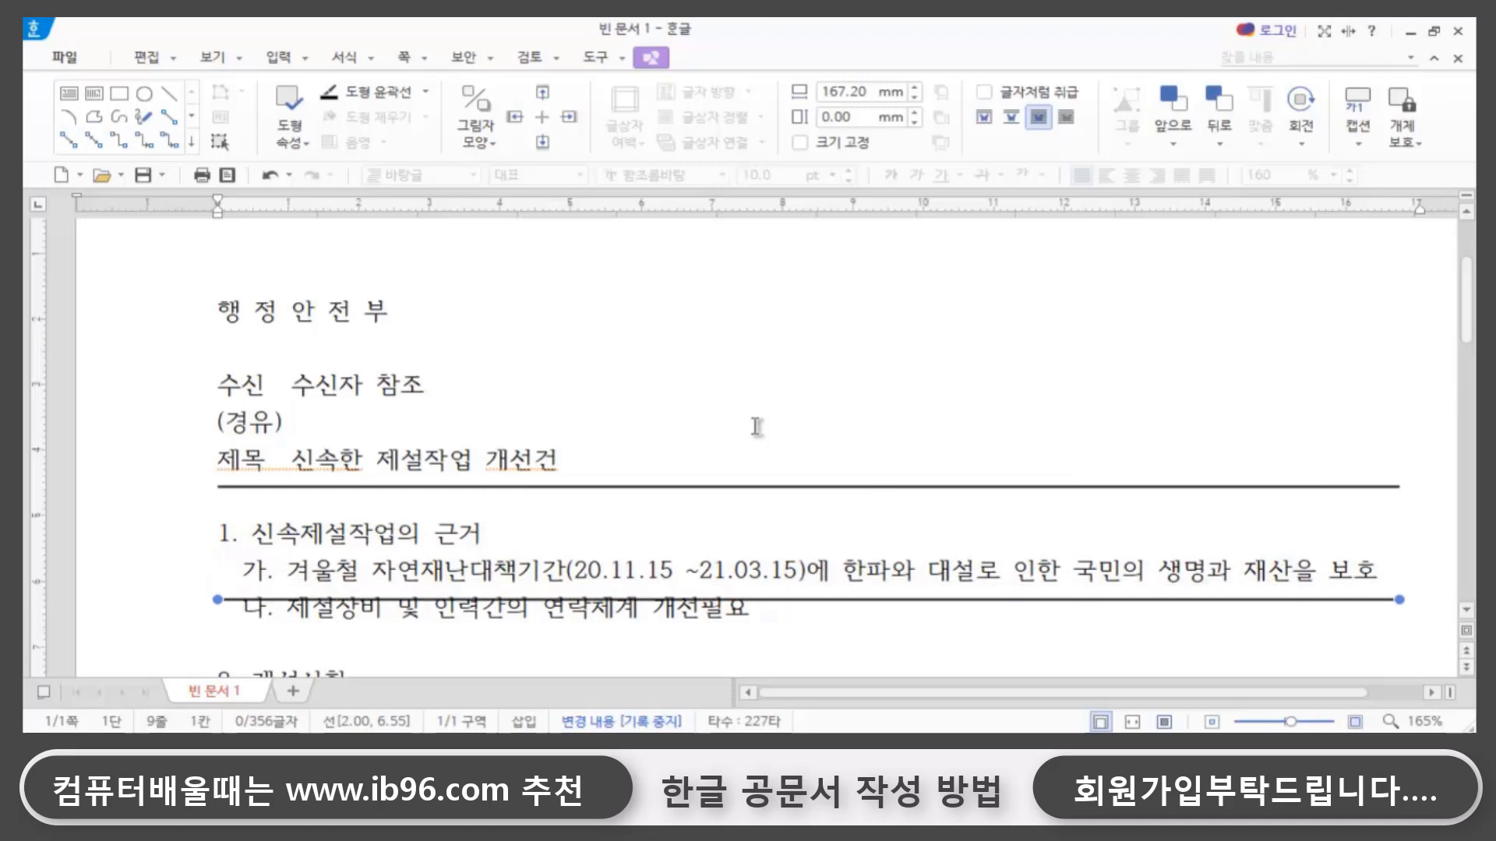
pyautogui.press('Down')
pyautogui.press('Down')
pyautogui.press('Down')
pyautogui.press('Down')
pyautogui.press('Down')
pyautogui.press('Down')
pyautogui.press('Down')
pyautogui.press('Down')
pyautogui.press('Down')
pyautogui.press('Down')
pyautogui.press('Down')
pyautogui.press('Down')
pyautogui.press('Down')
pyautogui.press('Down')
pyautogui.press('Down')
pyautogui.press('Down')
pyautogui.press('Down')
pyautogui.press('Down')
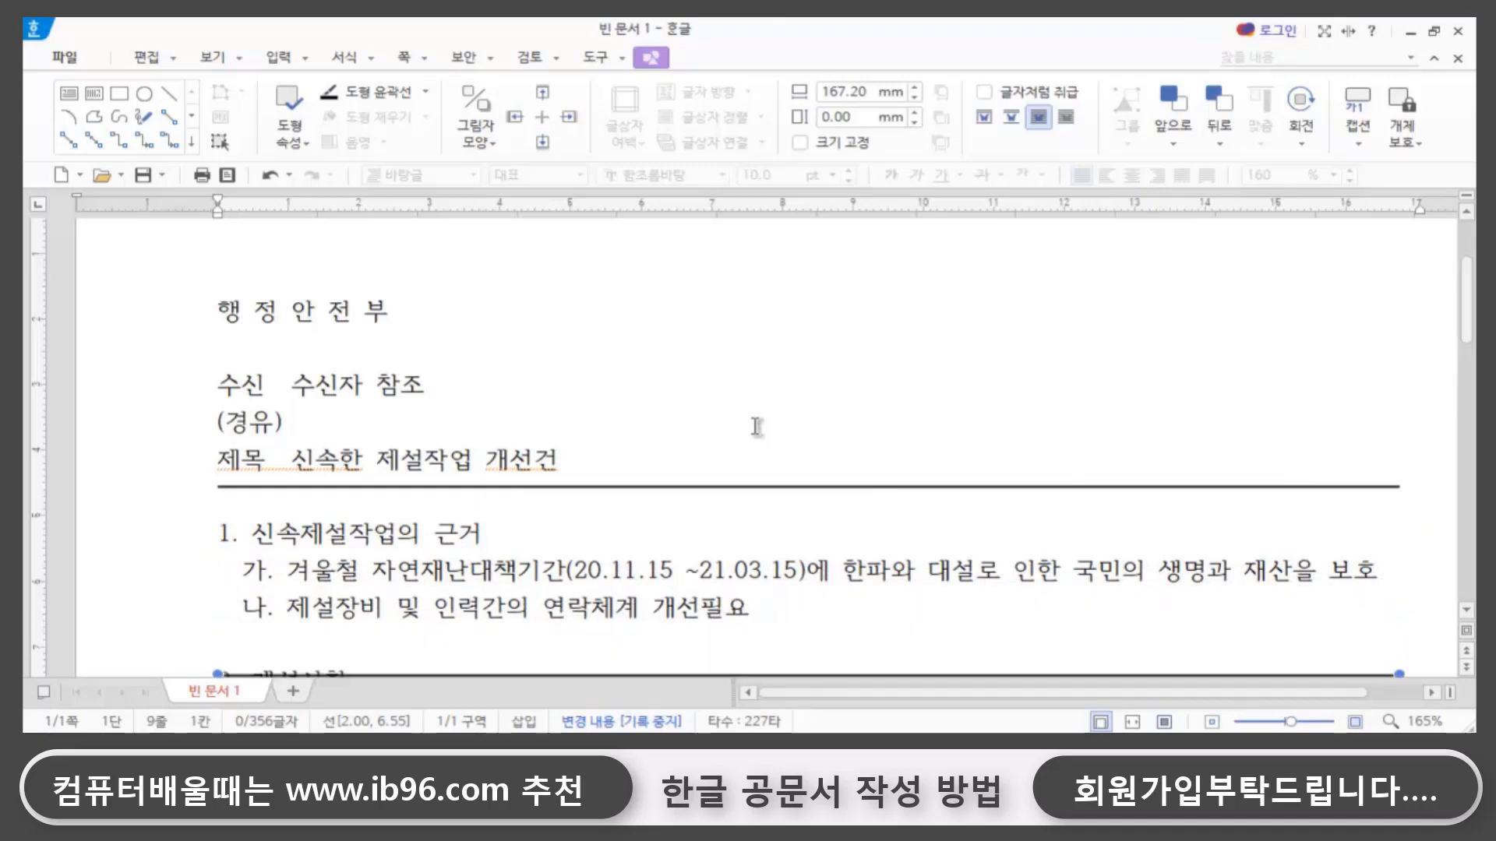
pyautogui.press('Down')
pyautogui.press('Down')
pyautogui.press('Down')
pyautogui.press('Down')
pyautogui.press('Down')
pyautogui.press('Down')
pyautogui.press('Down')
pyautogui.press('Down')
pyautogui.press('Down')
pyautogui.press('Down')
pyautogui.press('Down')
pyautogui.press('Down')
pyautogui.press('Down')
pyautogui.press('Down')
pyautogui.press('Down')
pyautogui.press('Down')
pyautogui.press('Down')
pyautogui.press('Down')
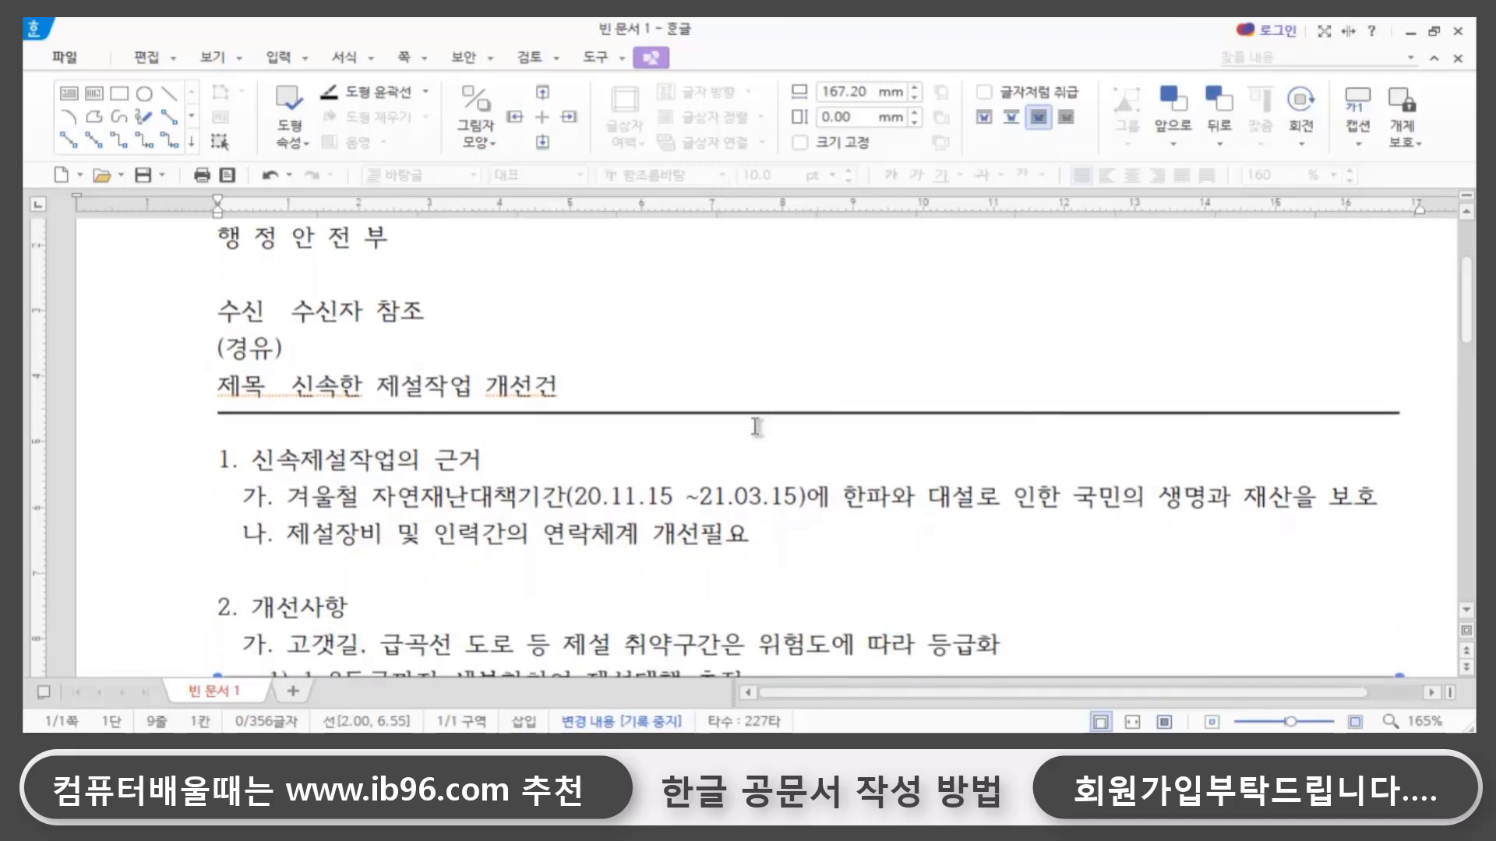
pyautogui.press('Down')
pyautogui.press('Down')
pyautogui.press('Down')
pyautogui.press('Down')
pyautogui.press('Down')
pyautogui.press('Down')
pyautogui.press('Down')
pyautogui.press('Down')
pyautogui.press('Down')
pyautogui.press('Down')
pyautogui.press('Down')
pyautogui.press('Down')
pyautogui.press('Down')
pyautogui.press('Down')
pyautogui.press('Down')
pyautogui.press('Down')
pyautogui.press('Down')
pyautogui.press('Down')
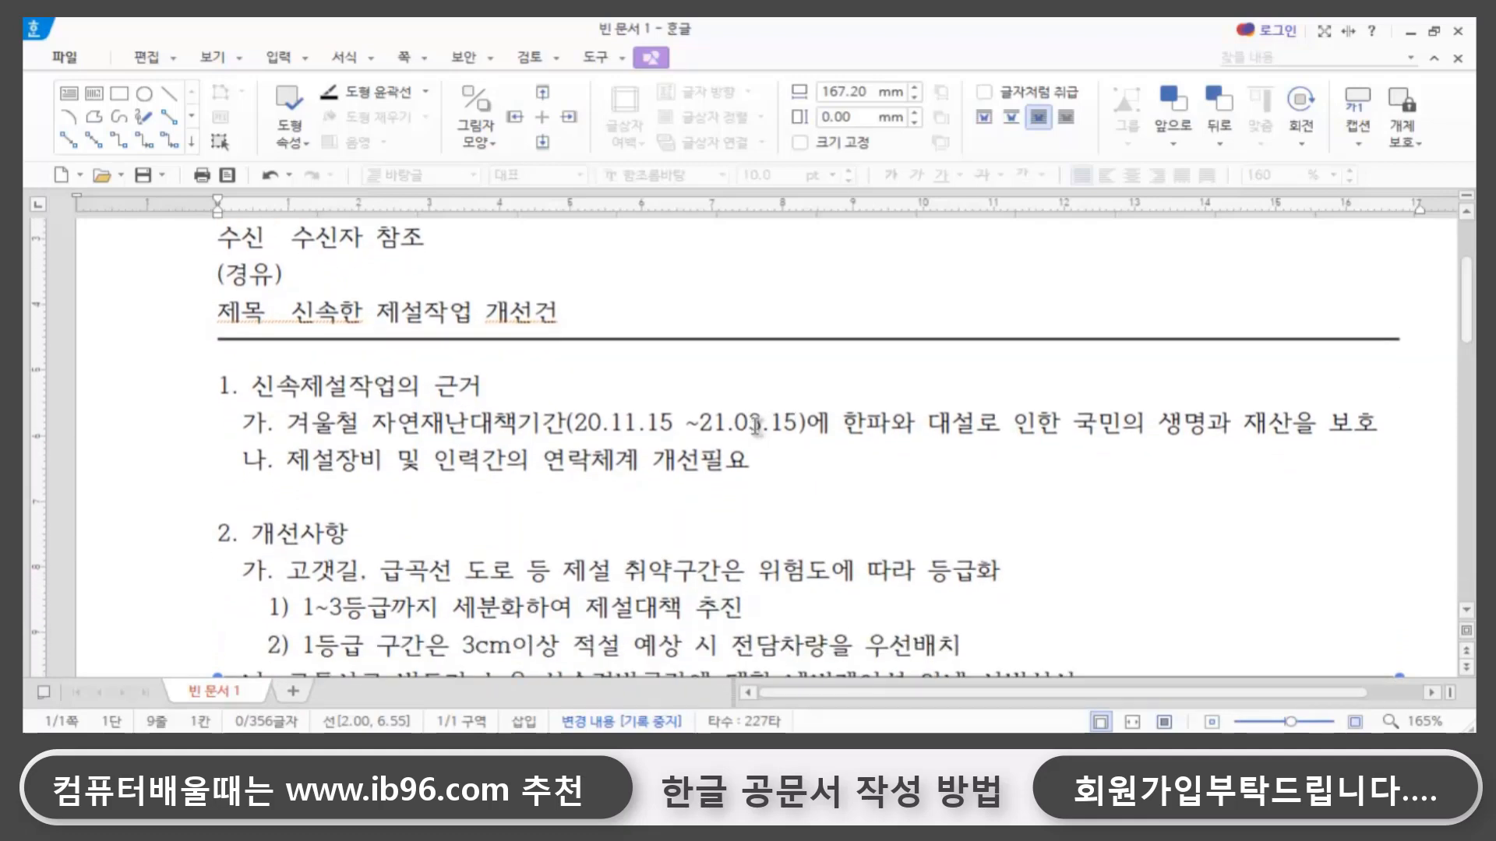
pyautogui.press('Down')
pyautogui.press('Down')
pyautogui.press('Down')
pyautogui.press('Down')
pyautogui.press('Down')
pyautogui.press('Down')
pyautogui.press('Down')
pyautogui.press('Down')
pyautogui.press('Down')
pyautogui.press('Down')
pyautogui.press('Down')
pyautogui.press('Down')
pyautogui.press('Down')
pyautogui.press('Down')
pyautogui.press('Down')
pyautogui.press('Down')
pyautogui.press('Down')
pyautogui.press('Down')
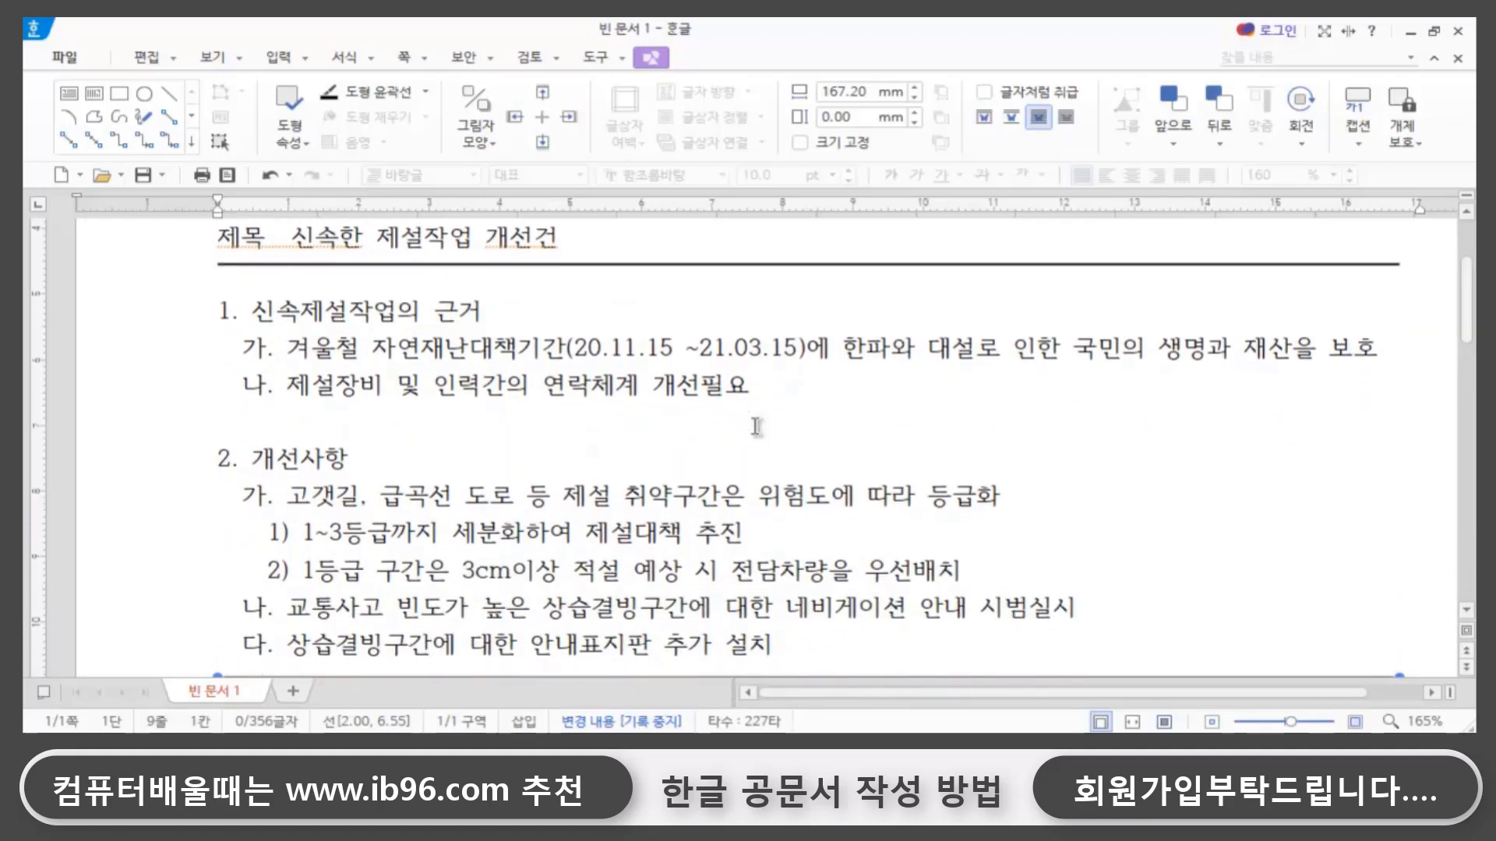
pyautogui.press('Down')
pyautogui.press('Down')
pyautogui.press('Down')
pyautogui.press('Down')
pyautogui.press('Down')
pyautogui.press('Down')
pyautogui.press('Down')
pyautogui.press('Down')
pyautogui.press('Down')
pyautogui.press('Down')
pyautogui.press('Down')
pyautogui.press('Down')
pyautogui.press('Down')
pyautogui.press('Down')
pyautogui.press('Down')
pyautogui.press('Down')
pyautogui.press('Down')
pyautogui.press('Down')
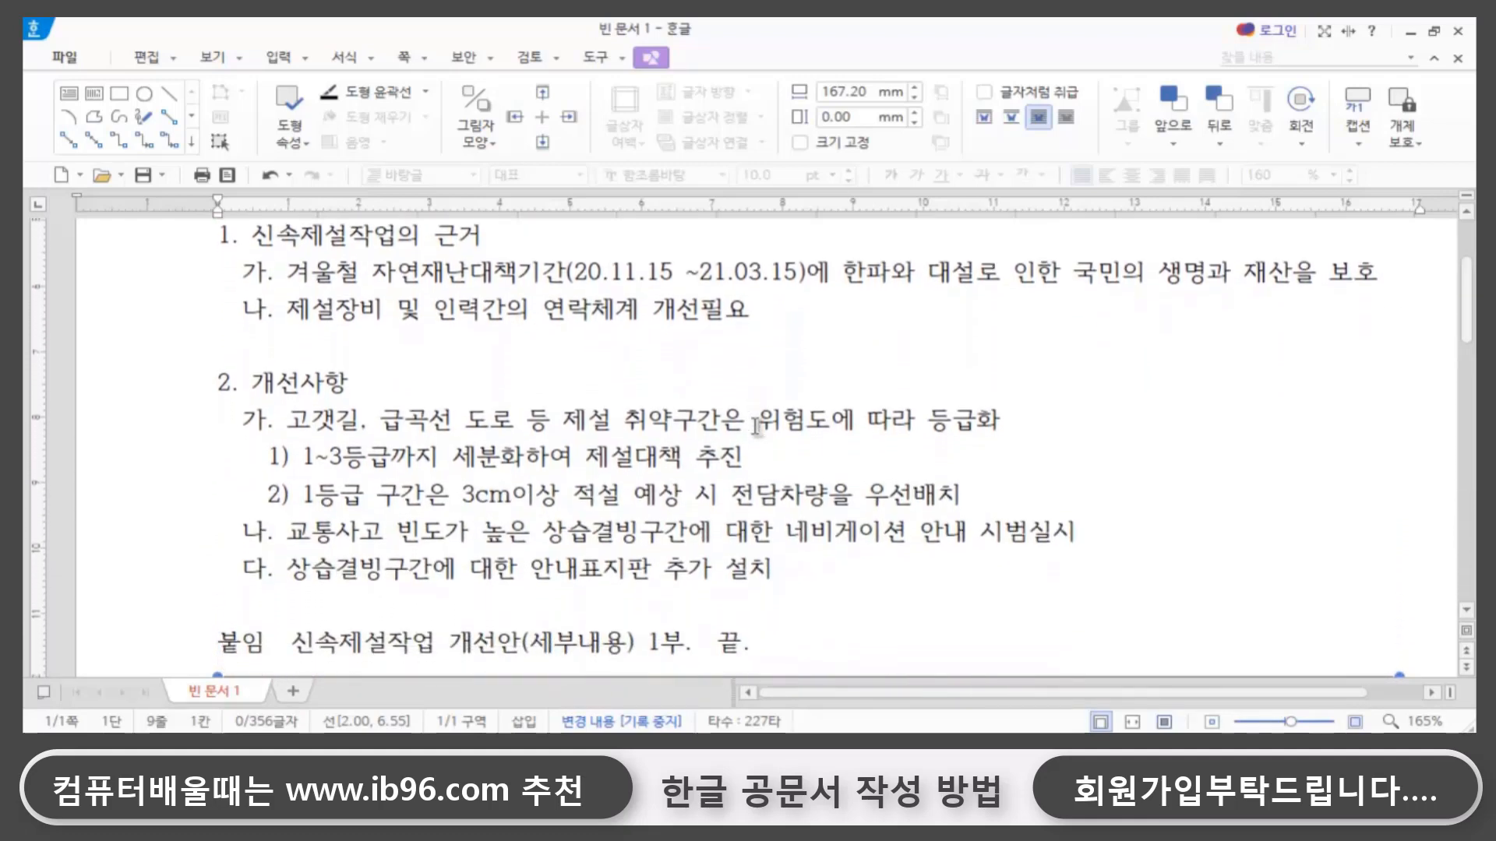
pyautogui.press('Down')
pyautogui.press('Down')
pyautogui.press('Down')
pyautogui.press('Down')
pyautogui.press('Down')
pyautogui.press('Down')
pyautogui.press('Down')
pyautogui.press('Down')
pyautogui.press('Down')
pyautogui.press('Down')
pyautogui.press('Down')
pyautogui.press('Down')
pyautogui.press('Down')
pyautogui.press('Down')
pyautogui.press('Down')
pyautogui.press('Down')
pyautogui.press('Down')
pyautogui.press('Down')
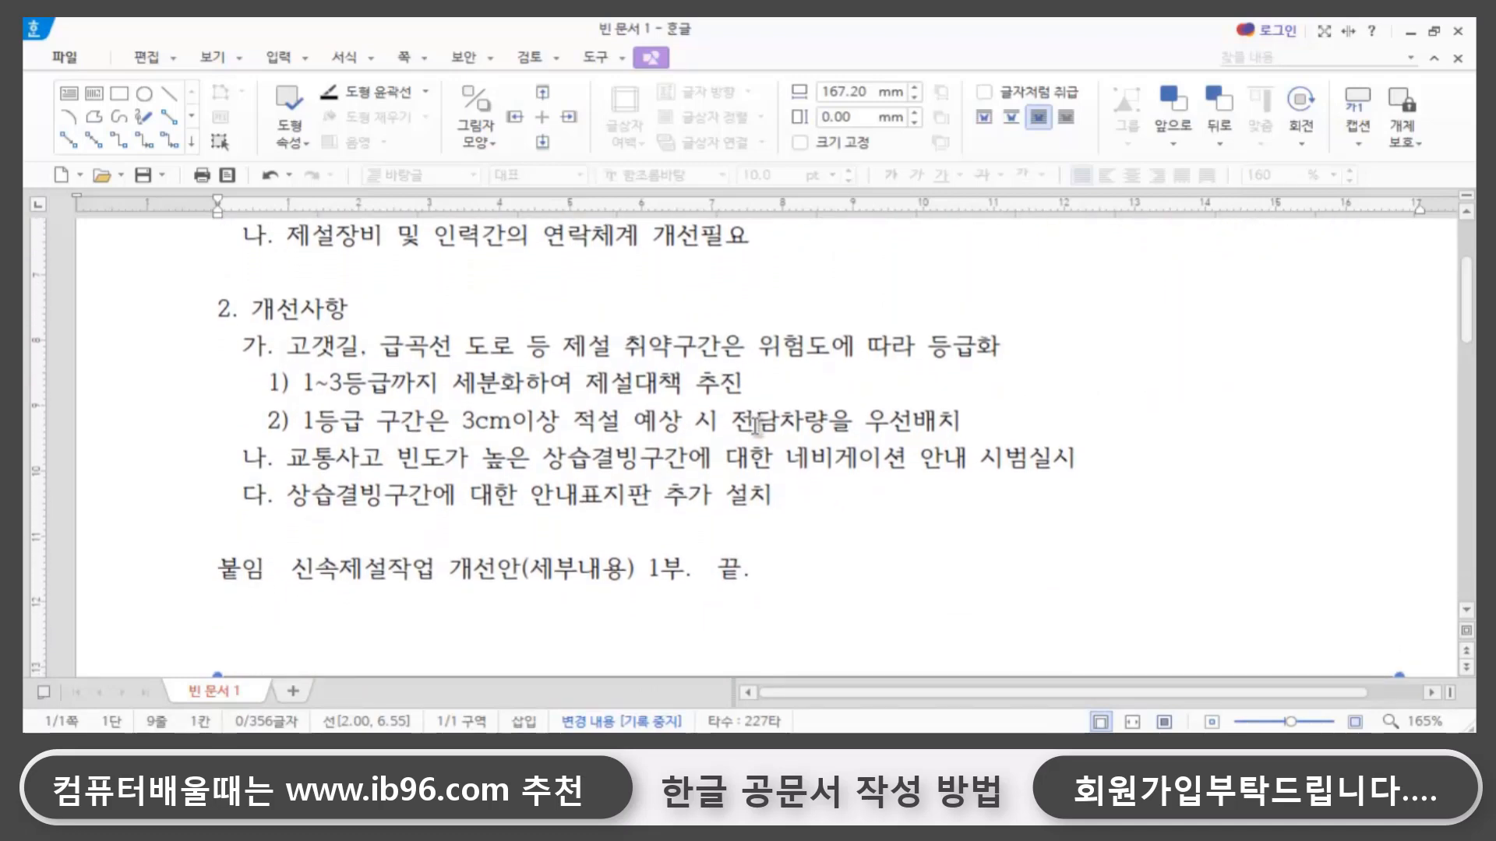
pyautogui.press('Down')
pyautogui.press('Down')
pyautogui.press('Down')
pyautogui.press('Down')
pyautogui.press('Down')
pyautogui.press('Down')
pyautogui.press('Down')
pyautogui.press('Down')
pyautogui.press('Down')
pyautogui.press('Down')
pyautogui.press('Down')
pyautogui.press('Down')
pyautogui.press('Down')
pyautogui.press('Down')
pyautogui.press('Down')
pyautogui.press('Down')
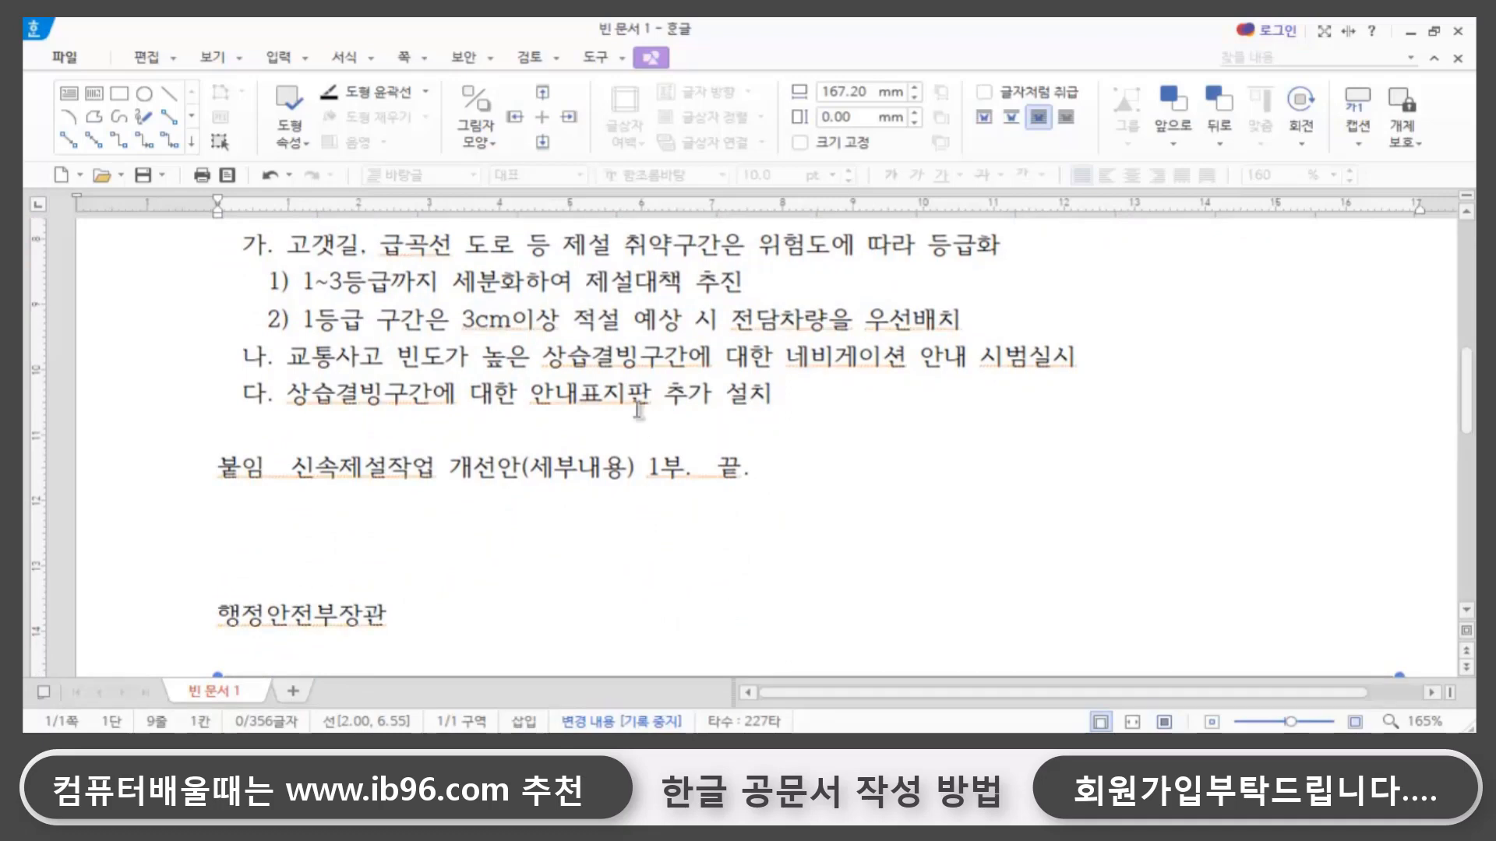
pyautogui.scroll(-3, 769, 394)
pyautogui.click(236, 508)
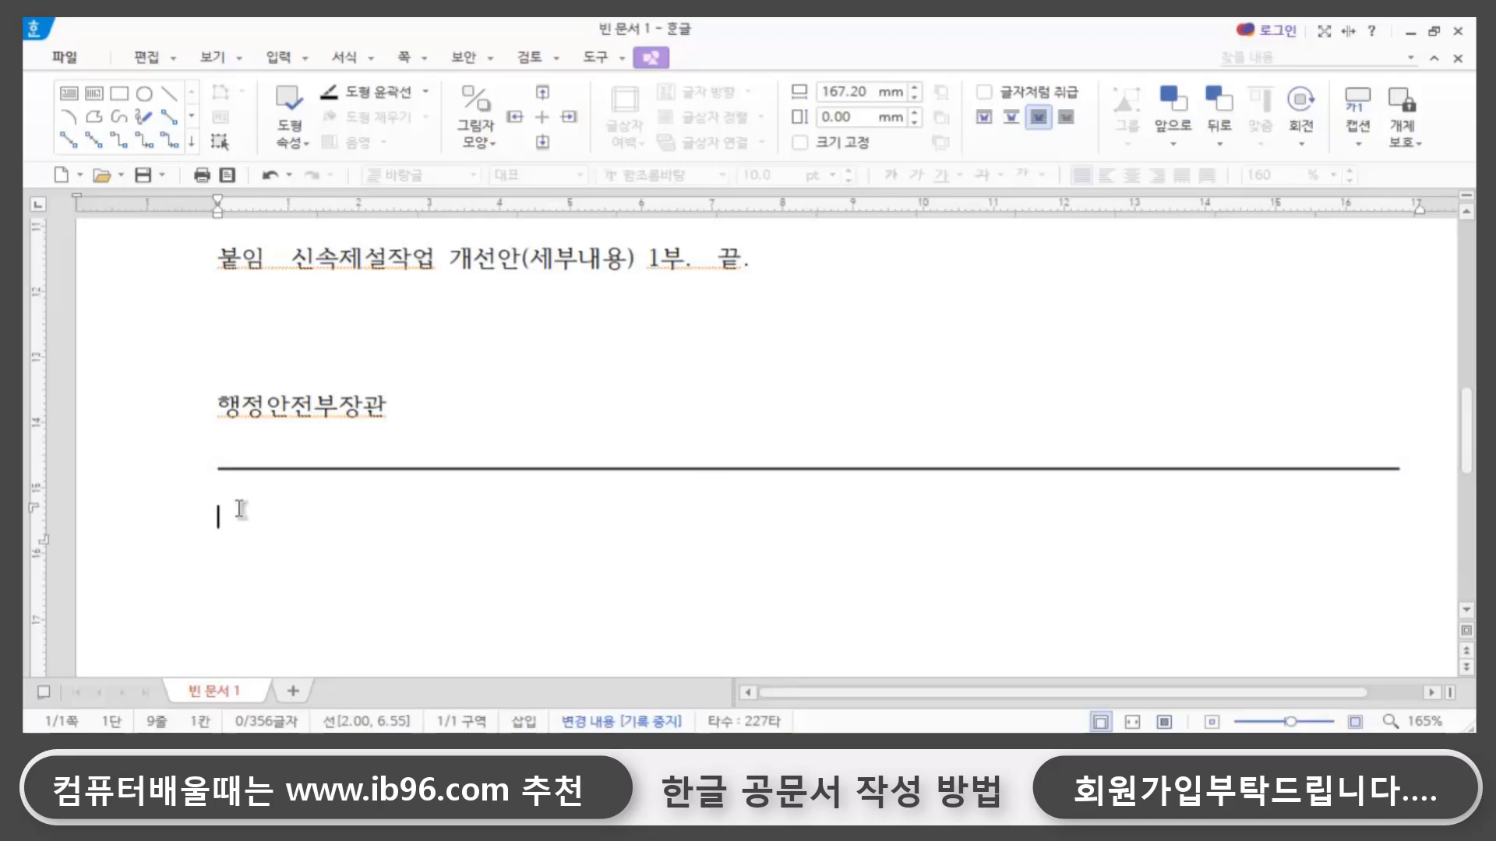
pyautogui.click(269, 503)
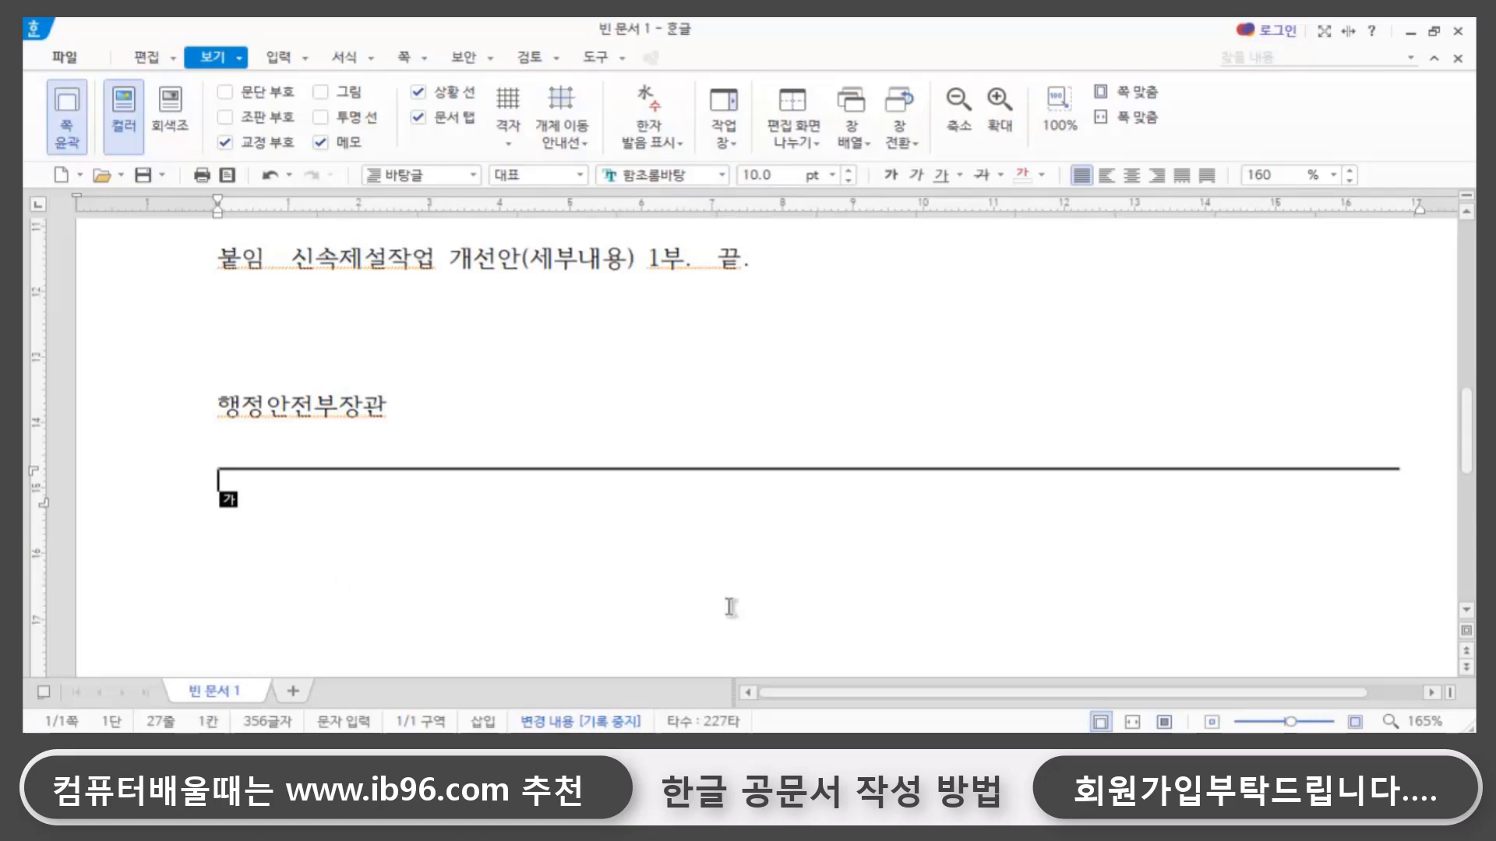
# - Insert a table with 5 rows and 4 columns beneath the second thick line
pyautogui.hotkey('ctrl', 'n')
pyautogui.press('t')
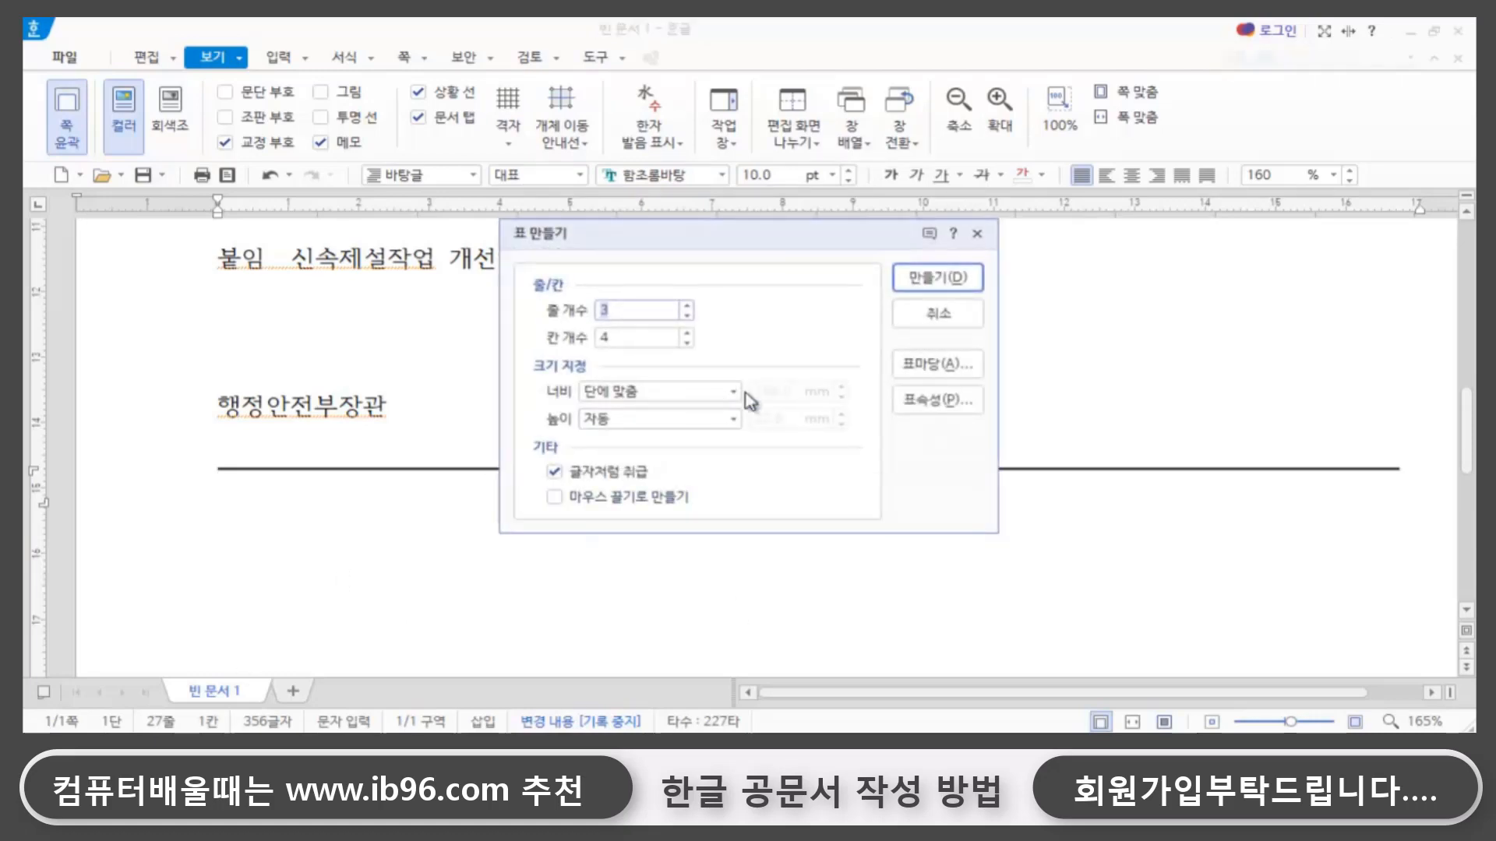
pyautogui.write('5')
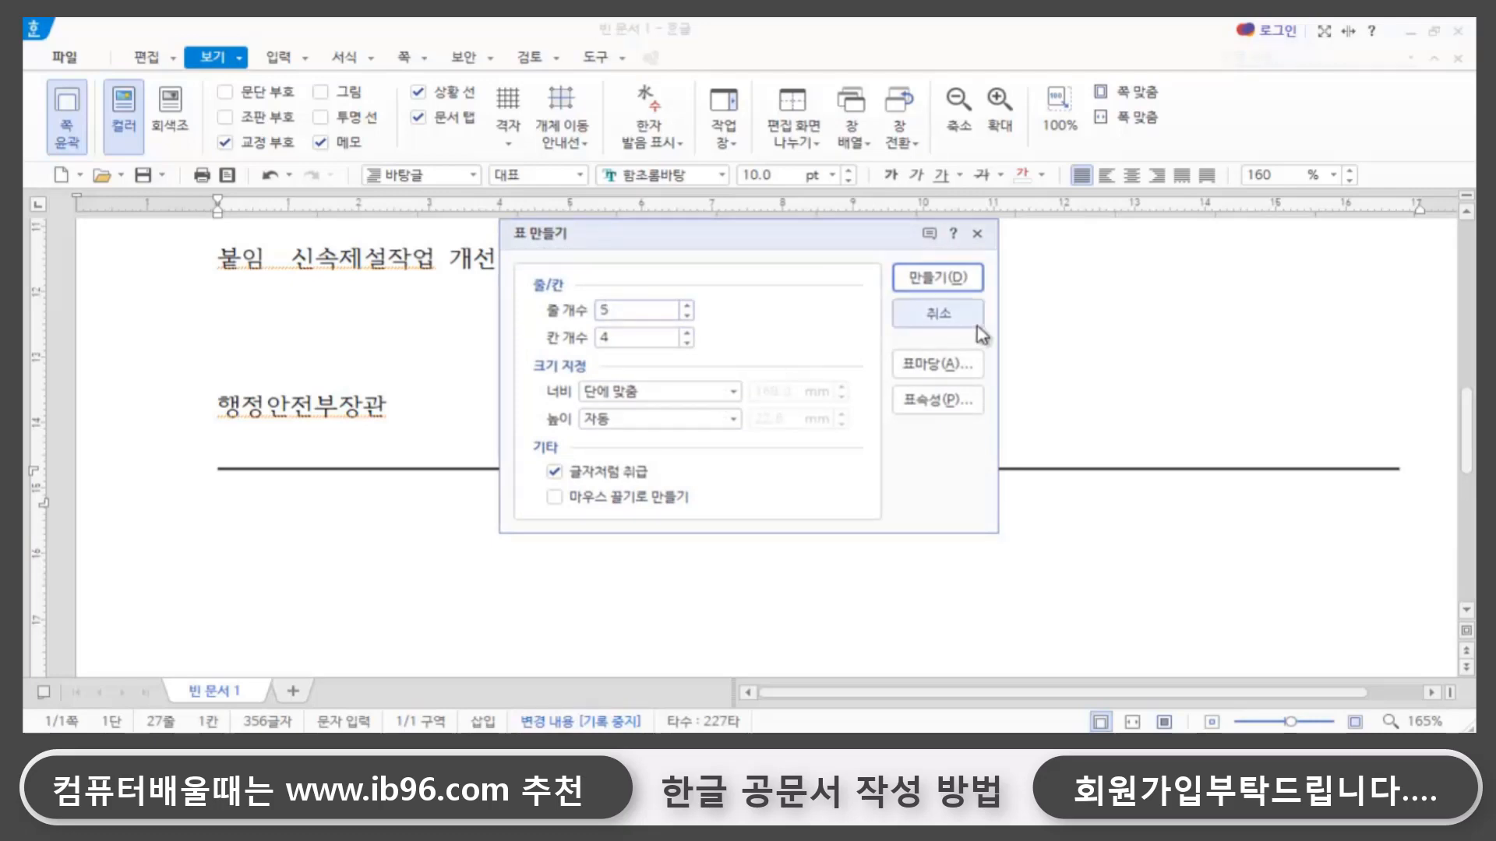
pyautogui.press('Return')
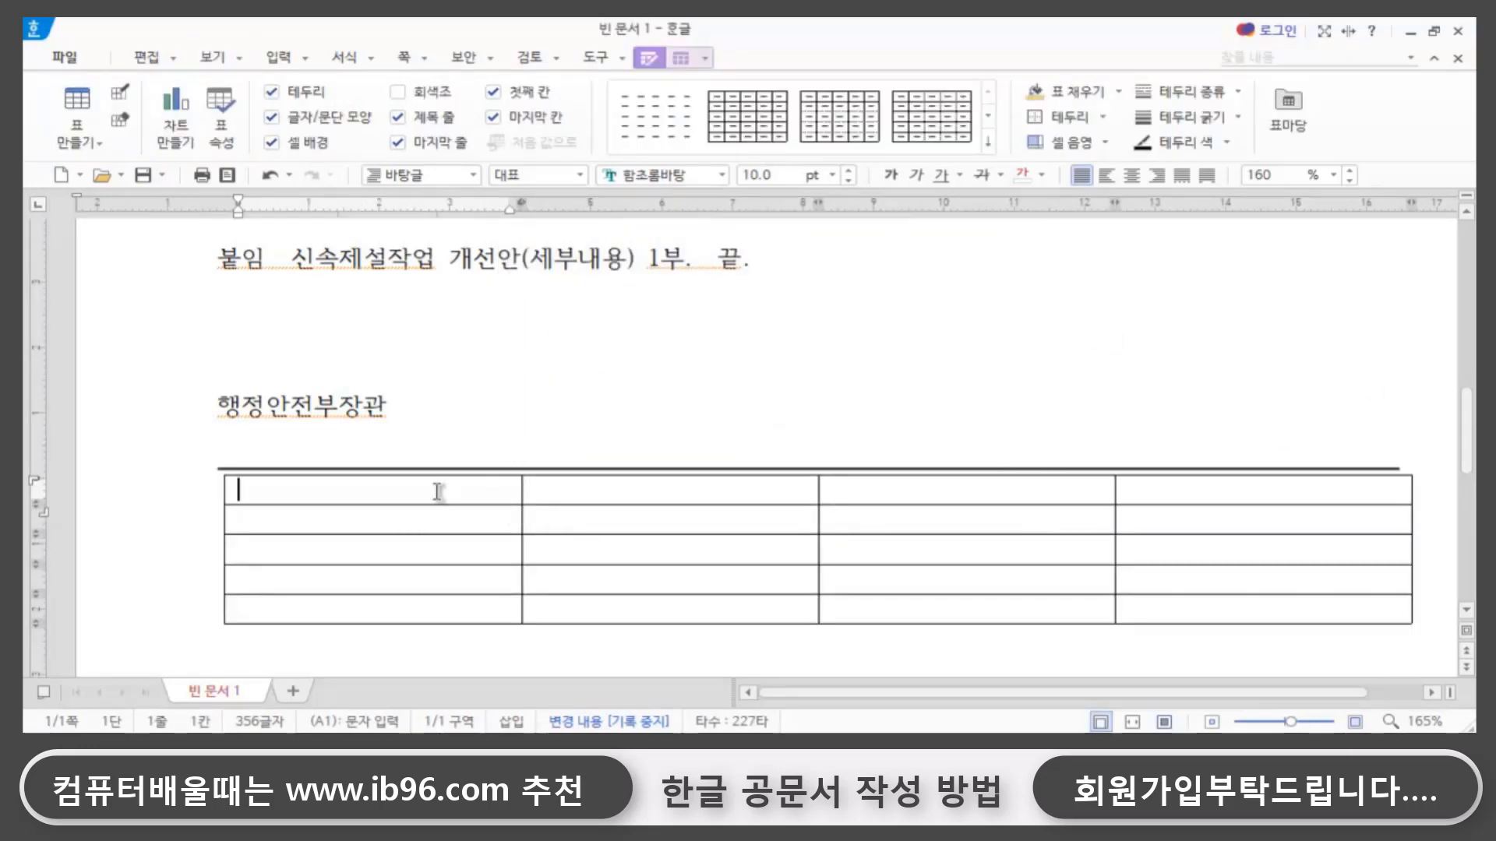
# - Enter the title 재난안전과장 and the person's full name in the table's first cell, and place the cursor in the second cell of that row
pyautogui.click(291, 493)
pyautogui.write('재난아안전')
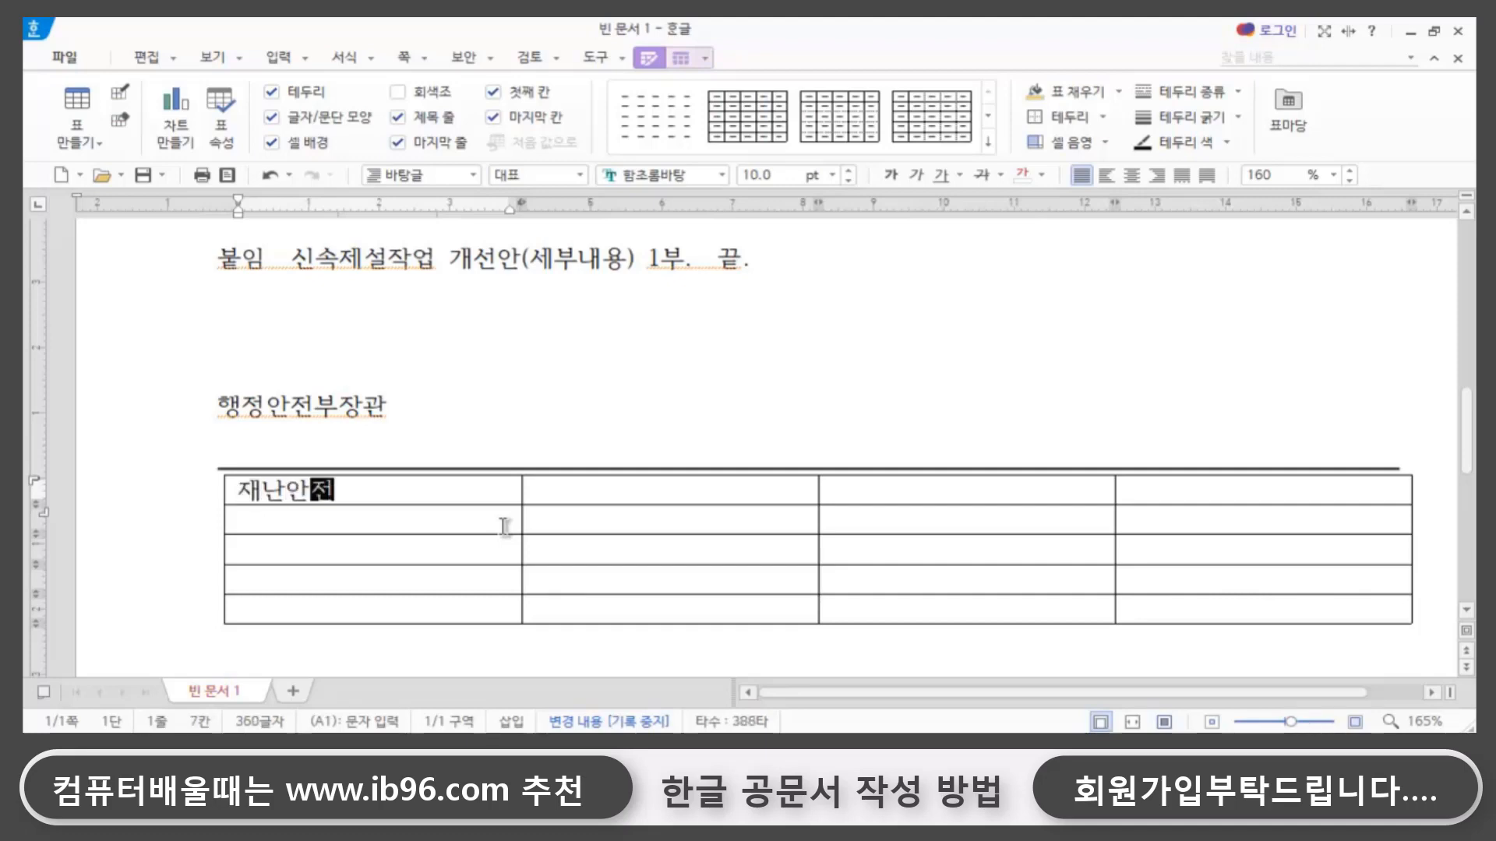
pyautogui.write('광장 ')
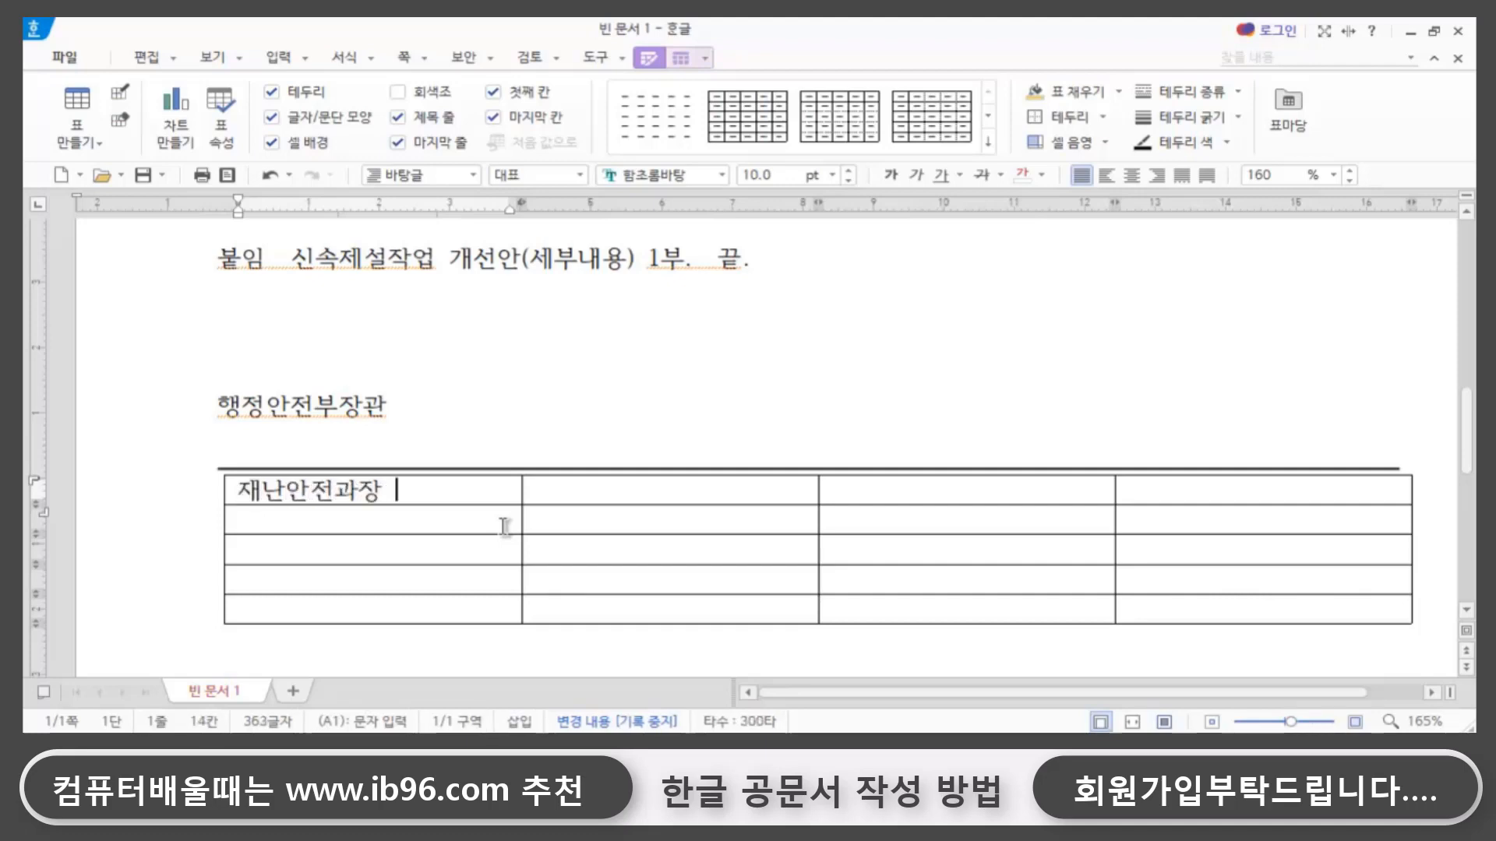
pyautogui.write('홍길동')
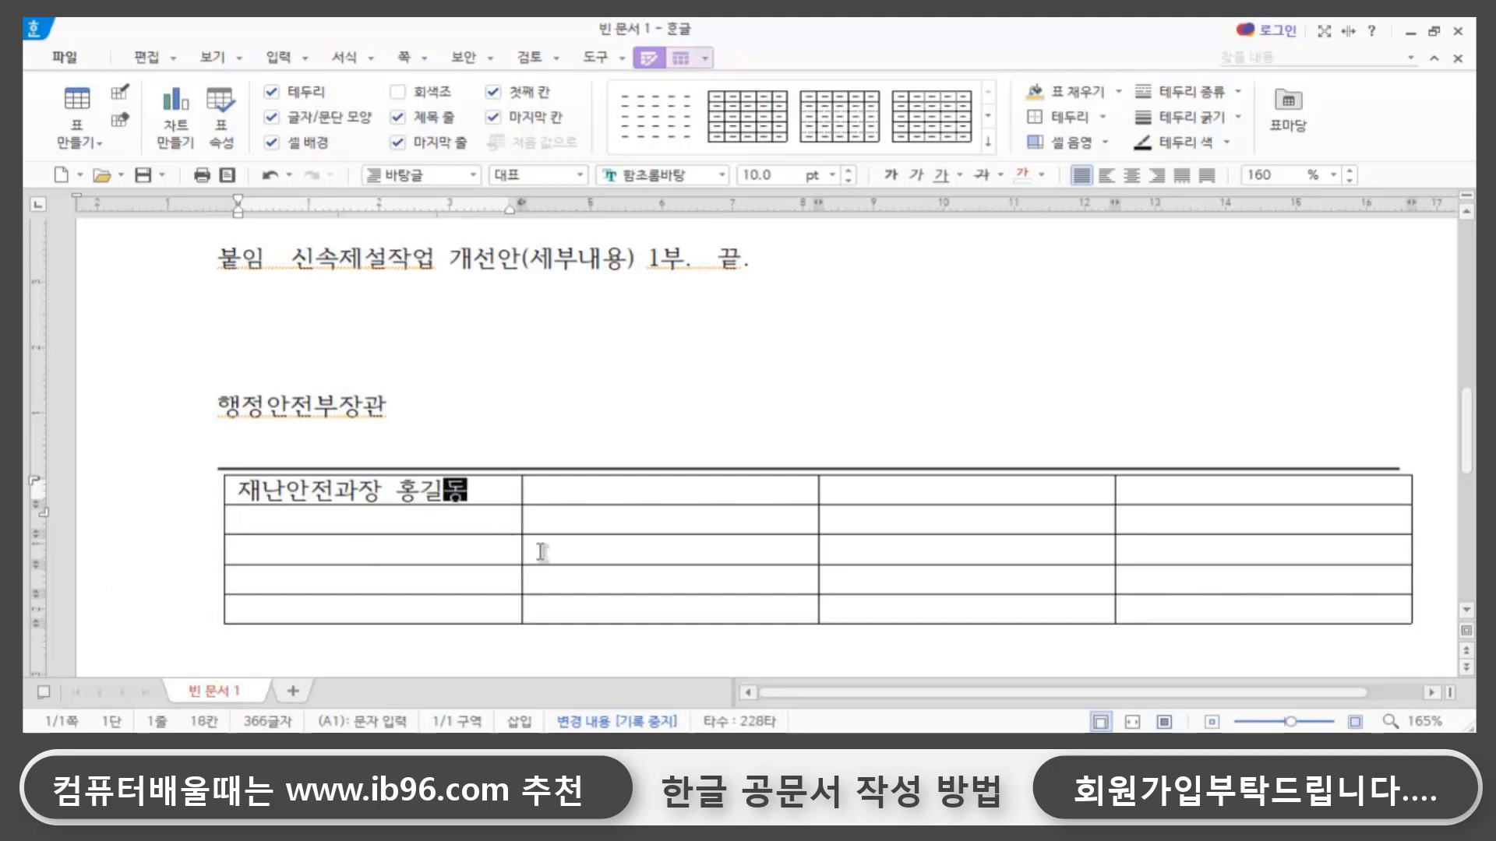
pyautogui.click(574, 489)
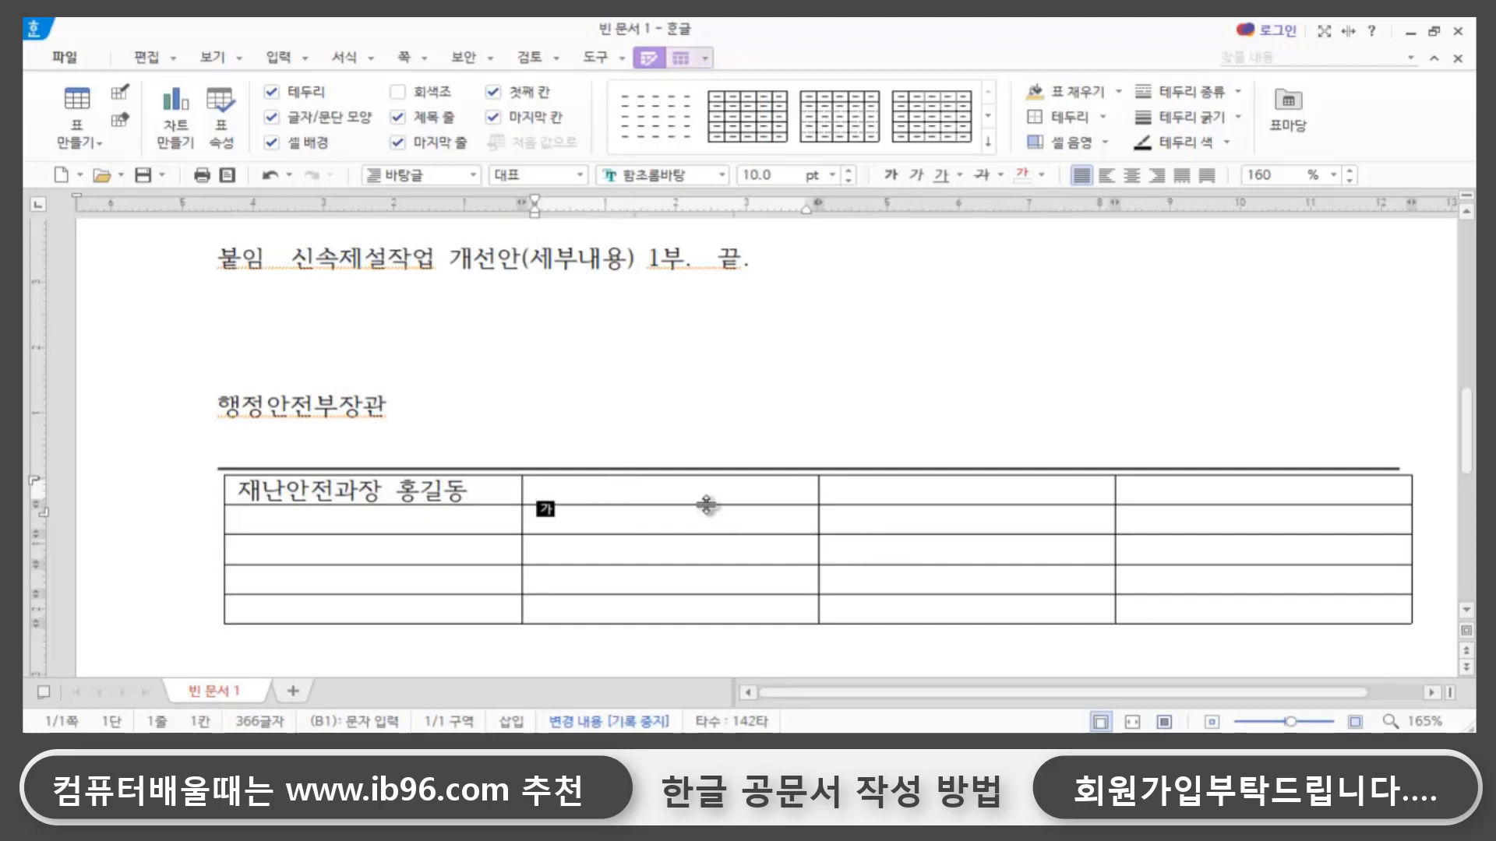
pyautogui.write('총ㅂ무')
pyautogui.press('BackSpace')
pyautogui.press('BackSpace')
pyautogui.press('BackSpace')
pyautogui.press('BackSpace')
# - Enter the title 정보책임팀장 and the person's full name in the second cell of the table's first row
pyautogui.write('정보')
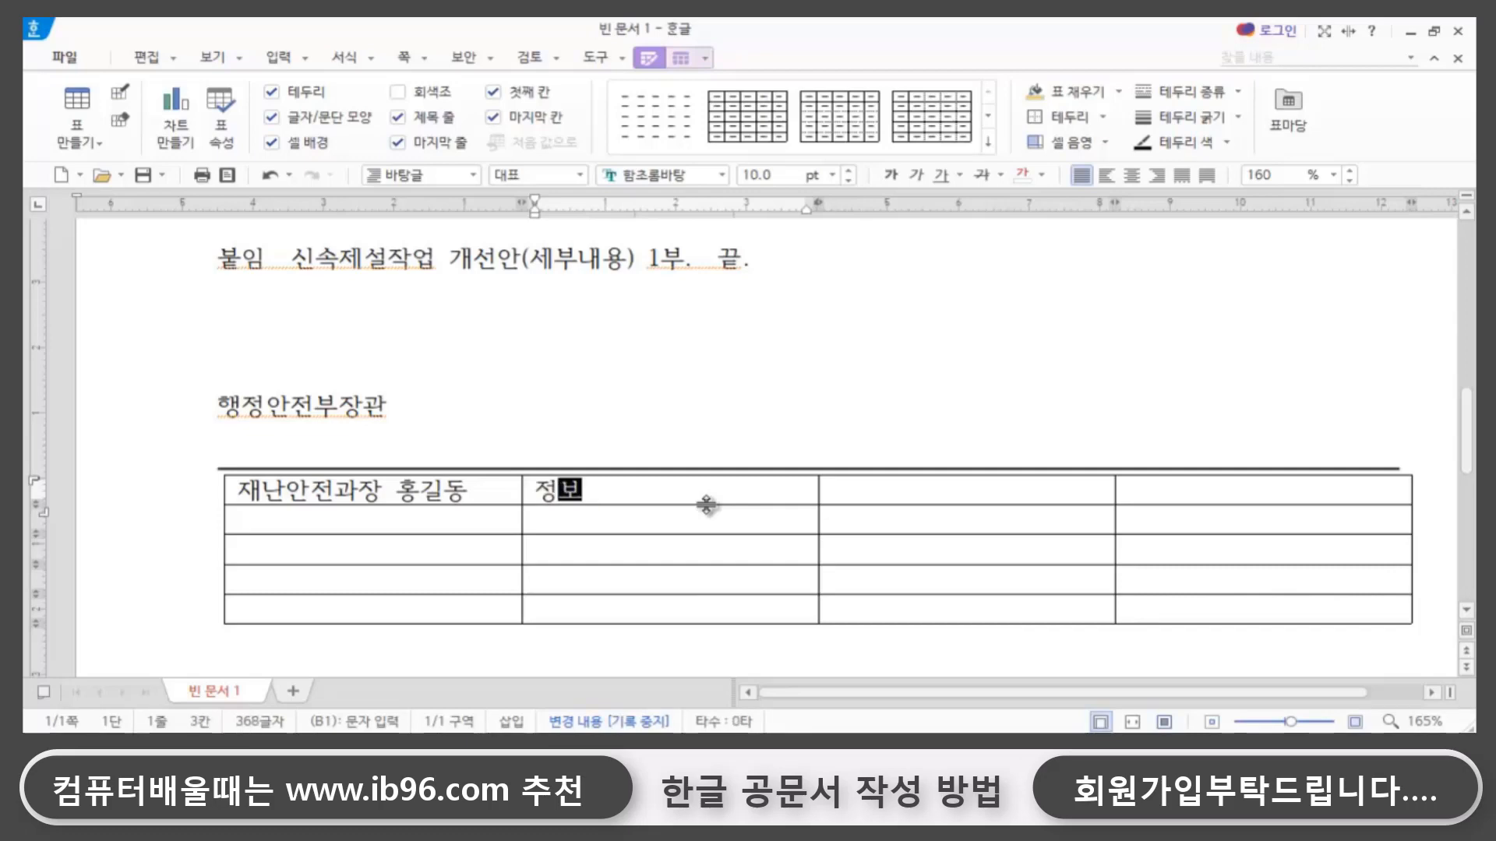
pyautogui.write('책임티')
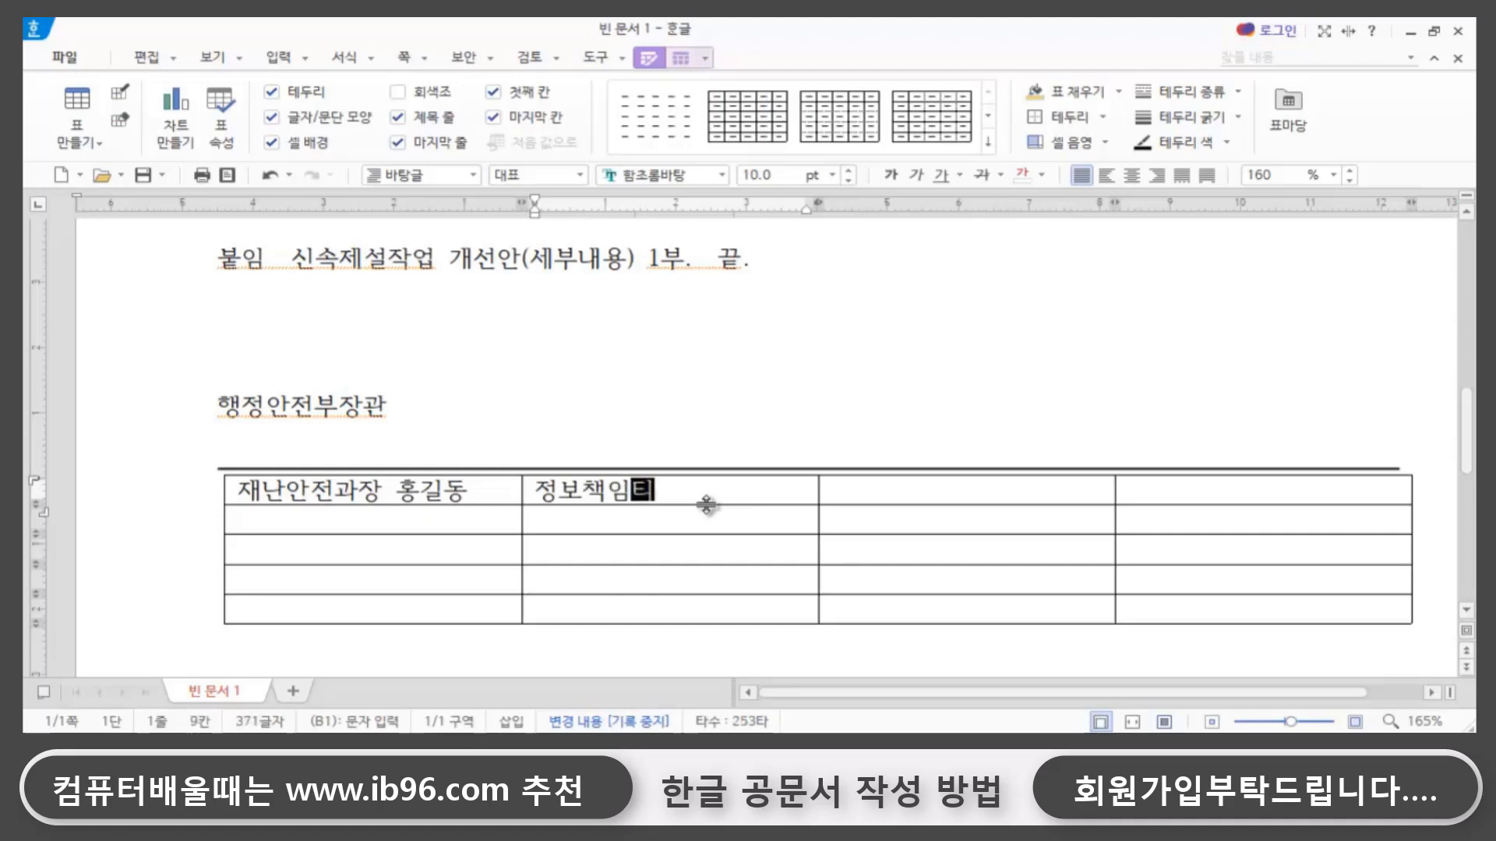
pyautogui.write('ㅁ장 ')
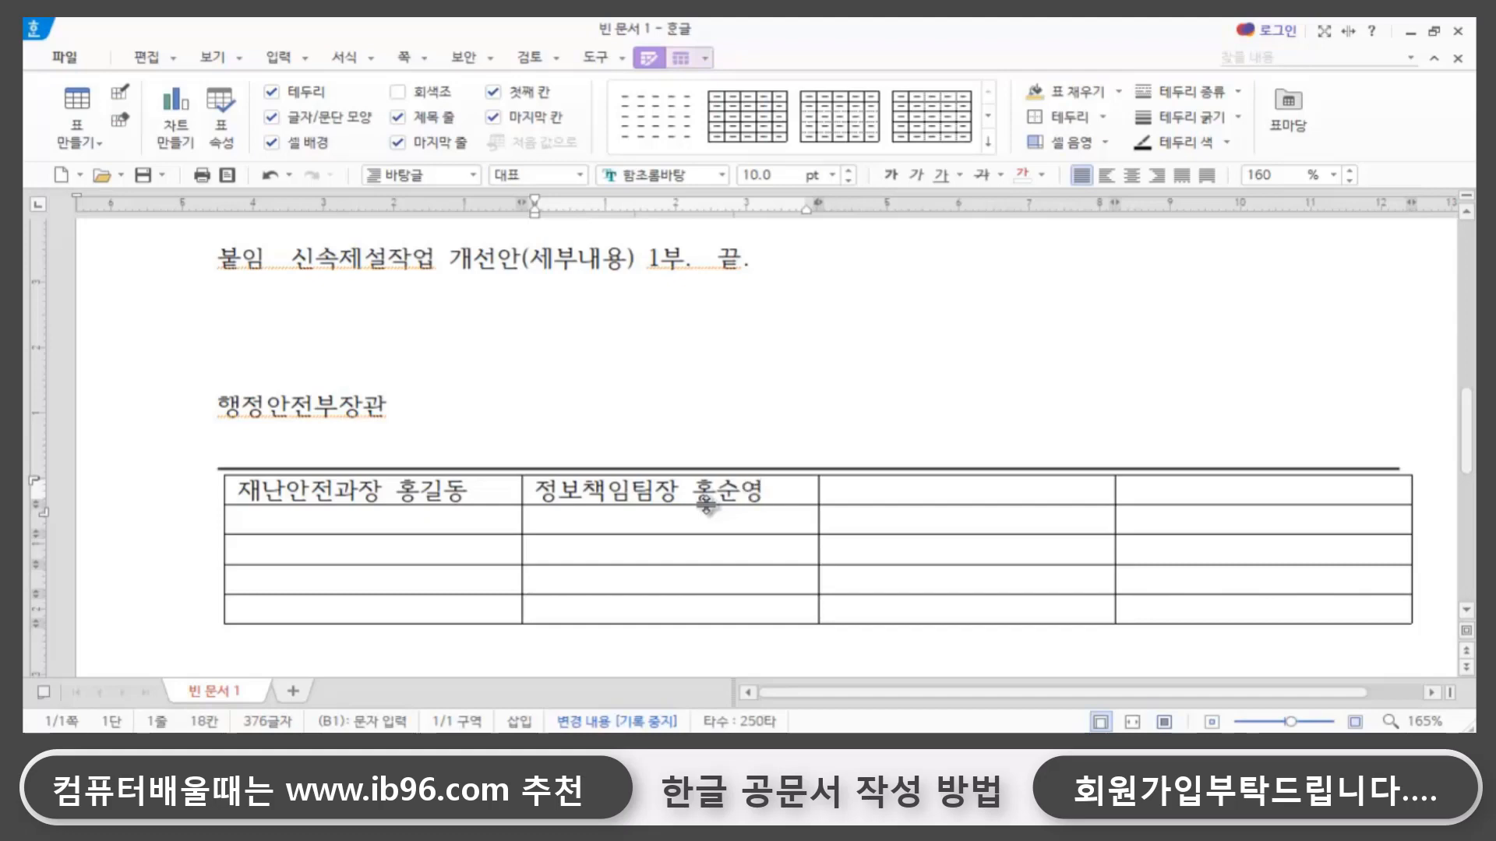
# - Enter 재난안전부장 and the person's full name in the first row's third cell, and place the cursor in the second row's first cell
pyautogui.click(883, 494)
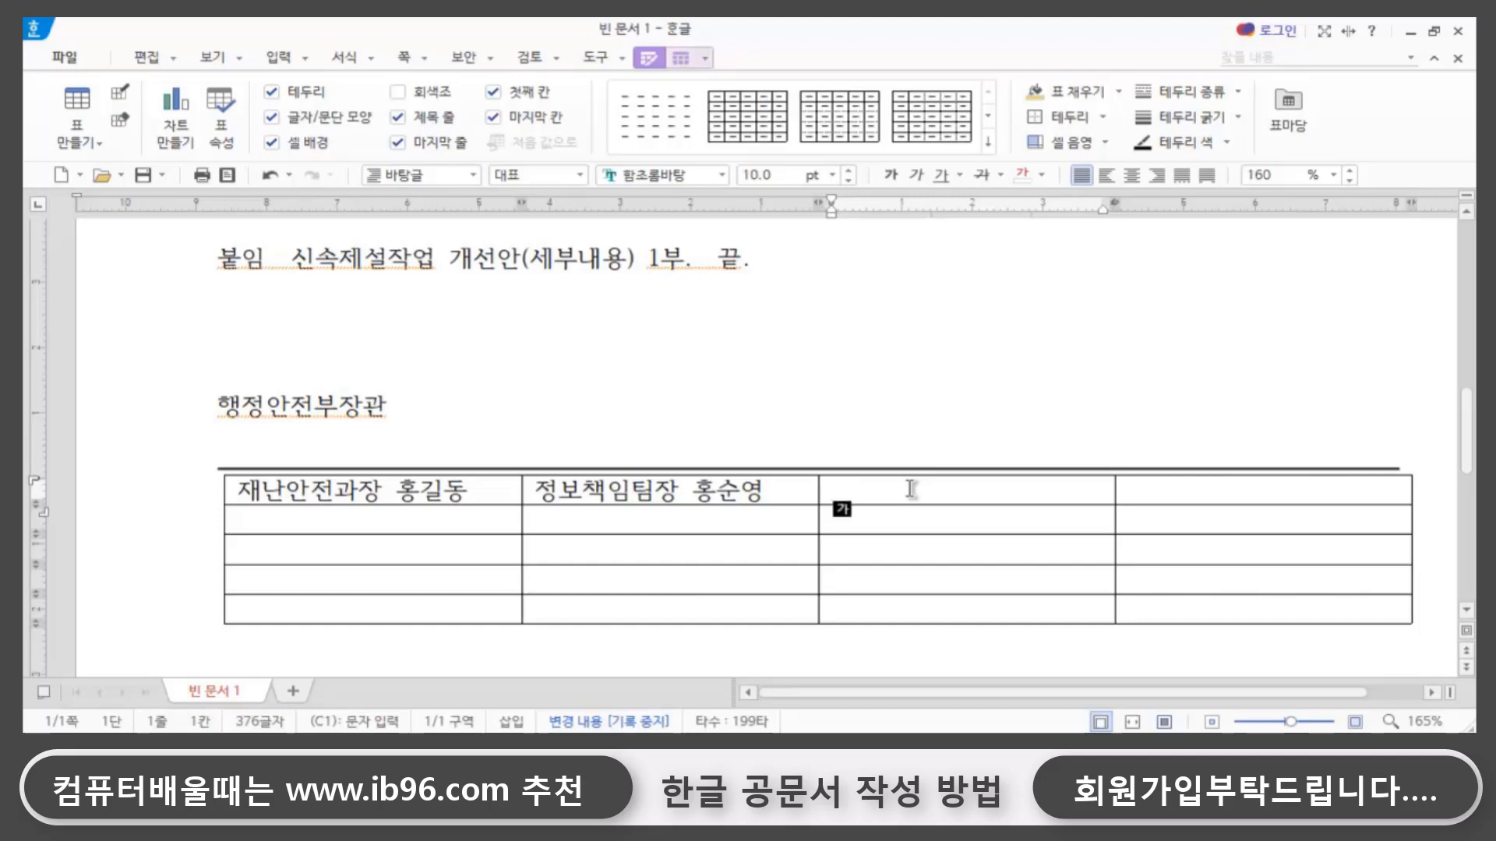
pyautogui.write('재난안전')
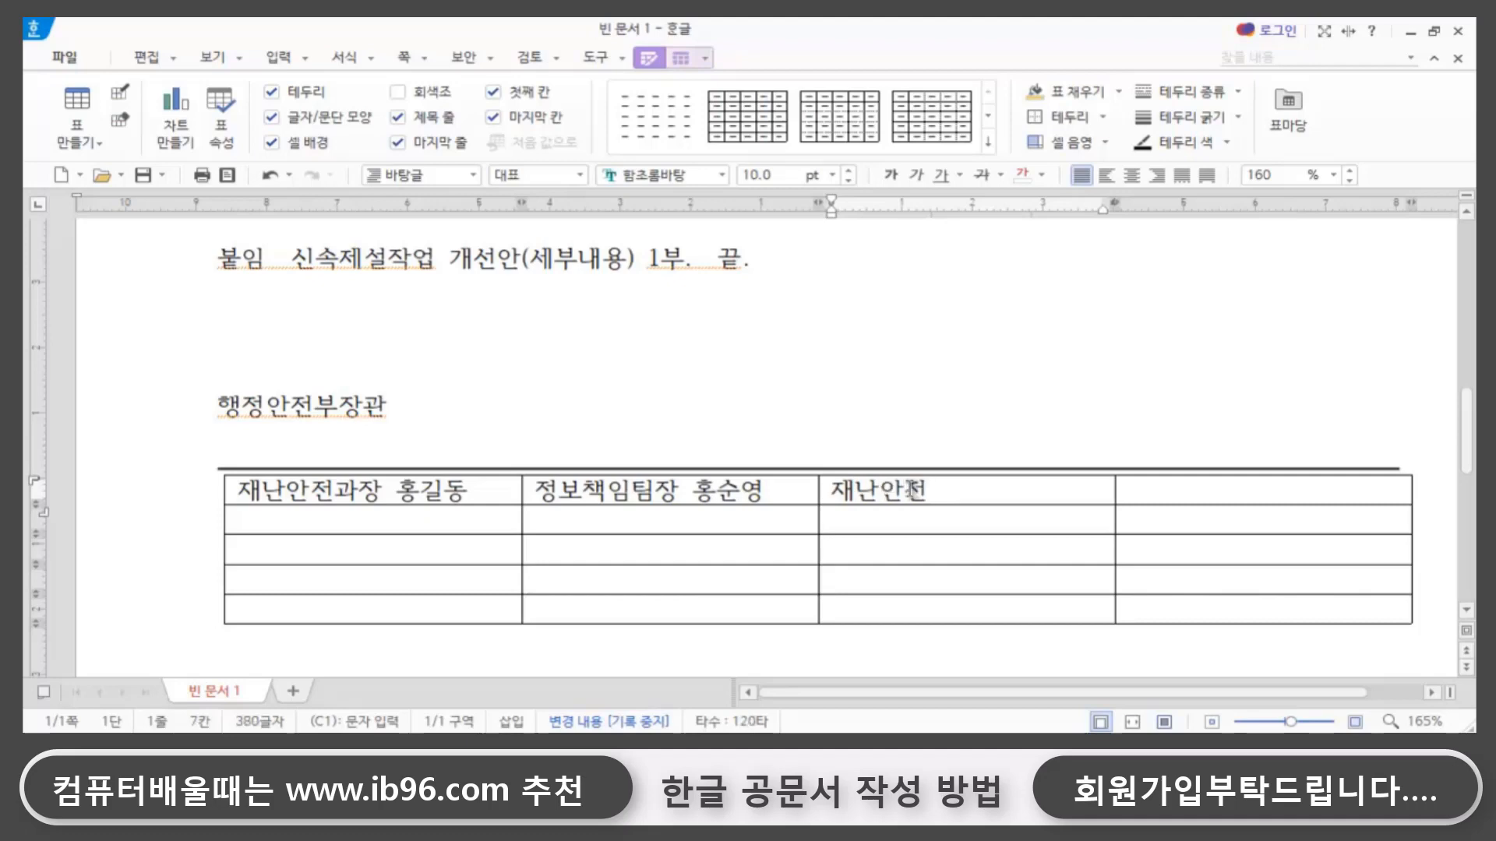
pyautogui.write('부장 ')
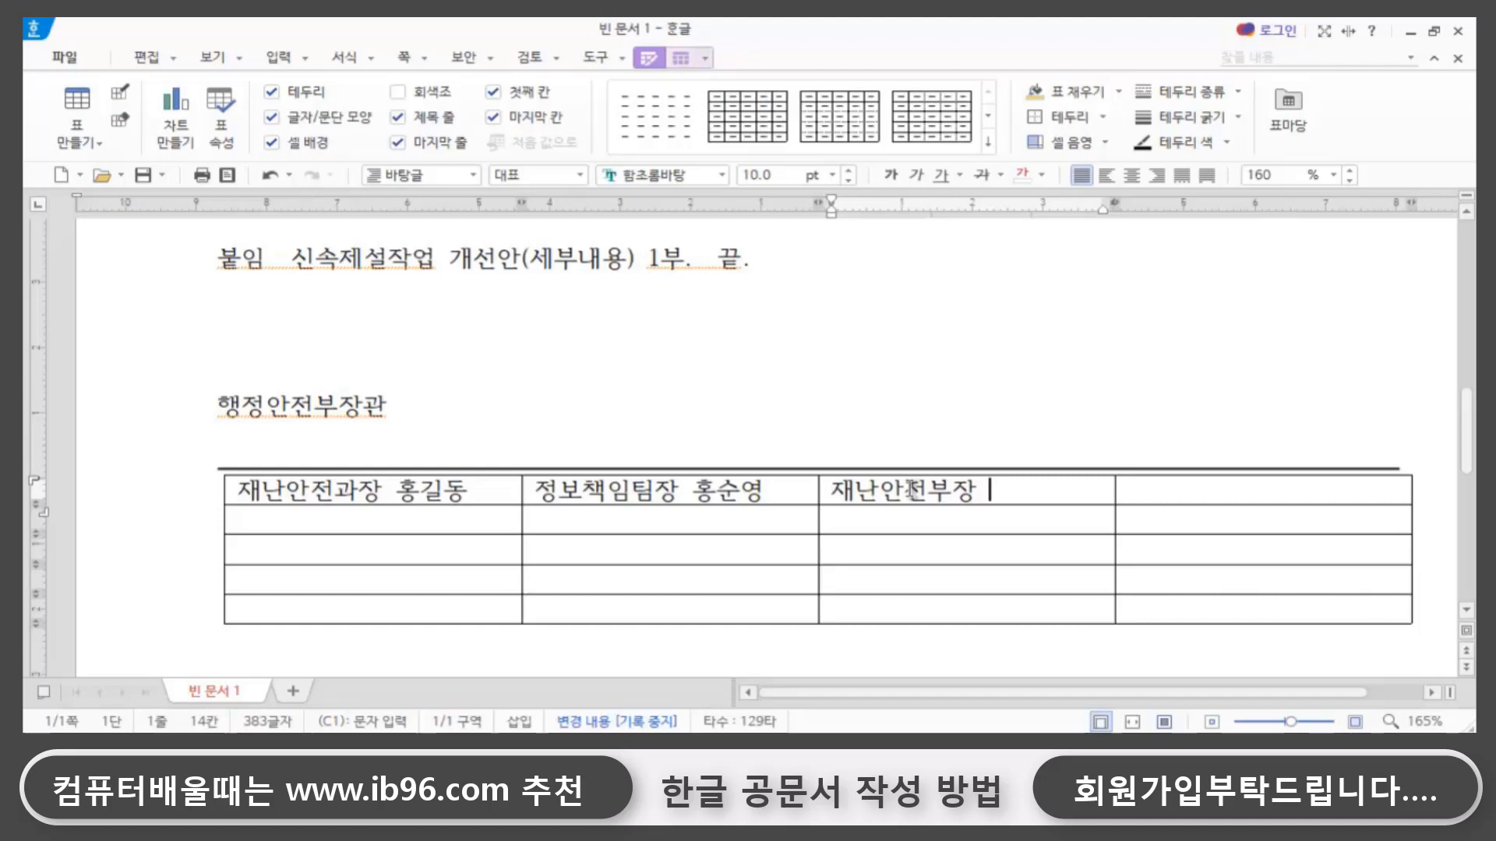
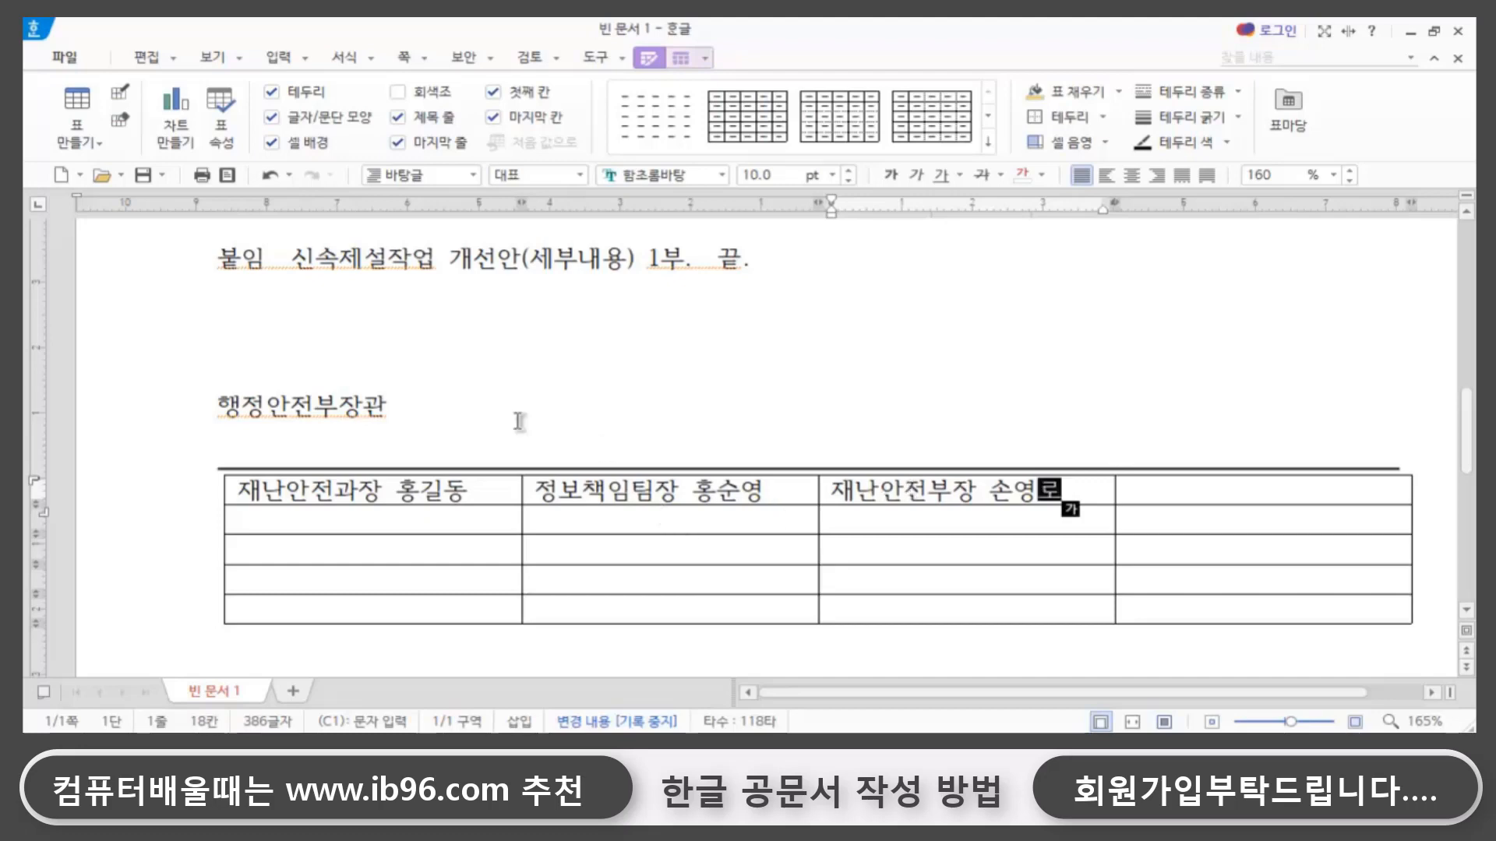
pyautogui.click(304, 520)
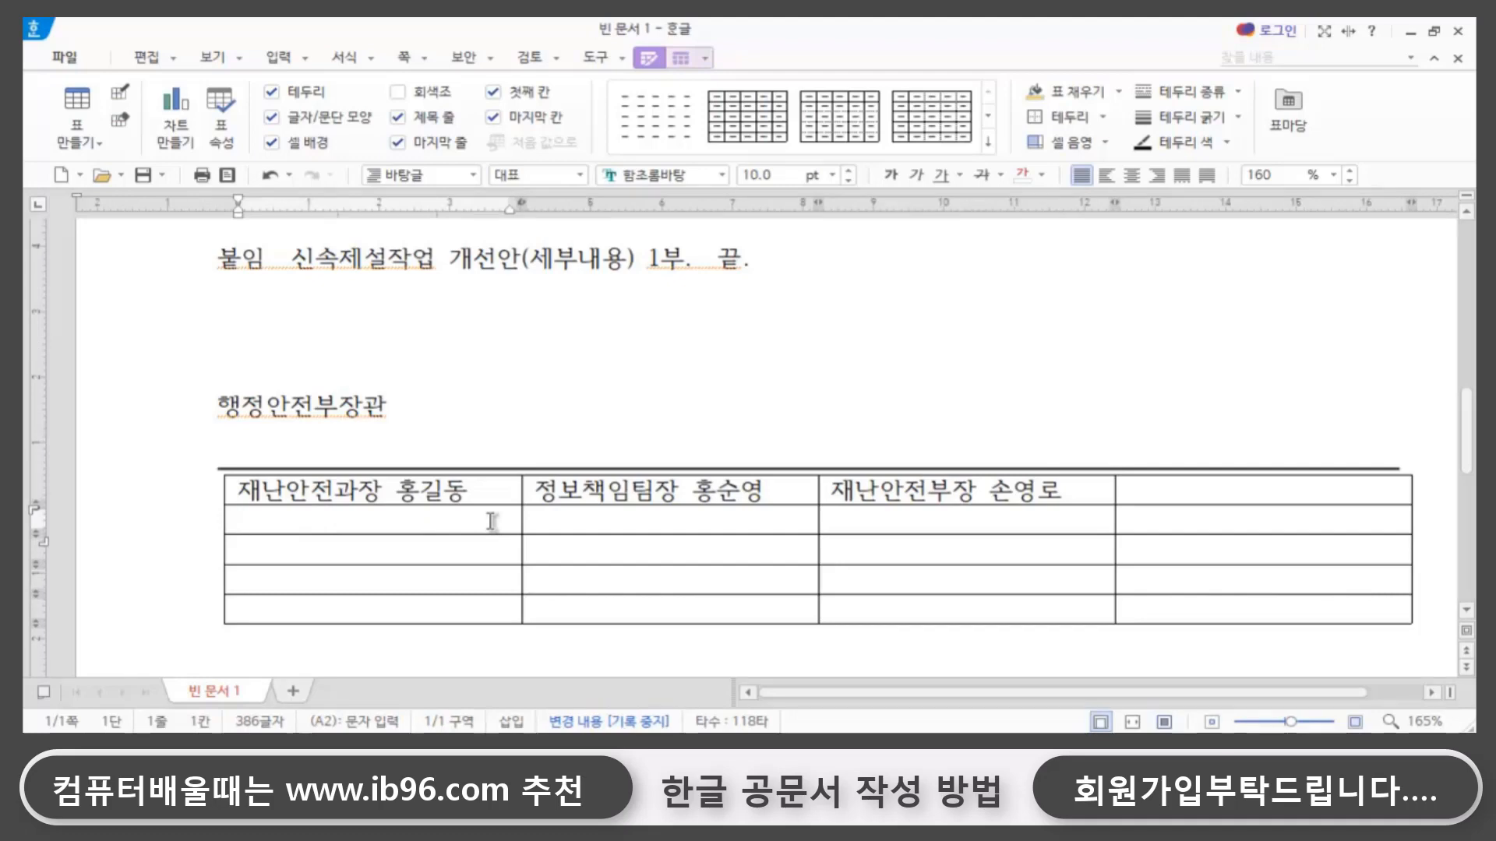
pyautogui.write('협ㅈ')
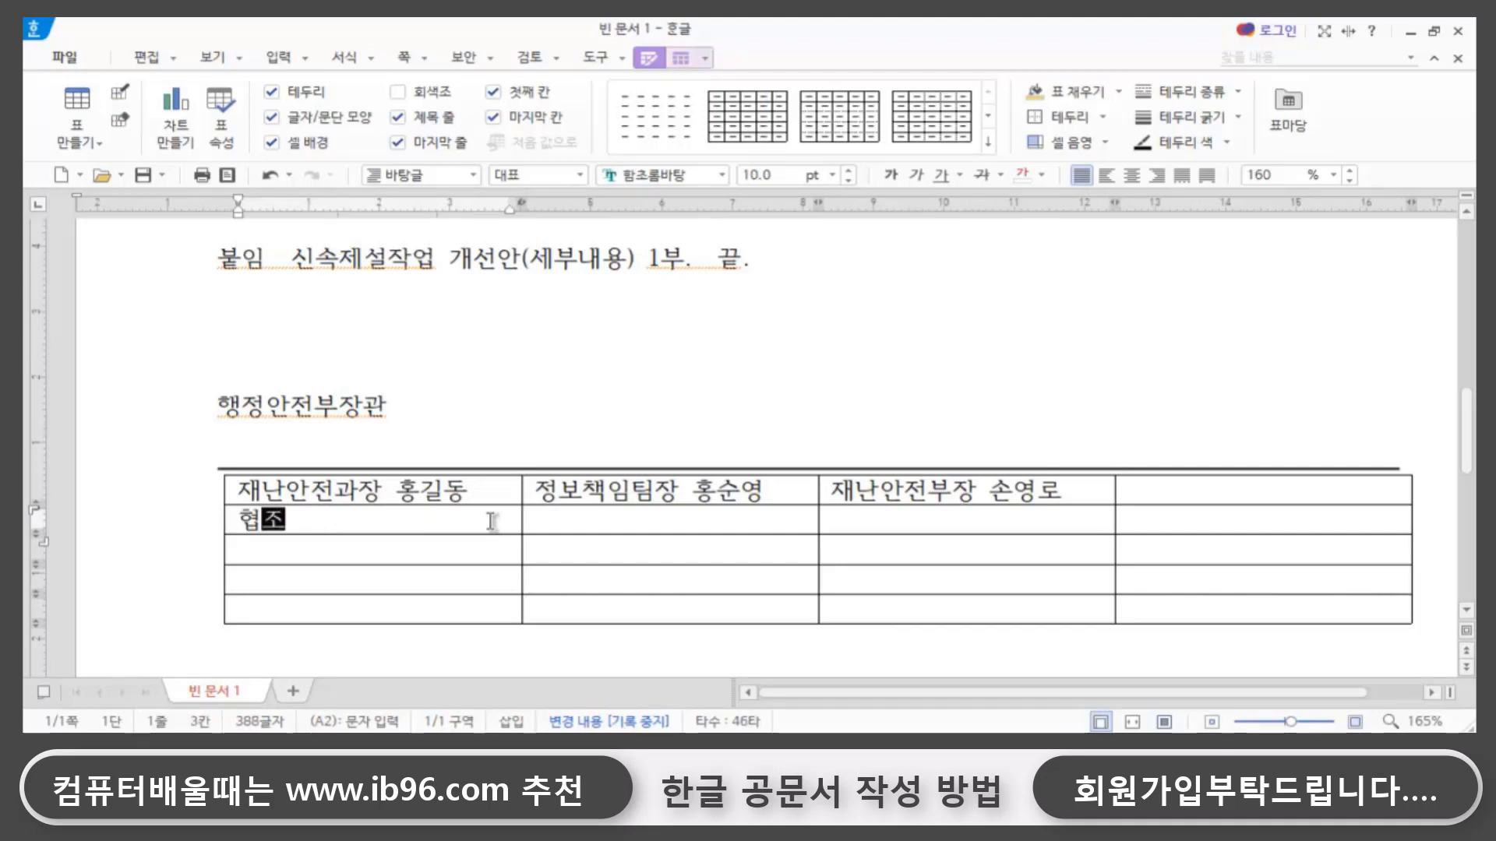
pyautogui.press('BackSpace')
pyautogui.press('BackSpace')
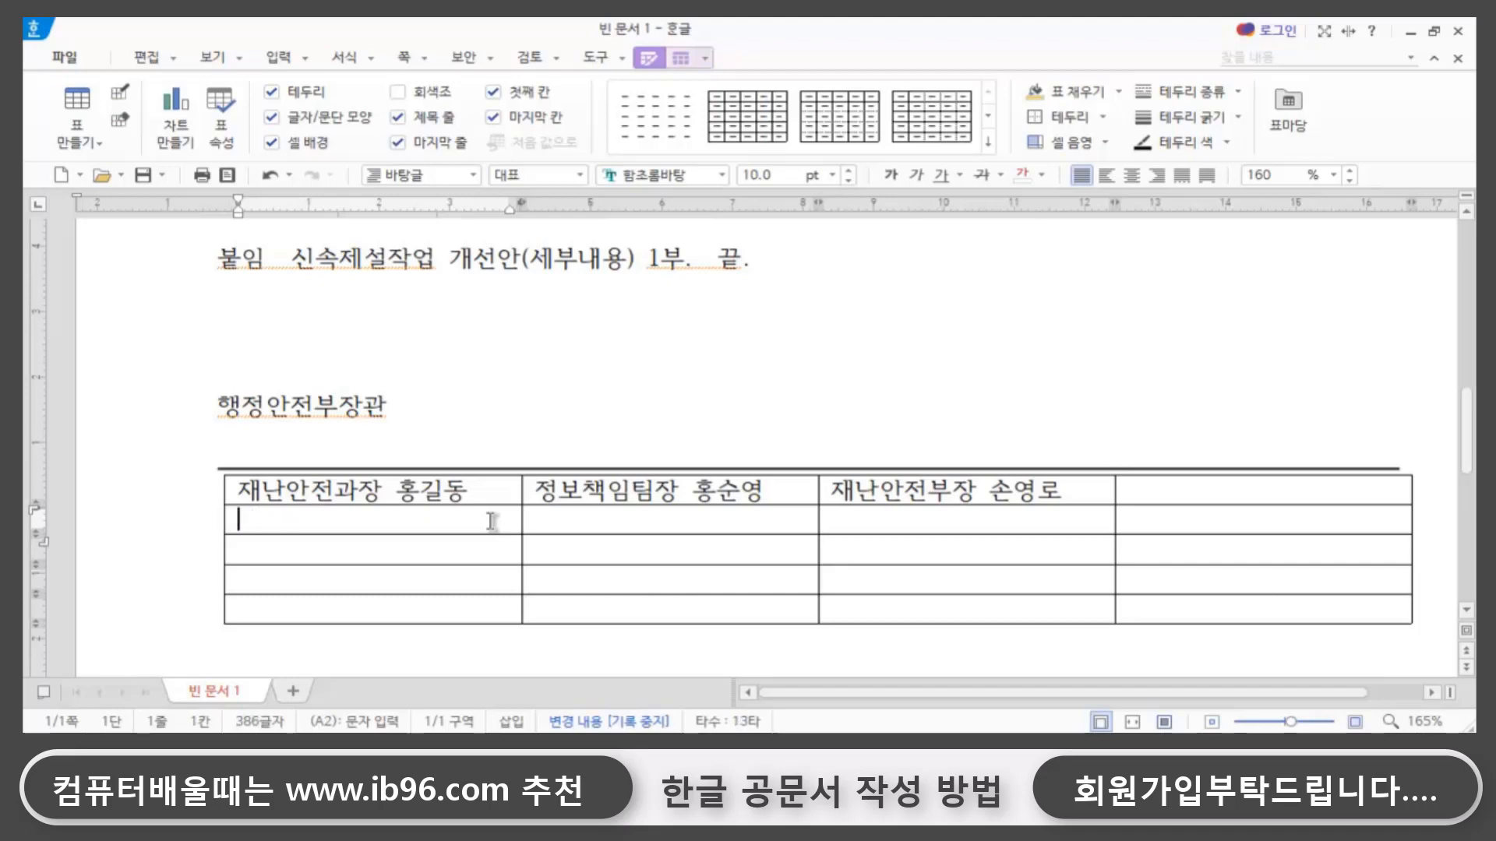
pyautogui.write('긴급')
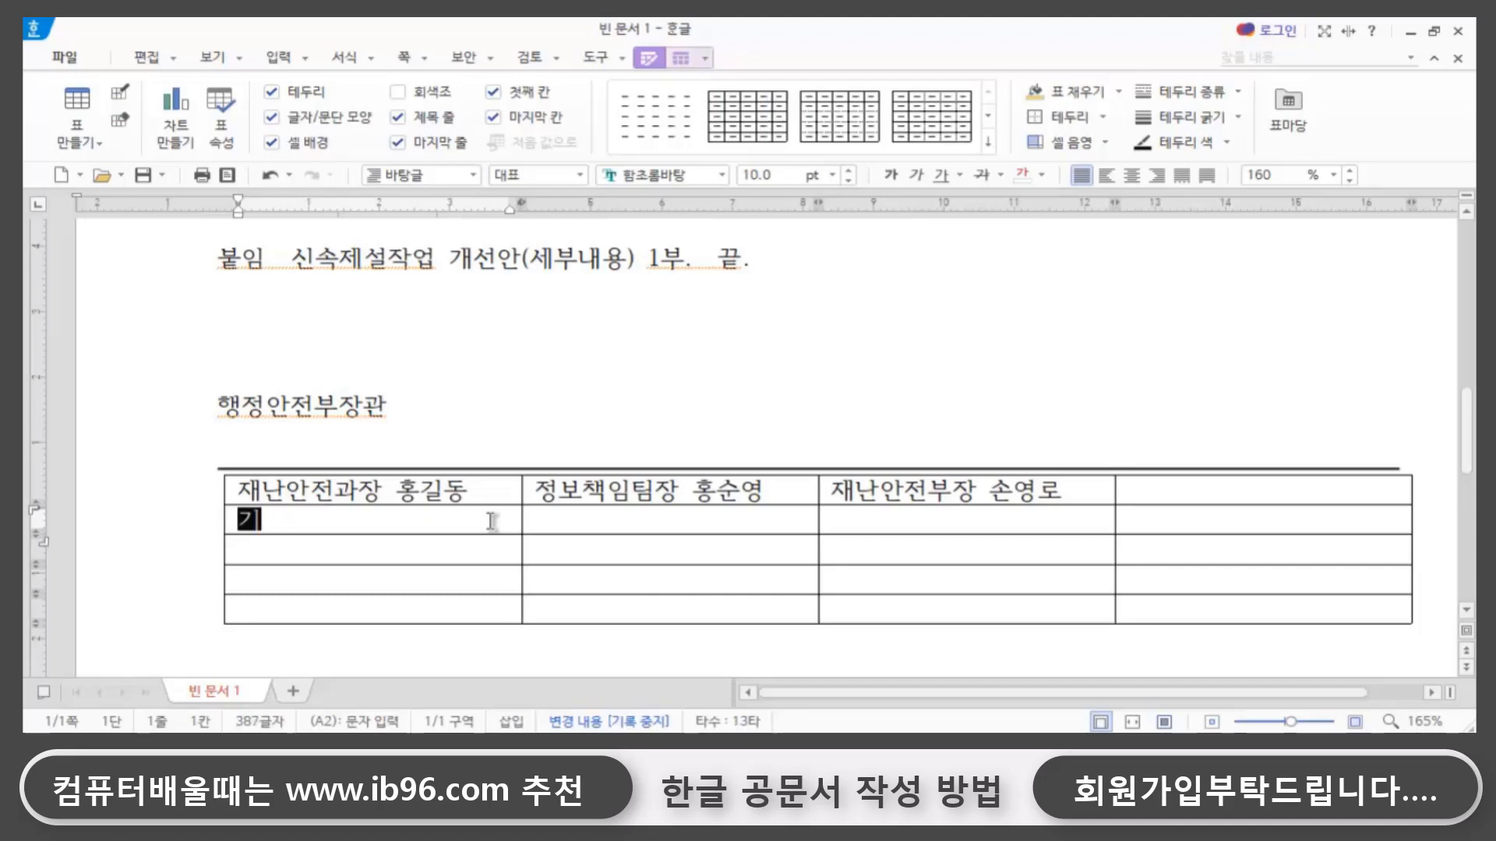
pyautogui.write('안ㅈ')
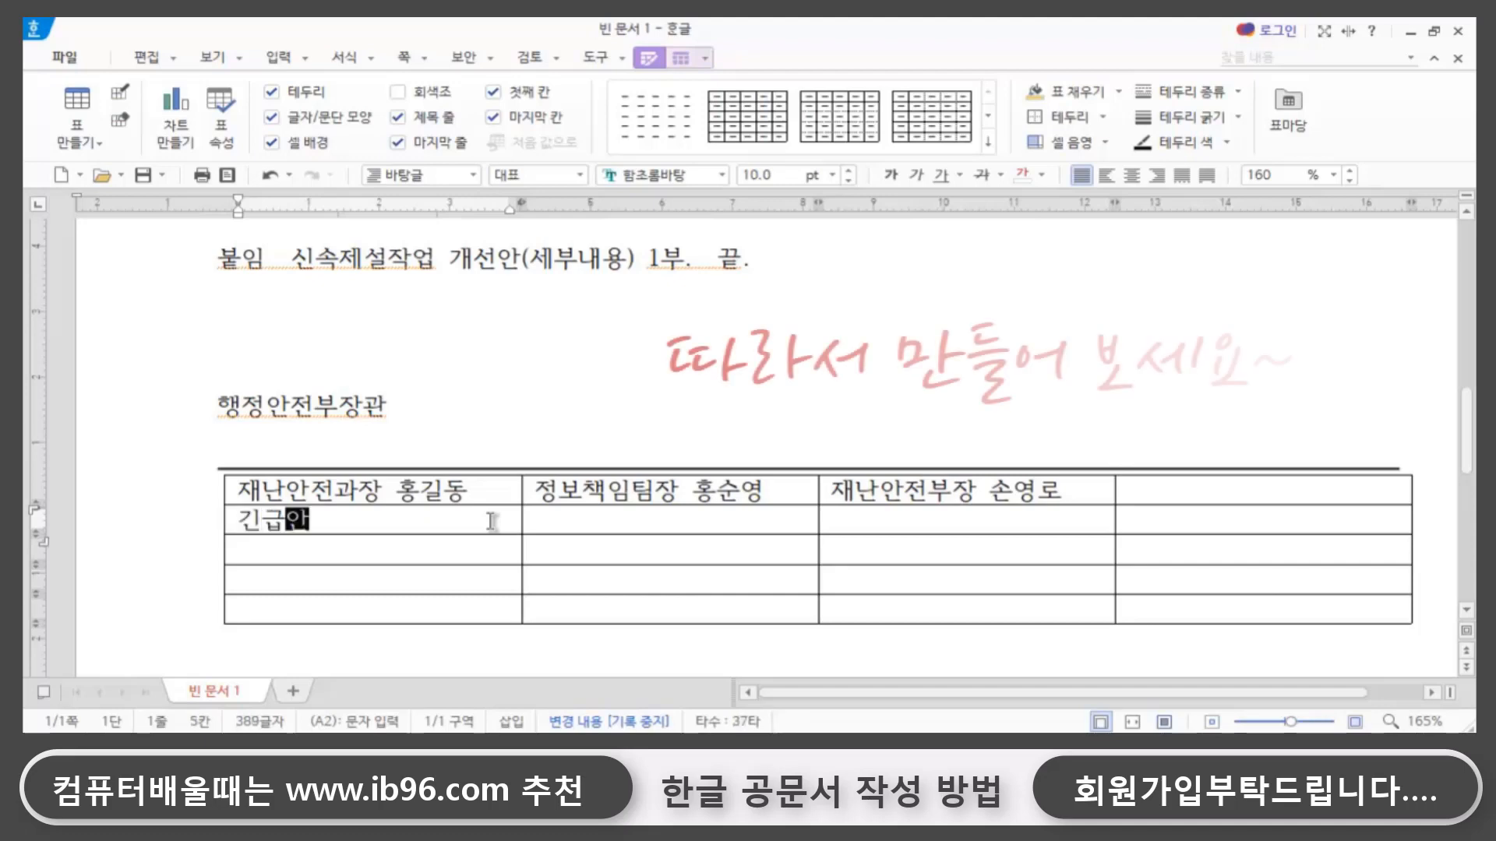
pyautogui.press('BackSpace')
pyautogui.press('BackSpace')
pyautogui.press('BackSpace')
pyautogui.press('BackSpace')
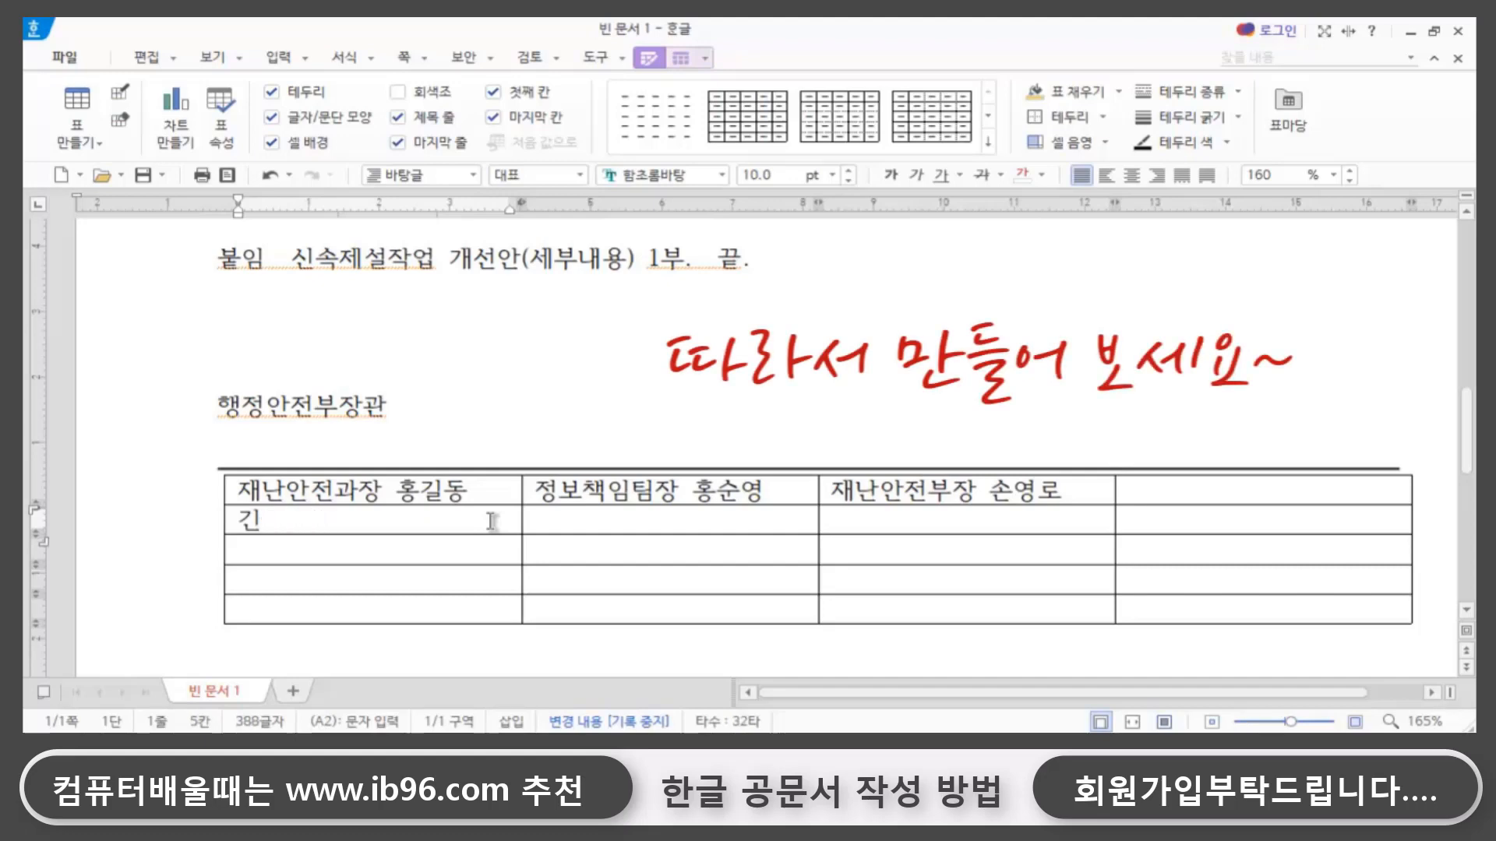
# - Enter 소방안전청 in the first cell of the table's second row
pyautogui.write('소방')
pyautogui.write('안전처')
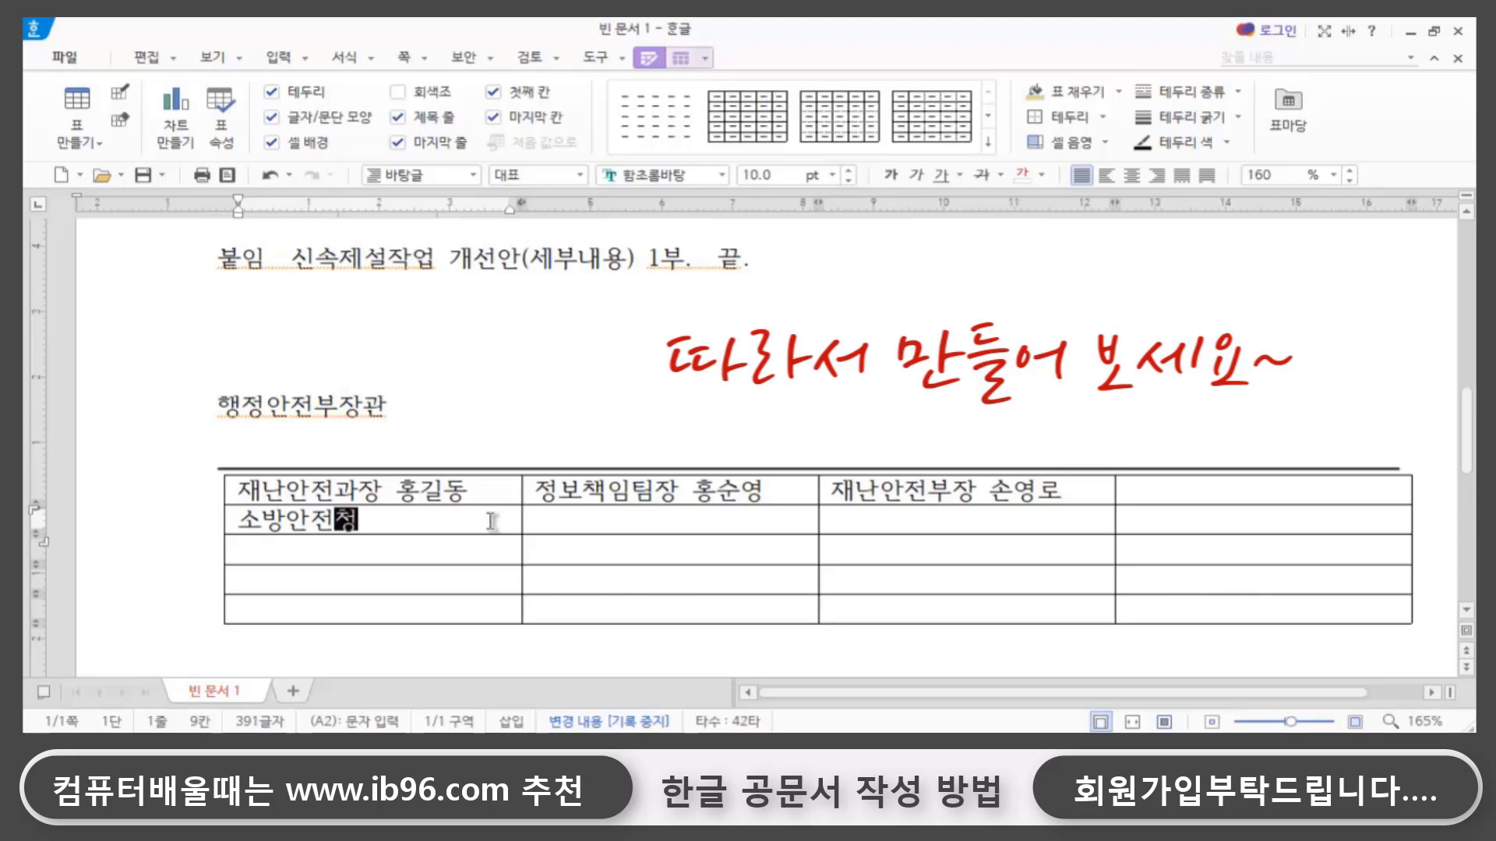
pyautogui.write('ㅇ')
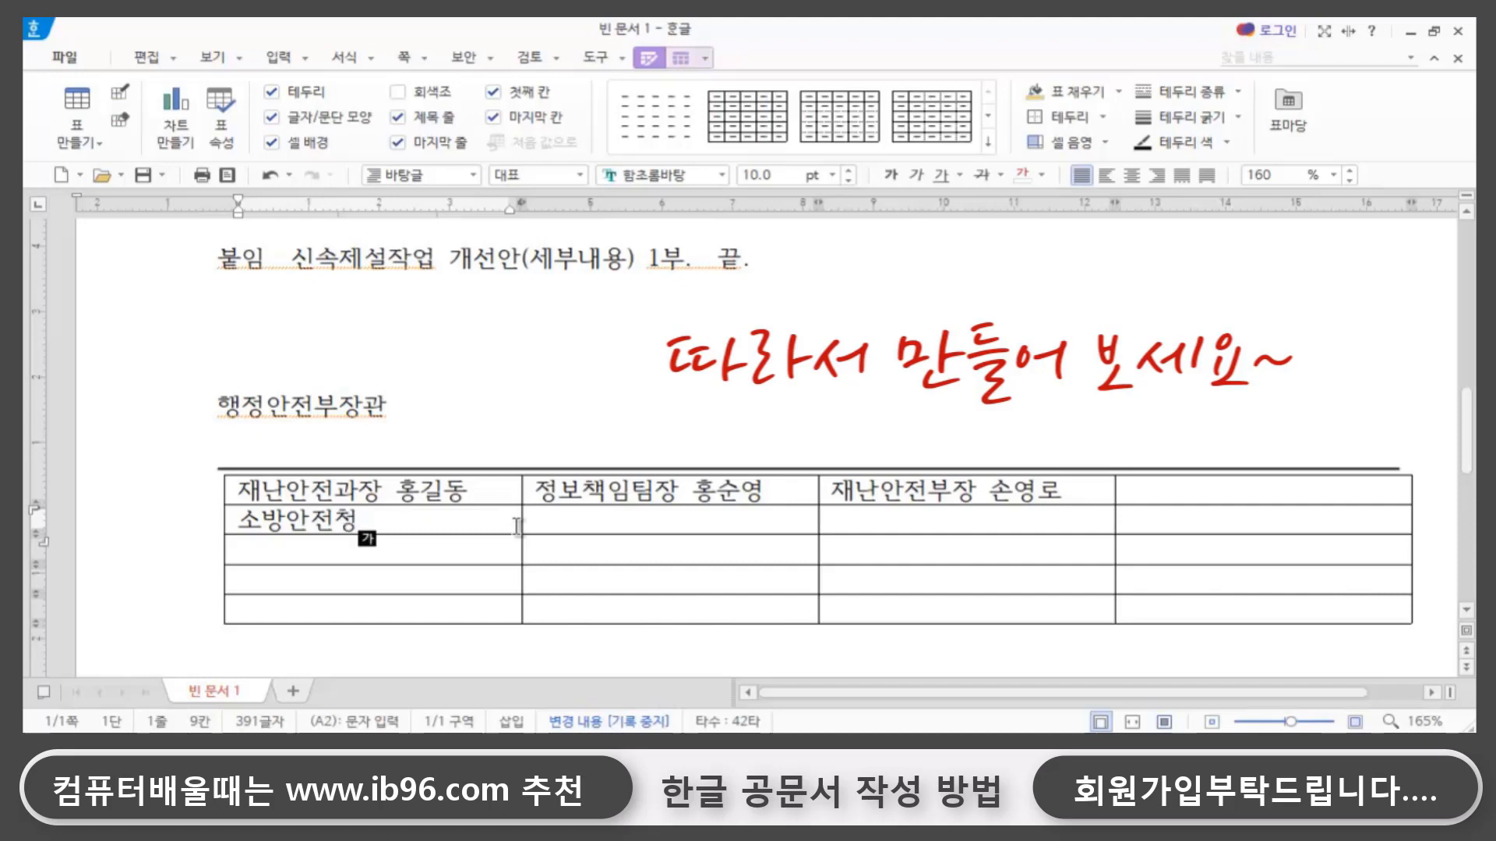
# - Enter 시행 2020-11-1 in the first cell of the table's third row
pyautogui.click(270, 555)
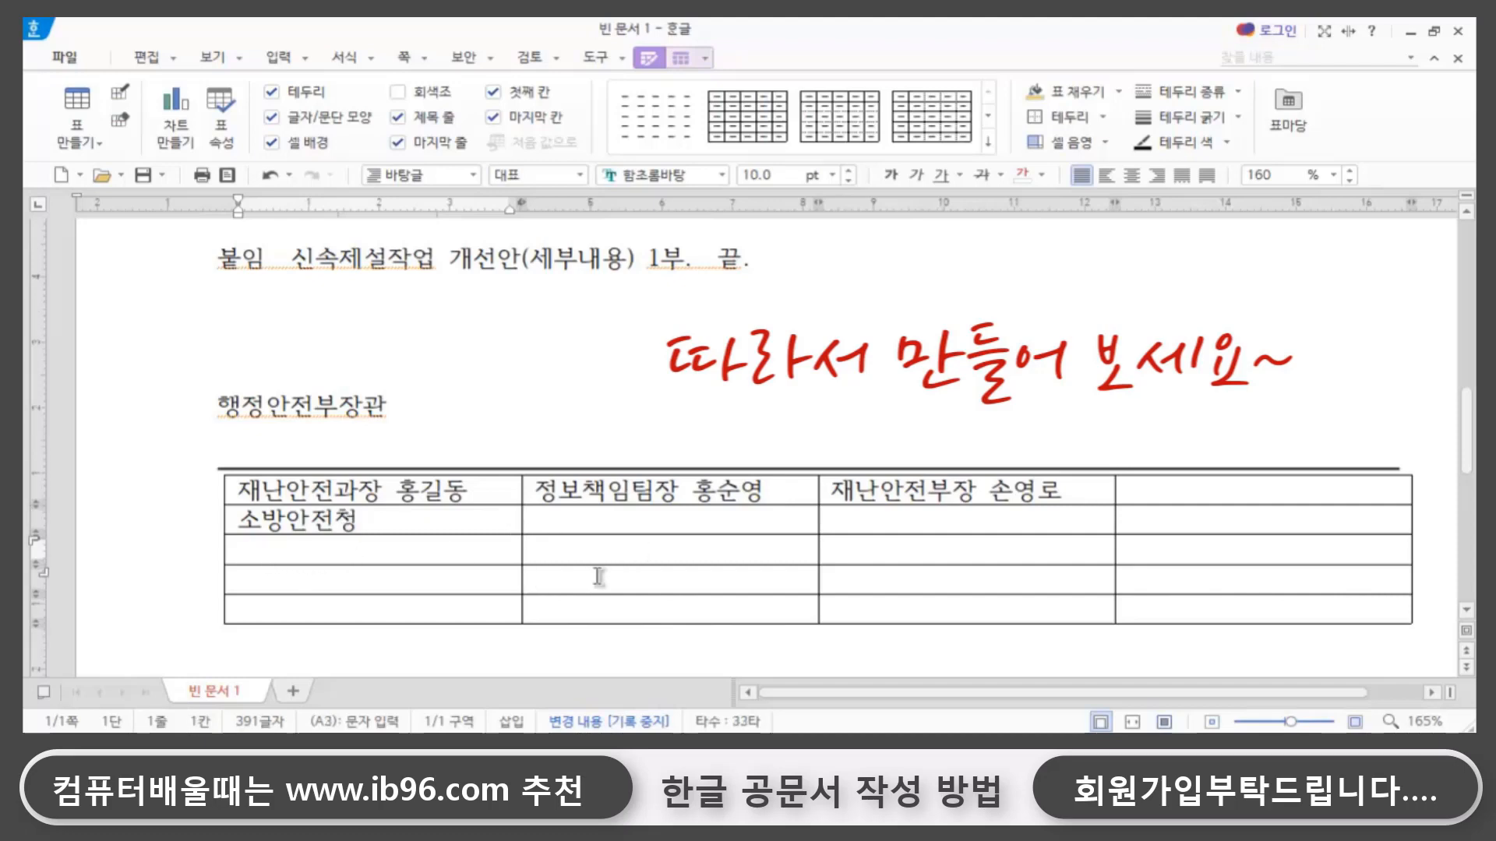
pyautogui.write('새')
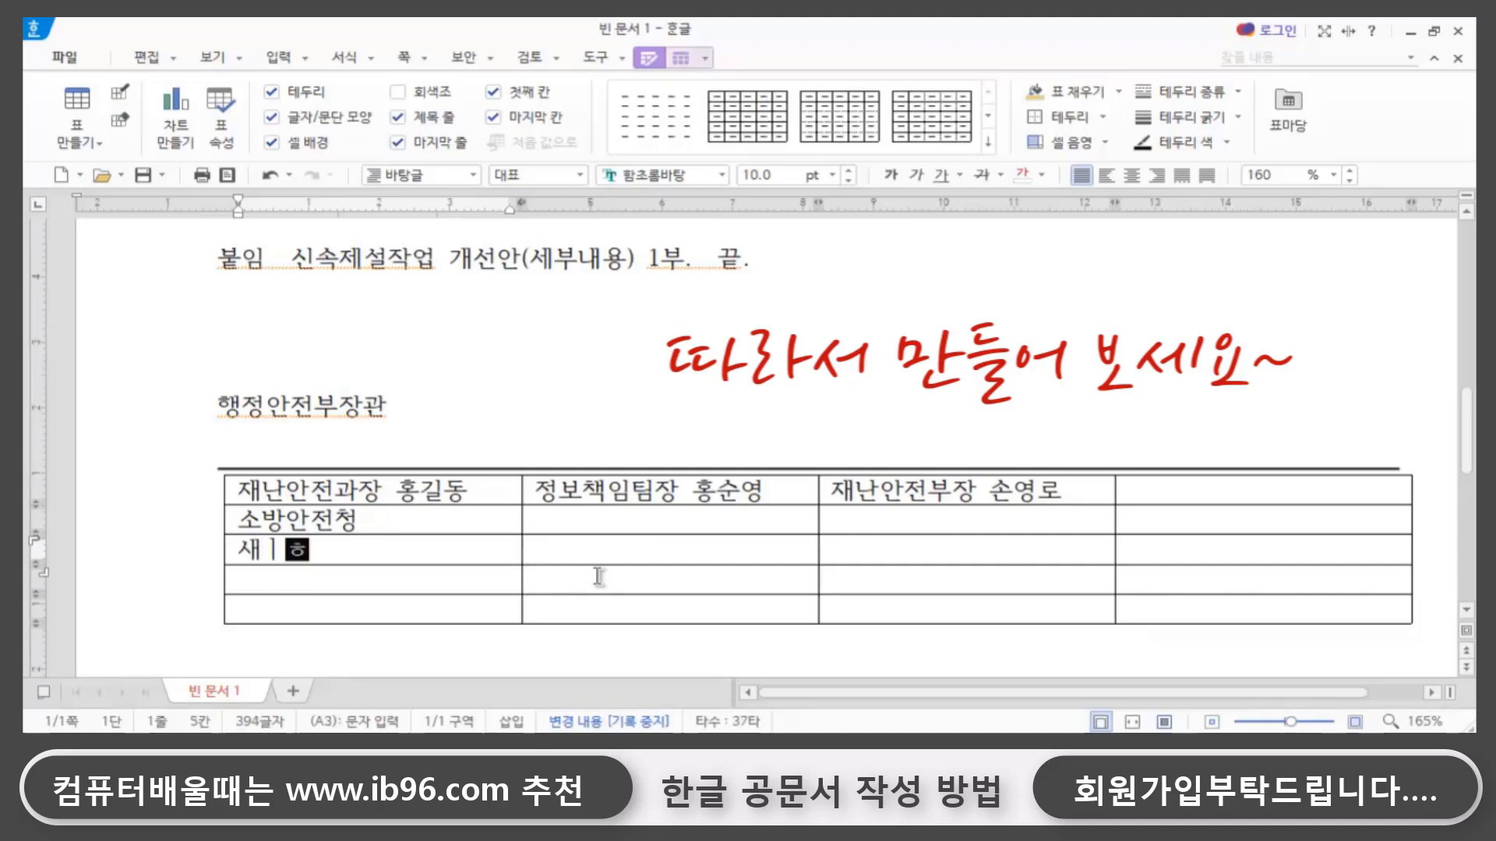
pyautogui.press('BackSpace')
pyautogui.write('시행')
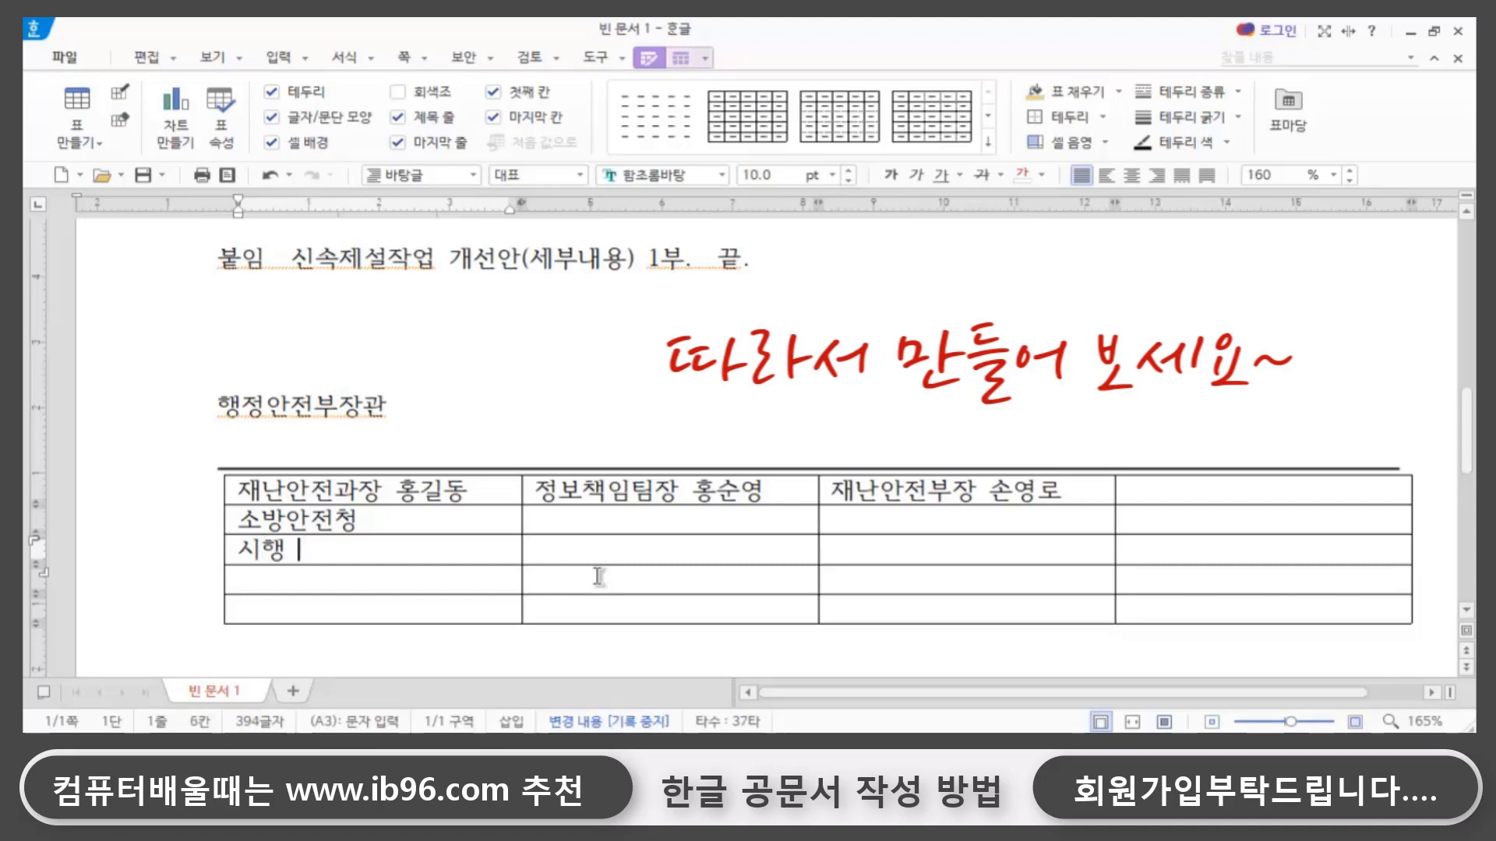
pyautogui.write('2020-11-1')
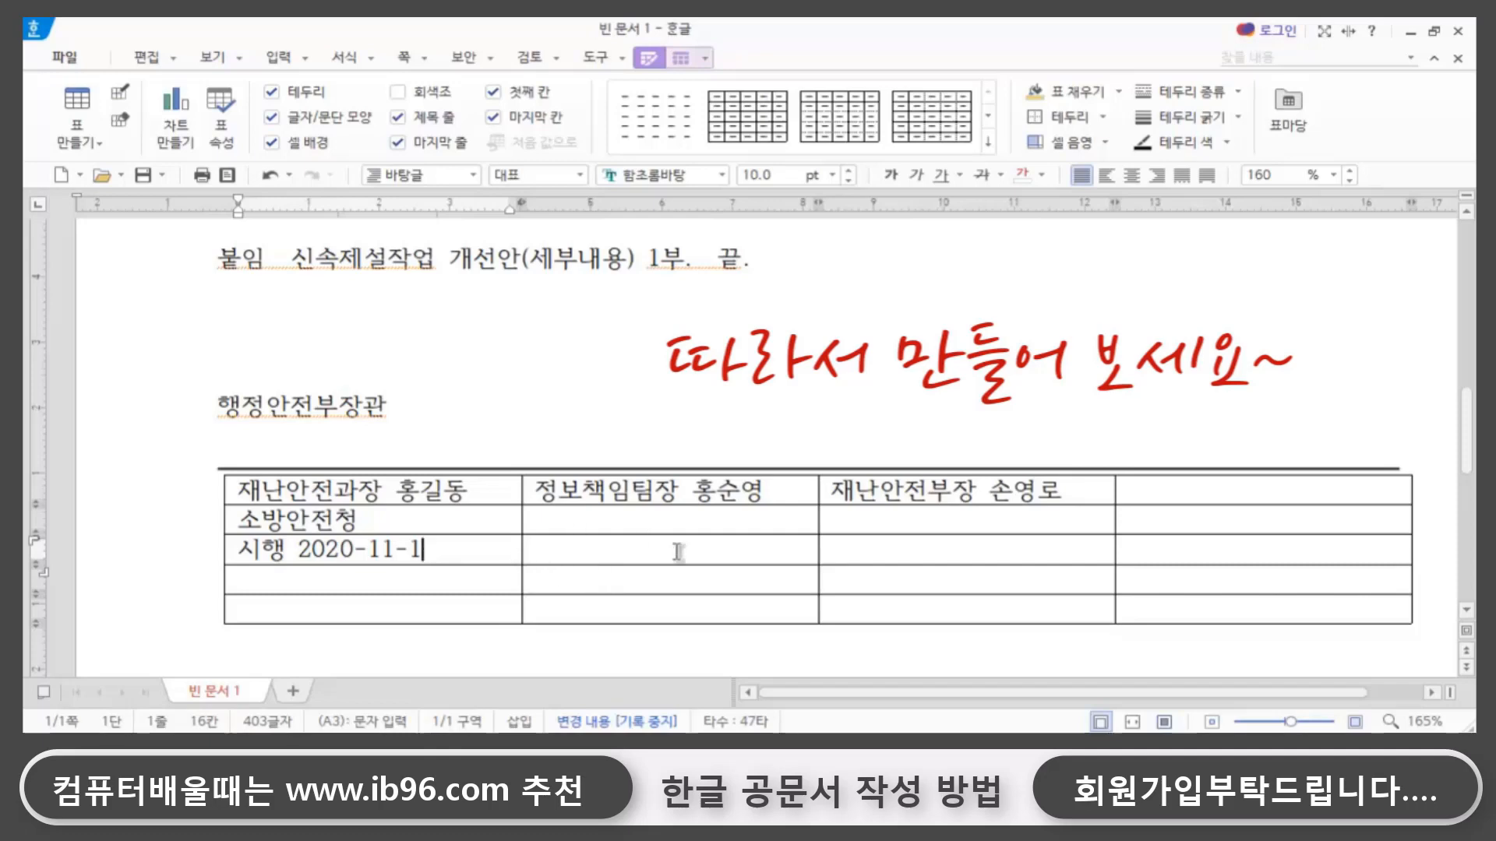
# - Enter 문서처리과 -32 in the third cell of the table's third row
pyautogui.click(838, 551)
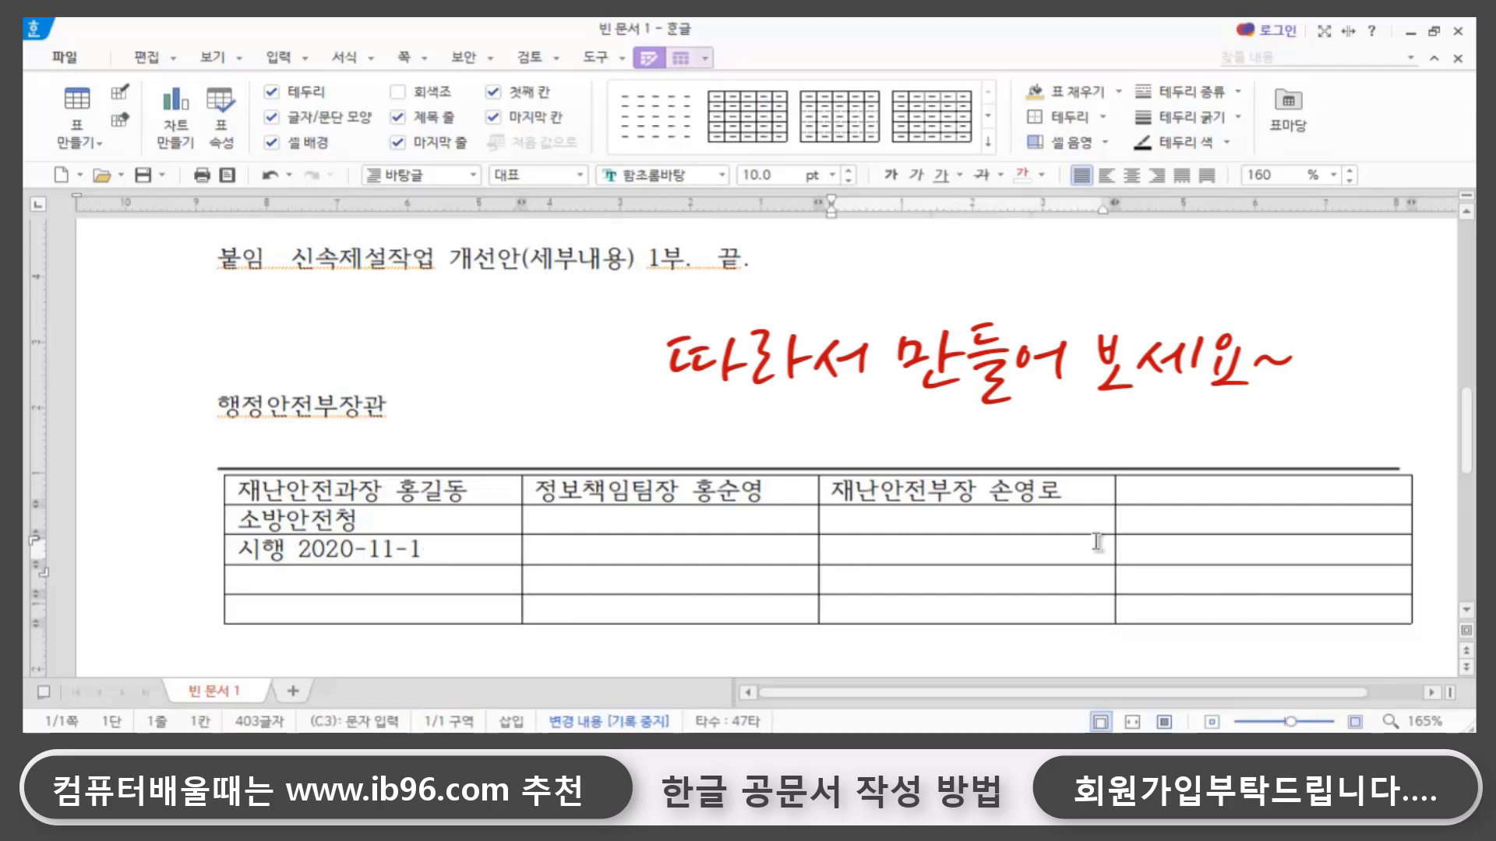
pyautogui.write('문서보')
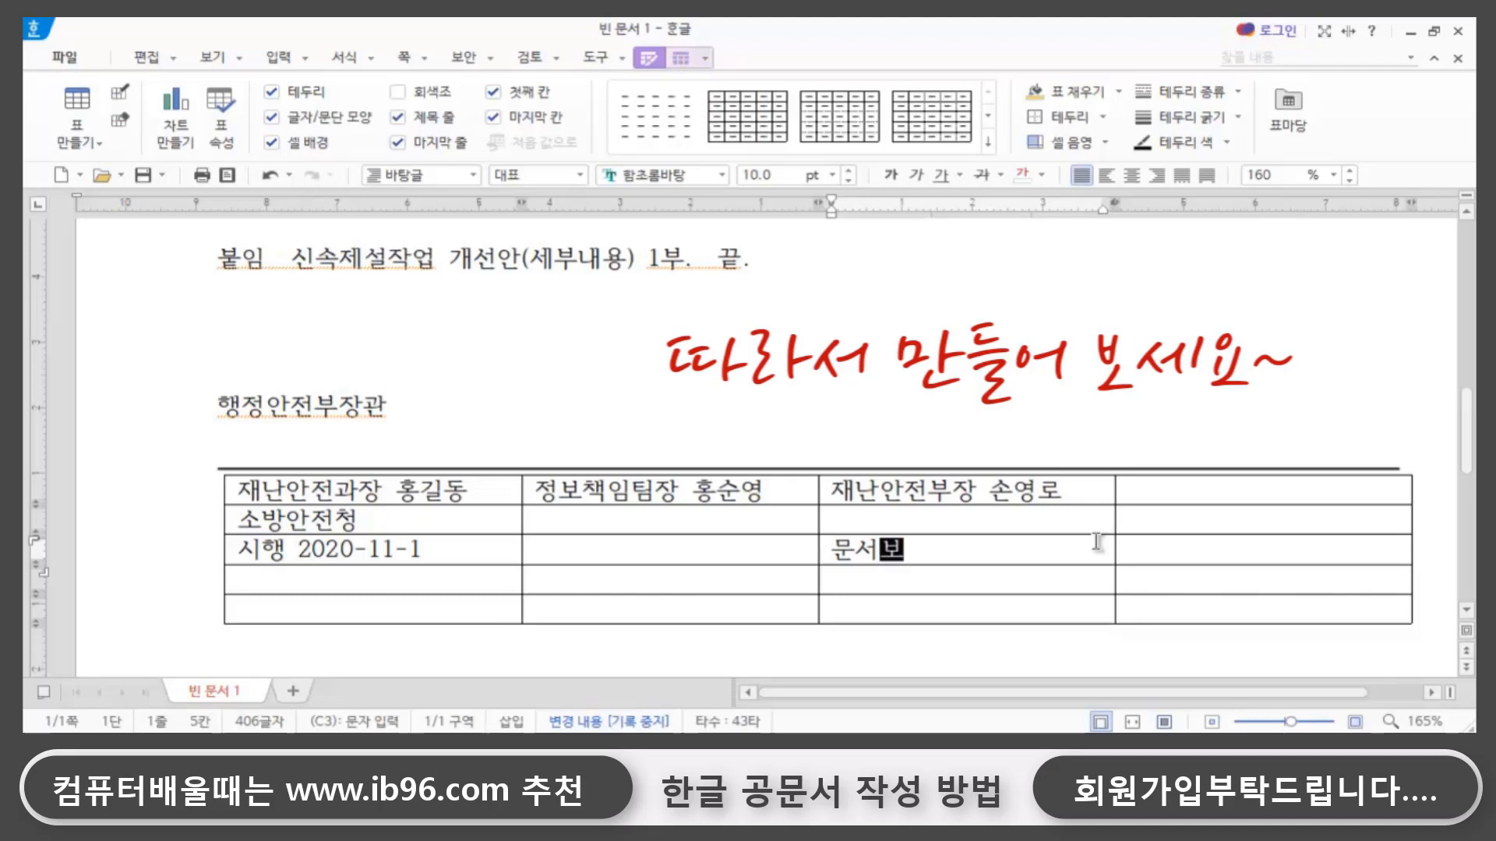
pyautogui.press('BackSpace')
pyautogui.press('BackSpace')
pyautogui.press('BackSpace')
pyautogui.write('ㅊ')
pyautogui.press('BackSpace')
pyautogui.write('서처리과 ')
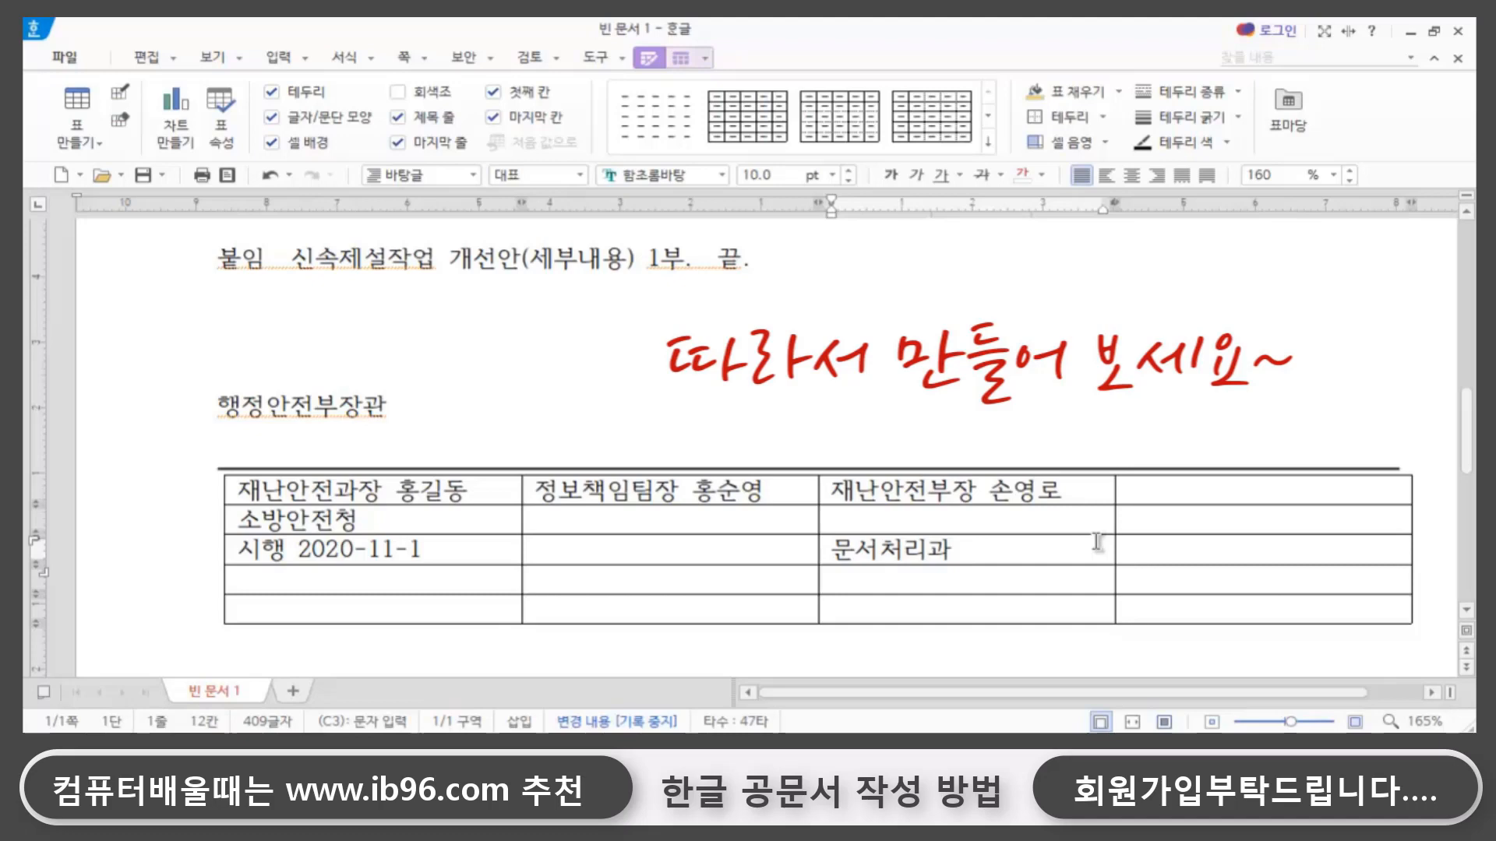
pyautogui.write('-32')
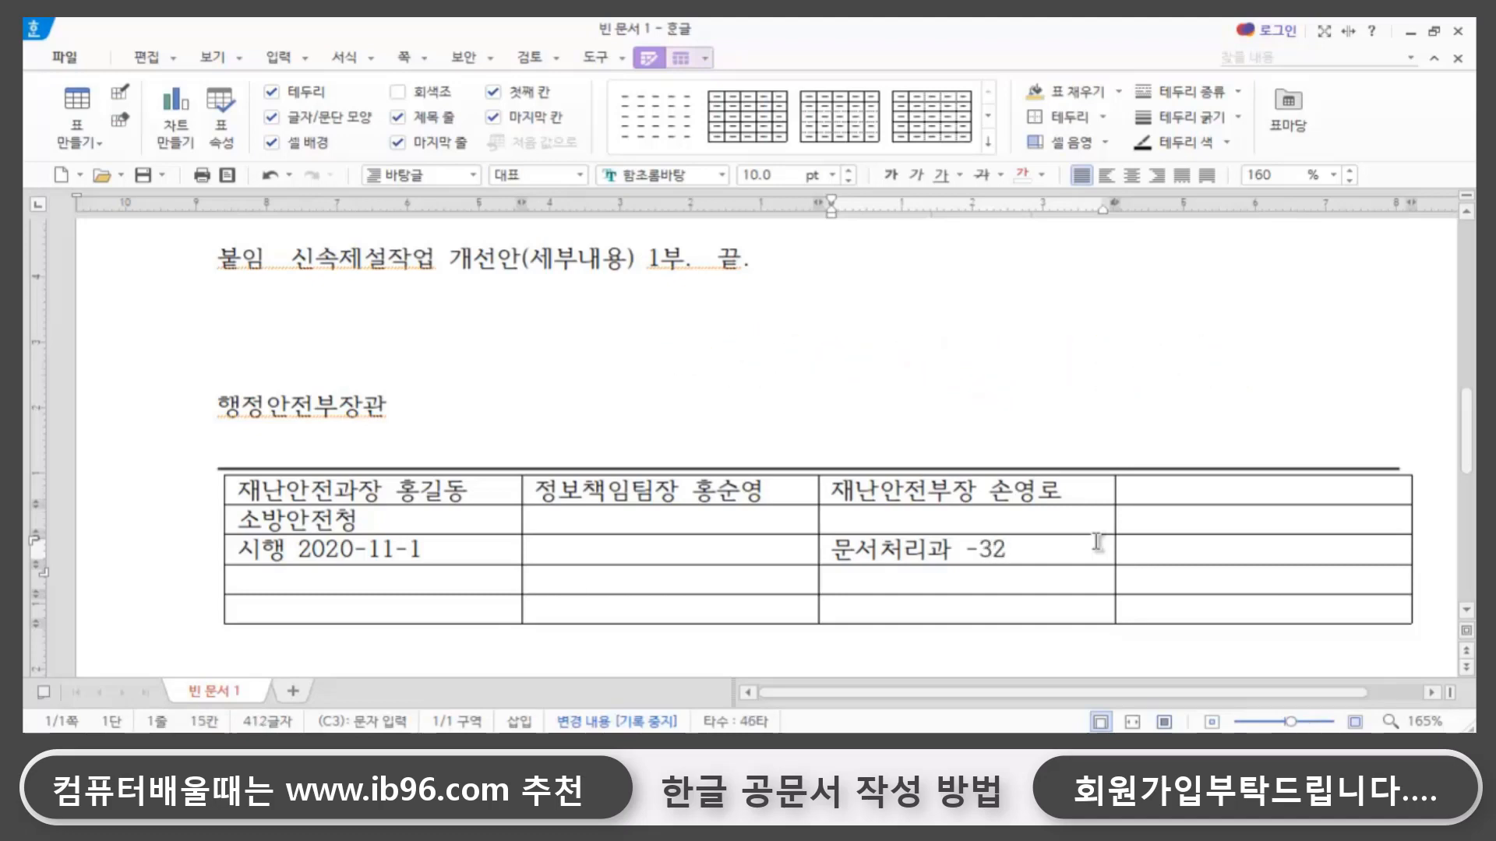
# - Enter 우 followed by the postal code in the first cell of the table's fourth row
pyautogui.click(280, 583)
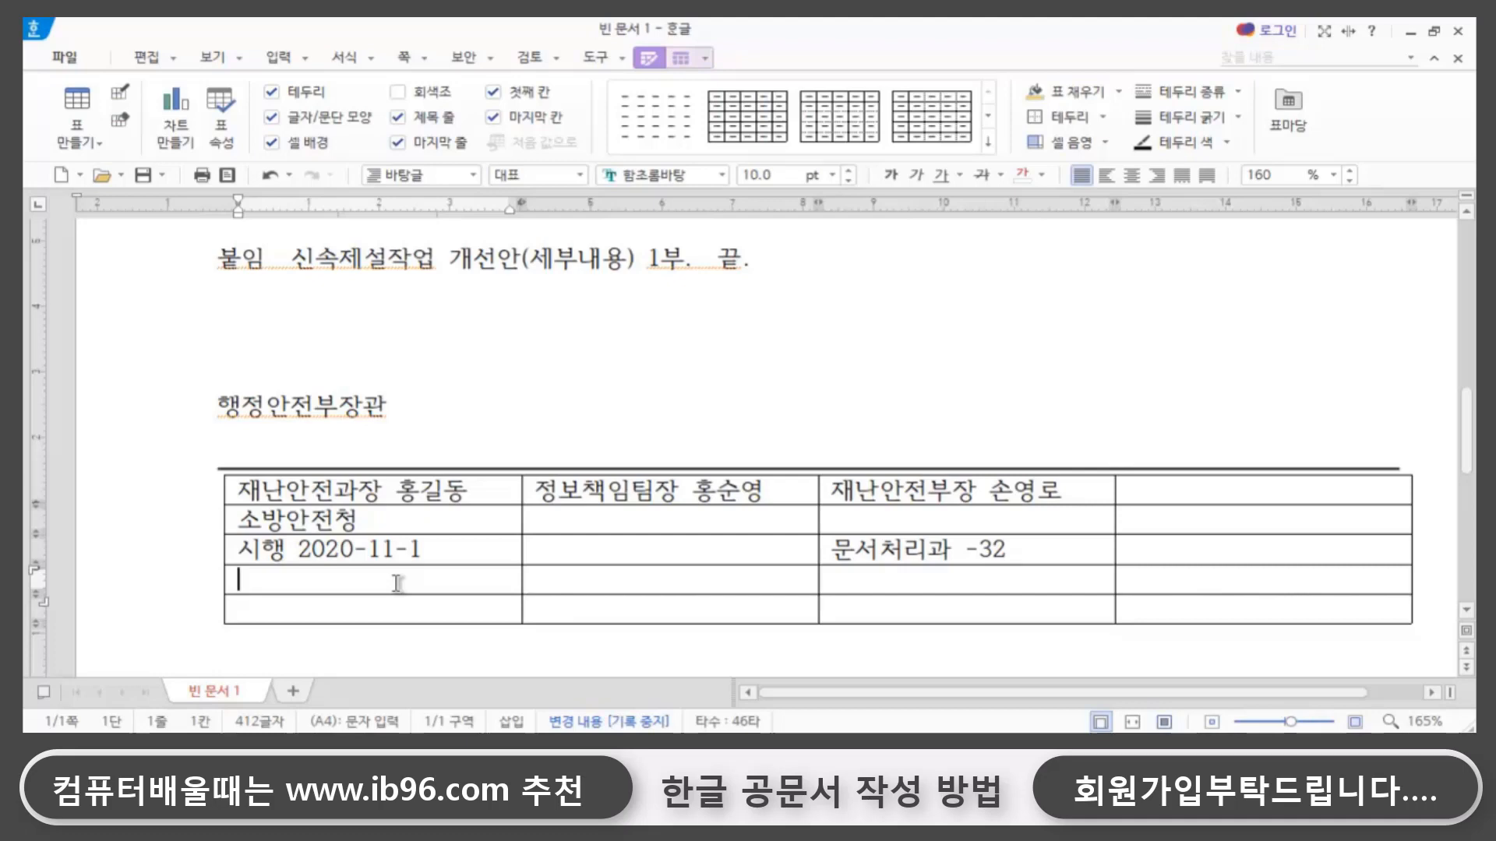
pyautogui.write('ㅇㅜ 123123')
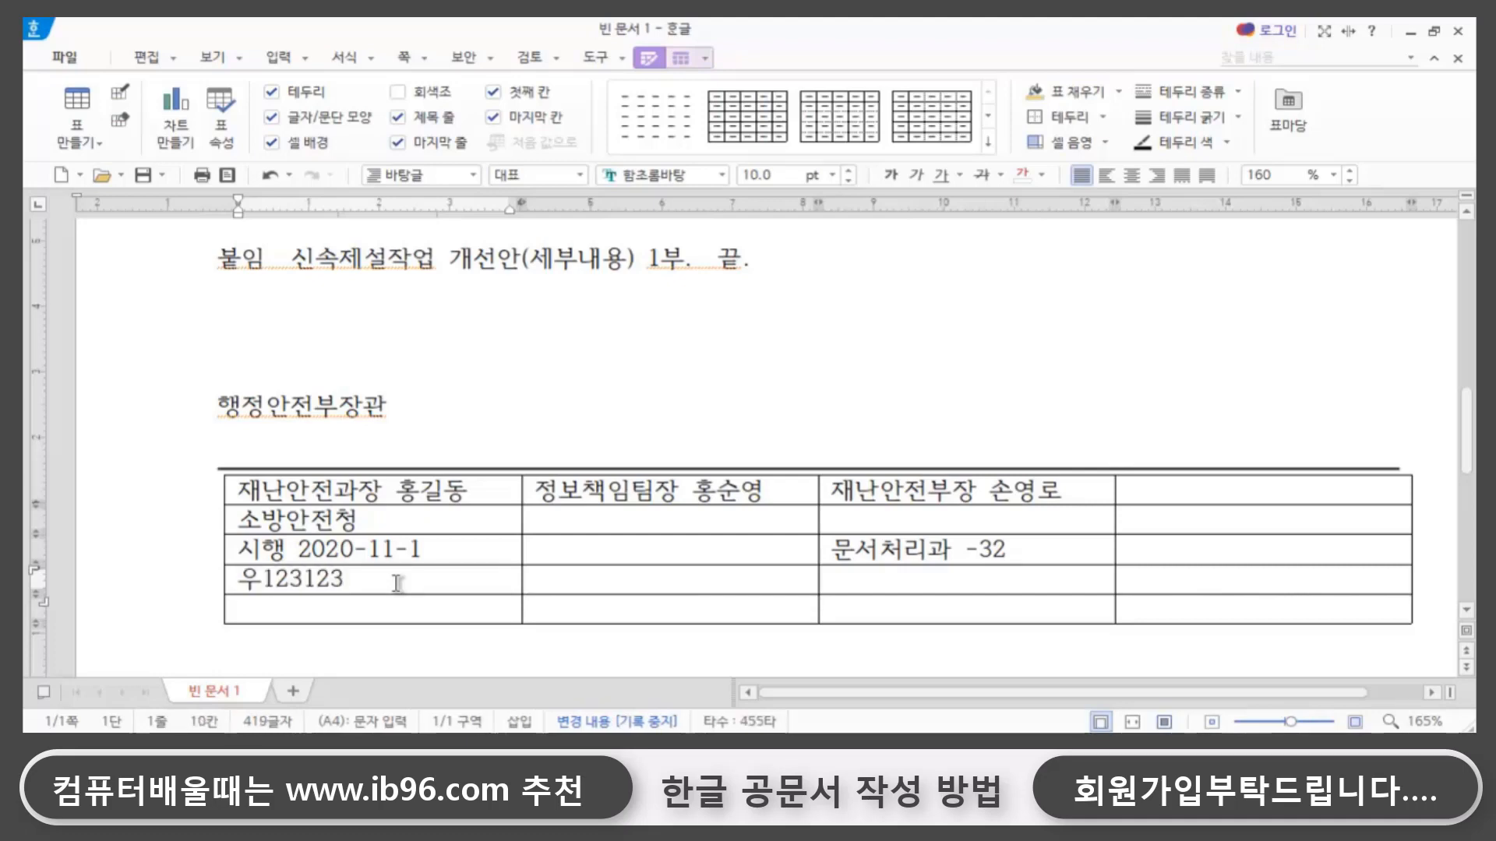
# - Merge the second to fourth cells of the table's fourth row into one cell
pyautogui.click(553, 586)
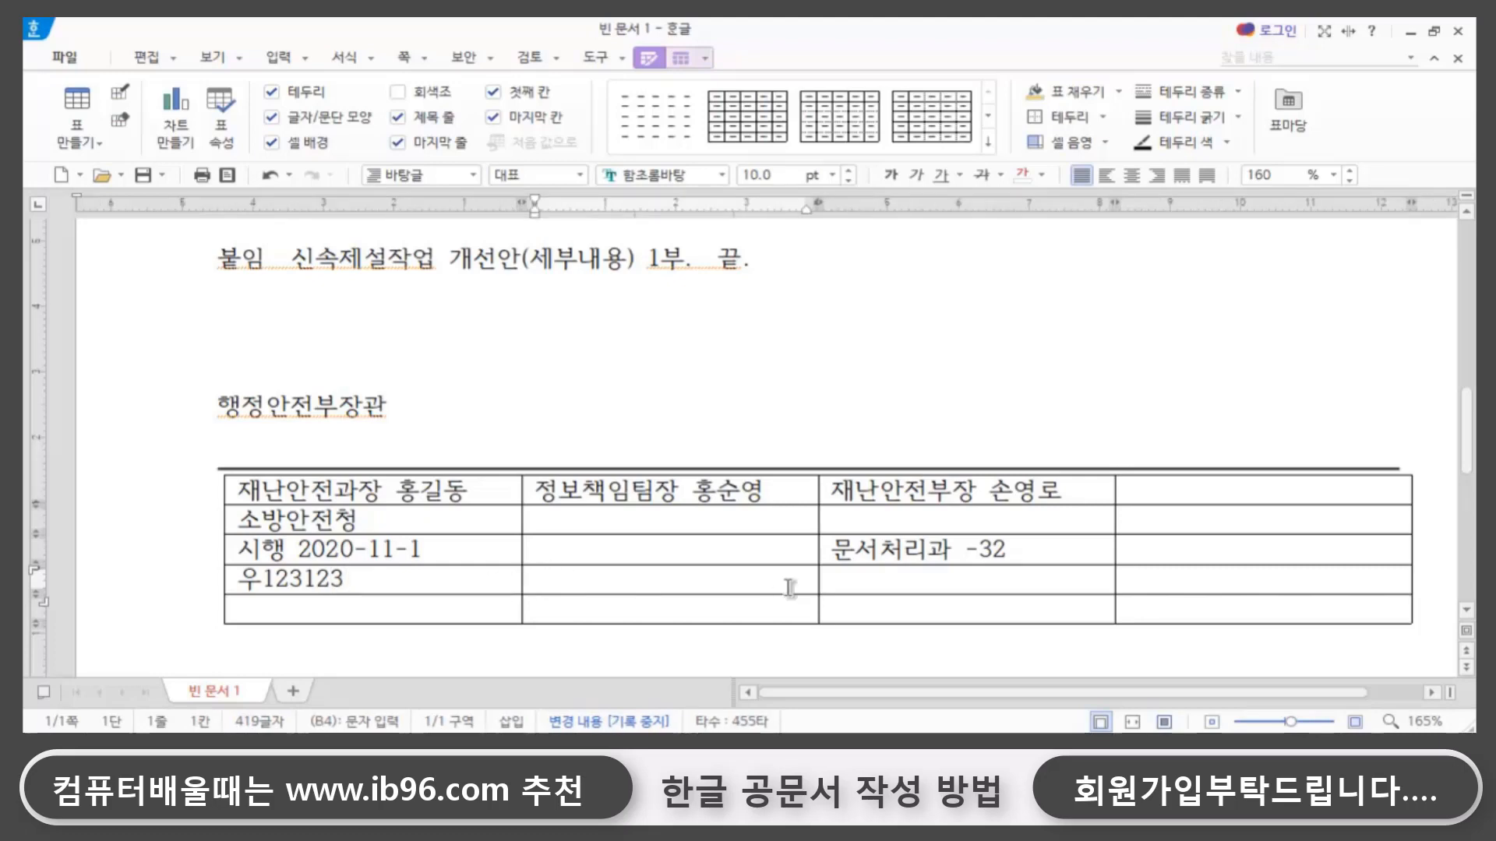
pyautogui.moveTo(737, 580); pyautogui.dragTo(1153, 581)
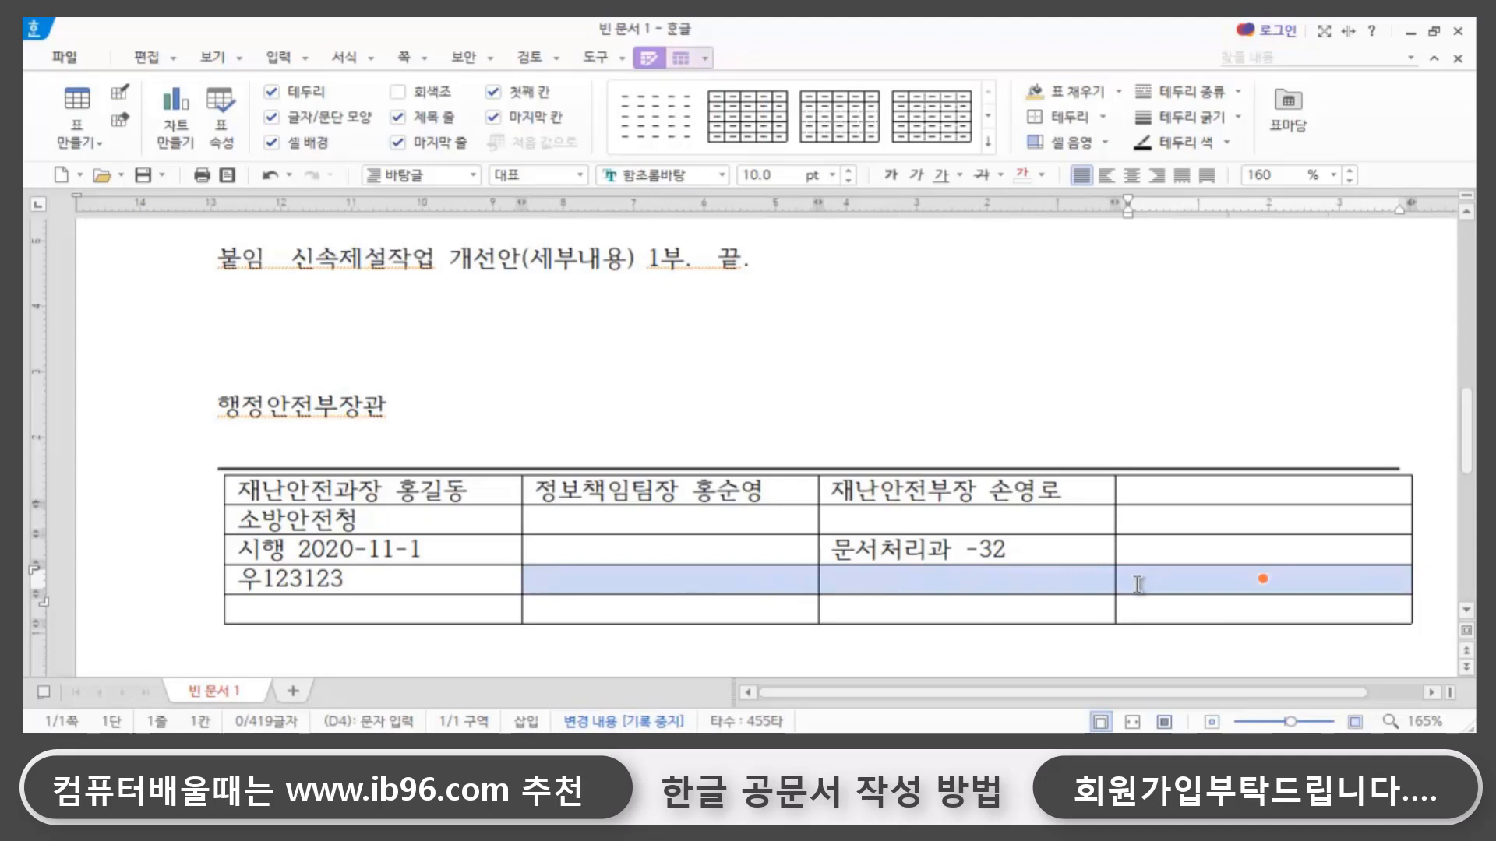
pyautogui.press('m')
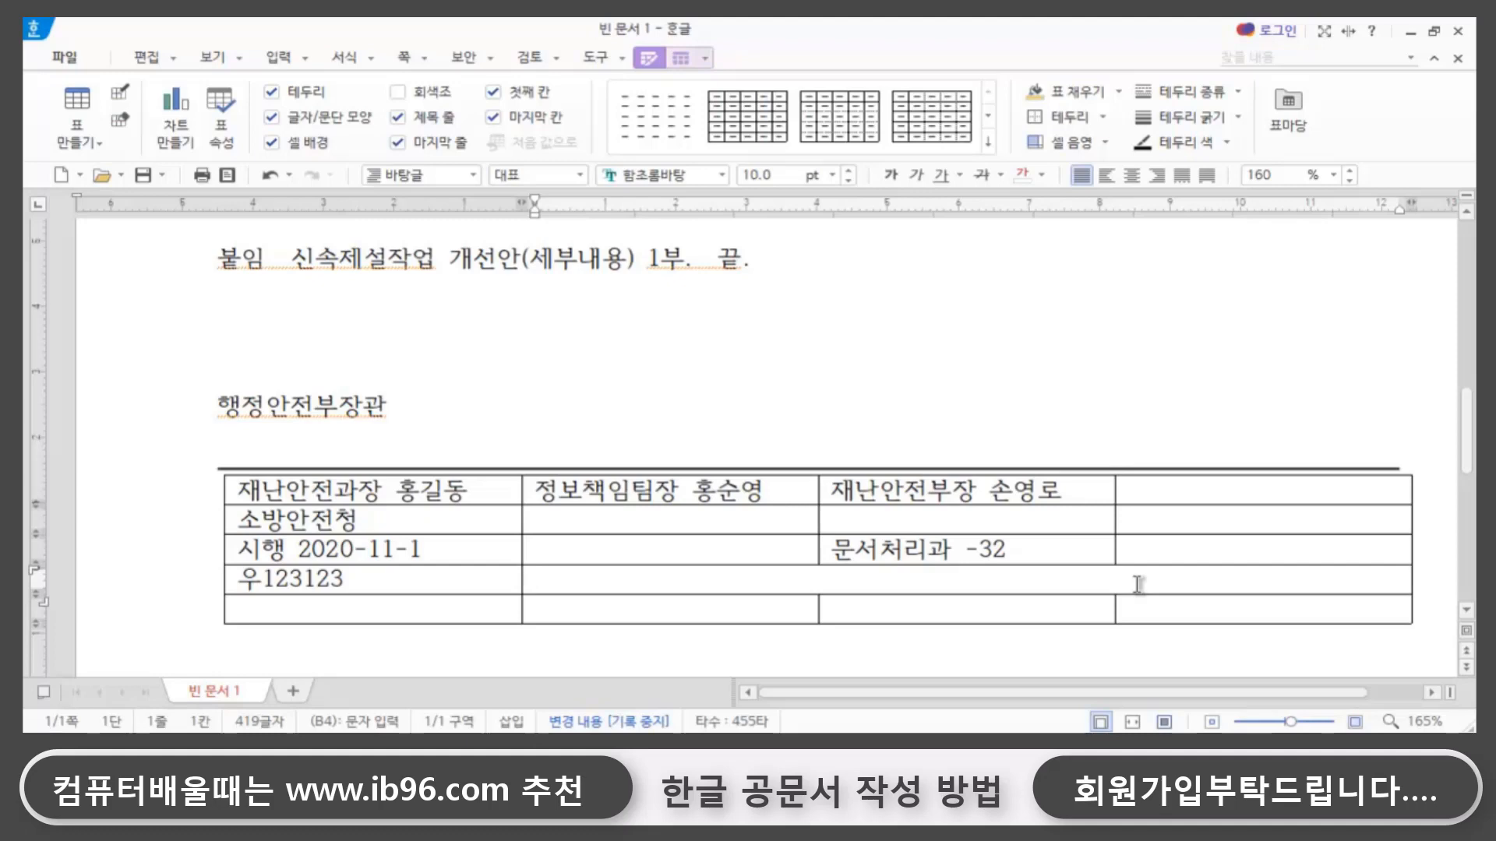
# - Enter the office's street address in the merged cell beside the postal code
pyautogui.write('서울')
pyautogui.press('BackSpace')
pyautogui.write('특별시 ')
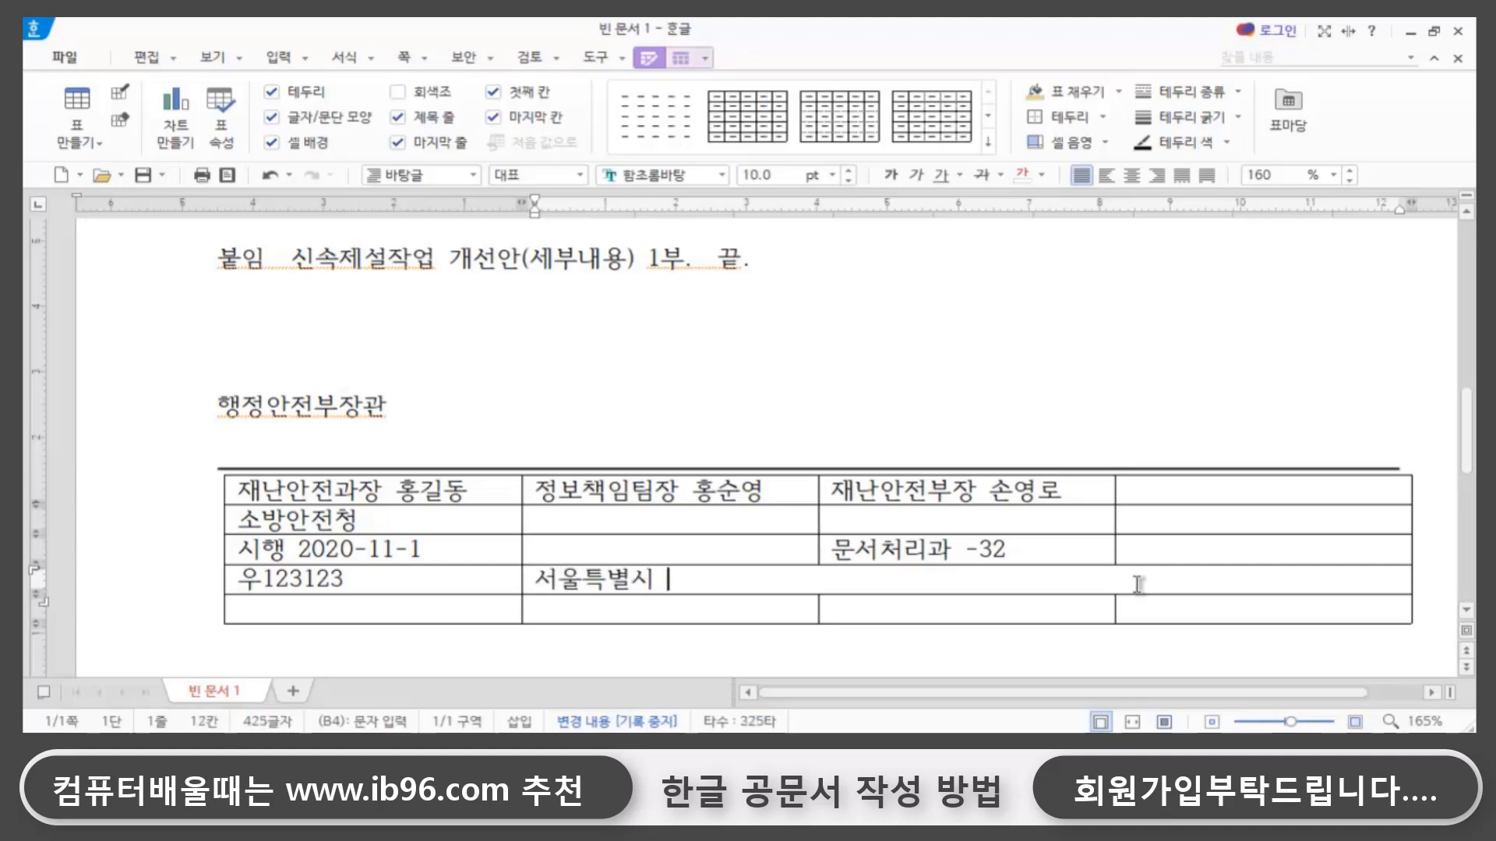
pyautogui.write('종로구 세종대로')
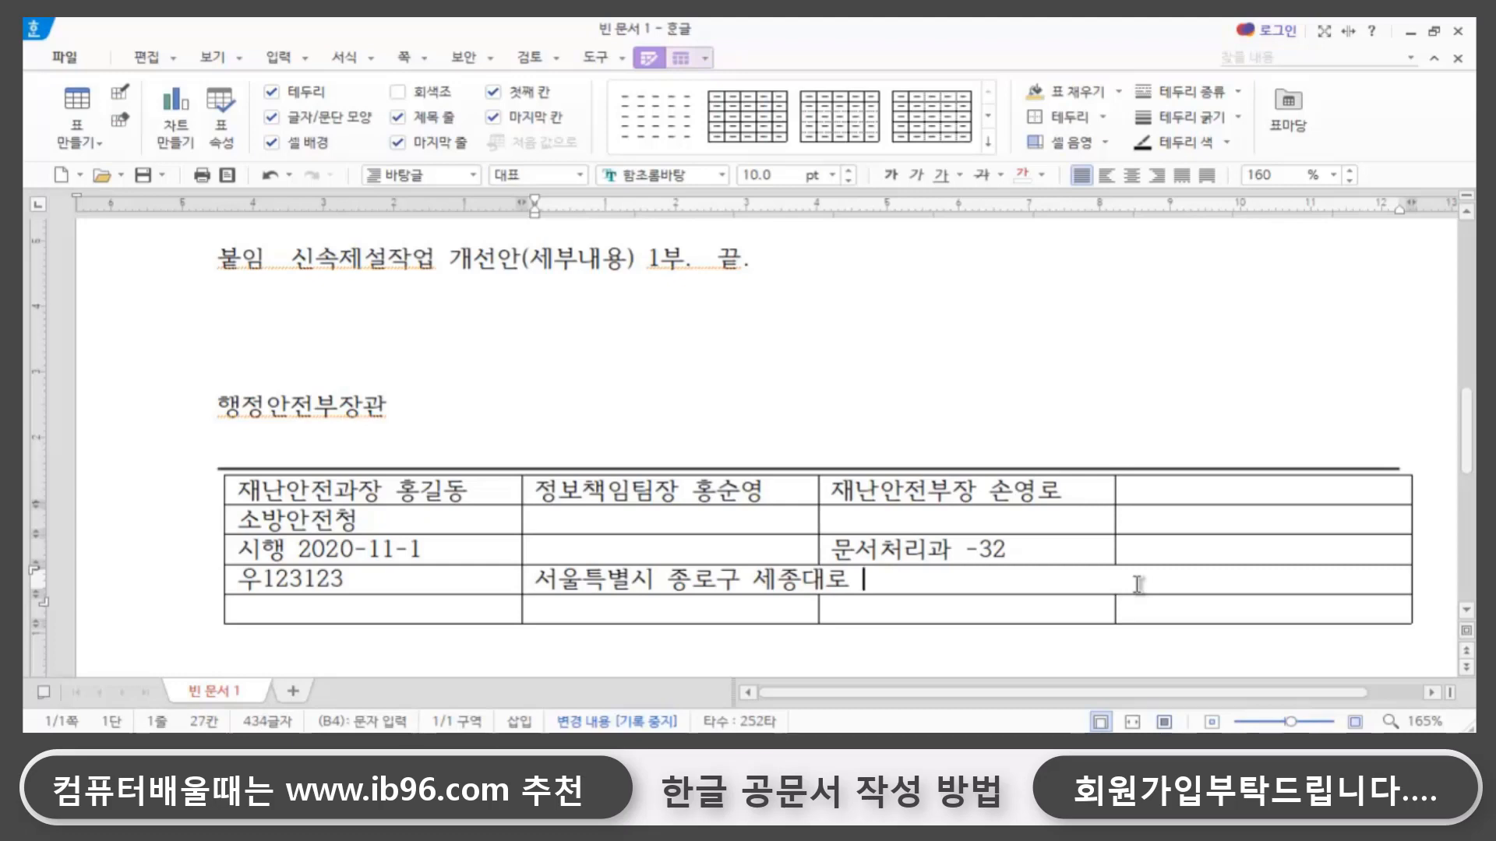
# - Enter 전화번호 followed by the phone number in the first cell of the table's fifth row
pyautogui.click(346, 616)
pyautogui.write('전화번')
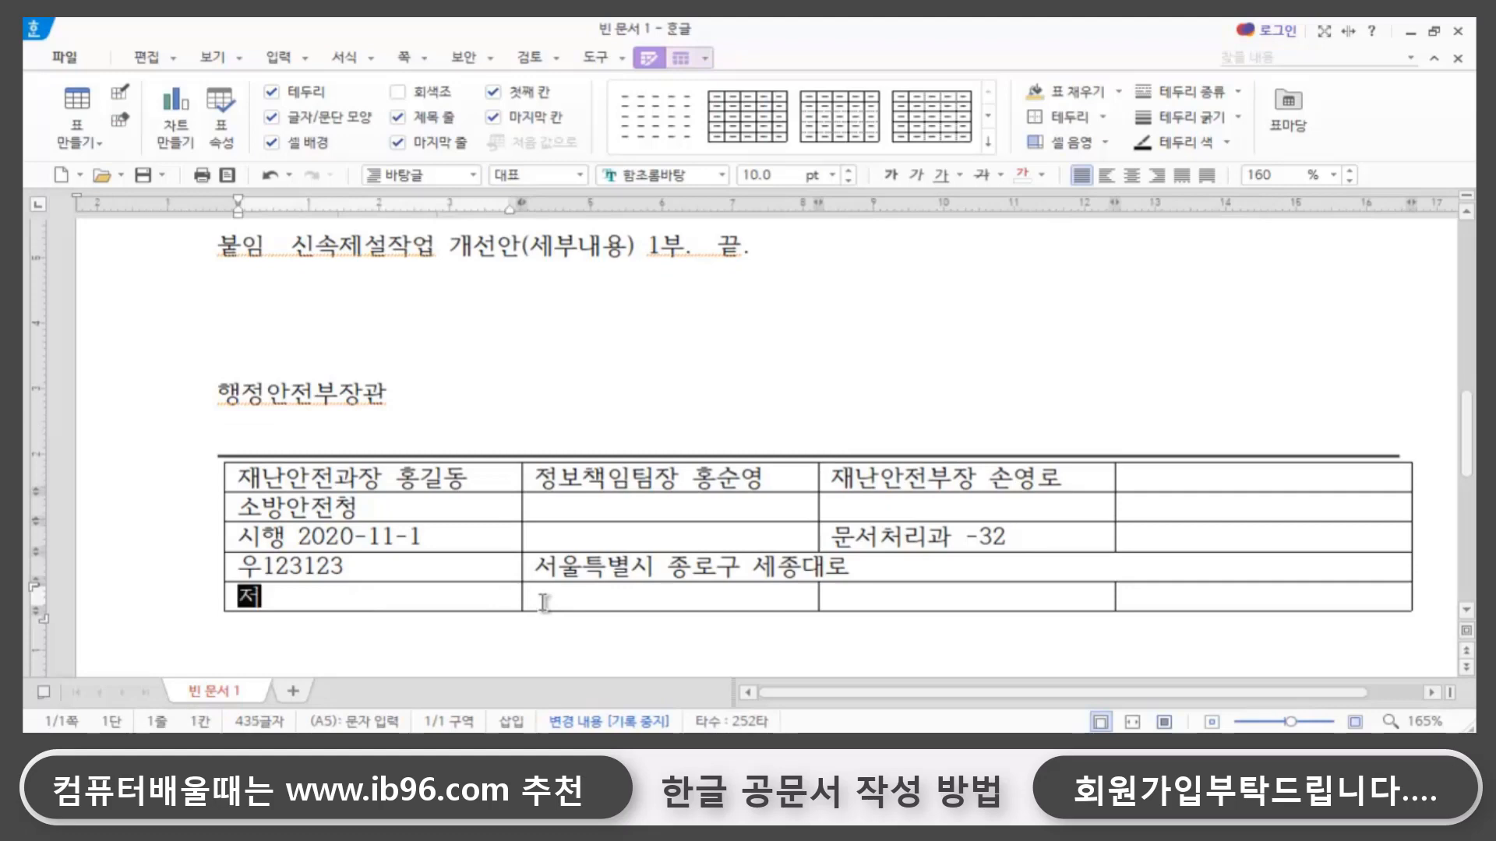
pyautogui.write('호 ')
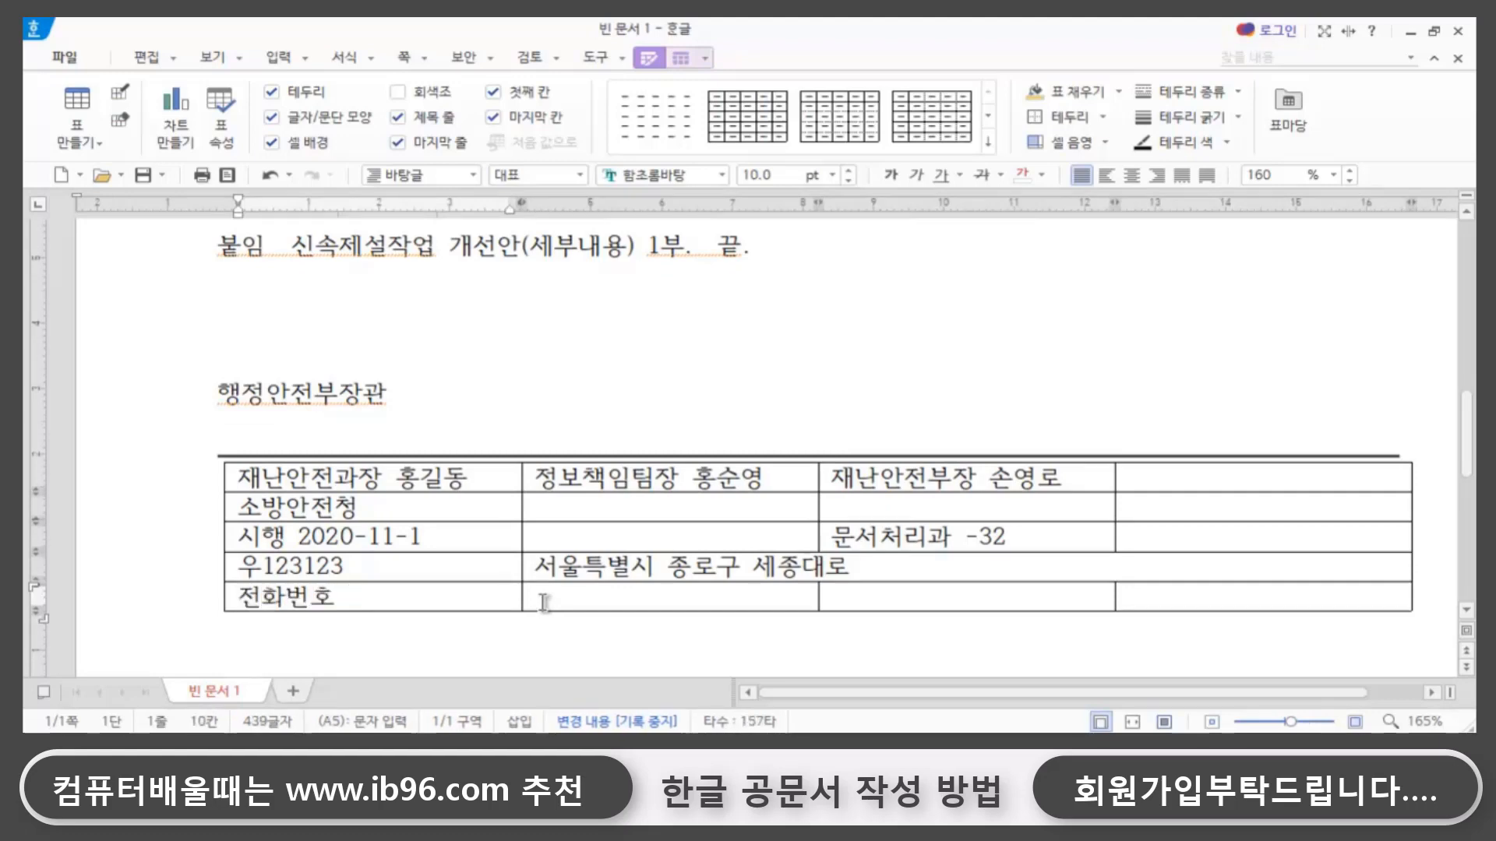
pyautogui.write('123')
# - Enter 팩스번호 followed by the fax number in the second cell of the table's fifth row
pyautogui.click(593, 603)
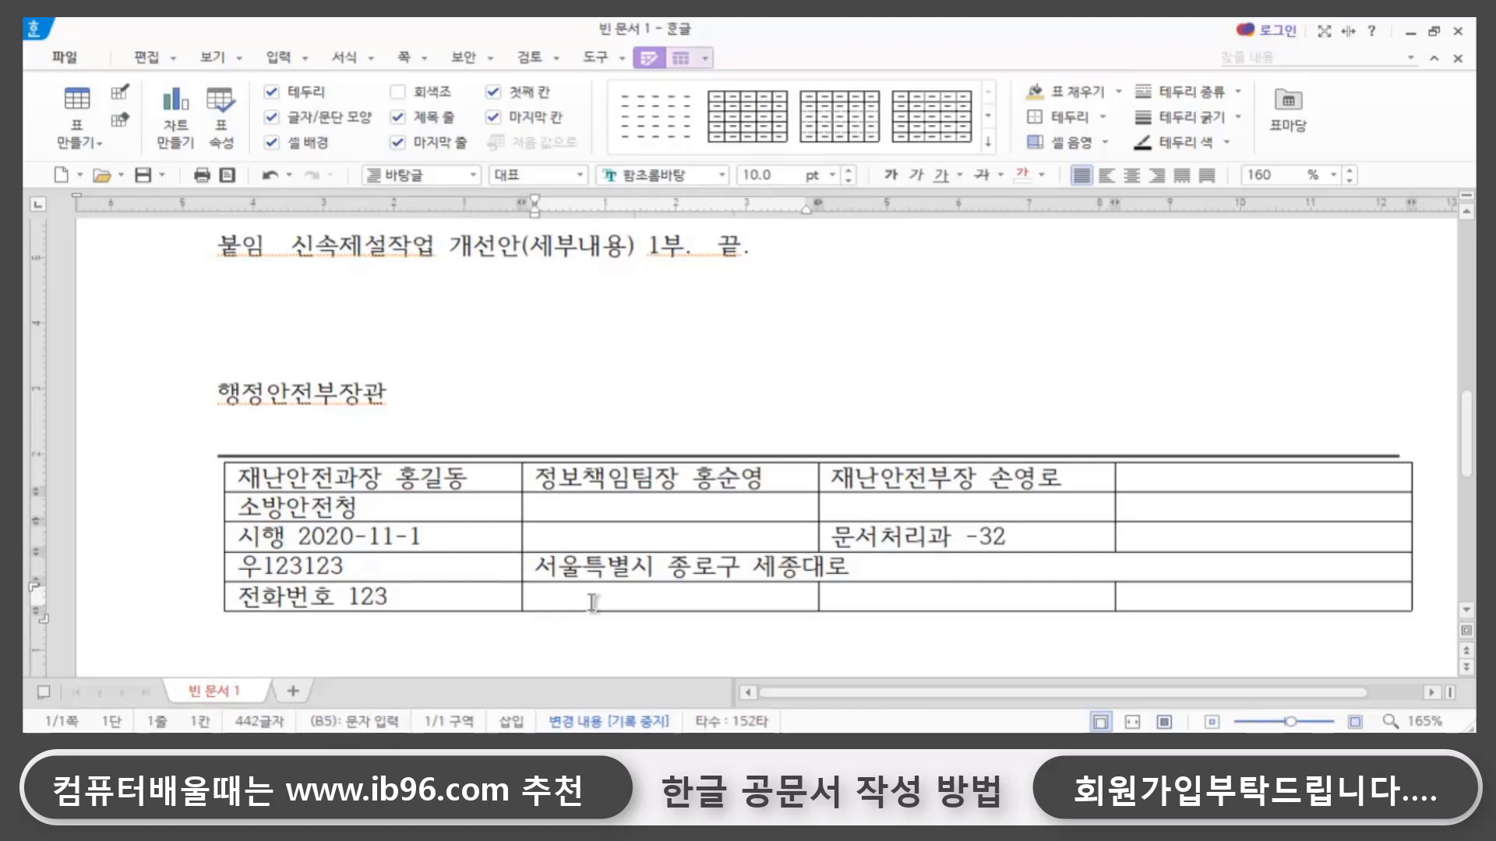
pyautogui.write('ㅍ팩스번호 ')
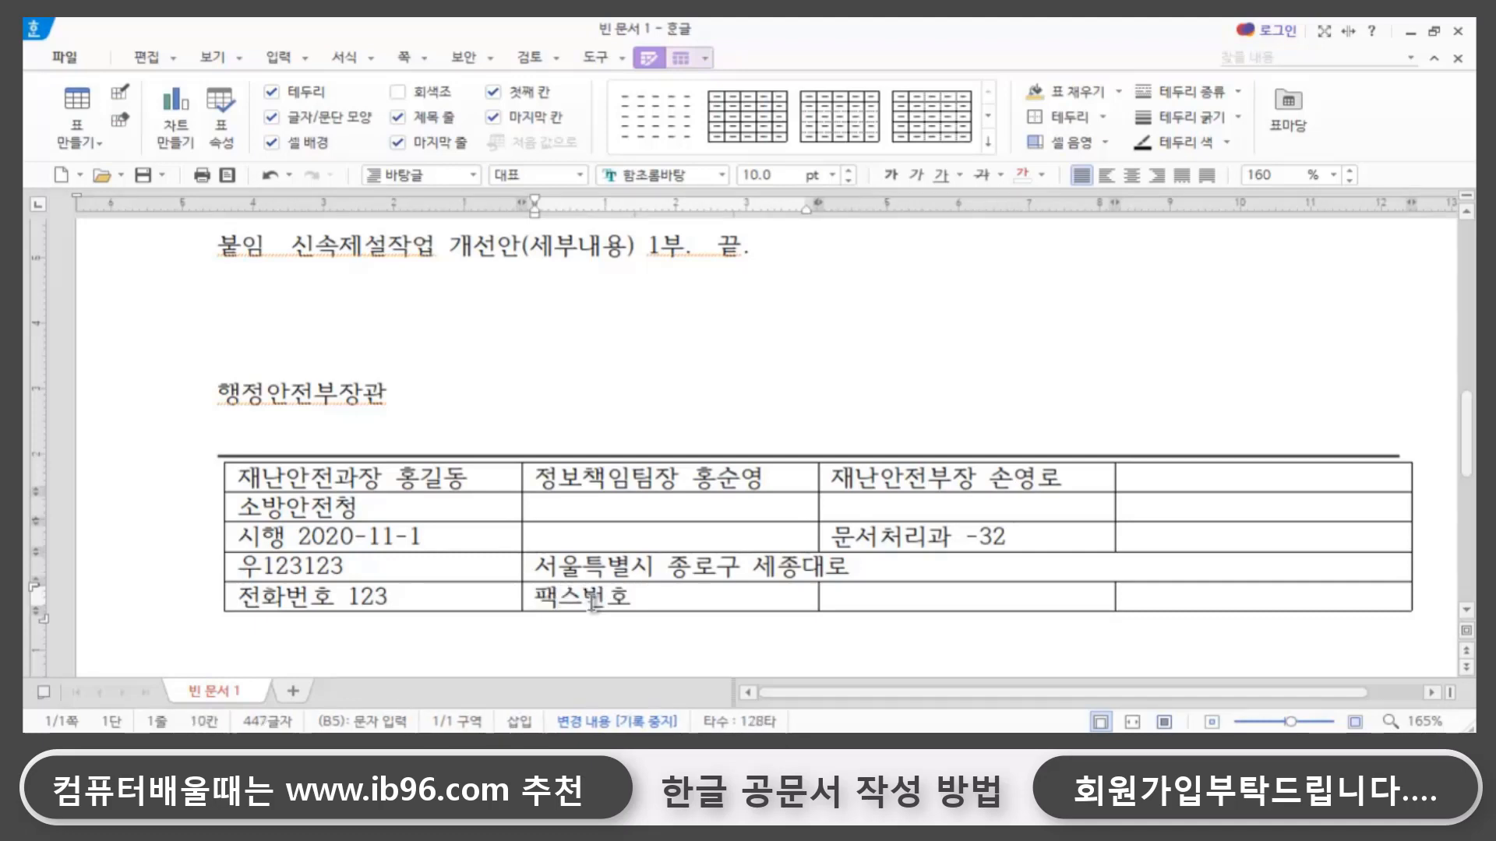
pyautogui.write('124')
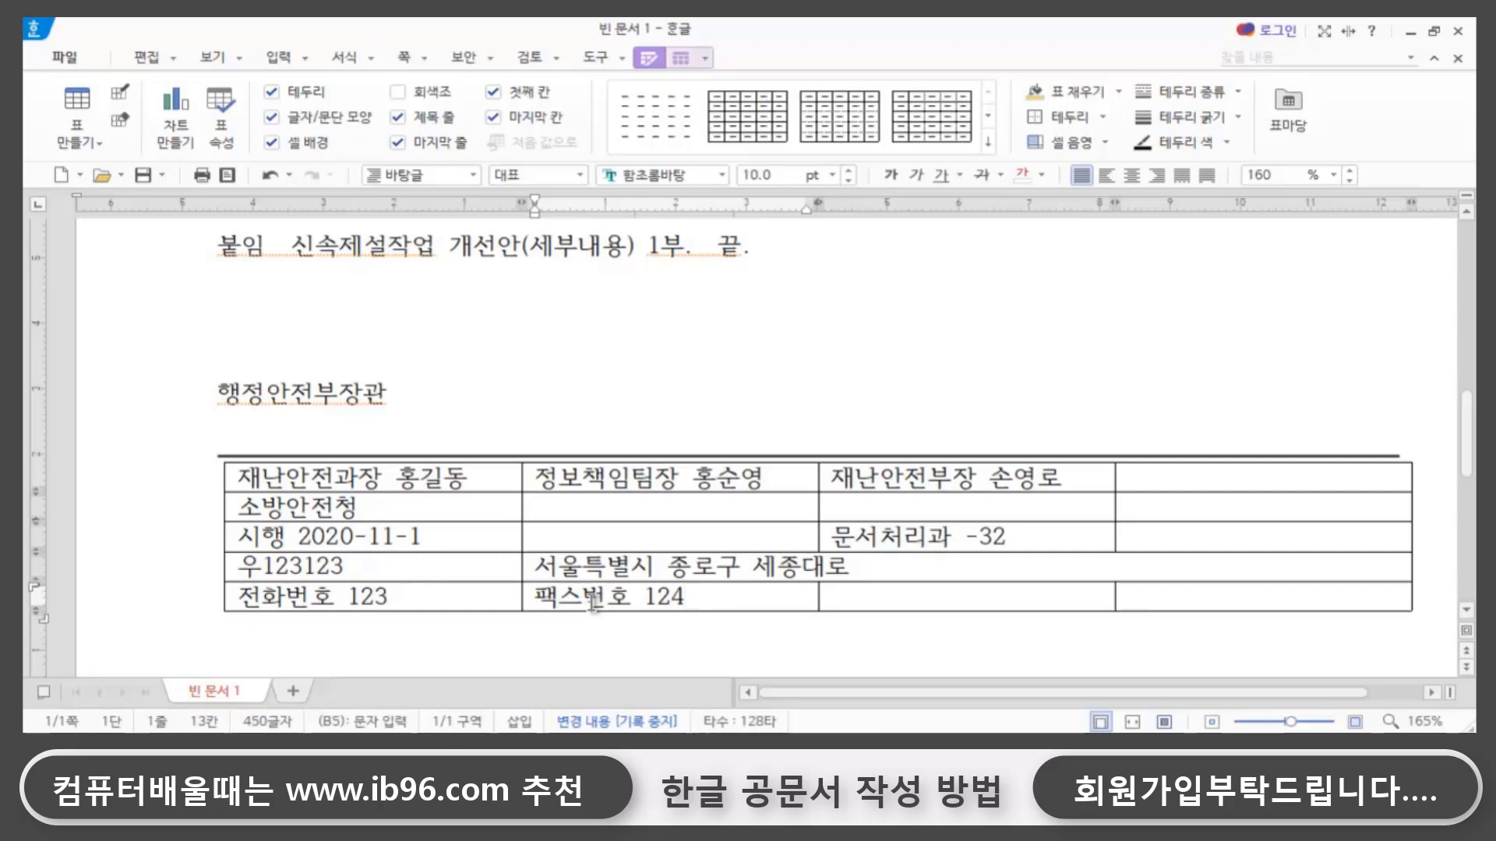
# - Enter the contact's e-mail address in the third cell of the table's fifth row
pyautogui.click(877, 601)
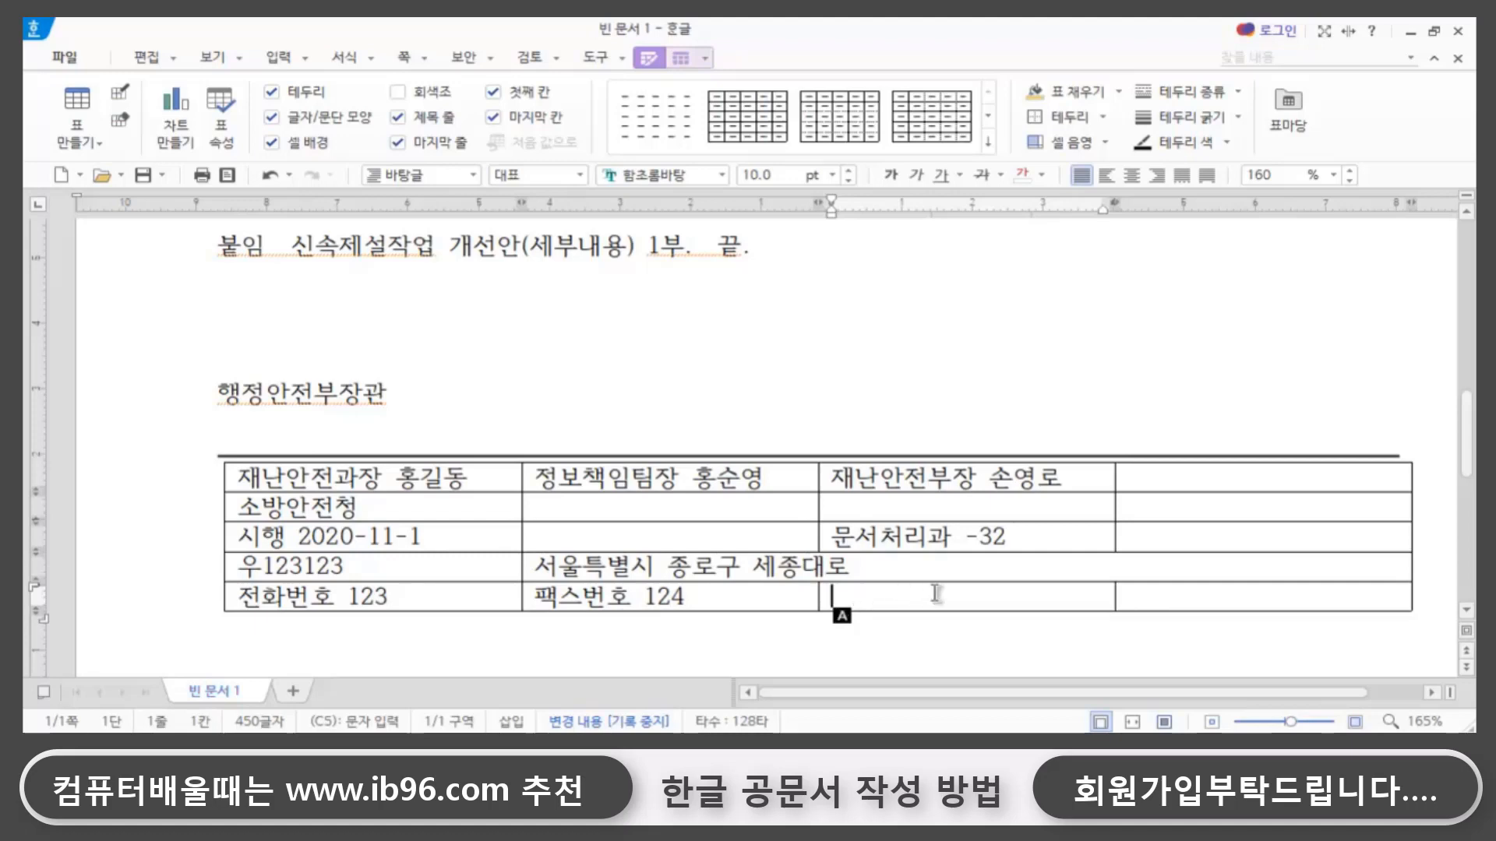
pyautogui.write('ㅁ')
pyautogui.press('BackSpace')
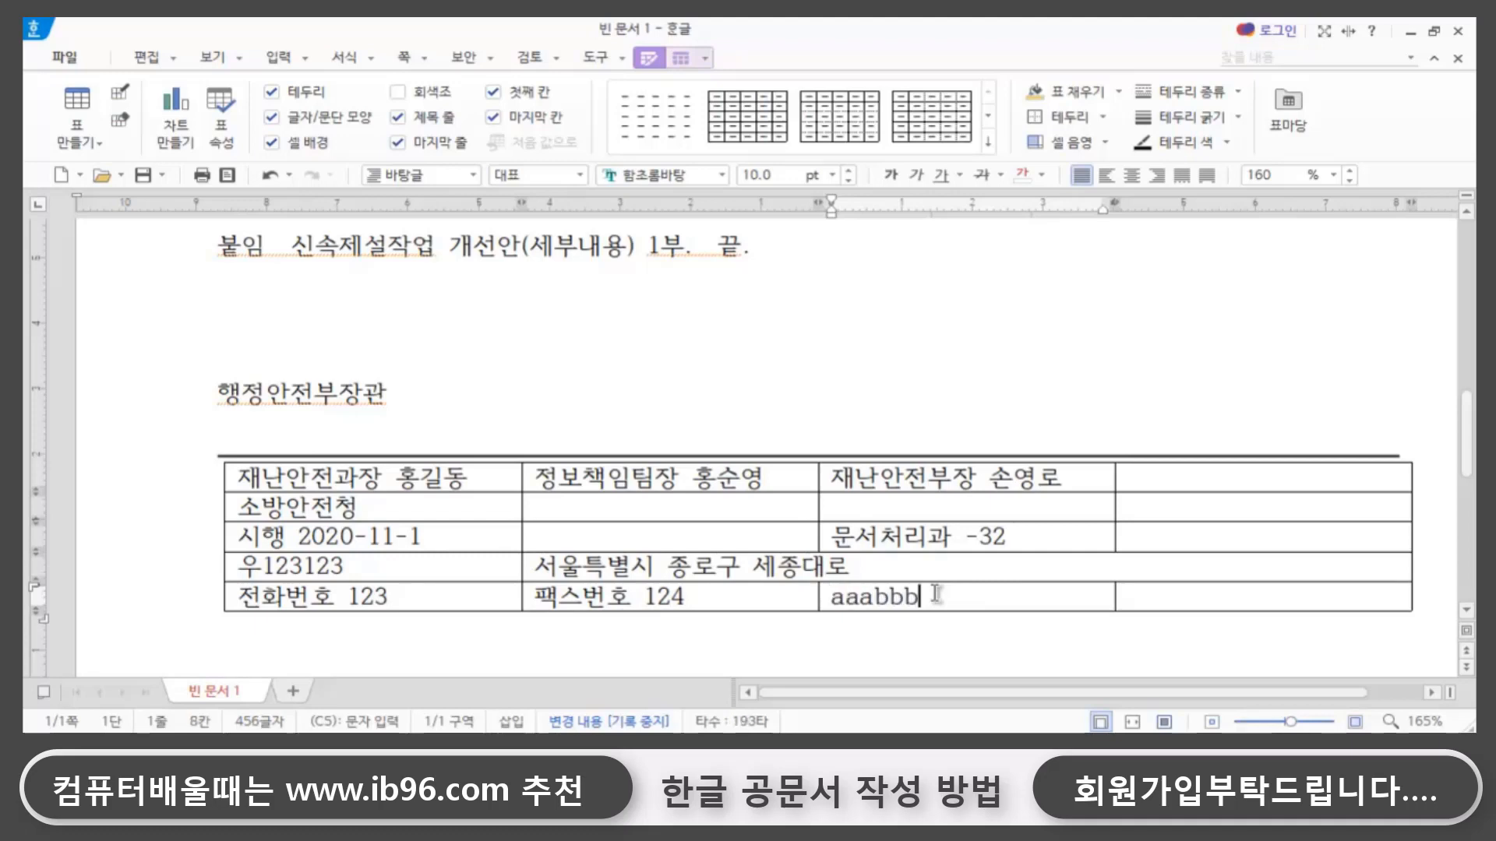
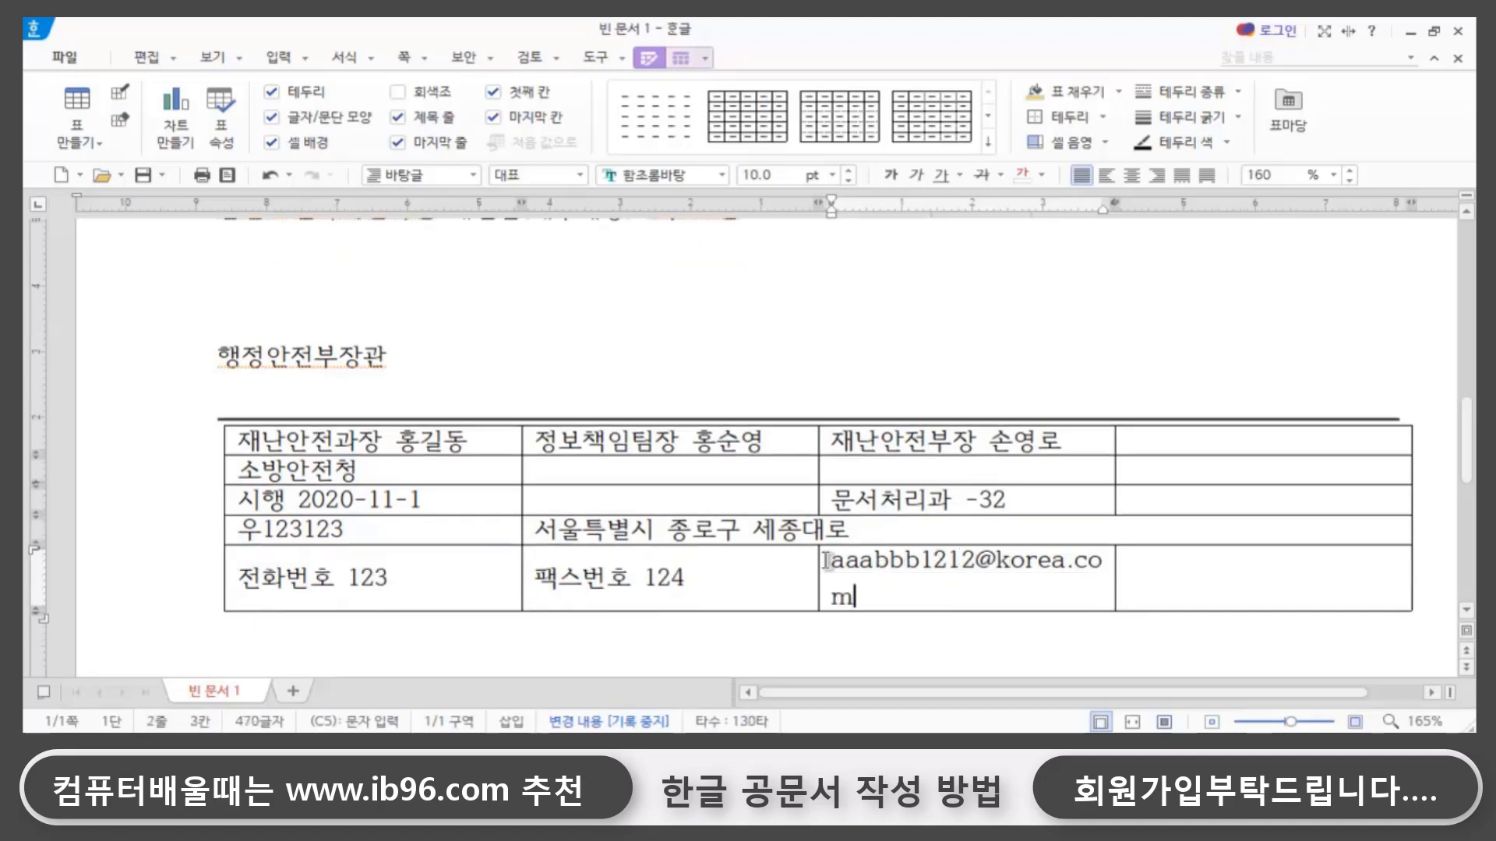
# - Merge the e-mail cell with the empty cell beside it in the table's fifth row
pyautogui.moveTo(1064, 585); pyautogui.dragTo(1191, 578)
pyautogui.click(1191, 578)
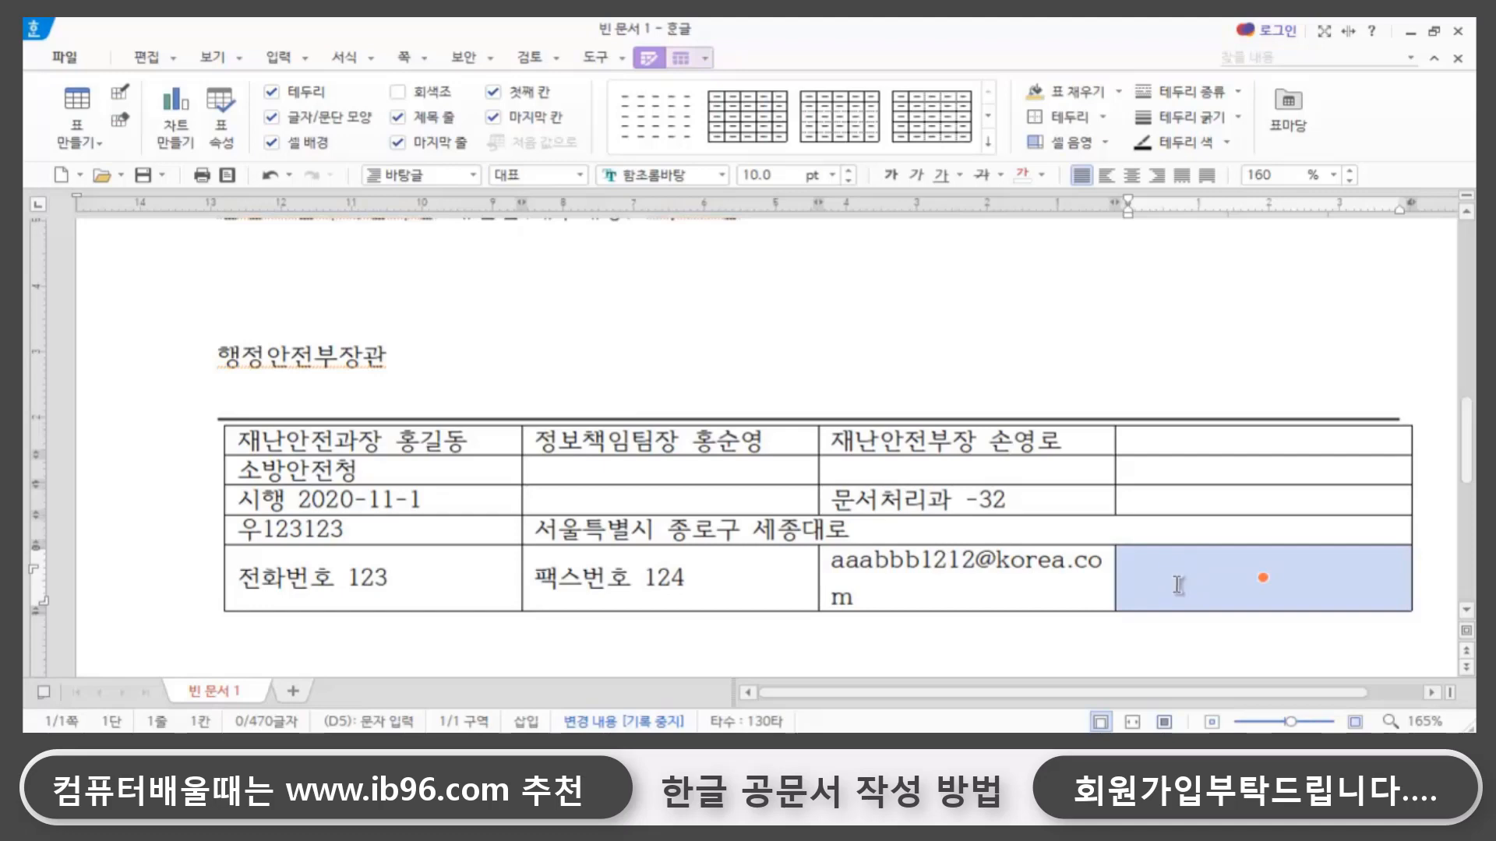
pyautogui.moveTo(1055, 601); pyautogui.dragTo(1126, 582)
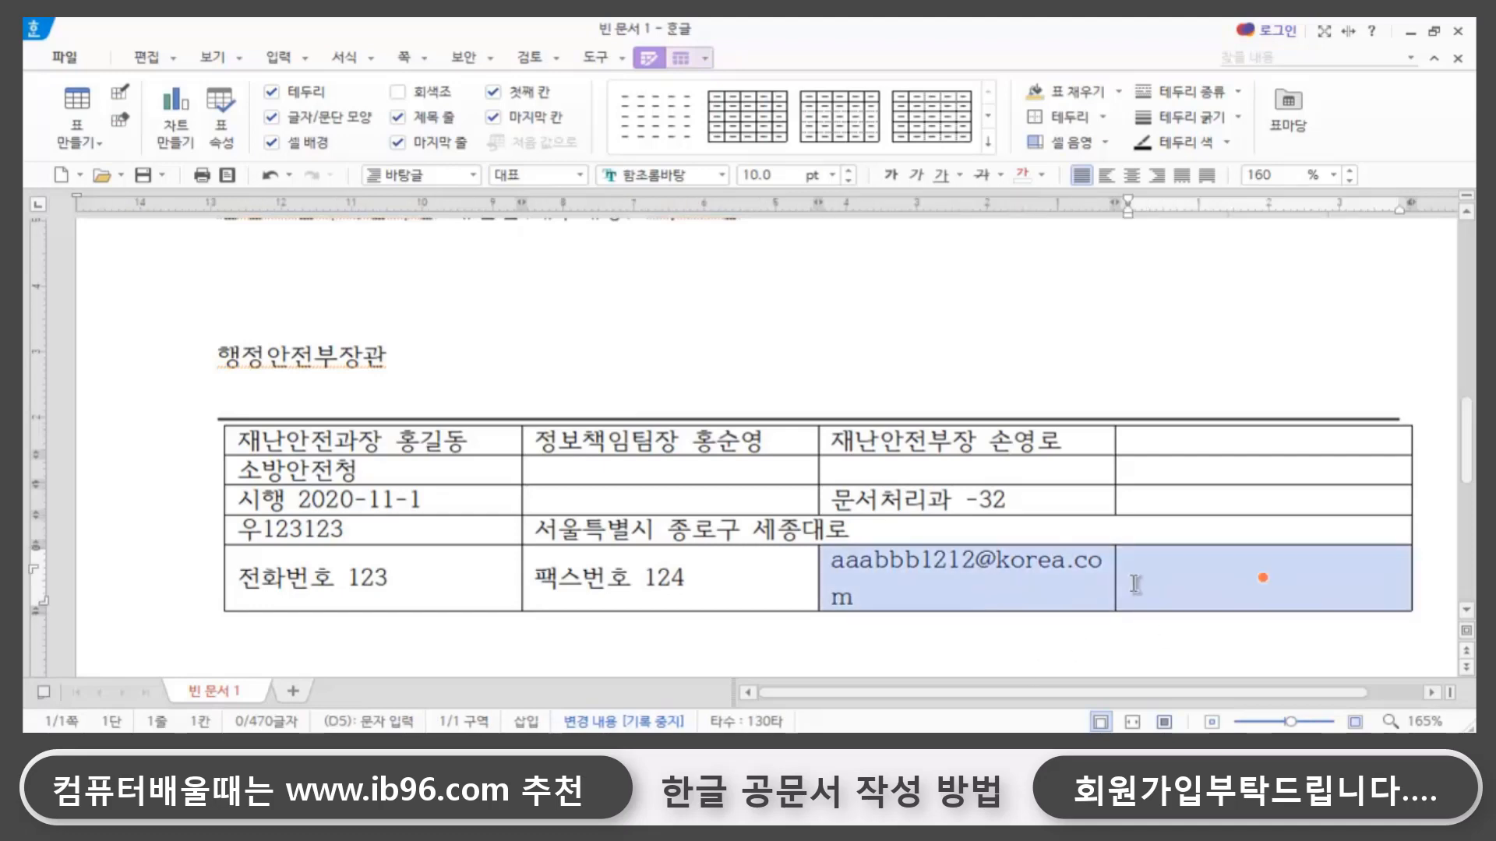
pyautogui.press('m')
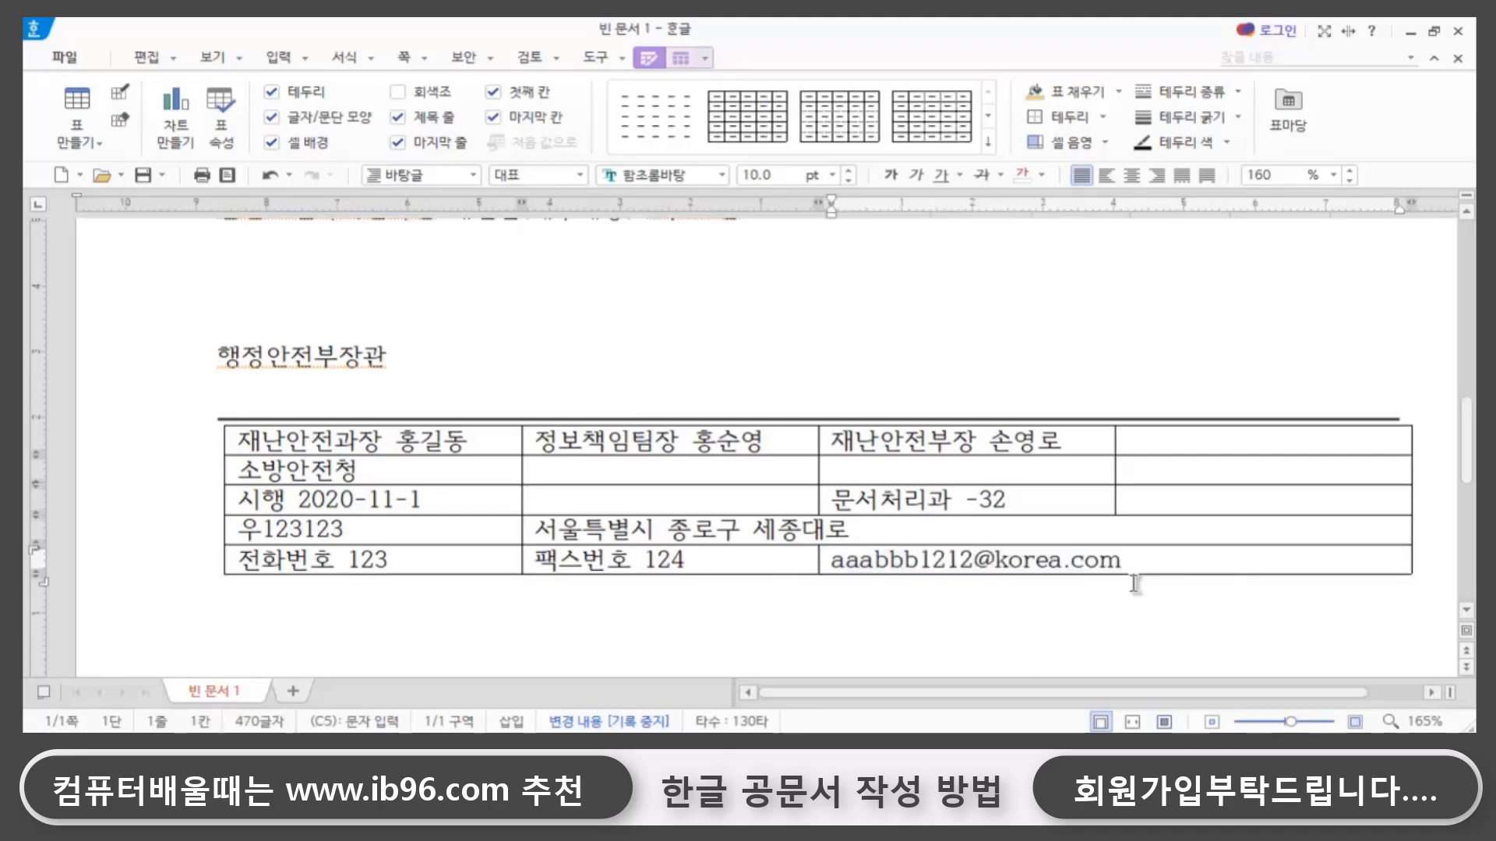
pyautogui.click(868, 616)
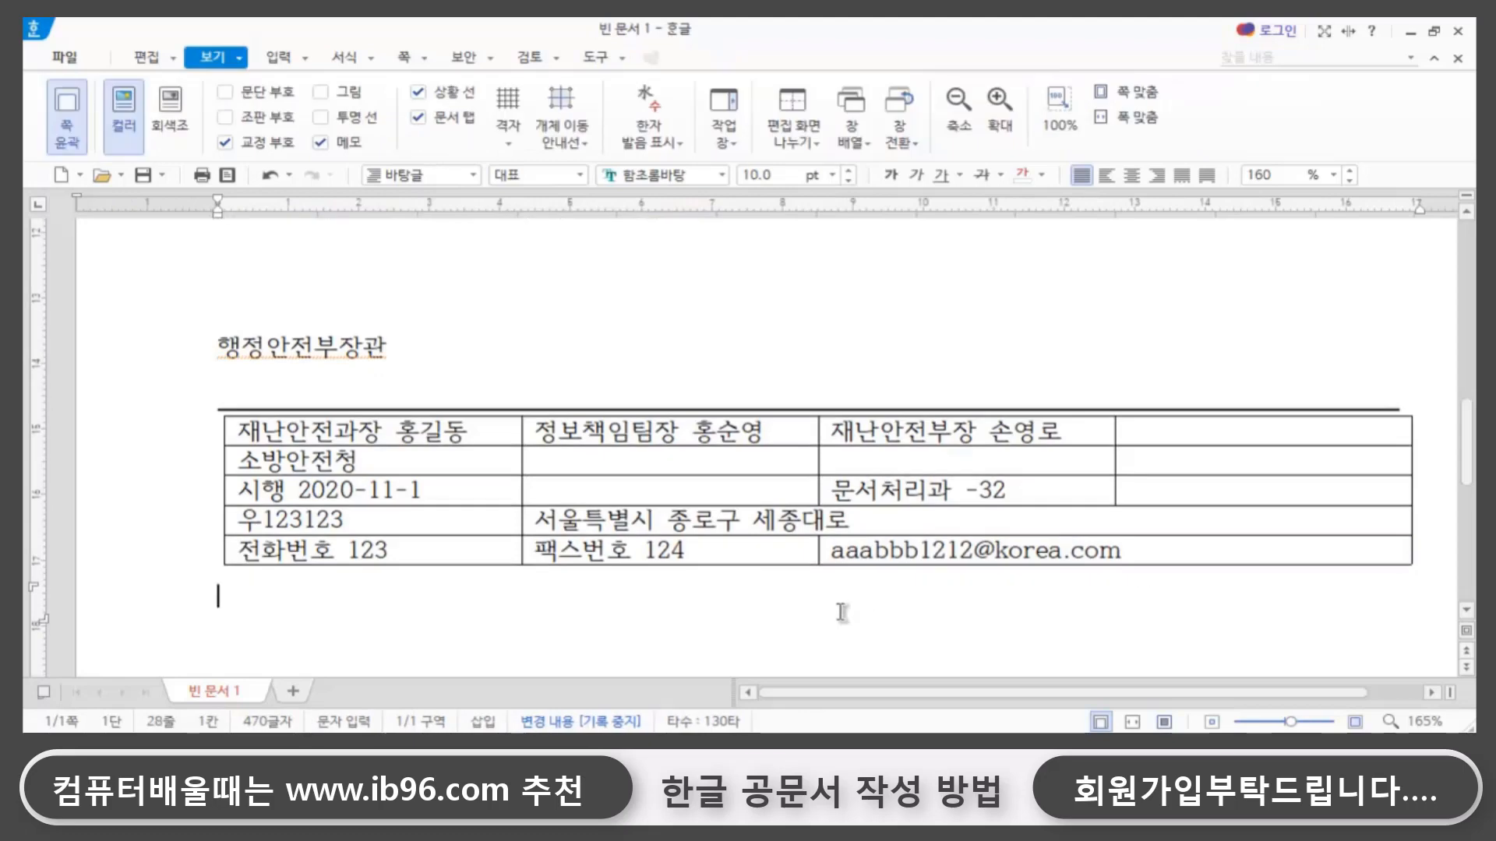
# - Narrow the table's last two columns so its outer edge lines up with the end of the horizontal line above
pyautogui.click(1317, 431)
pyautogui.moveTo(1316, 431); pyautogui.dragTo(1309, 546)
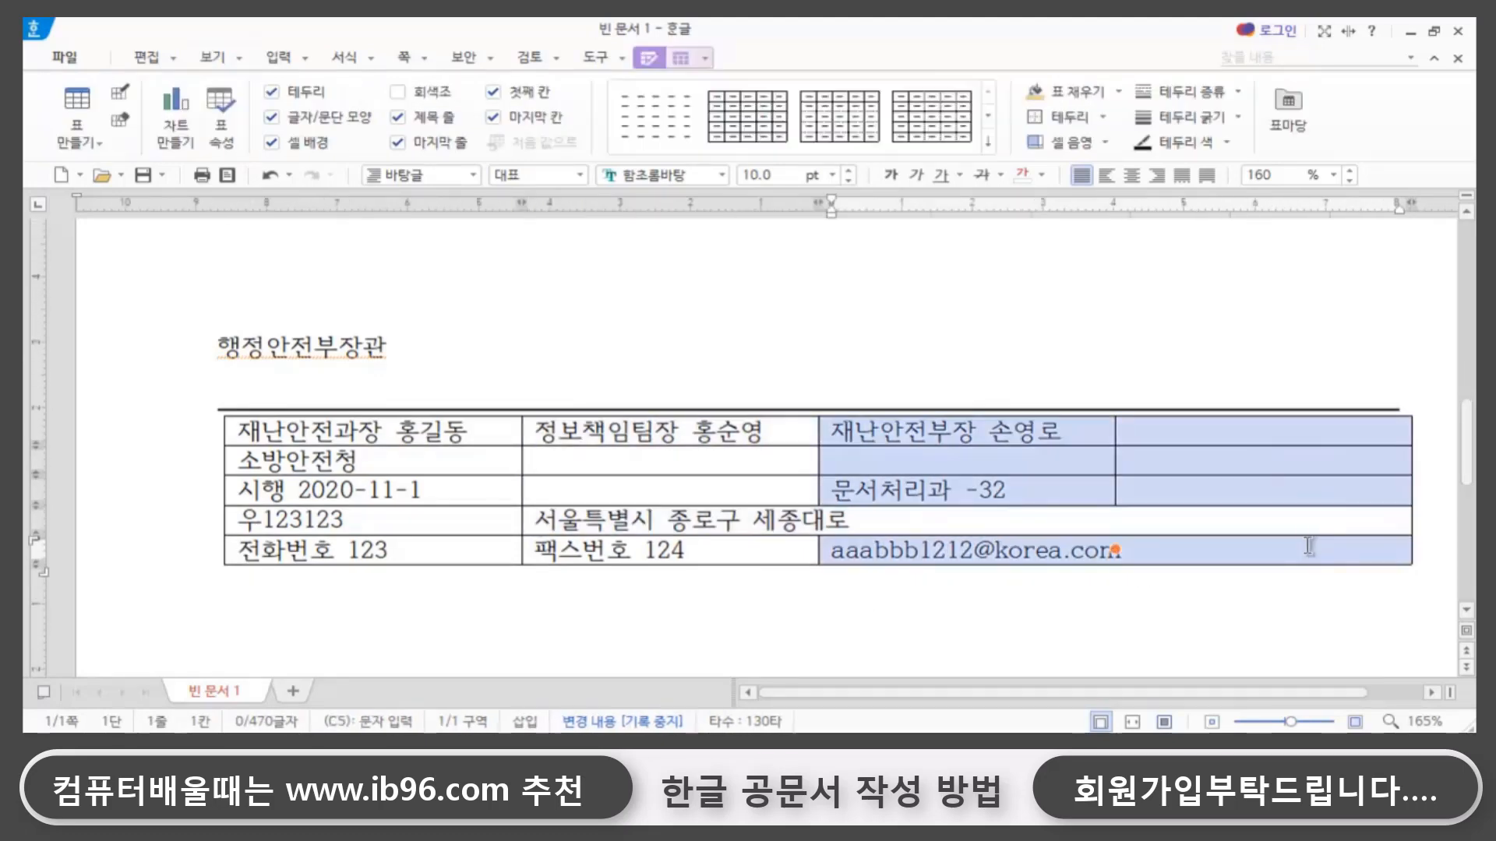
pyautogui.hotkey('ctrl', 'Left')
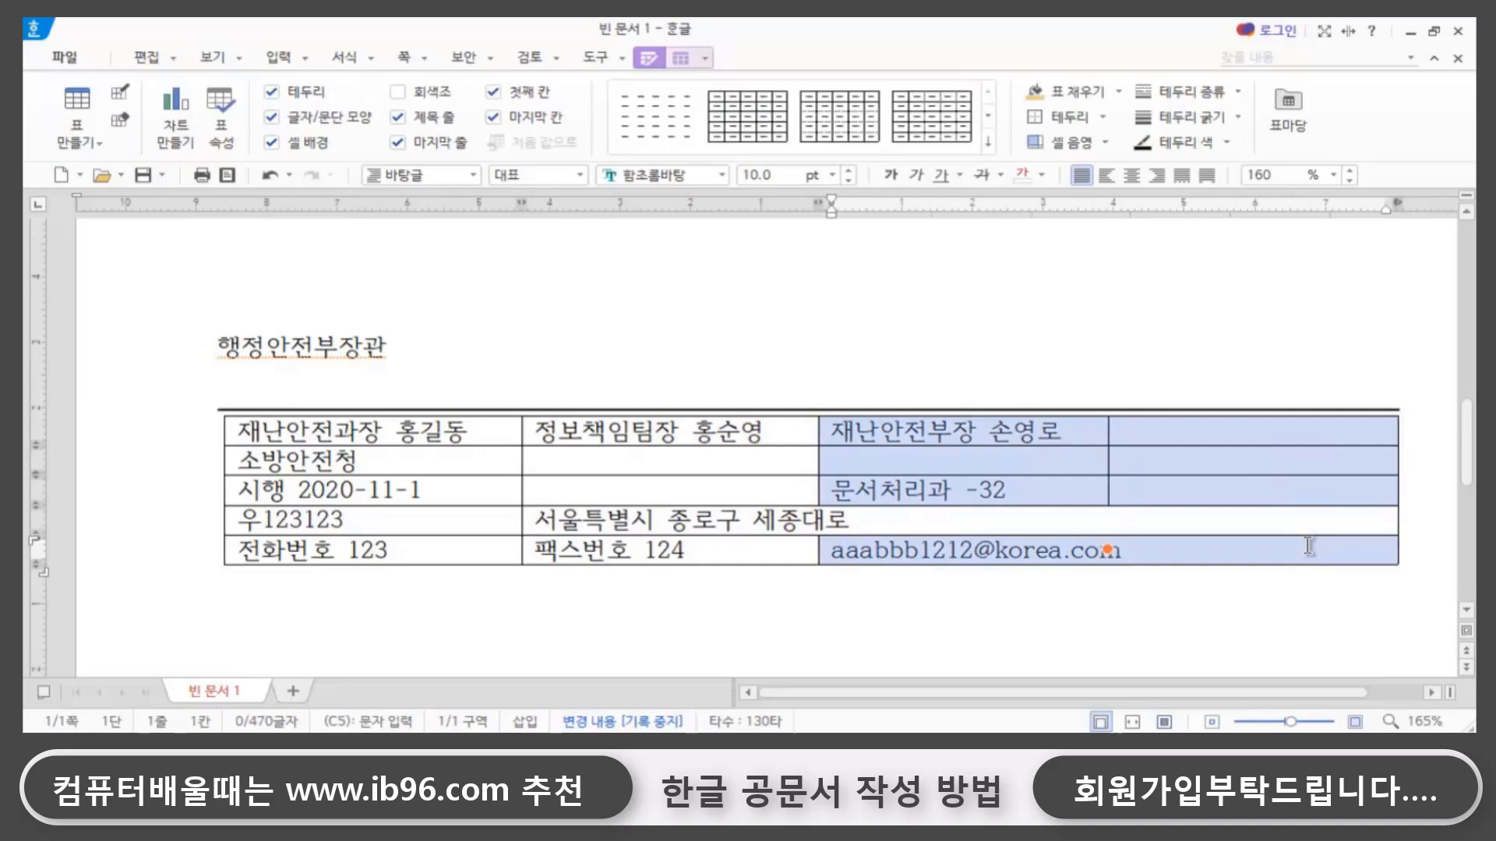
pyautogui.click(1004, 644)
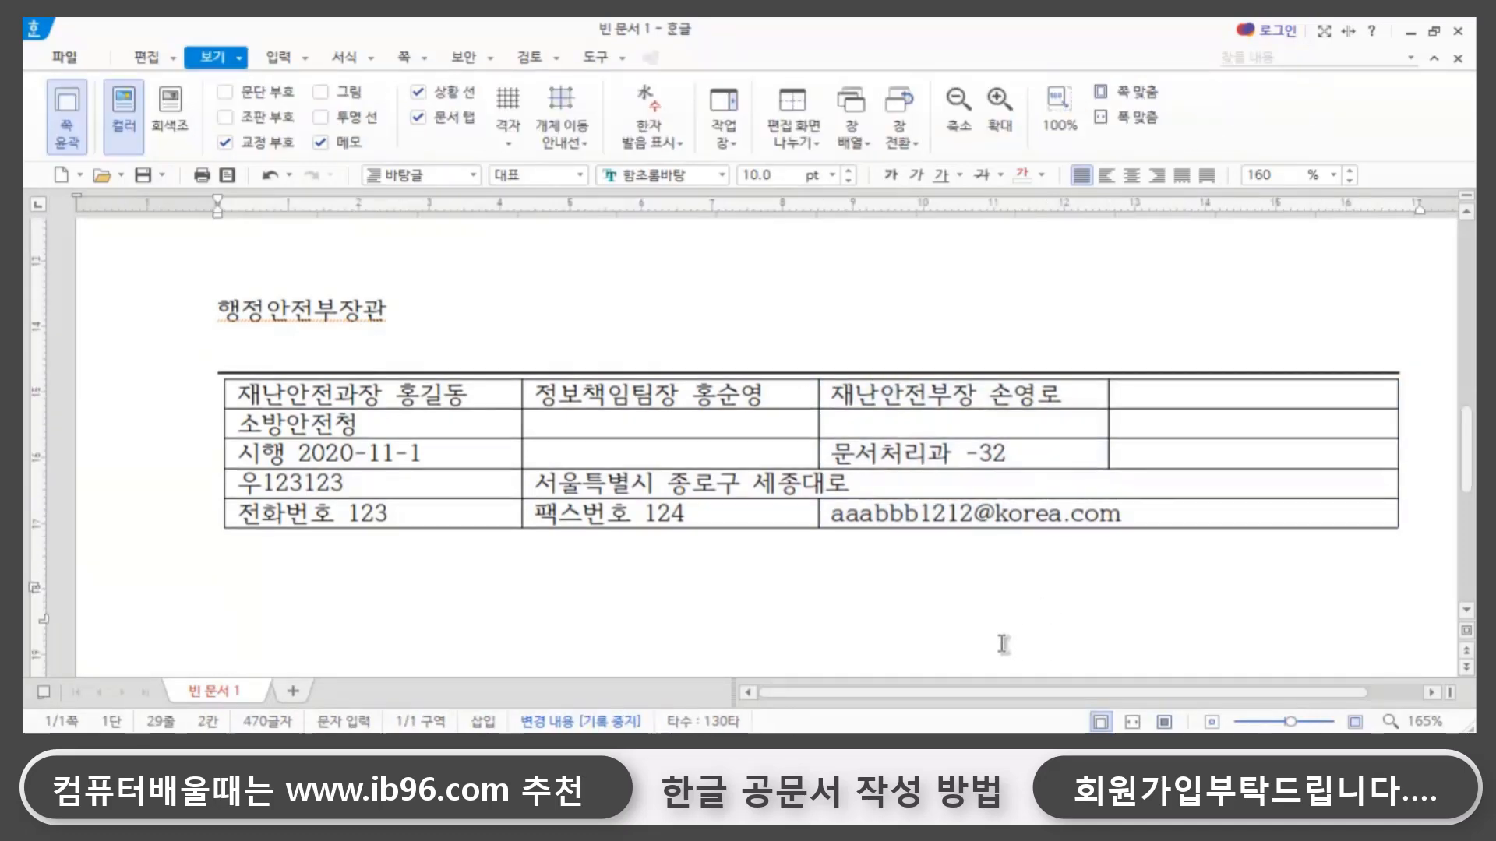
# - Remove all cell borders of the whole table by applying the no-line border type to every edge
pyautogui.moveTo(321, 393); pyautogui.dragTo(1144, 511)
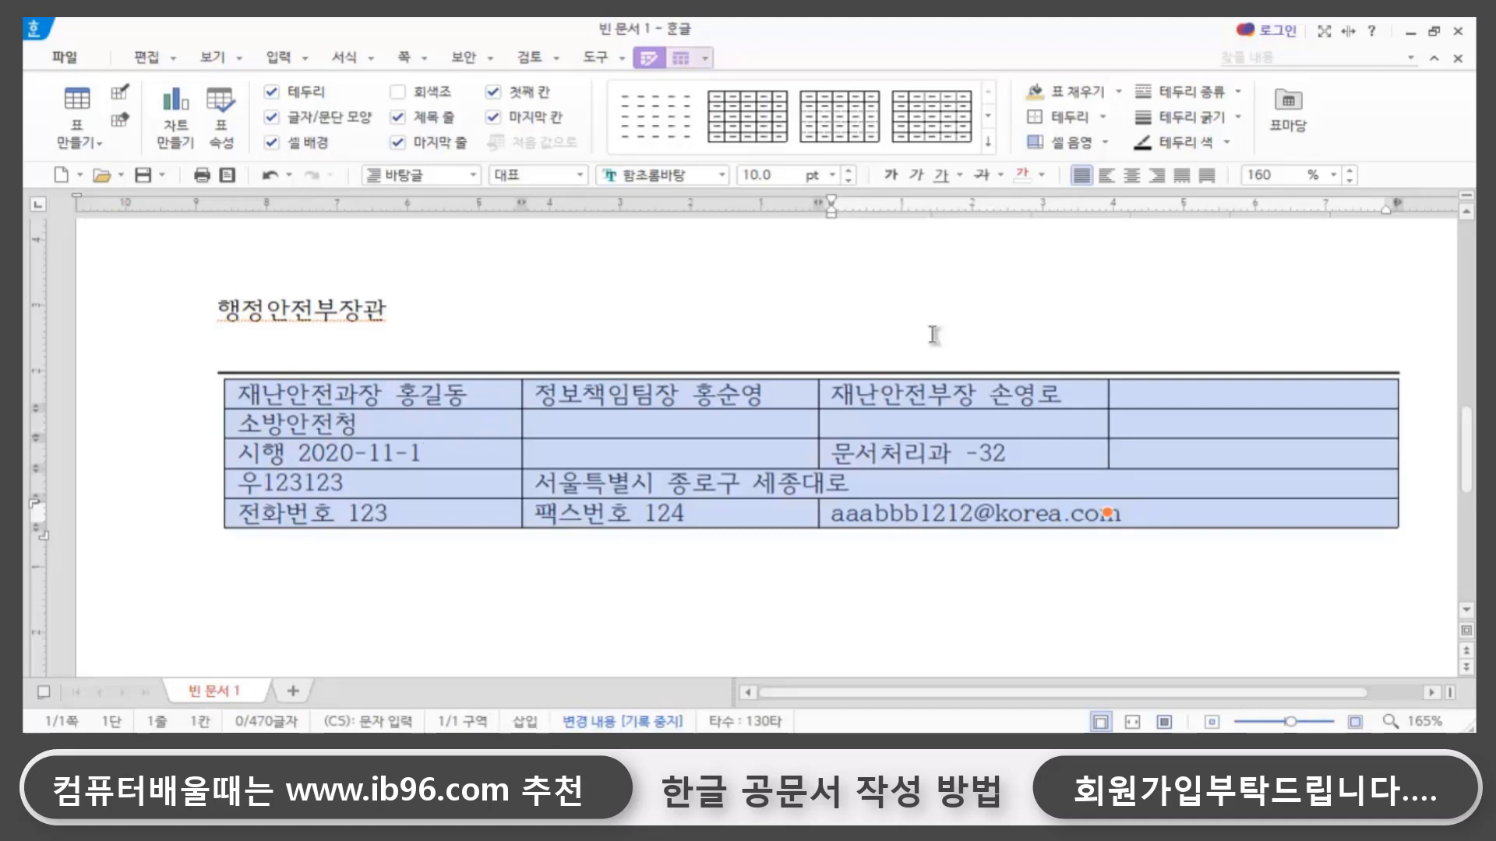
pyautogui.press('l')
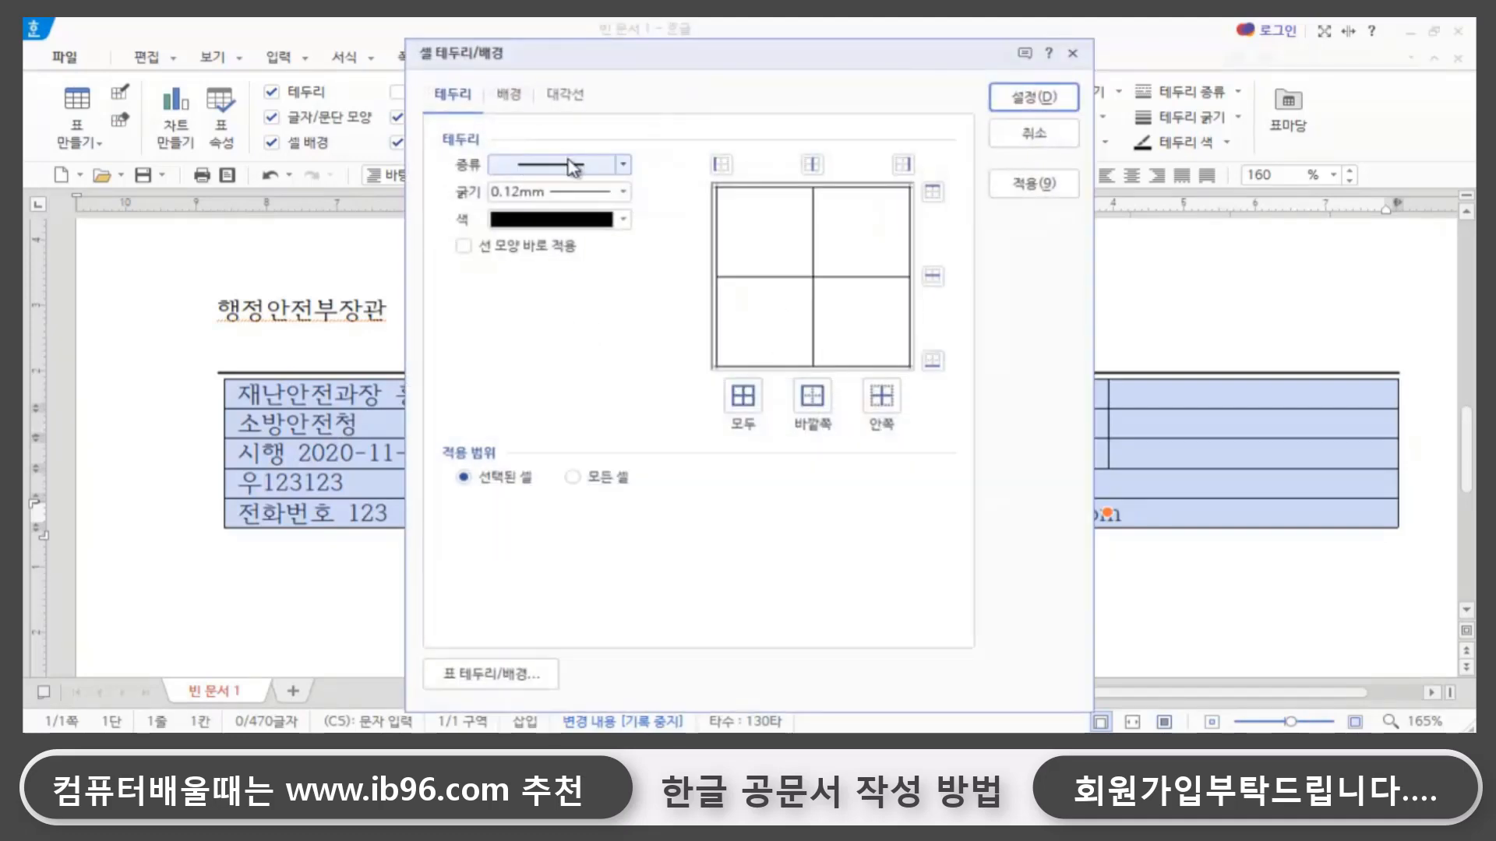
pyautogui.click(623, 165)
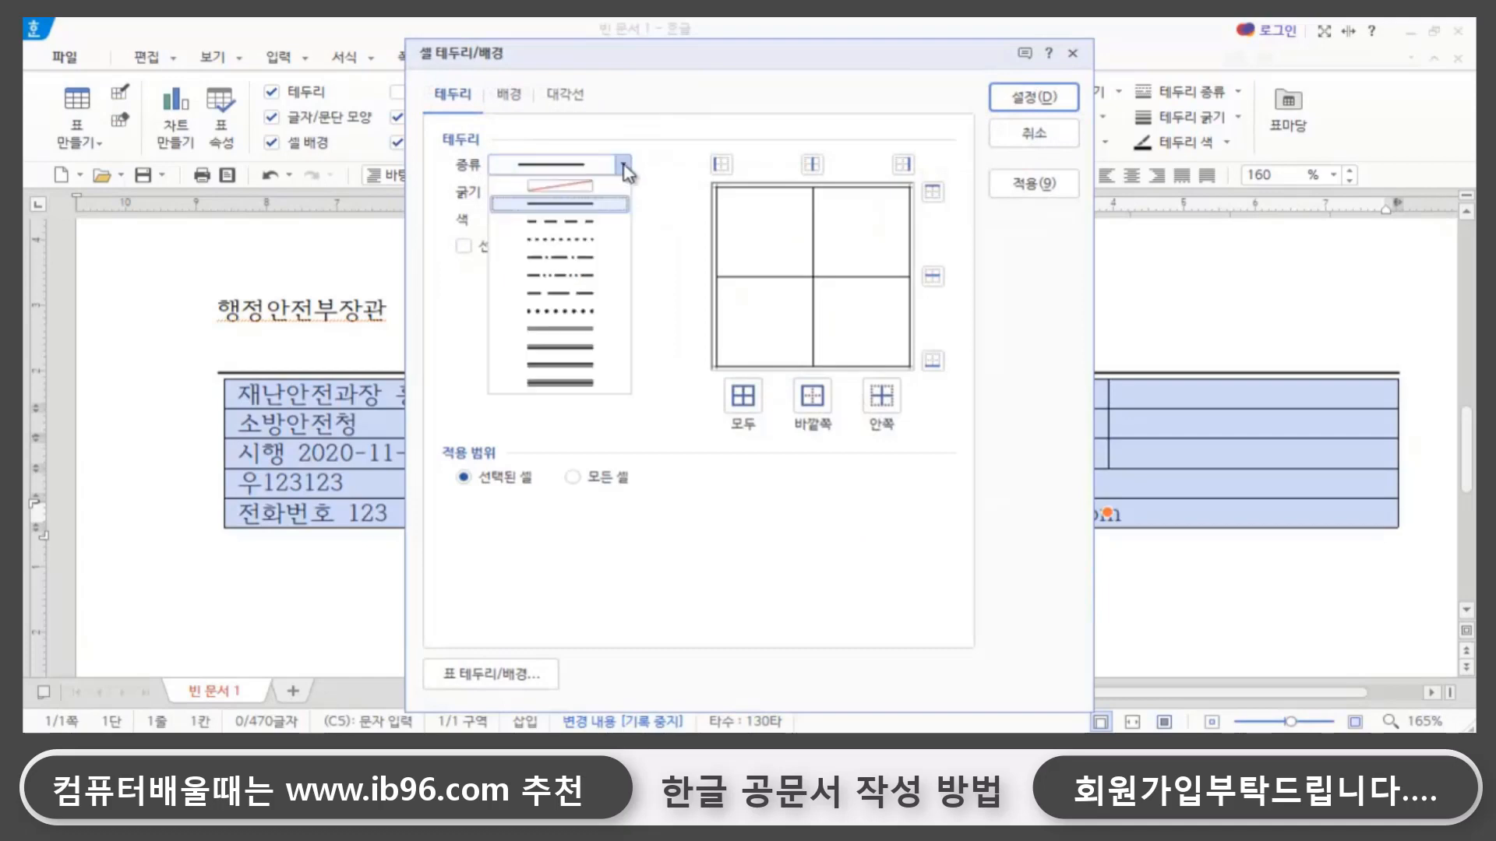
pyautogui.click(558, 186)
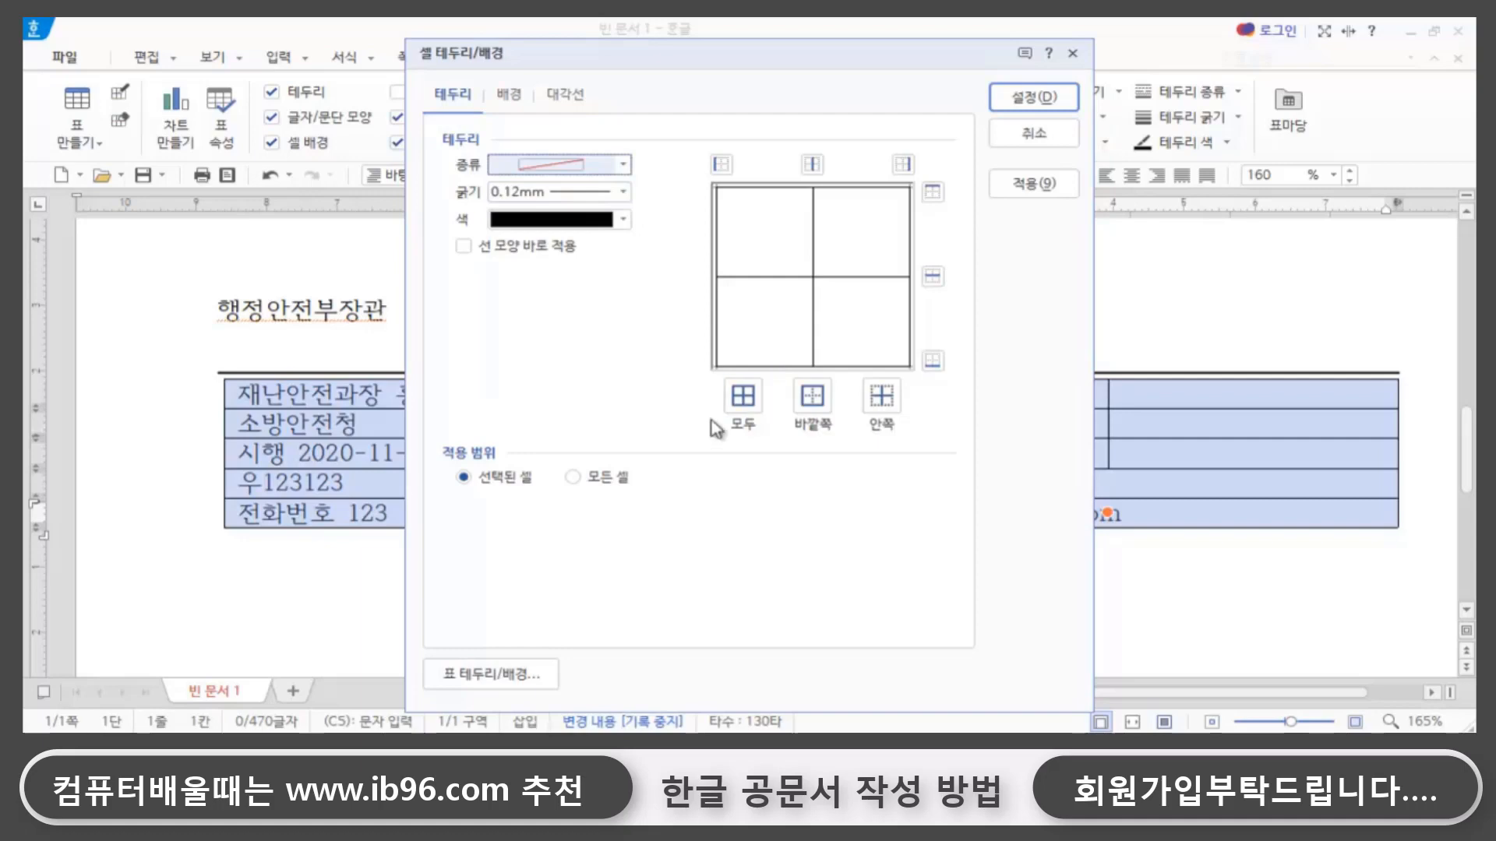
pyautogui.click(743, 398)
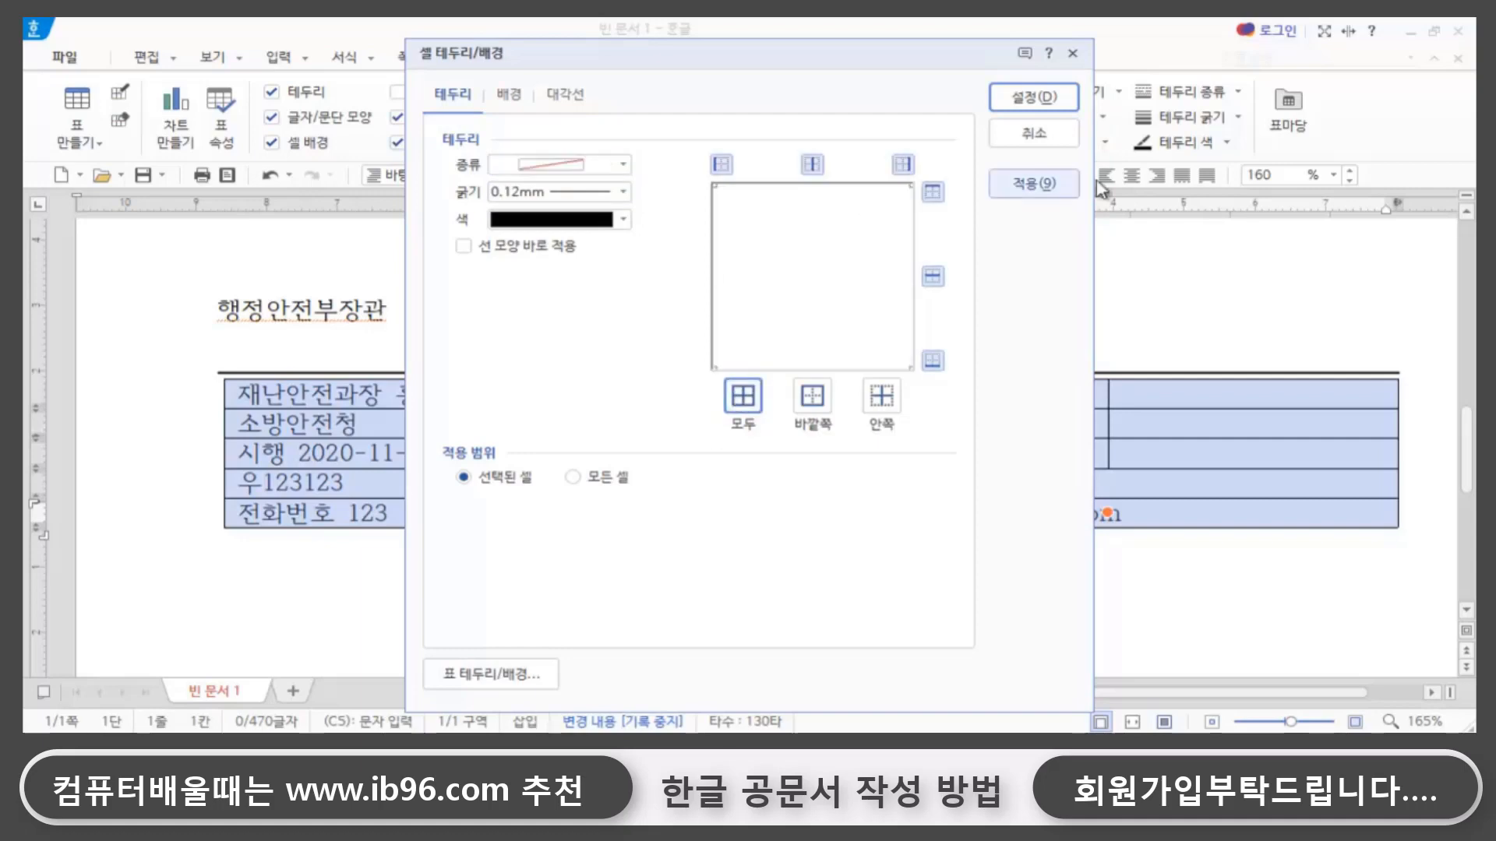
pyautogui.click(1036, 97)
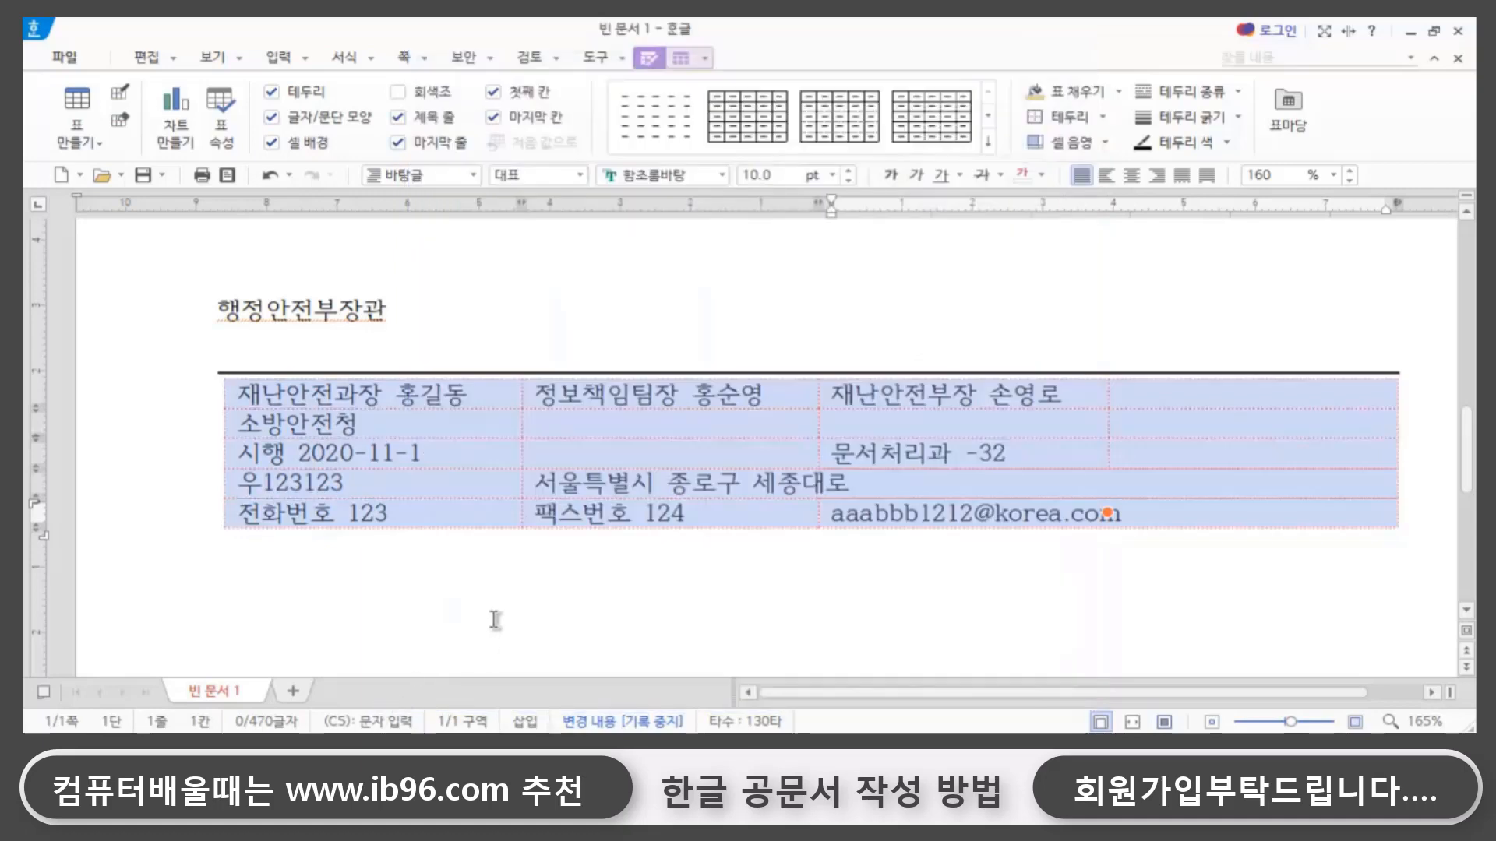
pyautogui.click(591, 620)
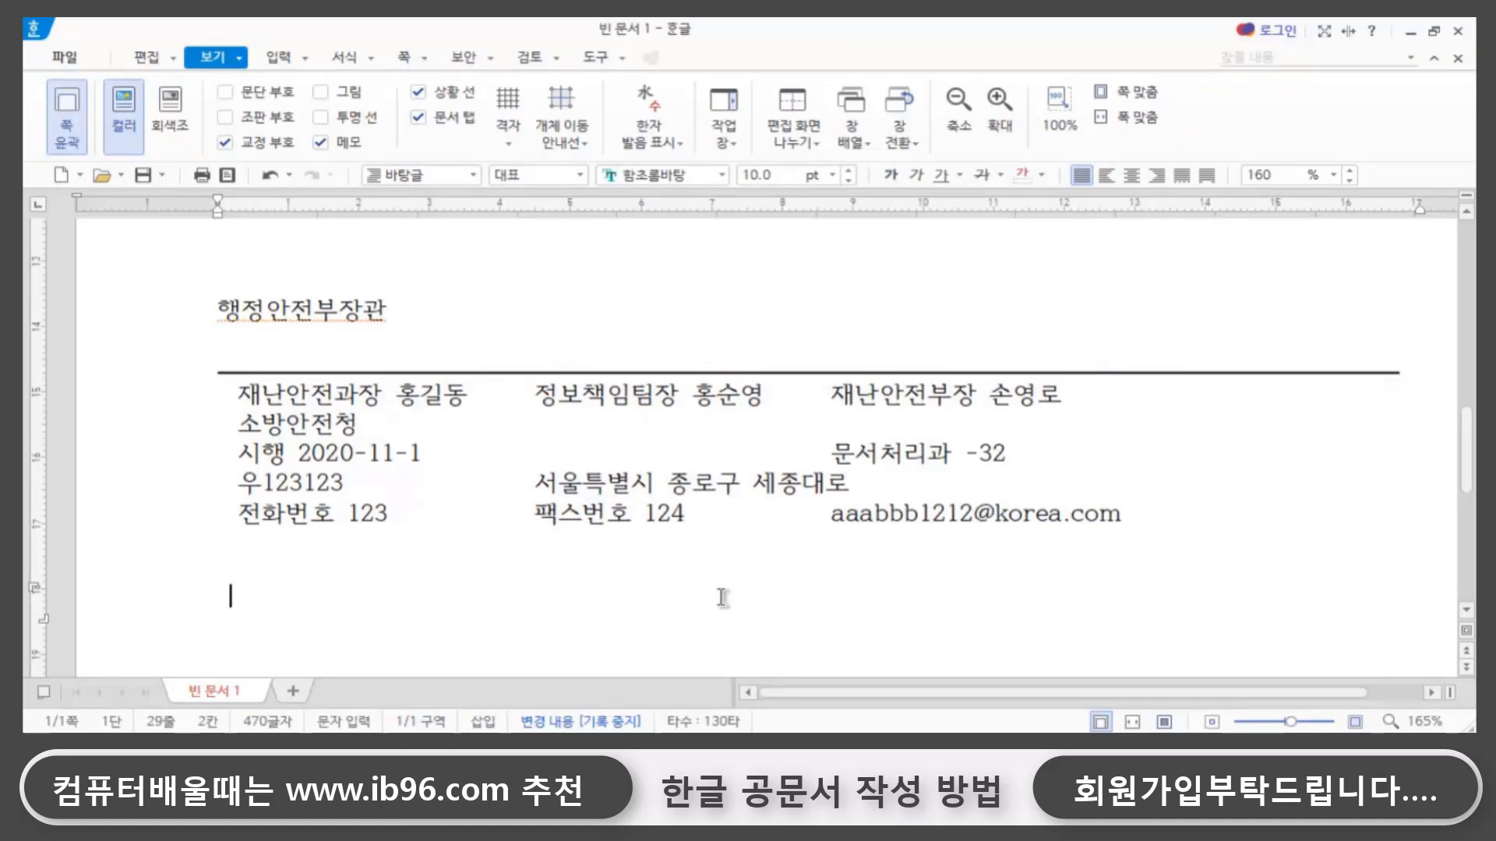
# - Set the font size of the 행 정 안 전 부 heading at the start of the document to 18 pt
pyautogui.scroll(12, 699, 596)
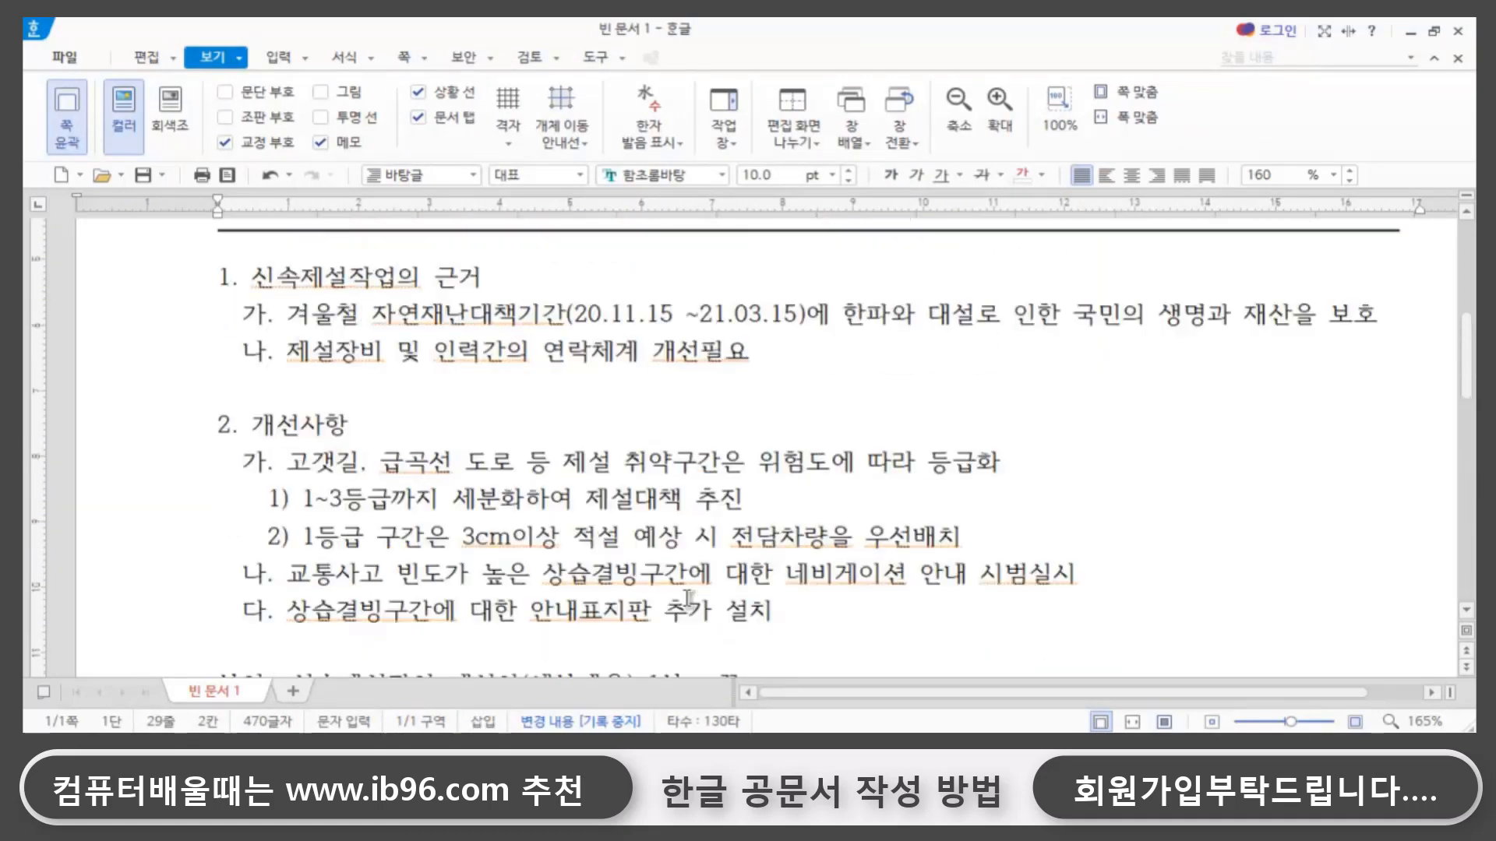
pyautogui.scroll(-3, 665, 606)
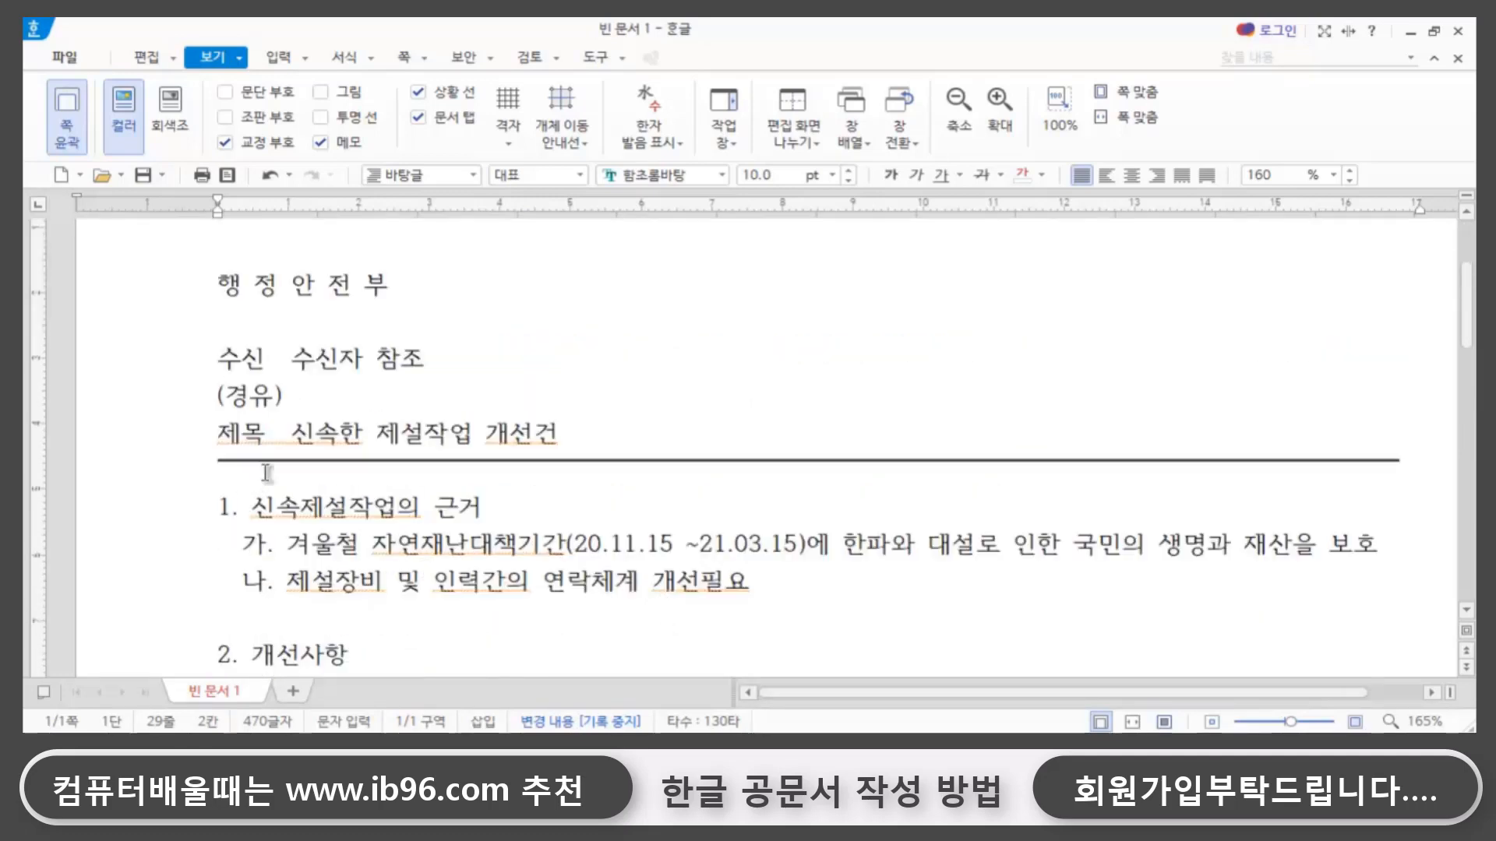
pyautogui.moveTo(212, 285); pyautogui.dragTo(390, 293)
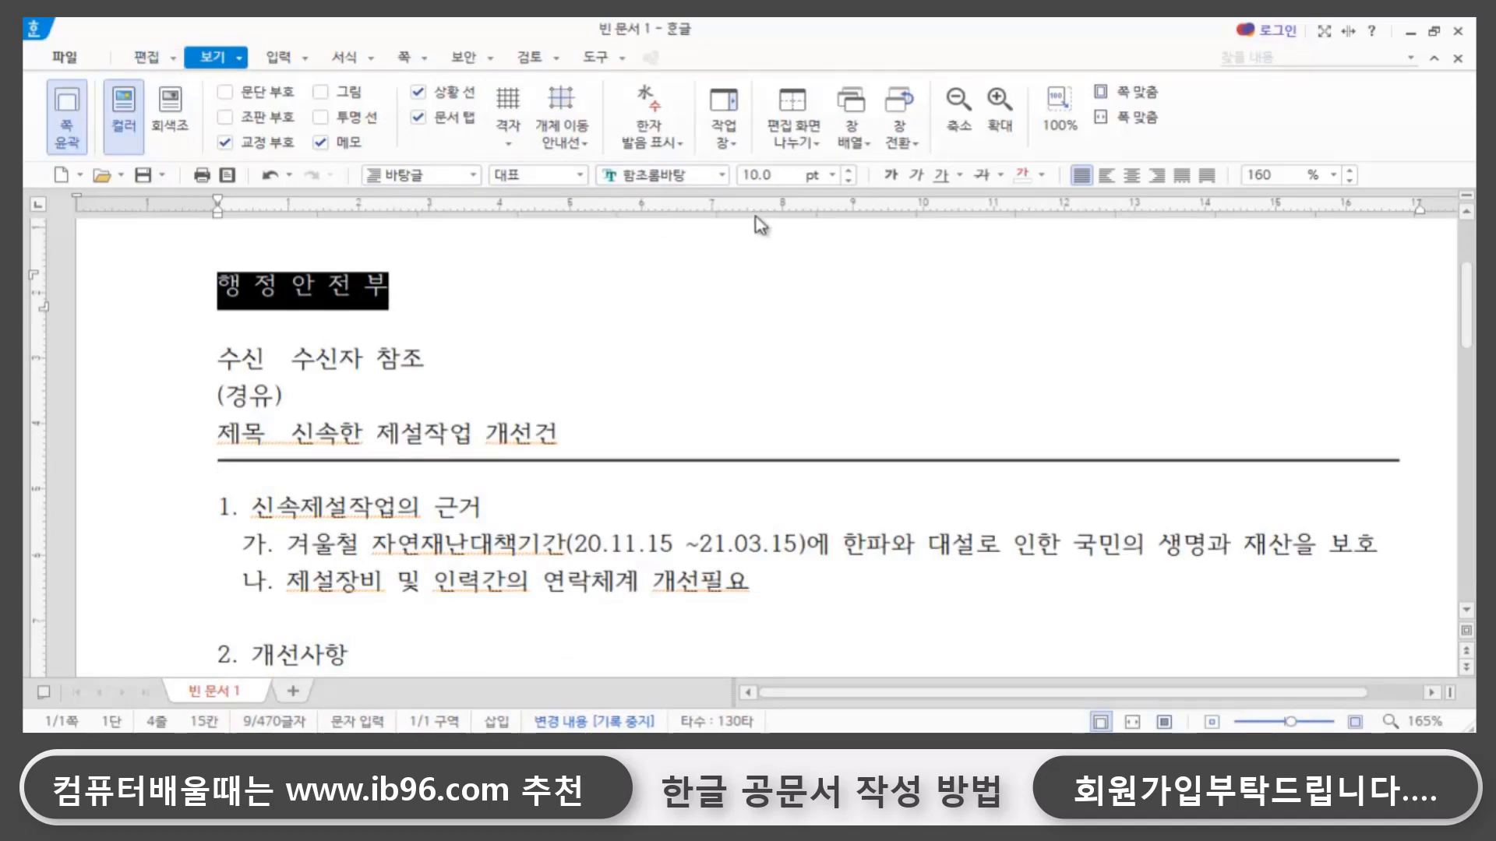
pyautogui.click(787, 177)
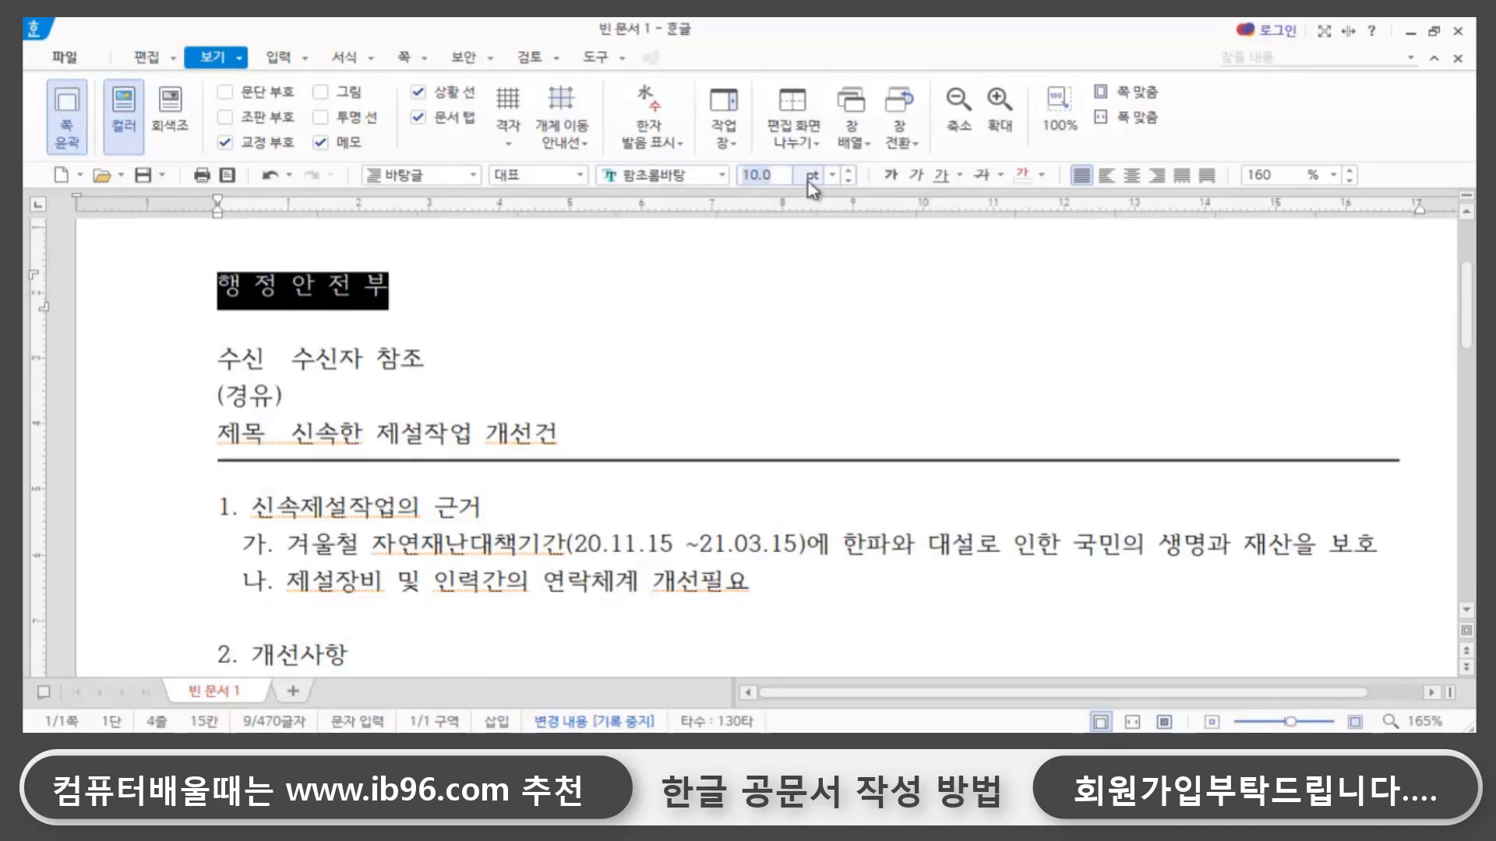
pyautogui.write('18')
pyautogui.press('Return')
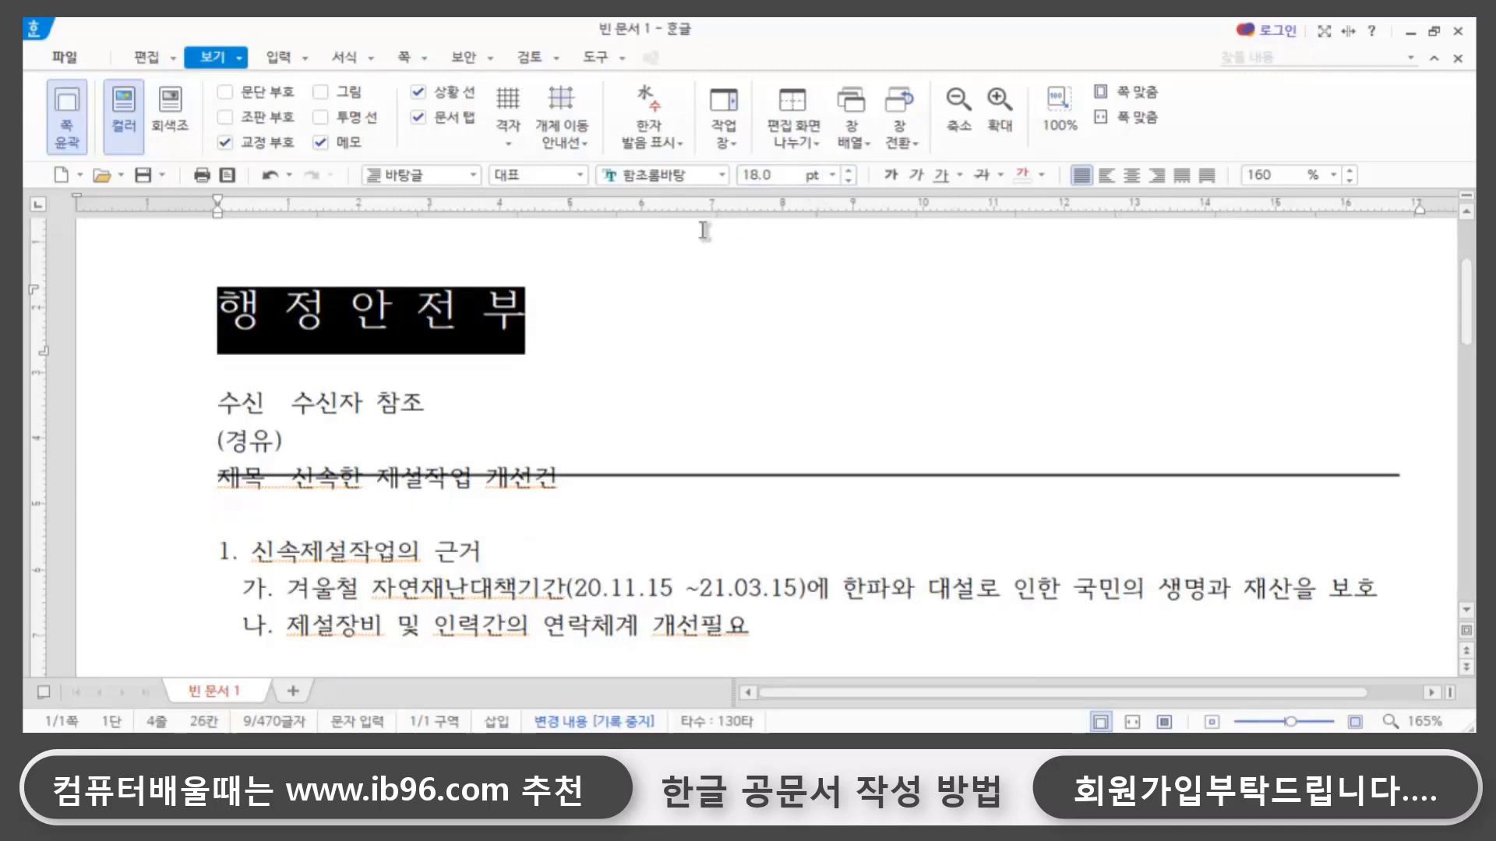
# - Center the 행 정 안 전 부 heading at the start of the document
pyautogui.click(1132, 187)
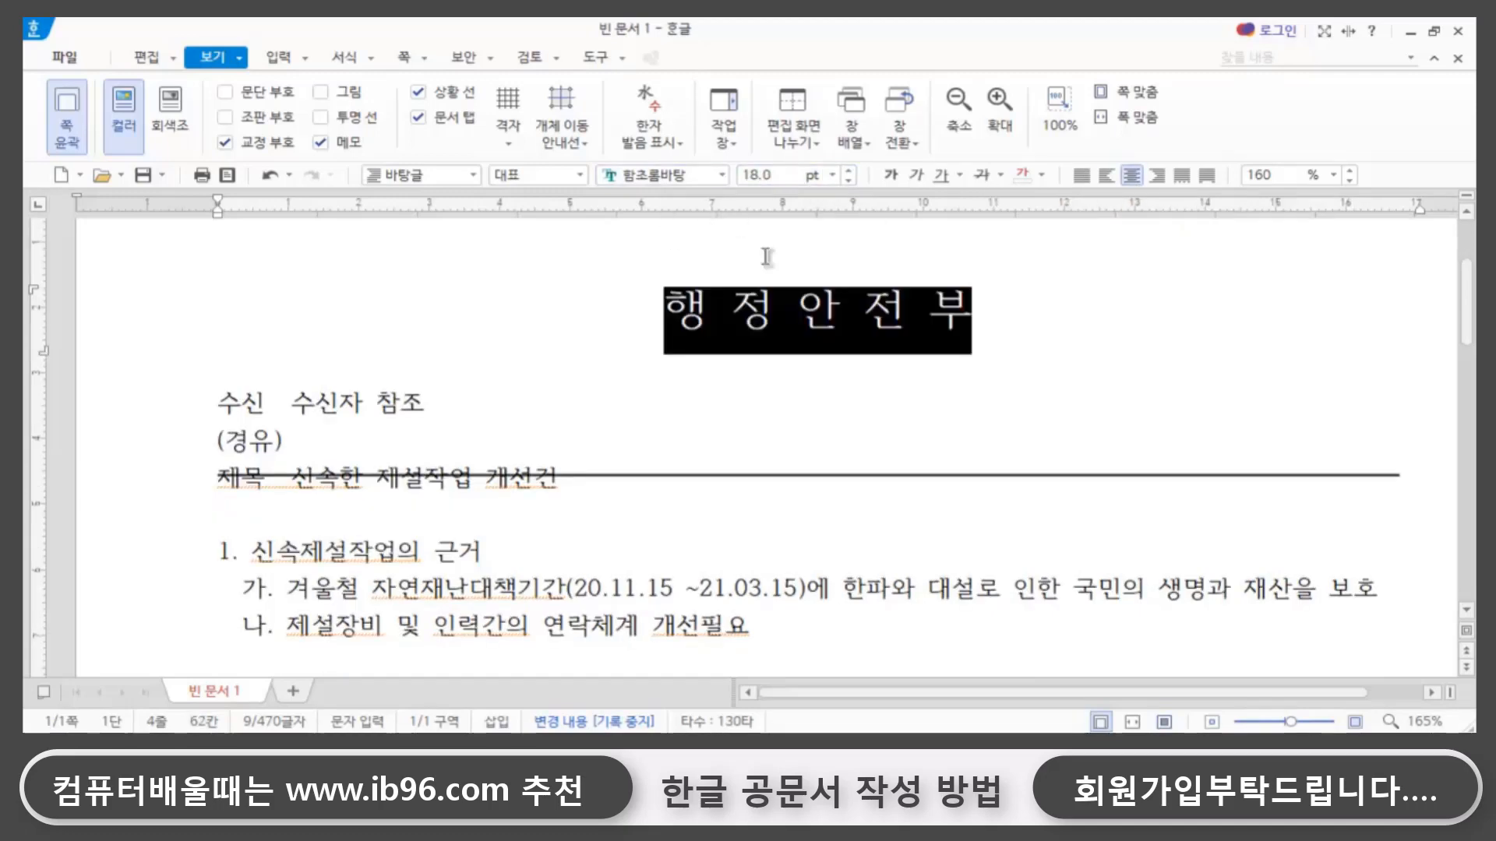
pyautogui.click(885, 396)
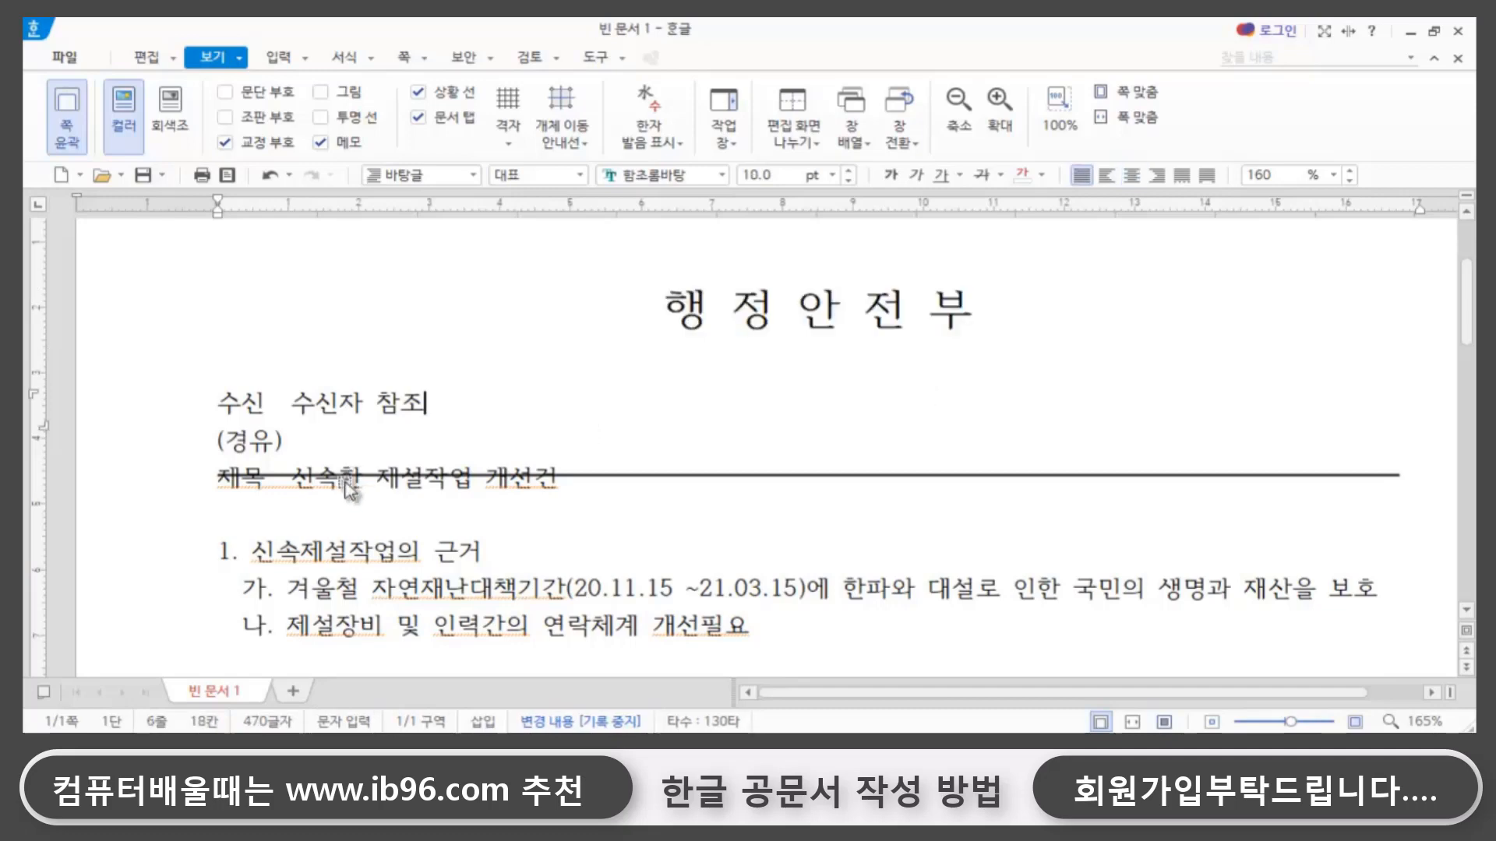
# - Move the horizontal line that crosses the 제목 text down so it sits just below that text
pyautogui.click(651, 474)
pyautogui.press('Down')
pyautogui.press('Down')
pyautogui.press('Down')
pyautogui.press('Down')
pyautogui.press('Down')
pyautogui.press('Down')
pyautogui.press('Down')
pyautogui.press('Down')
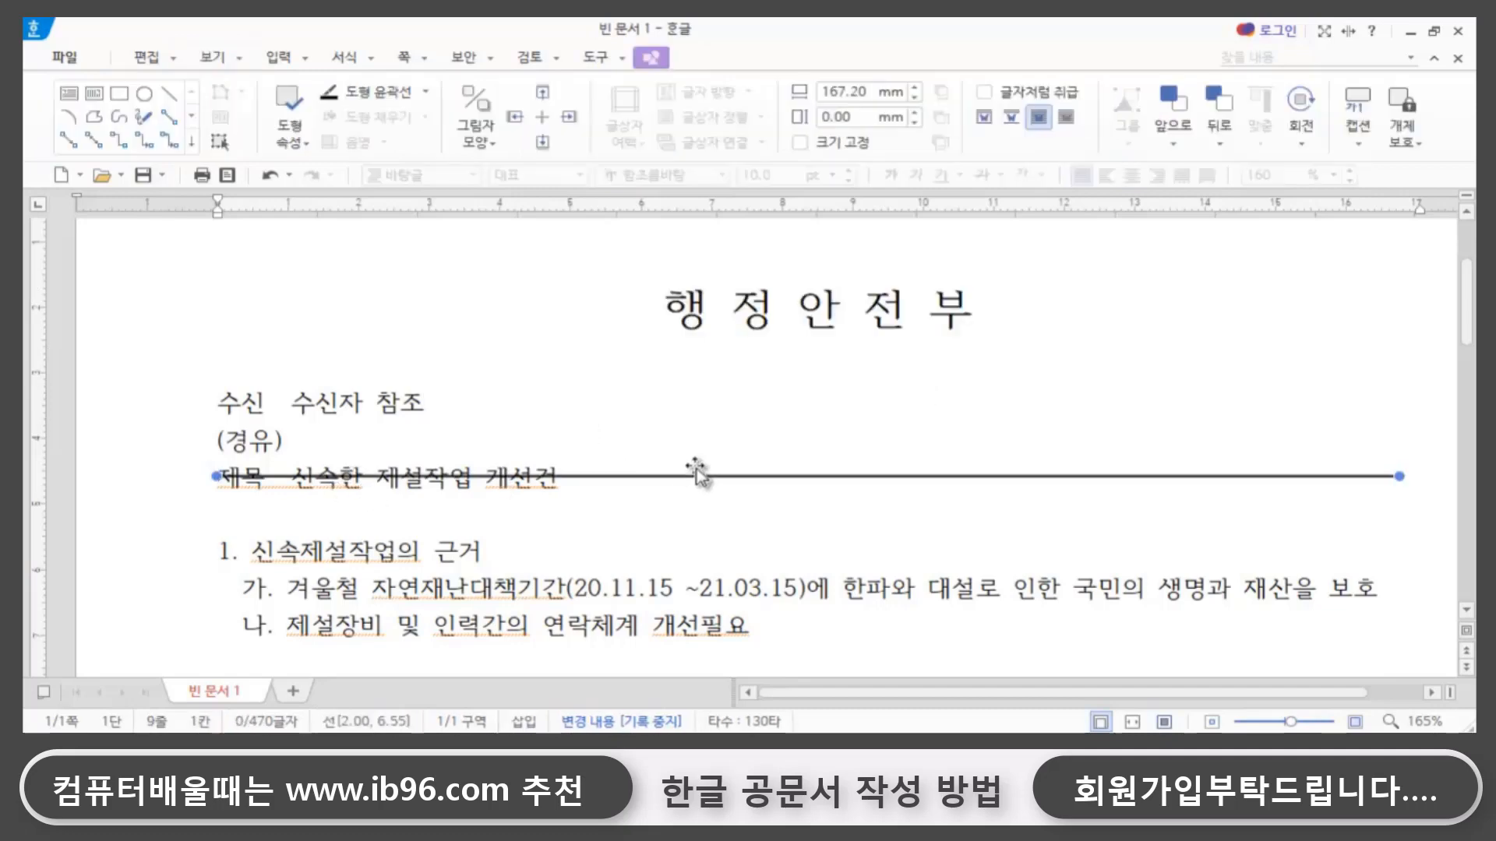
pyautogui.press('Down')
pyautogui.press('Down')
pyautogui.press('Down')
pyautogui.press('Down')
pyautogui.press('Down')
pyautogui.press('Down')
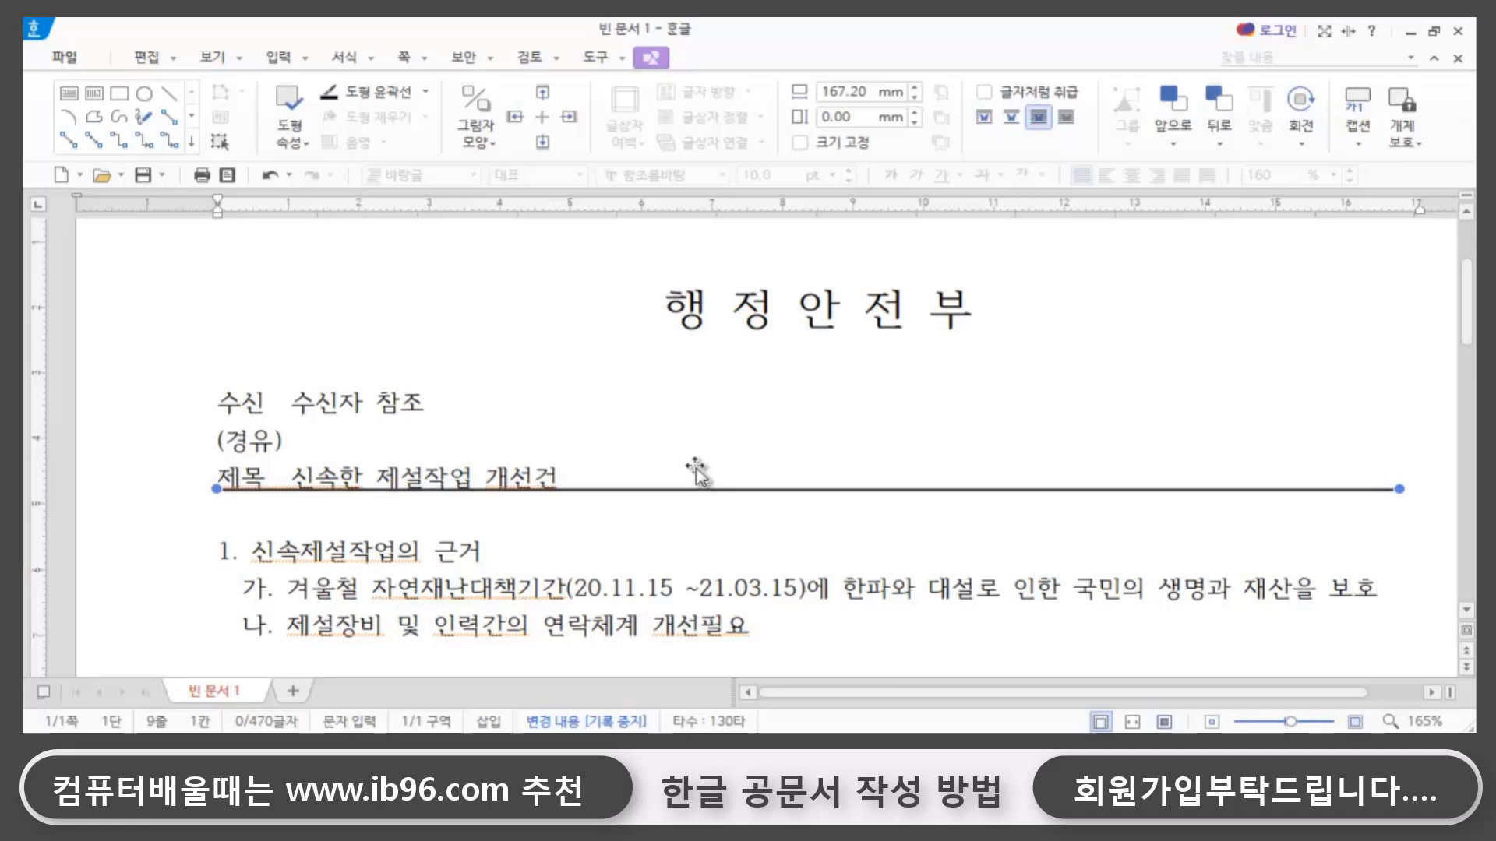
pyautogui.press('Escape')
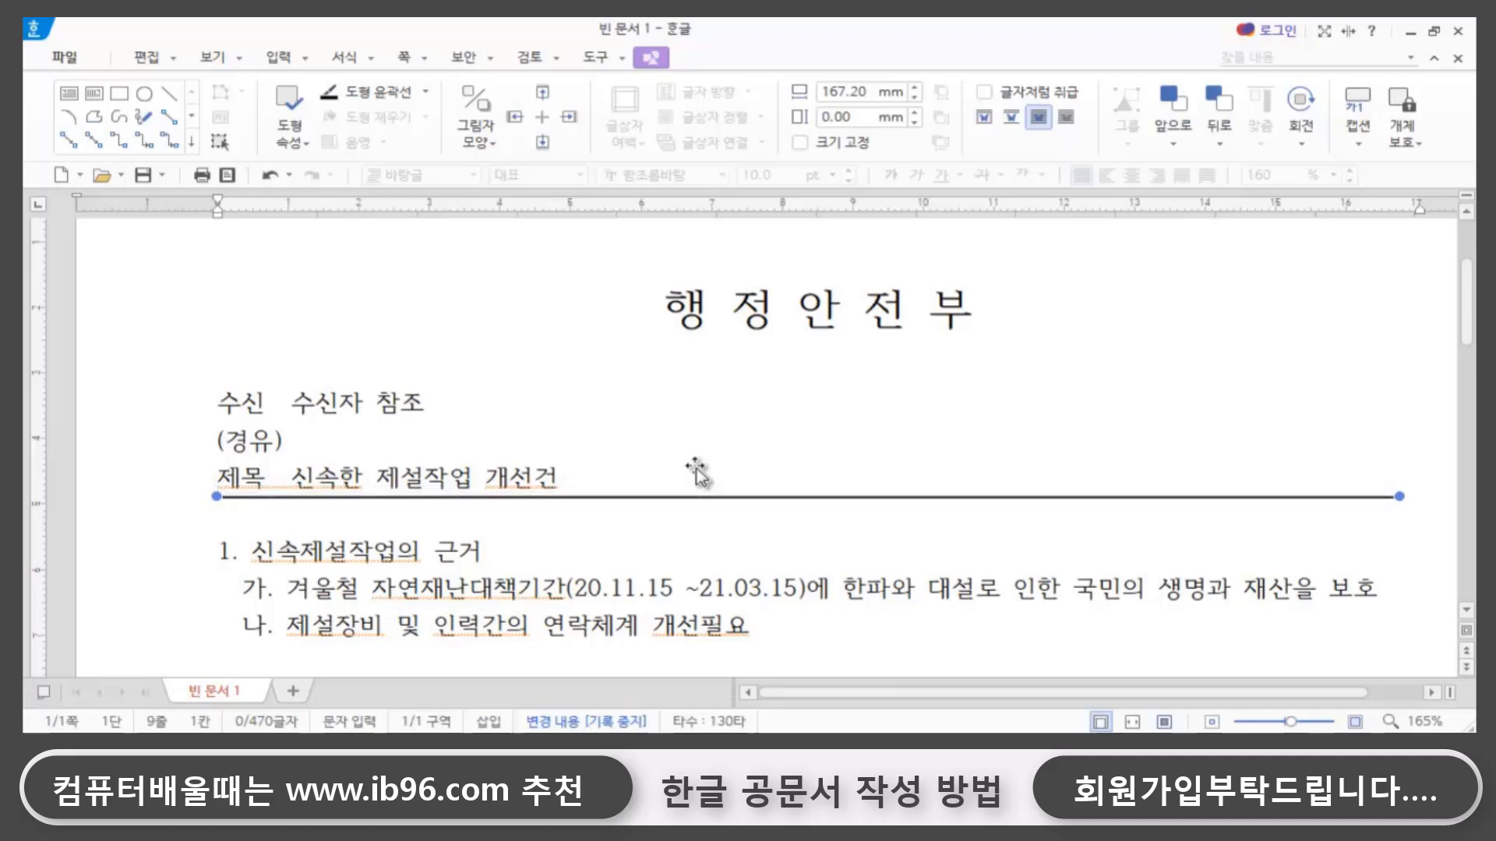
# - Set the 행정안전부장관 line above the contact table to 18 pt and center it
pyautogui.scroll(-8, 689, 485)
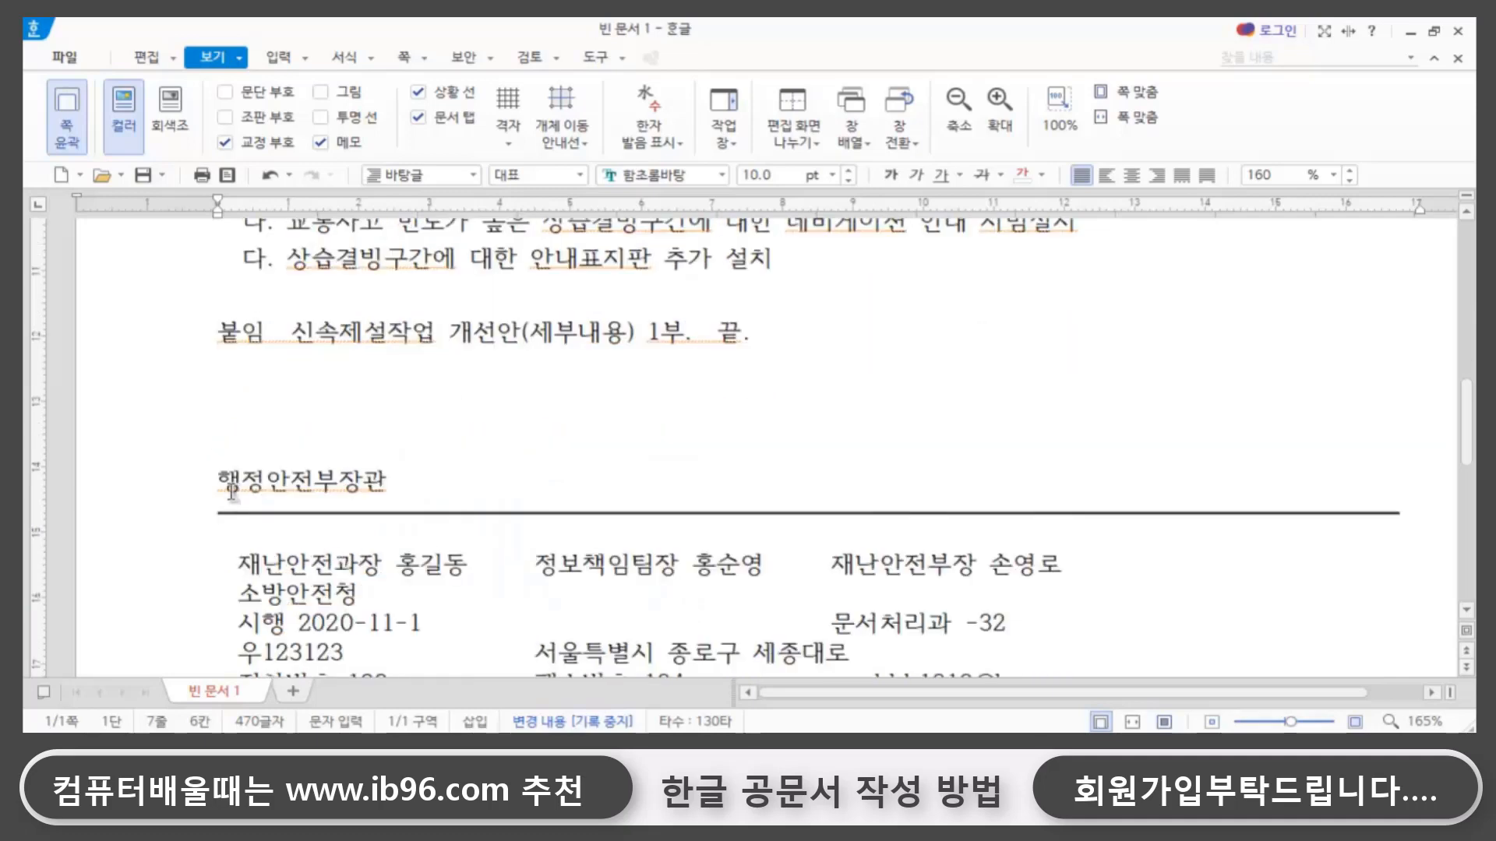
pyautogui.moveTo(217, 481); pyautogui.dragTo(408, 480)
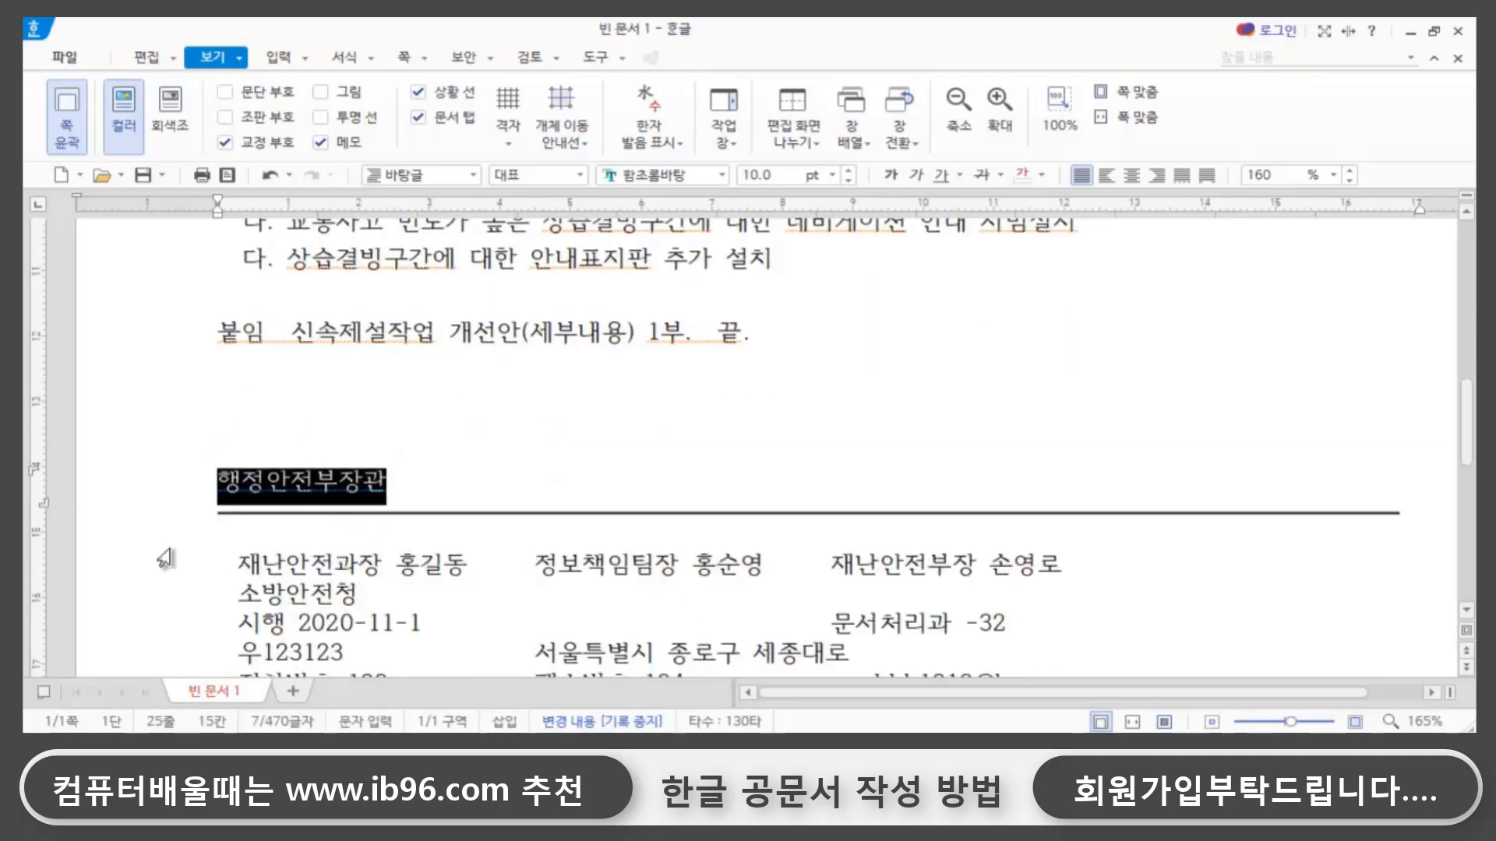
pyautogui.click(783, 175)
pyautogui.write('18')
pyautogui.press('Return')
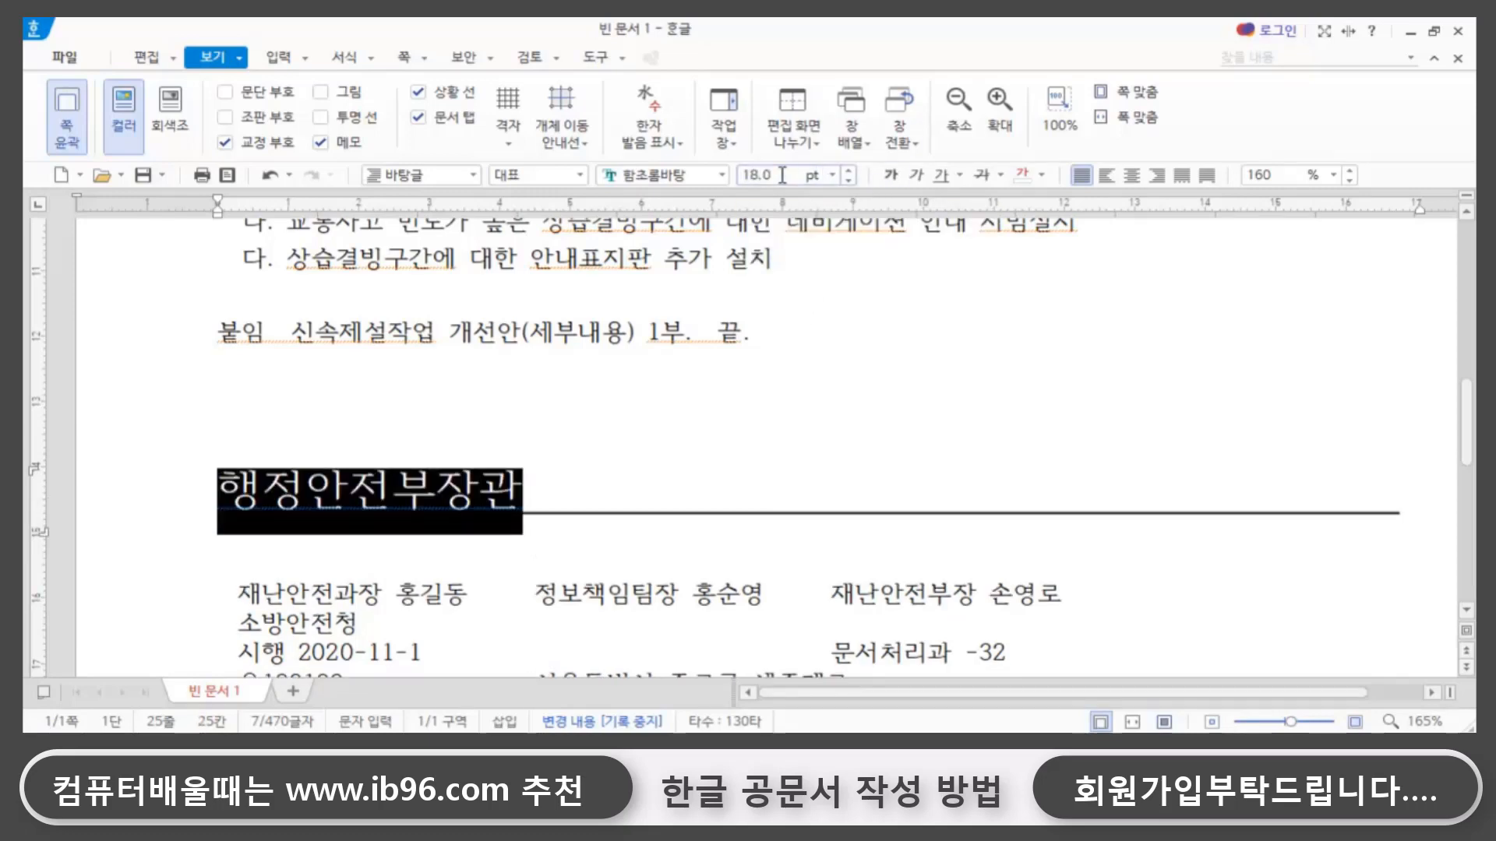
pyautogui.click(1131, 174)
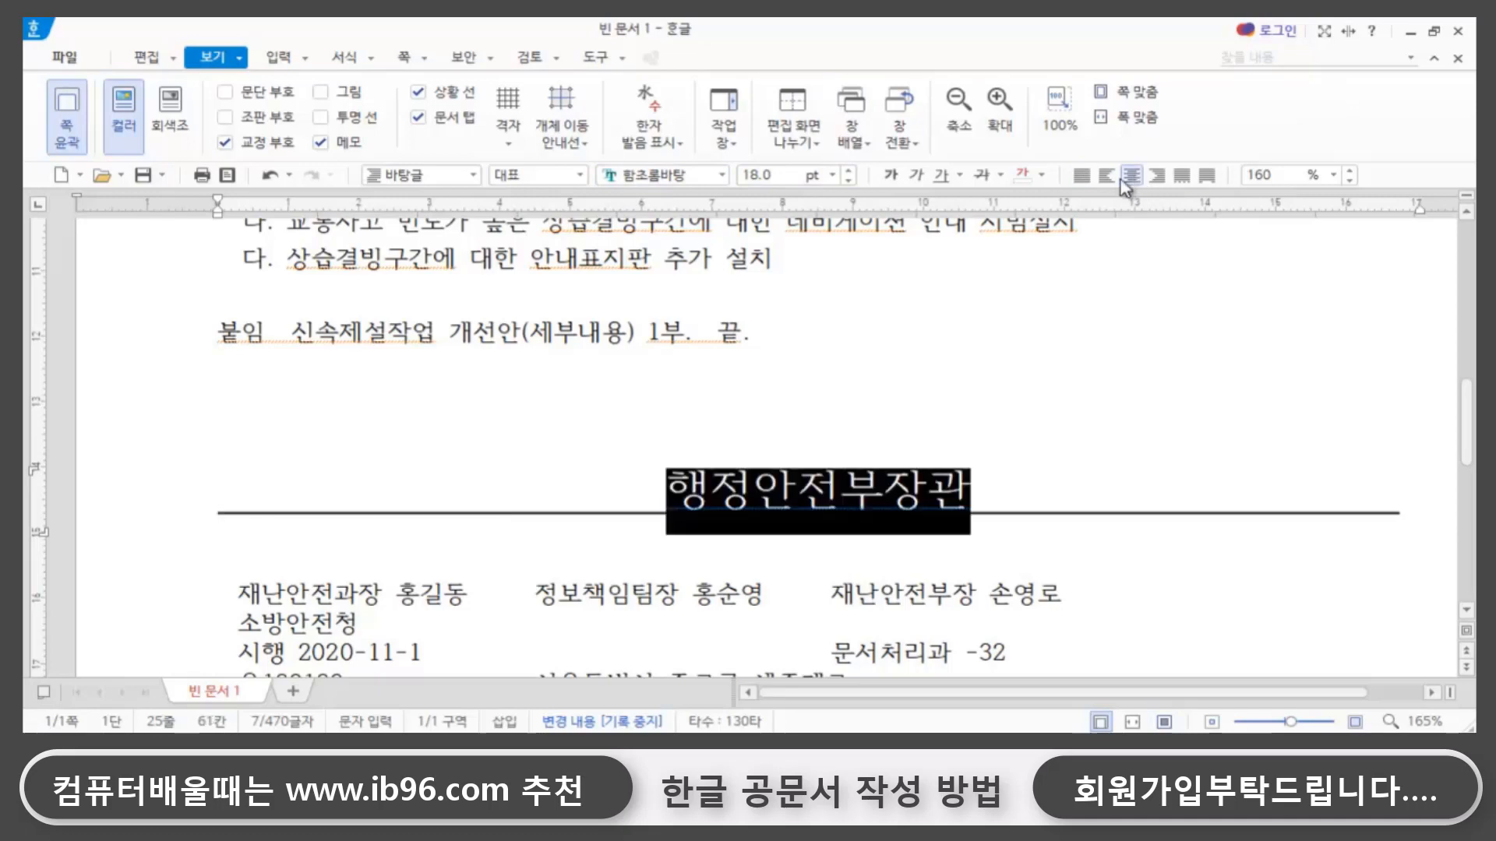
# - Move the horizontal line under 행정안전부장관 down so it sits midway between that text and the contact table
pyautogui.click(1145, 513)
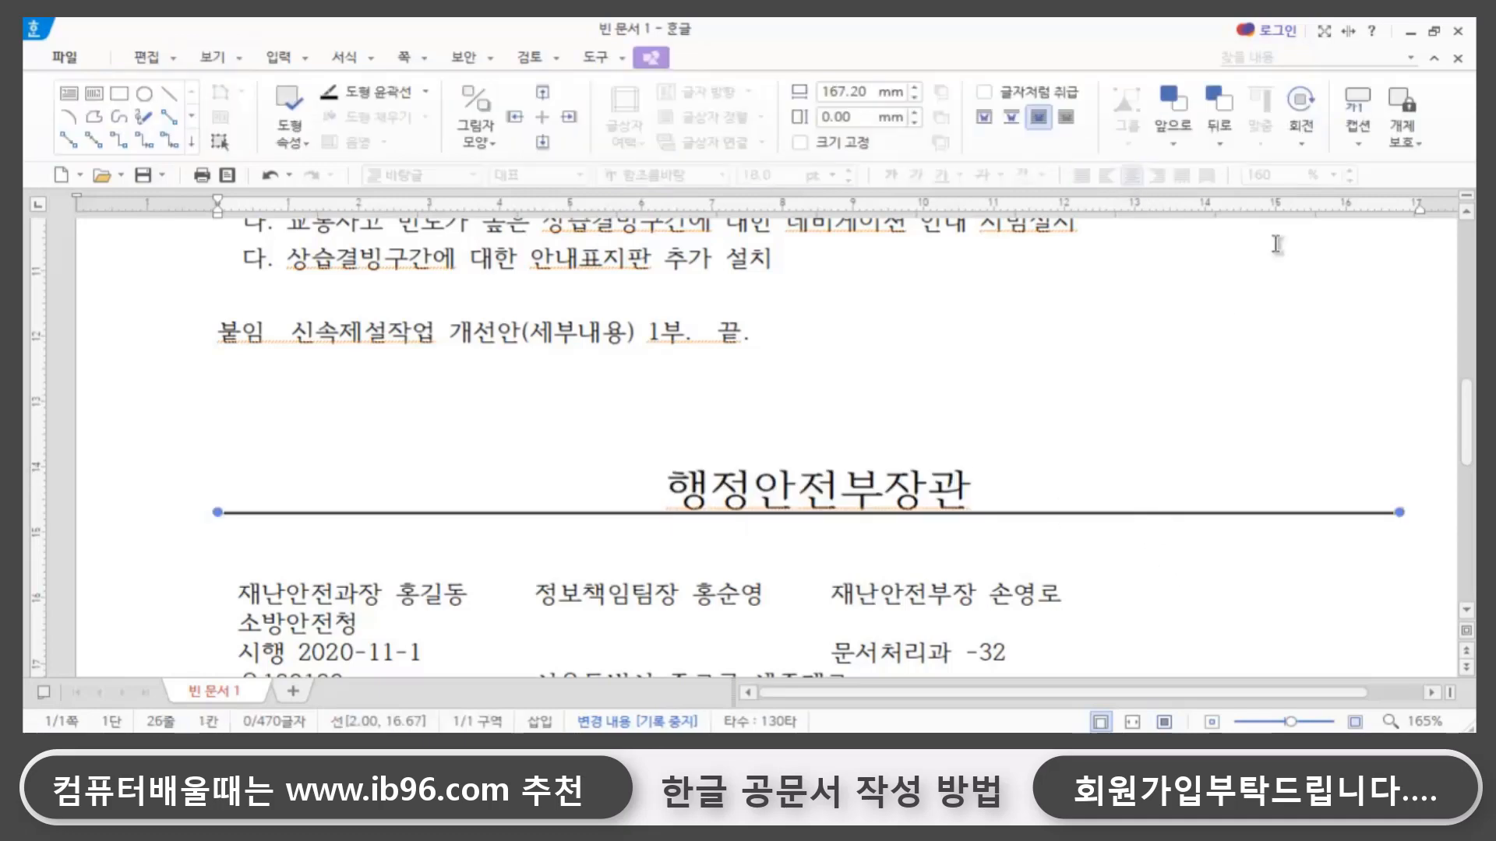
pyautogui.press('Down')
pyautogui.press('Down')
pyautogui.press('Down')
pyautogui.press('Down')
pyautogui.press('Down')
pyautogui.press('Down')
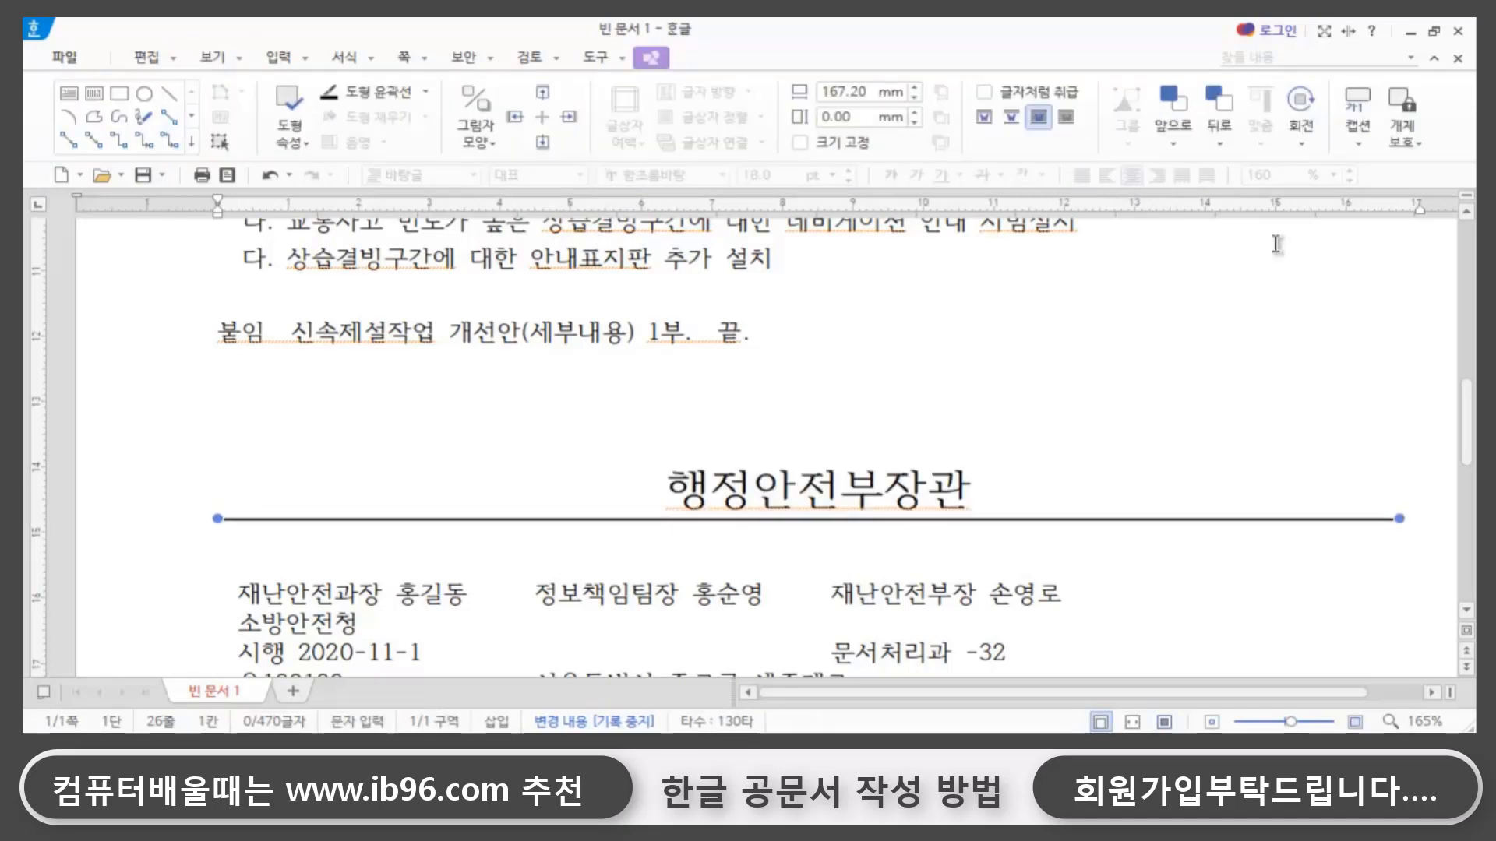
pyautogui.press('Down')
pyautogui.press('Down')
pyautogui.press('Down')
pyautogui.press('Down')
pyautogui.press('Down')
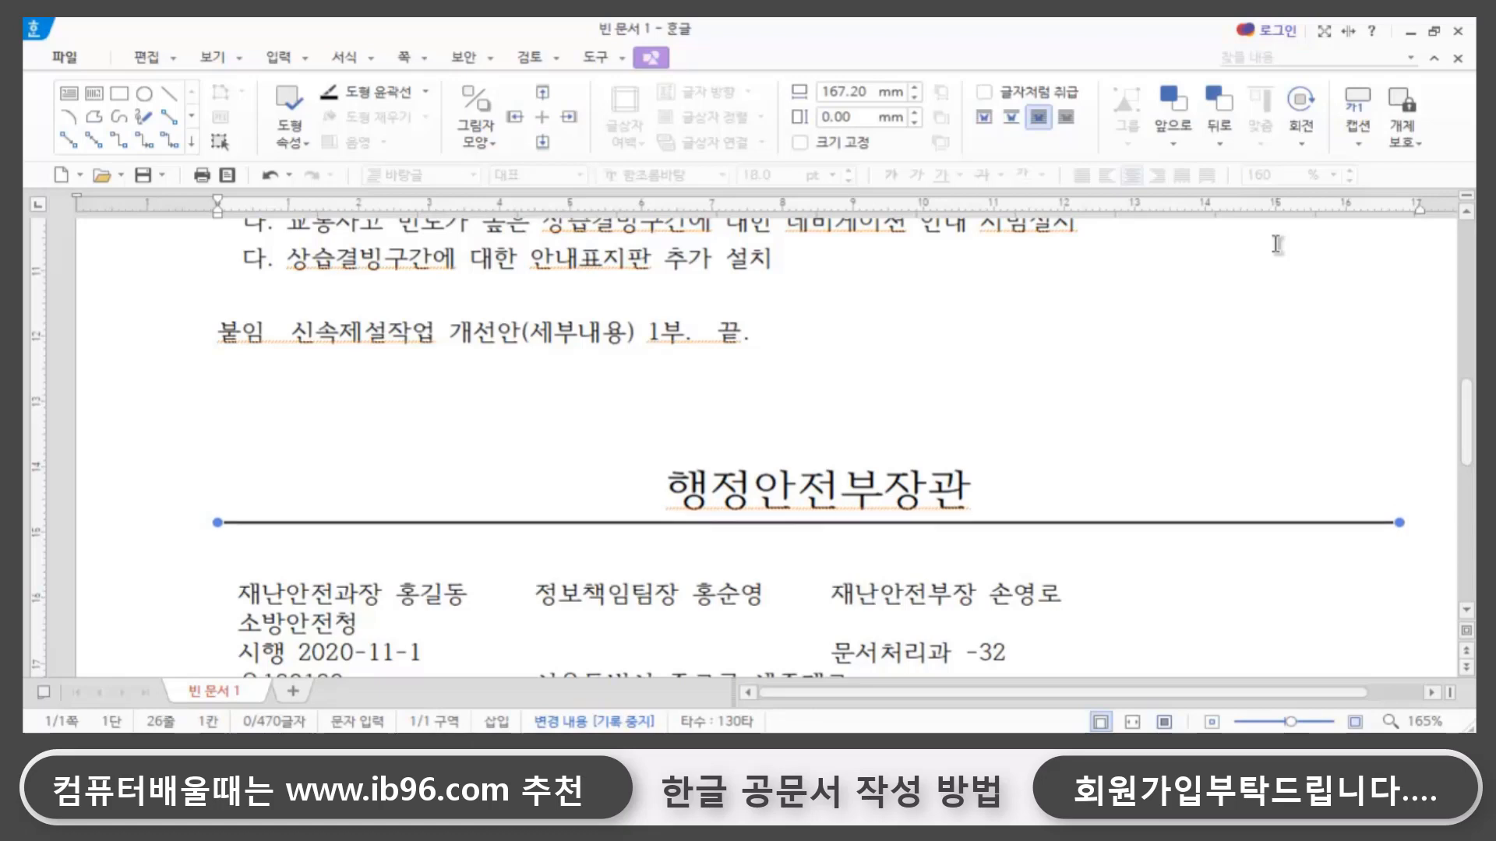
pyautogui.press('Down')
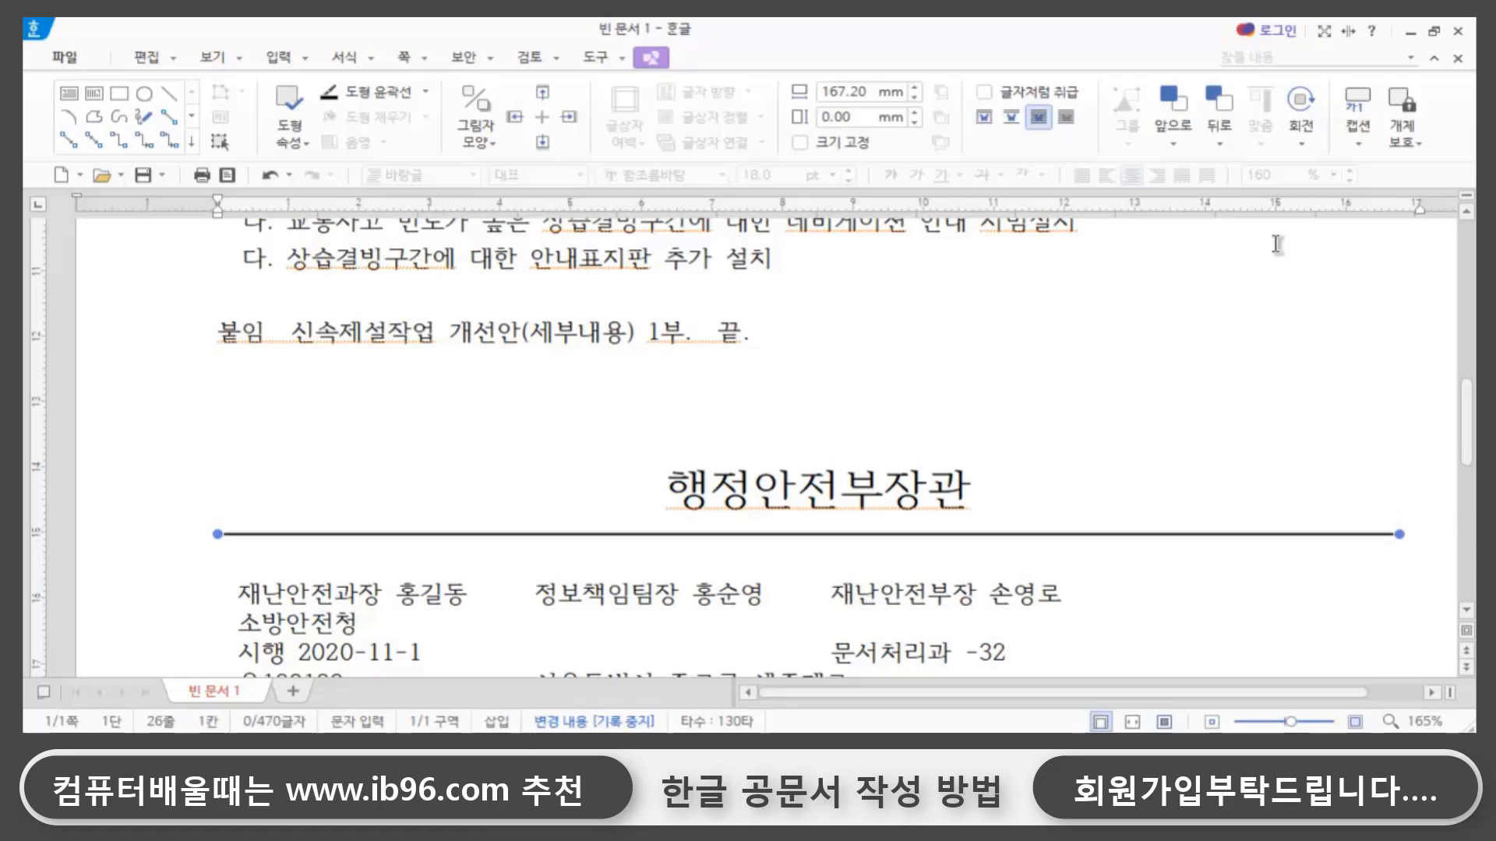
pyautogui.click(1222, 356)
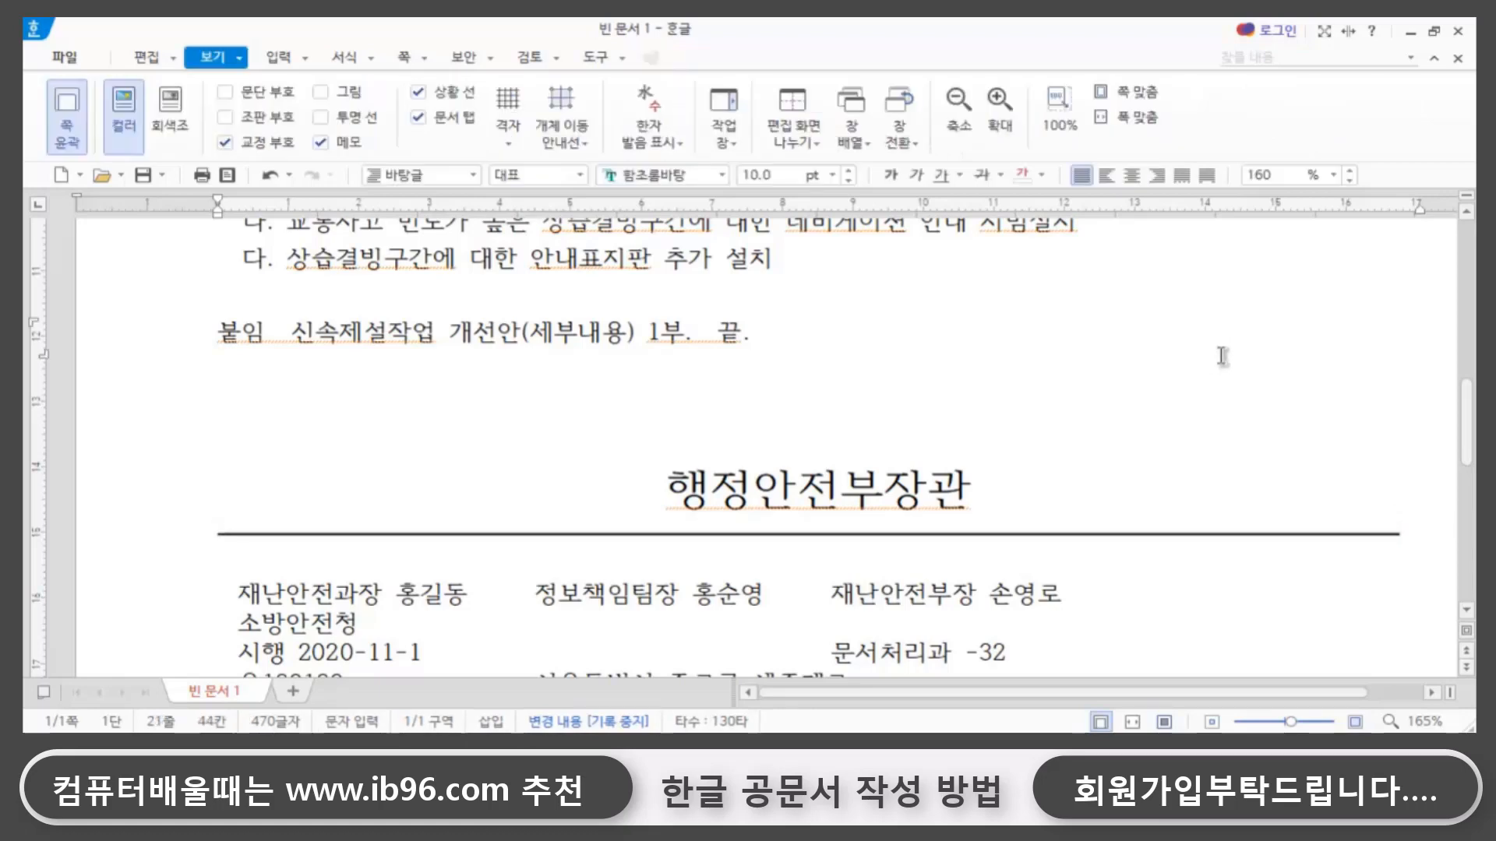
pyautogui.scroll(10, 1215, 350)
pyautogui.scroll(-8, 1212, 348)
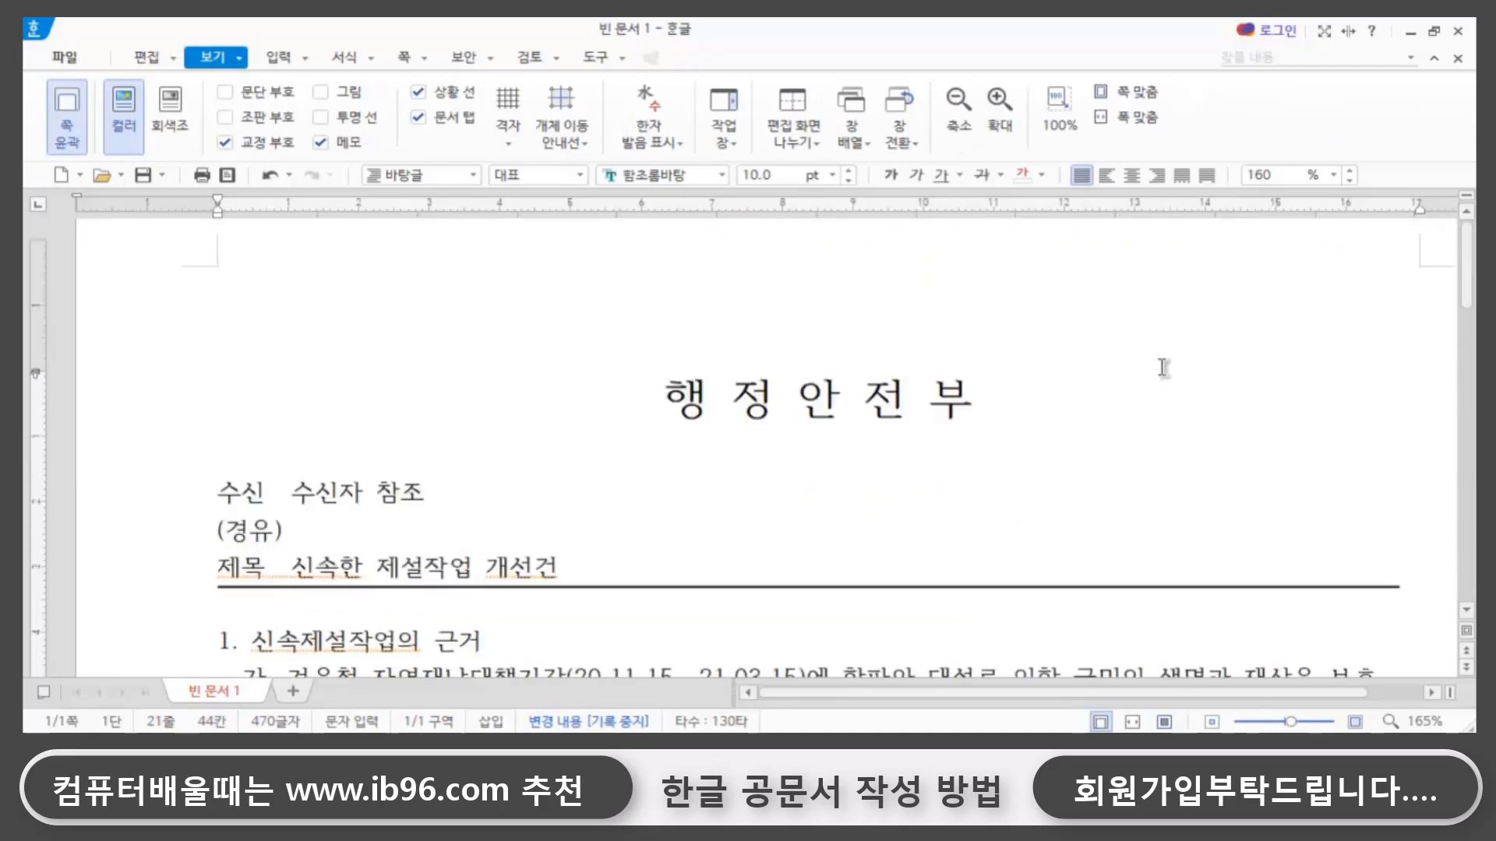
pyautogui.scroll(-4, 1064, 414)
pyautogui.scroll(5, 1063, 415)
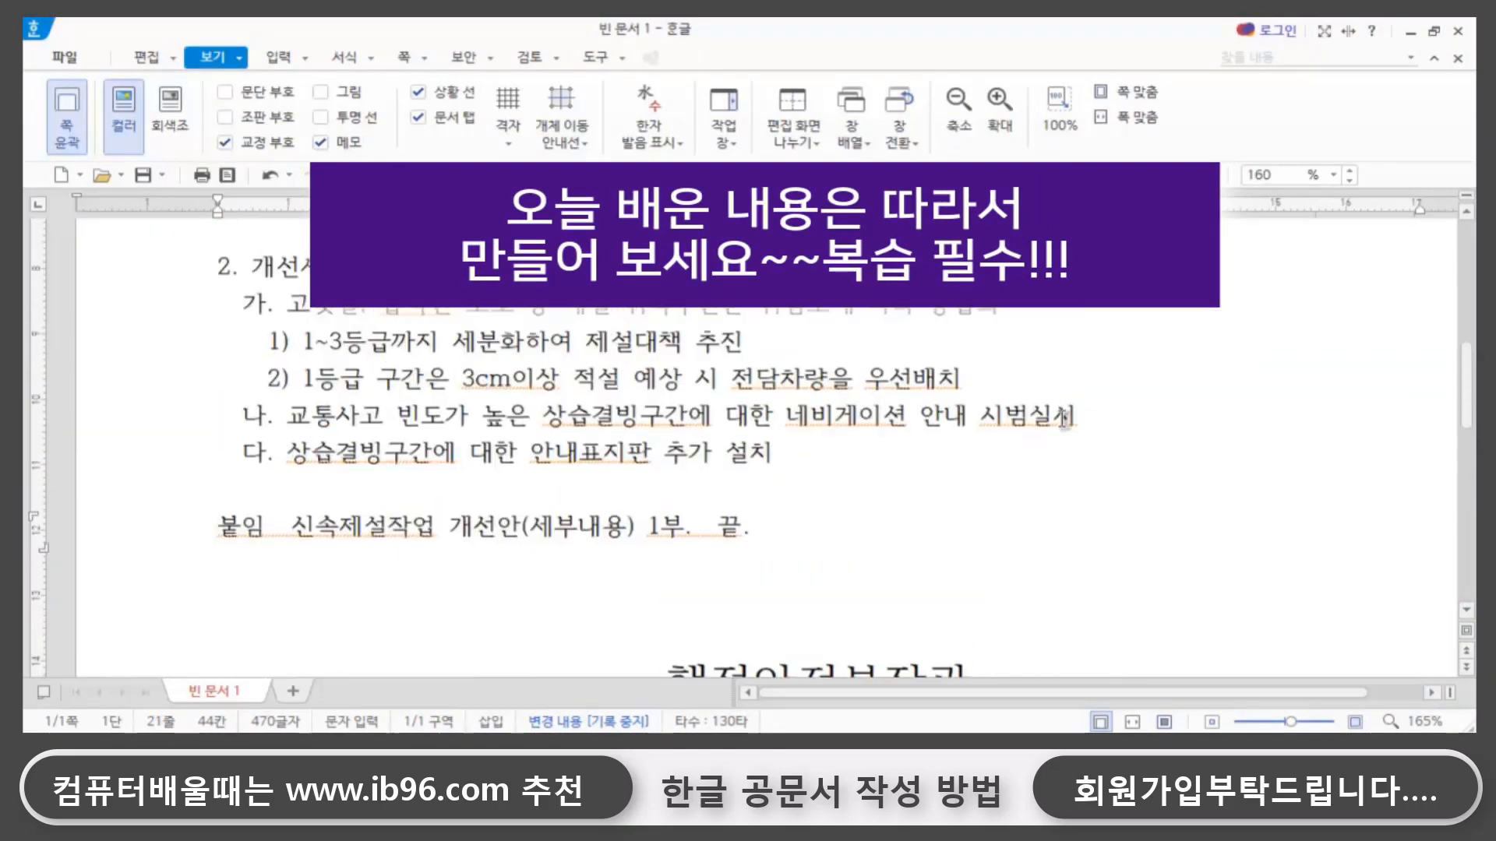
pyautogui.scroll(-7, 1062, 416)
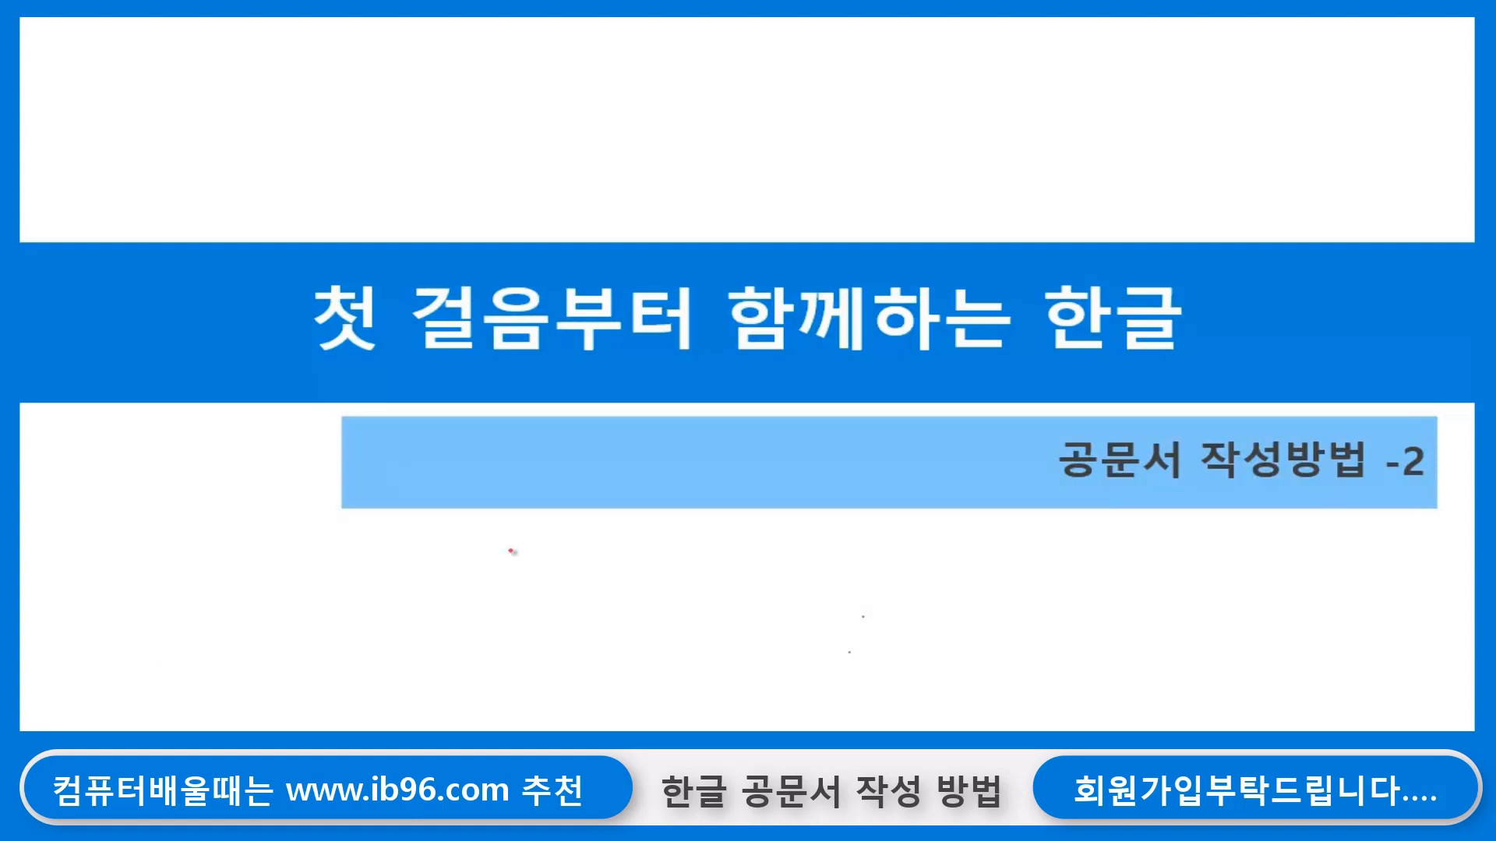
# - Show the taskbar over the running slide show and switch to the Hangul document with the training program notice
pyautogui.rightClick(525, 569)
pyautogui.moveTo(677, 303)
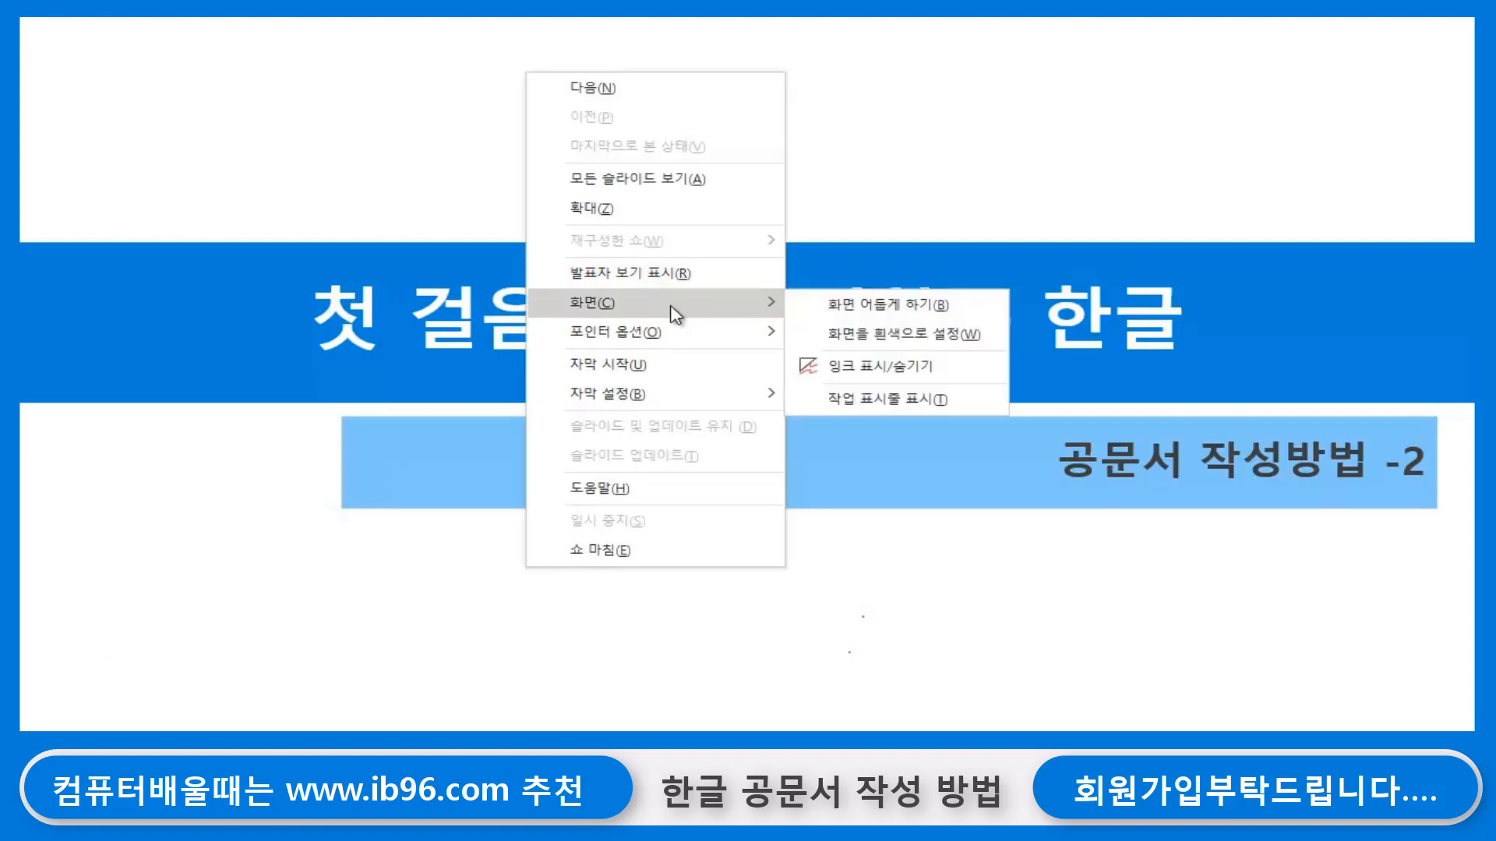
pyautogui.click(812, 398)
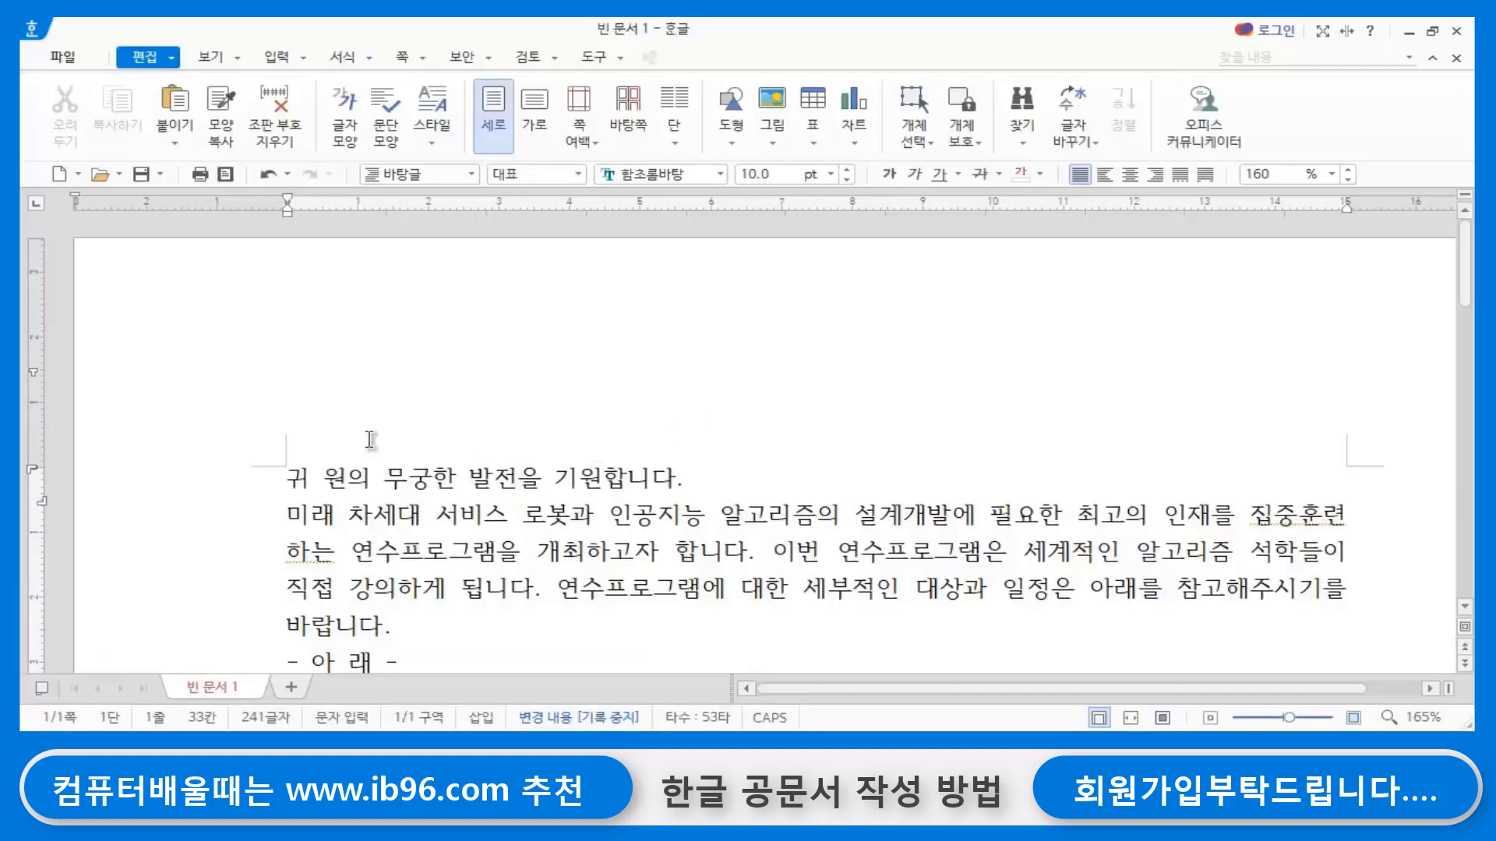
pyautogui.scroll(-3, 741, 440)
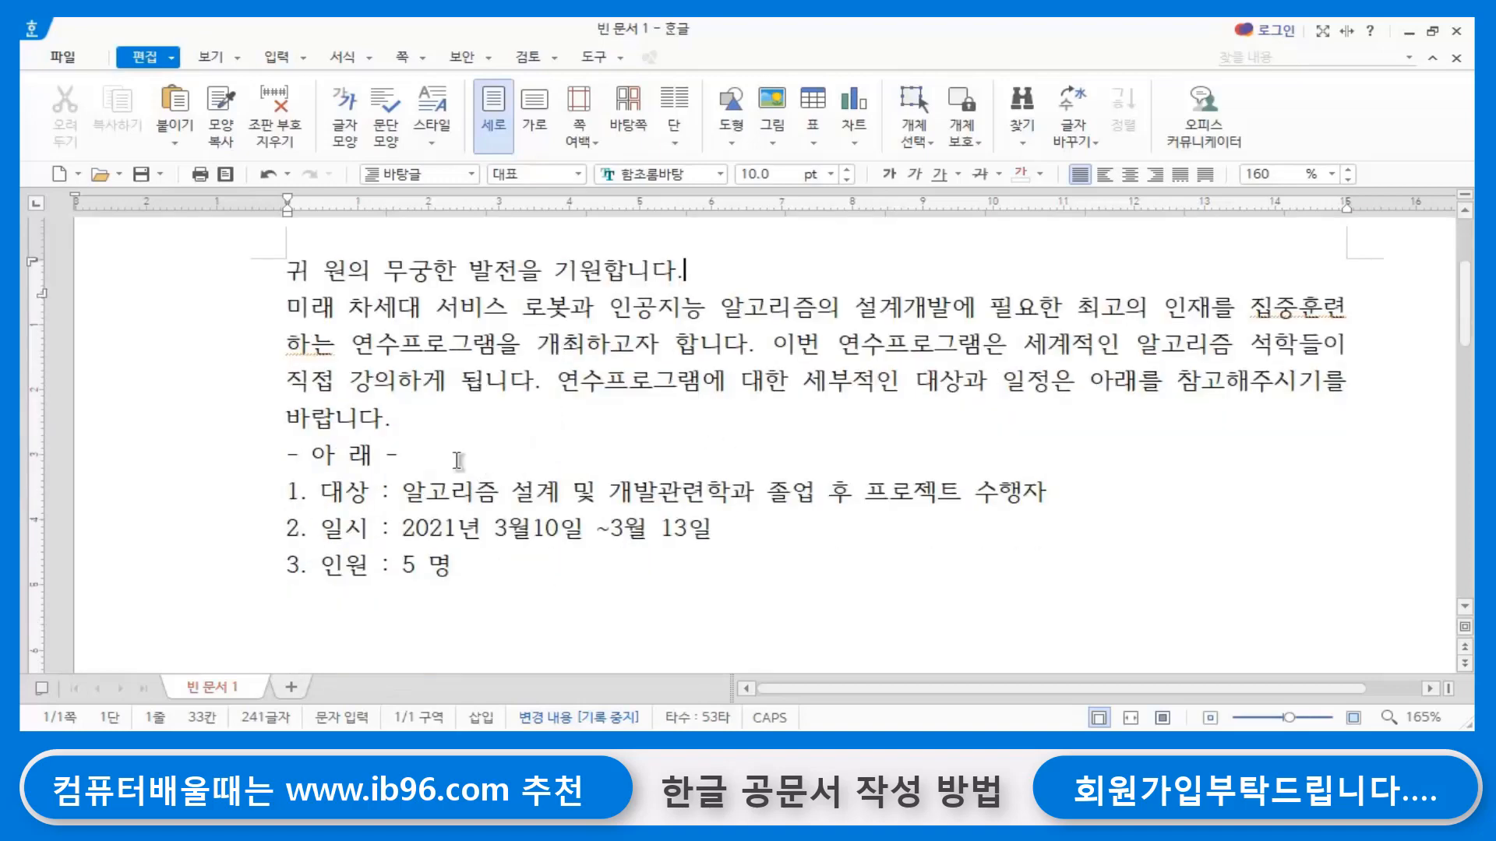
pyautogui.click(450, 433)
pyautogui.moveTo(290, 270); pyautogui.dragTo(699, 614)
pyautogui.click(700, 614)
pyautogui.scroll(3, 701, 611)
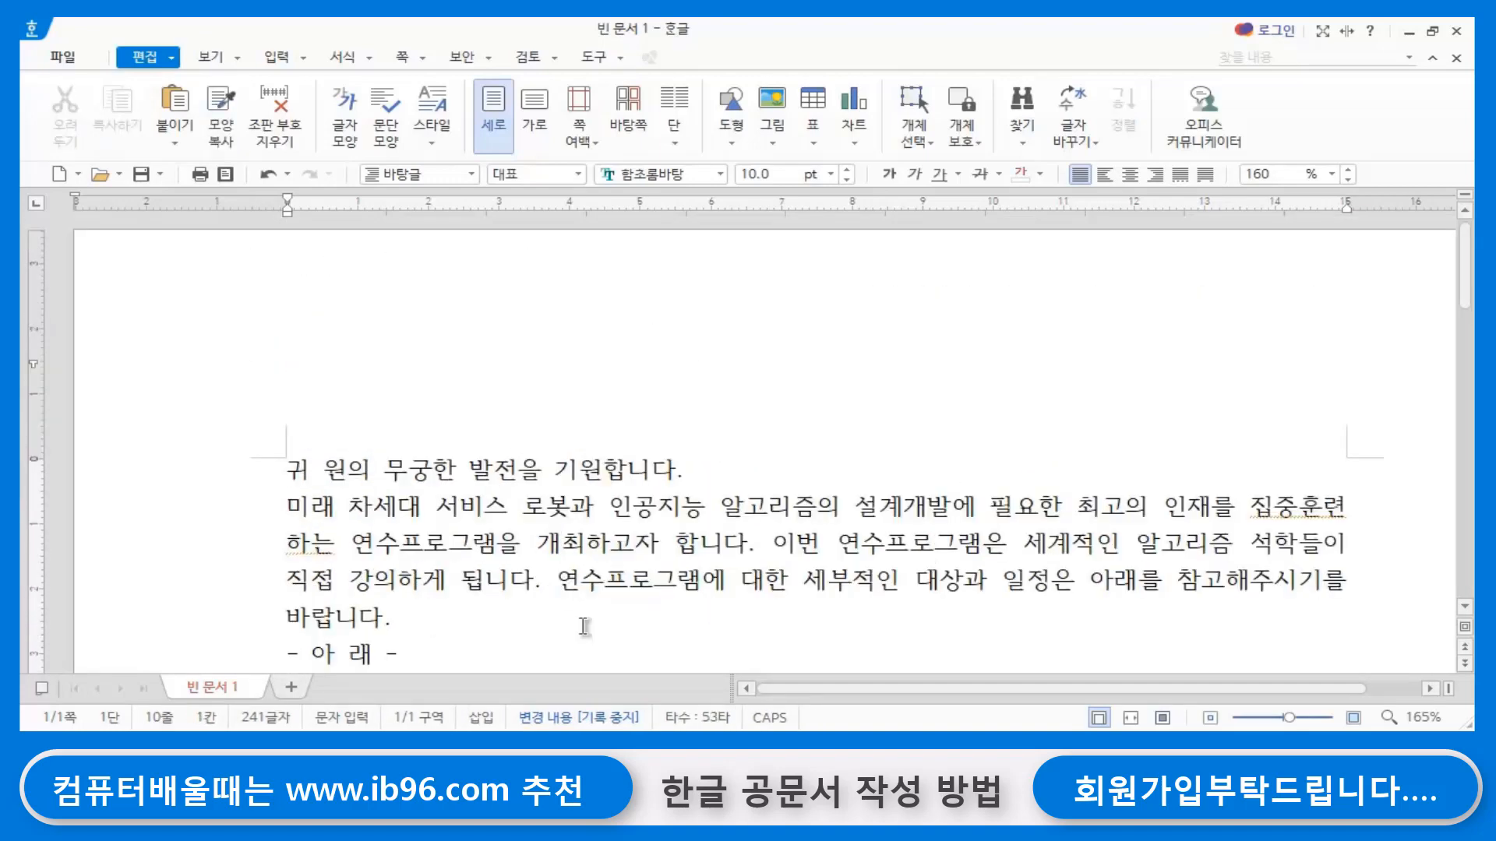
# - Insert three blank lines above the opening sentence 귀 원의 무궁한 발전을 기원합니다
pyautogui.click(288, 468)
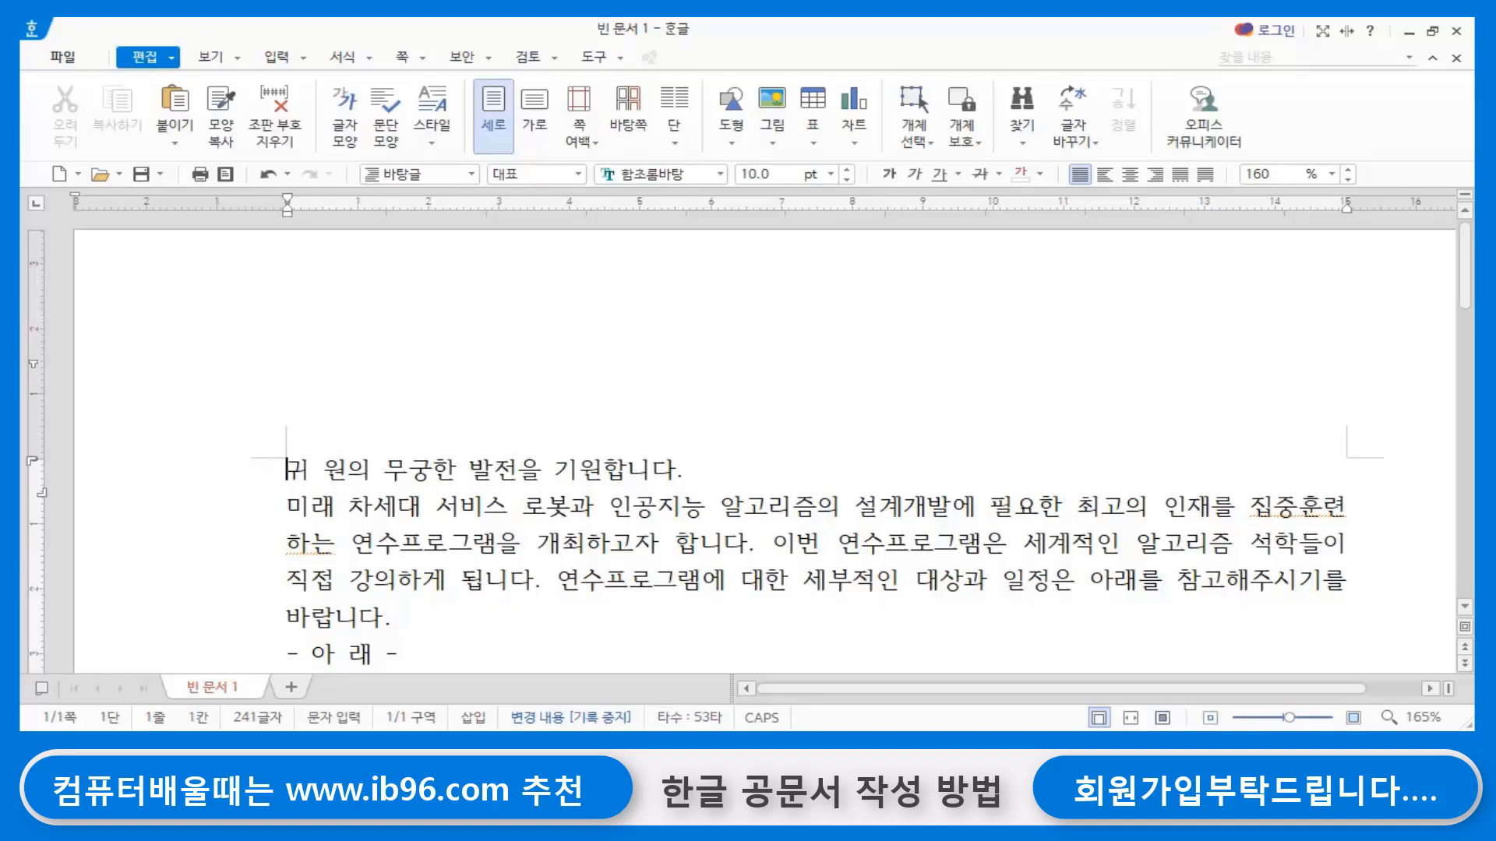
pyautogui.press('Hangul')
pyautogui.press('Return')
pyautogui.press('Return')
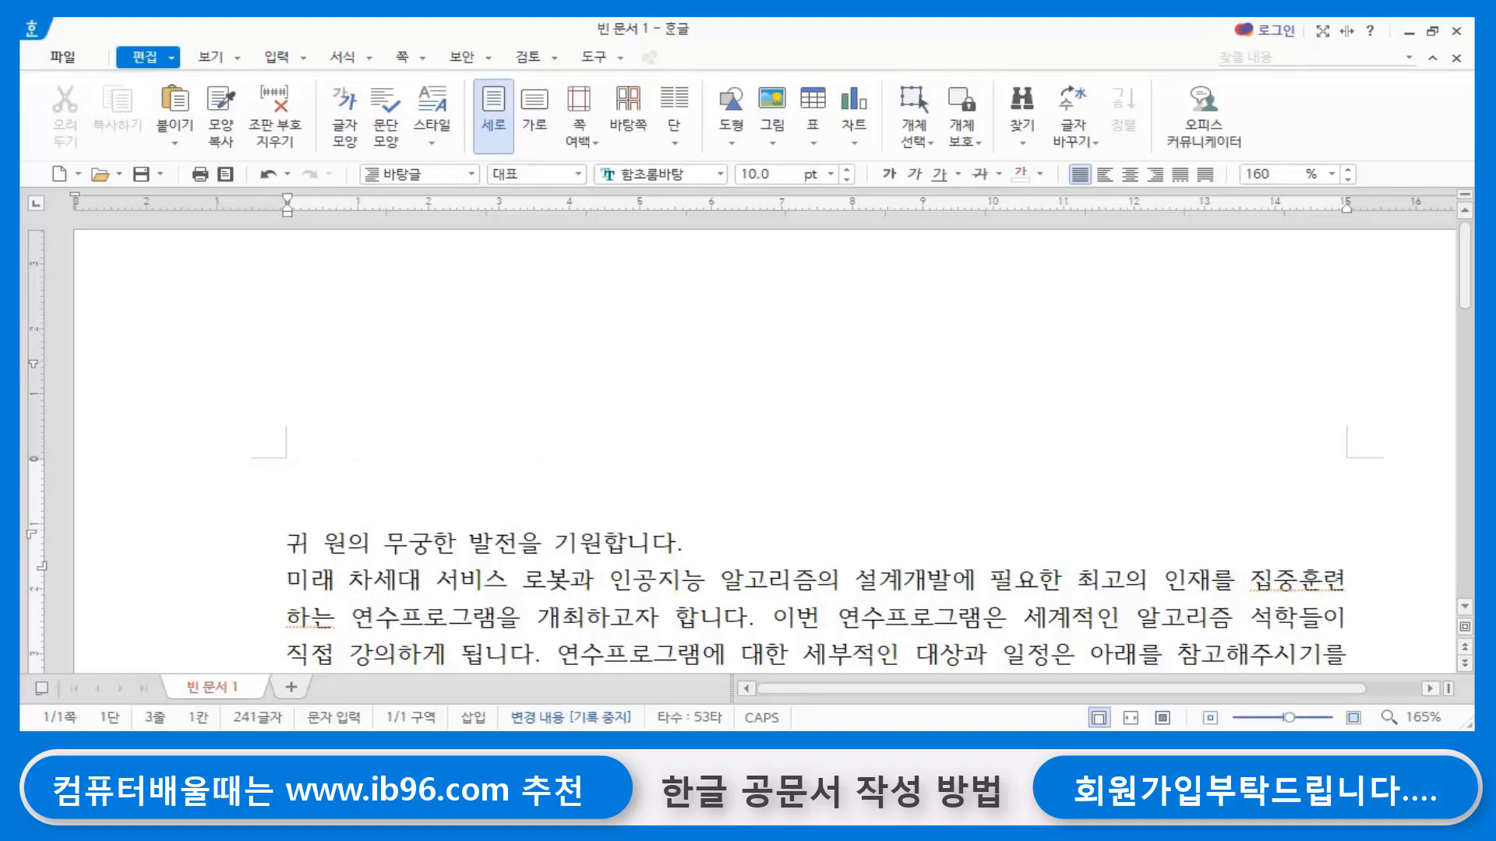
pyautogui.press('Return')
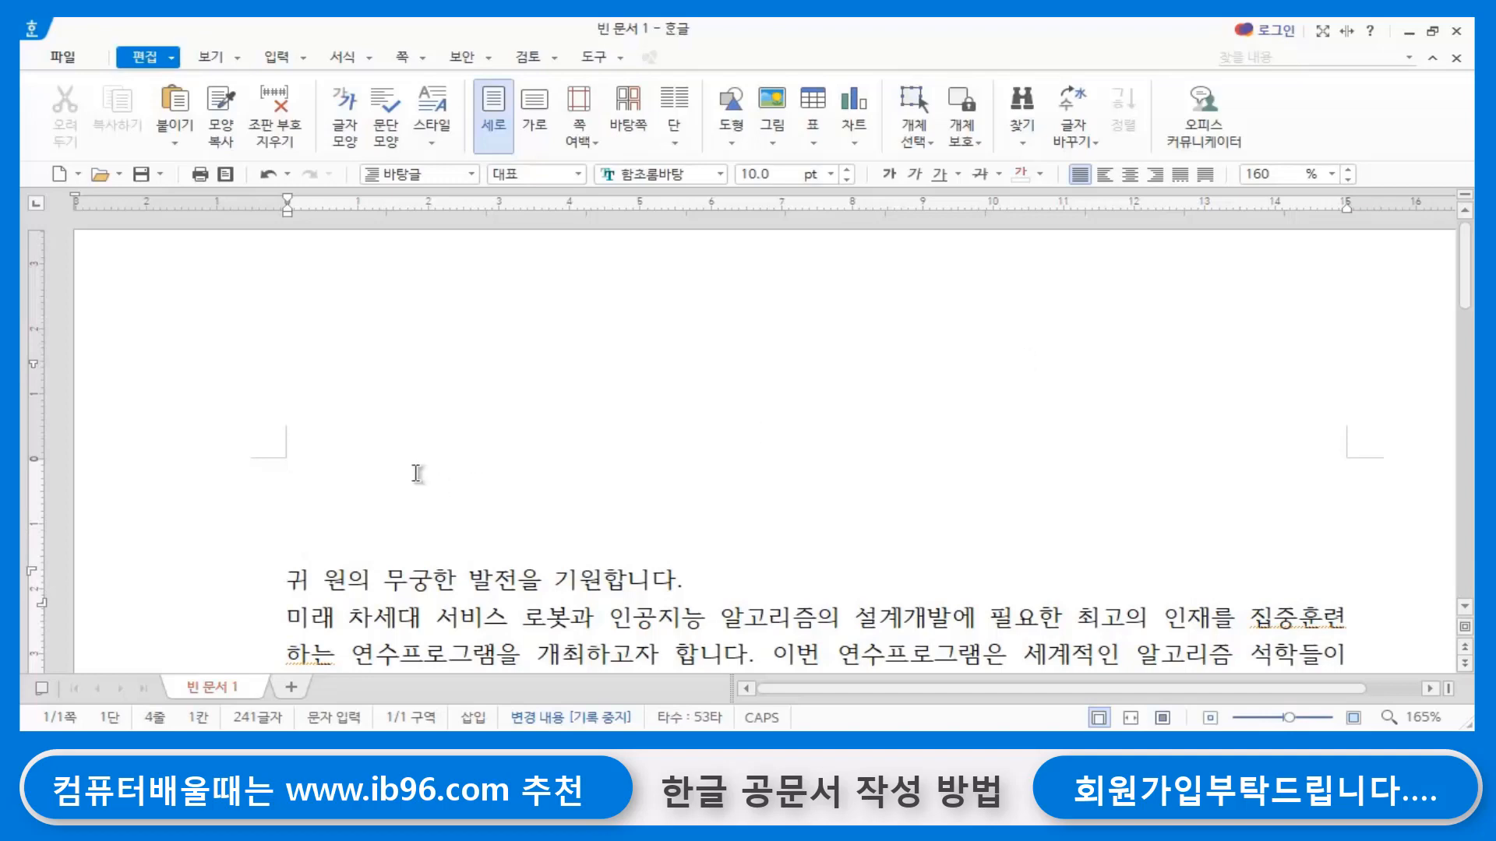
# - Enter 한국 정보인재교육원 on the document's first line and add two more line breaks after it
pyautogui.click(727, 443)
pyautogui.press('Hangul')
pyautogui.write('한국 ㅈ')
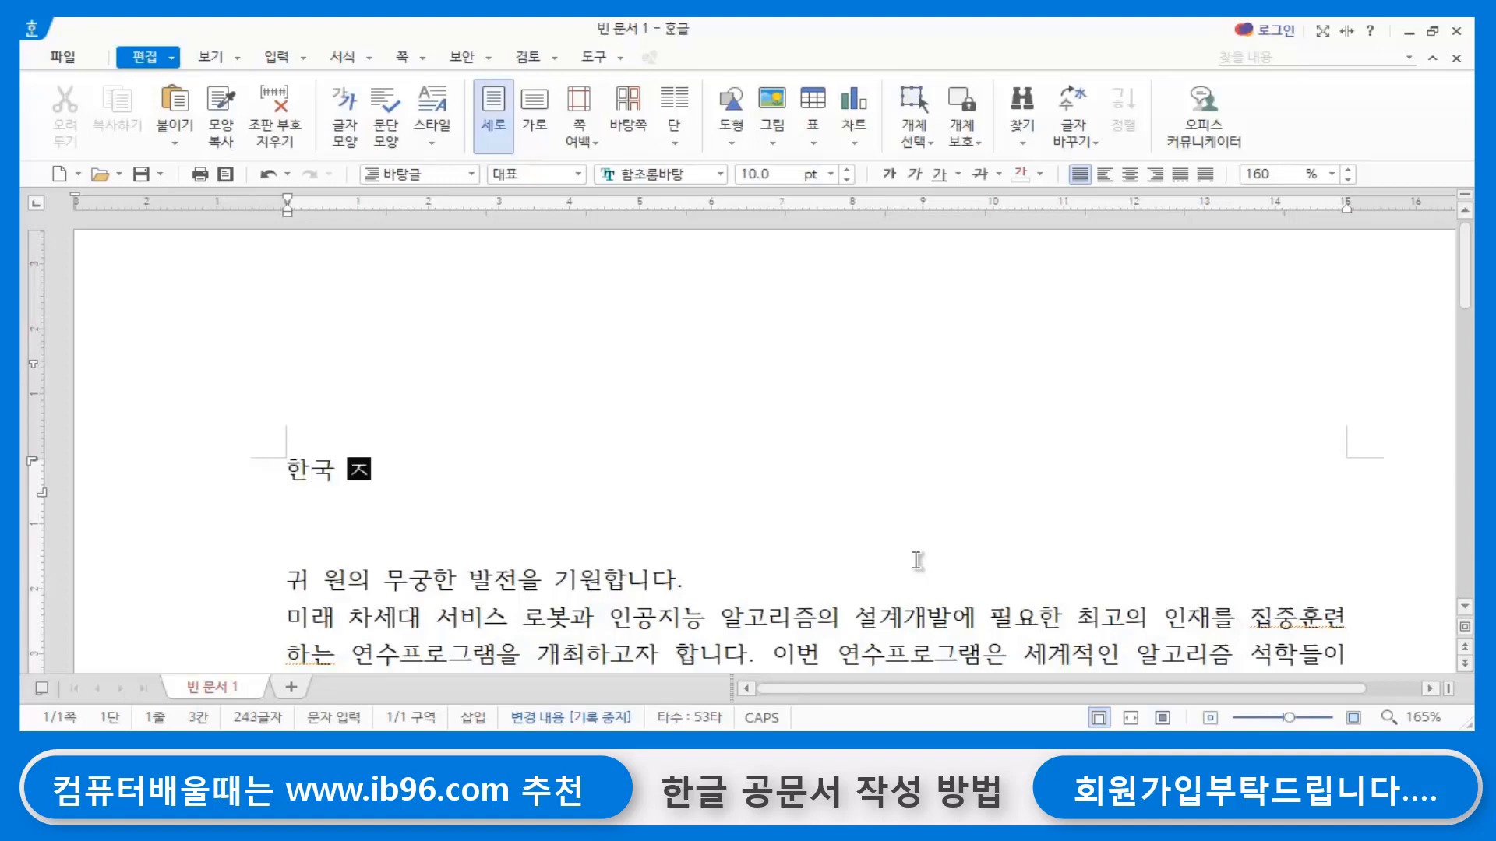
pyautogui.write('정보인려')
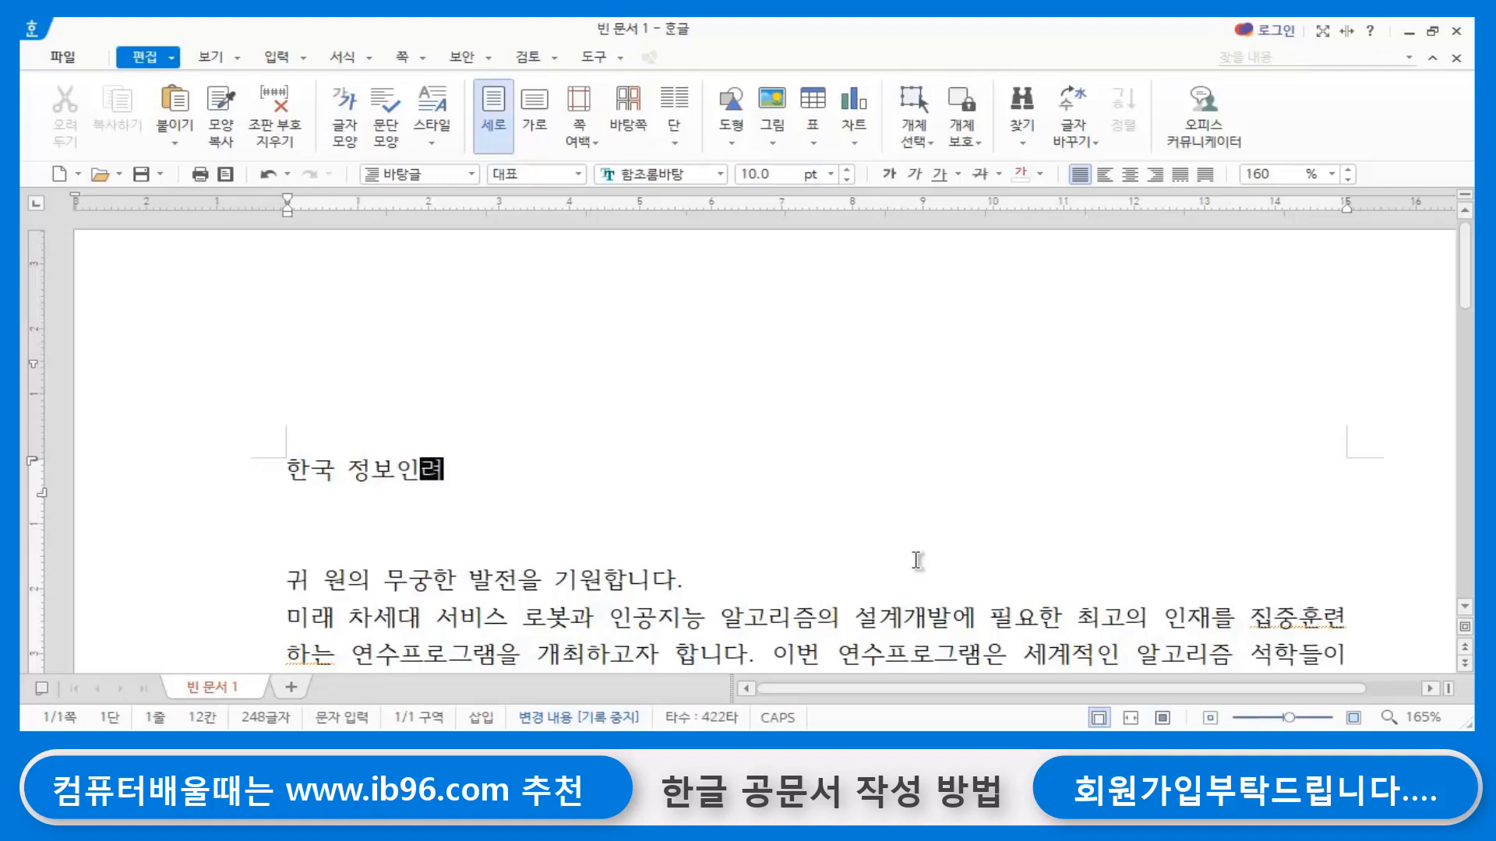
pyautogui.press('BackSpace')
pyautogui.press('BackSpace')
pyautogui.press('BackSpace')
pyautogui.write('ㅇ')
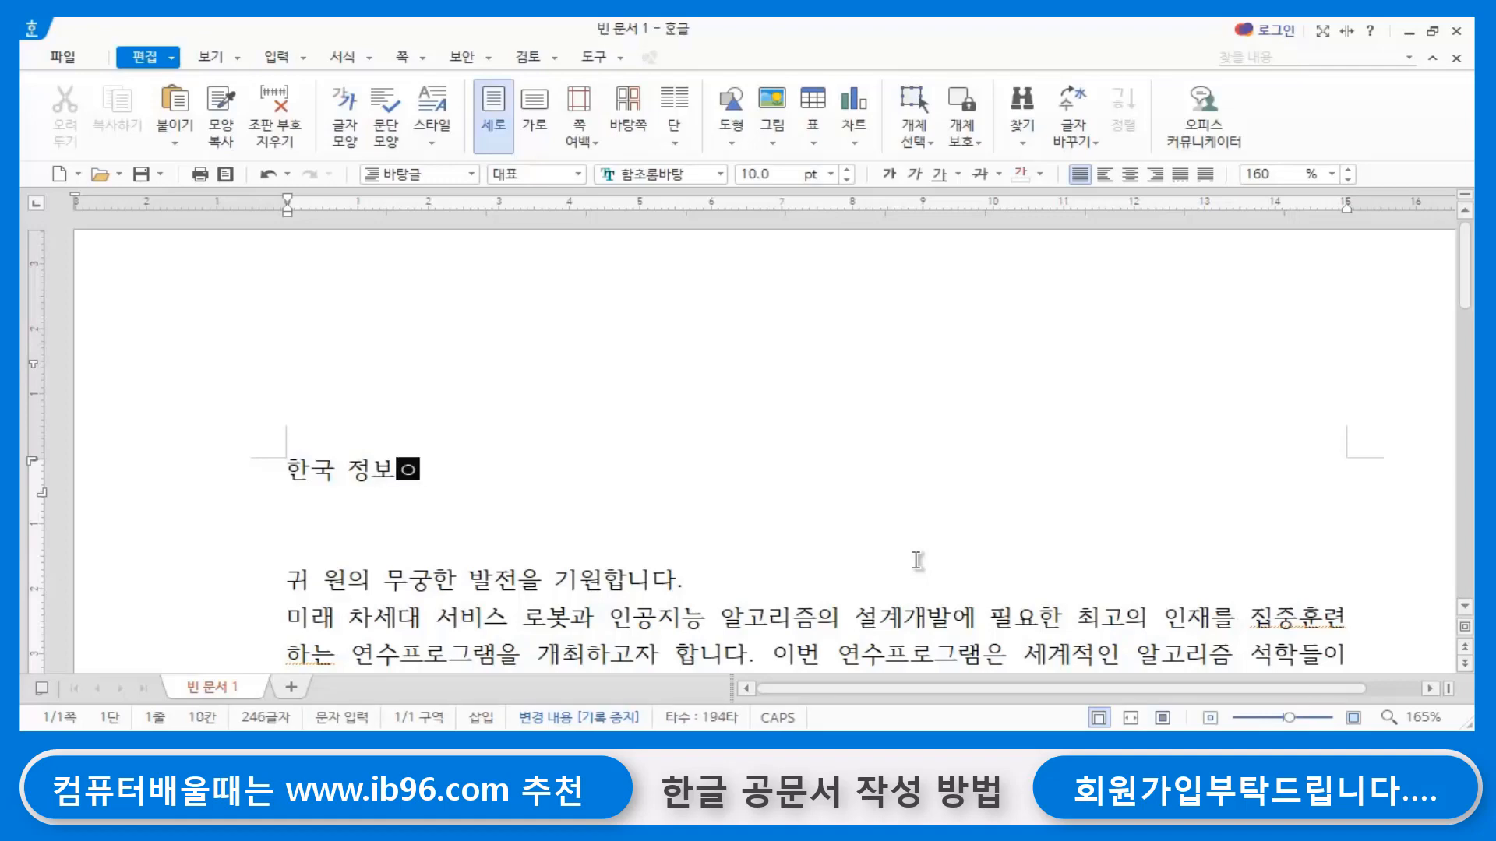
pyautogui.write('인재교육ㅇ')
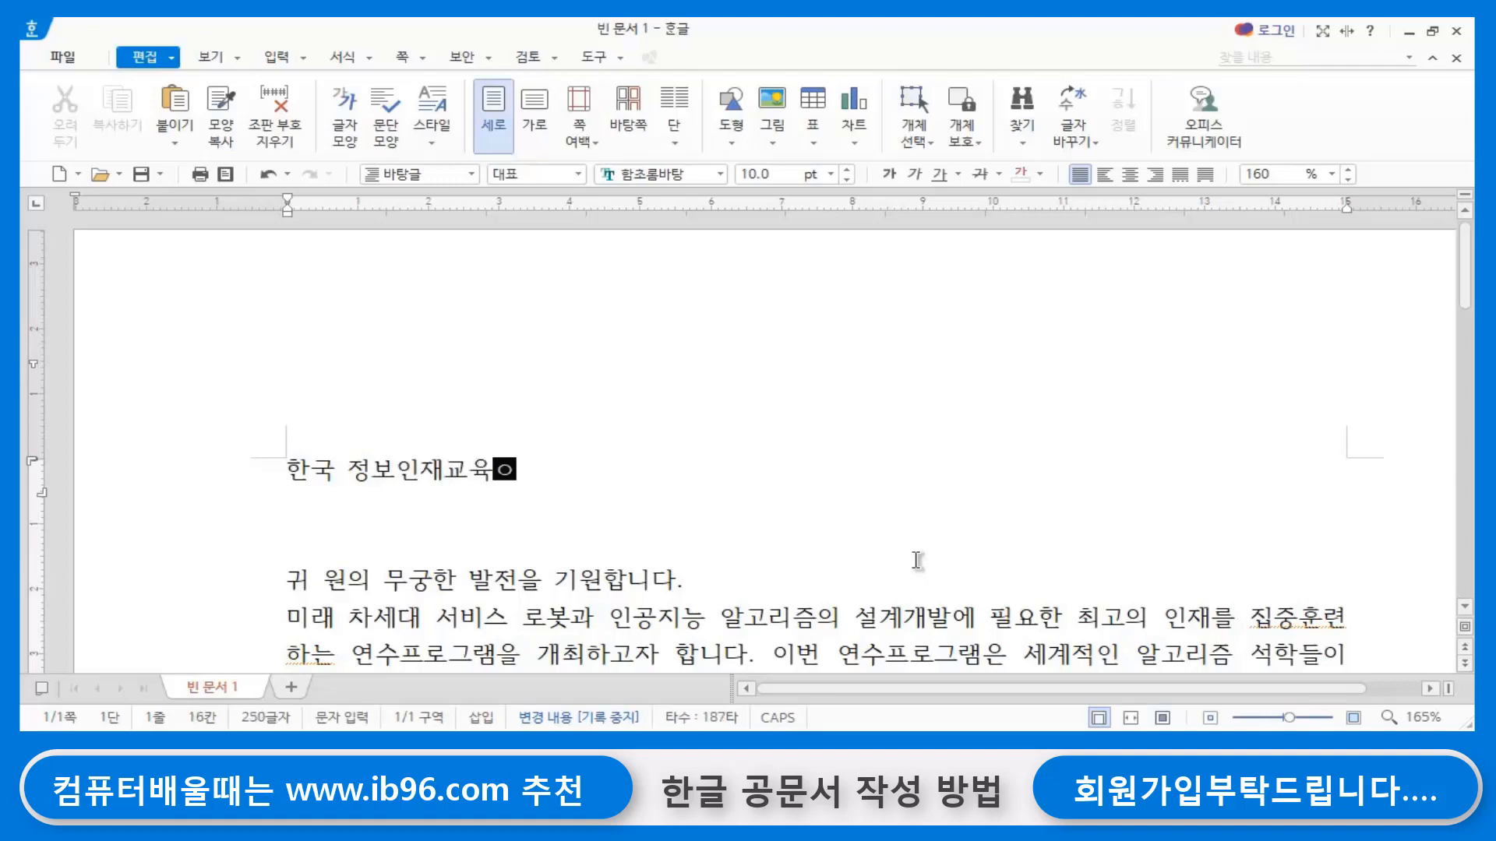
pyautogui.write('원')
pyautogui.press('Return')
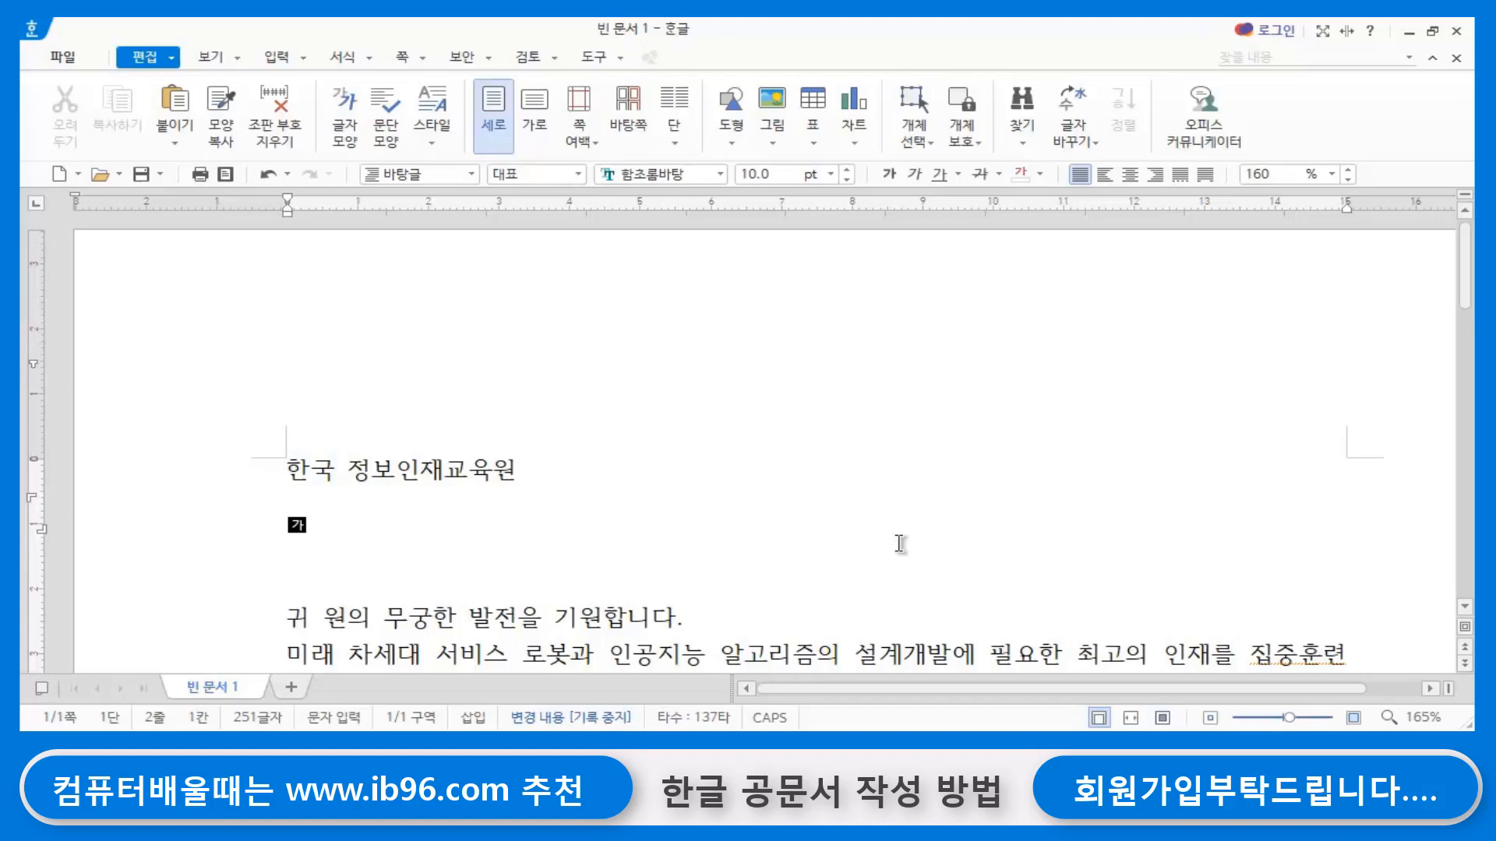
pyautogui.press('Return')
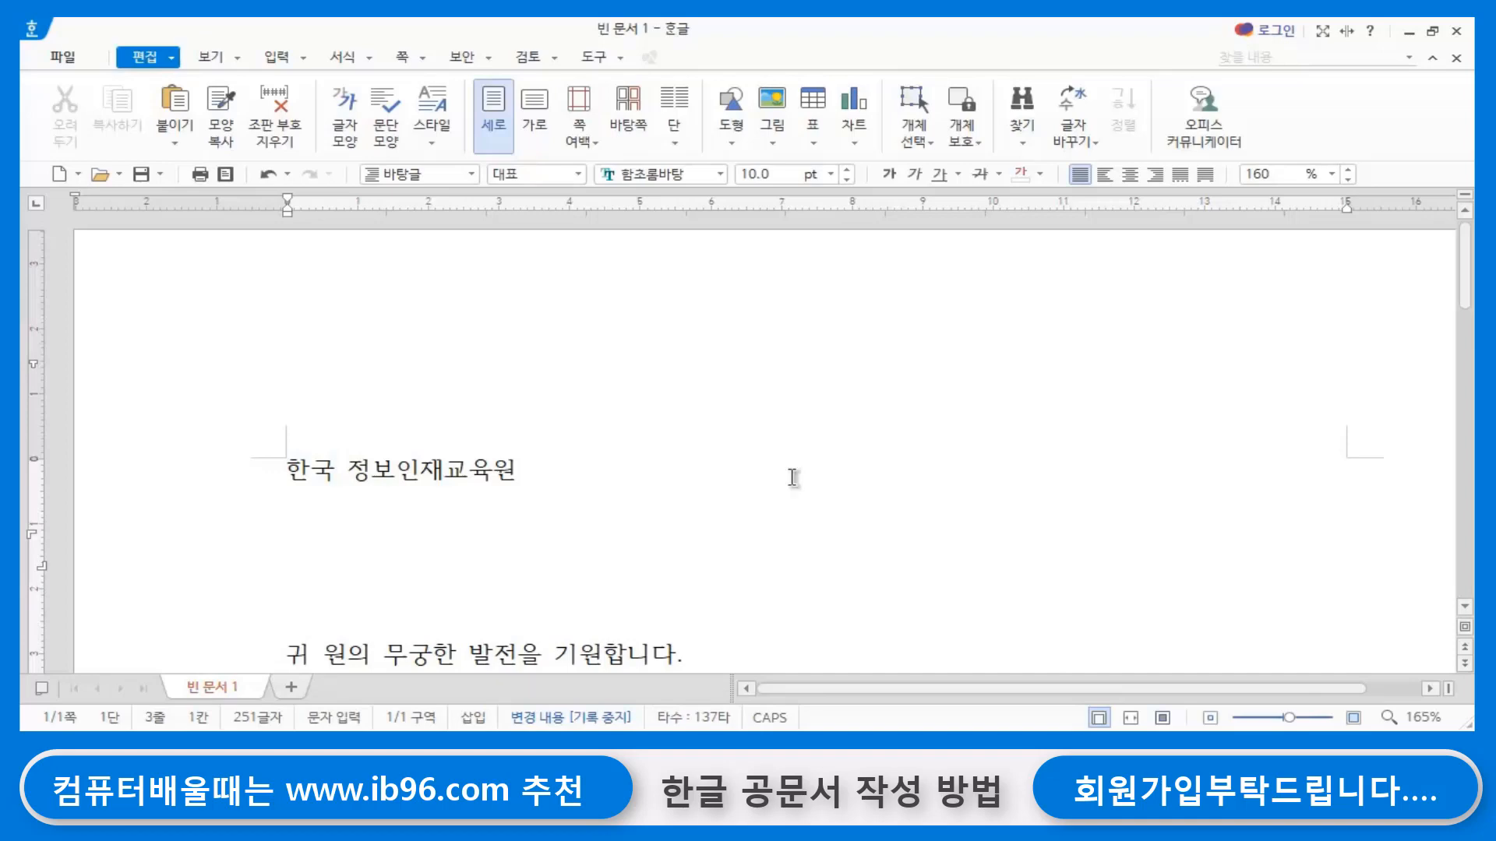
# - Set the page's header and footer margins to 0 mm and its left and right margins to 20 mm
pyautogui.doubleClick(867, 442)
pyautogui.click(708, 454)
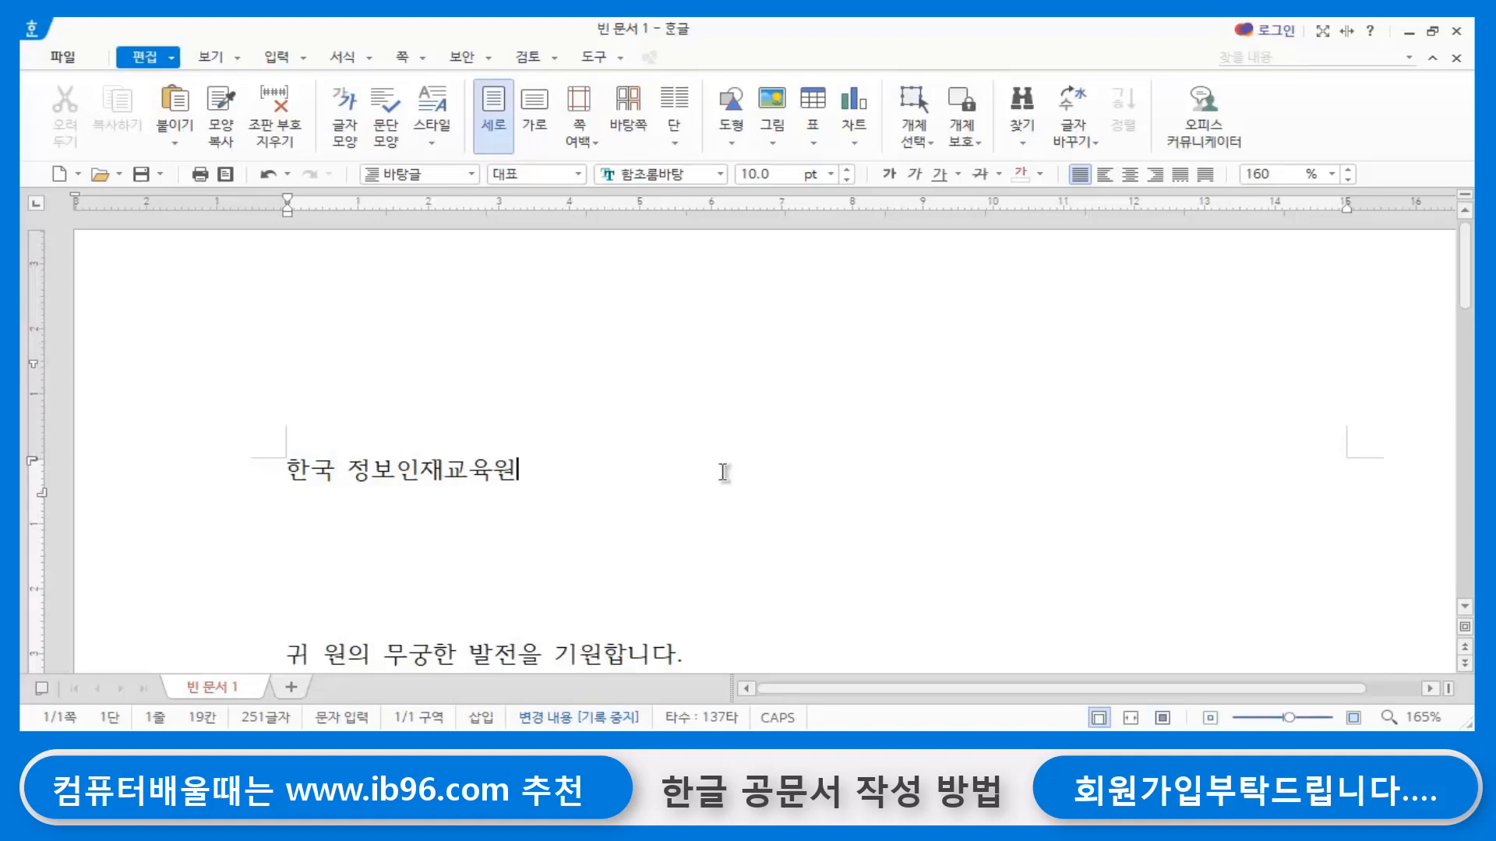
pyautogui.press('F7')
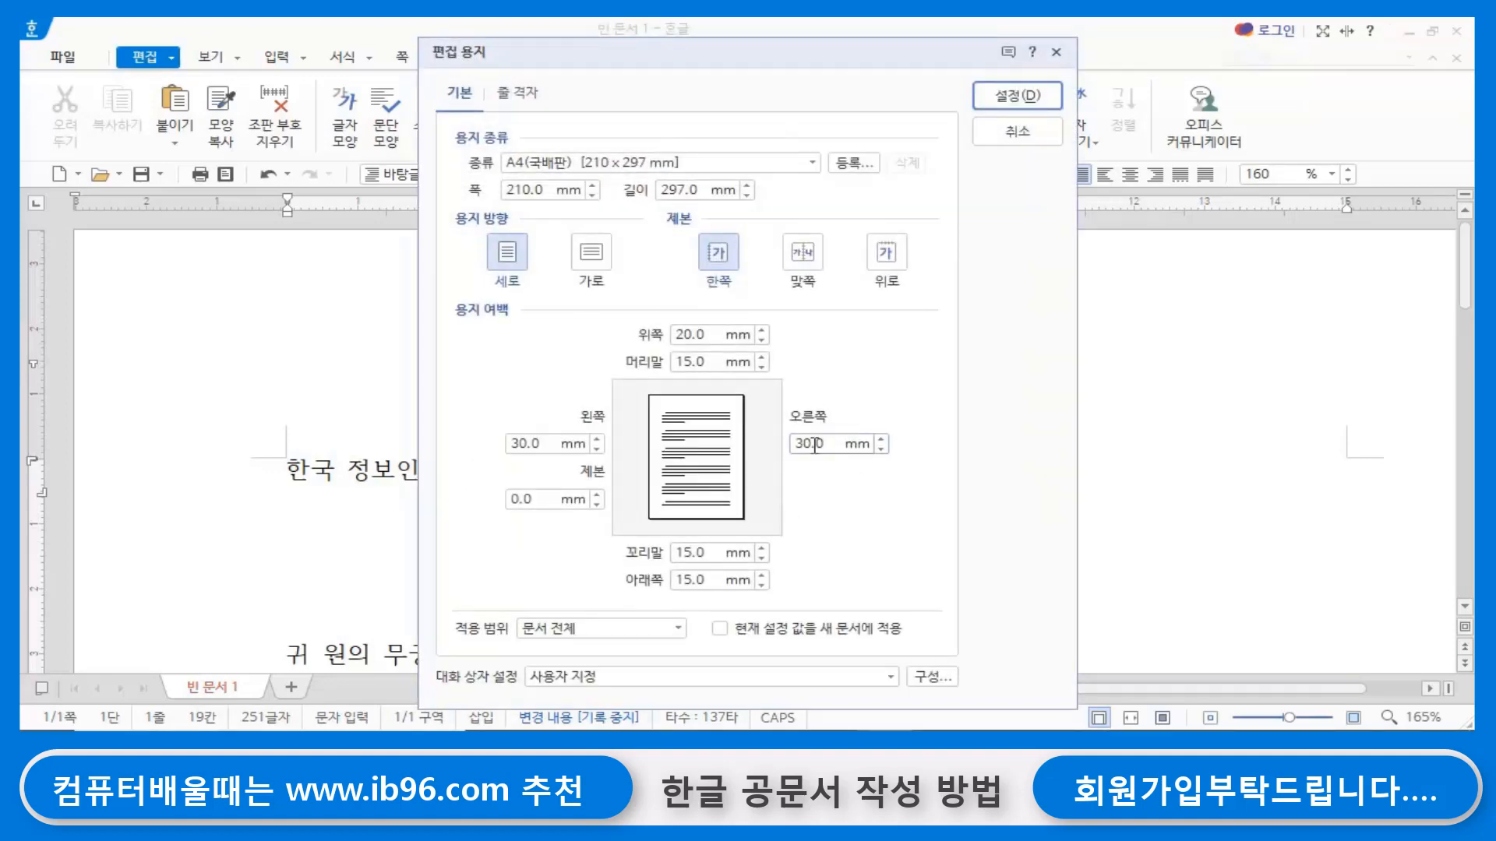
pyautogui.doubleClick(699, 361)
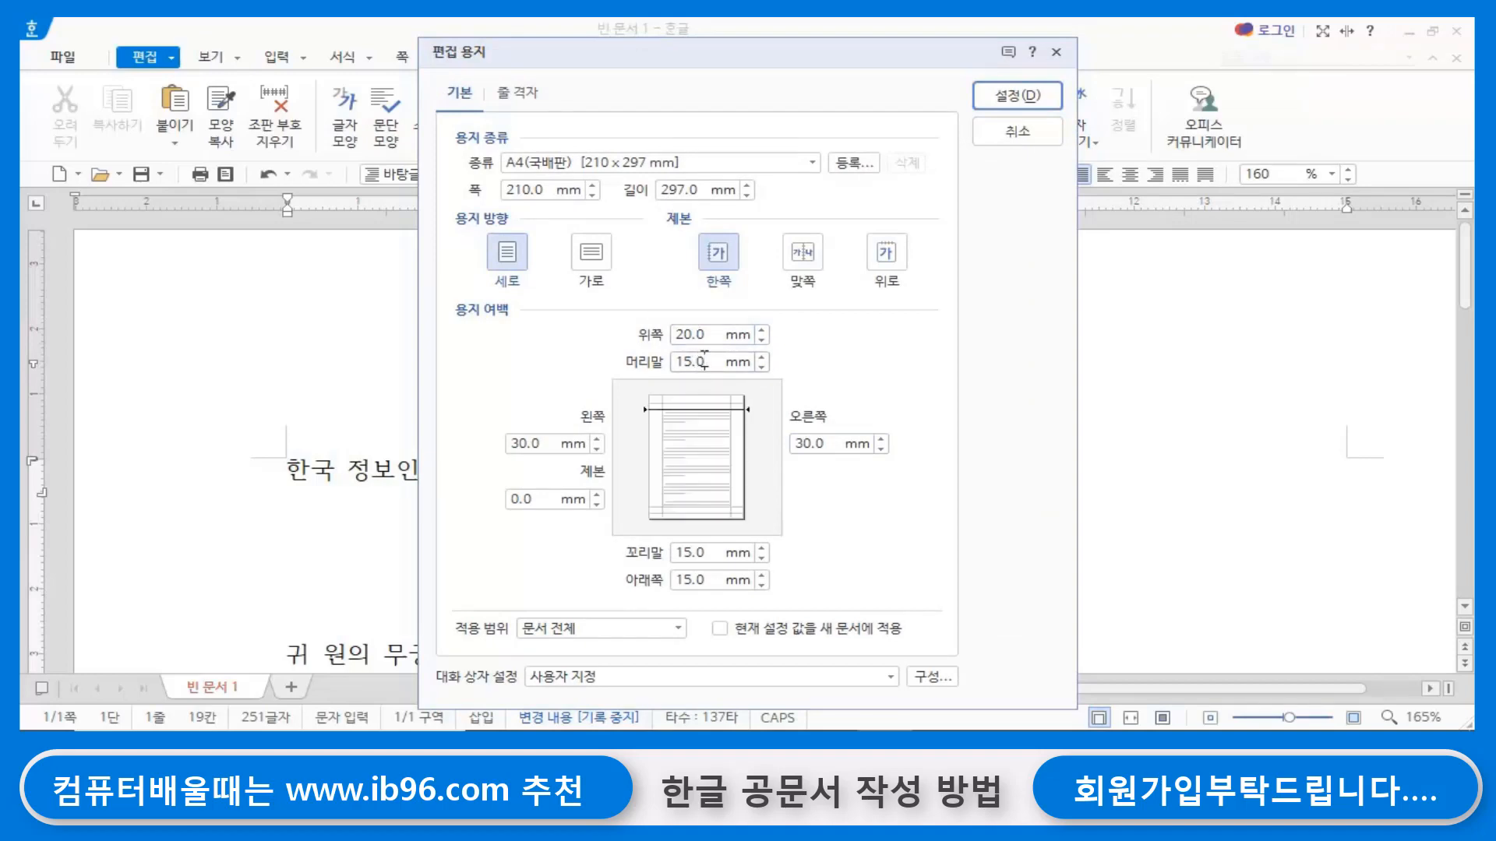
pyautogui.write('0')
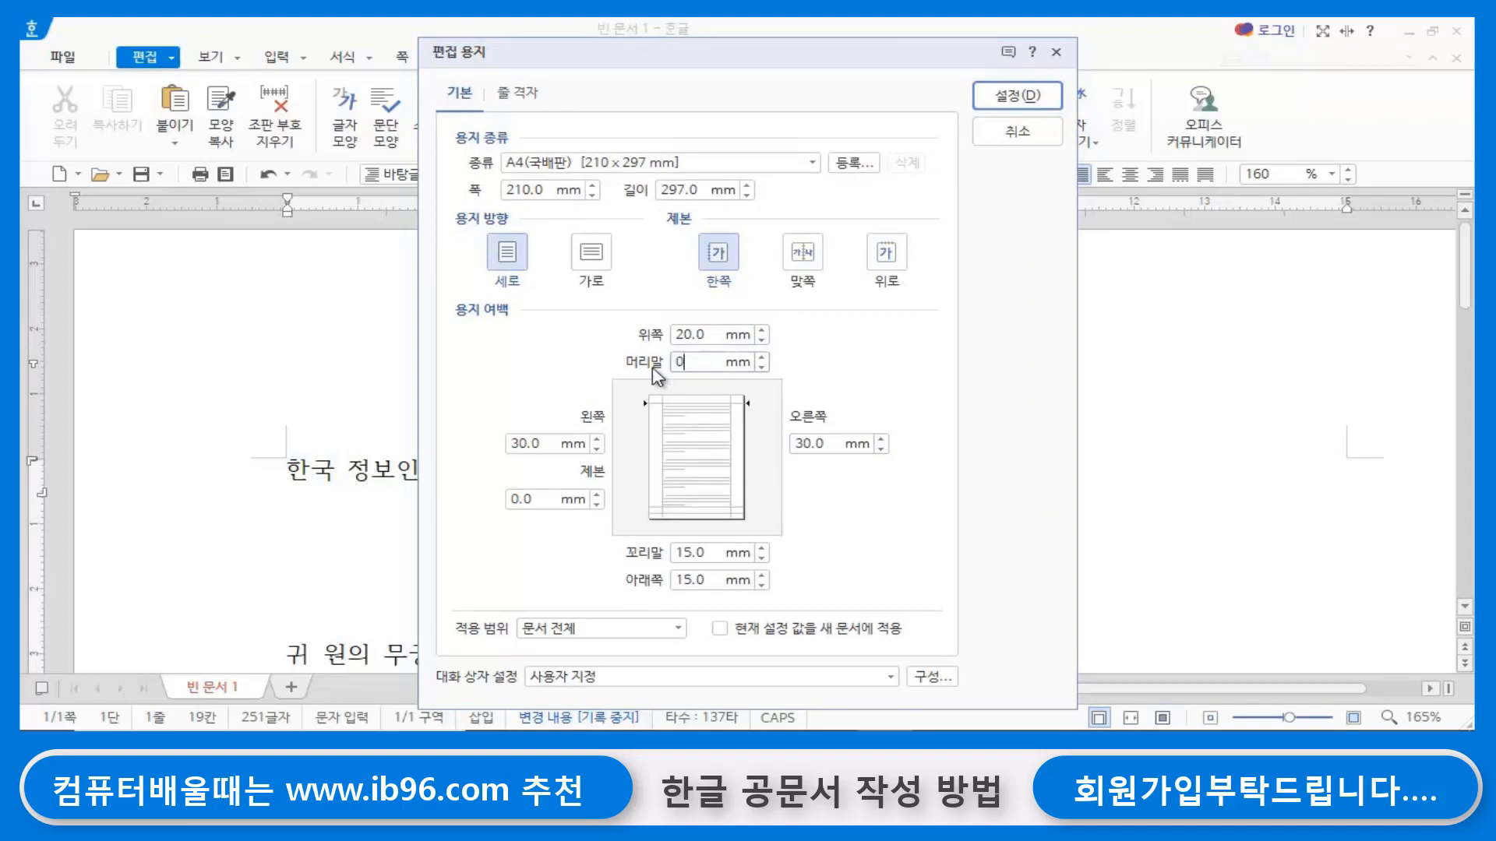
pyautogui.doubleClick(554, 442)
pyautogui.write('20')
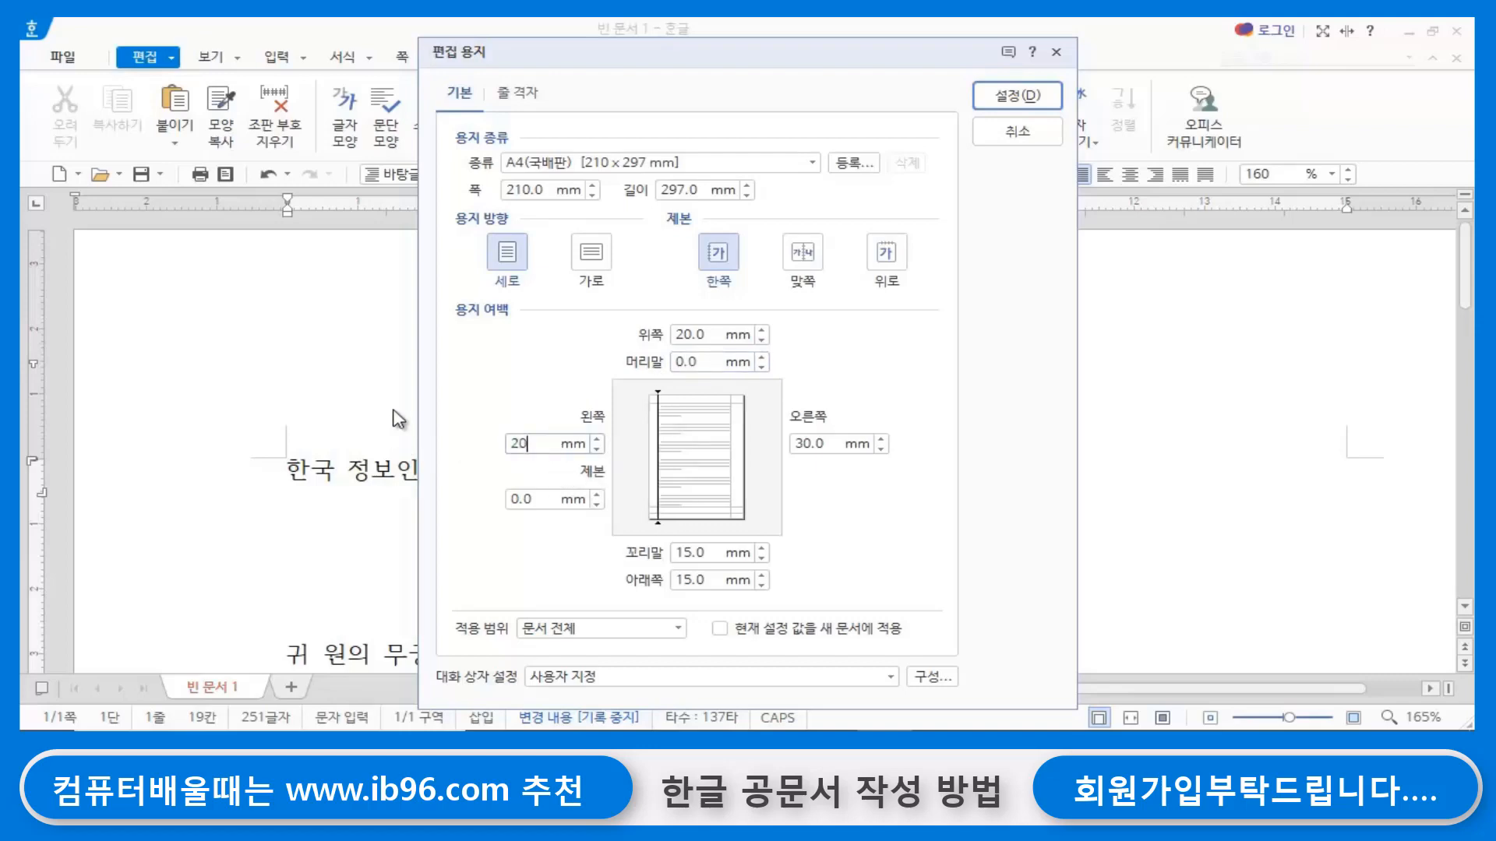
pyautogui.doubleClick(814, 443)
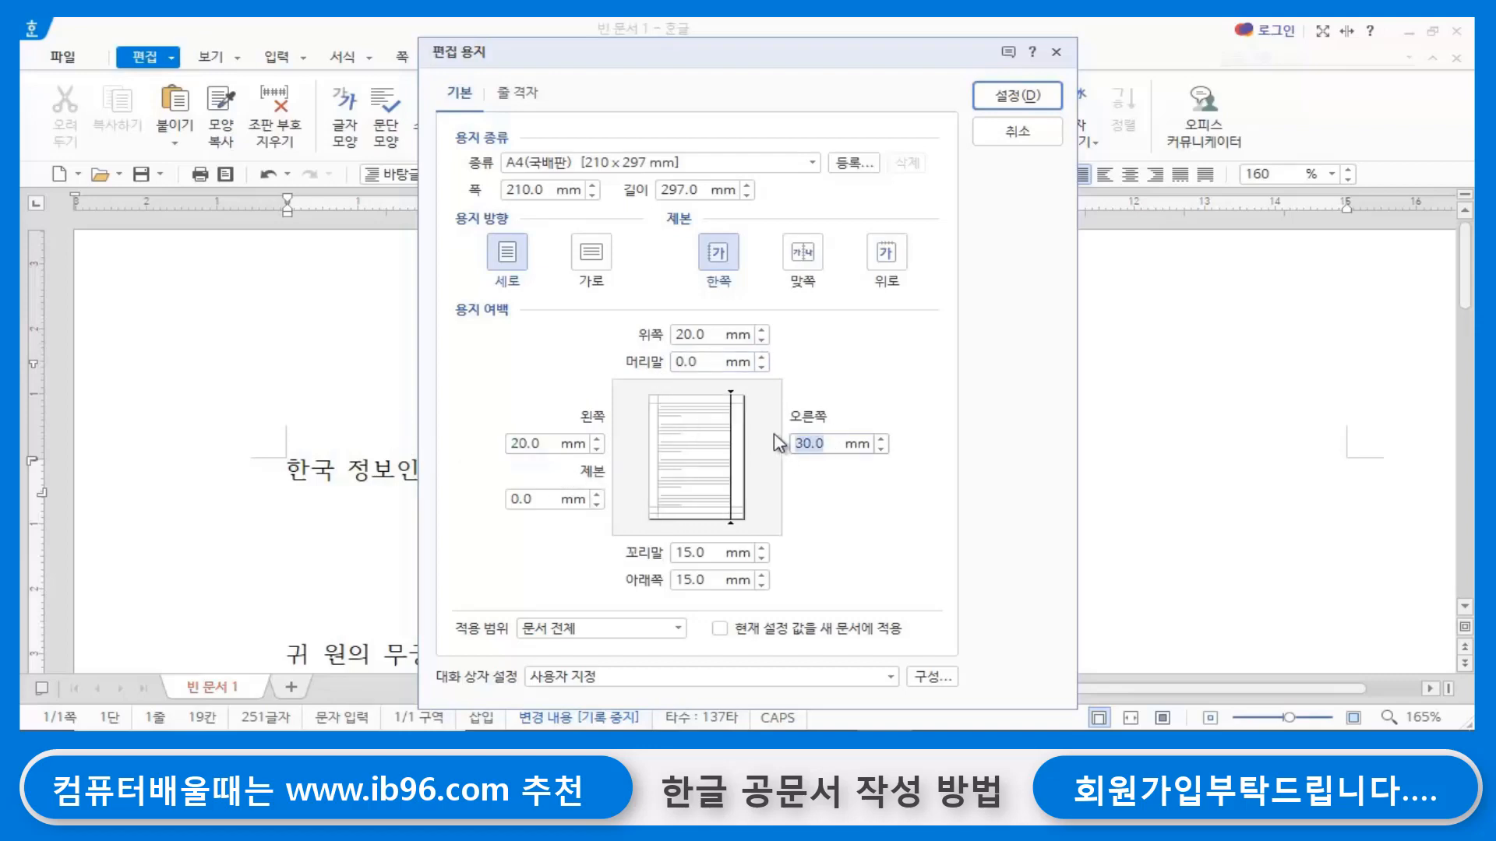
pyautogui.write('20')
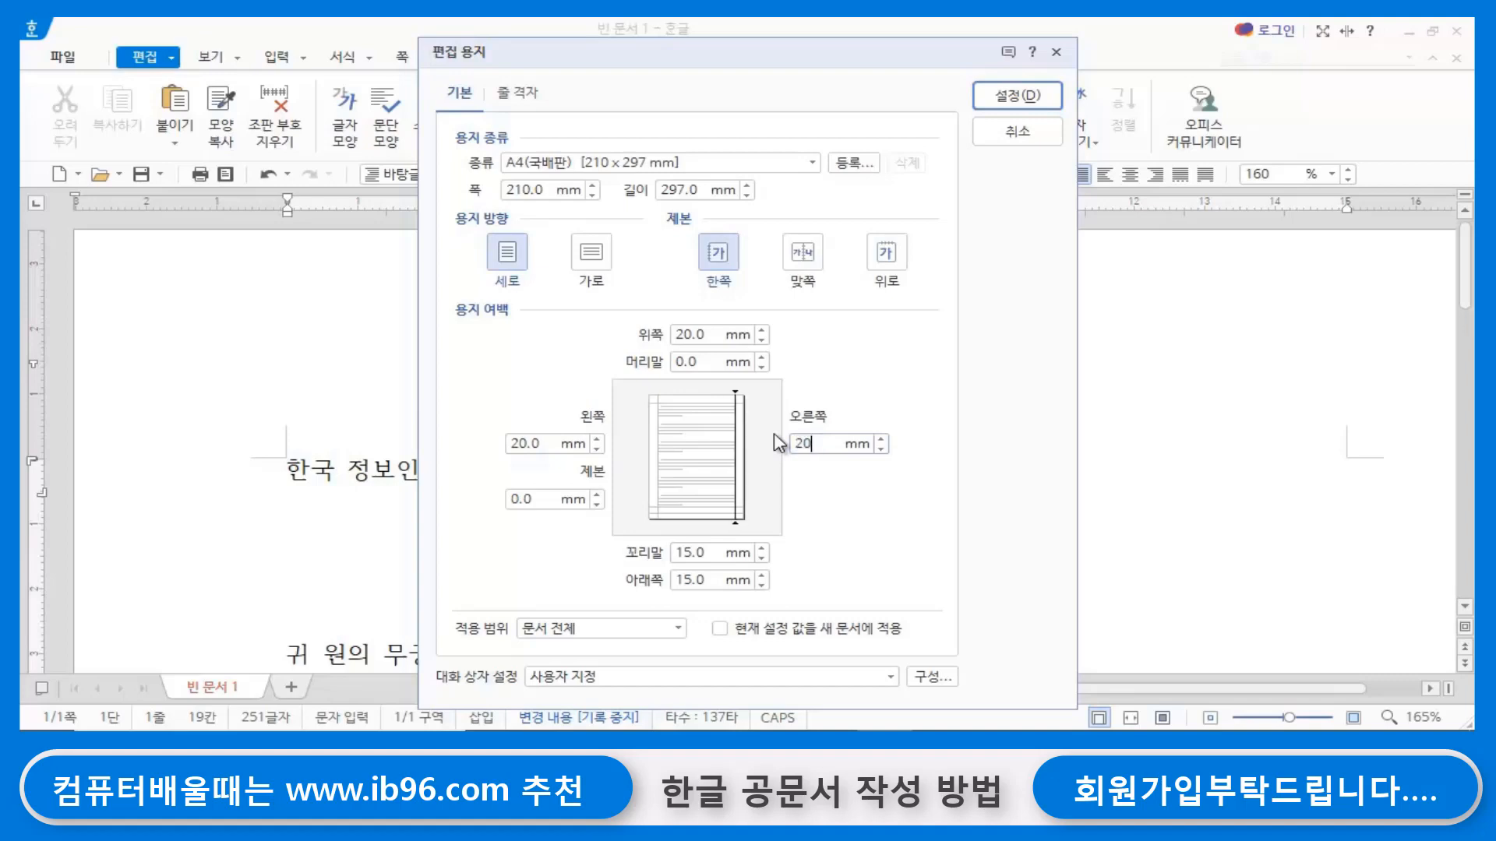
pyautogui.doubleClick(702, 555)
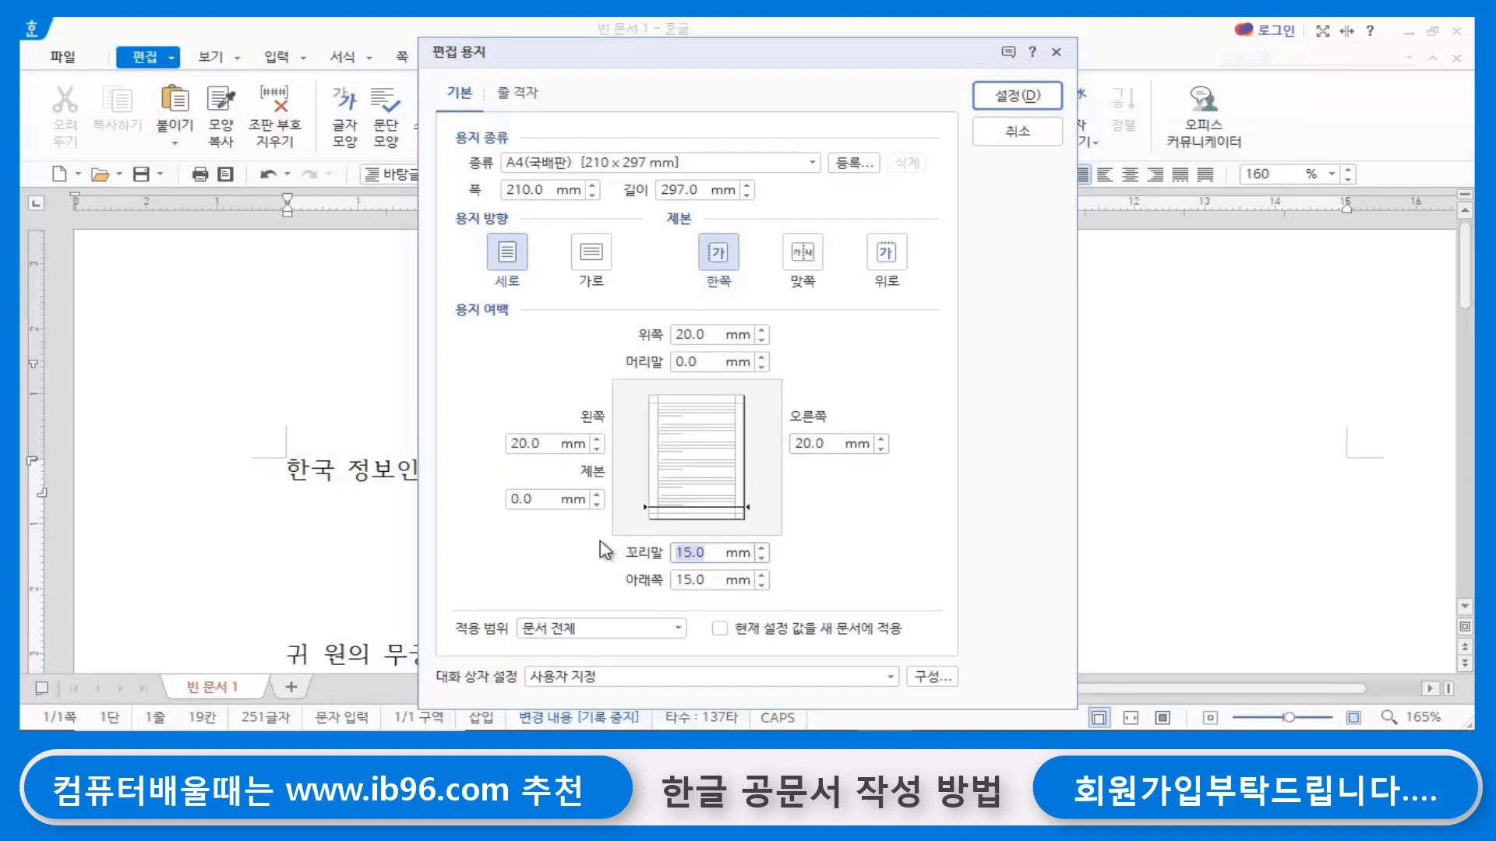
pyautogui.write('0')
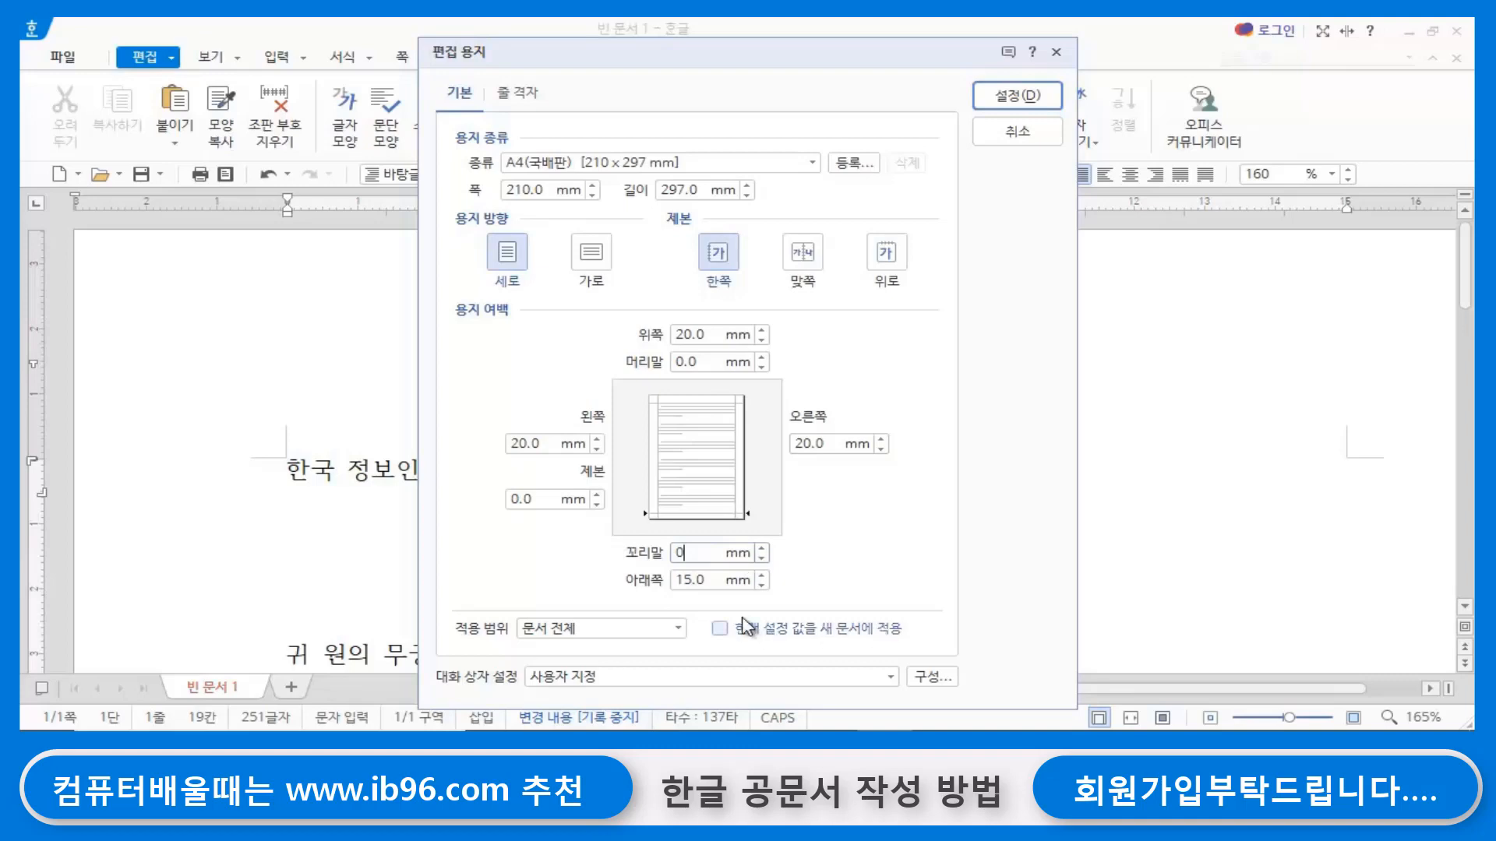
pyautogui.click(713, 580)
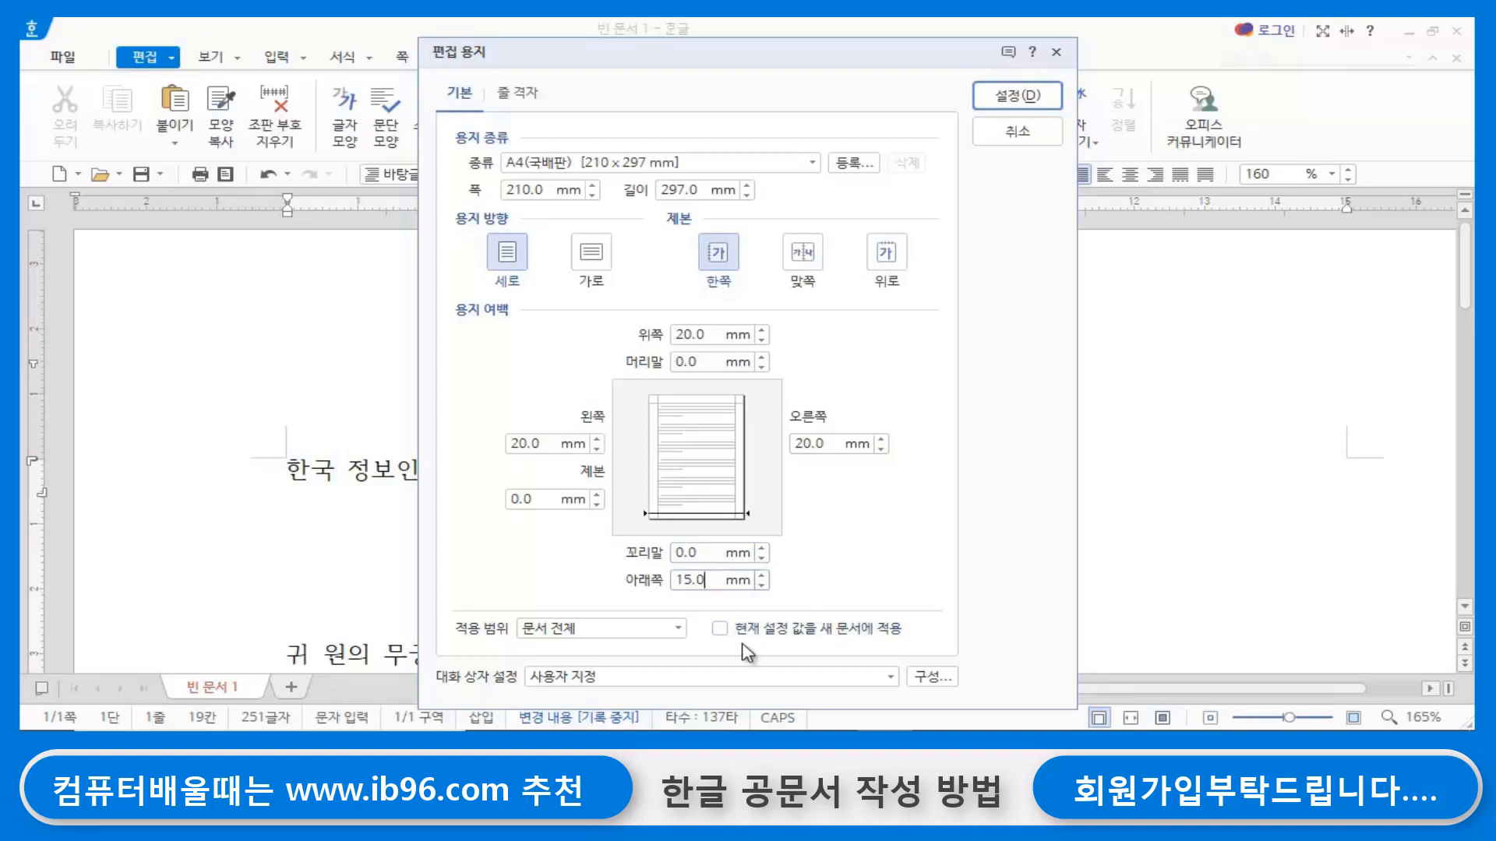
pyautogui.click(1010, 97)
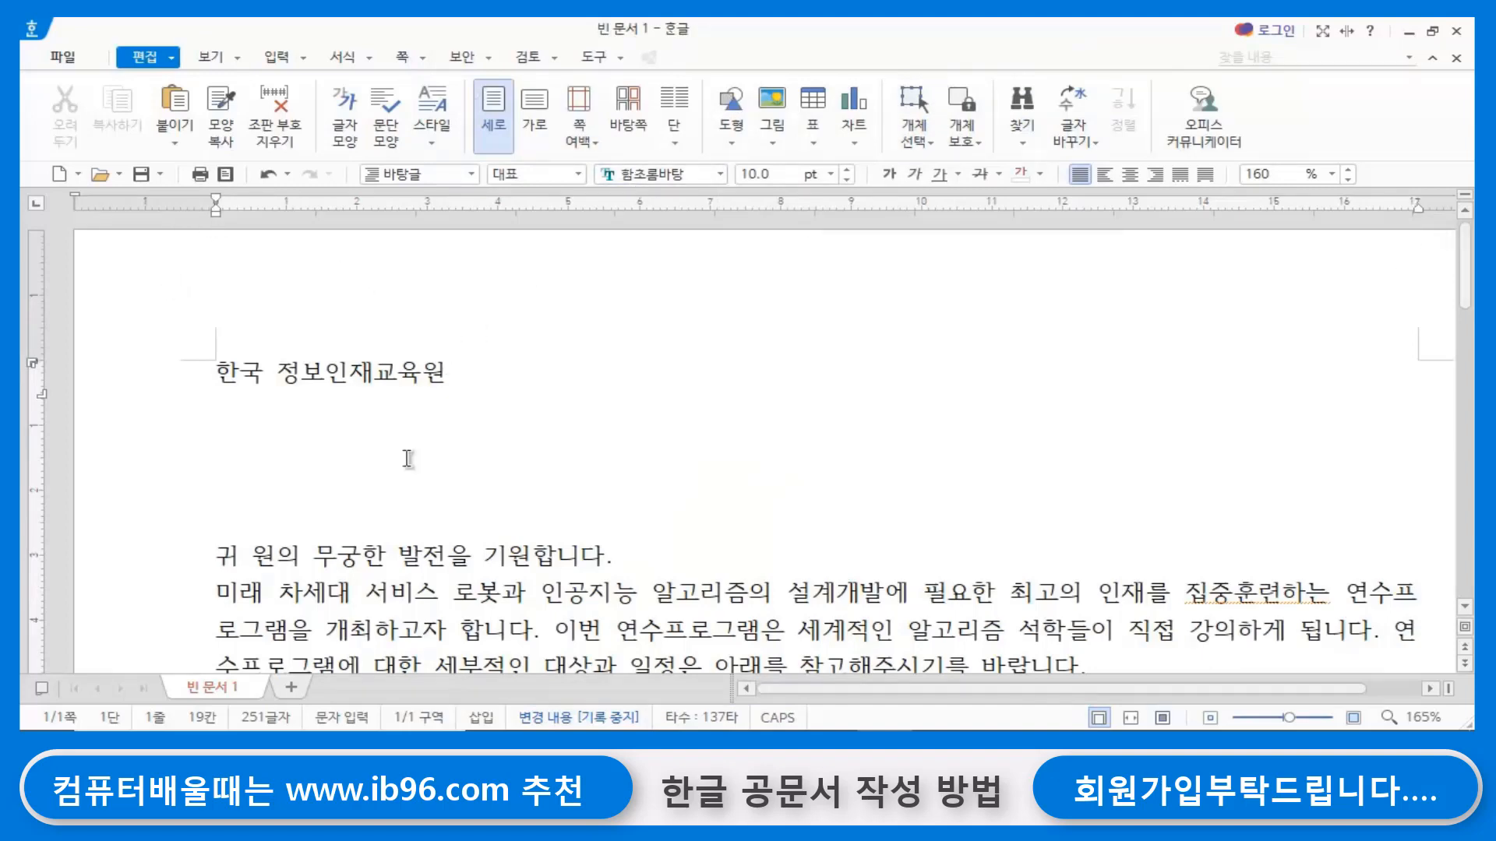
# - Draw a horizontal text box about 164 mm wide and 10 mm high below the 한국 정보인재교육원 line
pyautogui.click(273, 442)
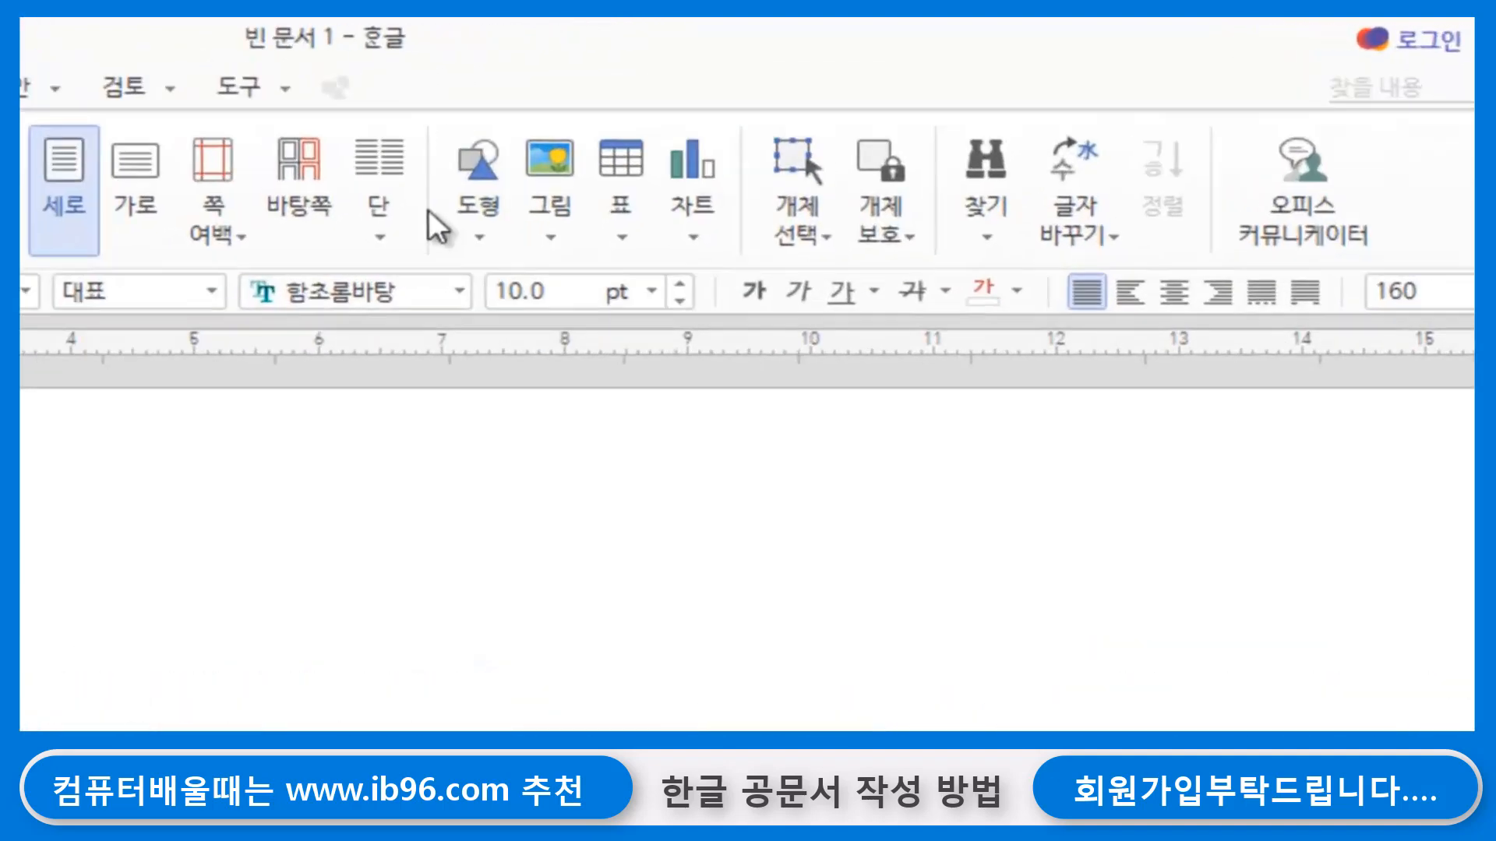
pyautogui.click(464, 239)
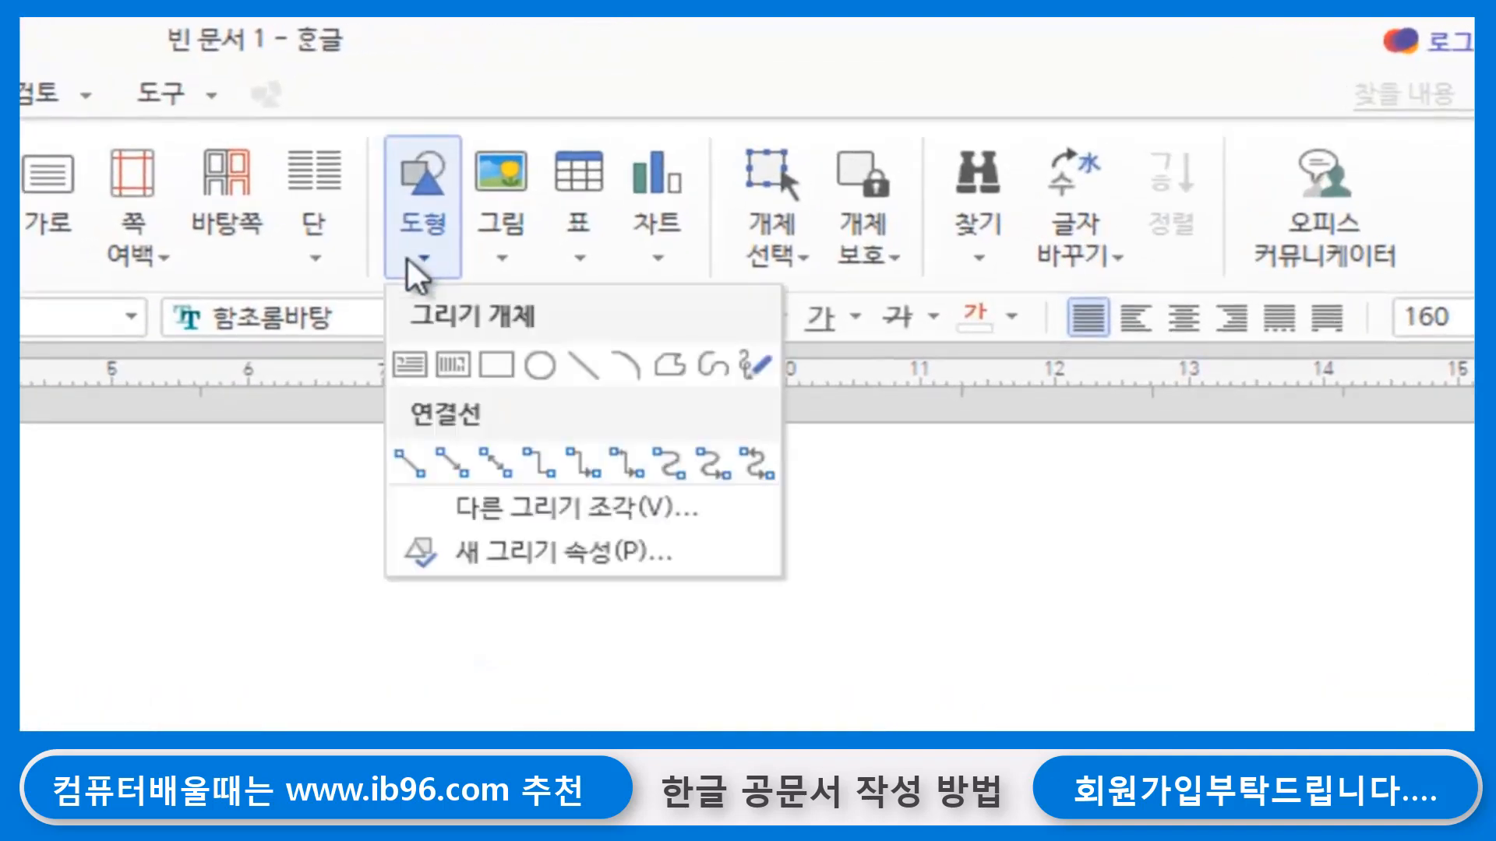
pyautogui.click(413, 368)
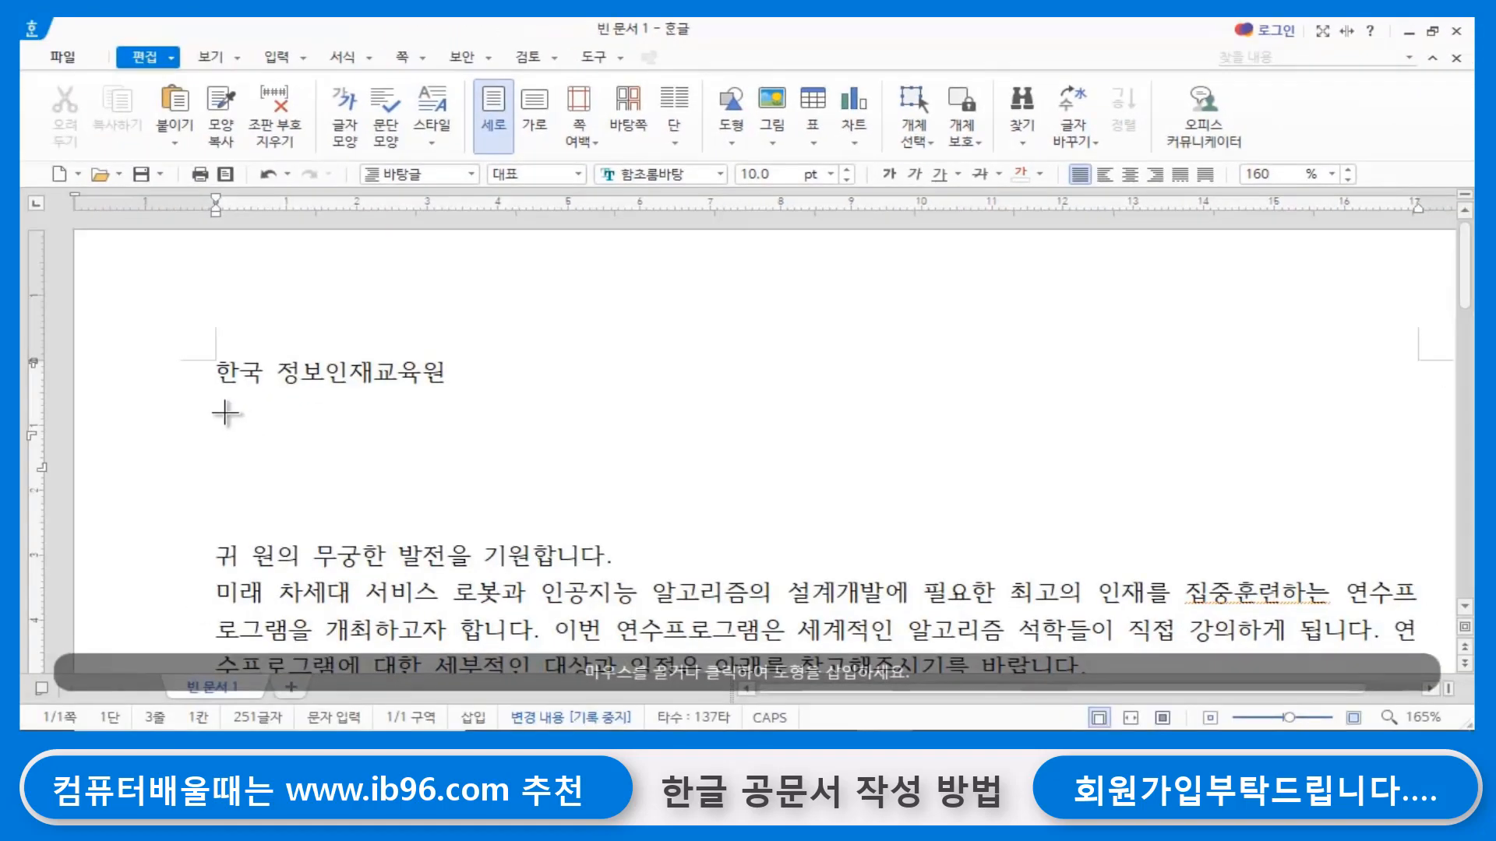
pyautogui.moveTo(225, 413); pyautogui.dragTo(1357, 481)
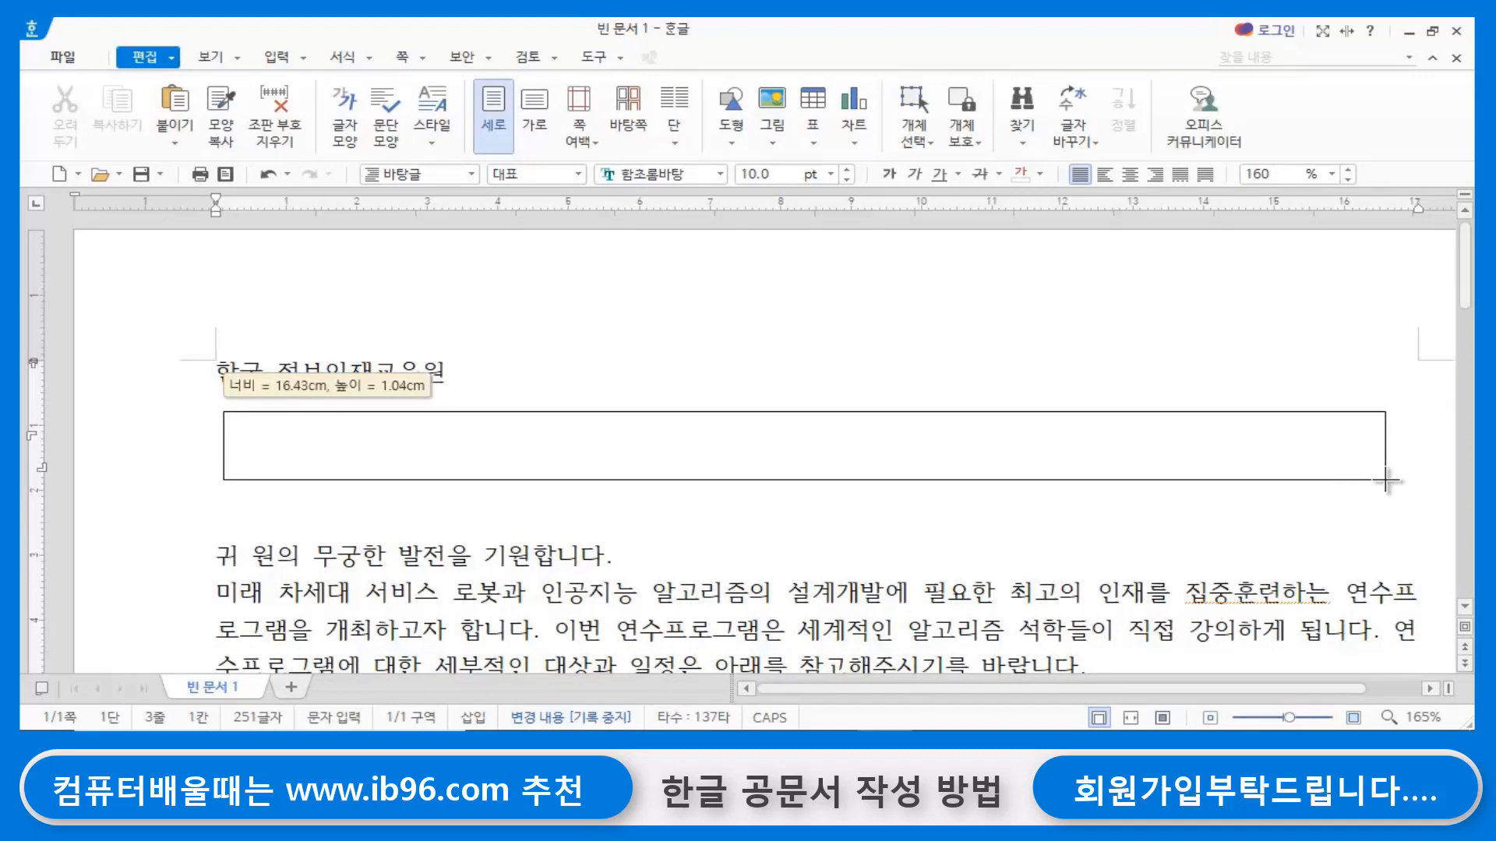
pyautogui.moveTo(1385, 481); pyautogui.dragTo(1383, 479)
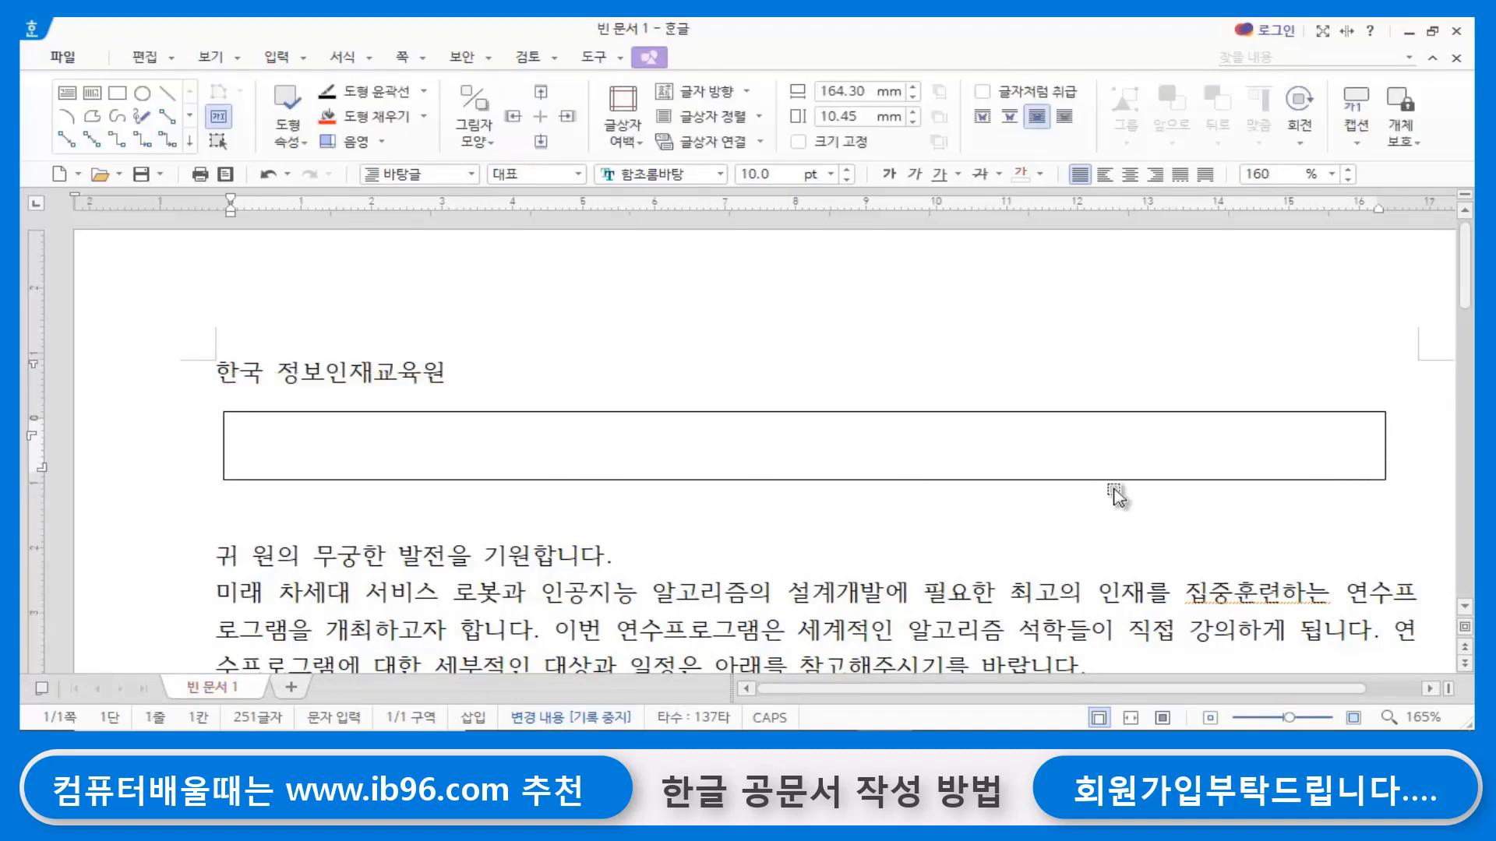
# - Enter the label 주 소 : in the text box, followed by the institute's postal address
pyautogui.write('주 ㅅㅗ 서울')
pyautogui.press('BackSpace')
pyautogui.press('BackSpace')
pyautogui.press('BackSpace')
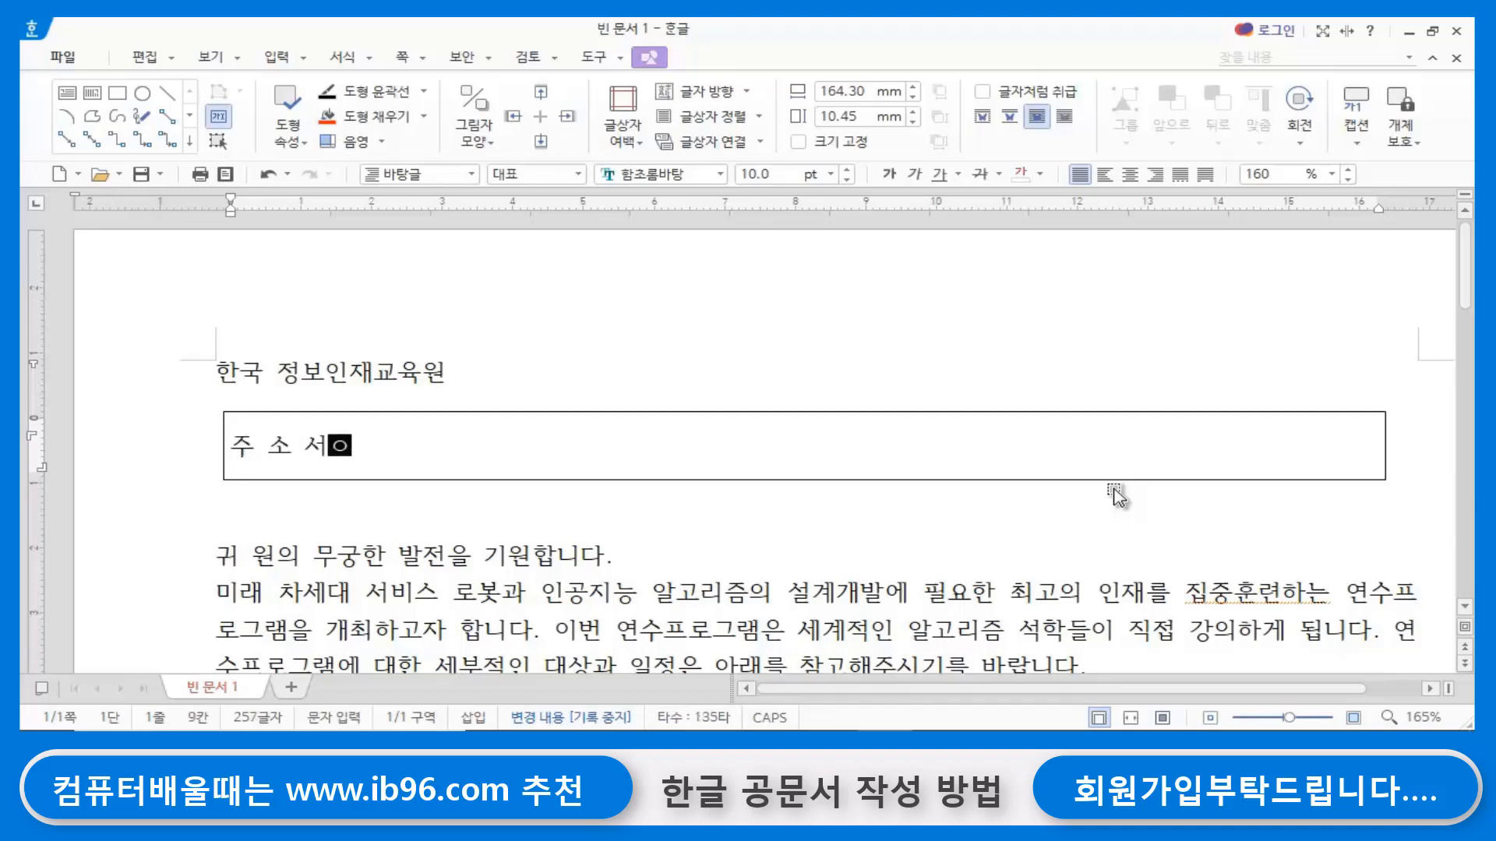
pyautogui.write(':')
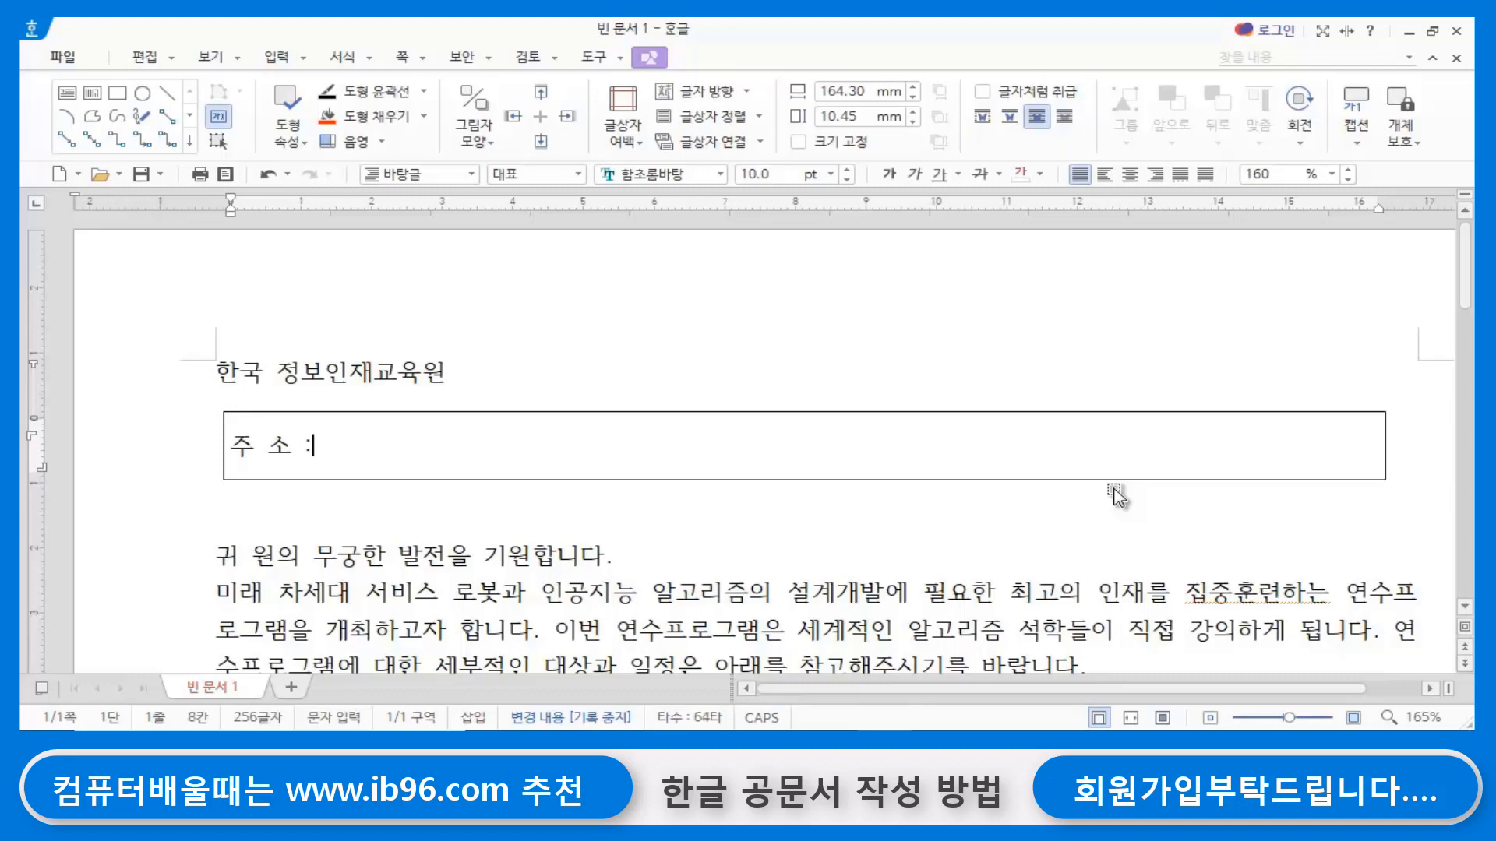
pyautogui.write(' 서울 서족')
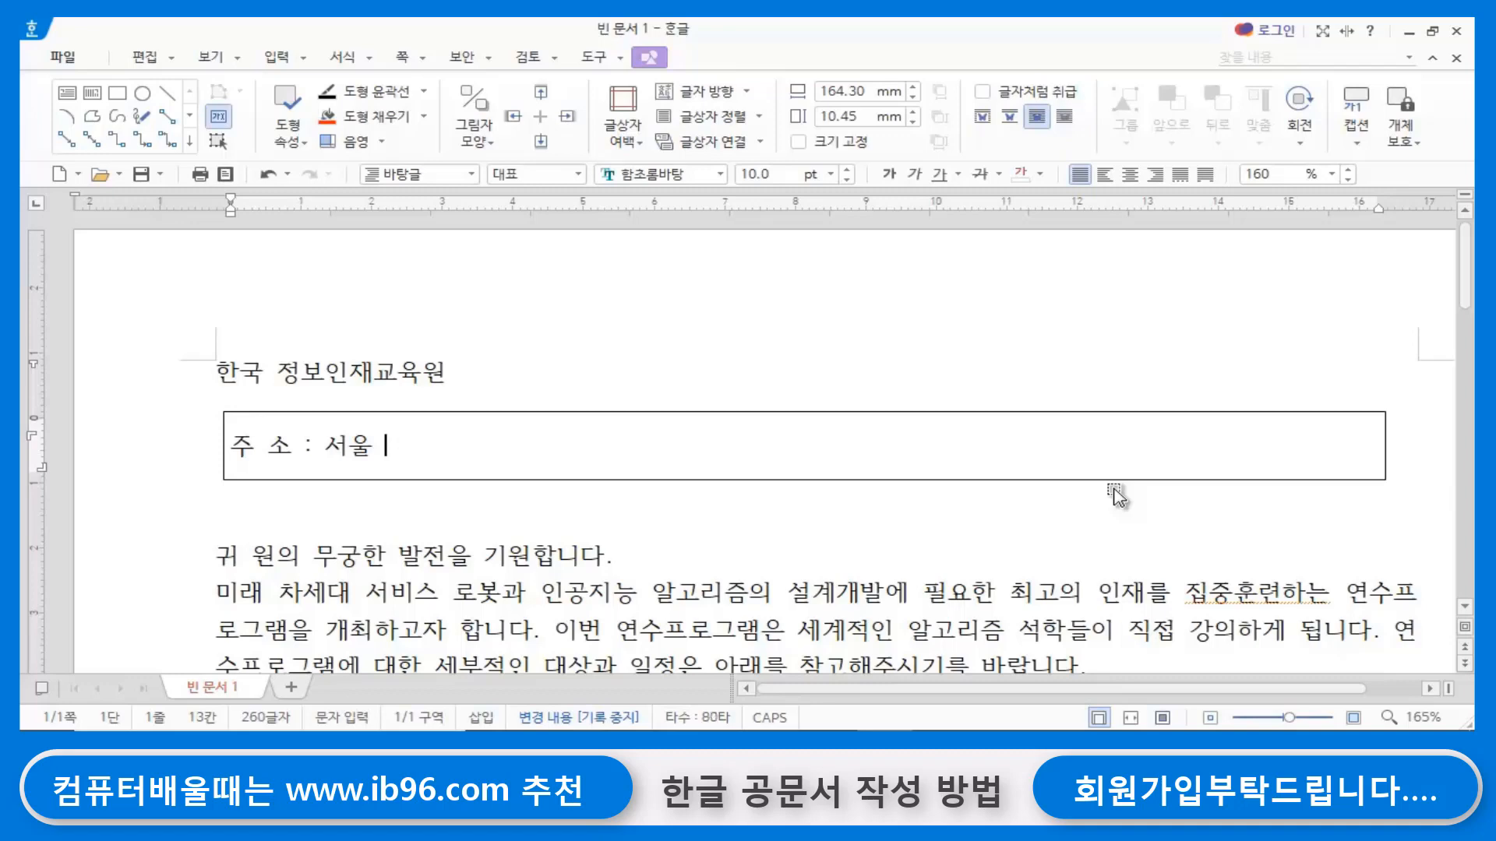
pyautogui.write('구')
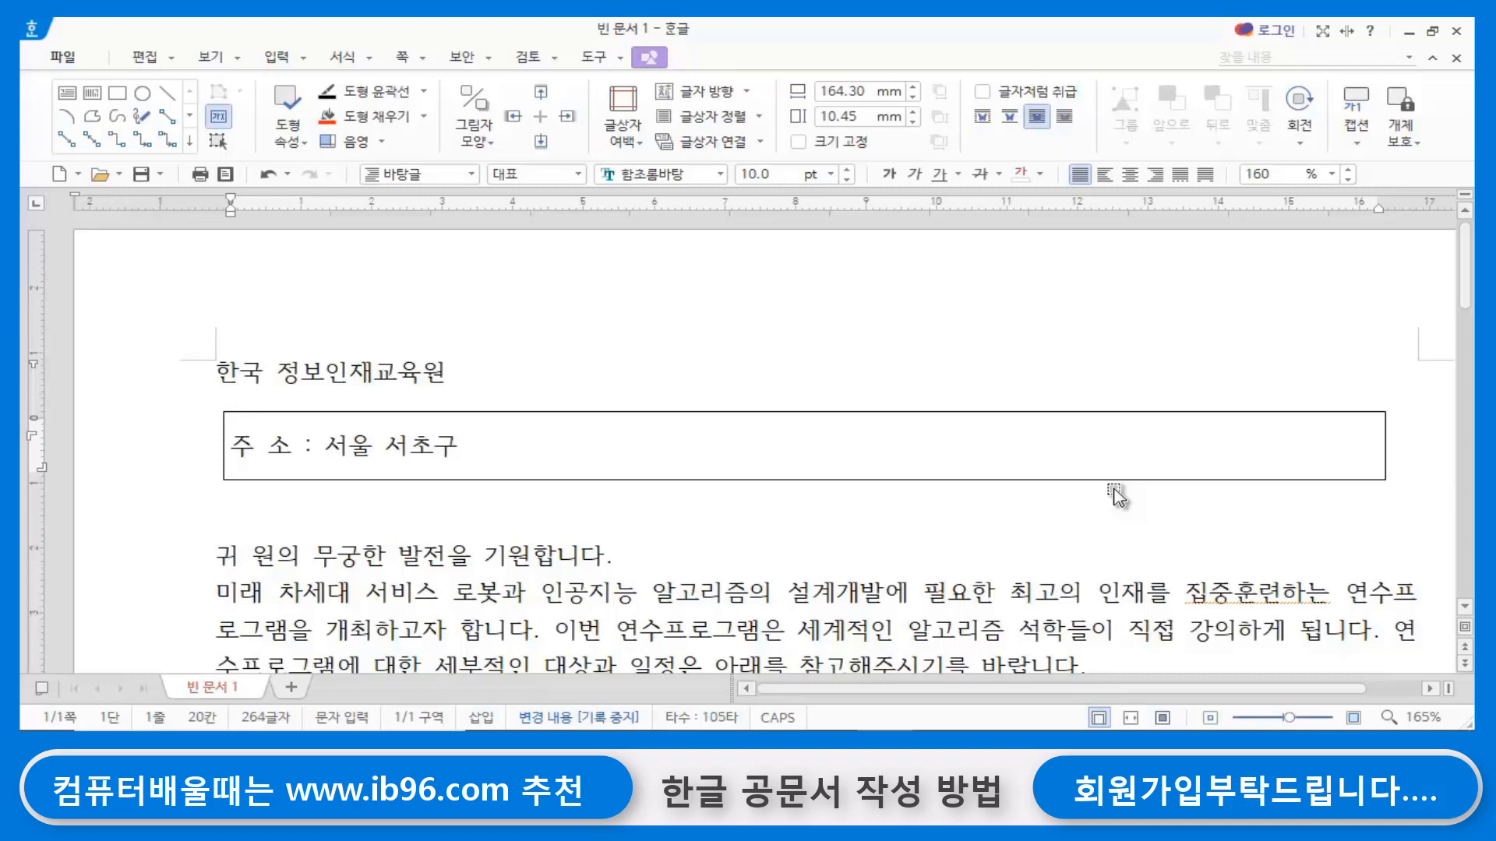
pyautogui.write(' 서초대로 ')
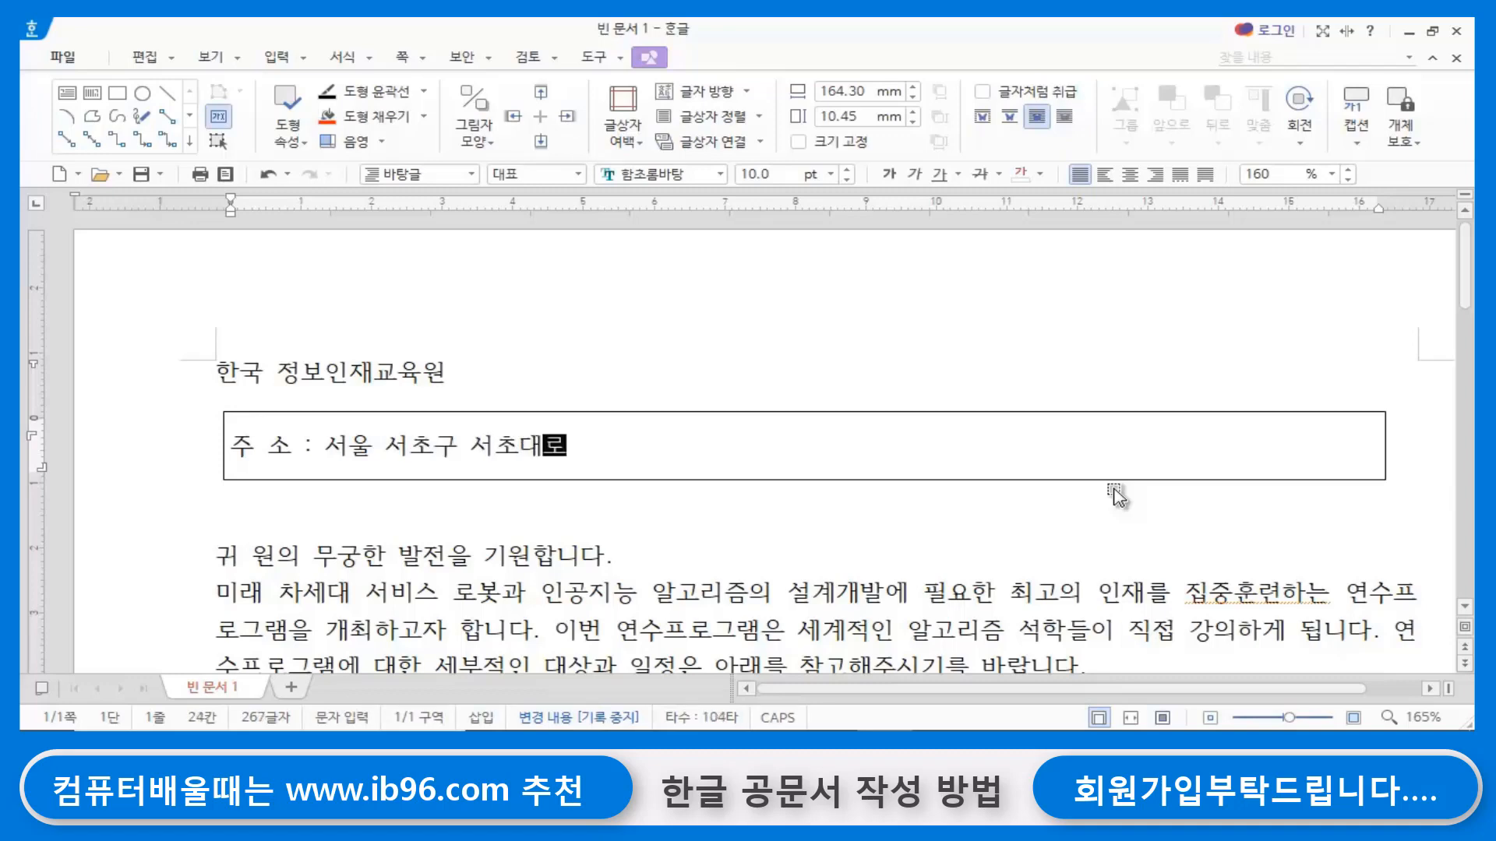
pyautogui.write('00')
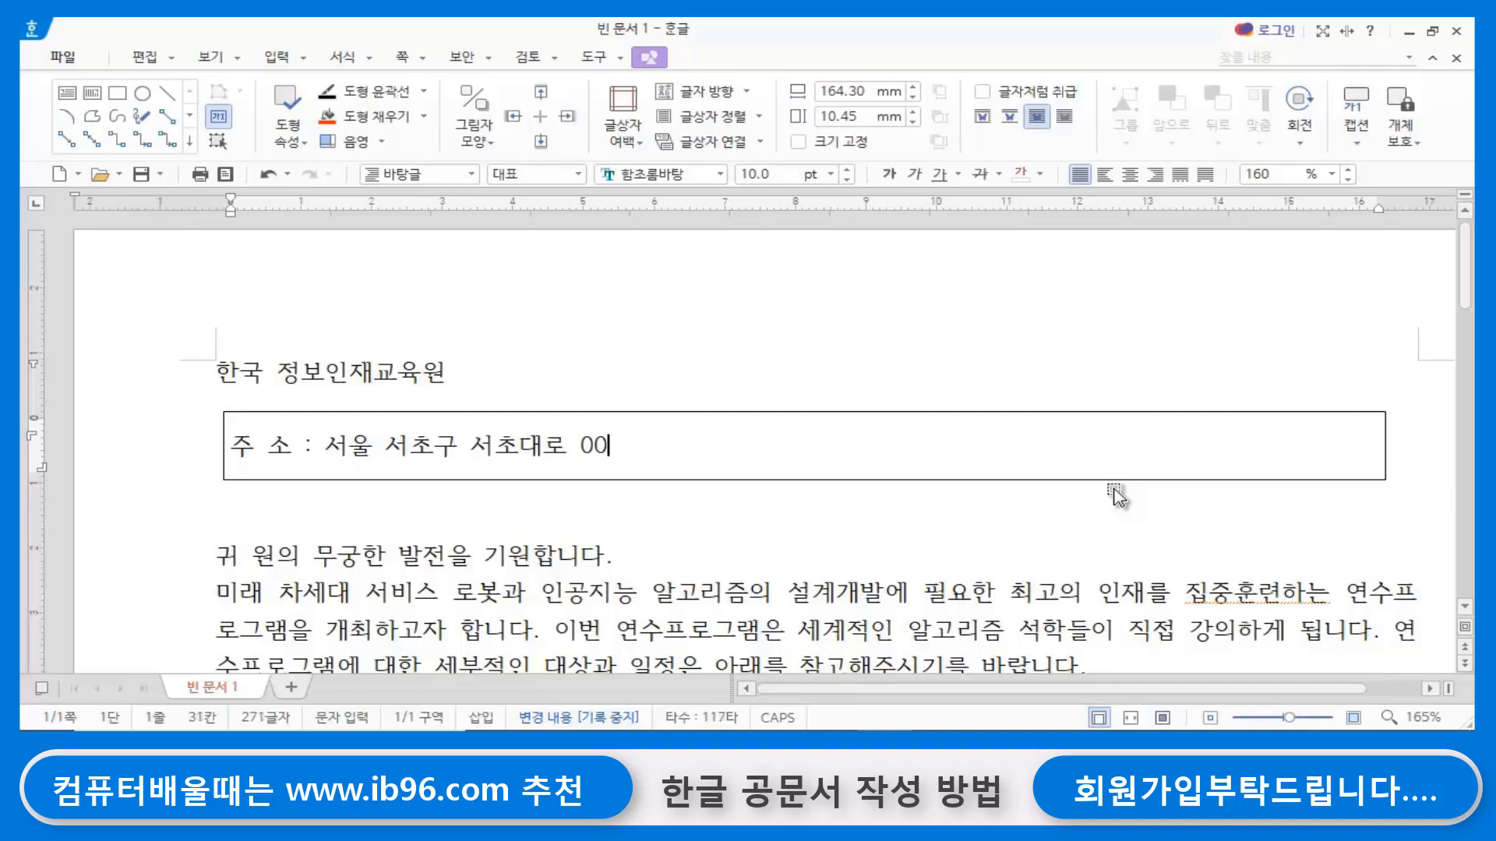
pyautogui.write('   전화')
# - Add the label 전 화 : after the address with a few spaces between, followed by the institute's phone number
pyautogui.press('BackSpace')
pyautogui.write('화 :')
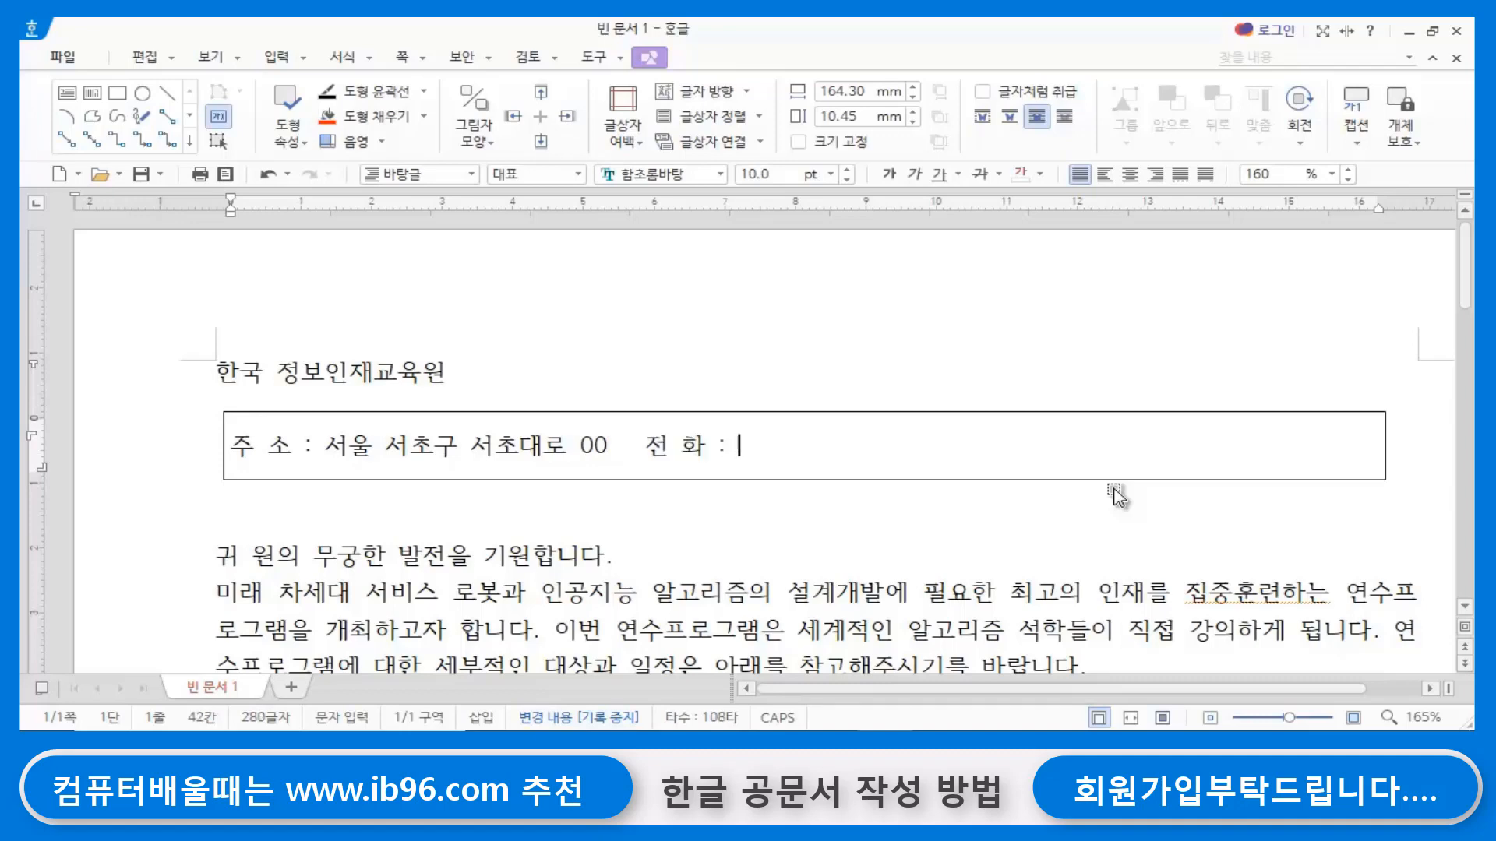
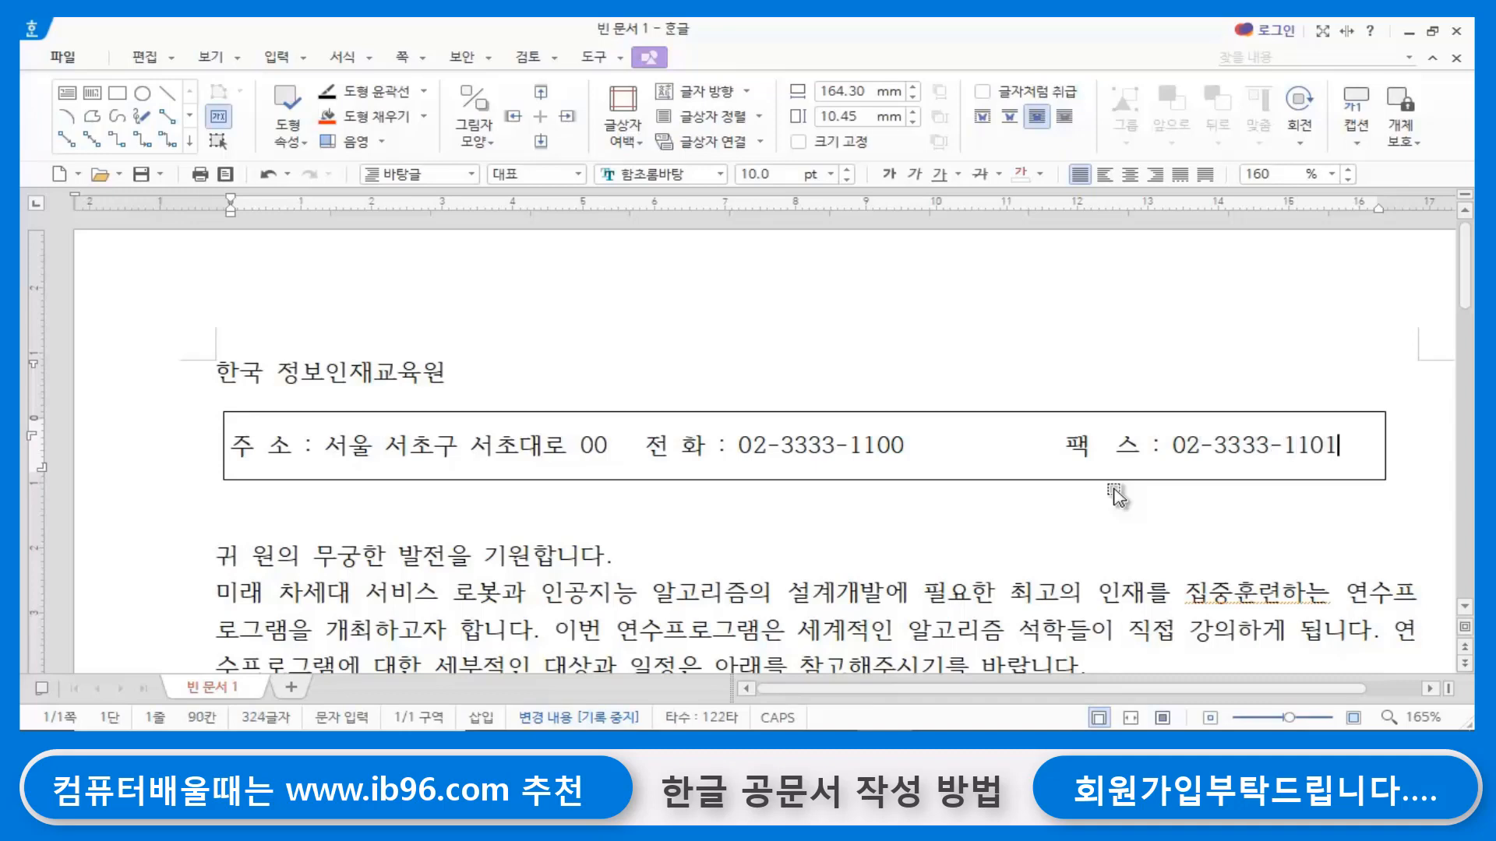
# - Start a second line in the text box and enter 소 속 : 인재영입팀
pyautogui.press('Return')
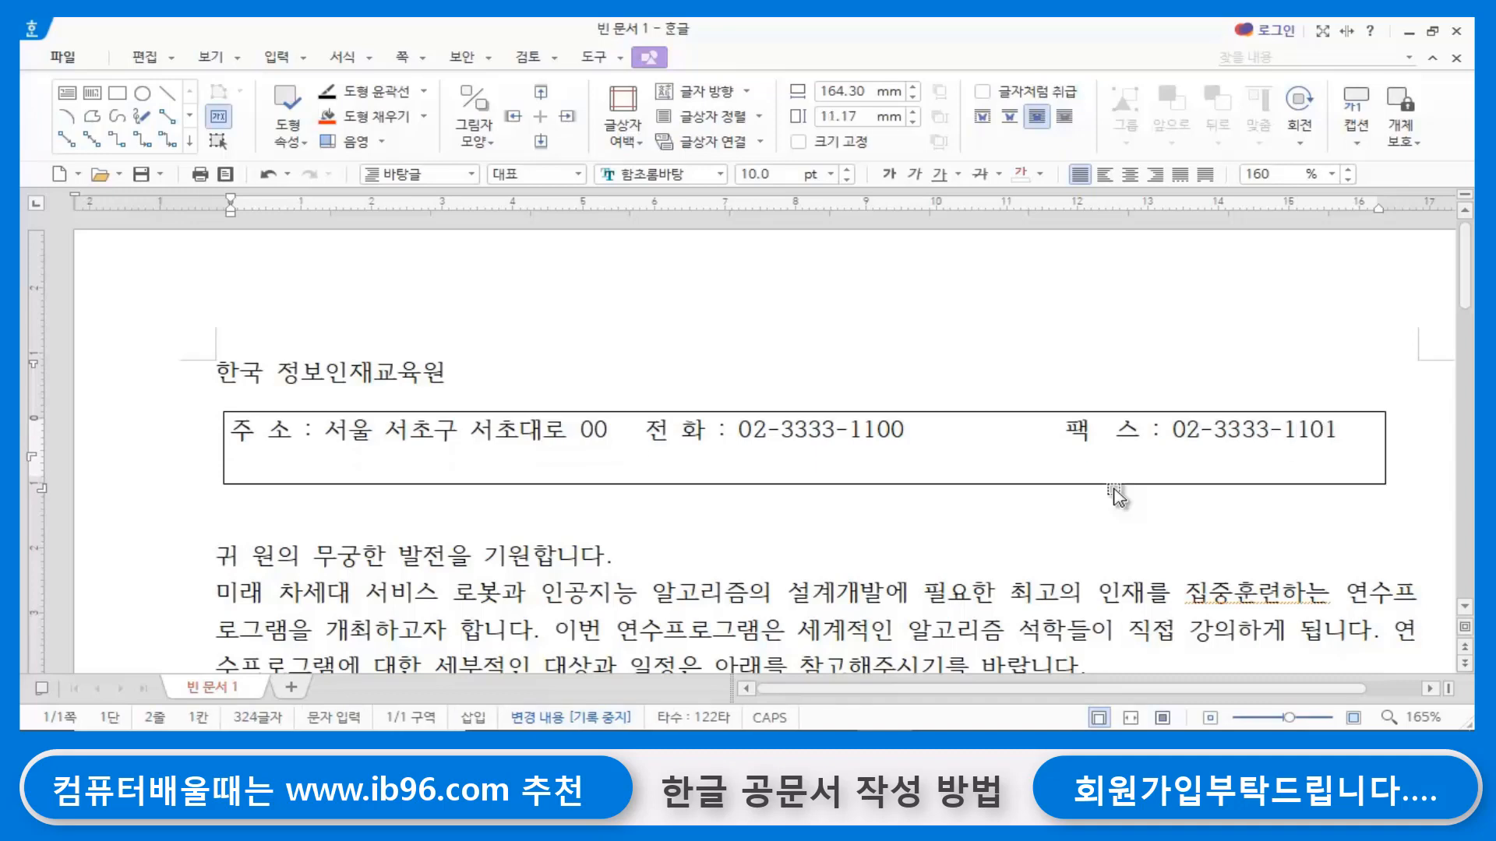
pyautogui.write('소')
pyautogui.write(' 속')
pyautogui.write(': ')
pyautogui.write('인재영이')
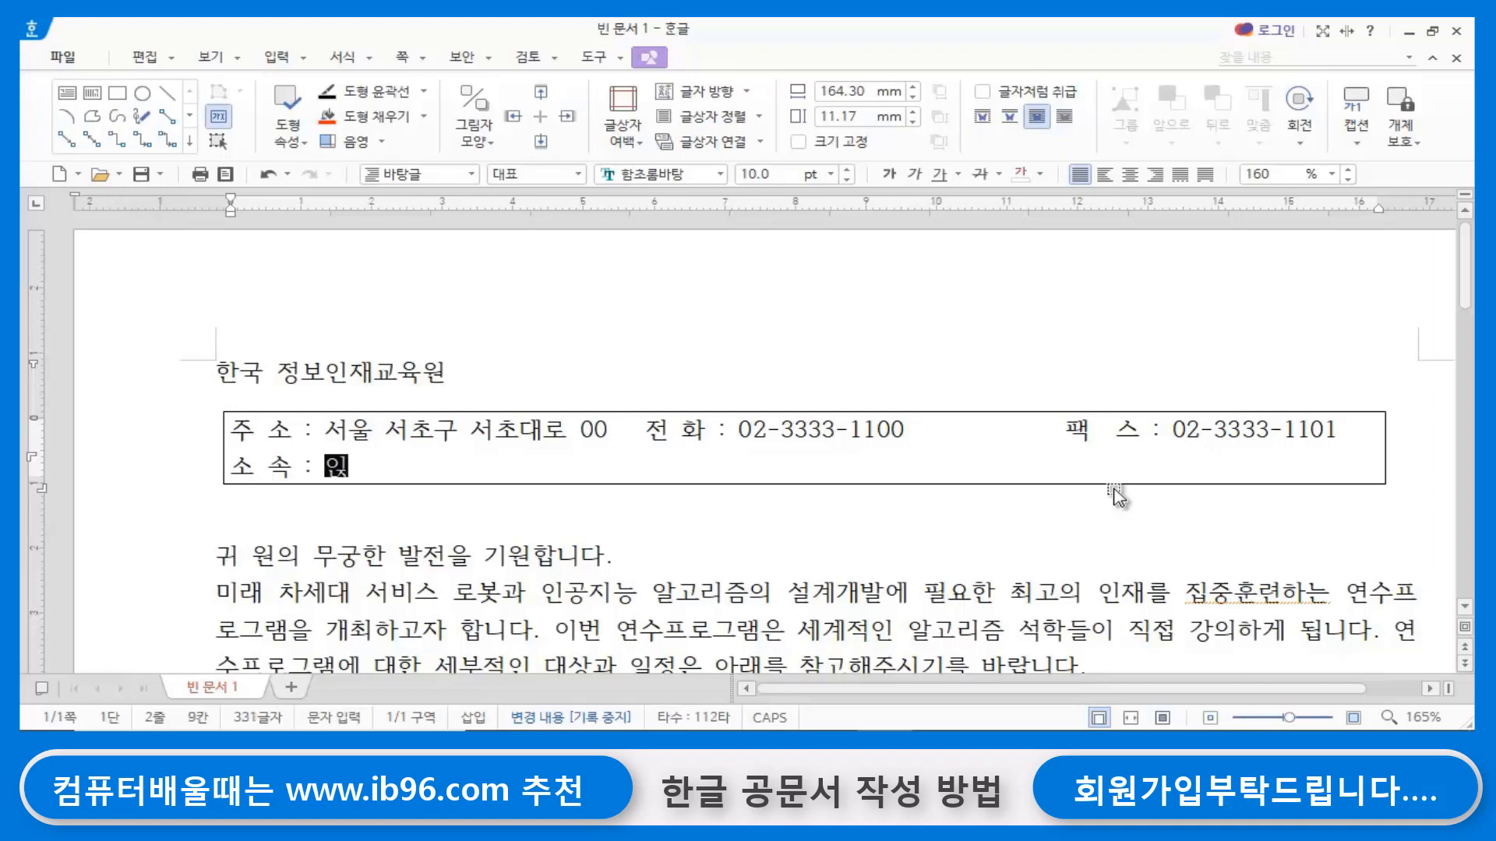
pyautogui.write('입팀')
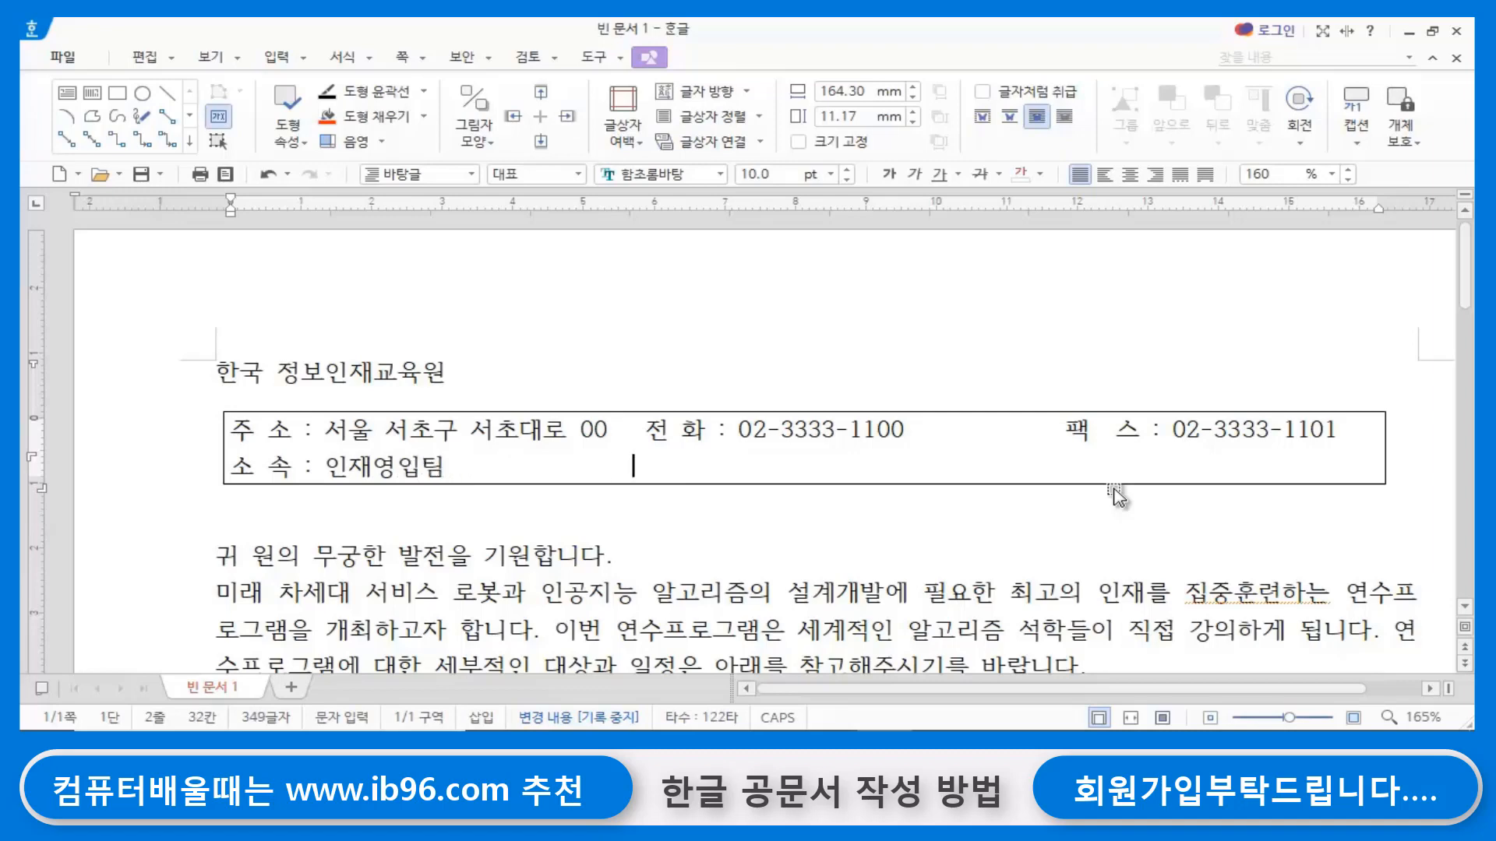
pyautogui.write('                E-MAI')
# - Add the label E-mail : after 인재영입팀, spaced so that it lines up under 전 화
pyautogui.press('BackSpace')
pyautogui.press('BackSpace')
pyautogui.press('BackSpace')
pyautogui.press('capslock')
pyautogui.write('mail')
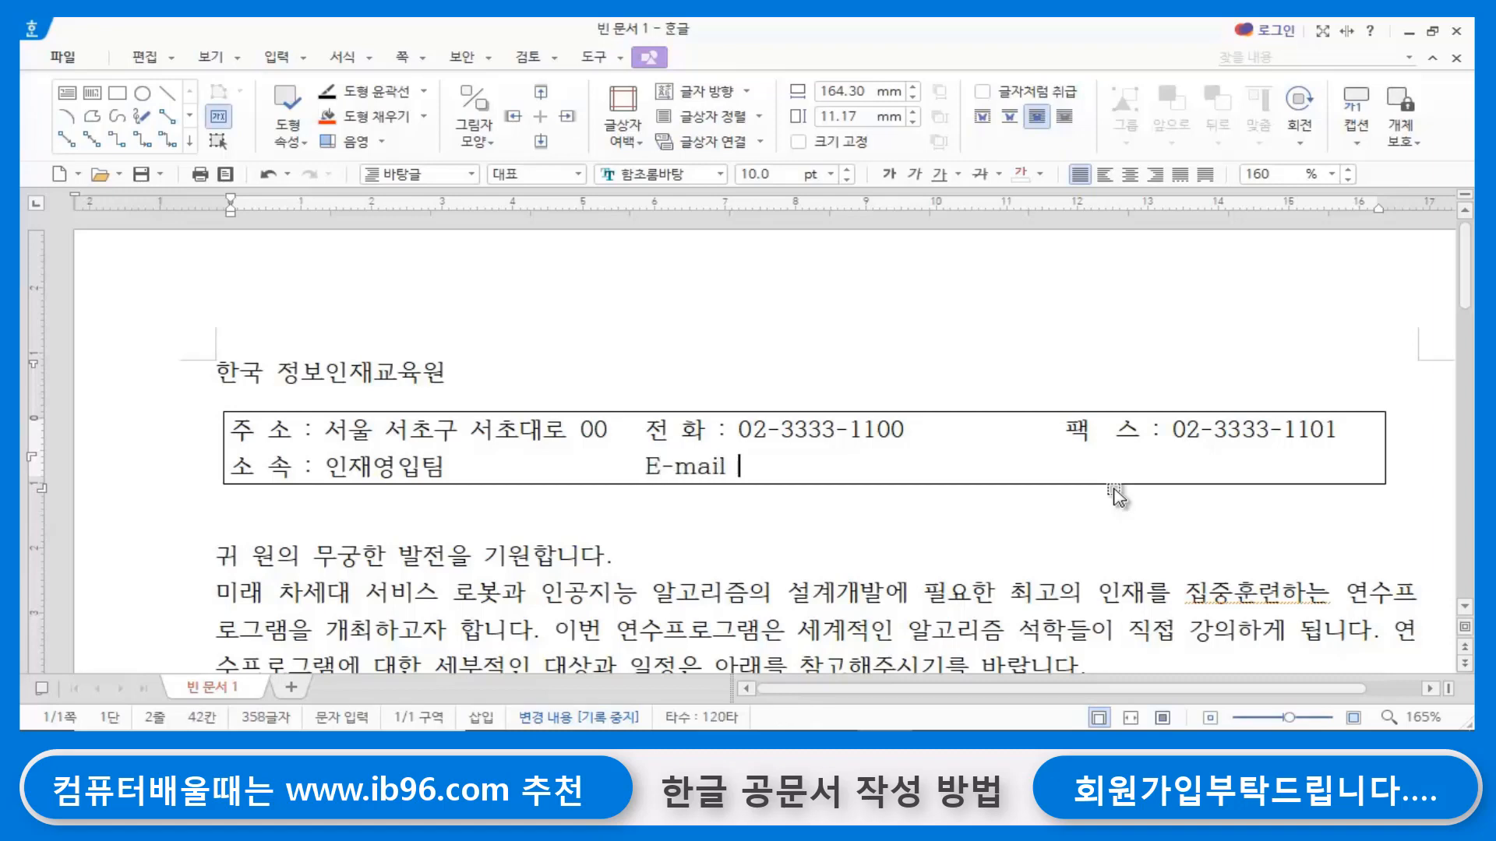
pyautogui.write(' L:')
pyautogui.press('BackSpace')
pyautogui.press('BackSpace')
pyautogui.press('BackSpace')
pyautogui.write(': ')
pyautogui.write('ㅁ')
# - Fill in the institute's e-mail address after the E-mail label
pyautogui.press('BackSpace')
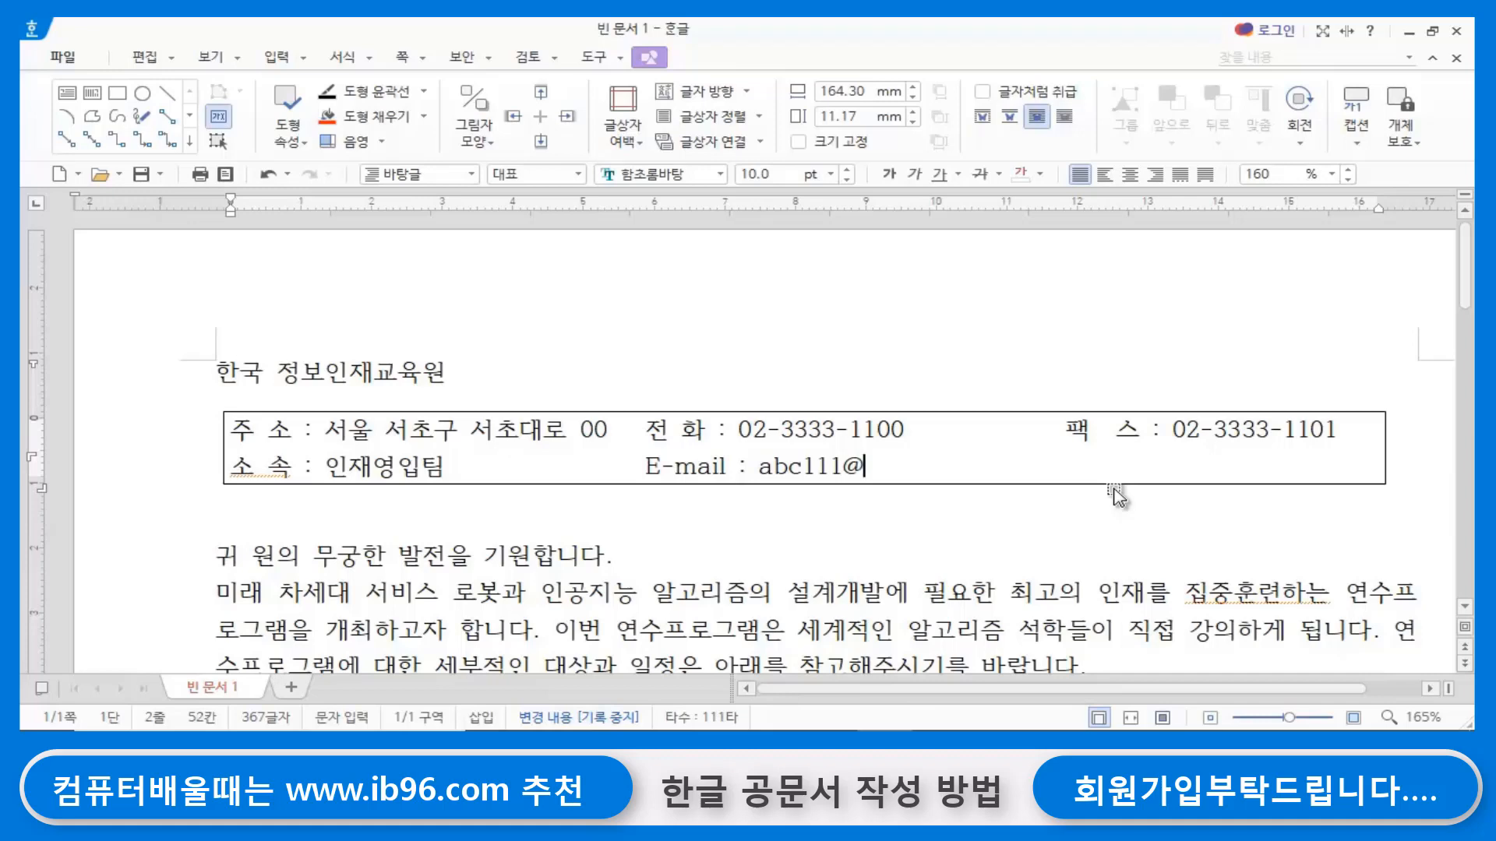
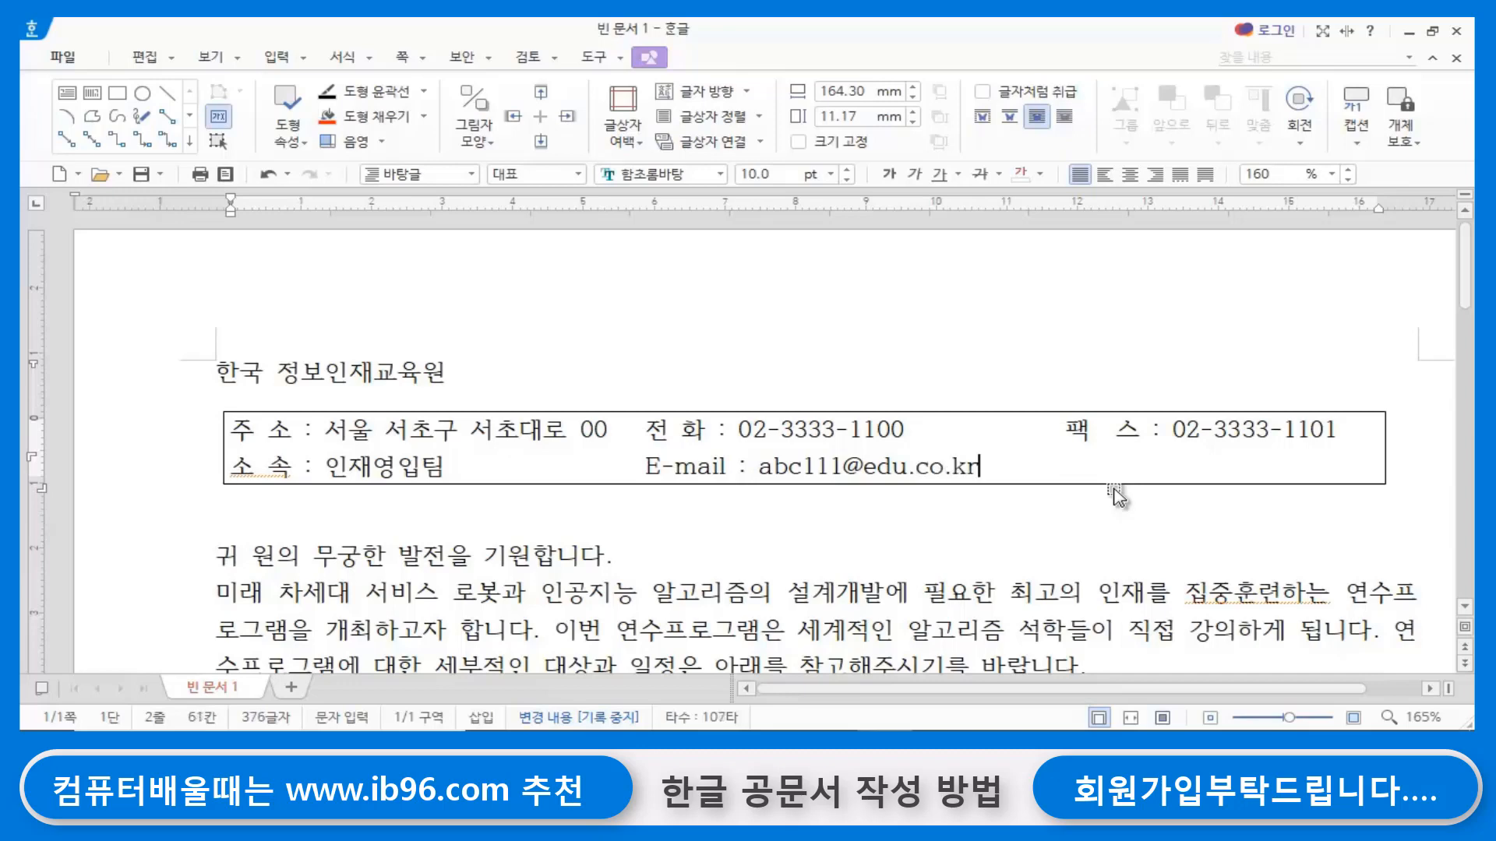
# - Insert one more blank line between the text box and the sentence 귀 원의 무궁한 발전을 기원합니다
pyautogui.click(358, 520)
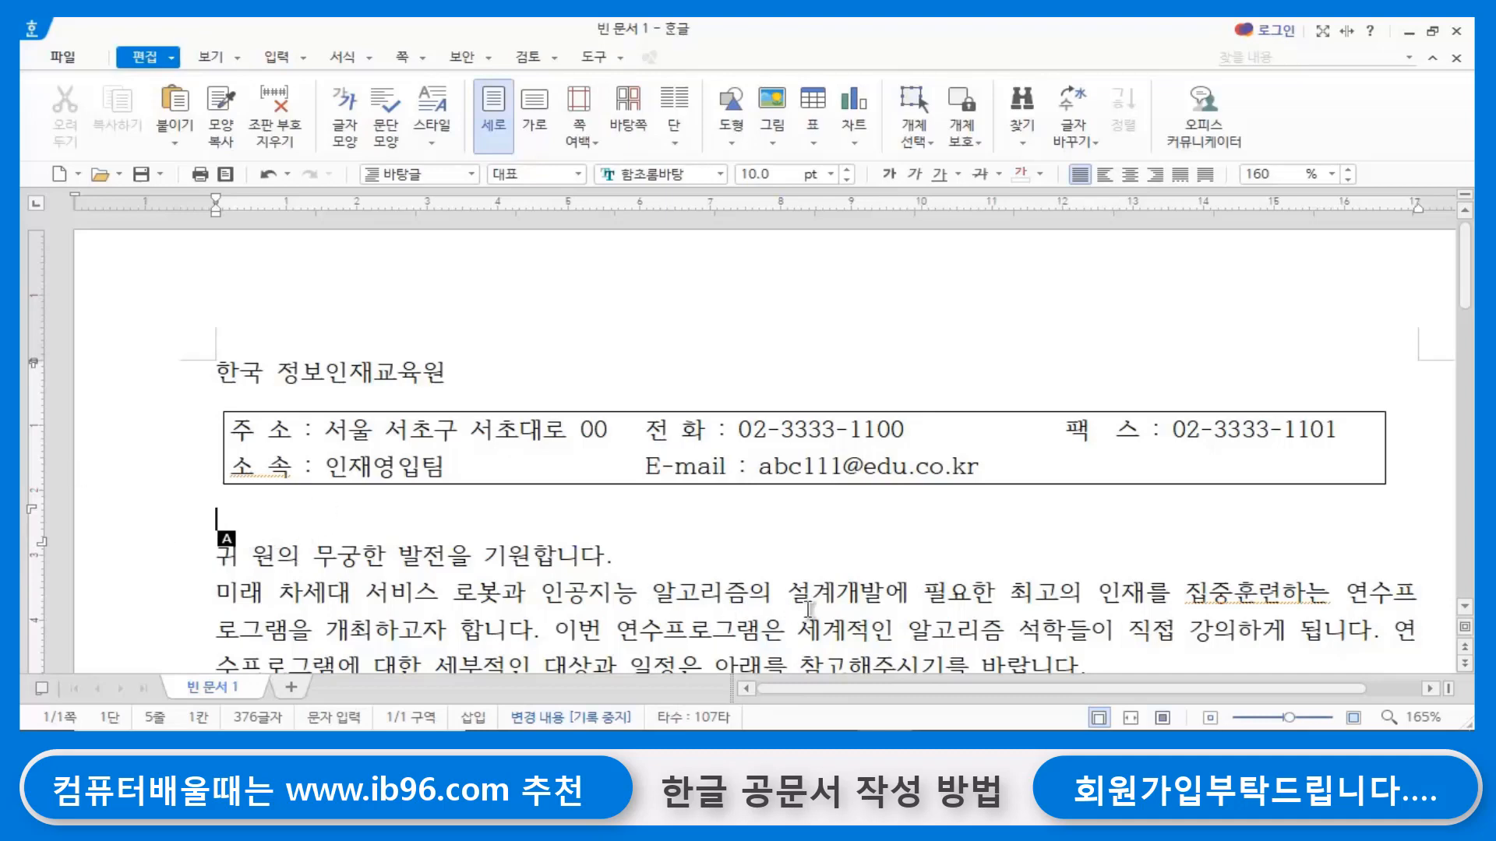
pyautogui.press('Return')
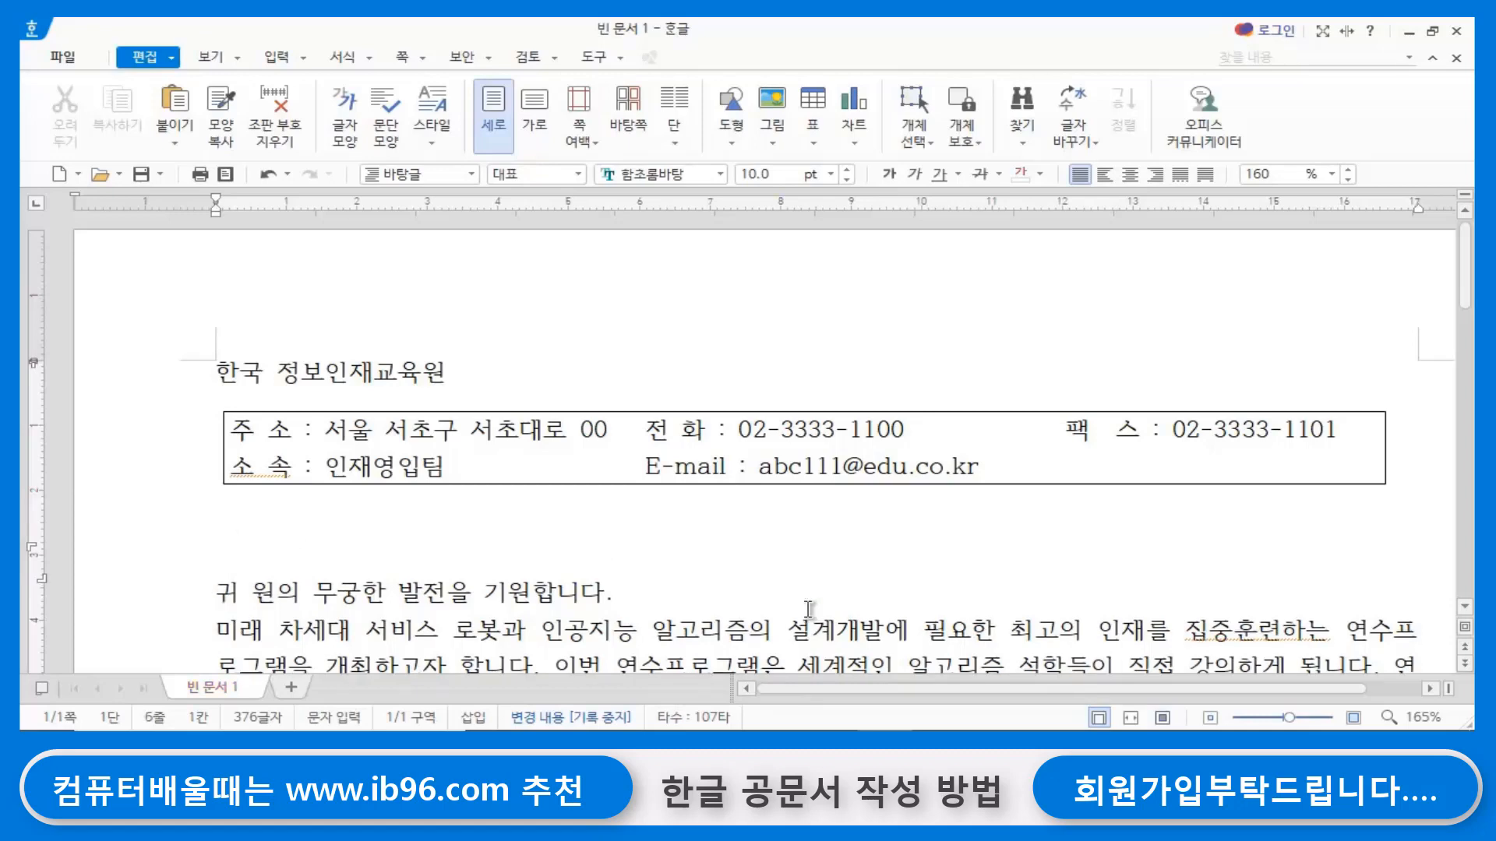
# - Insert several more blank lines between the contact text box and the sentence 귀 원의 무궁한 발전을 기원합니다
pyautogui.press('Up')
pyautogui.press('Return')
pyautogui.press('Return')
pyautogui.press('Return')
pyautogui.press('Return')
pyautogui.press('Return')
pyautogui.press('Return')
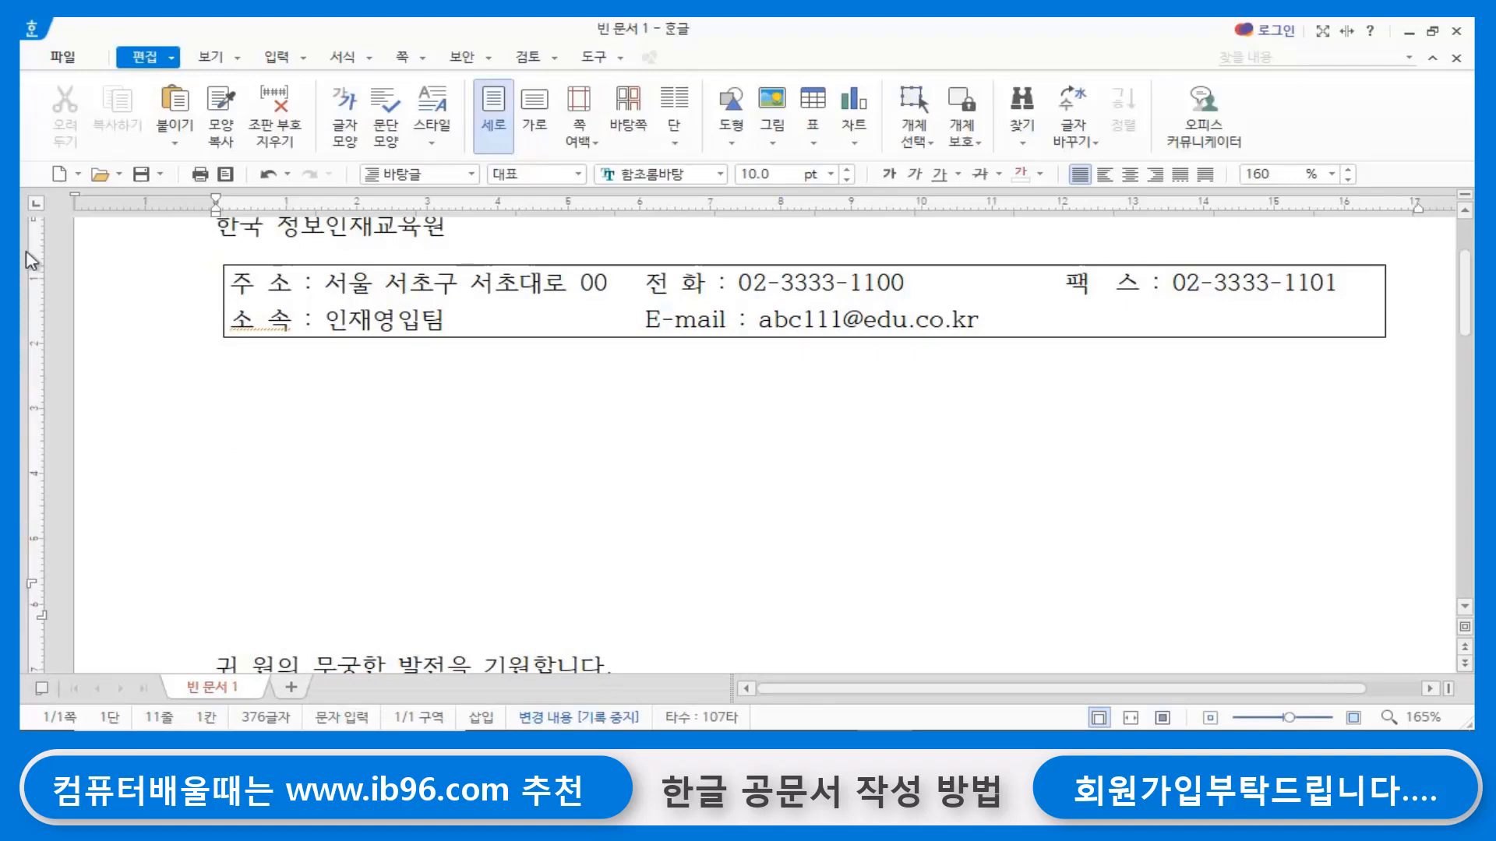
# - Insert a table with 7 rows and 5 columns, treated as a character, on the first blank line beneath the text box
pyautogui.click(236, 380)
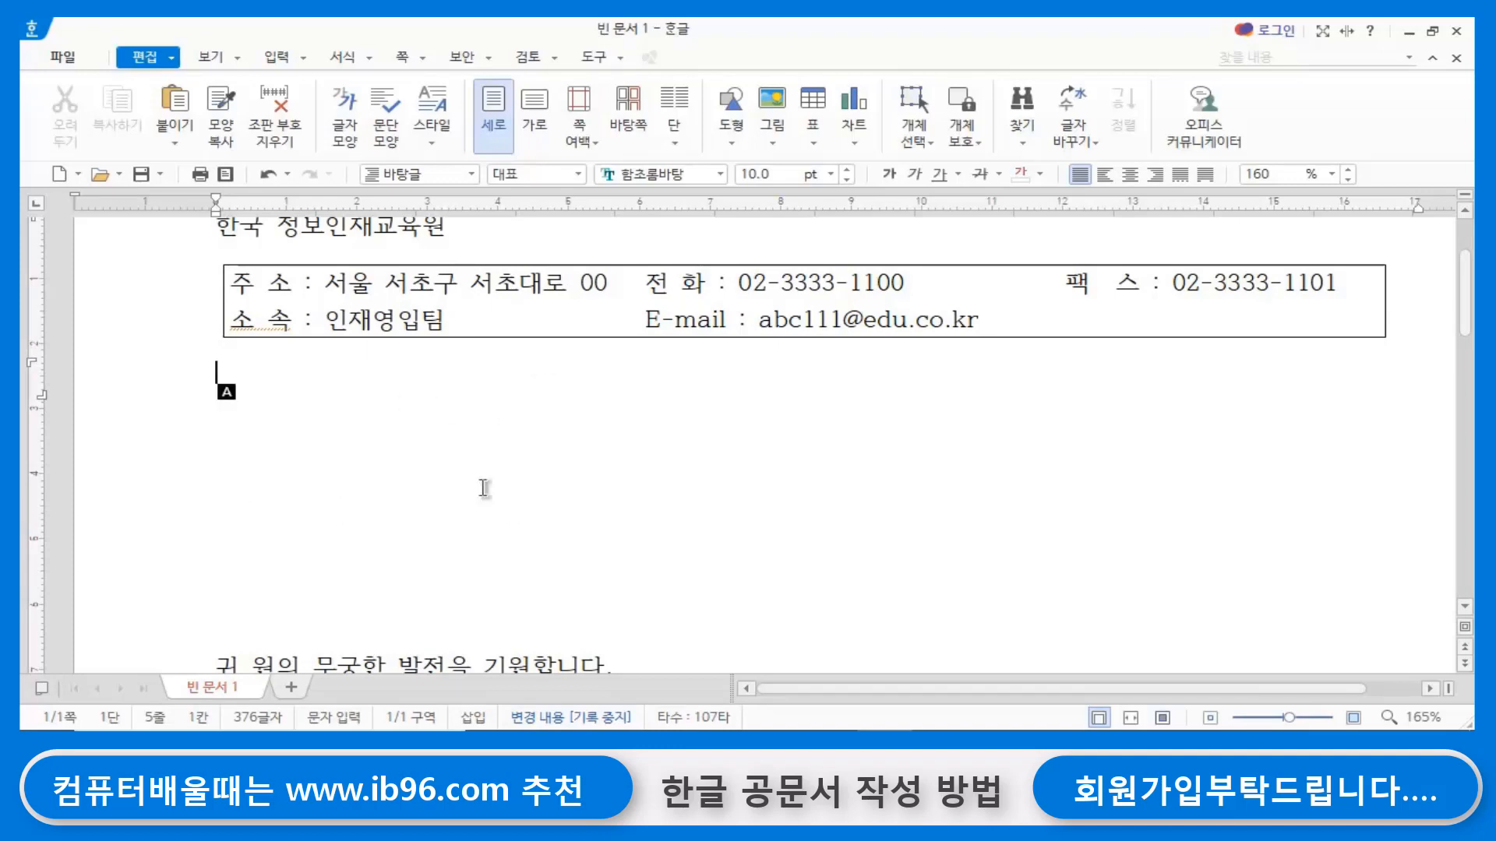
pyautogui.scroll(-3, 551, 620)
pyautogui.scroll(3, 763, 623)
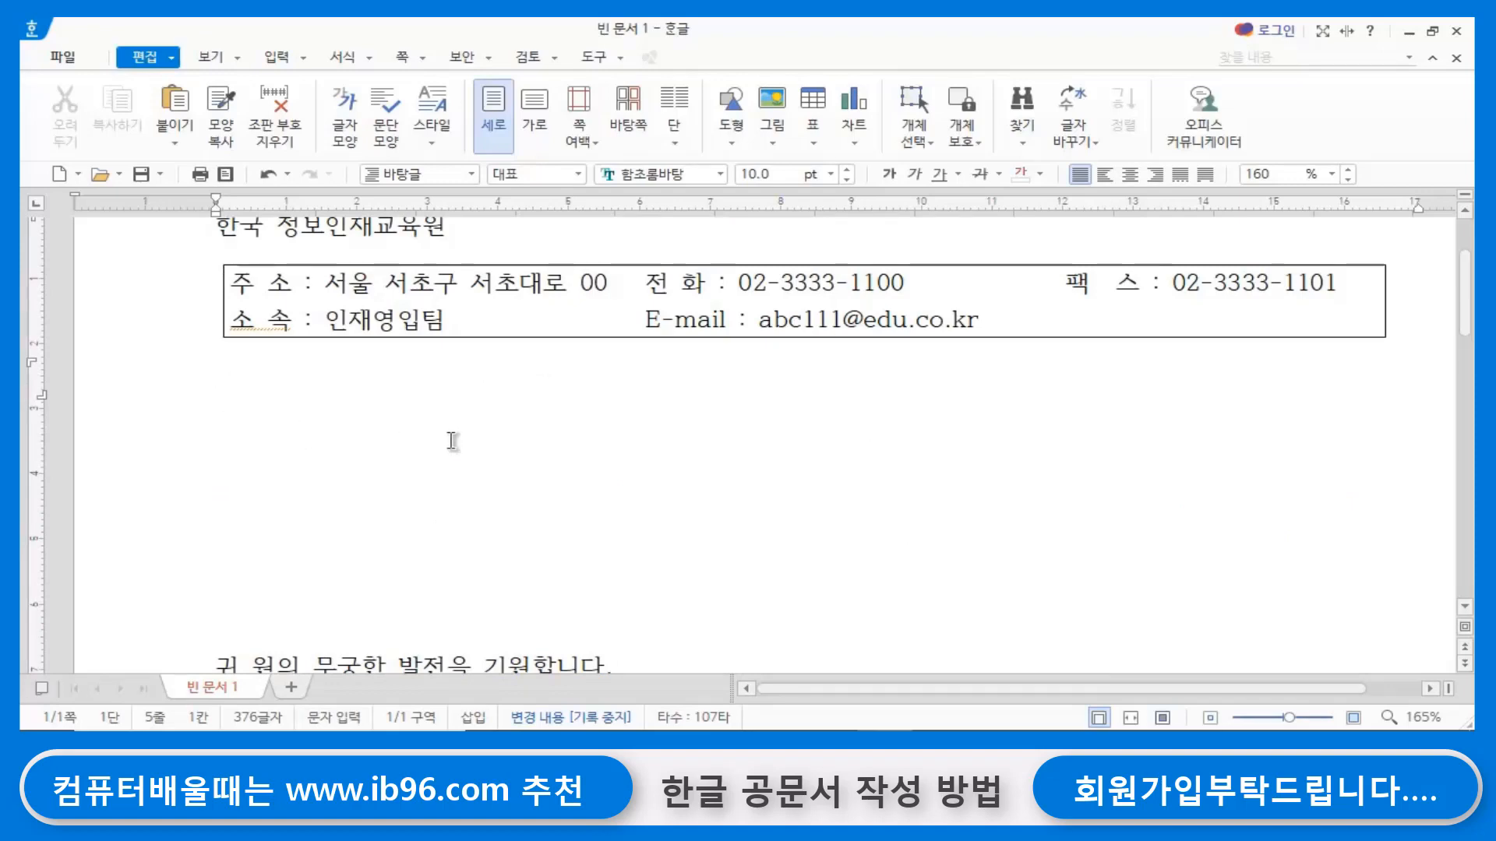
pyautogui.press('Hangul')
pyautogui.hotkey('ctrl', 'n')
pyautogui.press('t')
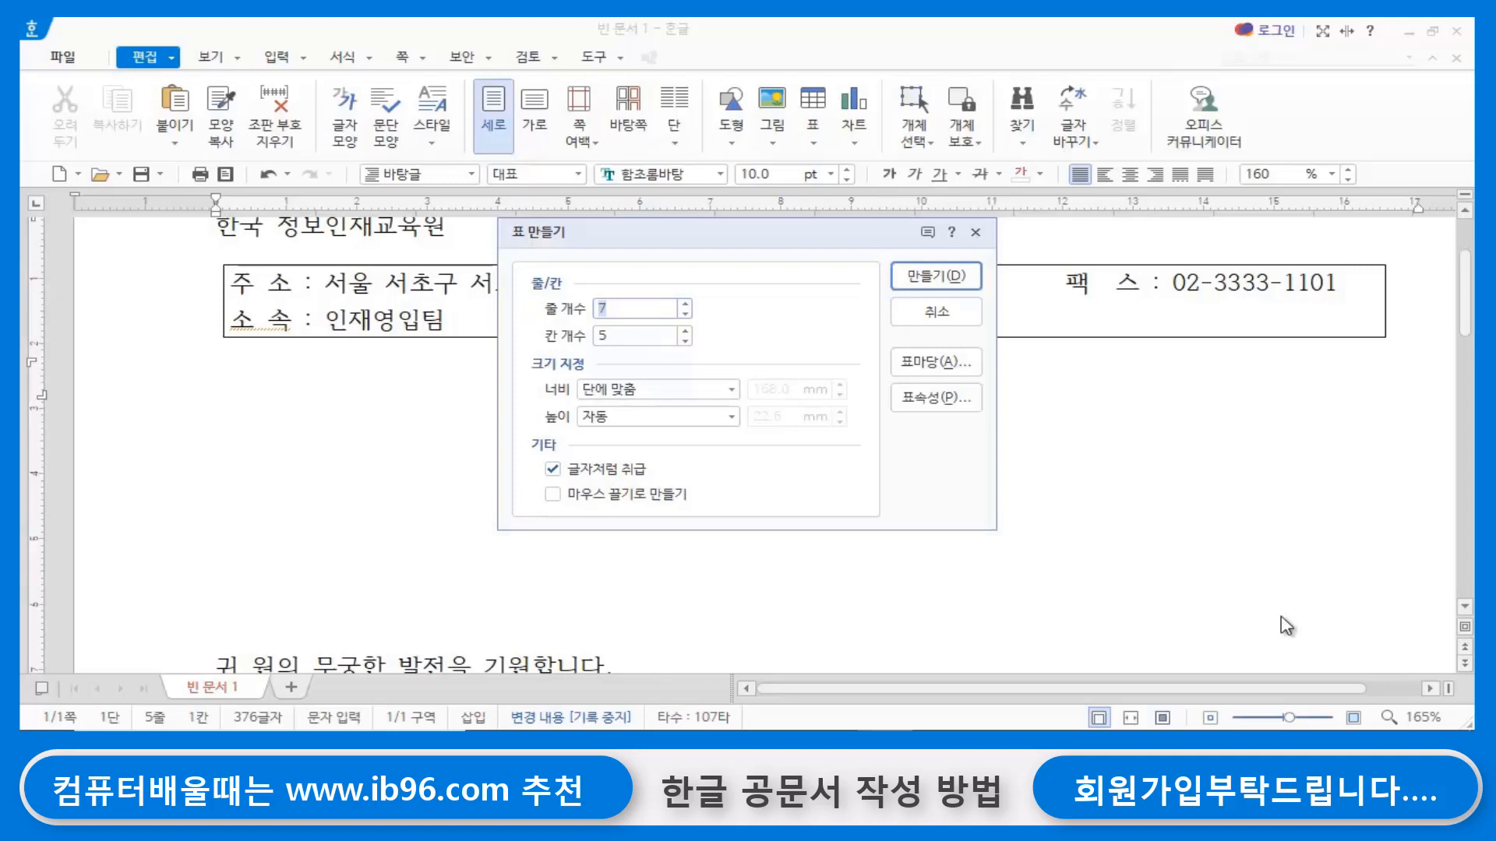
pyautogui.press('Return')
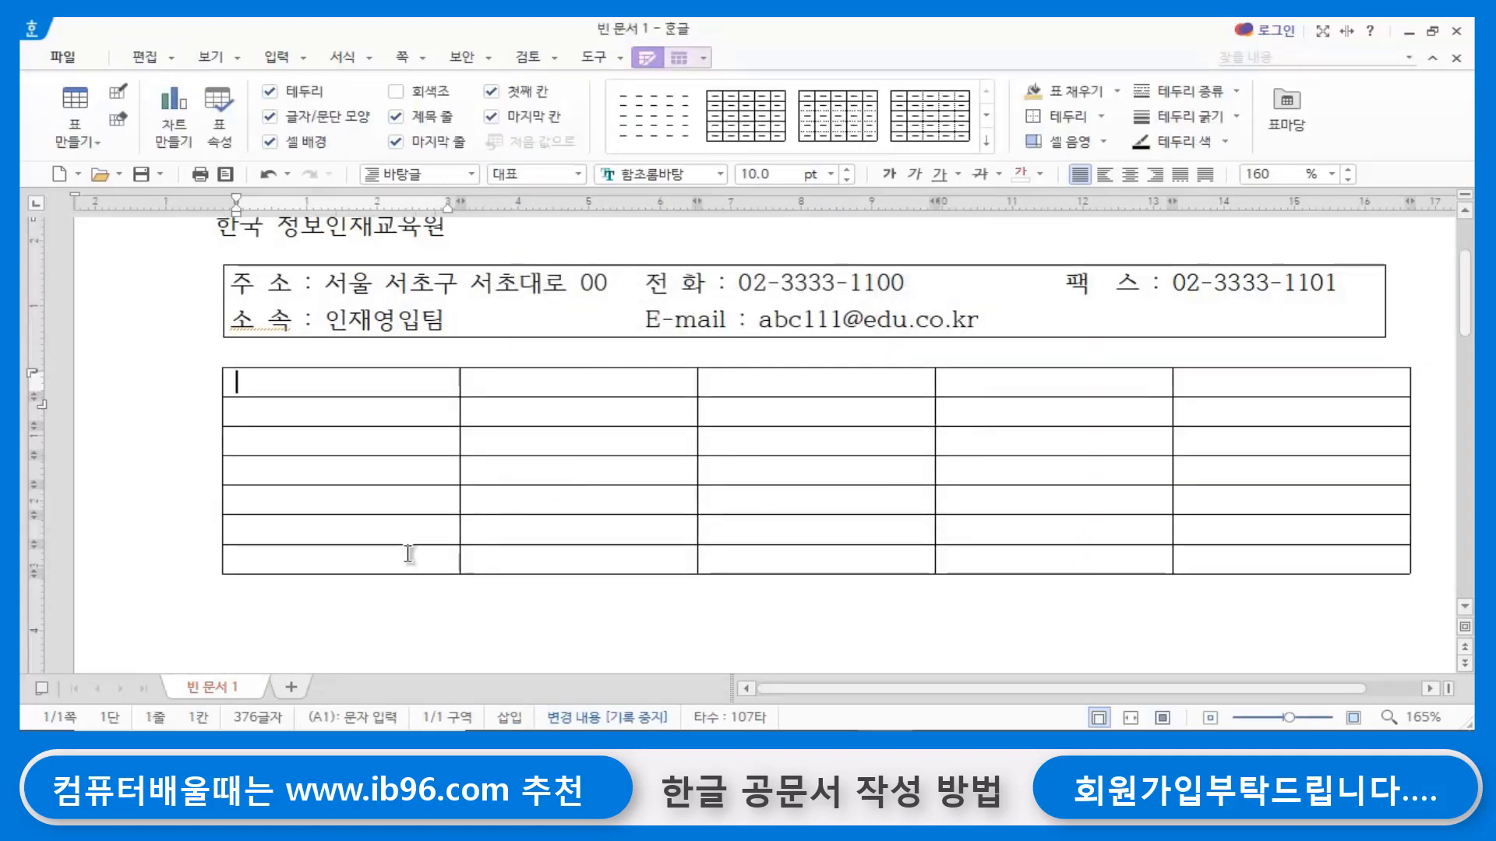
# - Narrow all five table columns together to a little over a third of the text width, and make every row slightly taller
pyautogui.moveTo(397, 384); pyautogui.dragTo(1236, 561)
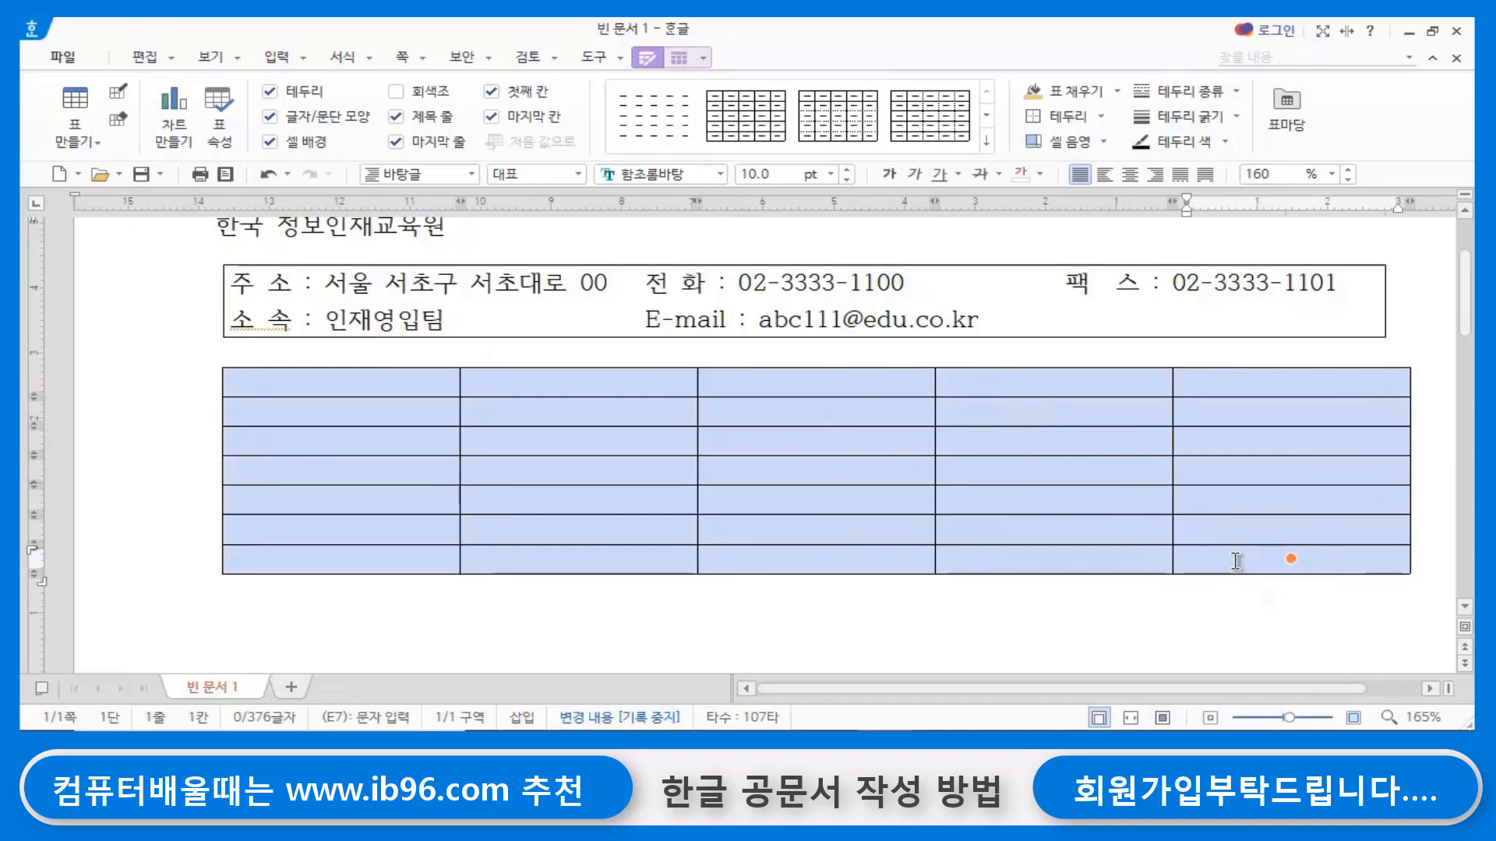
pyautogui.hotkey('ctrl', 'Left')
pyautogui.hotkey('ctrl', 'Left')
pyautogui.hotkey('ctrl', 'Left')
pyautogui.hotkey('ctrl', 'Left')
pyautogui.hotkey('ctrl', 'Left')
pyautogui.hotkey('ctrl', 'Left')
pyautogui.hotkey('ctrl', 'Left')
pyautogui.hotkey('ctrl', 'Left')
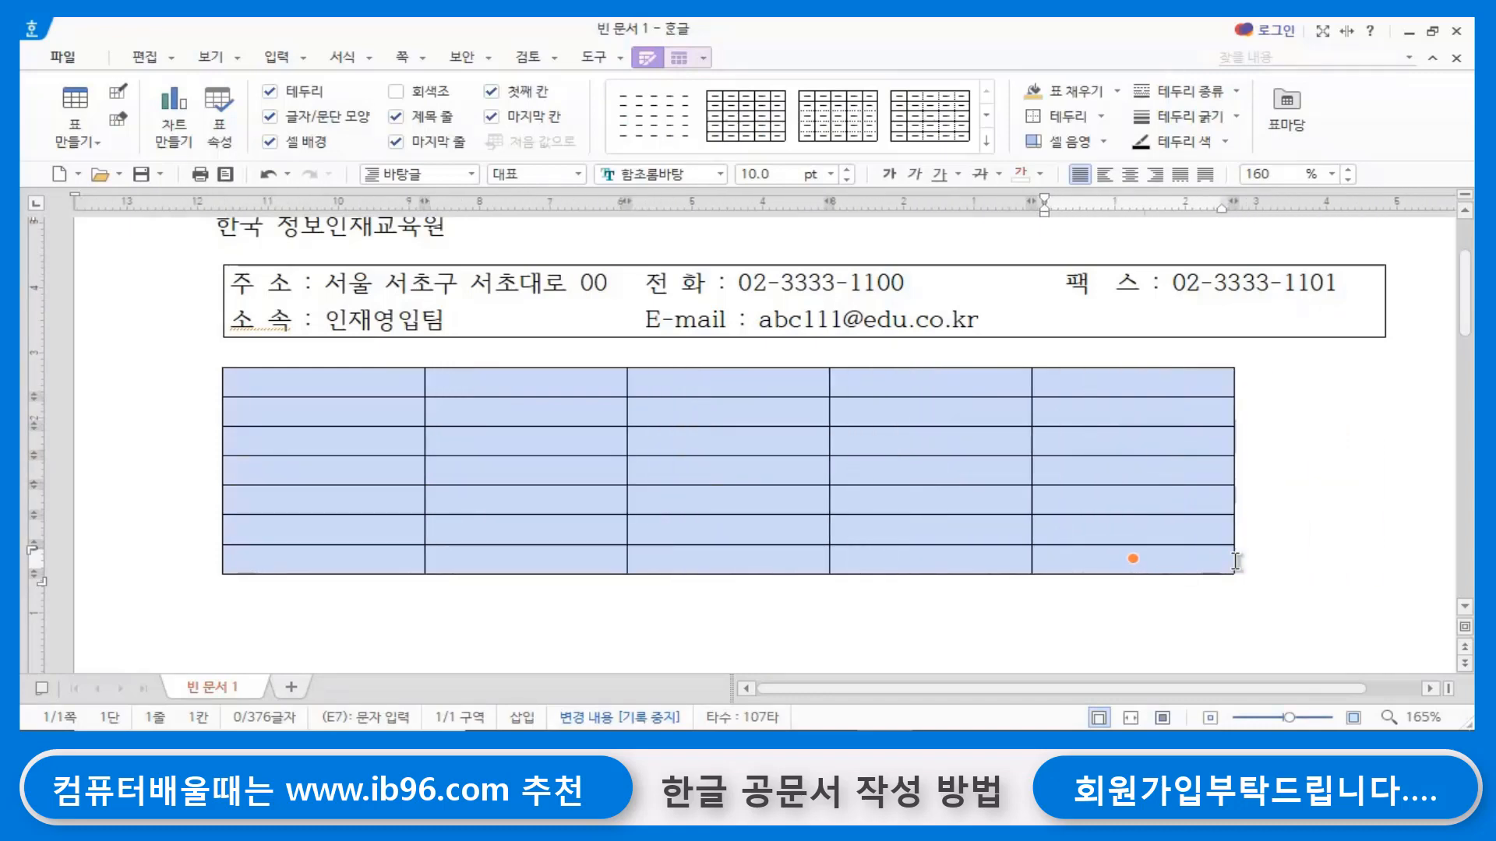
pyautogui.hotkey('ctrl', 'Left')
pyautogui.hotkey('ctrl', 'Left')
pyautogui.hotkey('ctrl', 'Left')
pyautogui.hotkey('ctrl', 'Left')
pyautogui.hotkey('ctrl', 'Left')
pyautogui.hotkey('ctrl', 'Left')
pyautogui.hotkey('ctrl', 'Left')
pyautogui.hotkey('ctrl', 'Left')
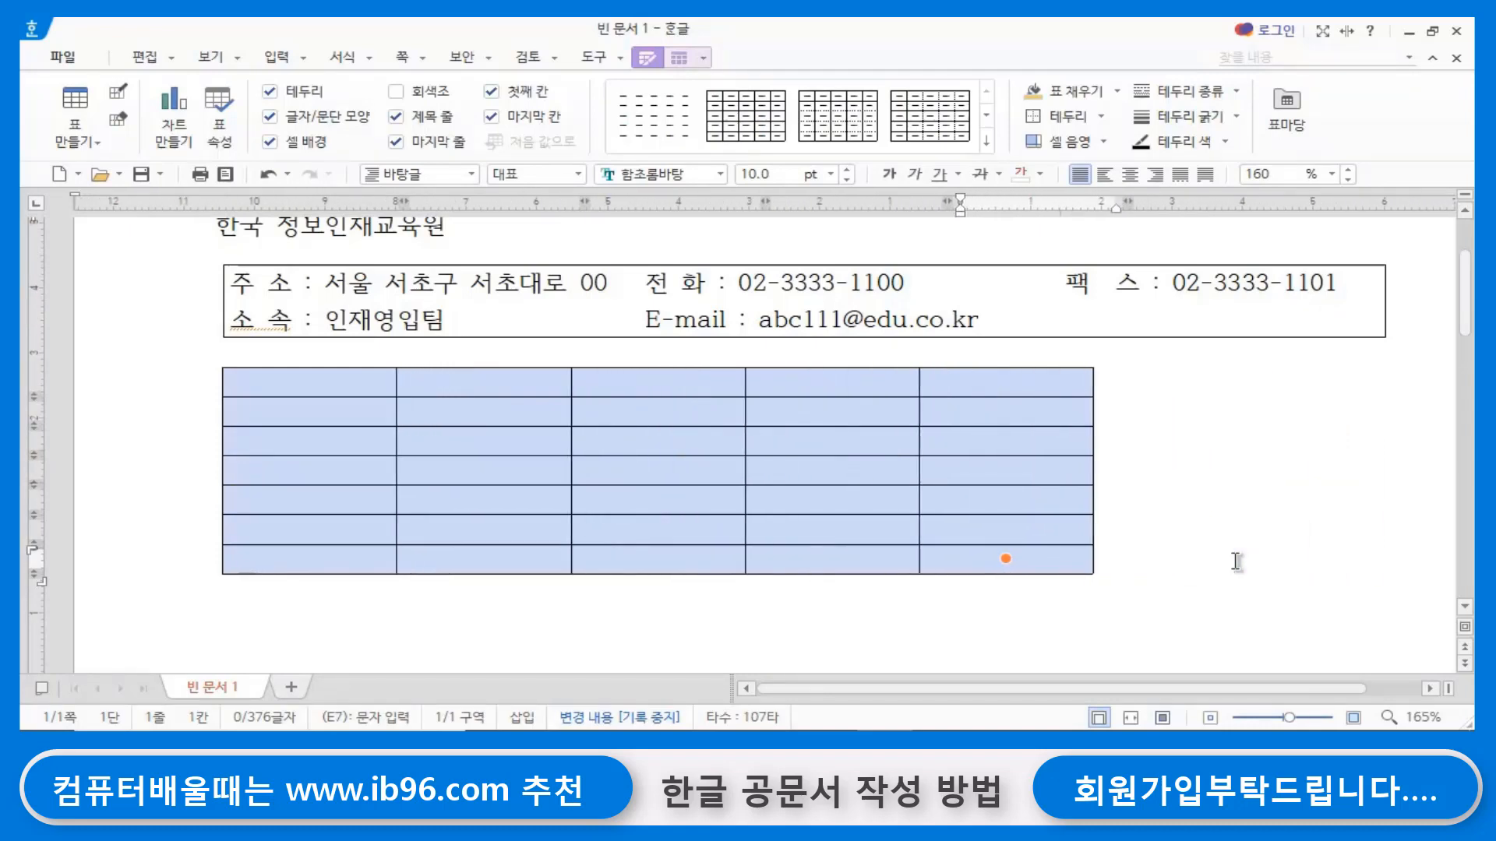
pyautogui.hotkey('ctrl', 'Left')
pyautogui.hotkey('ctrl', 'Left')
pyautogui.hotkey('ctrl', 'Left')
pyautogui.hotkey('ctrl', 'Left')
pyautogui.hotkey('ctrl', 'Left')
pyautogui.hotkey('ctrl', 'Left')
pyautogui.hotkey('ctrl', 'Left')
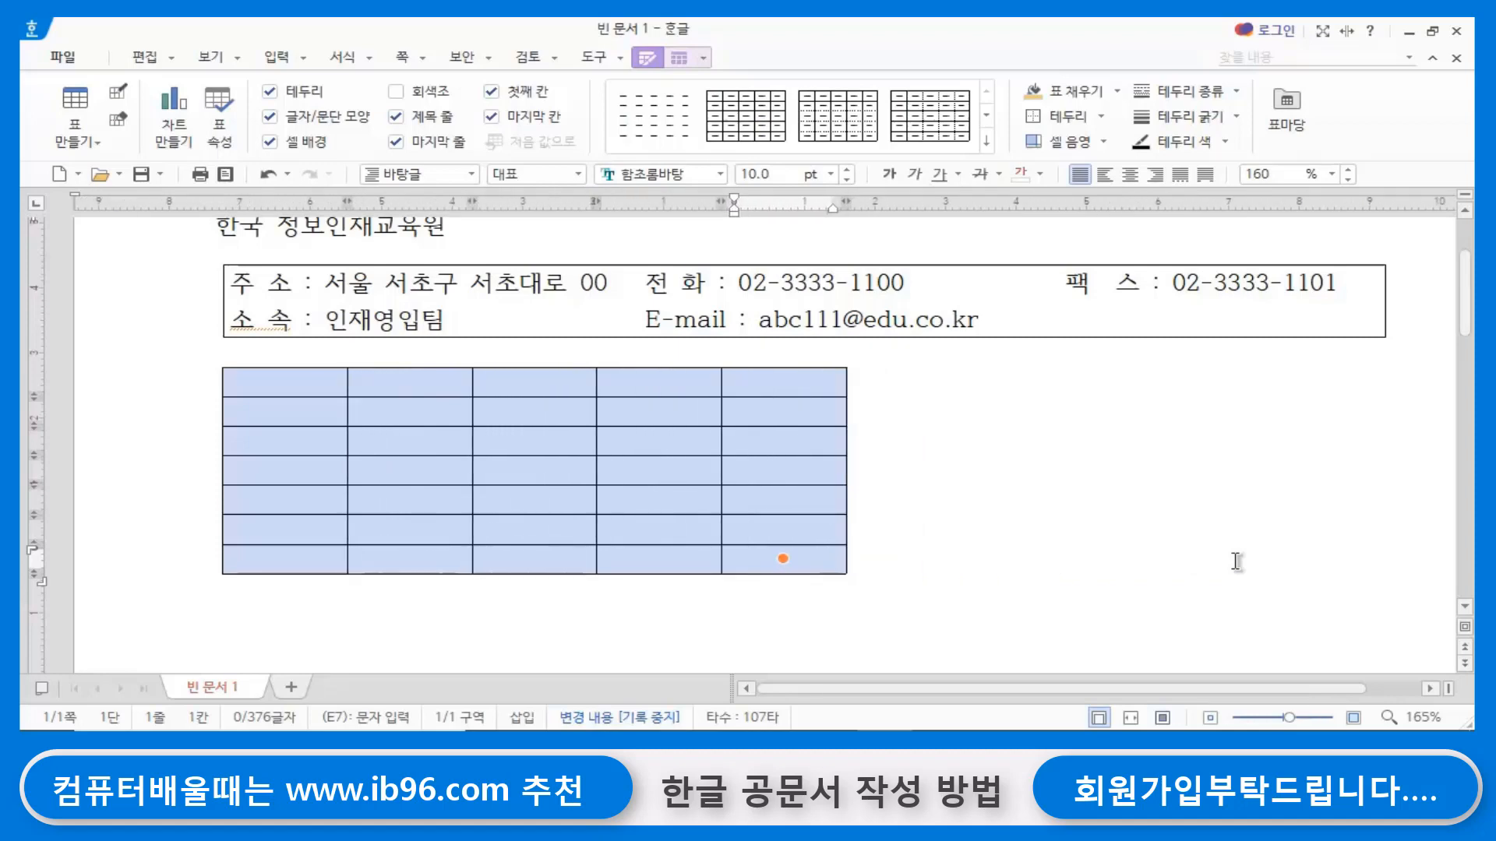
pyautogui.hotkey('ctrl', 'Left')
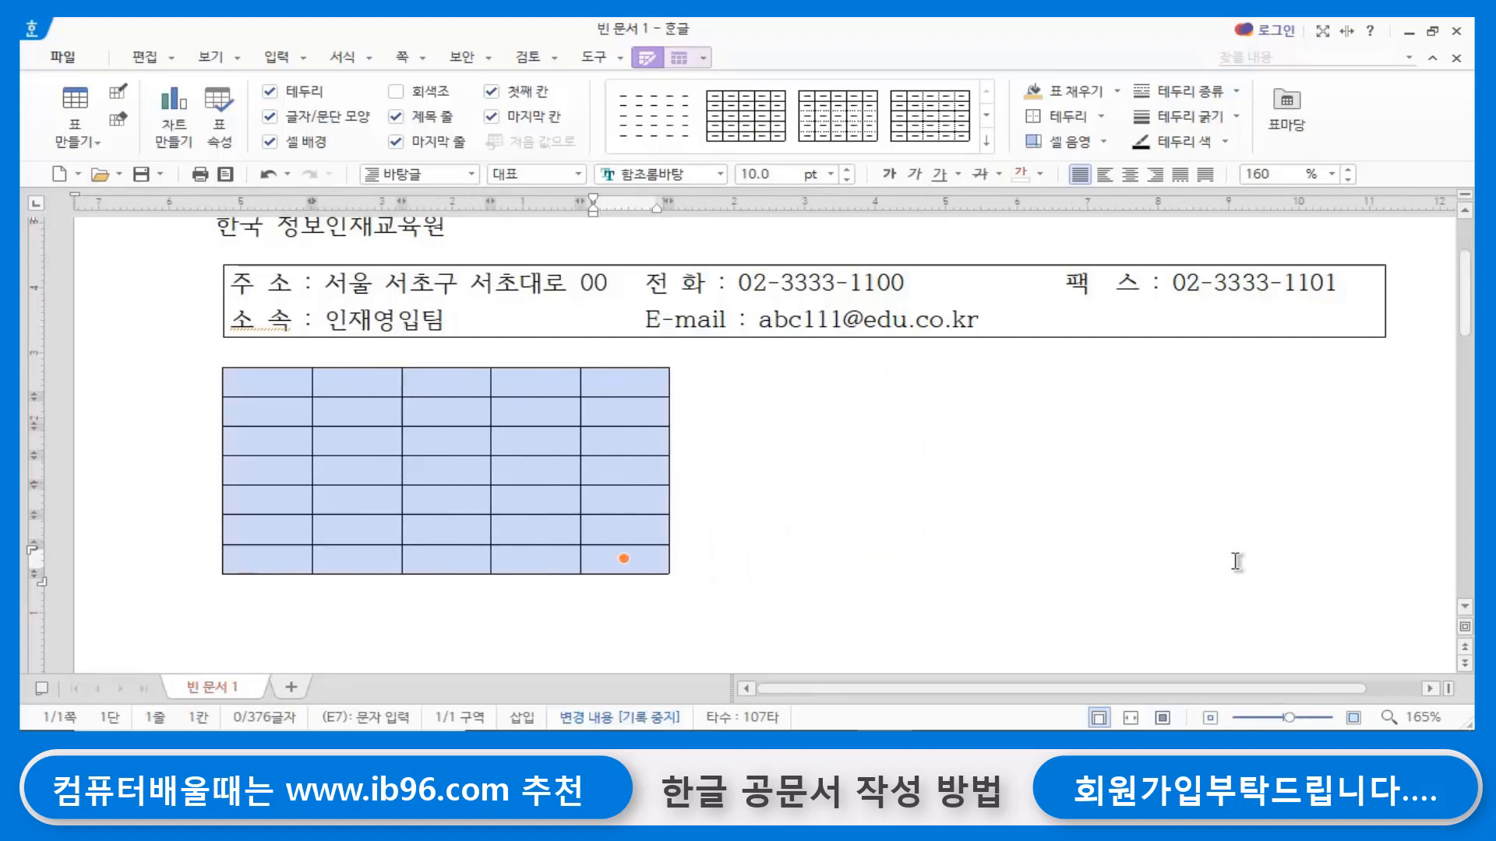
pyautogui.hotkey('ctrl', 'Down')
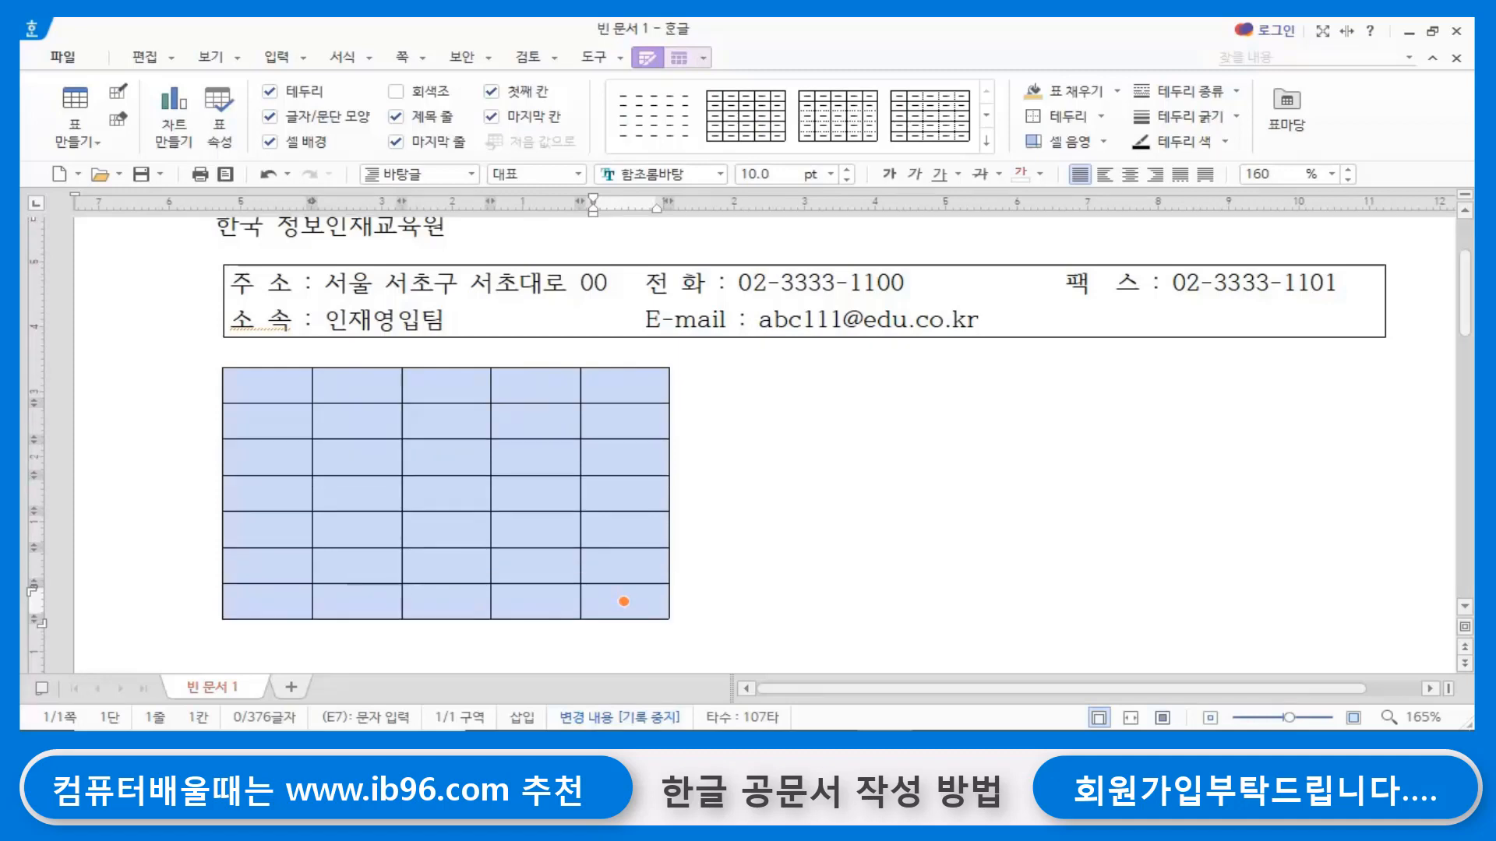
pyautogui.click(783, 465)
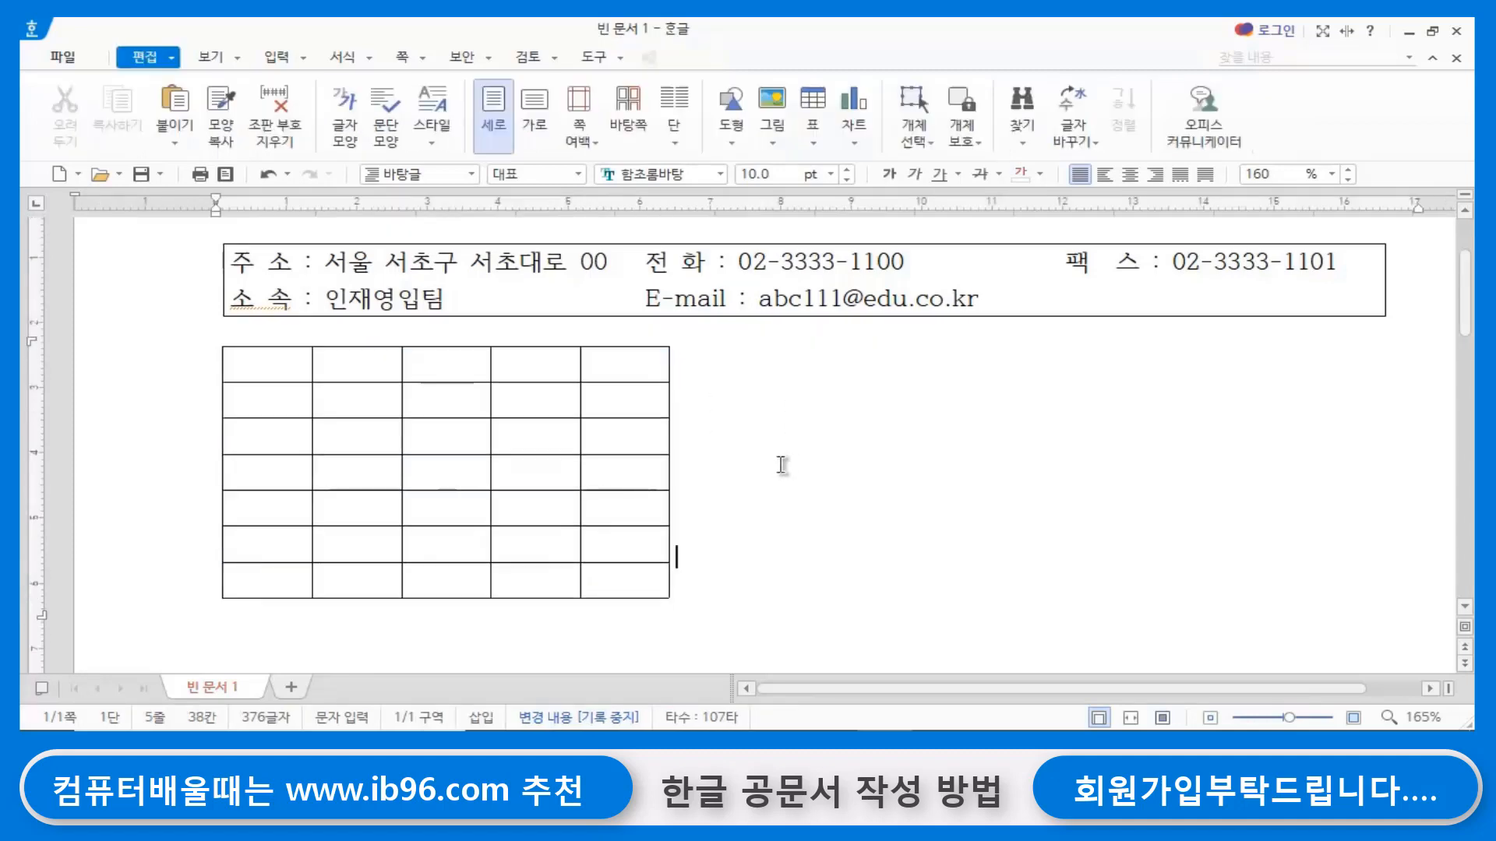
# - Enter 선결 in the first cell of the table's first row
pyautogui.click(244, 361)
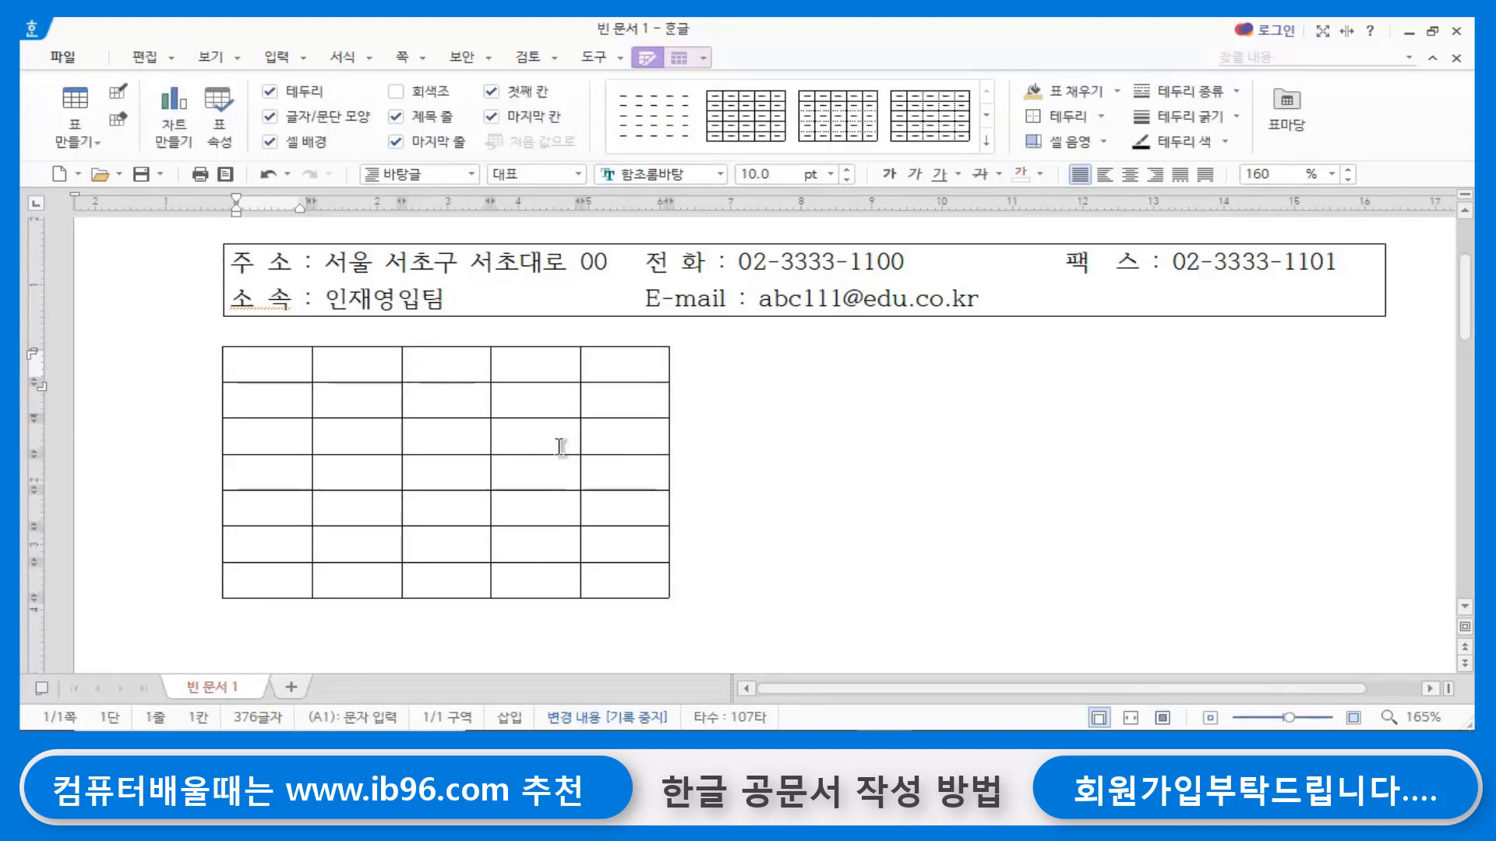
pyautogui.write('tjs')
pyautogui.press('BackSpace')
pyautogui.press('BackSpace')
pyautogui.write('tjsruf')
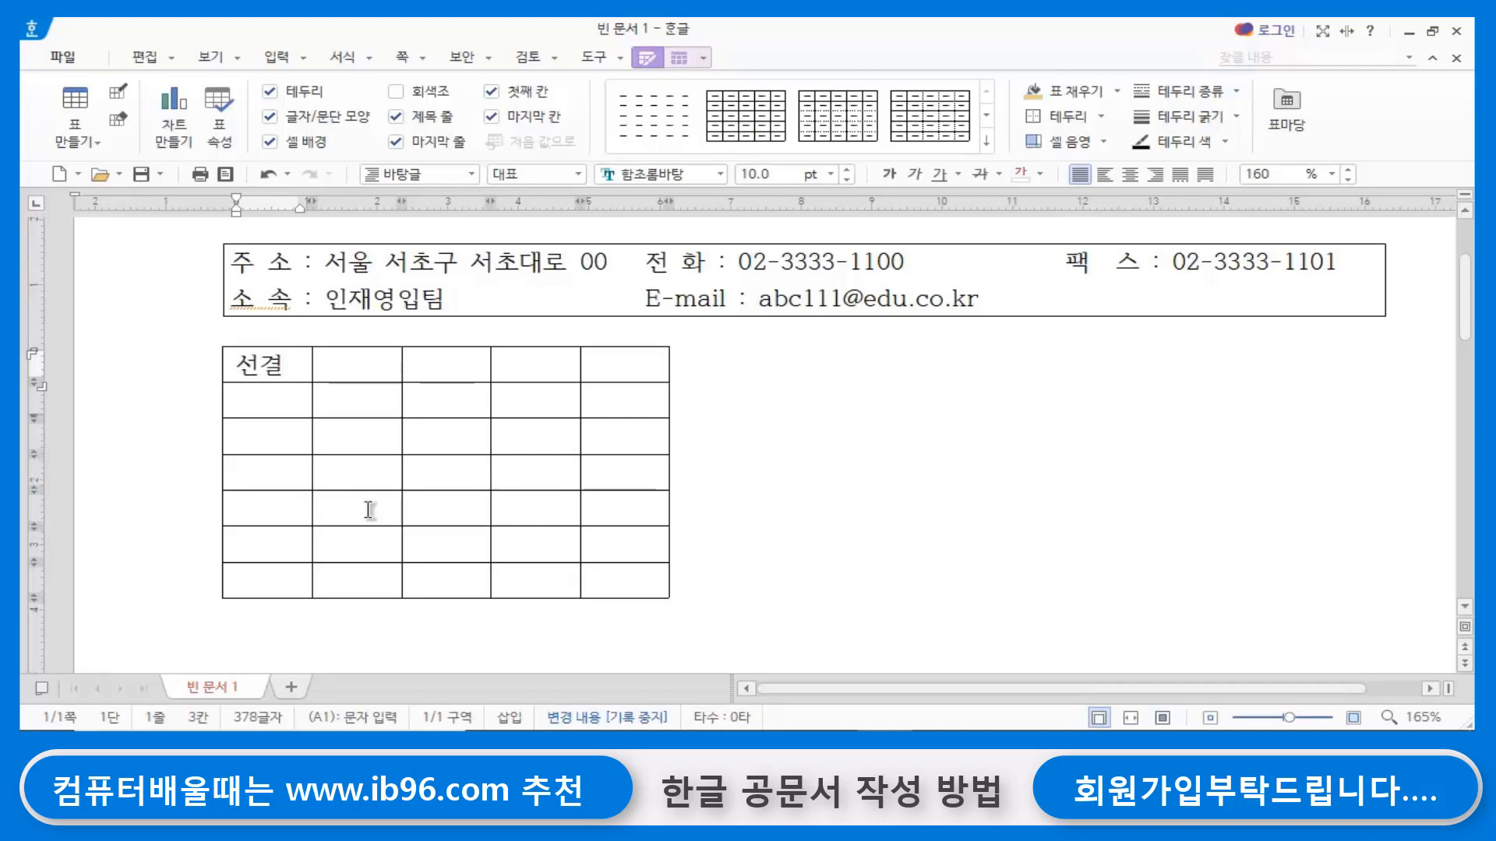
# - In the second column, enter 일자 and 시간 on two lines in row 2 and 번호 in row 3
pyautogui.click(352, 399)
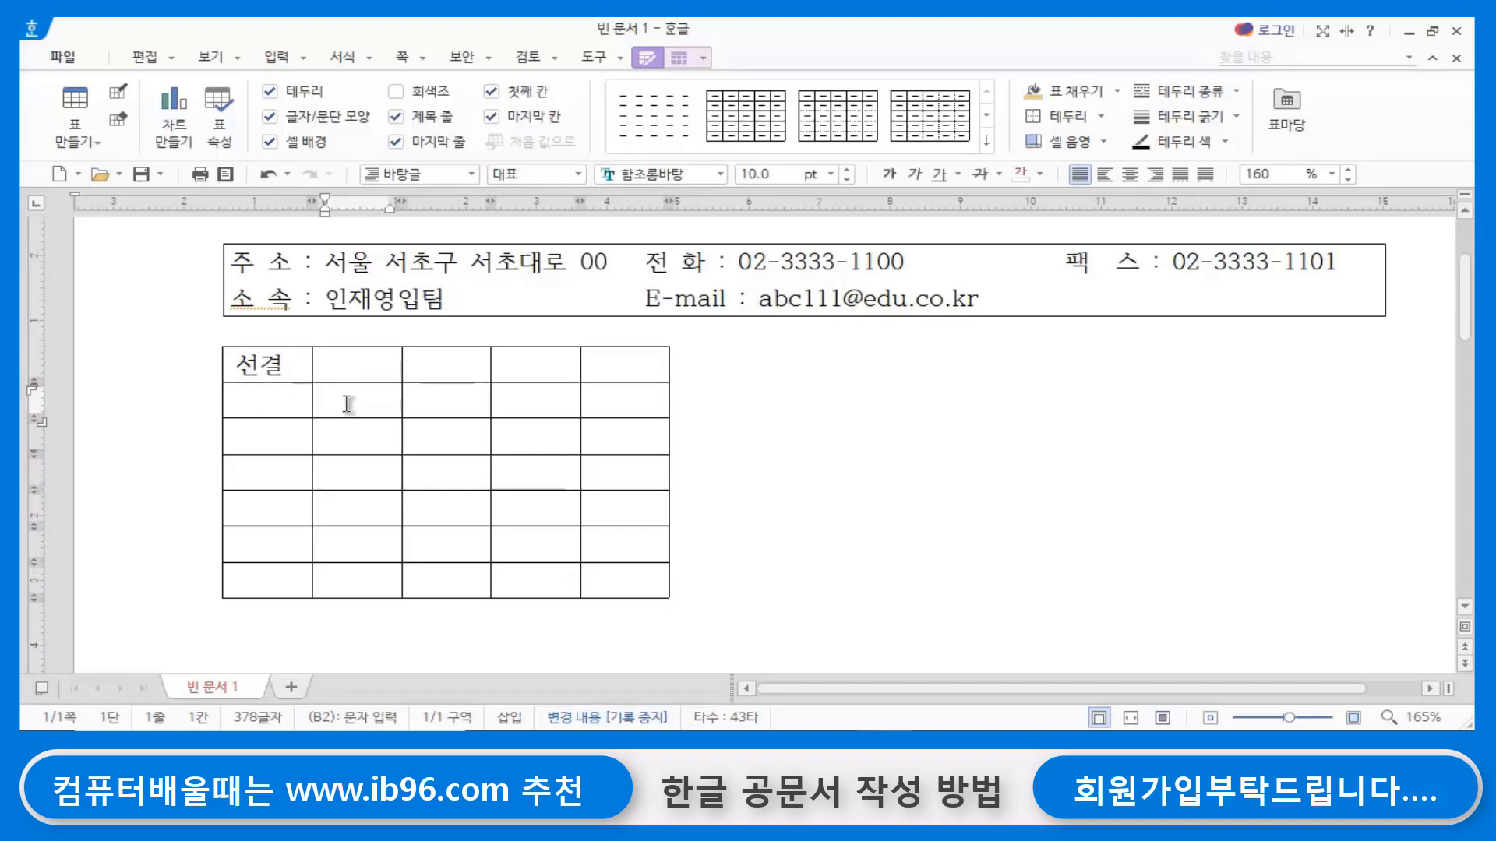
pyautogui.write('일자')
pyautogui.press('Return')
pyautogui.write('시간')
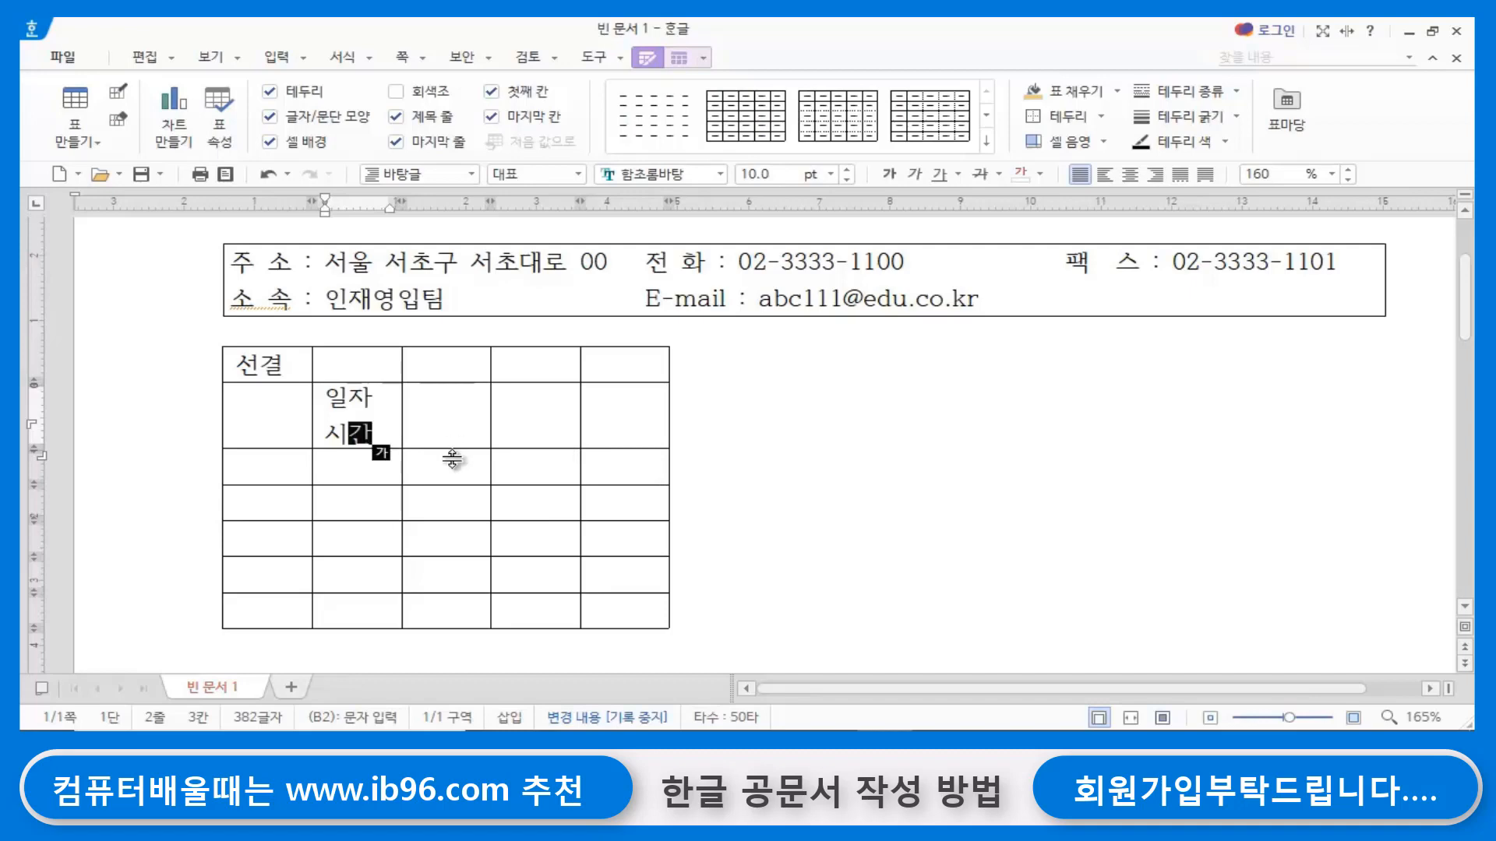
pyautogui.click(337, 465)
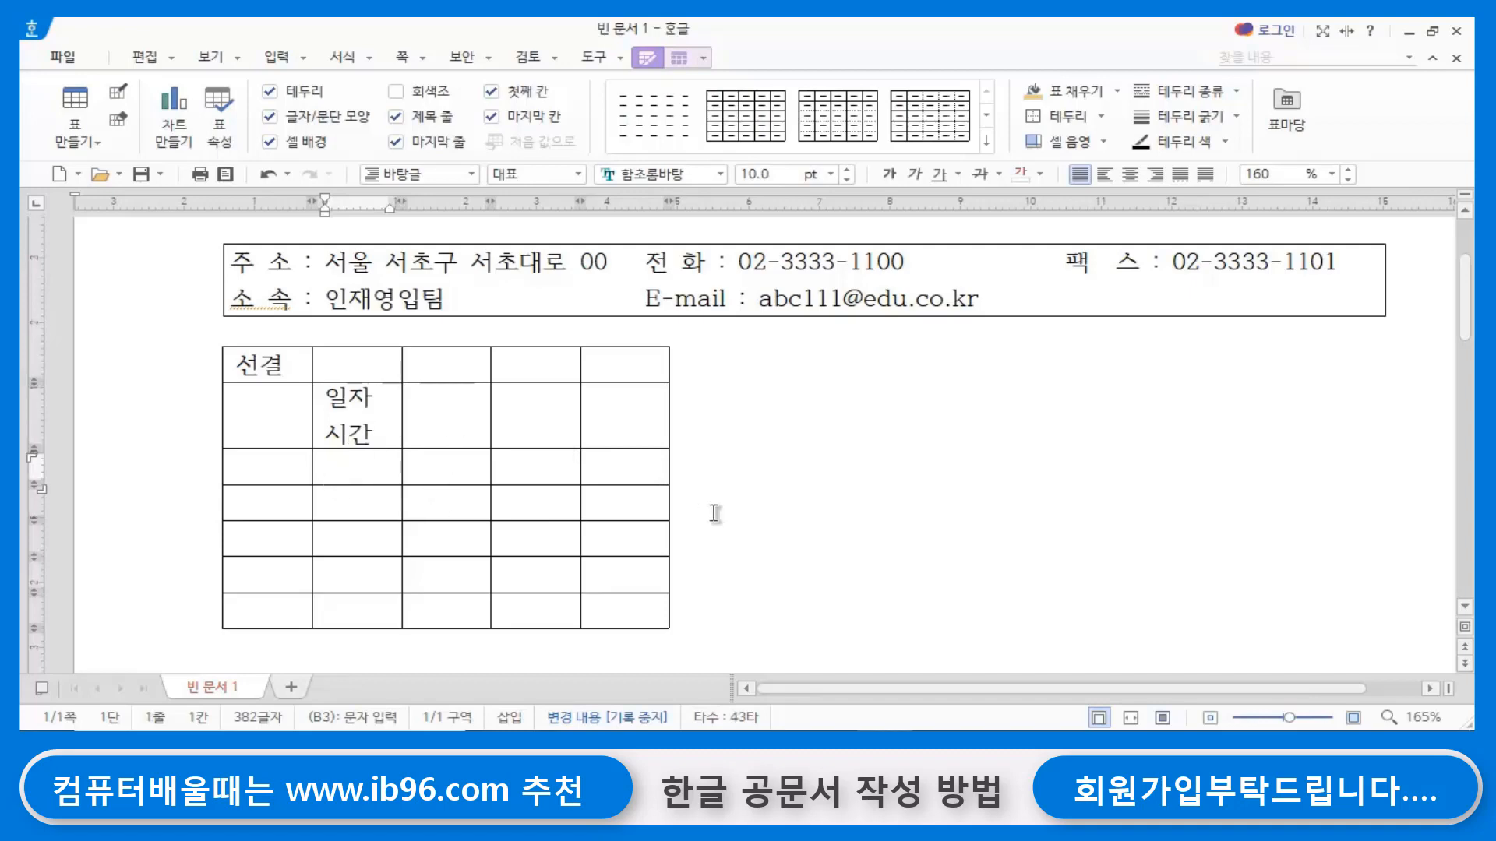
pyautogui.write('번호')
# - Merge the two first-column cells beside 일자 시간 and 번호, and enter 접수 in the merged cell
pyautogui.click(253, 416)
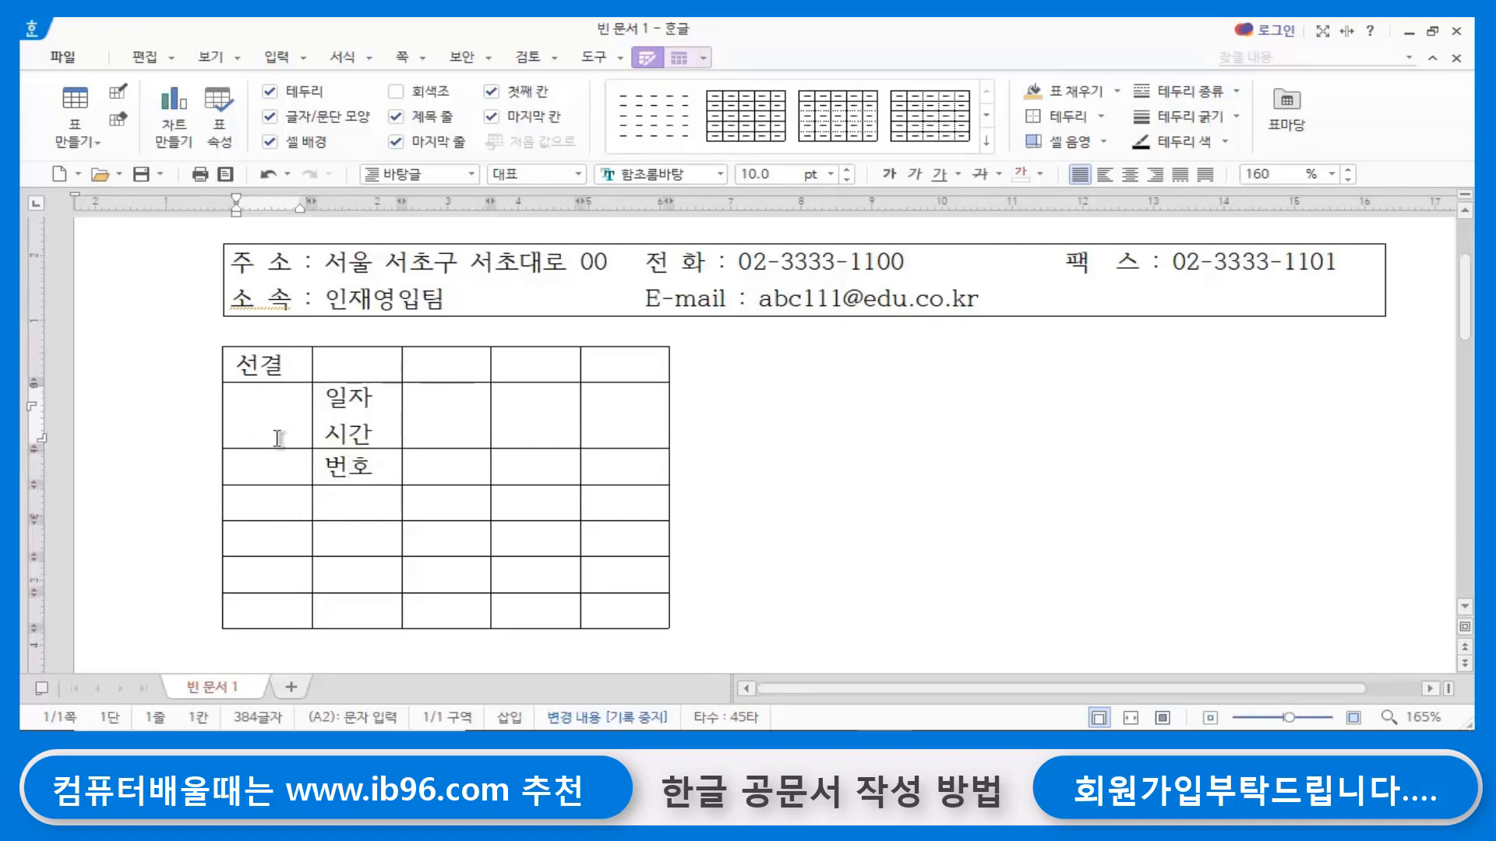
pyautogui.click(289, 472)
pyautogui.click(273, 421)
pyautogui.click(279, 466)
pyautogui.click(274, 413)
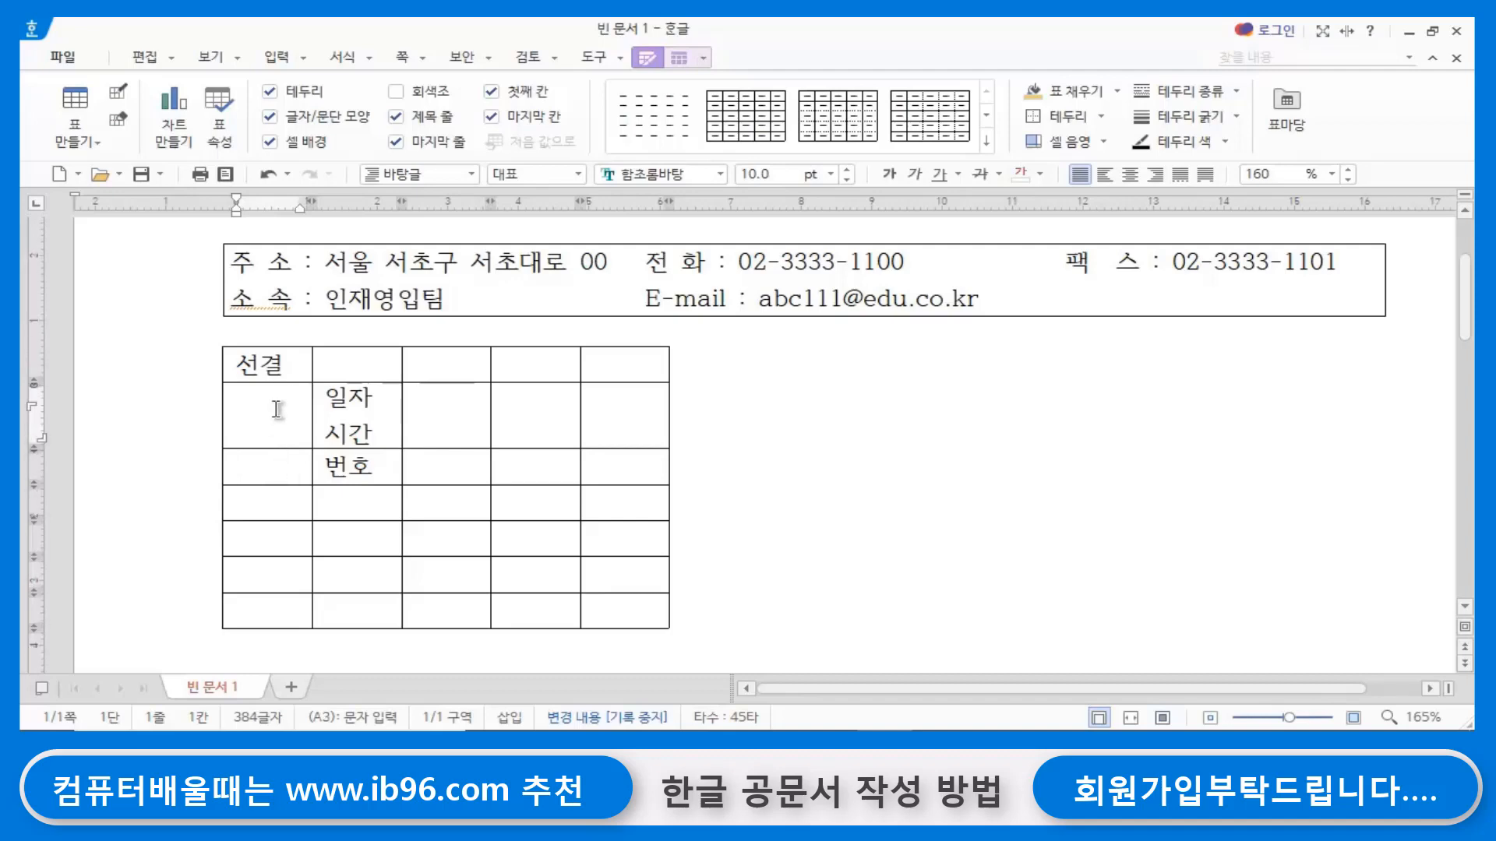
pyautogui.click(280, 458)
pyautogui.moveTo(276, 412); pyautogui.dragTo(274, 461)
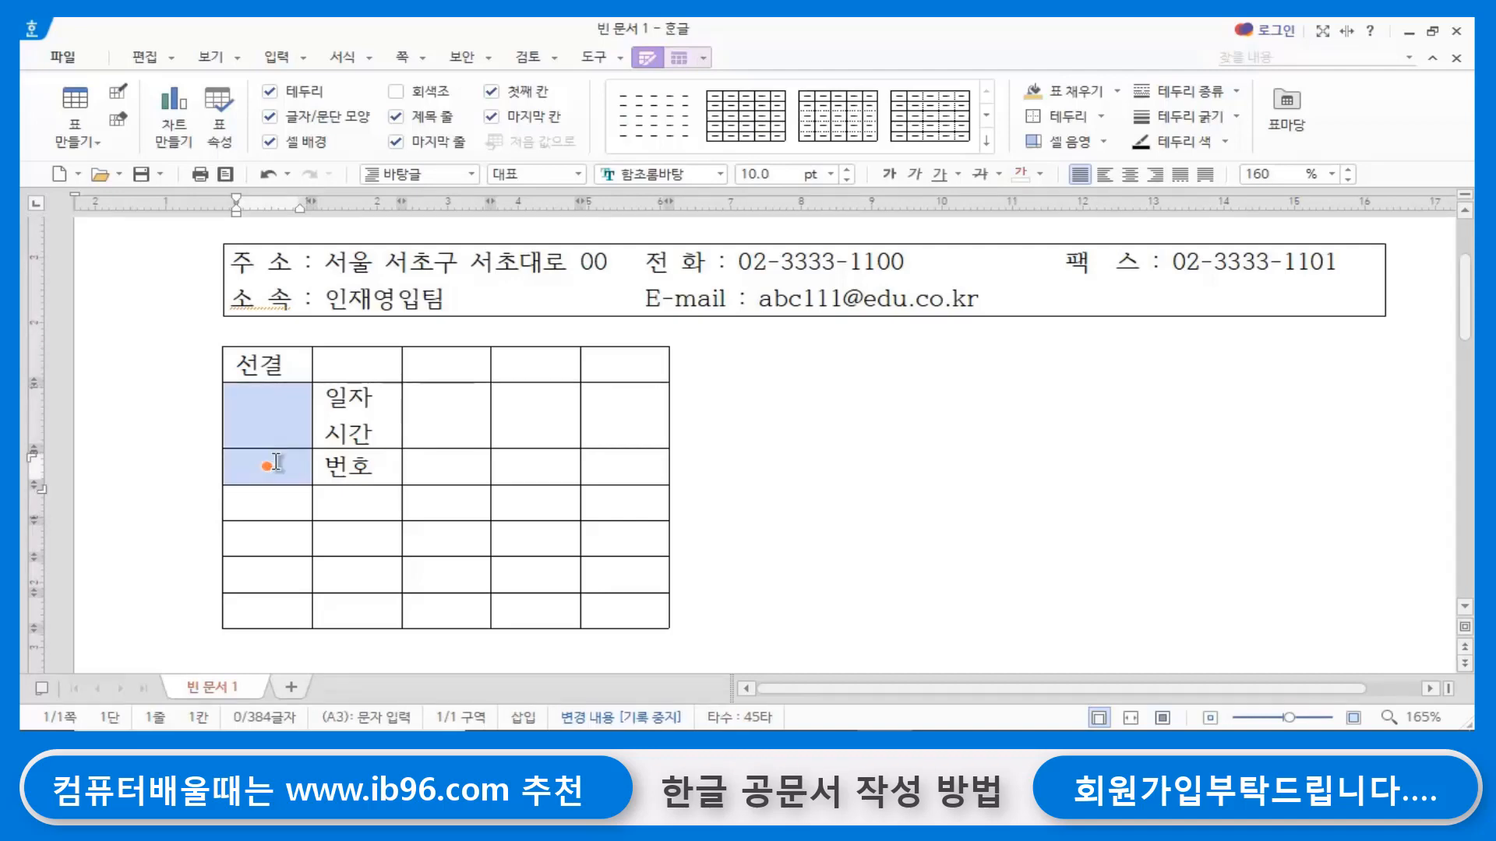
pyautogui.press('m')
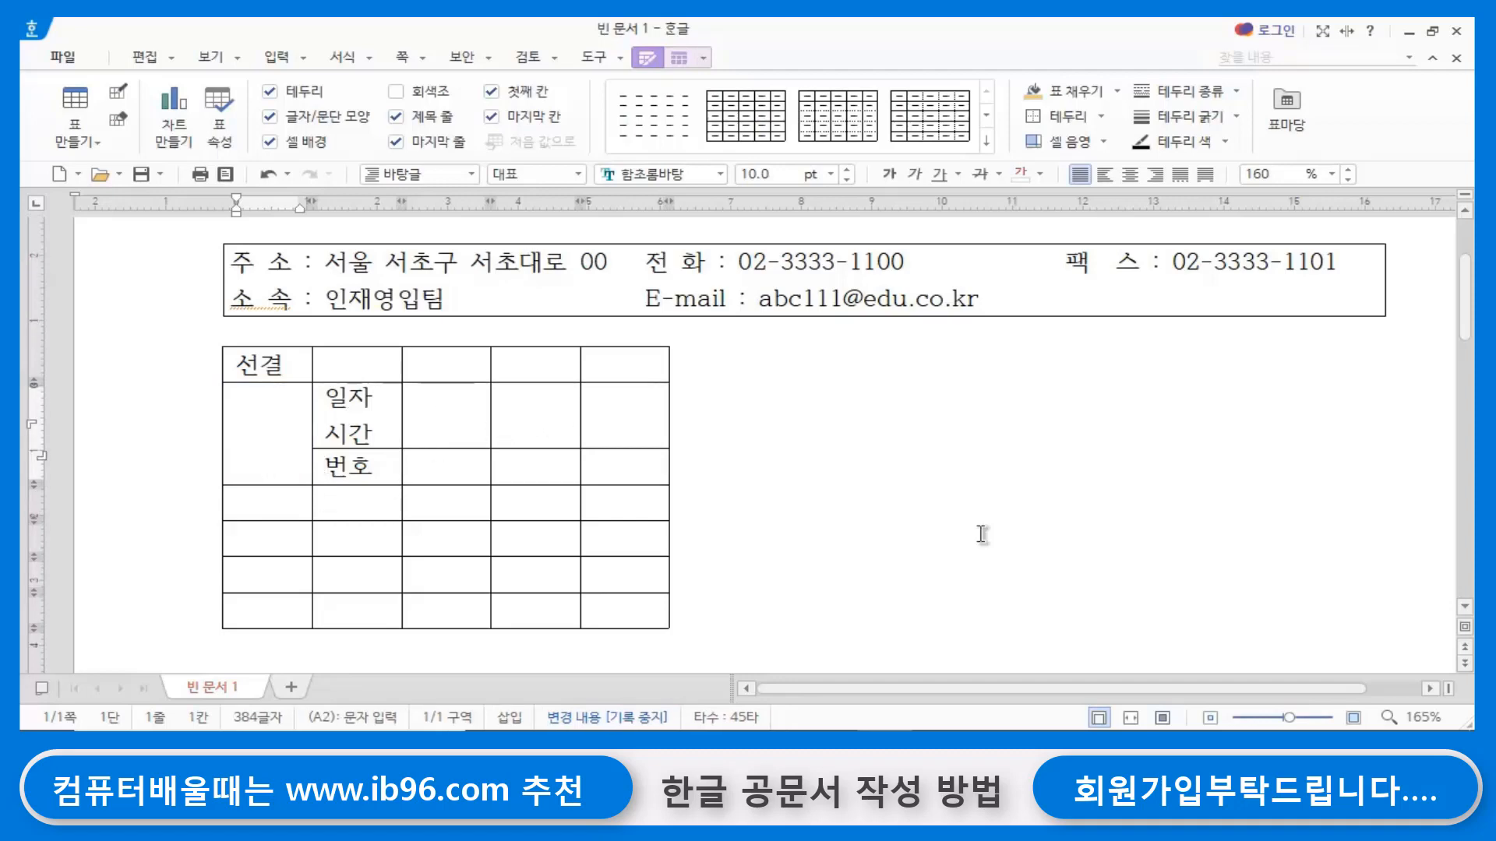
pyautogui.write('접수')
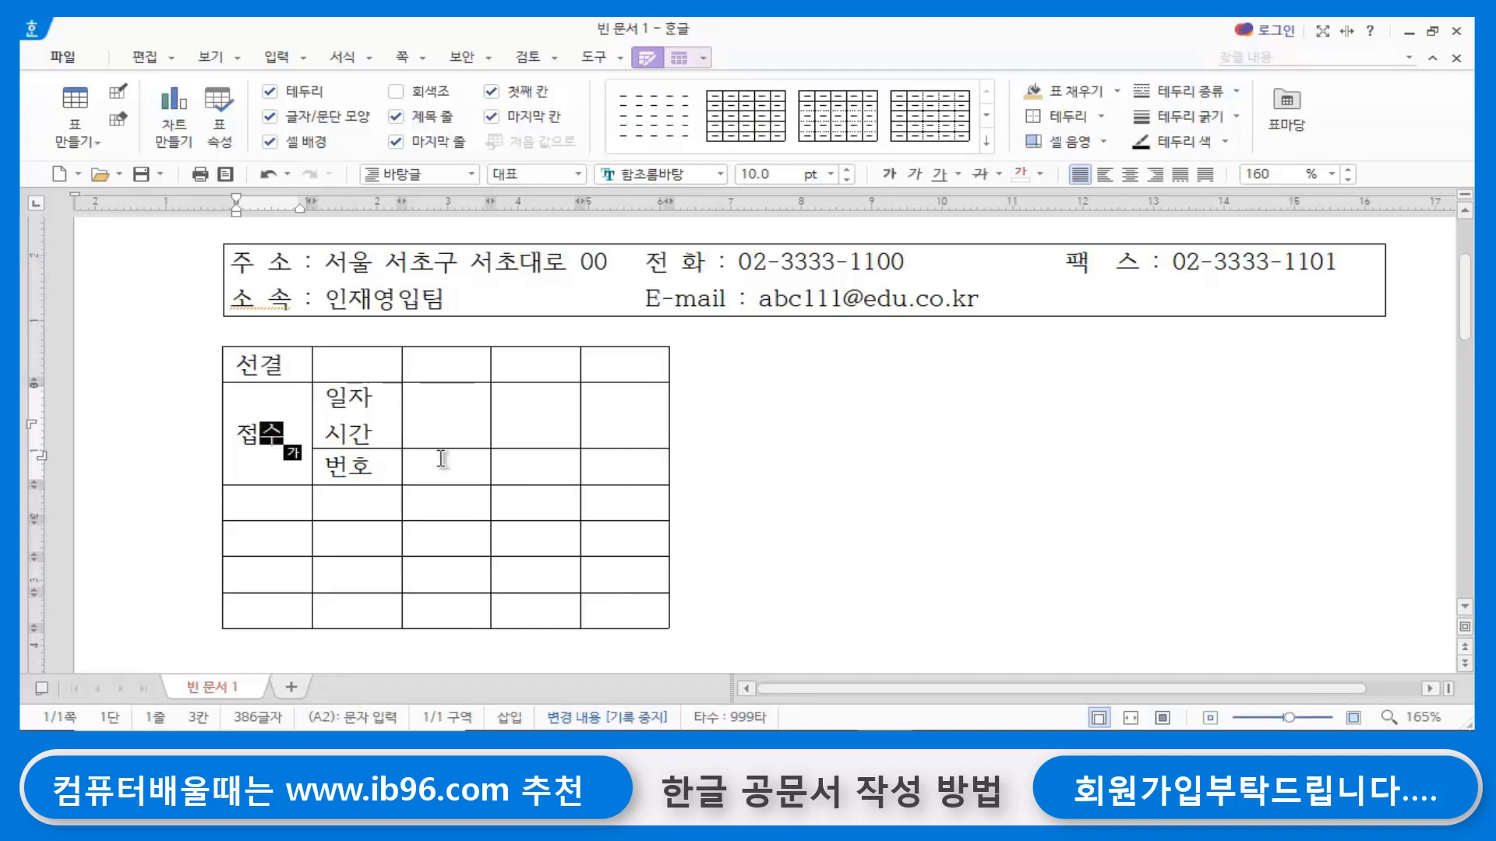
# - Merge the first two cells of the row below 접수 and enter 처리과 in the merged cell
pyautogui.click(259, 504)
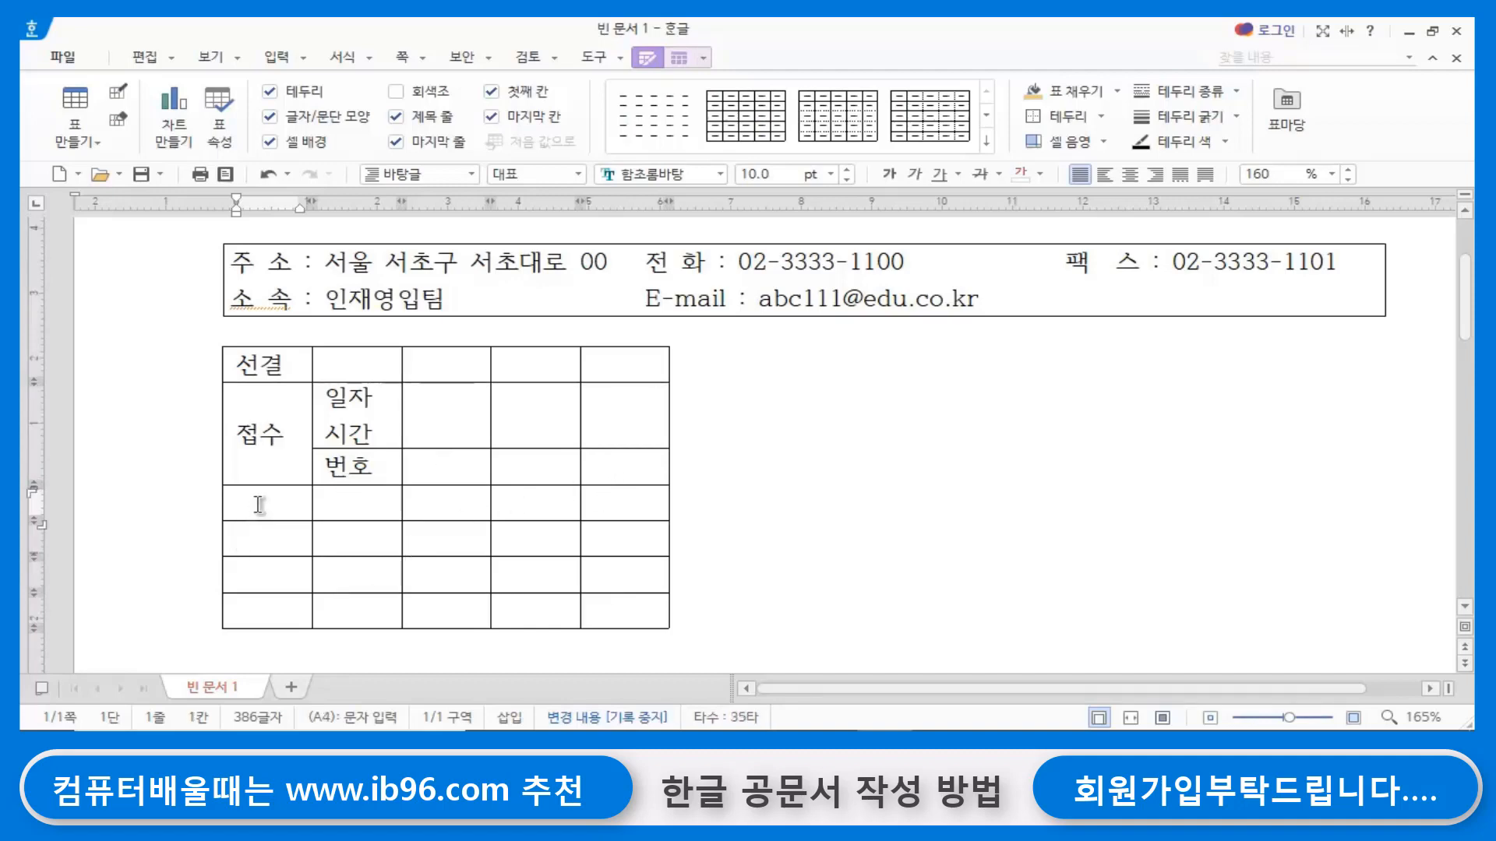
pyautogui.moveTo(260, 505); pyautogui.dragTo(367, 497)
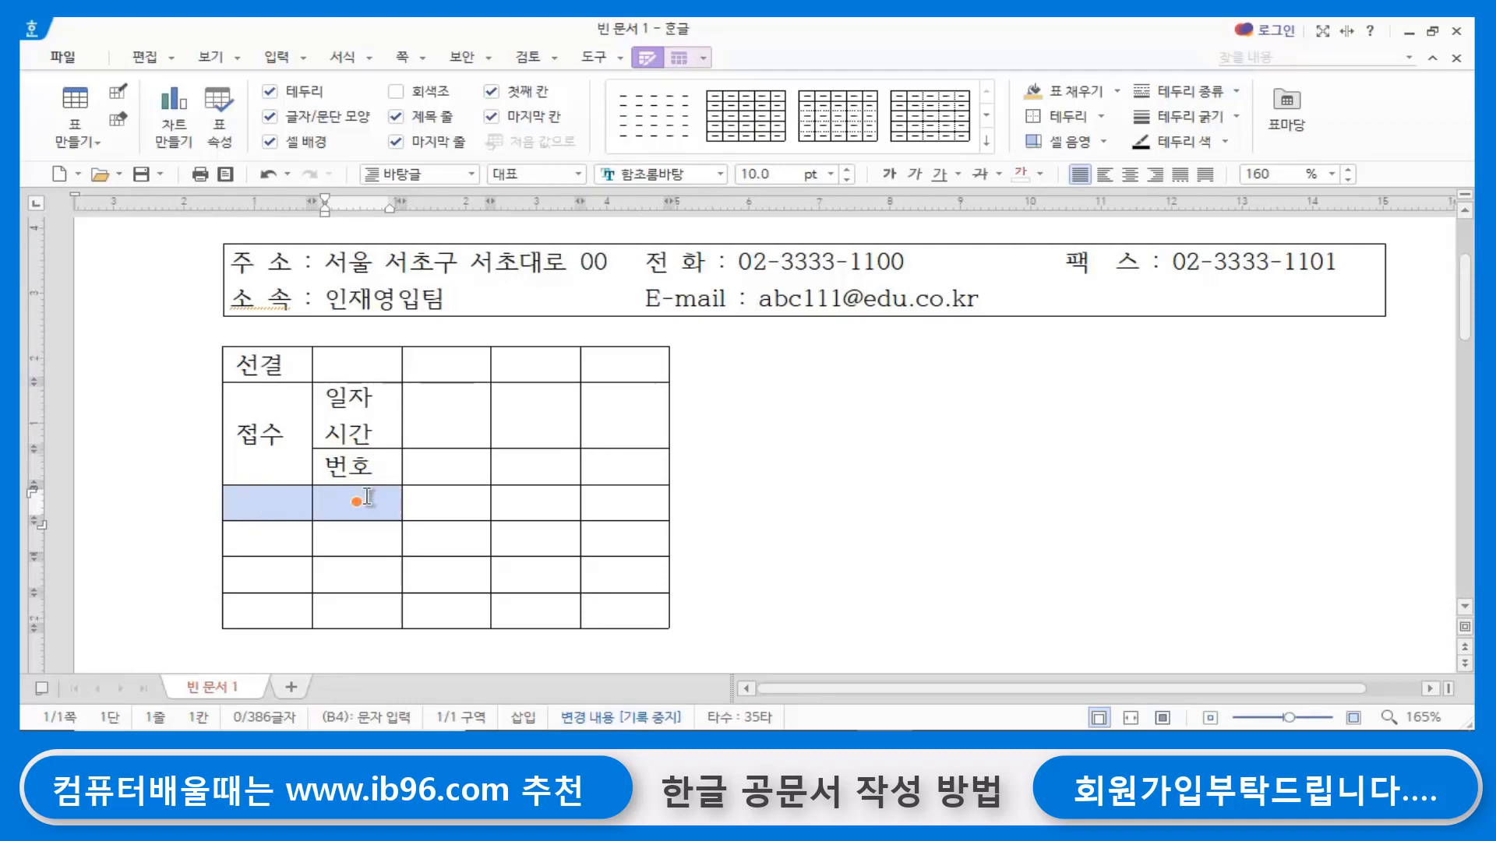
pyautogui.press('m')
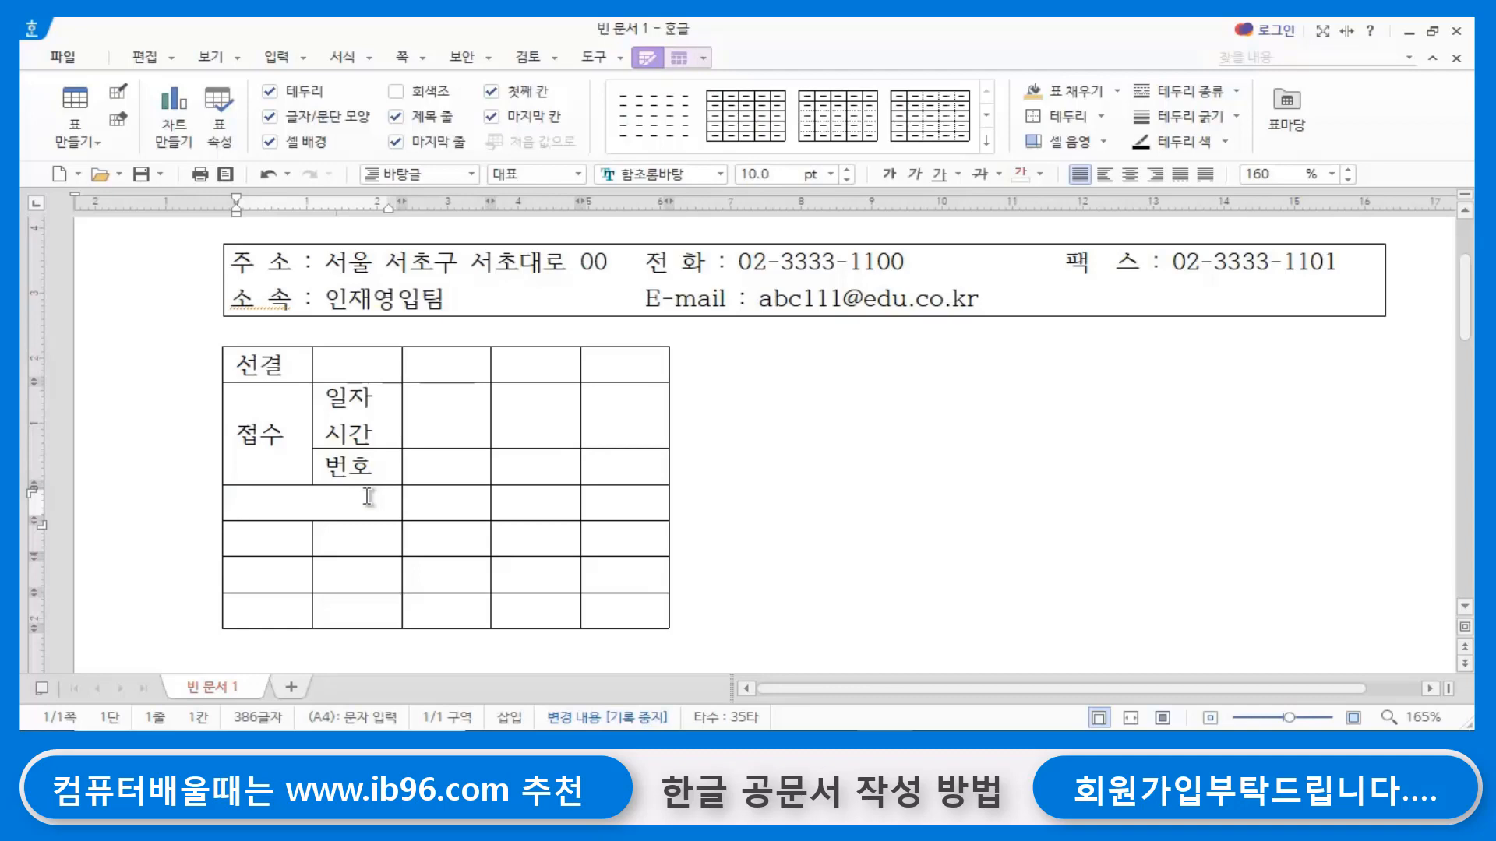
pyautogui.write('처리과')
# - Merge the first two cells in each of the two rows below 처리과, entering 담당자 and 결재권자 in the merged cells
pyautogui.moveTo(257, 552); pyautogui.dragTo(365, 543)
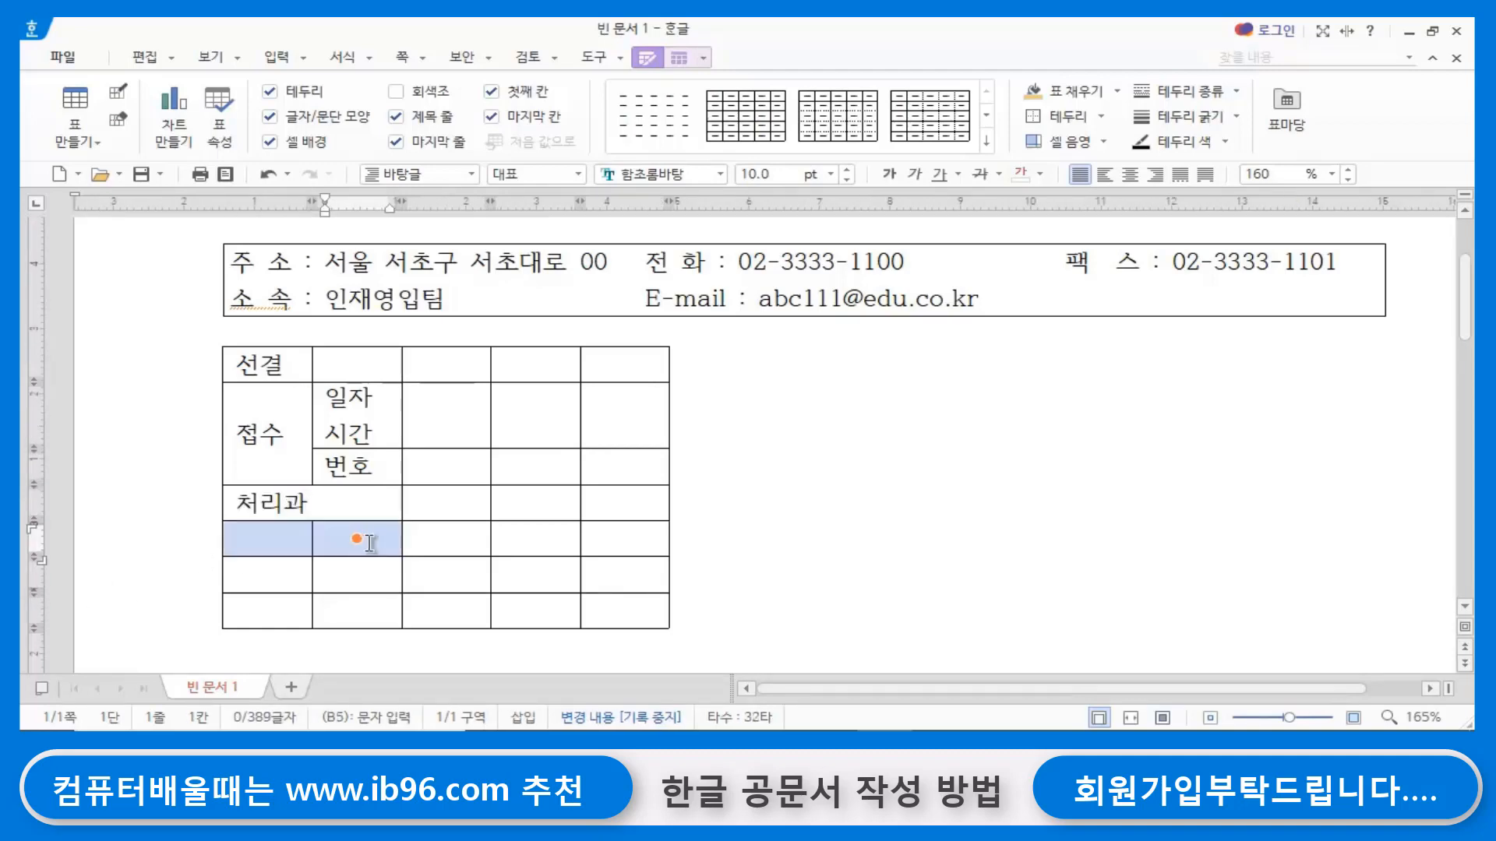
pyautogui.press('m')
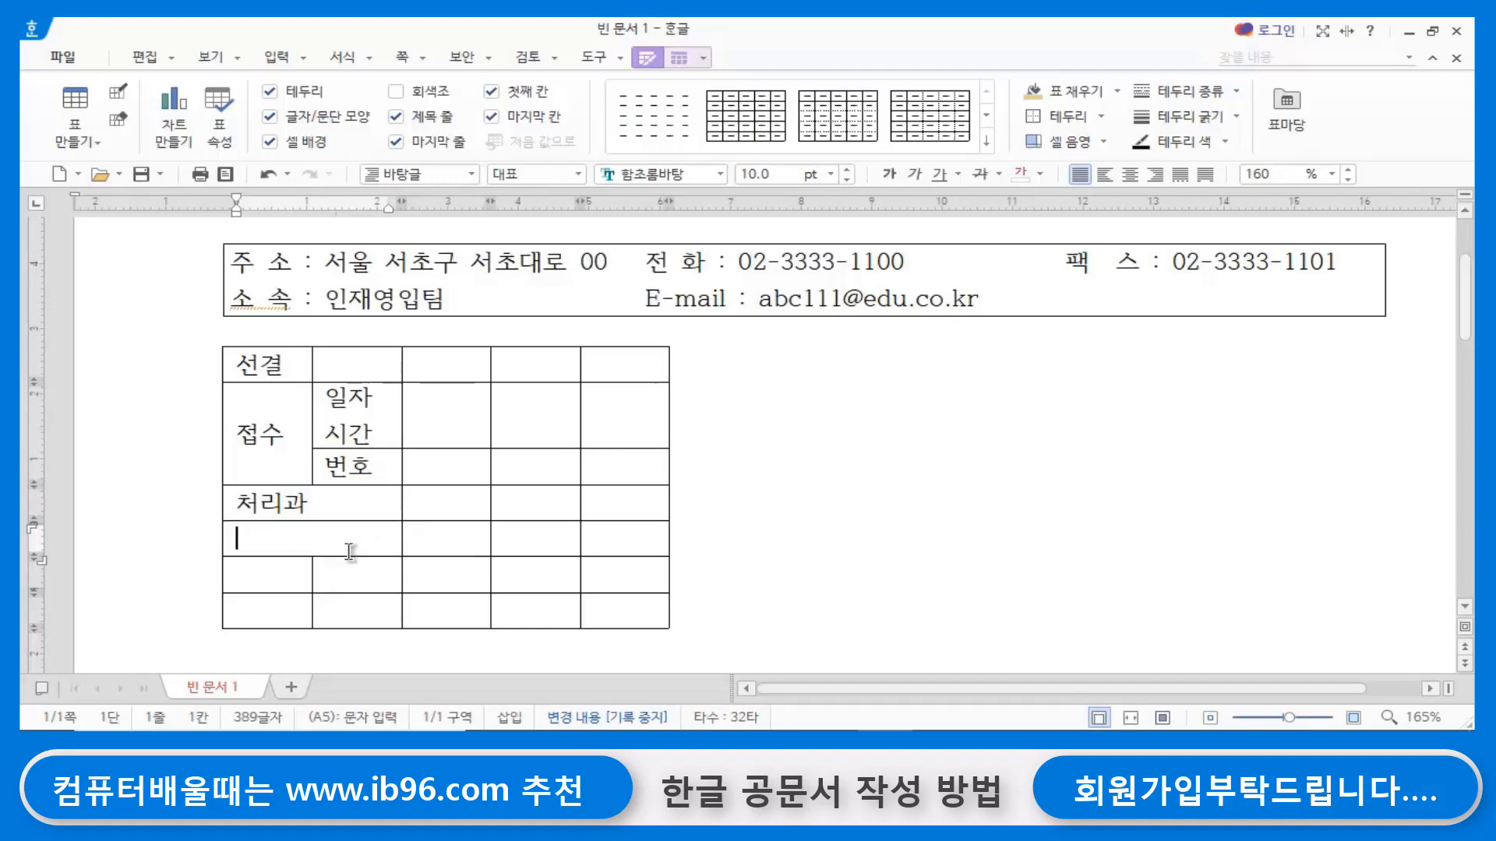
pyautogui.write('담당자')
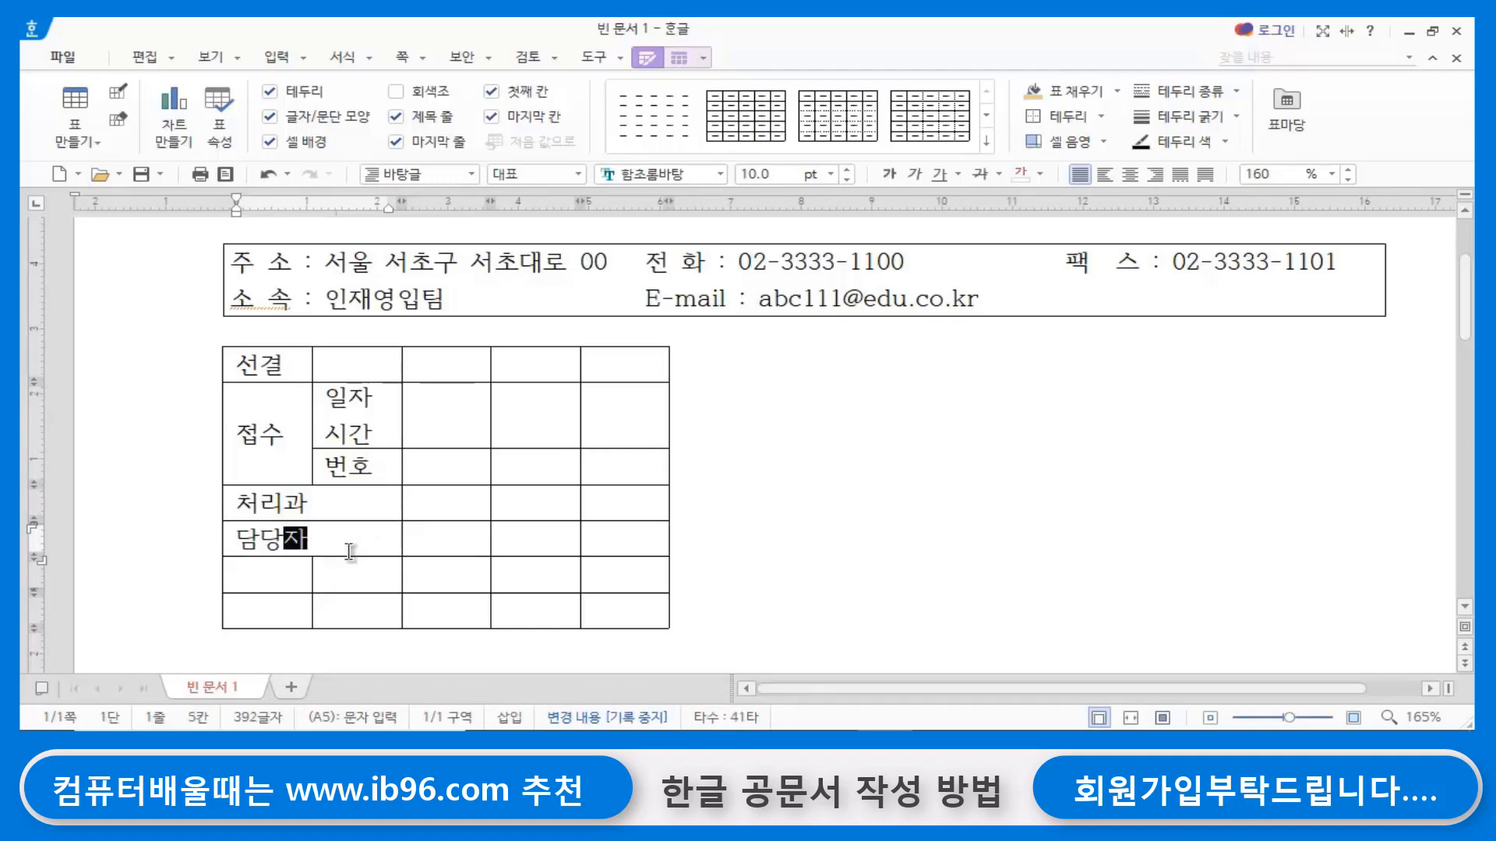
pyautogui.moveTo(287, 574); pyautogui.dragTo(355, 573)
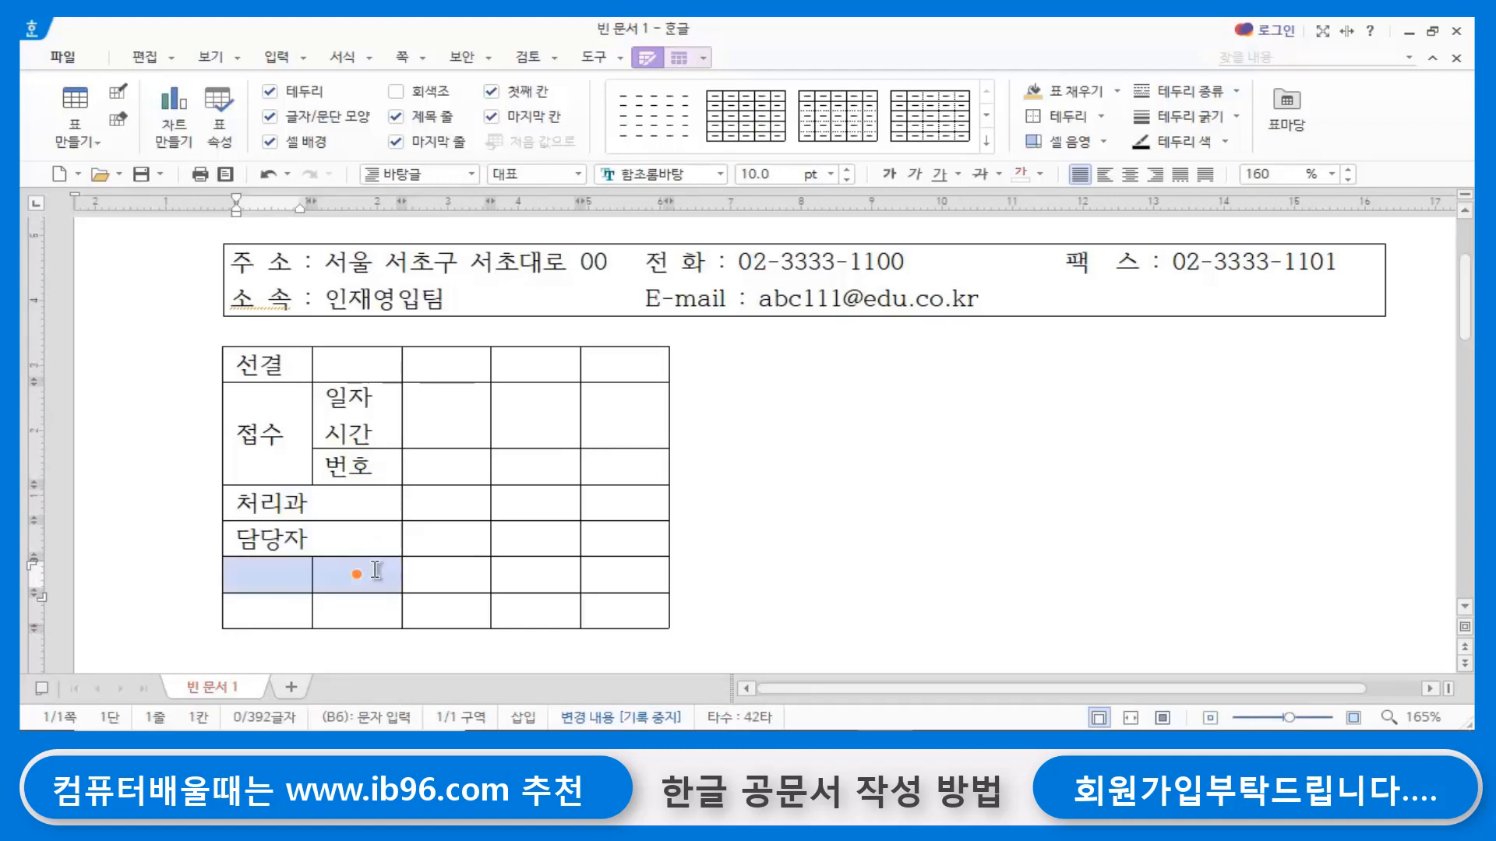
pyautogui.press('m')
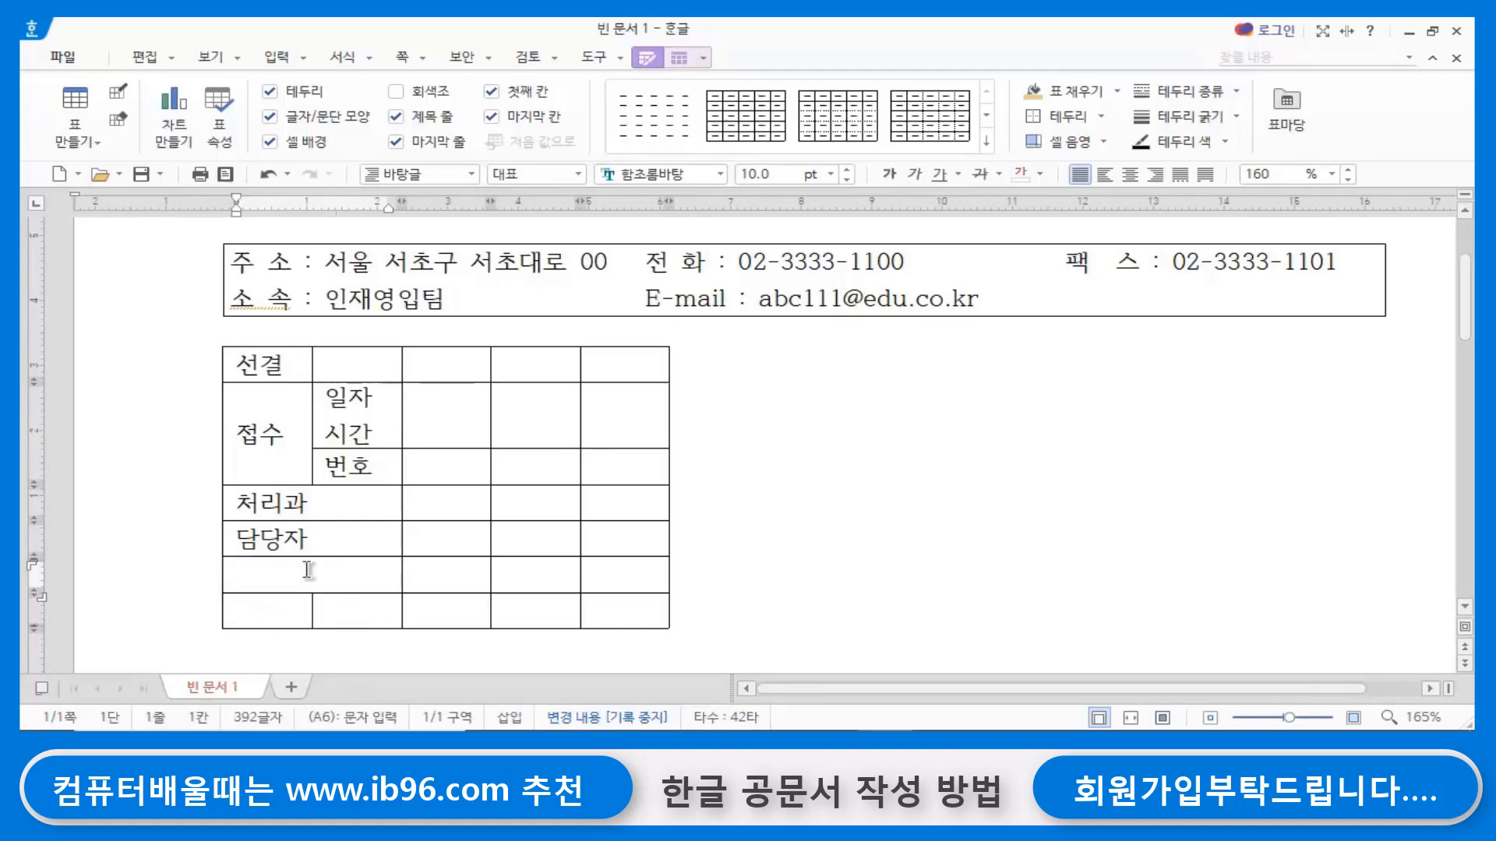
pyautogui.write('결재권자')
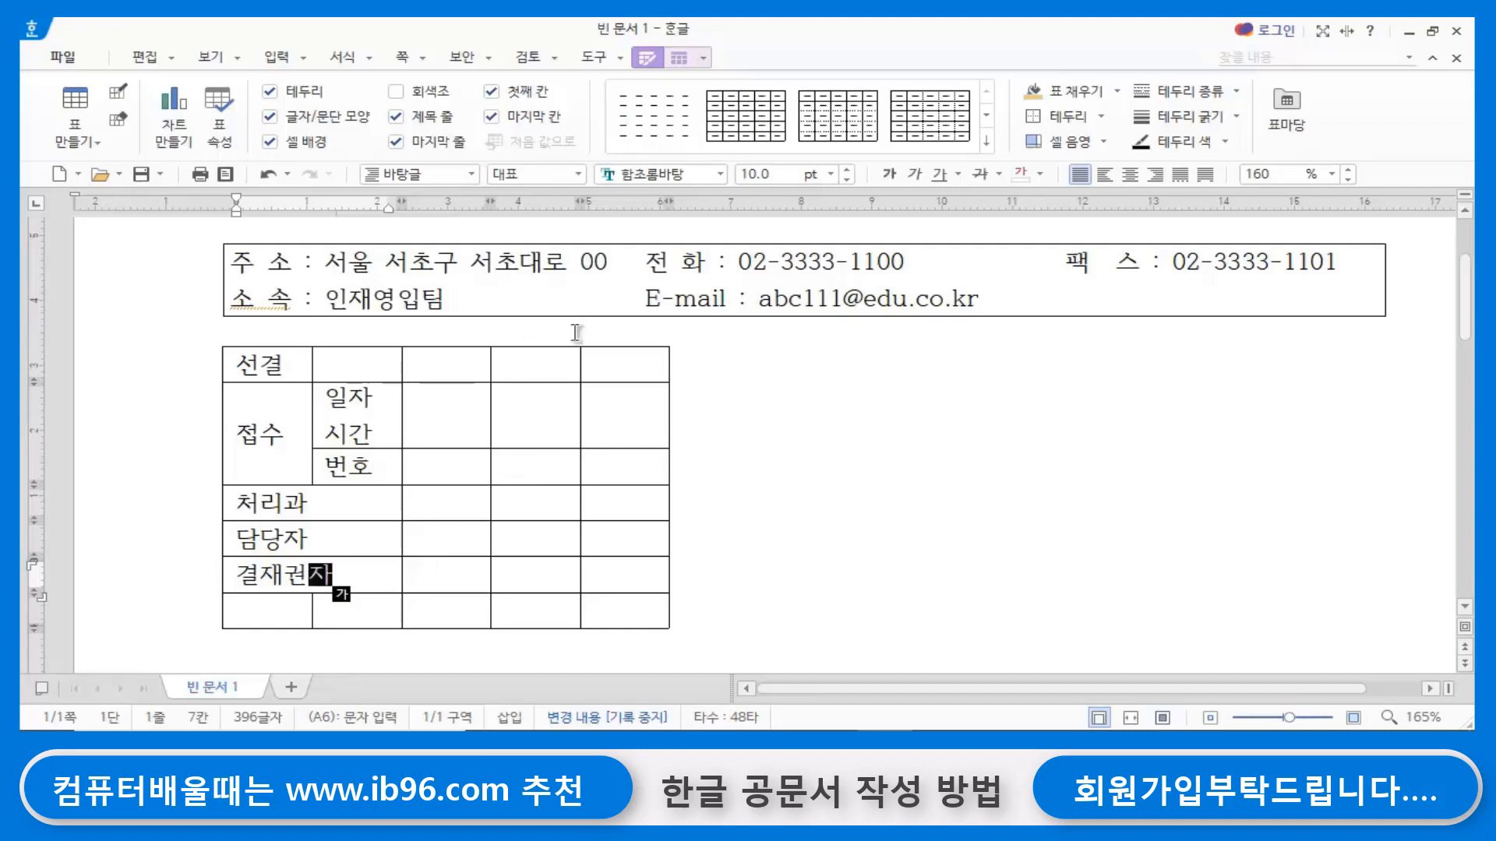
# - Split each of the three blank cells beside 일자 시간 into two rows
pyautogui.click(529, 364)
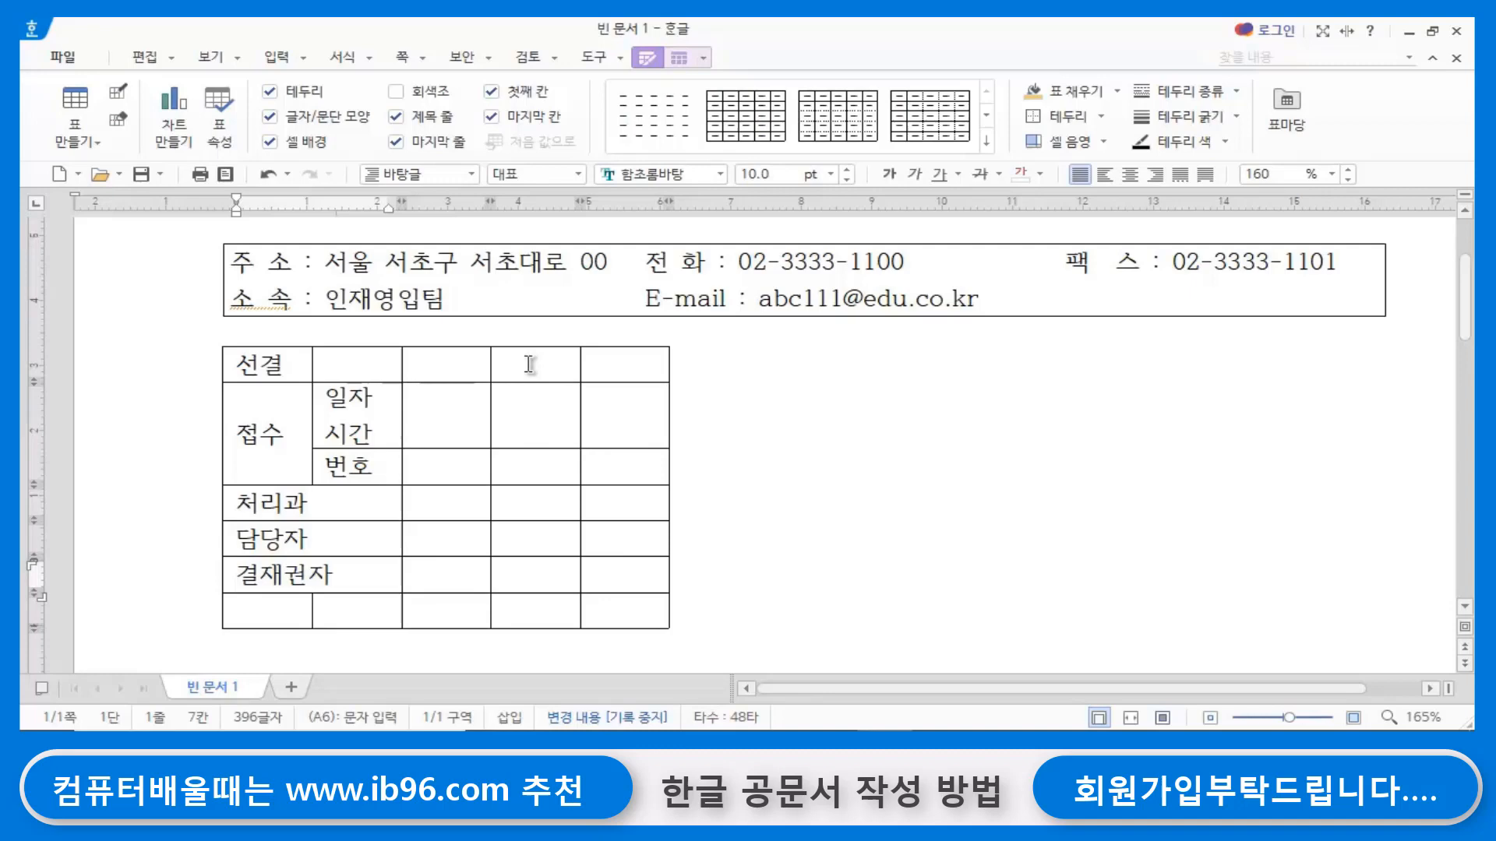
pyautogui.click(534, 414)
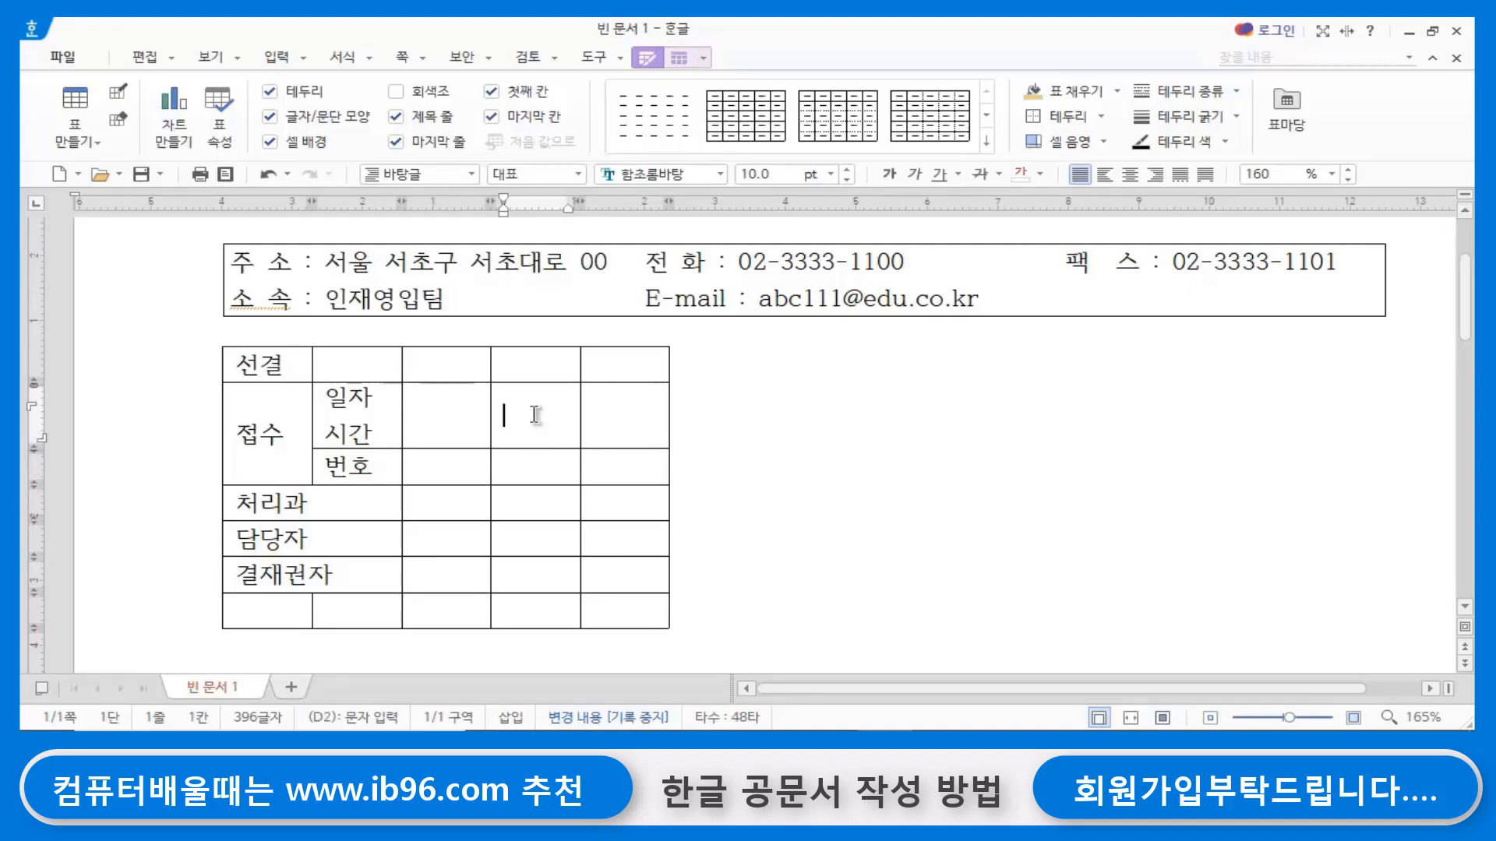
pyautogui.click(435, 418)
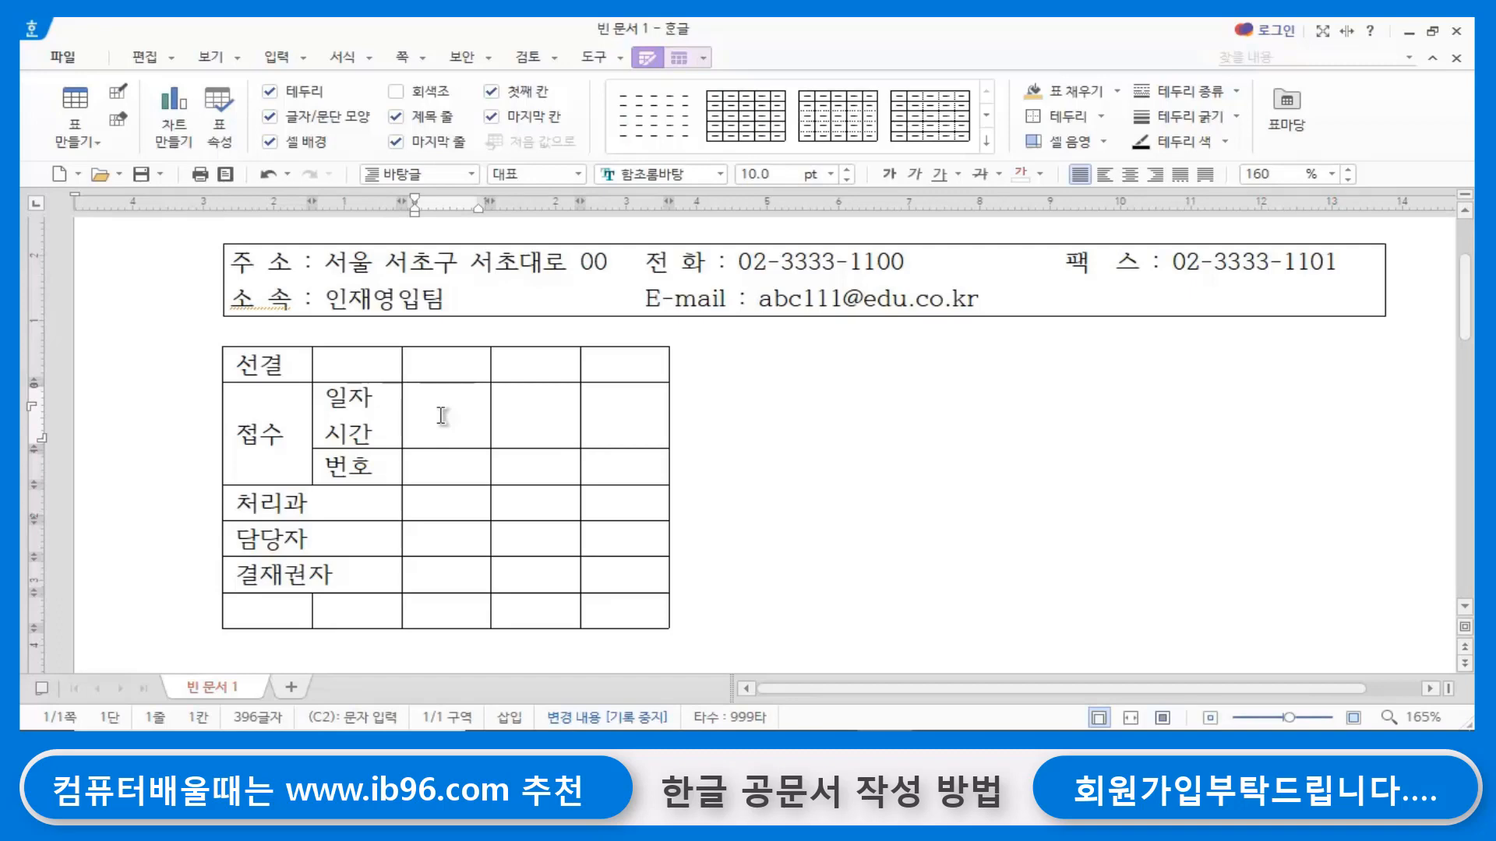
pyautogui.moveTo(445, 416); pyautogui.dragTo(628, 413)
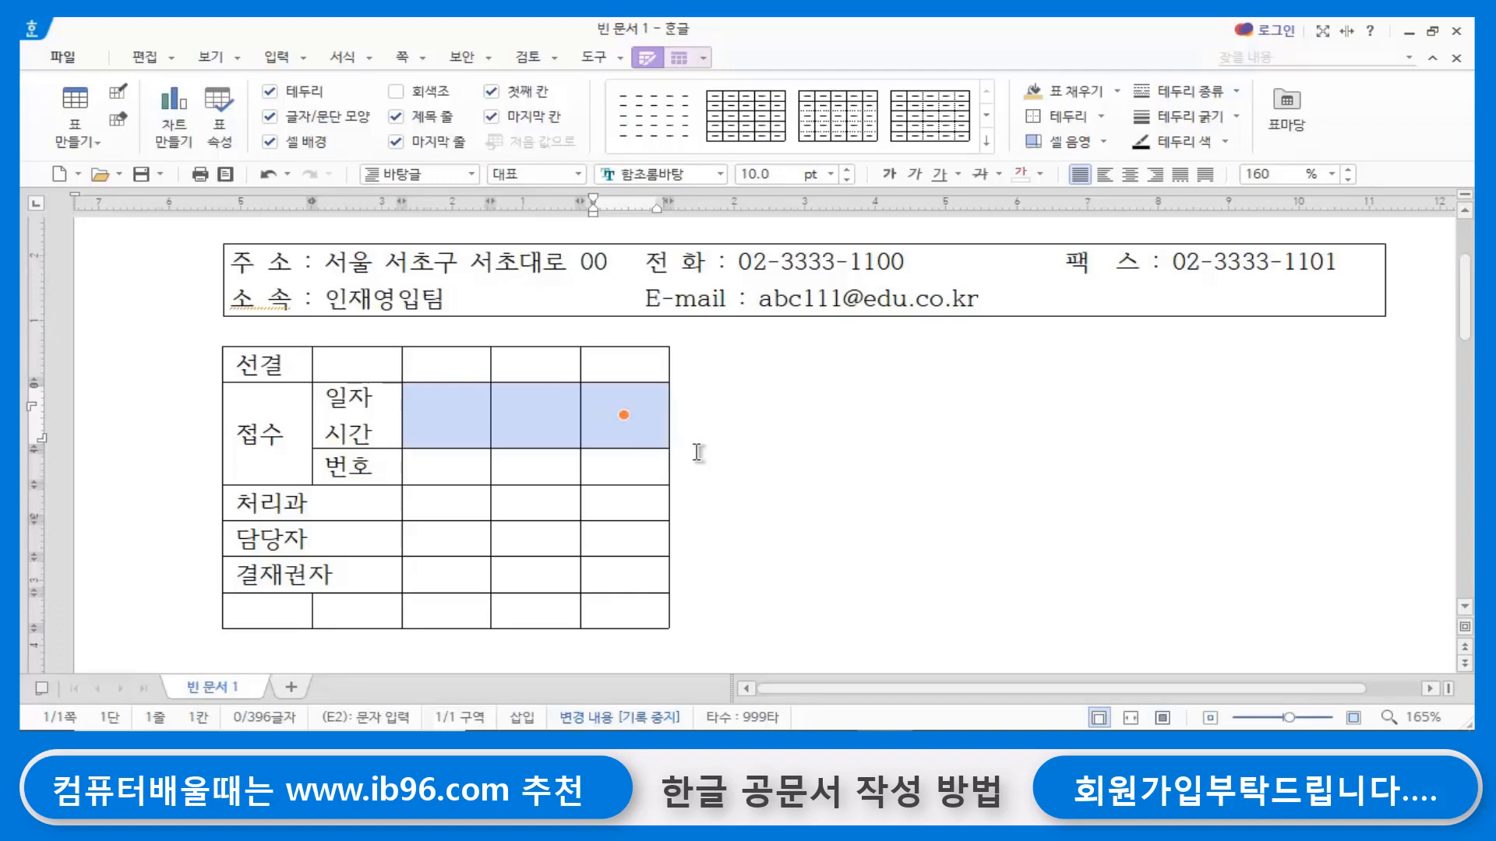
pyautogui.press('s')
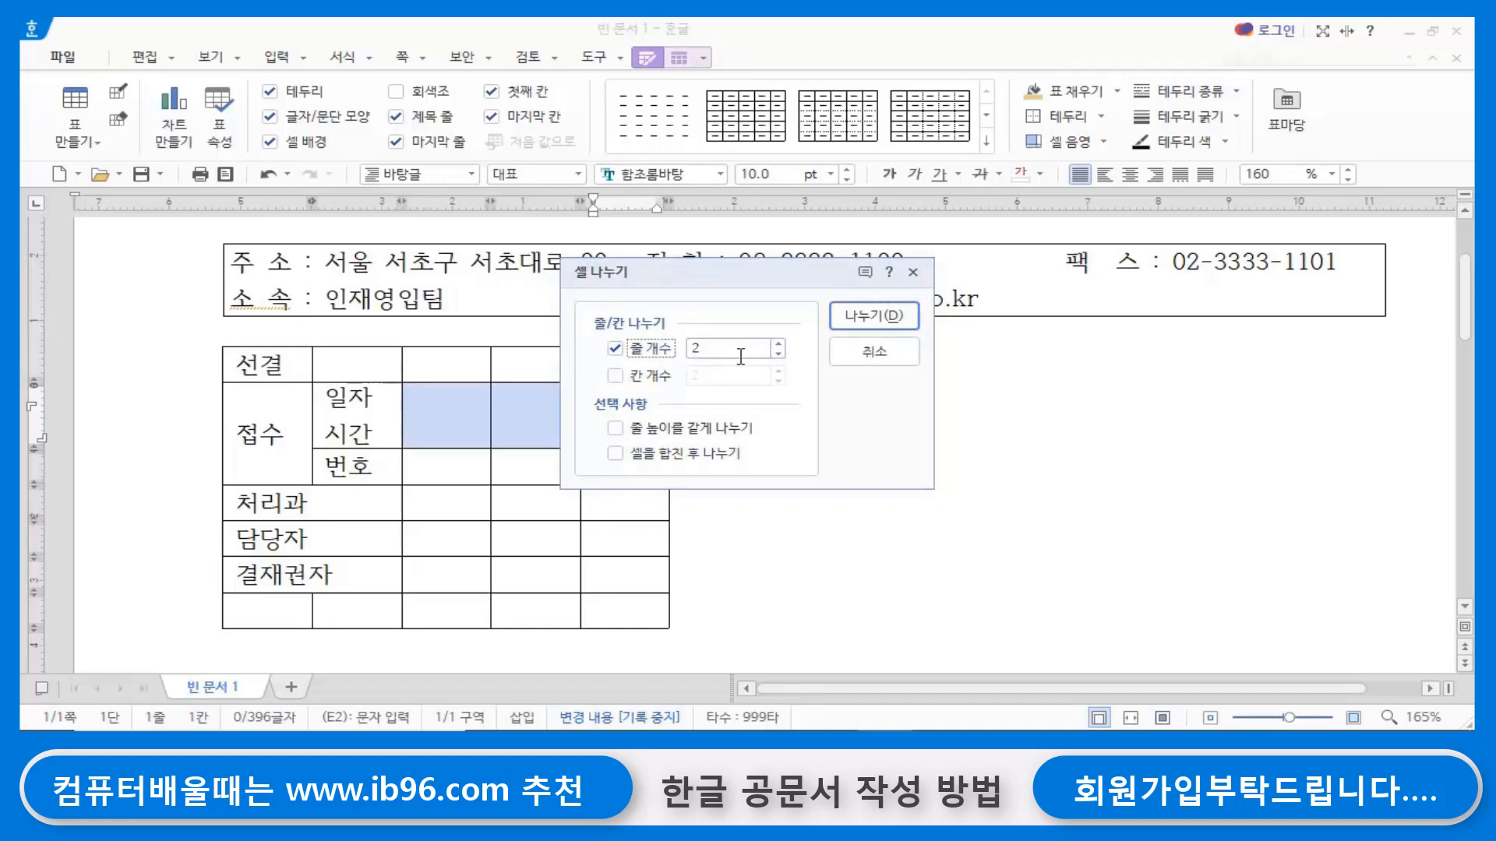
pyautogui.press('Return')
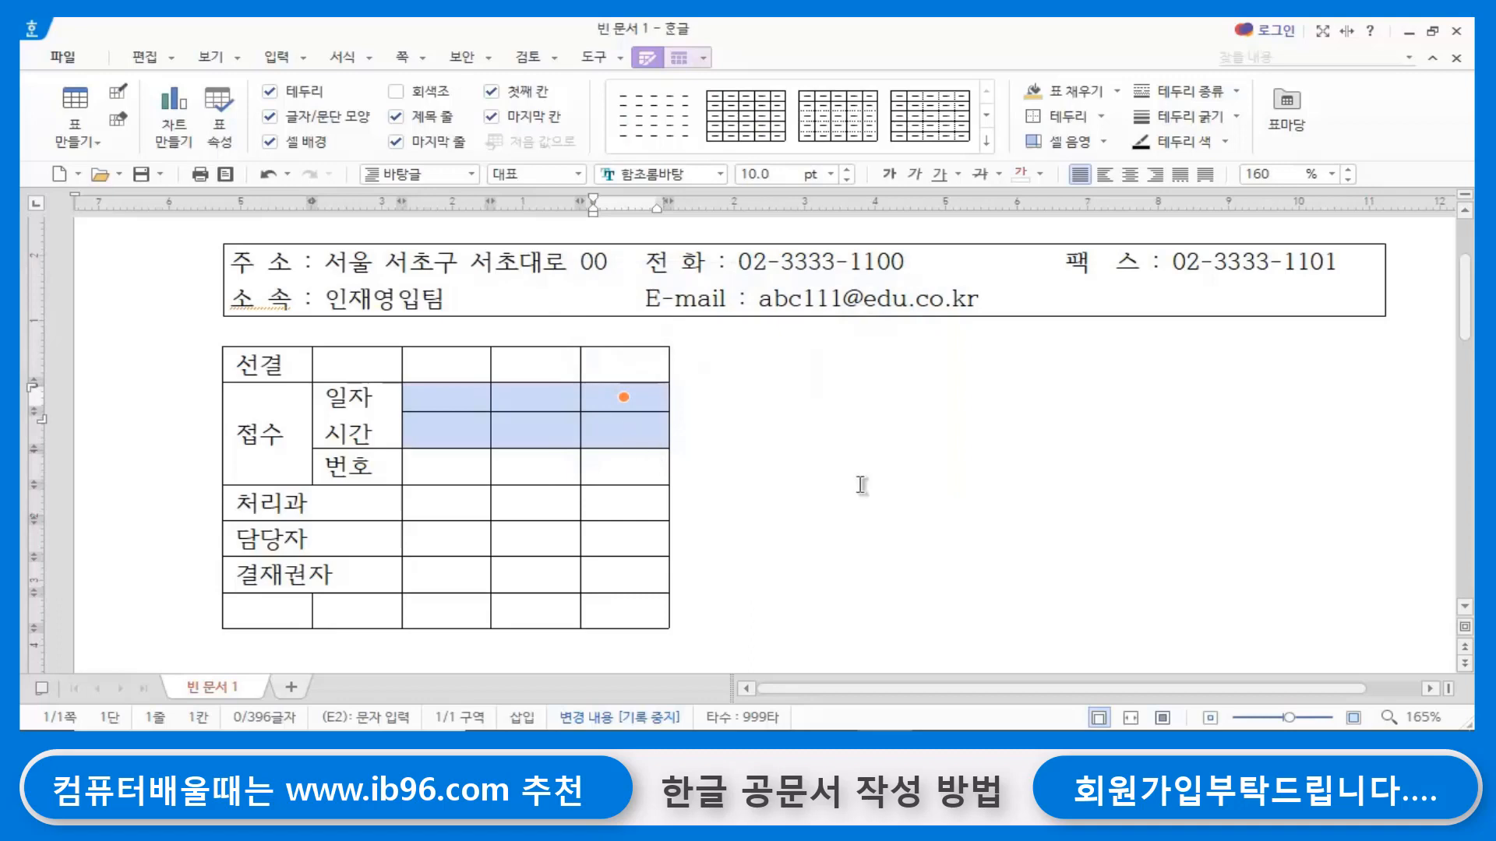
pyautogui.click(862, 486)
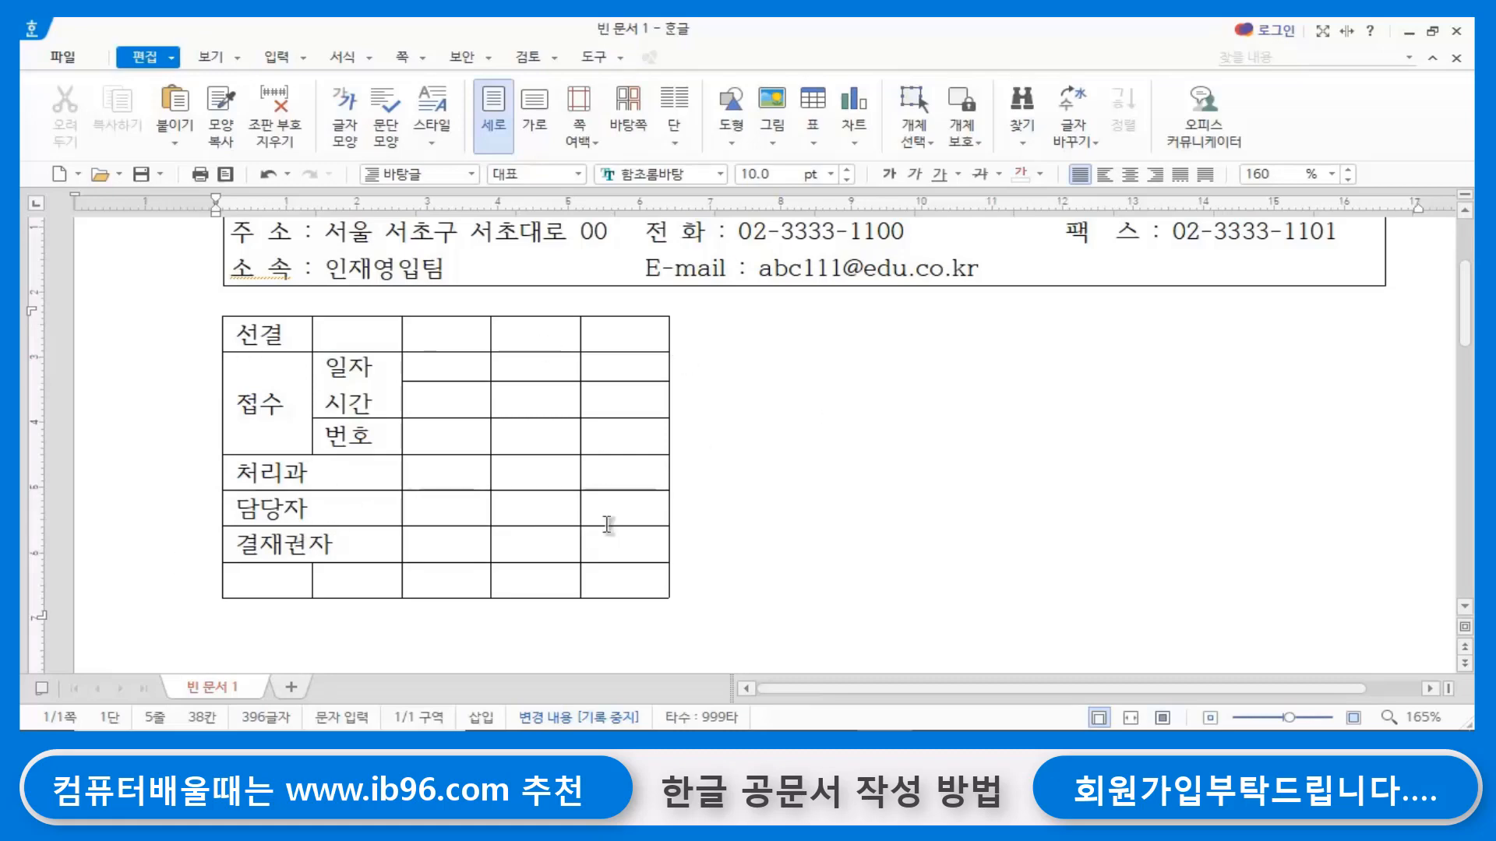
# - Merge the top two cells of the fourth column, enter 지시 there, and merge the two blank cells beside it in the last column
pyautogui.scroll(2, 617, 515)
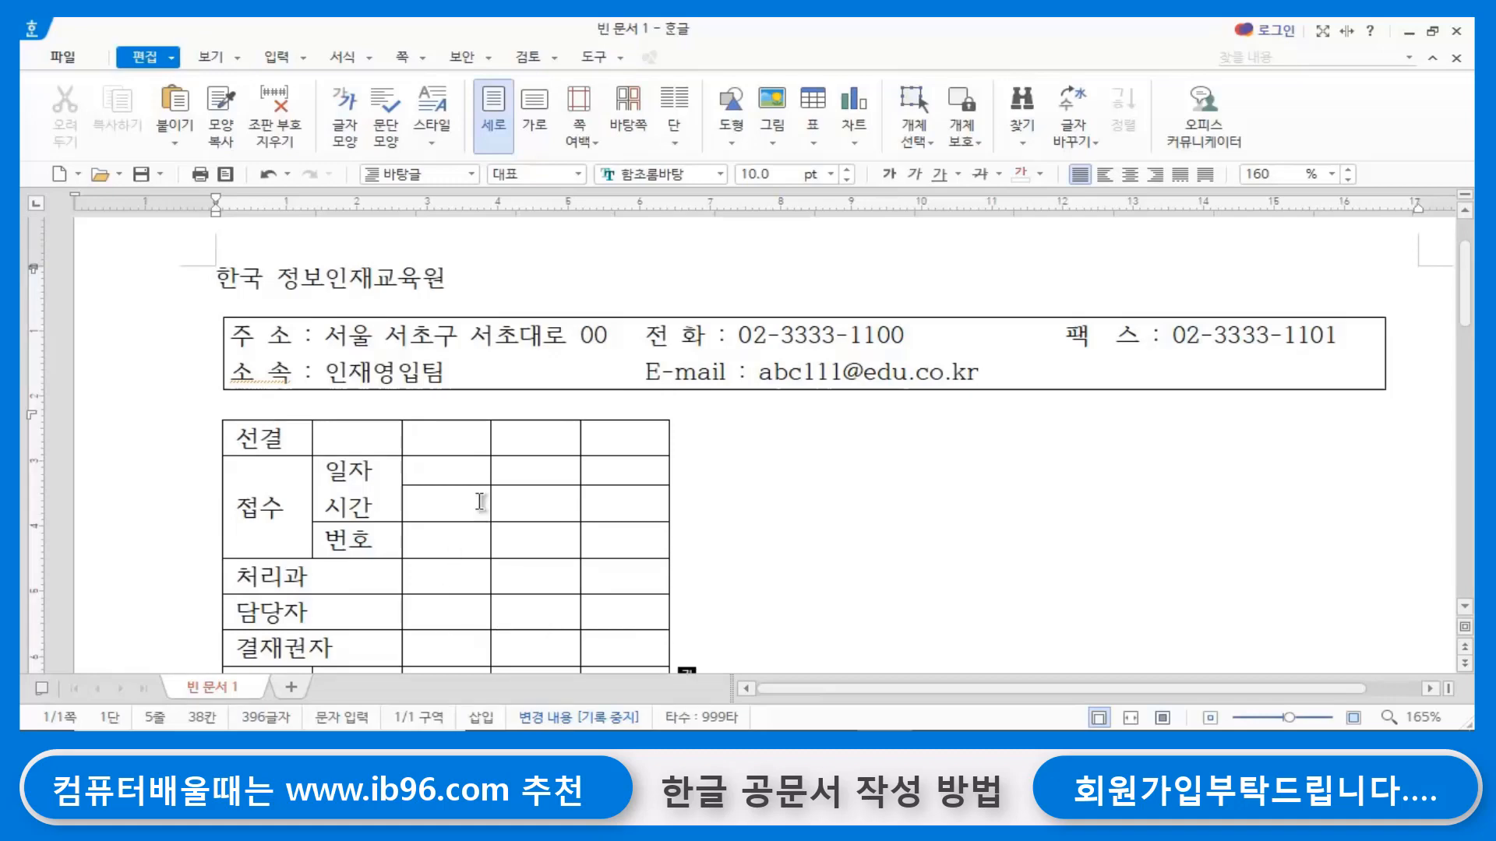
pyautogui.click(553, 443)
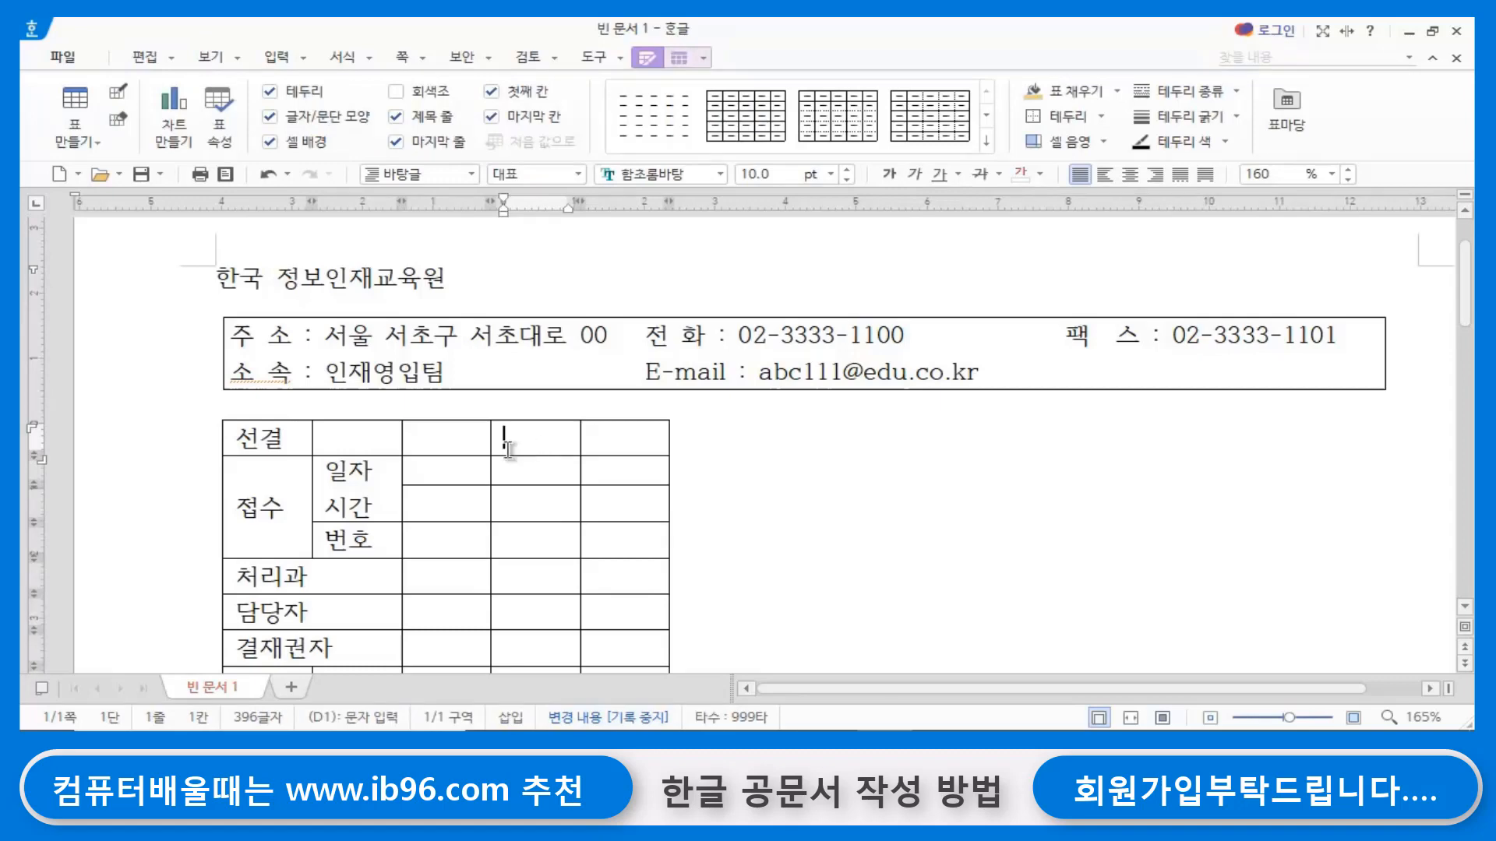
pyautogui.moveTo(511, 434); pyautogui.dragTo(515, 476)
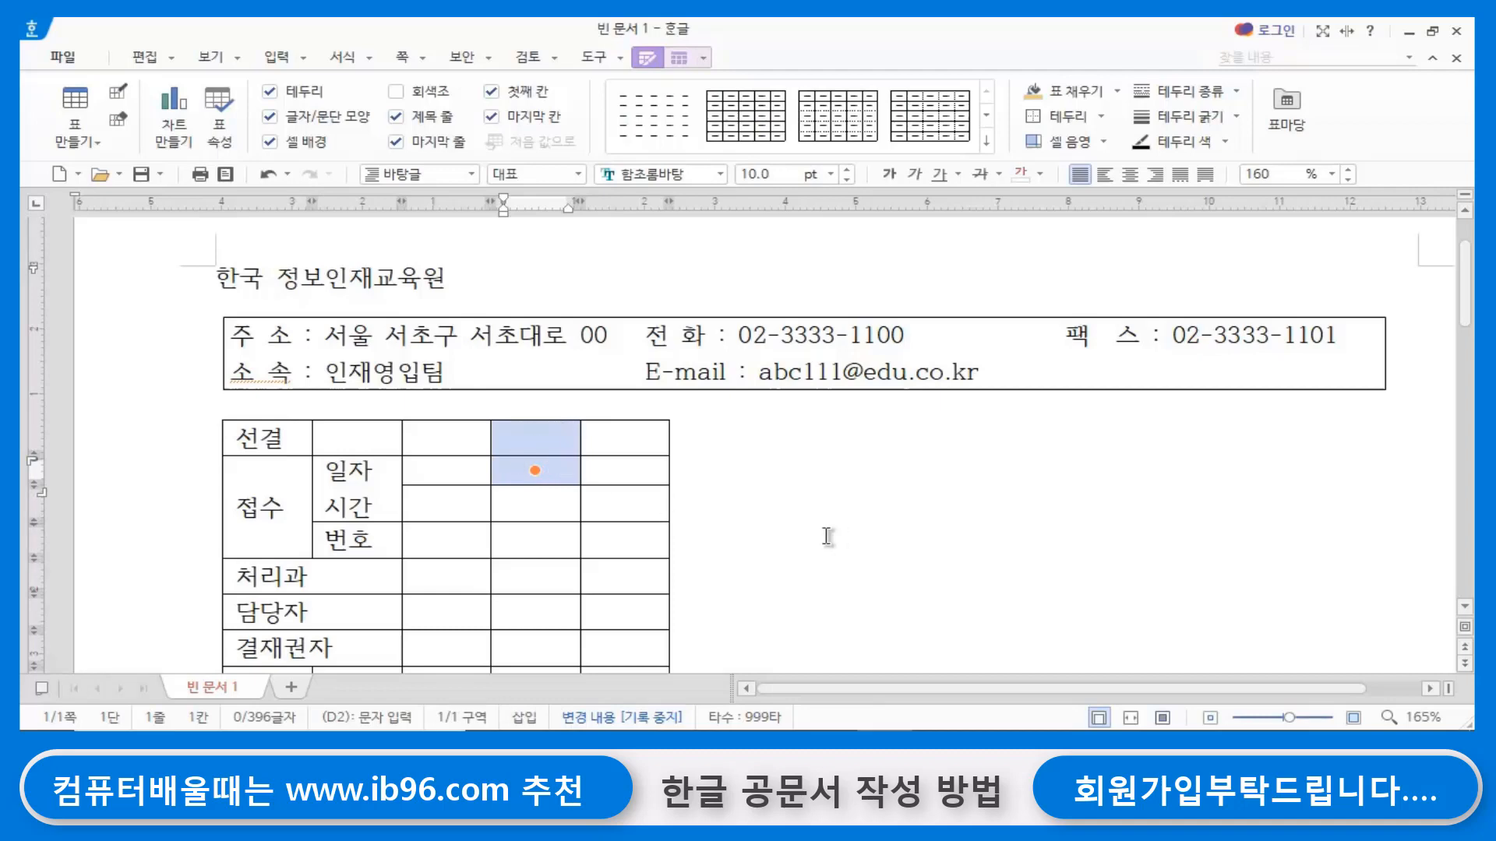
pyautogui.press('m')
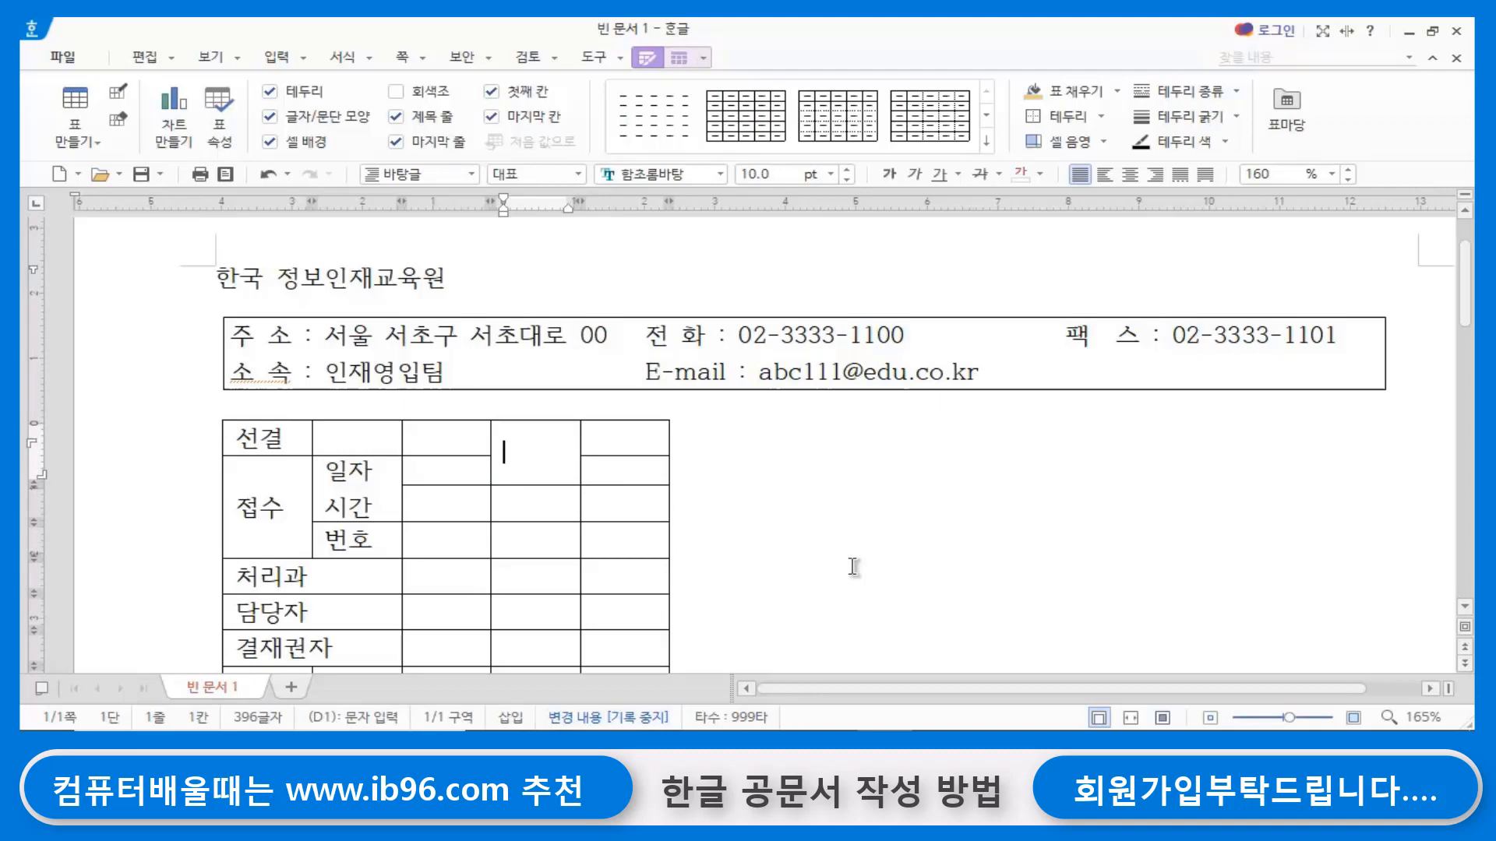
pyautogui.write('지시')
pyautogui.moveTo(641, 442); pyautogui.dragTo(635, 467)
pyautogui.press('Escape')
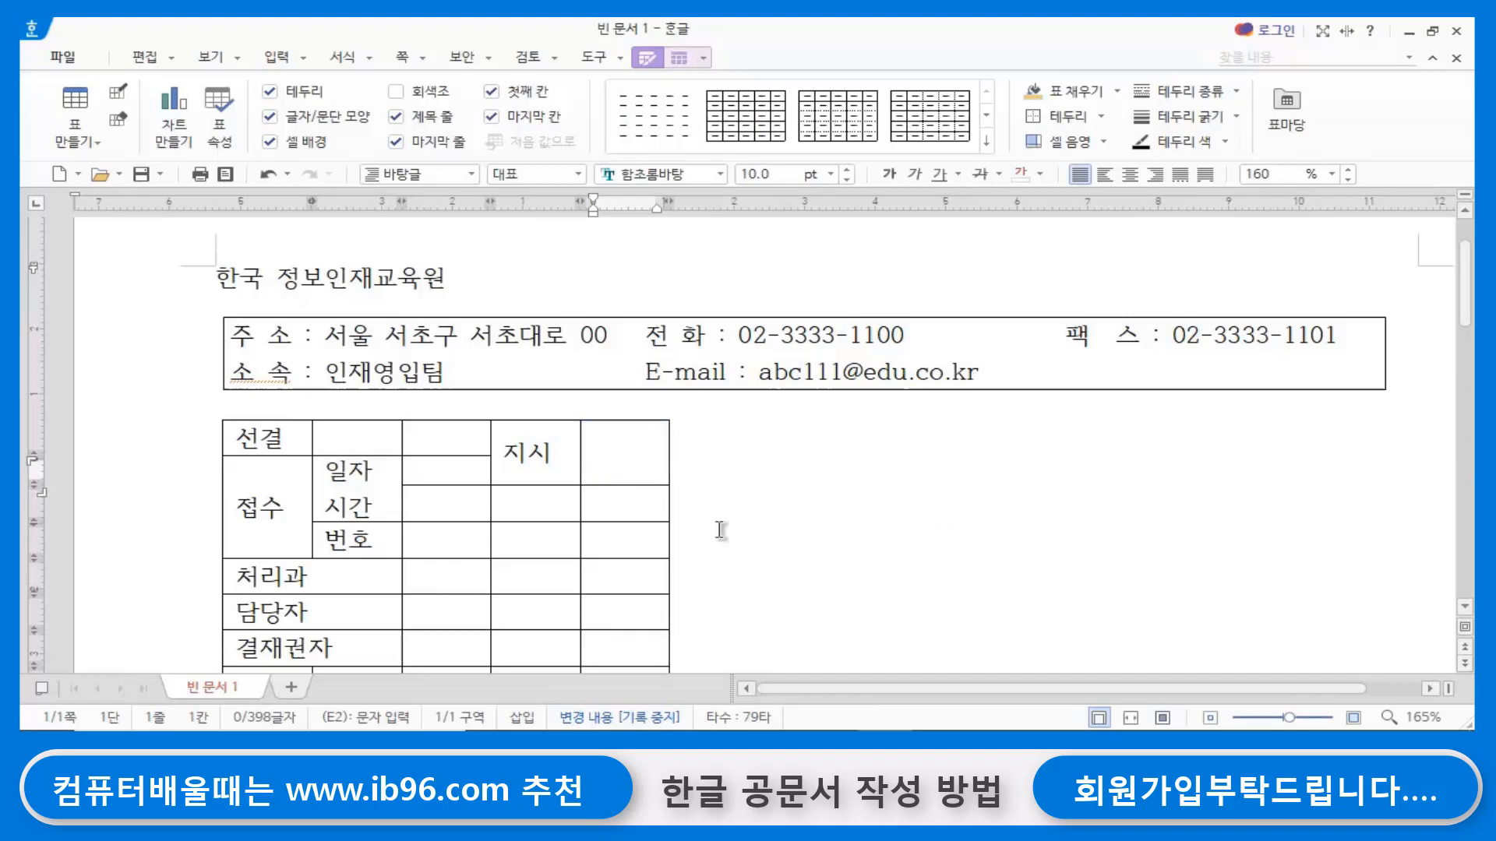
pyautogui.click(904, 544)
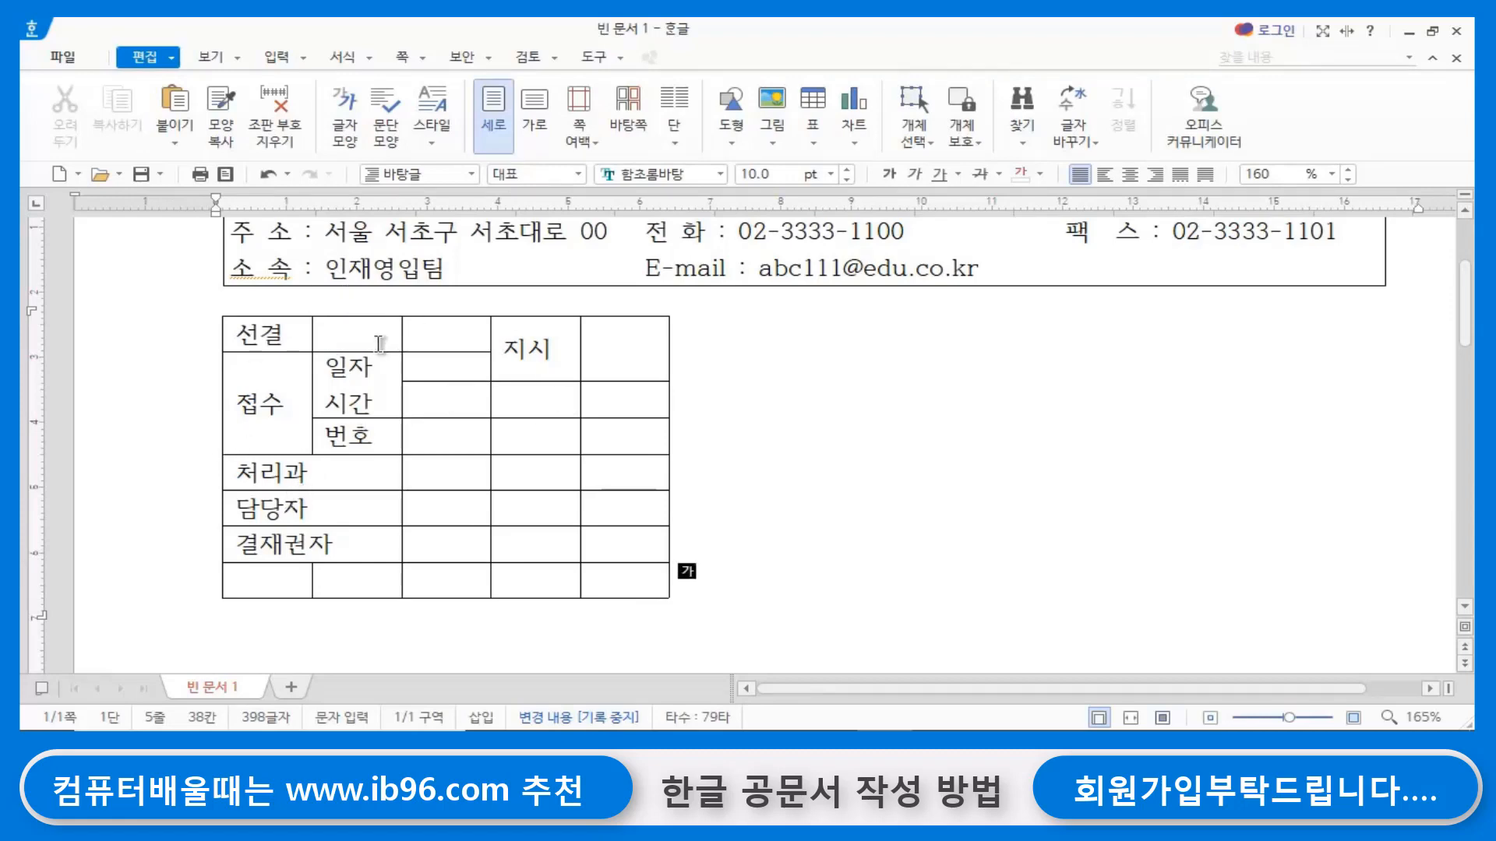
# - Try widening only the blank cell beside 선결, and bring its edge back in line with the cells below
pyautogui.click(368, 338)
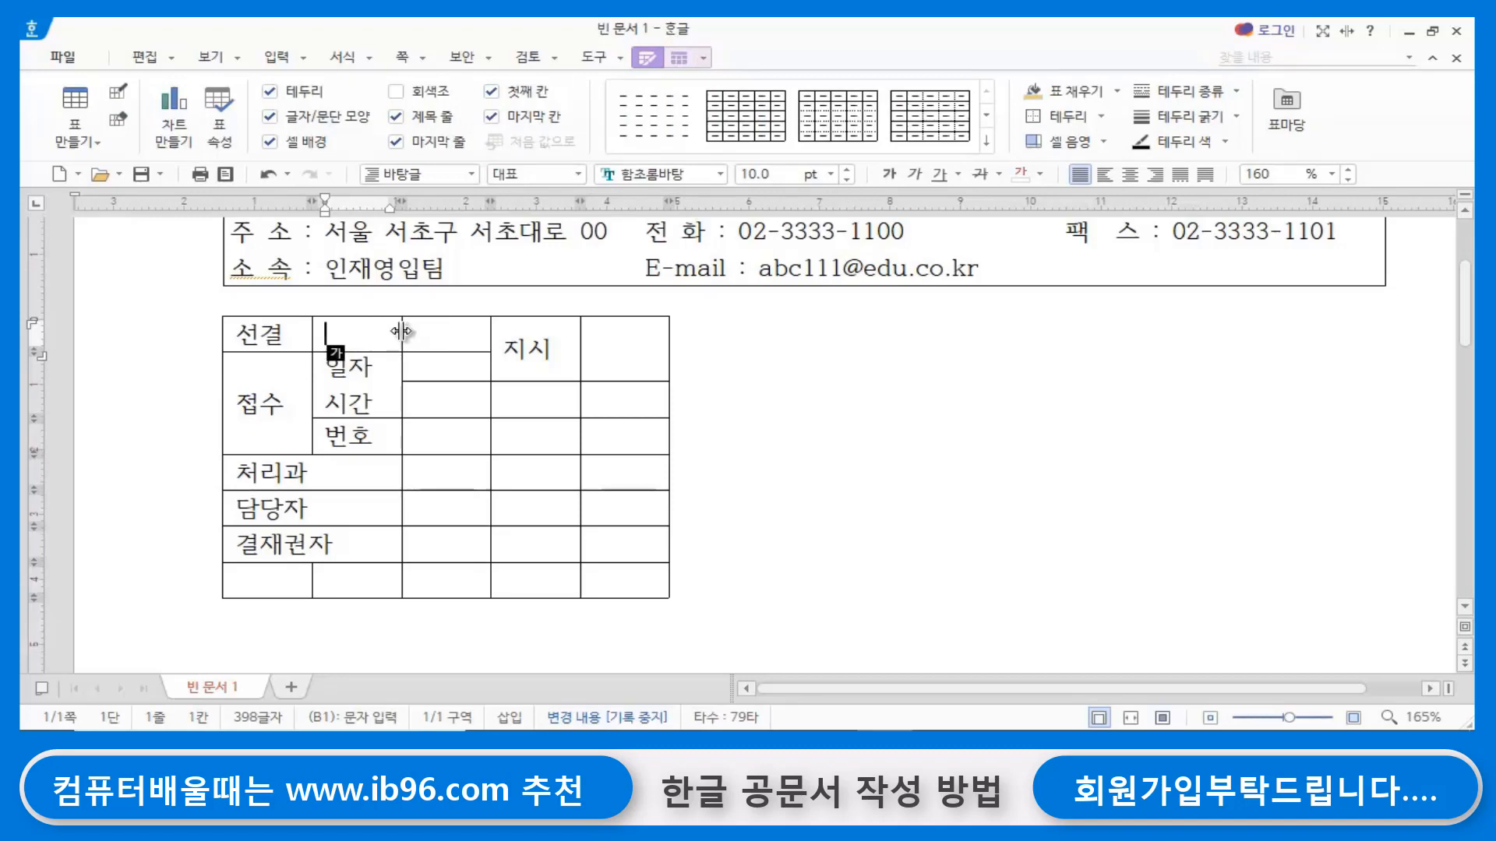
pyautogui.moveTo(401, 331); pyautogui.dragTo(401, 331)
pyautogui.press('F5')
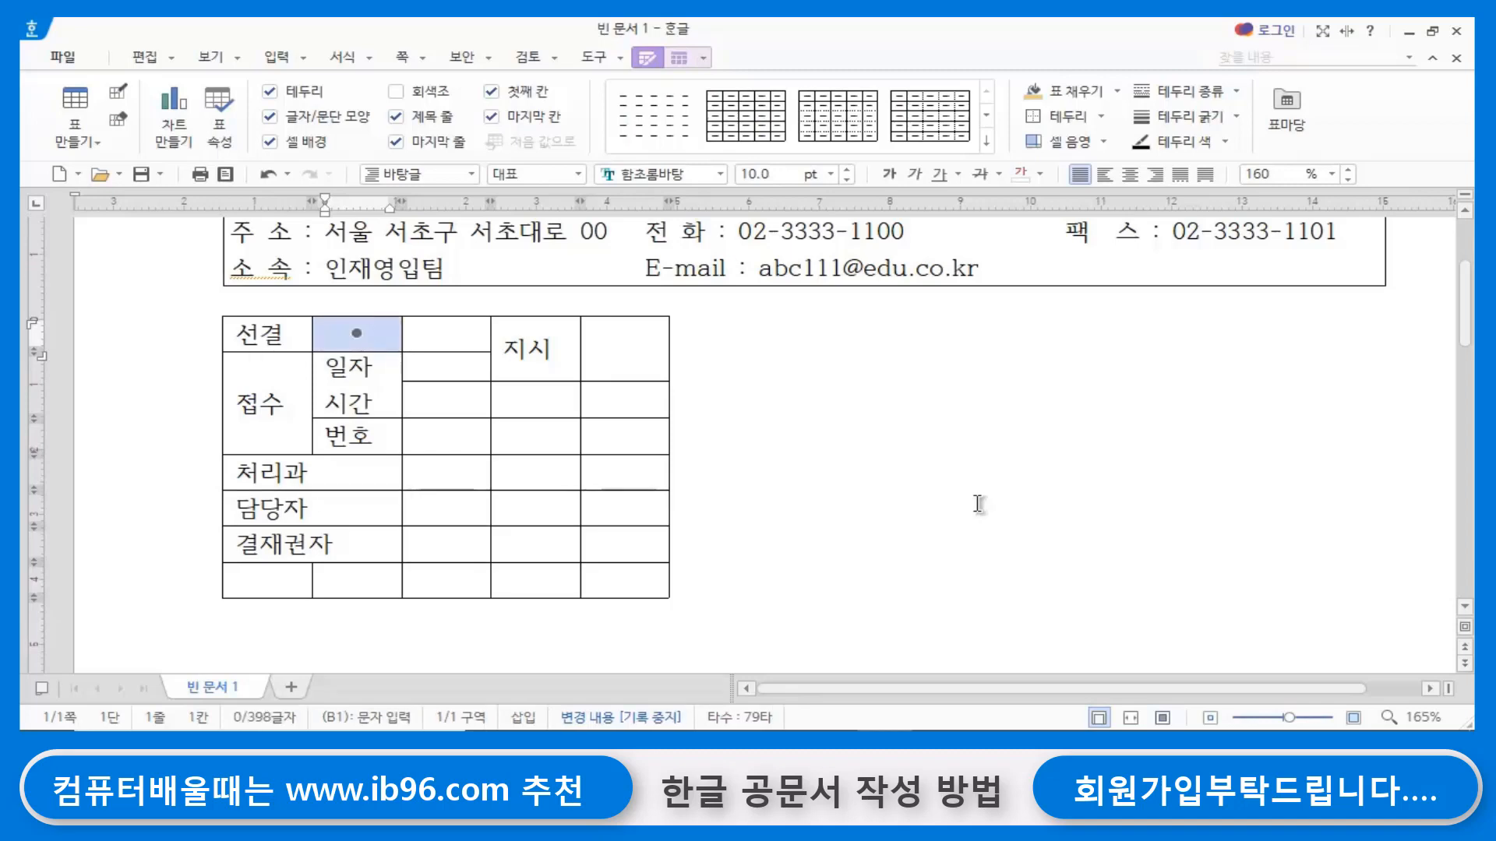
pyautogui.hotkey('shift', 'Right')
pyautogui.hotkey('shift', 'Right')
pyautogui.hotkey('shift', 'Right')
pyautogui.hotkey('shift', 'Right')
pyautogui.hotkey('shift', 'Right')
pyautogui.hotkey('shift', 'Right')
pyautogui.hotkey('shift', 'Right')
pyautogui.hotkey('shift', 'Right')
pyautogui.hotkey('shift', 'Right')
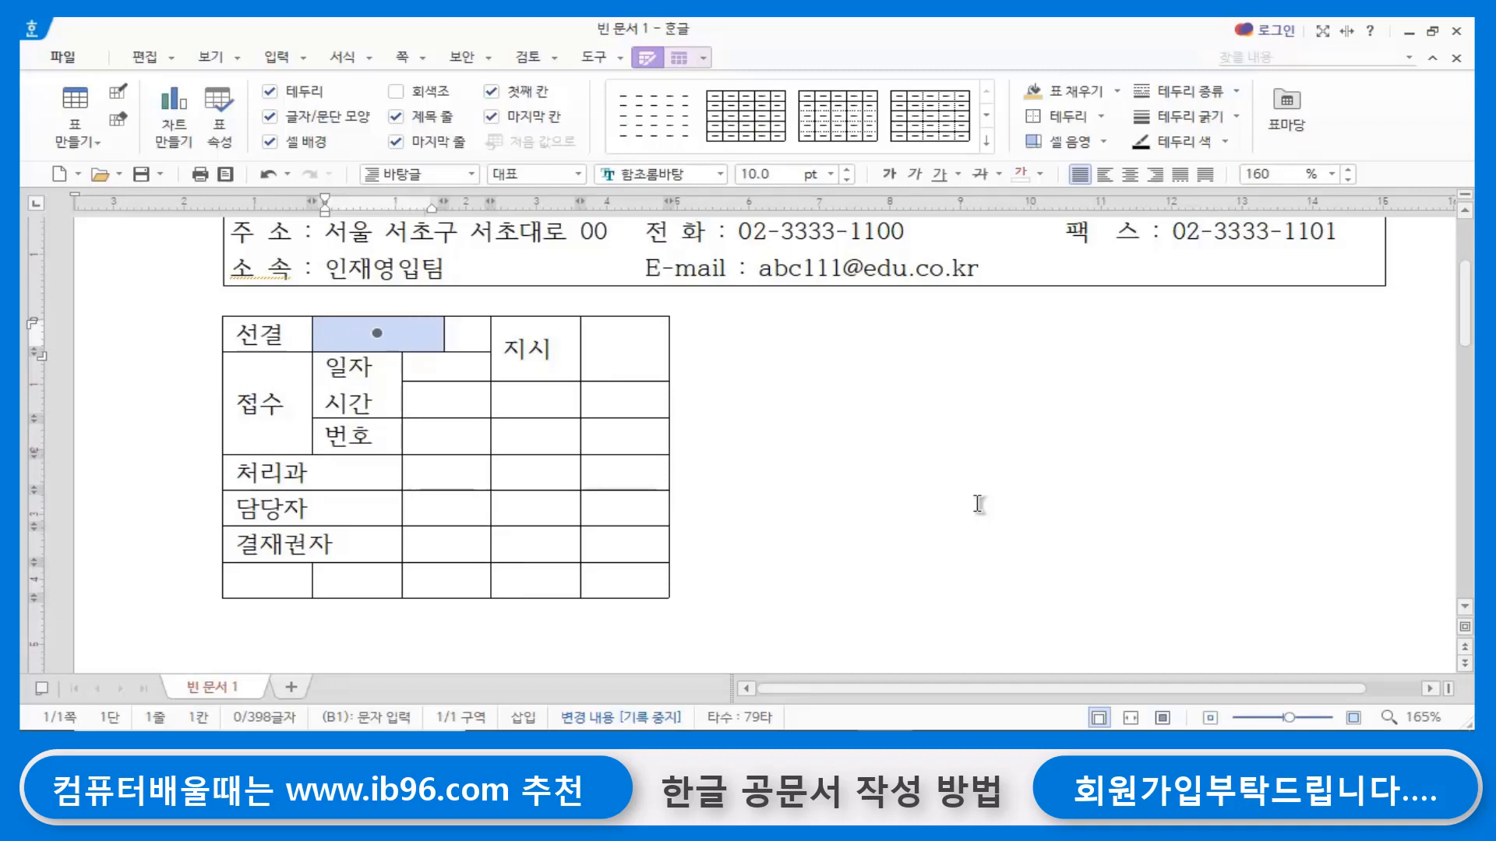
pyautogui.hotkey('shift', 'Left')
pyautogui.hotkey('shift', 'Left')
pyautogui.hotkey('shift', 'Left')
pyautogui.hotkey('shift', 'Left')
pyautogui.hotkey('shift', 'Left')
pyautogui.hotkey('shift', 'Left')
pyautogui.hotkey('shift', 'Left')
pyautogui.hotkey('shift', 'Left')
pyautogui.hotkey('shift', 'Left')
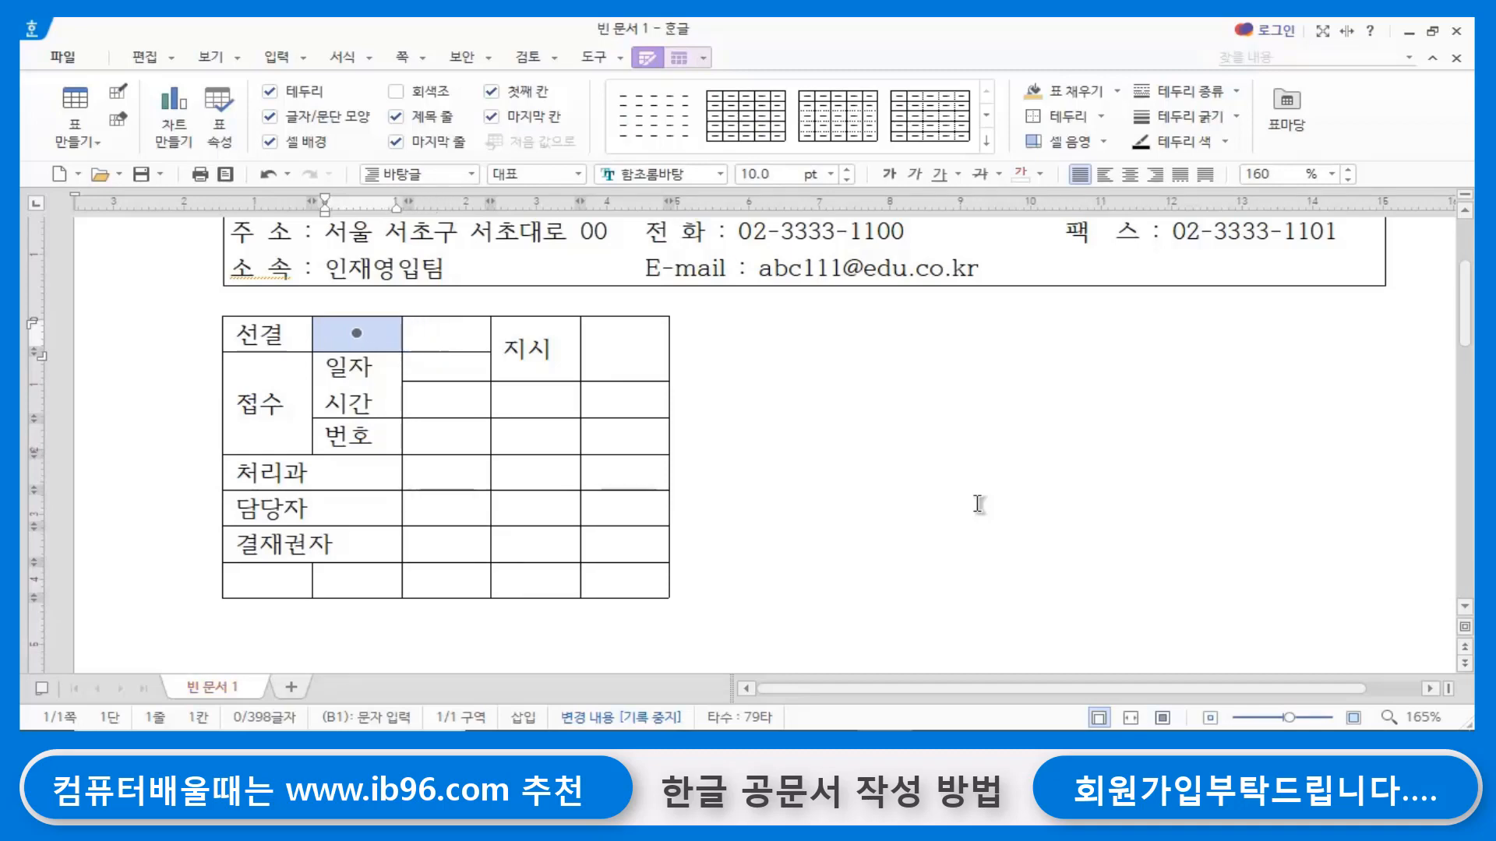
pyautogui.click(833, 522)
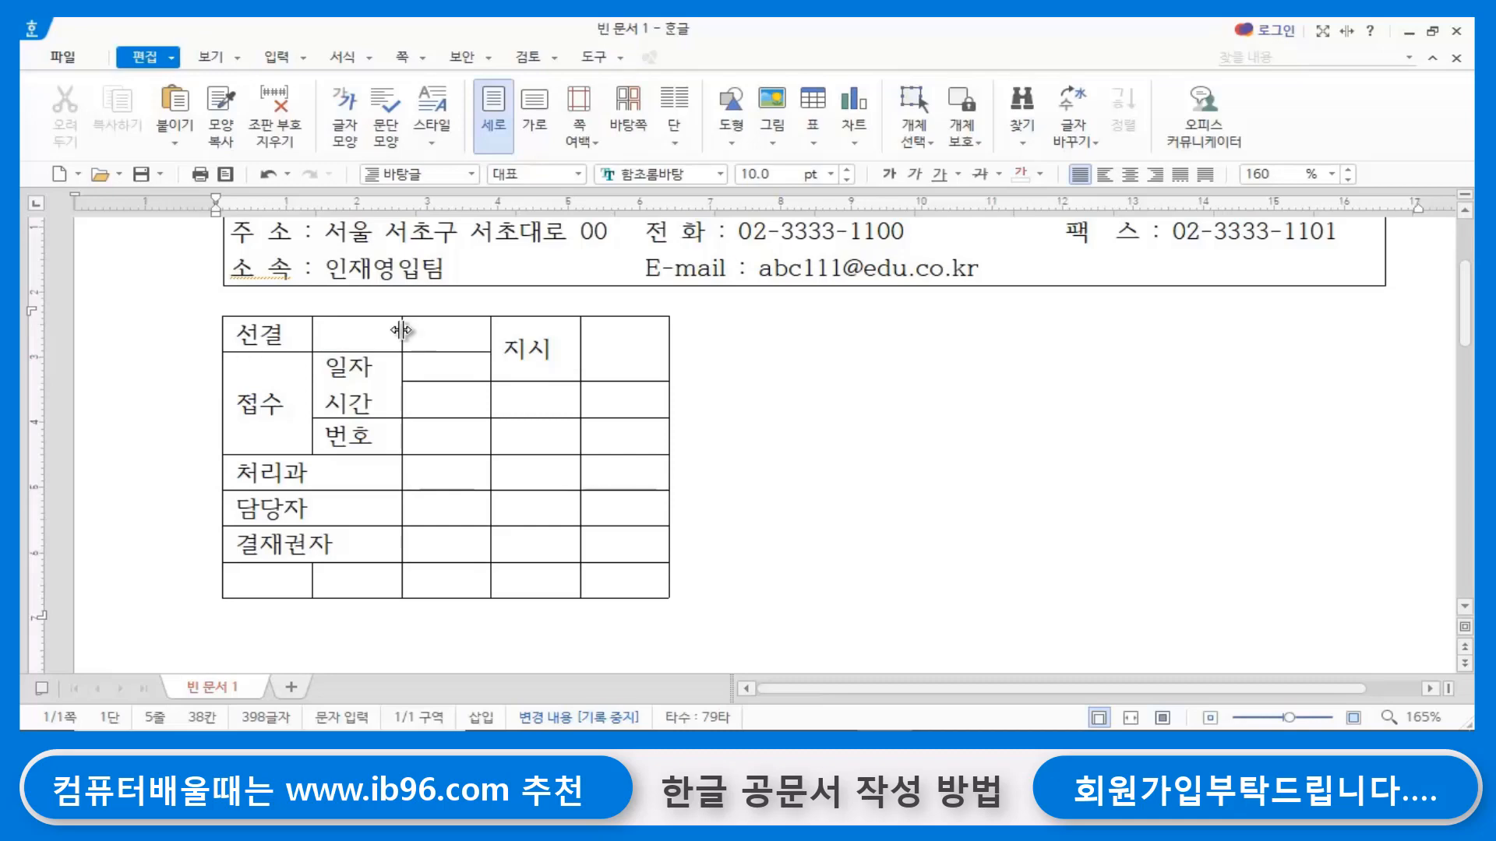
# - Widen only the blank cell beside 선결 so its edge extends past the column line of the rows below
pyautogui.moveTo(401, 329)
pyautogui.mouseDown()
pyautogui.moveTo(431, 329)
pyautogui.moveTo(402, 330)
pyautogui.mouseUp()
pyautogui.click(368, 336)
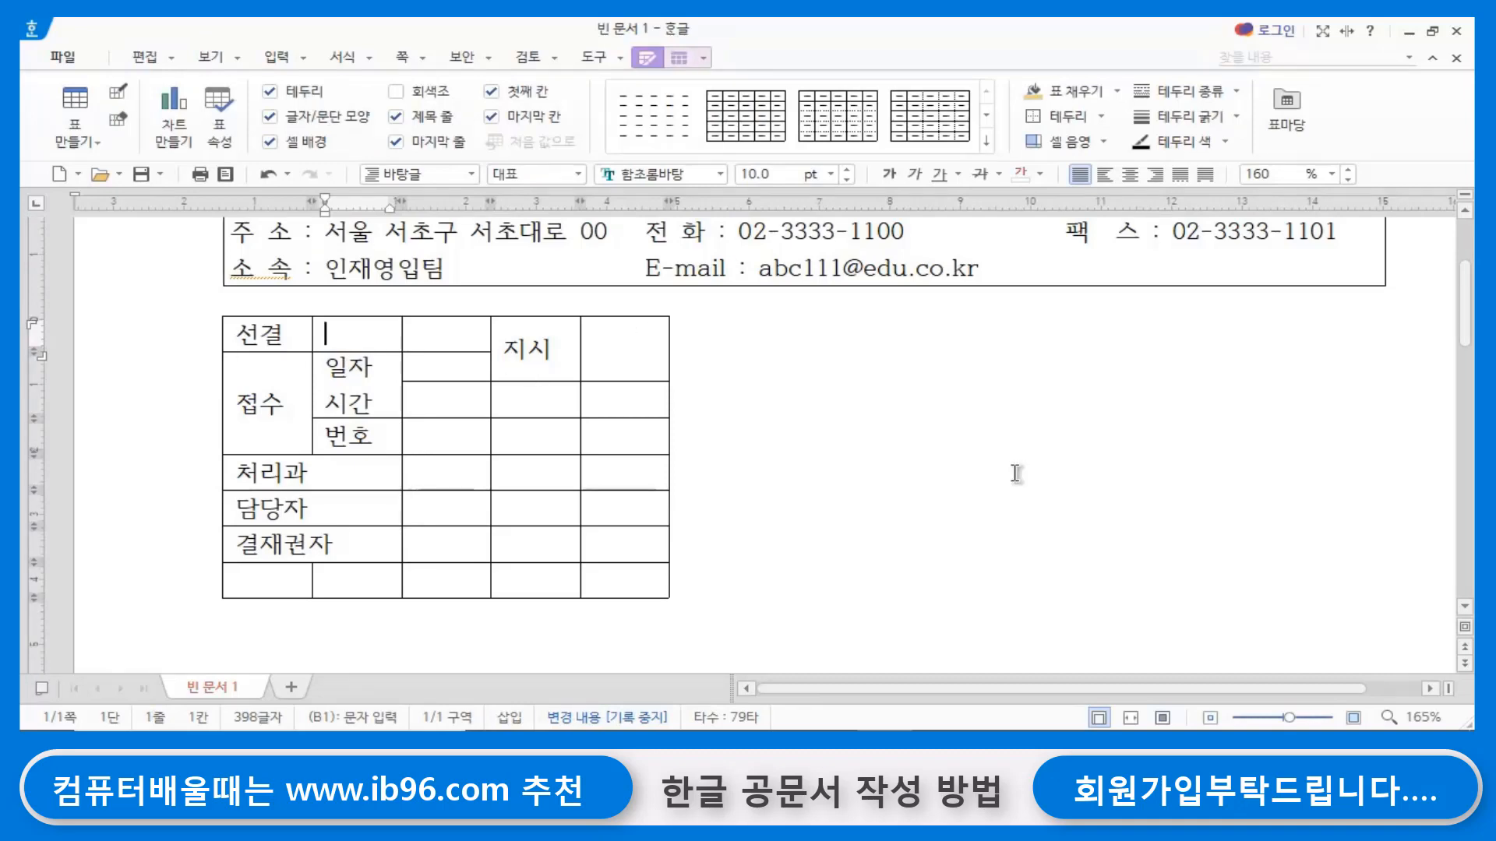
pyautogui.press('F5')
pyautogui.hotkey('shift', 'Right')
pyautogui.hotkey('shift', 'Right')
pyautogui.hotkey('shift', 'Right')
pyautogui.hotkey('shift', 'Right')
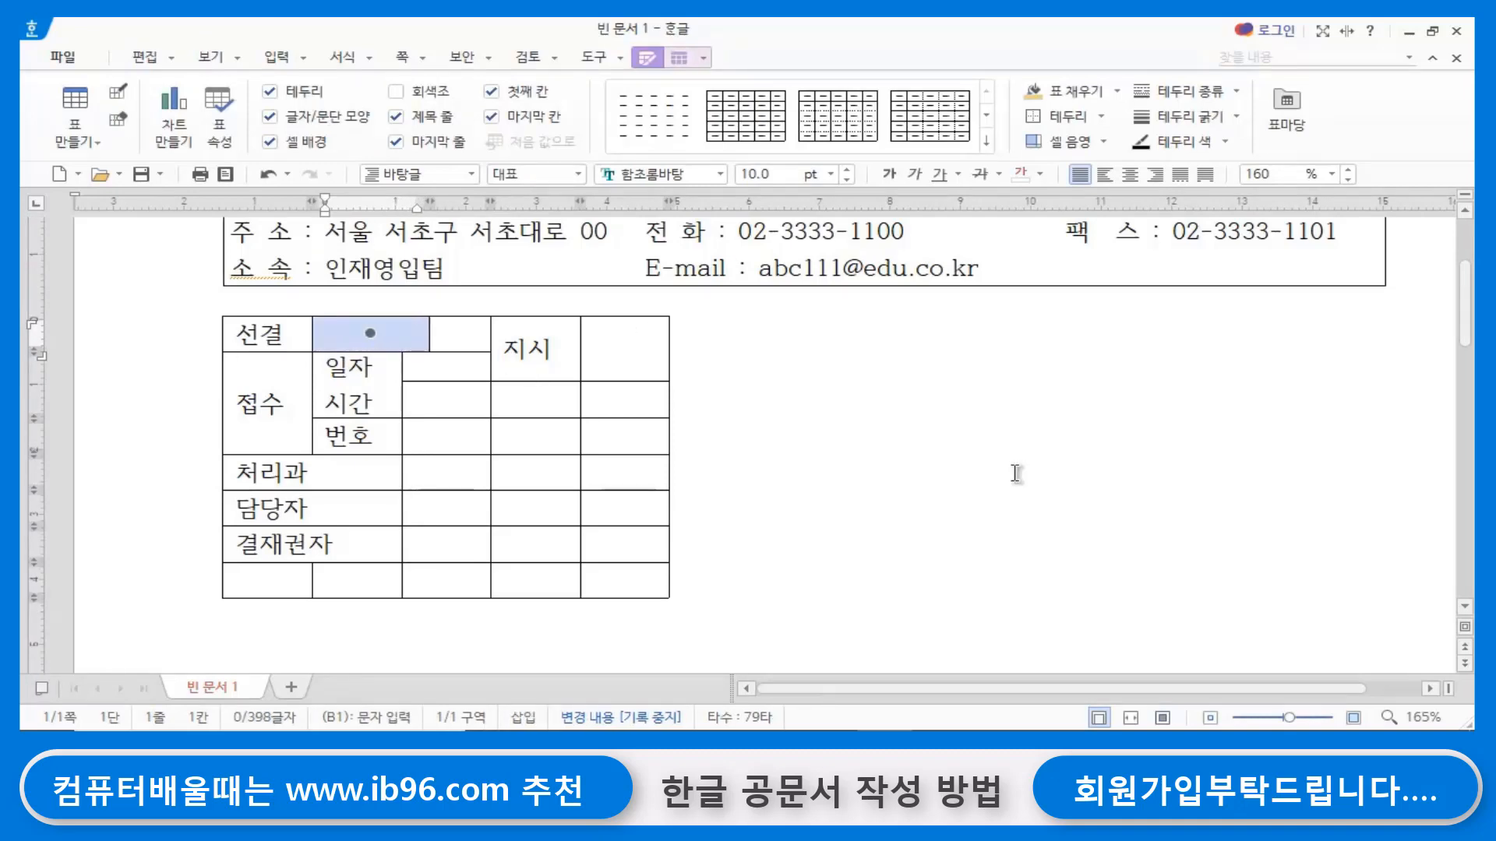
pyautogui.hotkey('shift', 'Right')
pyautogui.click(882, 490)
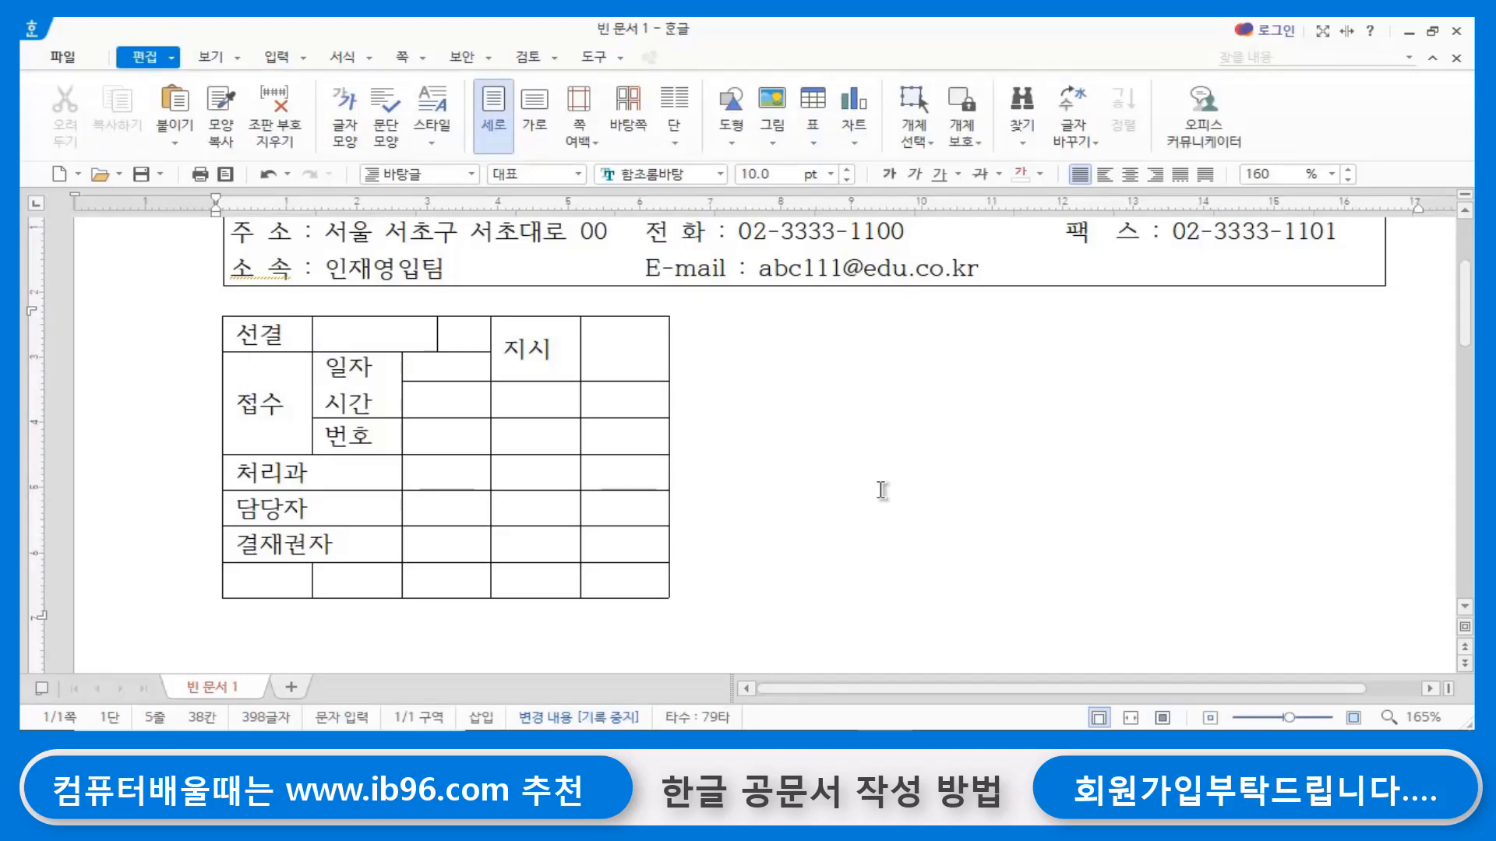
# - Merge the four cells below 지시, down to the 담당자 row, and enter 결재 on the first line of the merged cell
pyautogui.click(537, 399)
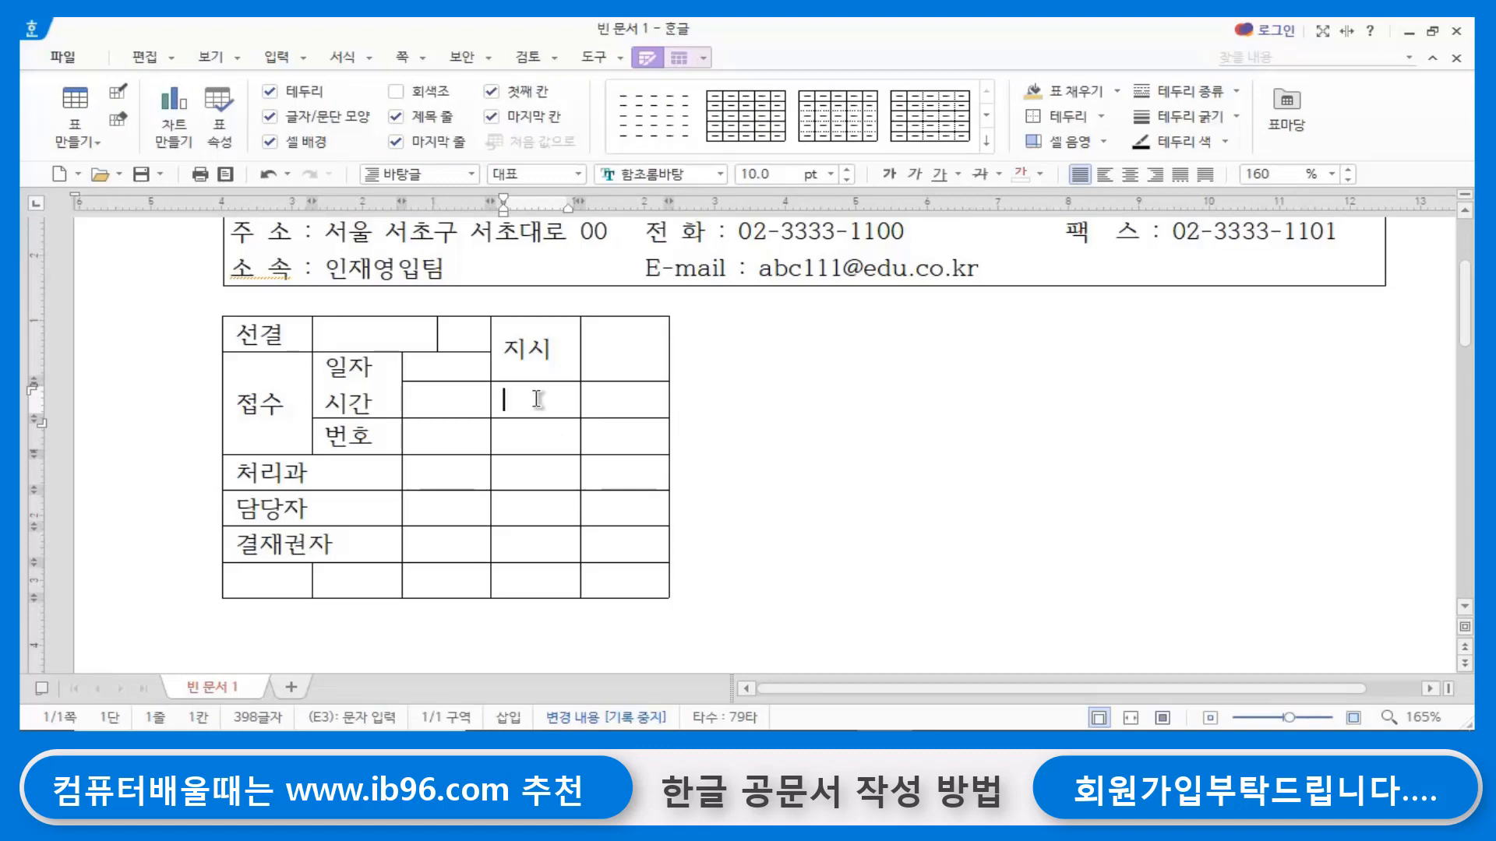
pyautogui.moveTo(538, 399); pyautogui.dragTo(527, 517)
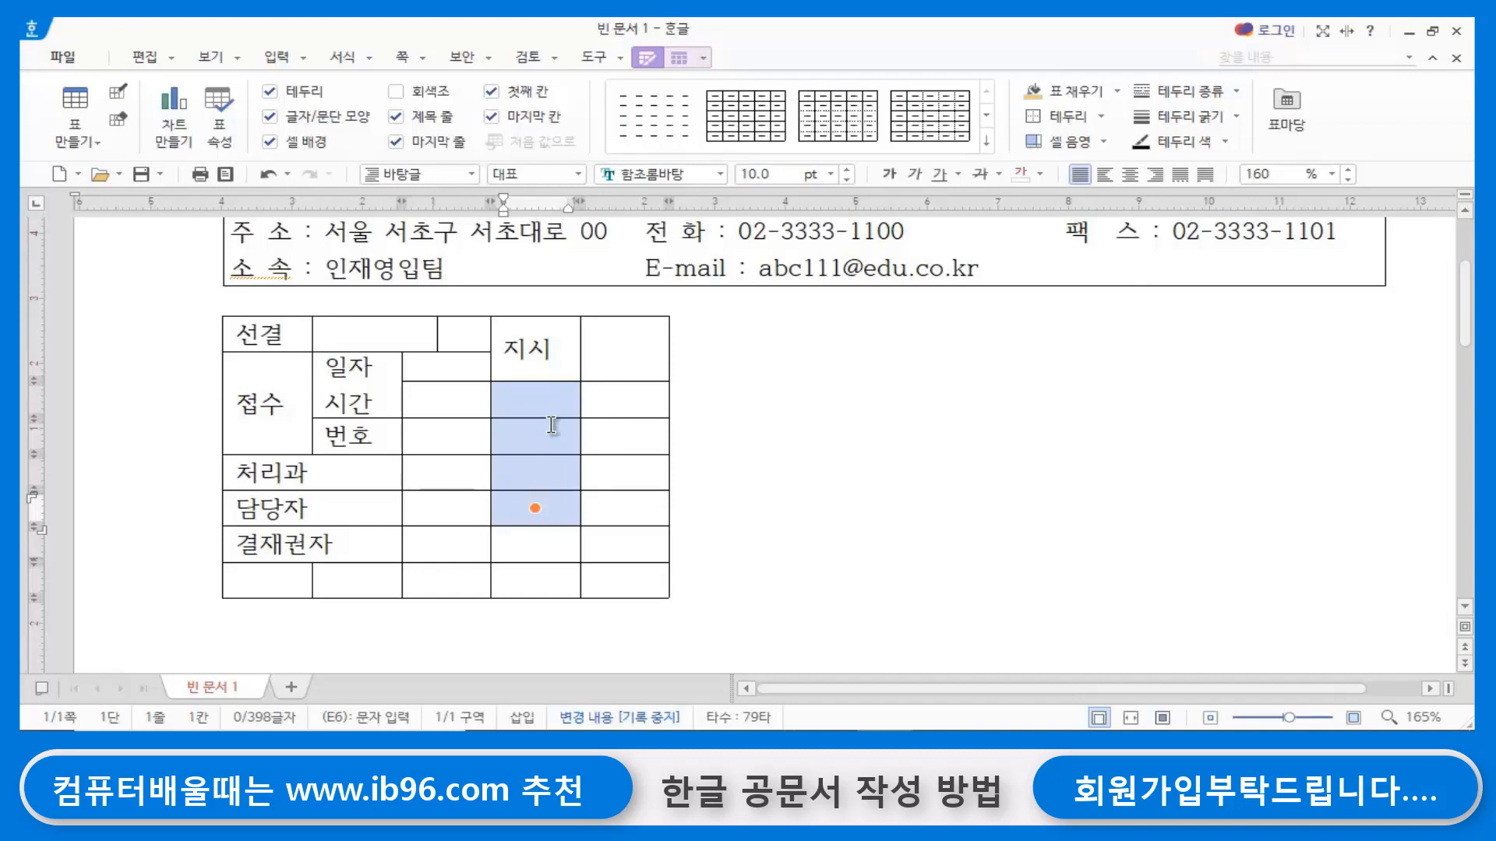
pyautogui.press('m')
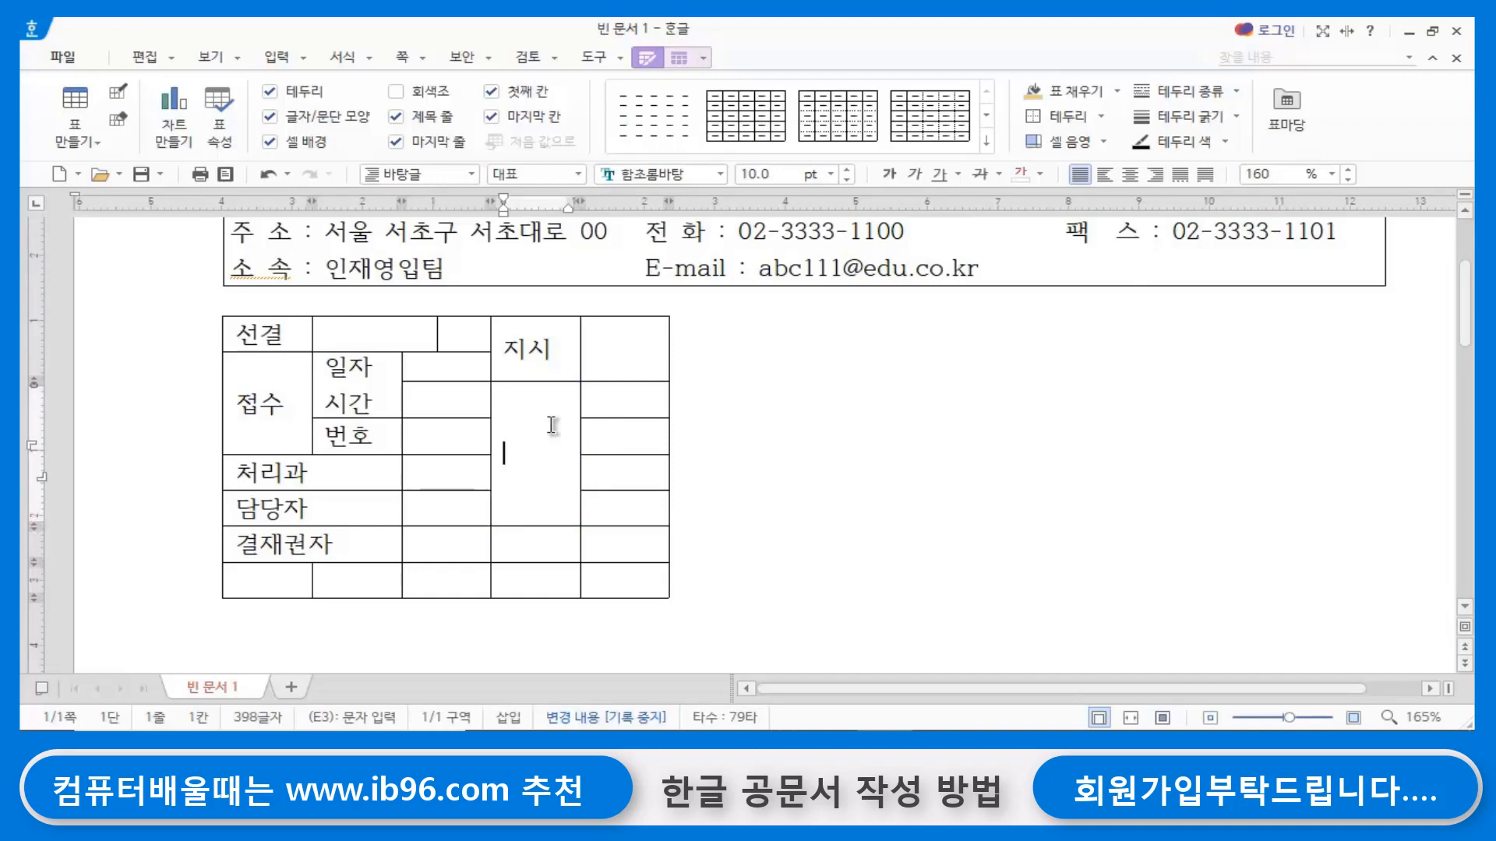
pyautogui.write('결재')
pyautogui.press('Return')
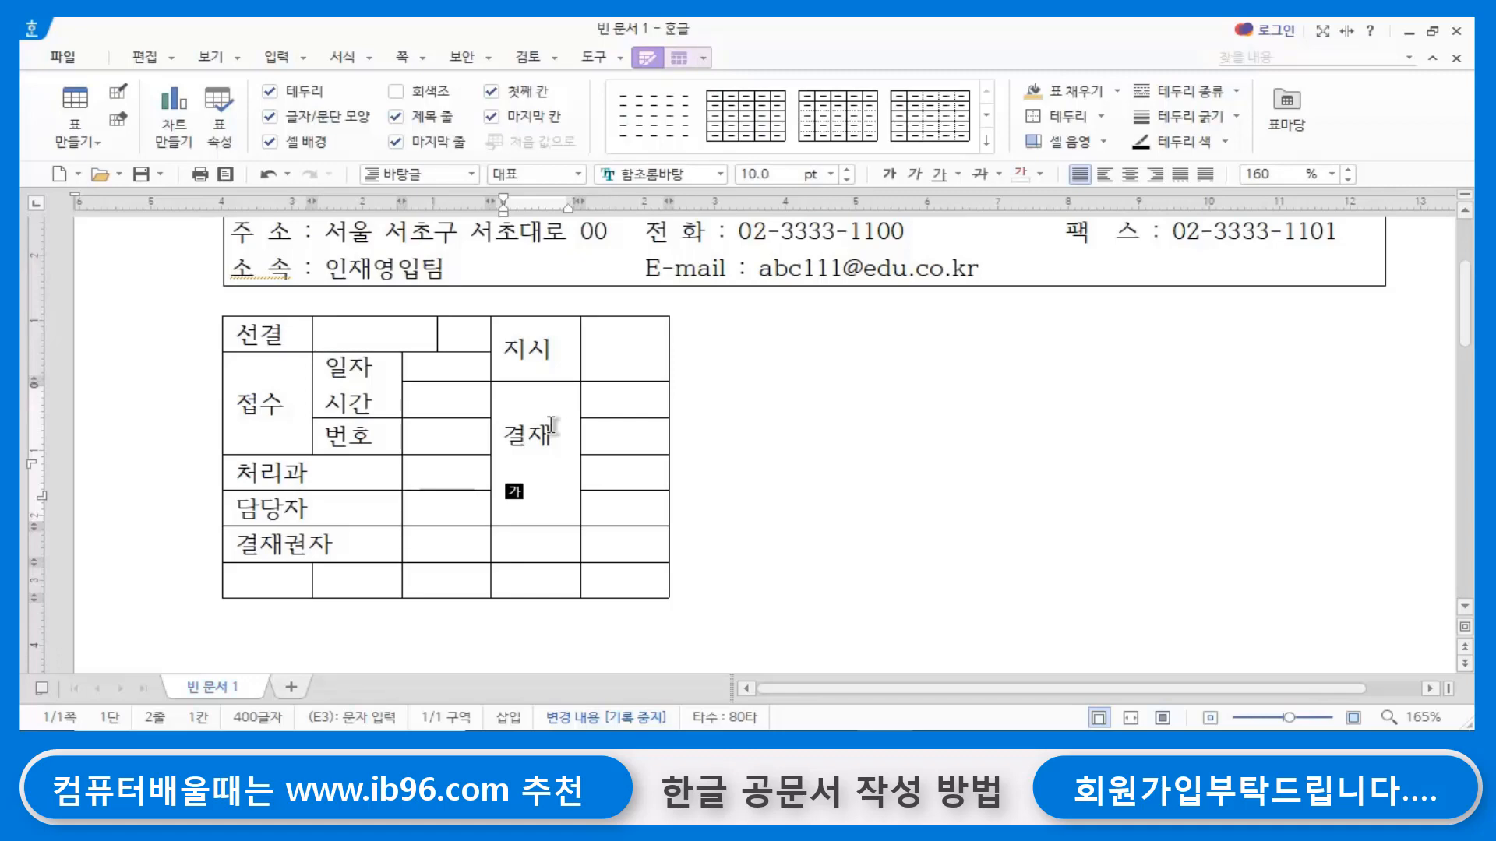
# - Below 결재, insert the middle dot symbol from the 기호1 set of the user character table, and enter 공람 on the following line
pyautogui.hotkey('ctrl', 'F10')
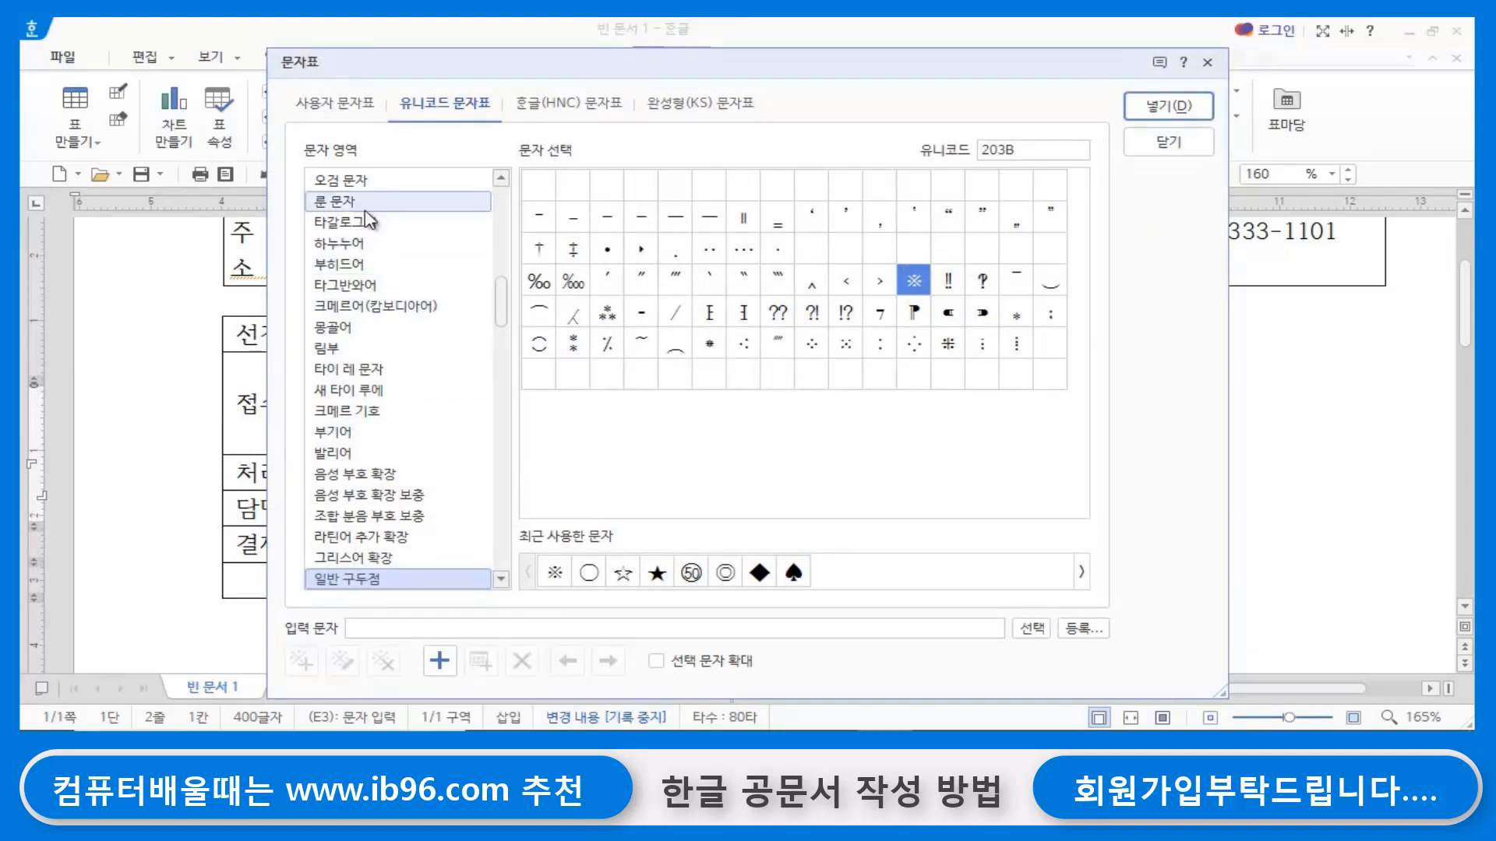
pyautogui.click(331, 107)
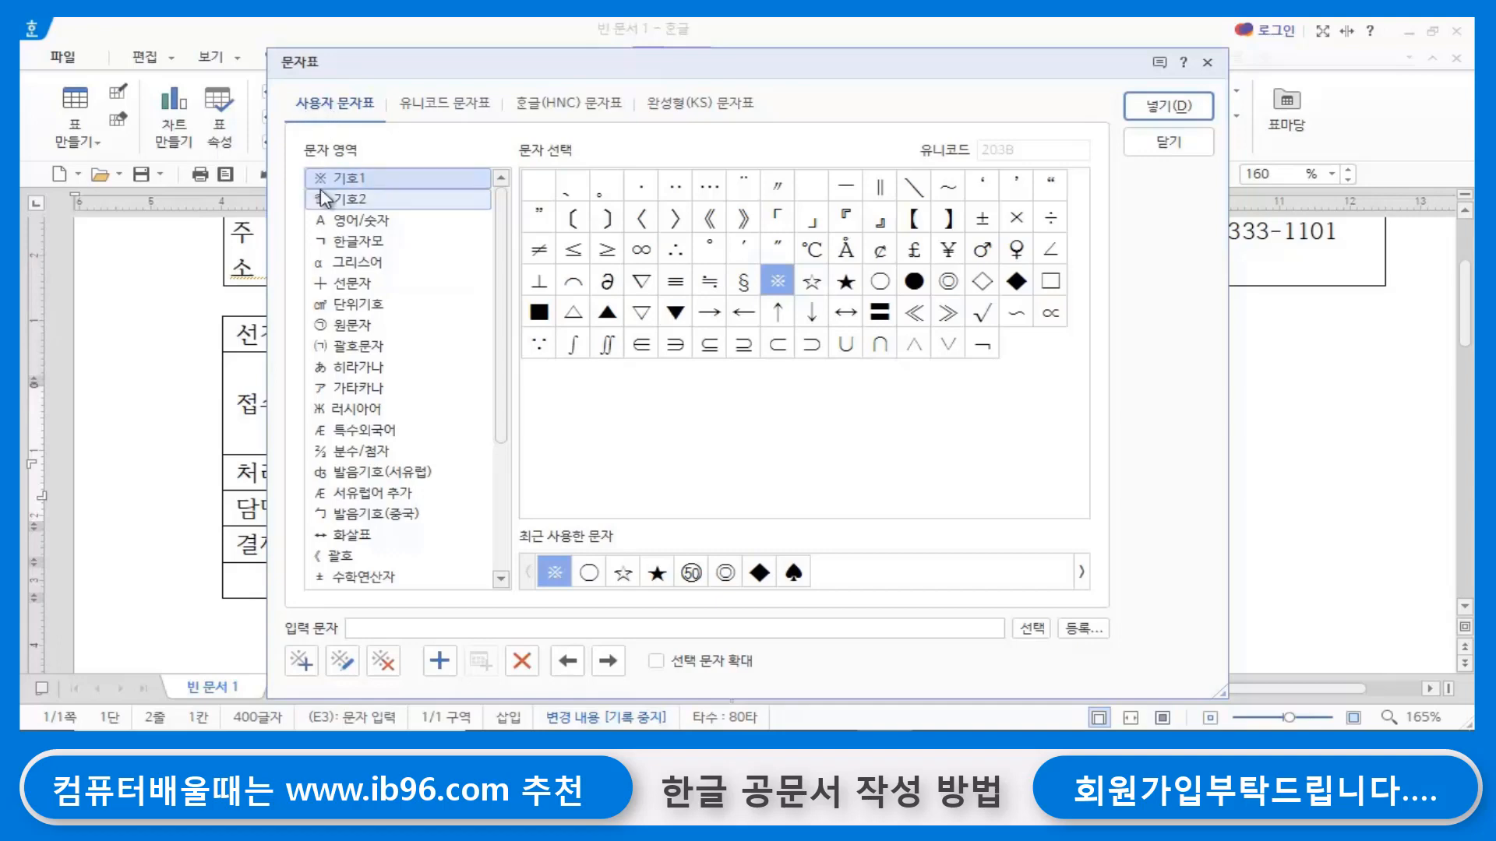
pyautogui.click(641, 191)
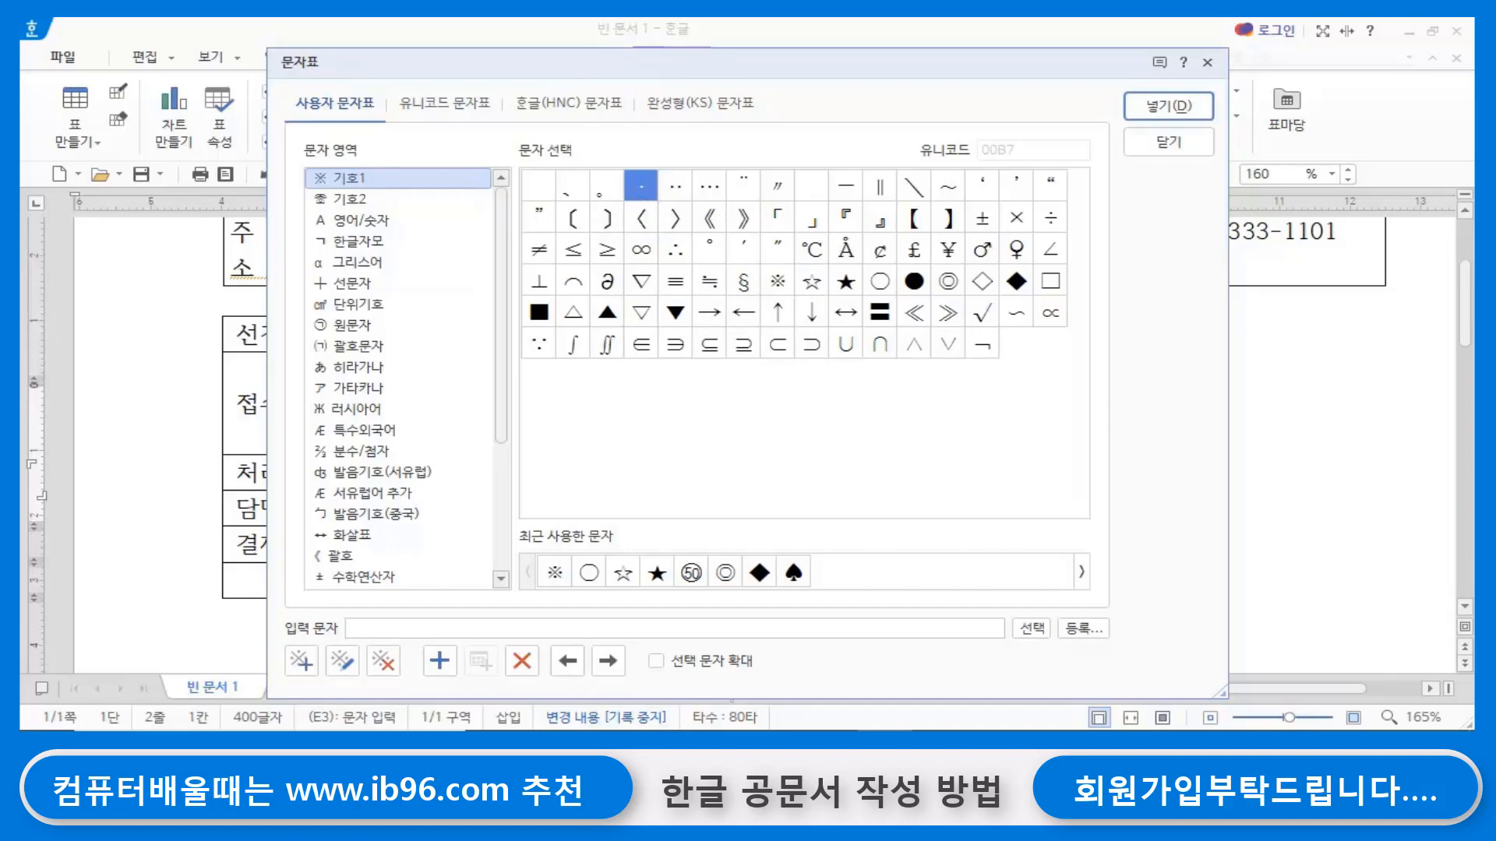
pyautogui.click(1169, 105)
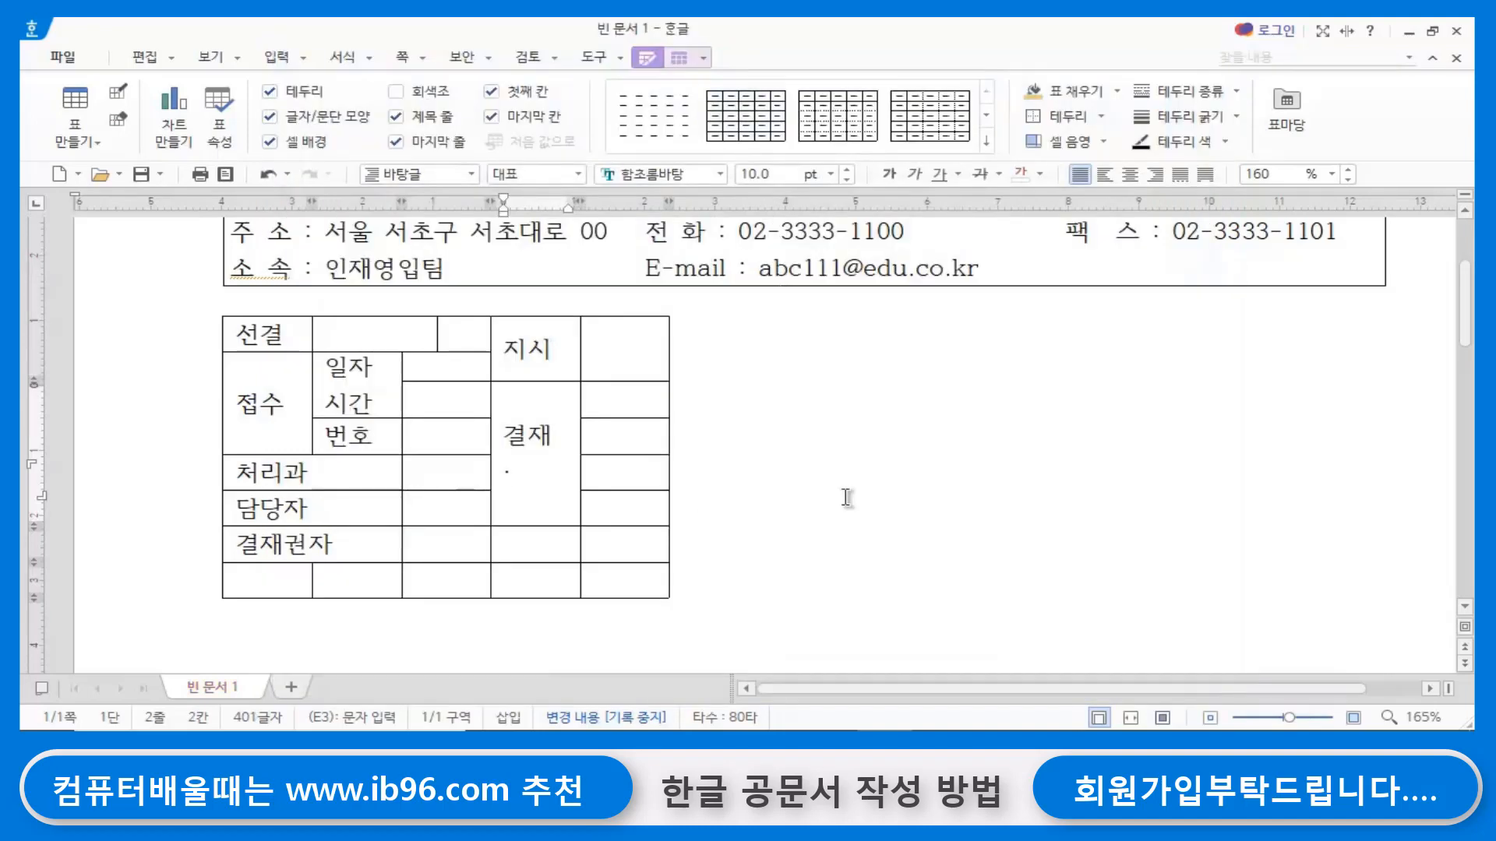
pyautogui.press('Return')
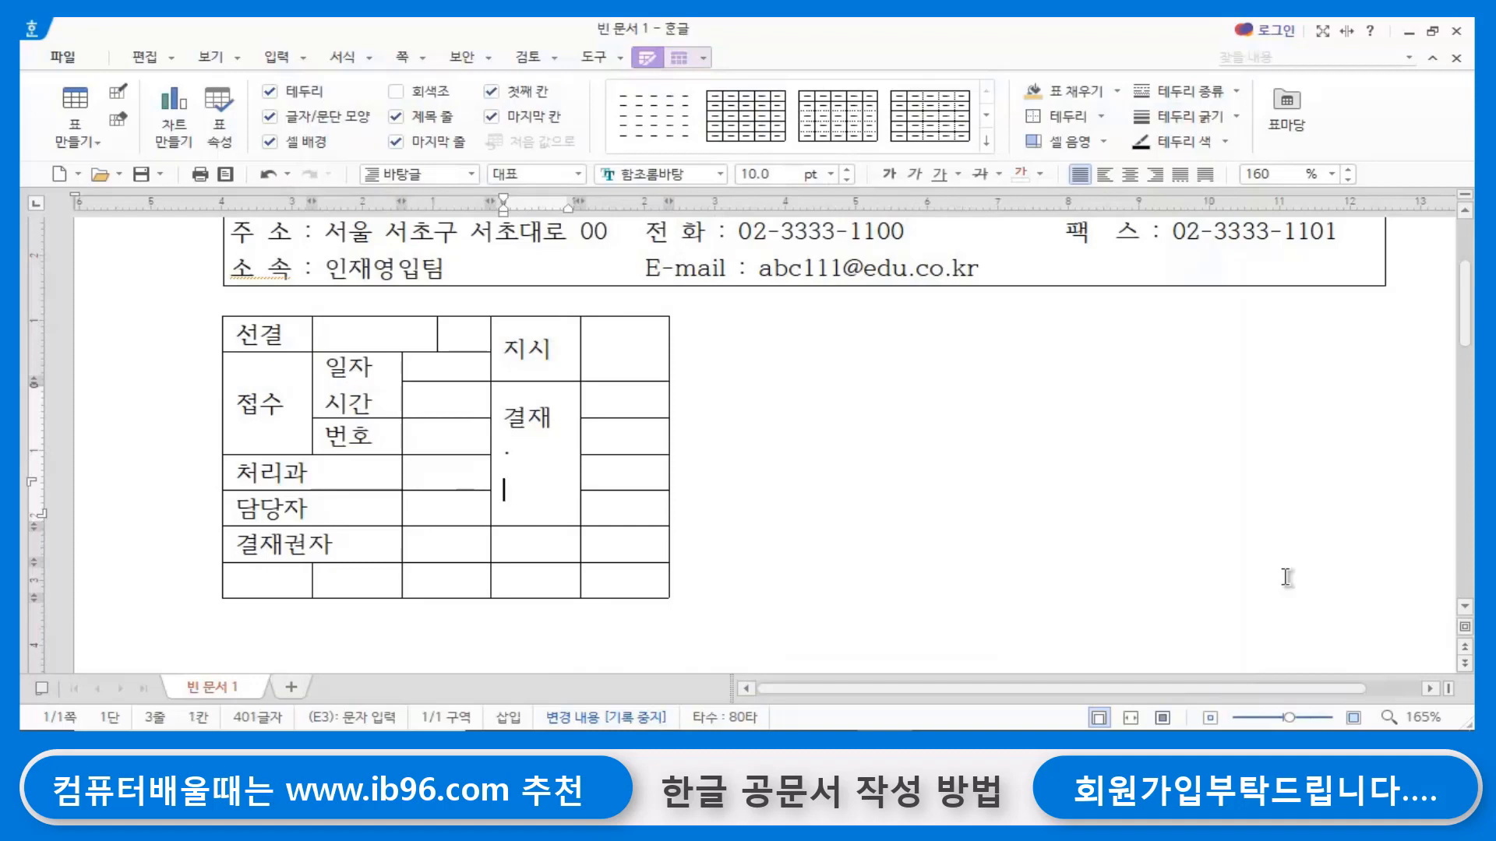
pyautogui.write('공람')
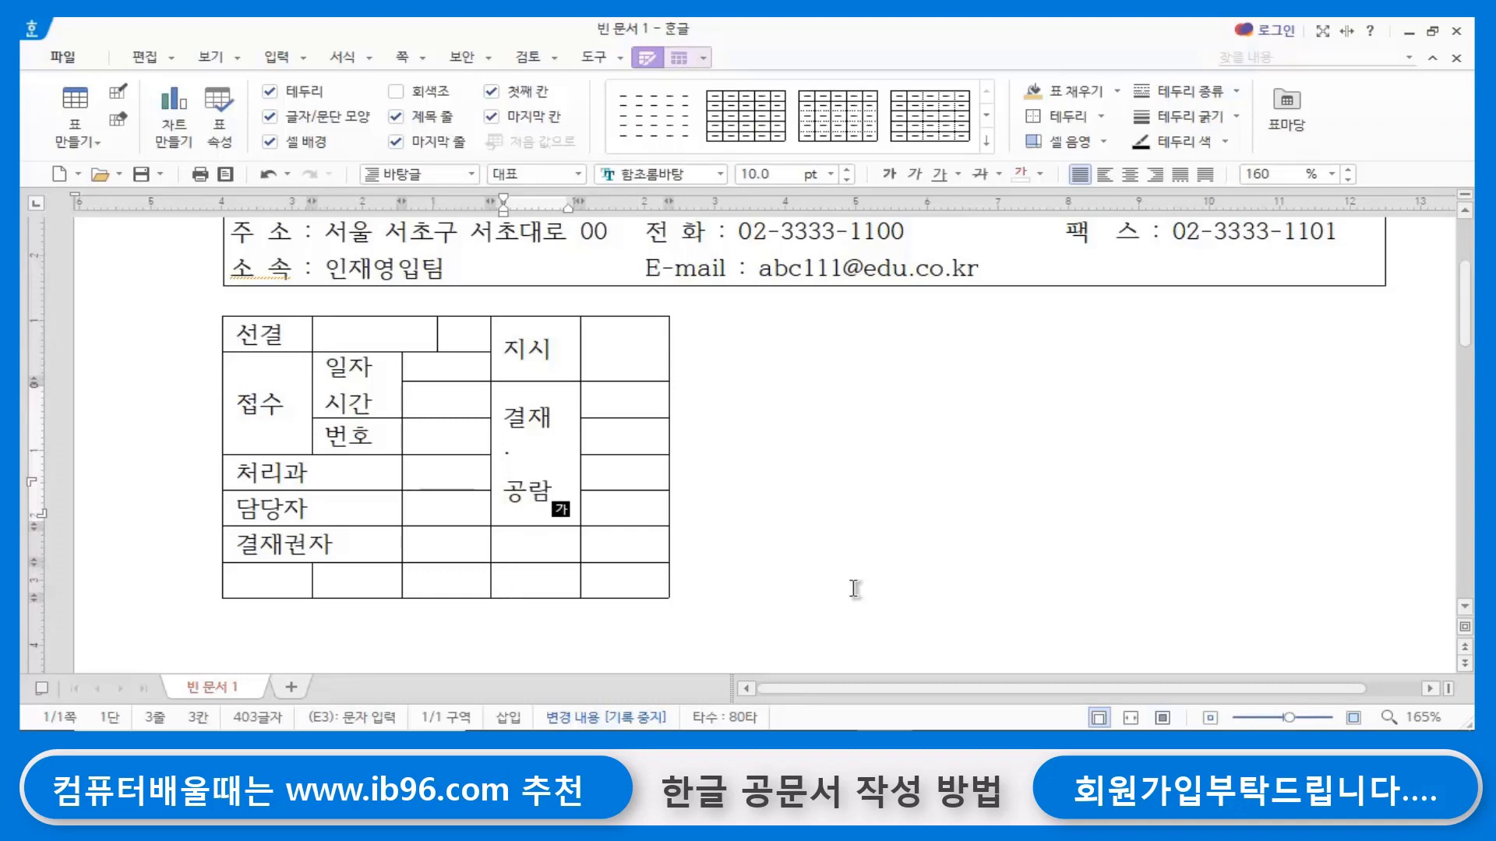
pyautogui.click(866, 536)
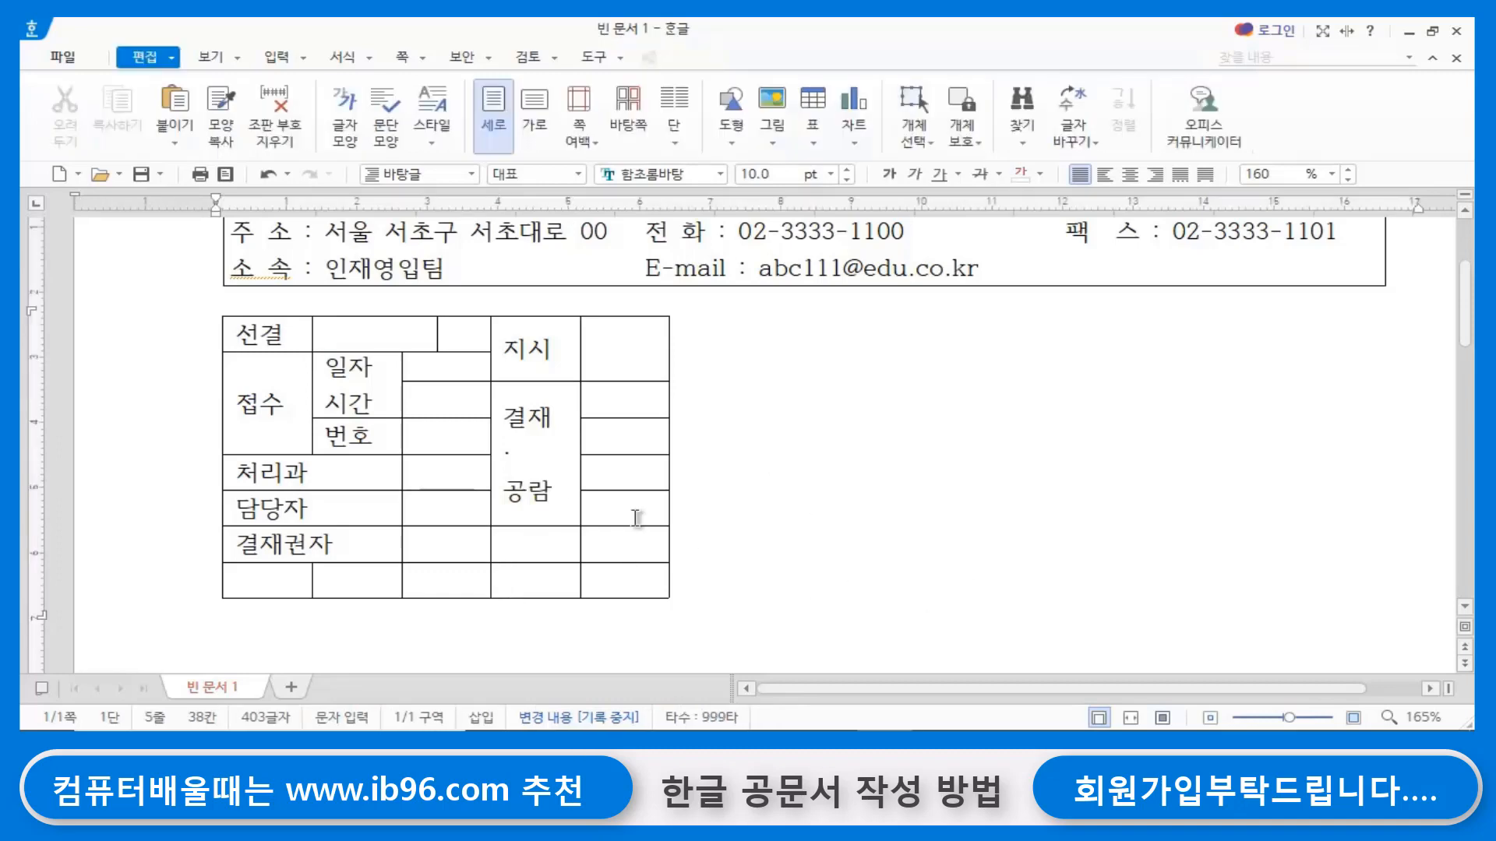
pyautogui.click(529, 548)
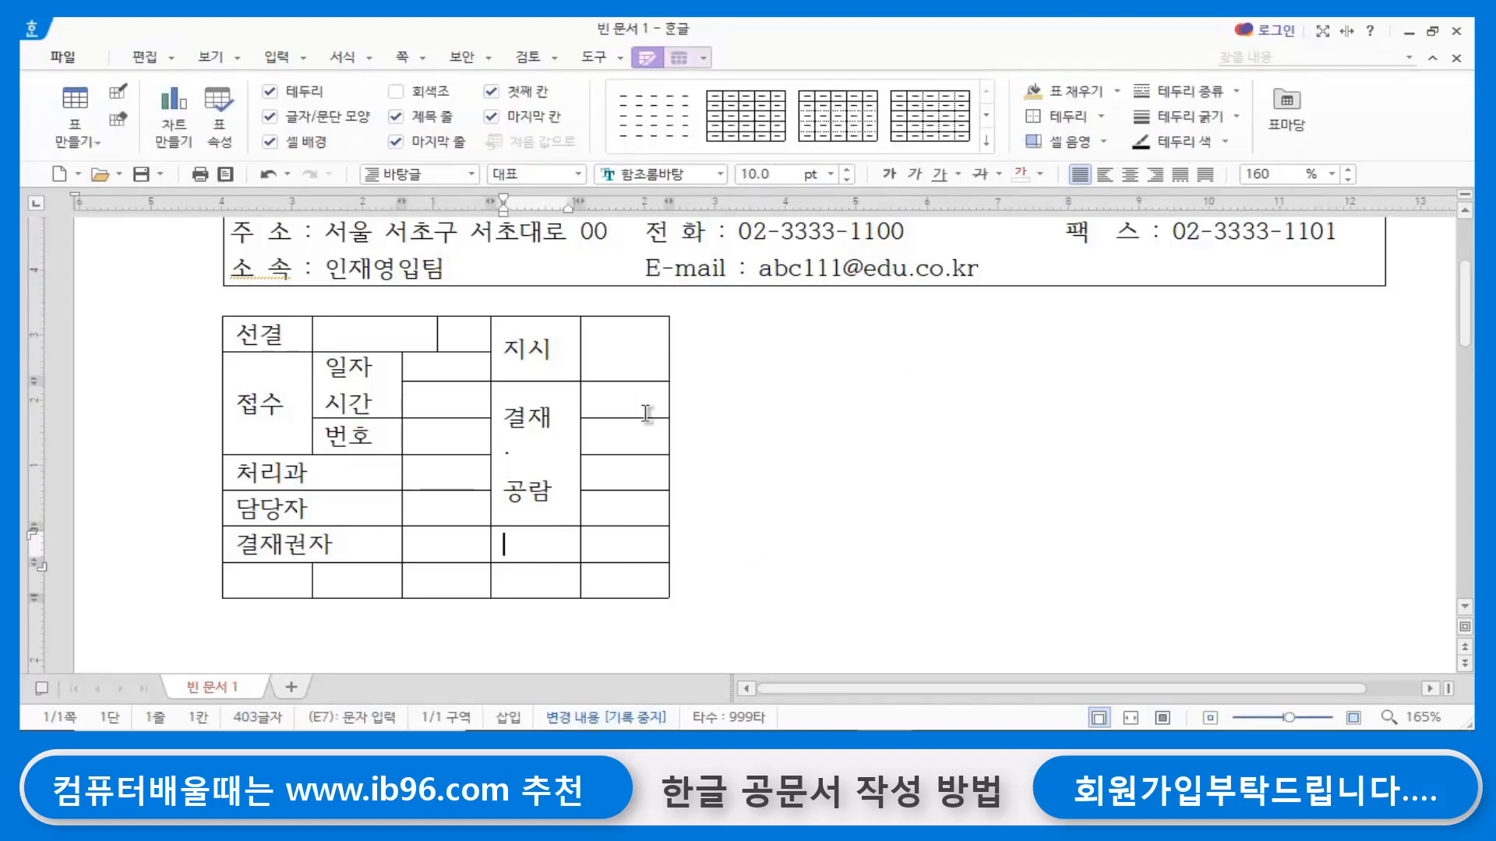
pyautogui.click(599, 399)
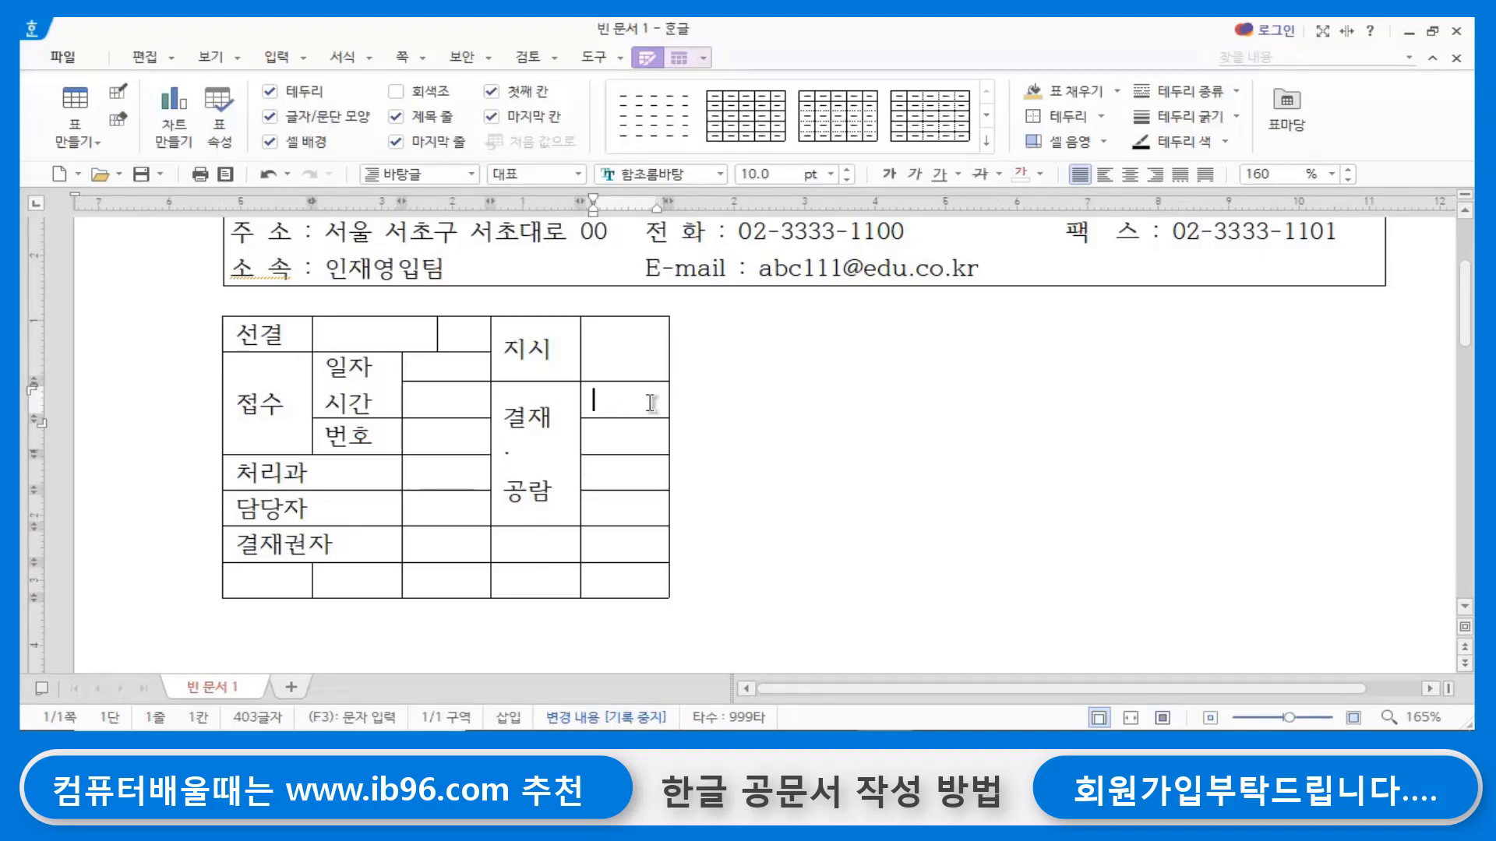
pyautogui.moveTo(658, 404); pyautogui.dragTo(663, 444)
pyautogui.click(711, 464)
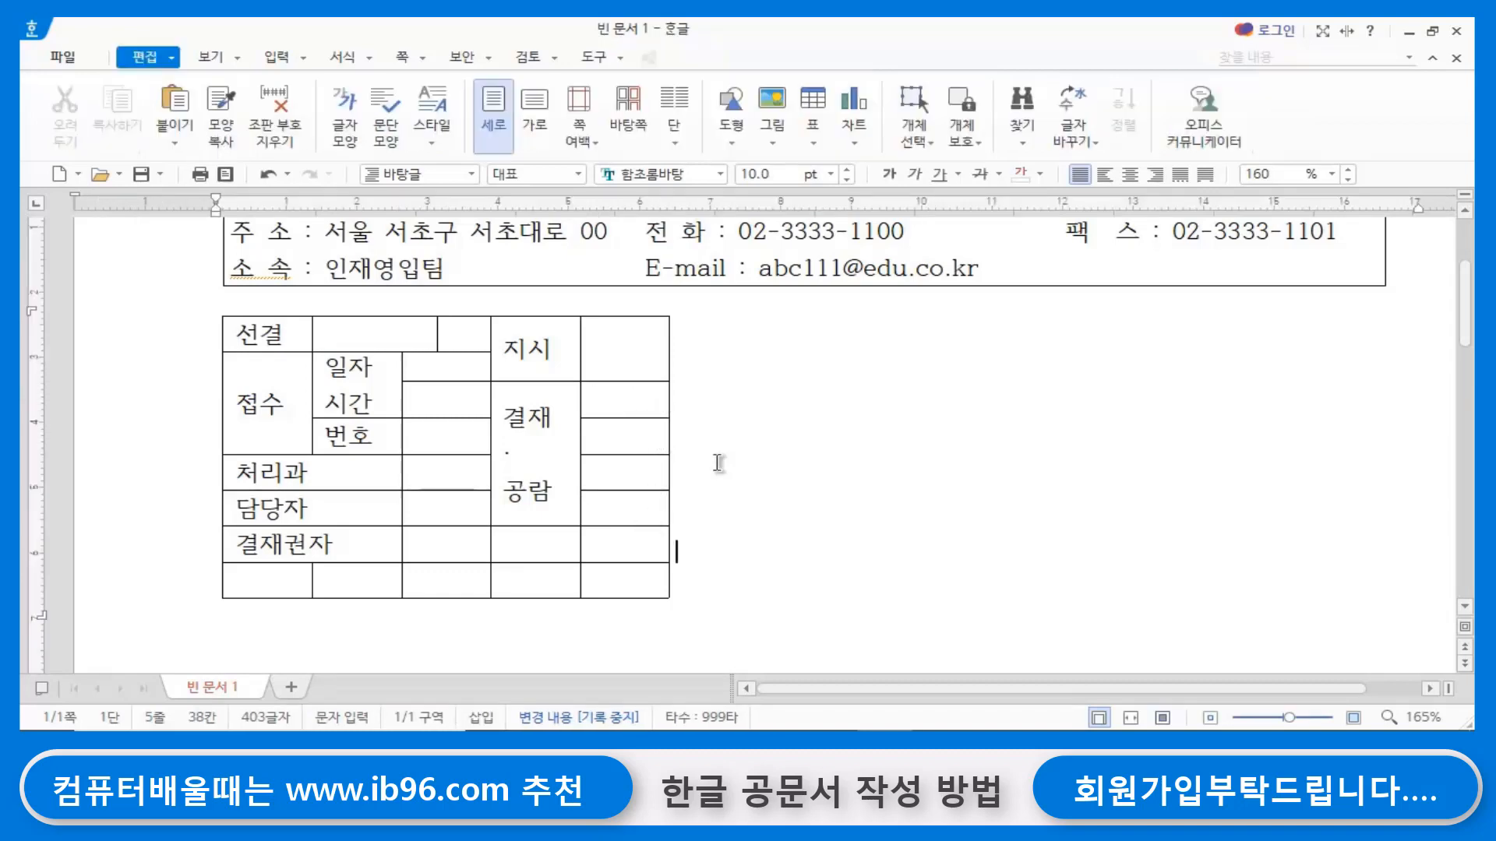
# - Split each of the four blank cells beside 결재·공람 into two columns, leaving the row count unchanged
pyautogui.click(623, 387)
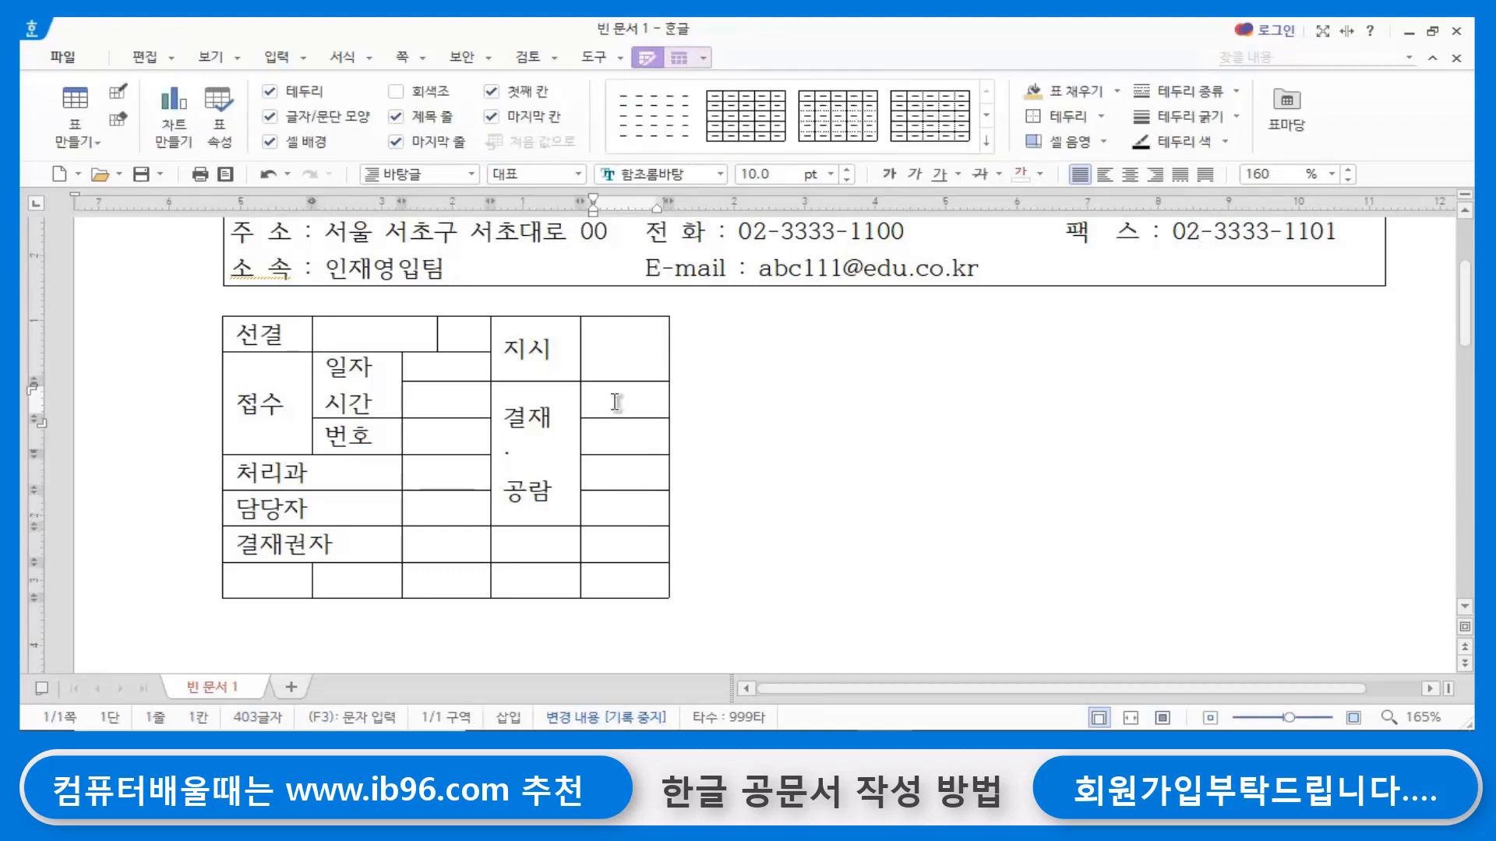
pyautogui.moveTo(613, 400); pyautogui.dragTo(623, 508)
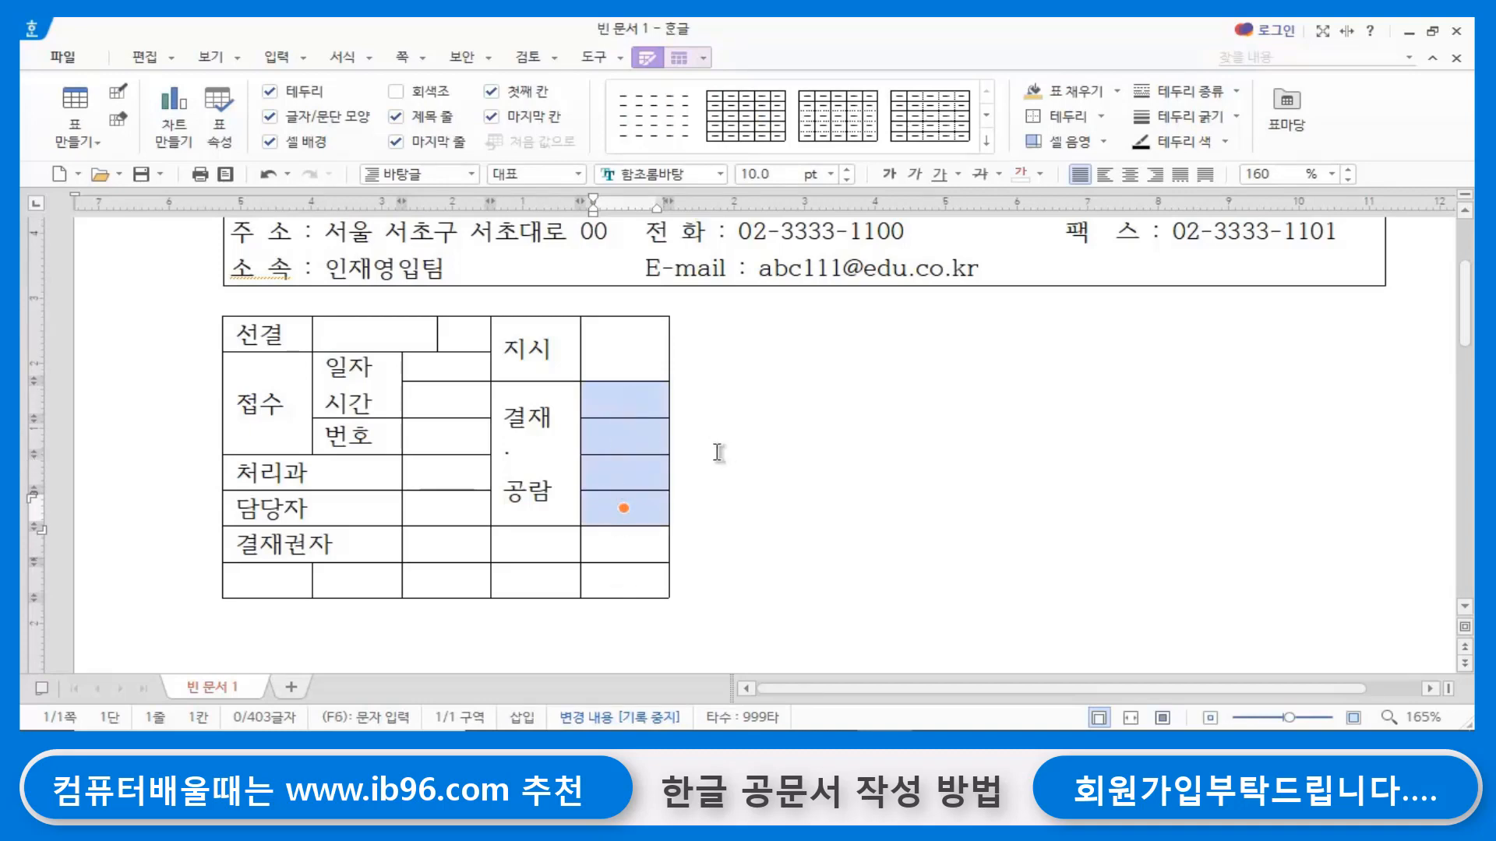
pyautogui.press('s')
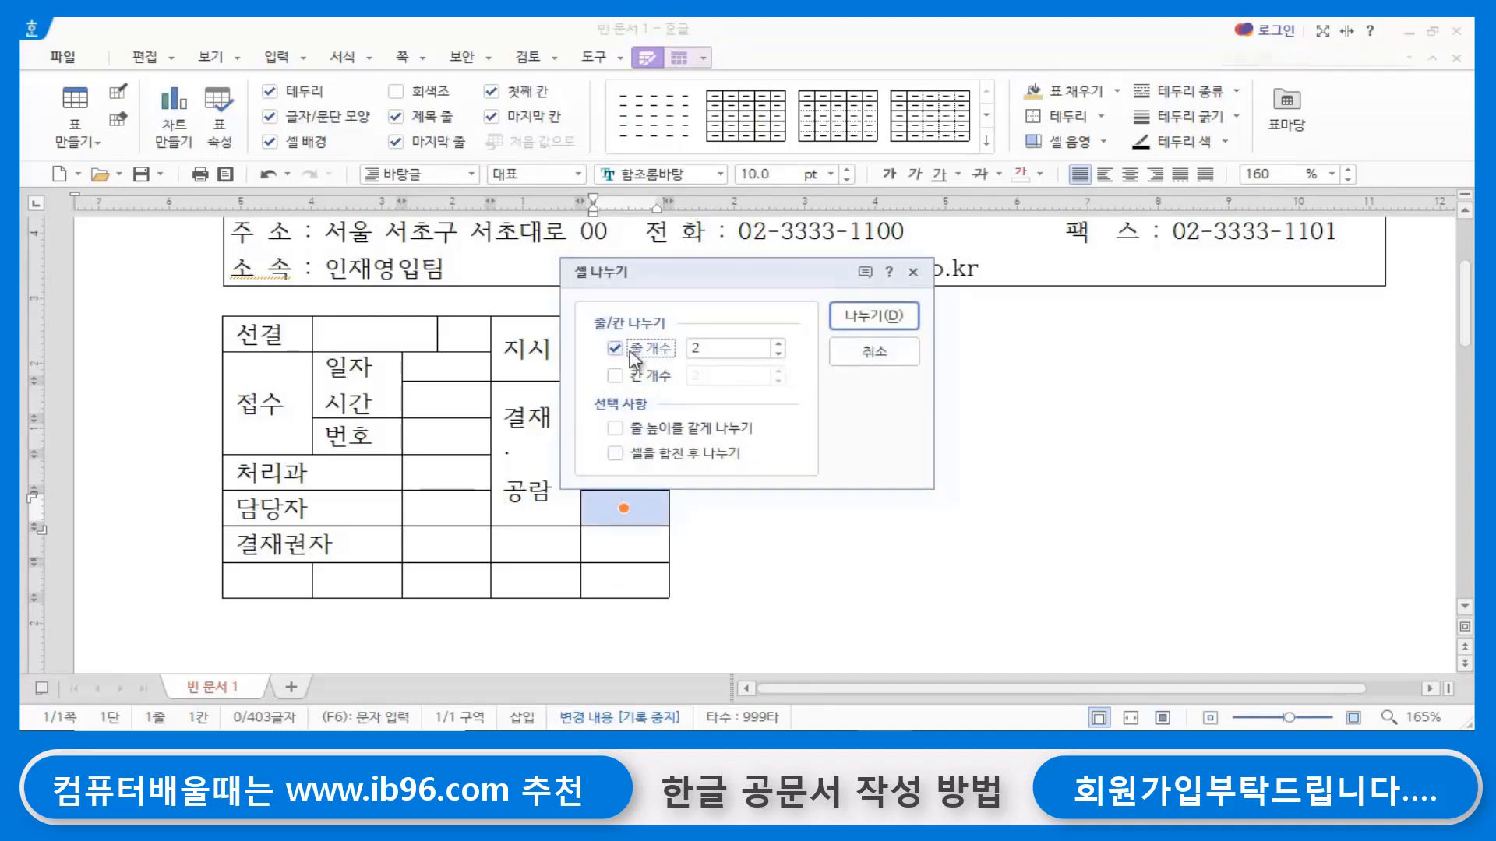
pyautogui.click(614, 375)
pyautogui.click(616, 350)
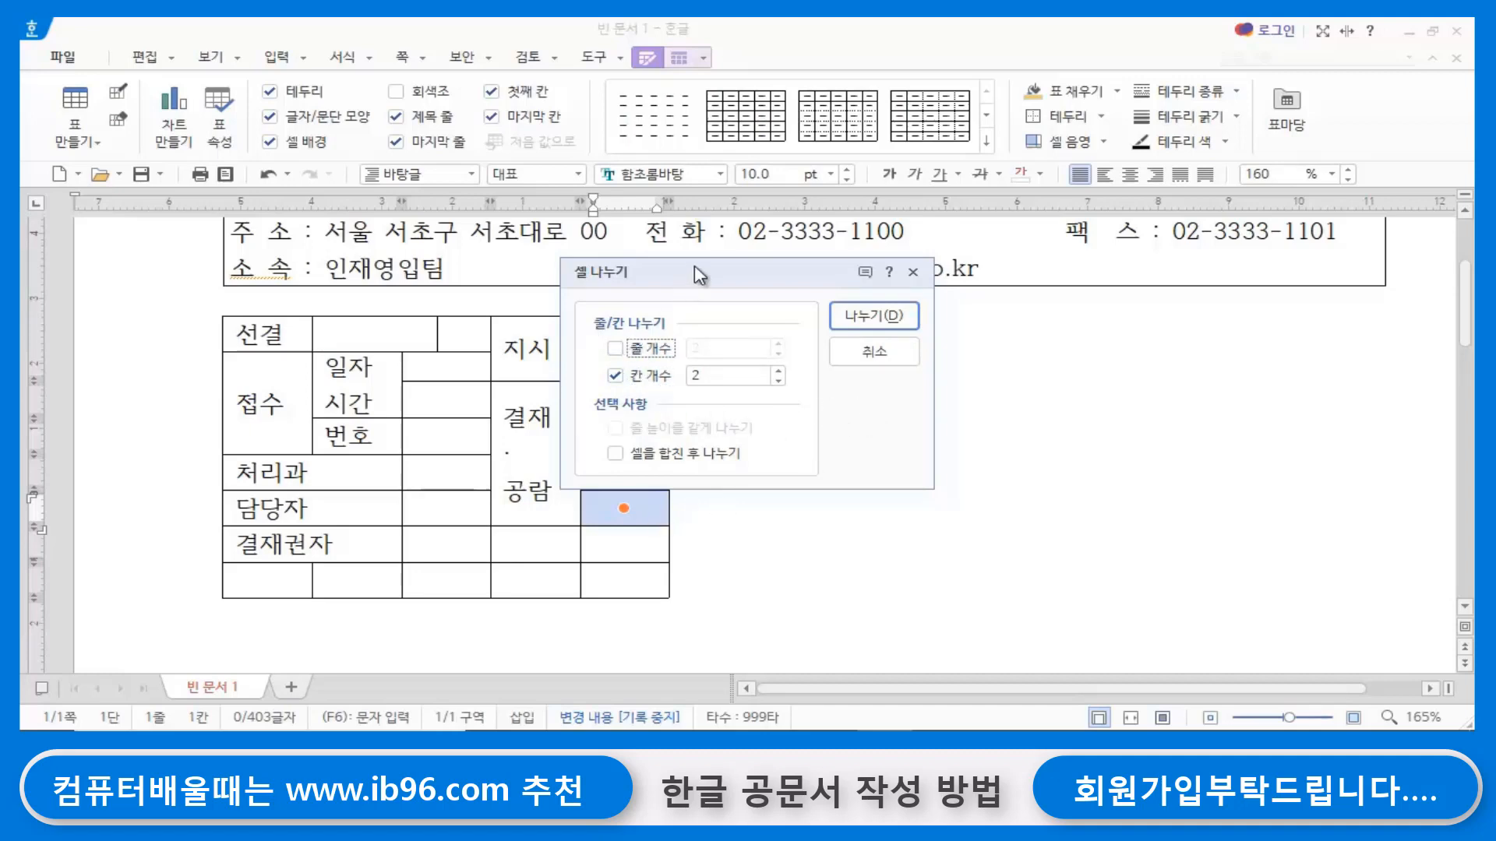
pyautogui.moveTo(694, 265); pyautogui.dragTo(917, 320)
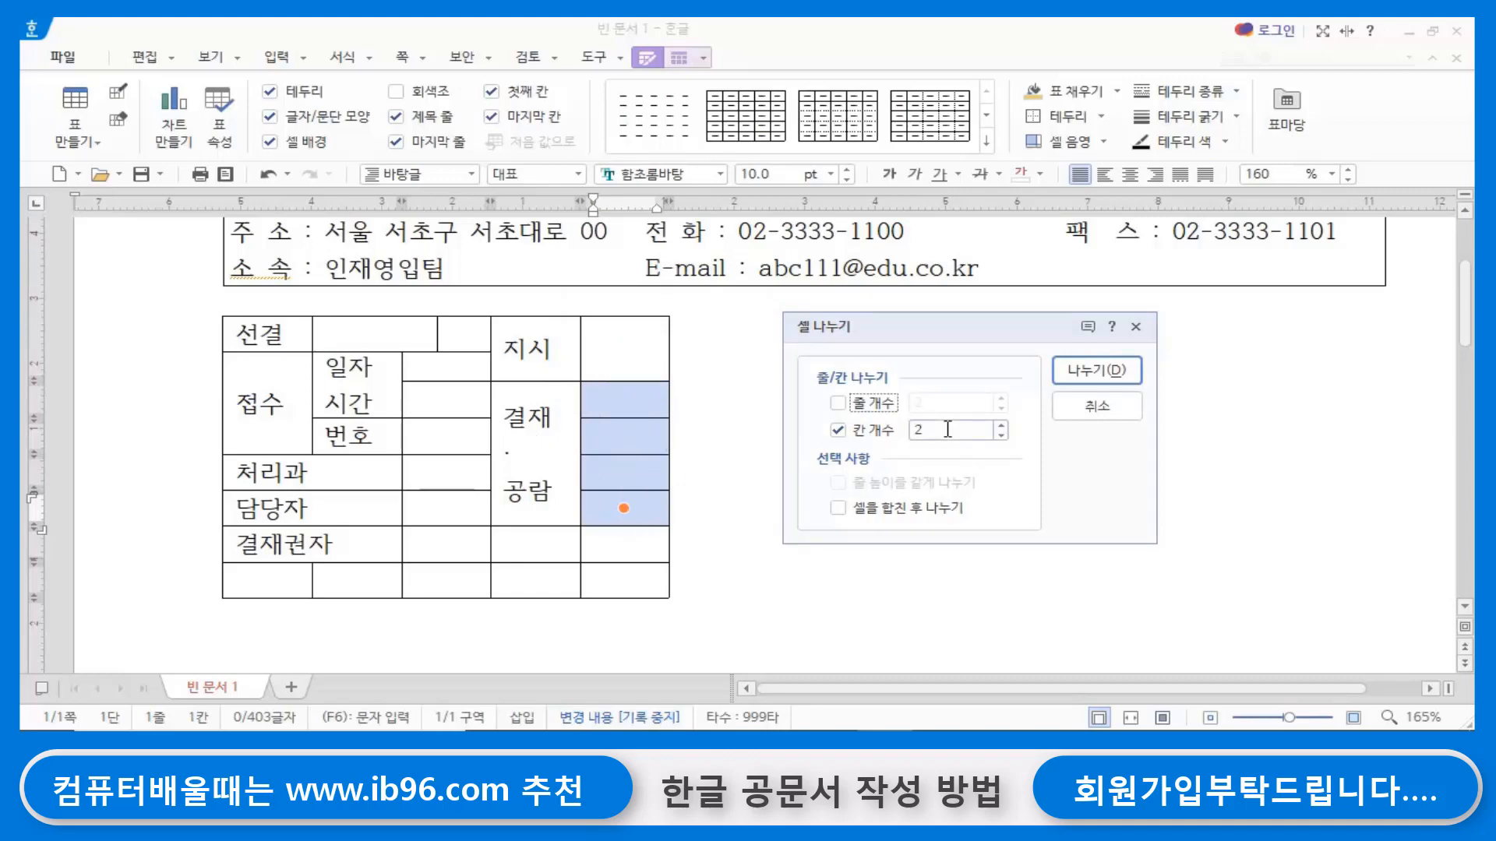
pyautogui.click(1097, 371)
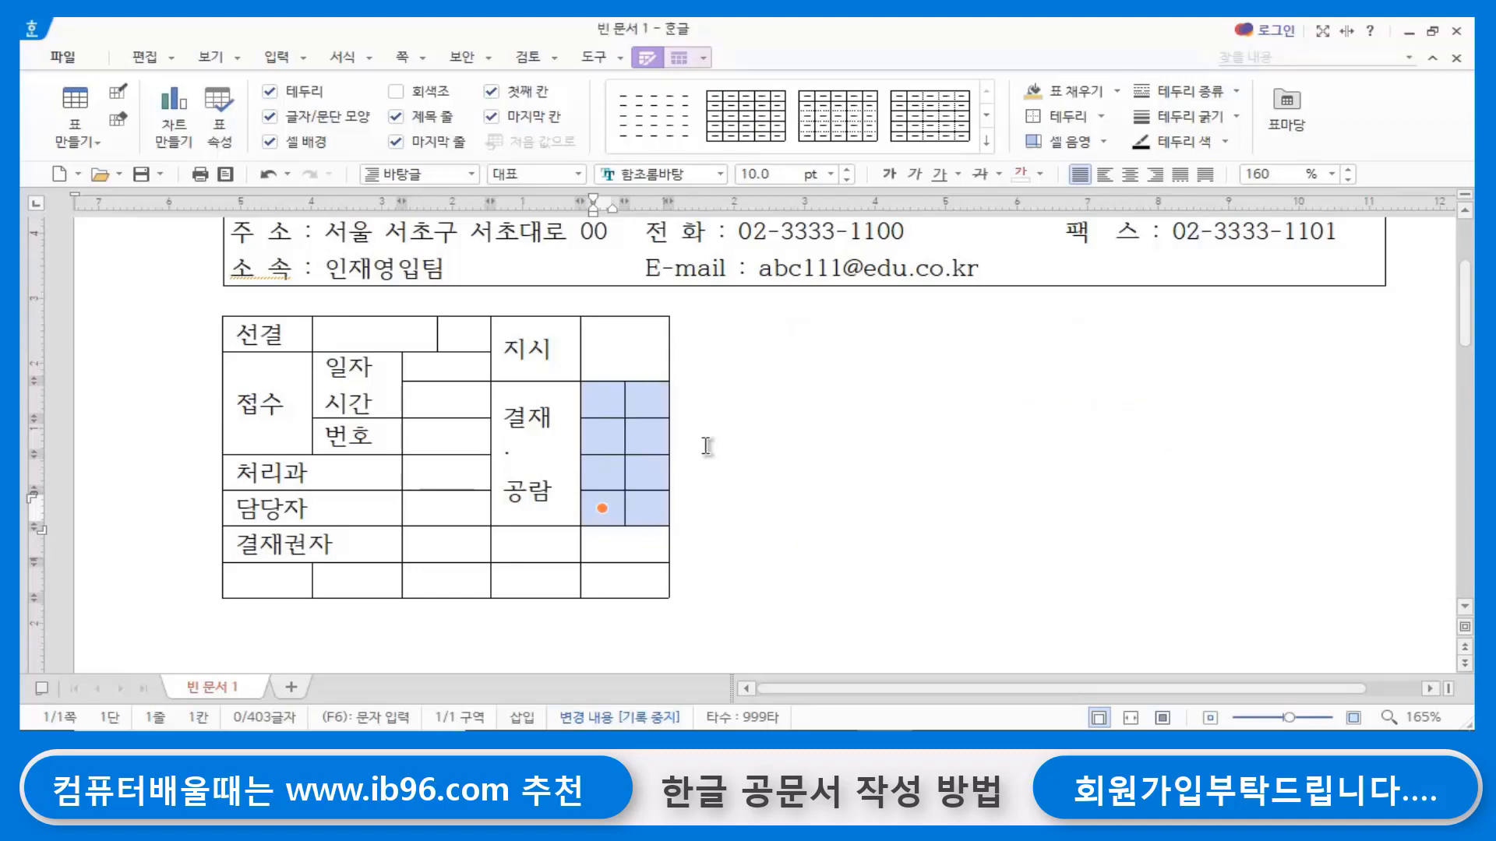
# - Widen the table's last column outward by moving the table's outer edge beside the newly split cells
pyautogui.click(650, 398)
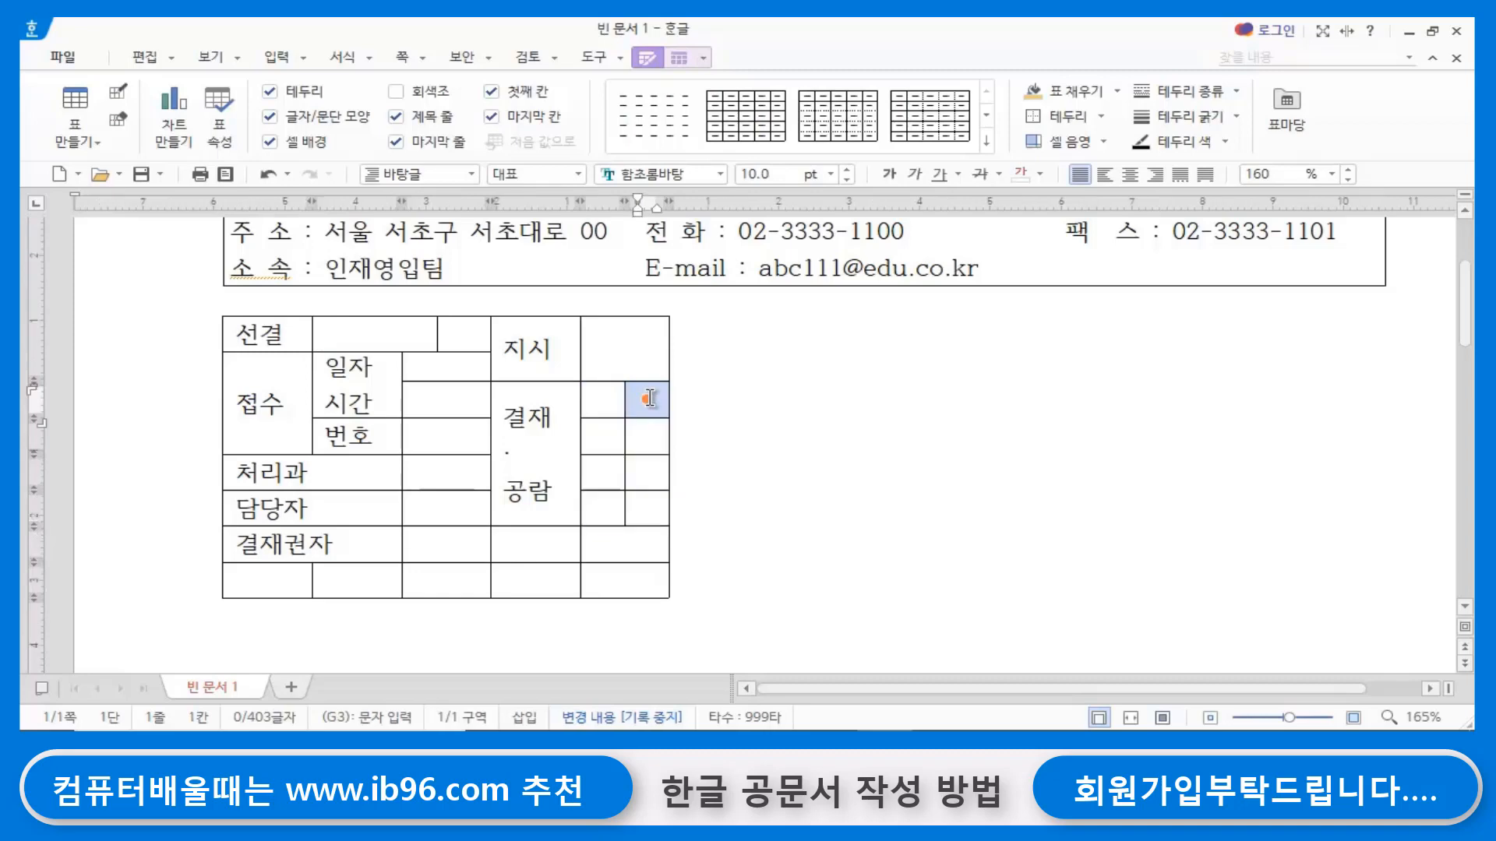
pyautogui.moveTo(650, 394); pyautogui.dragTo(654, 512)
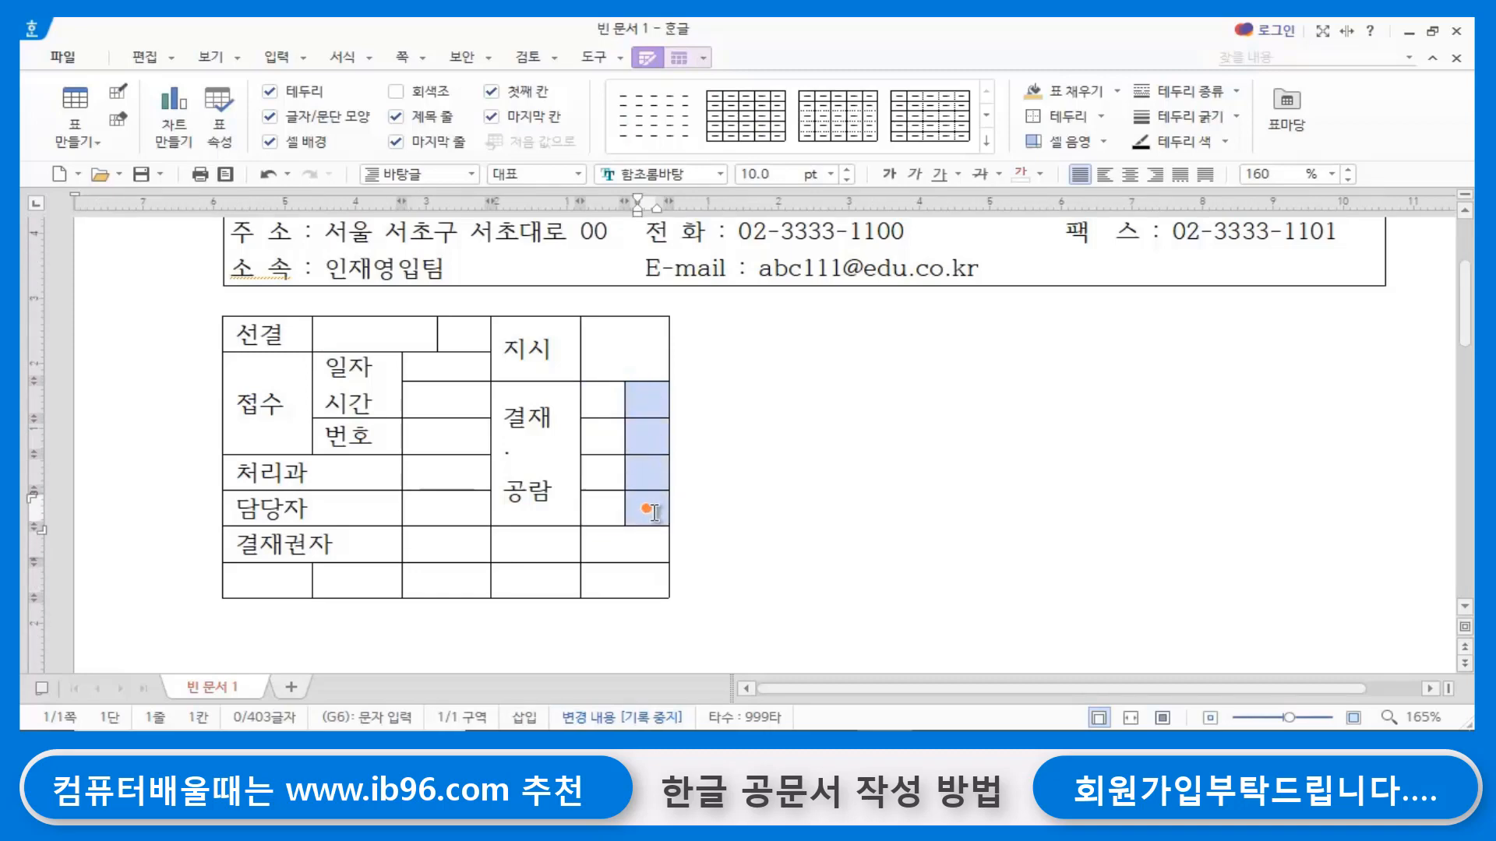
pyautogui.click(701, 426)
pyautogui.click(650, 357)
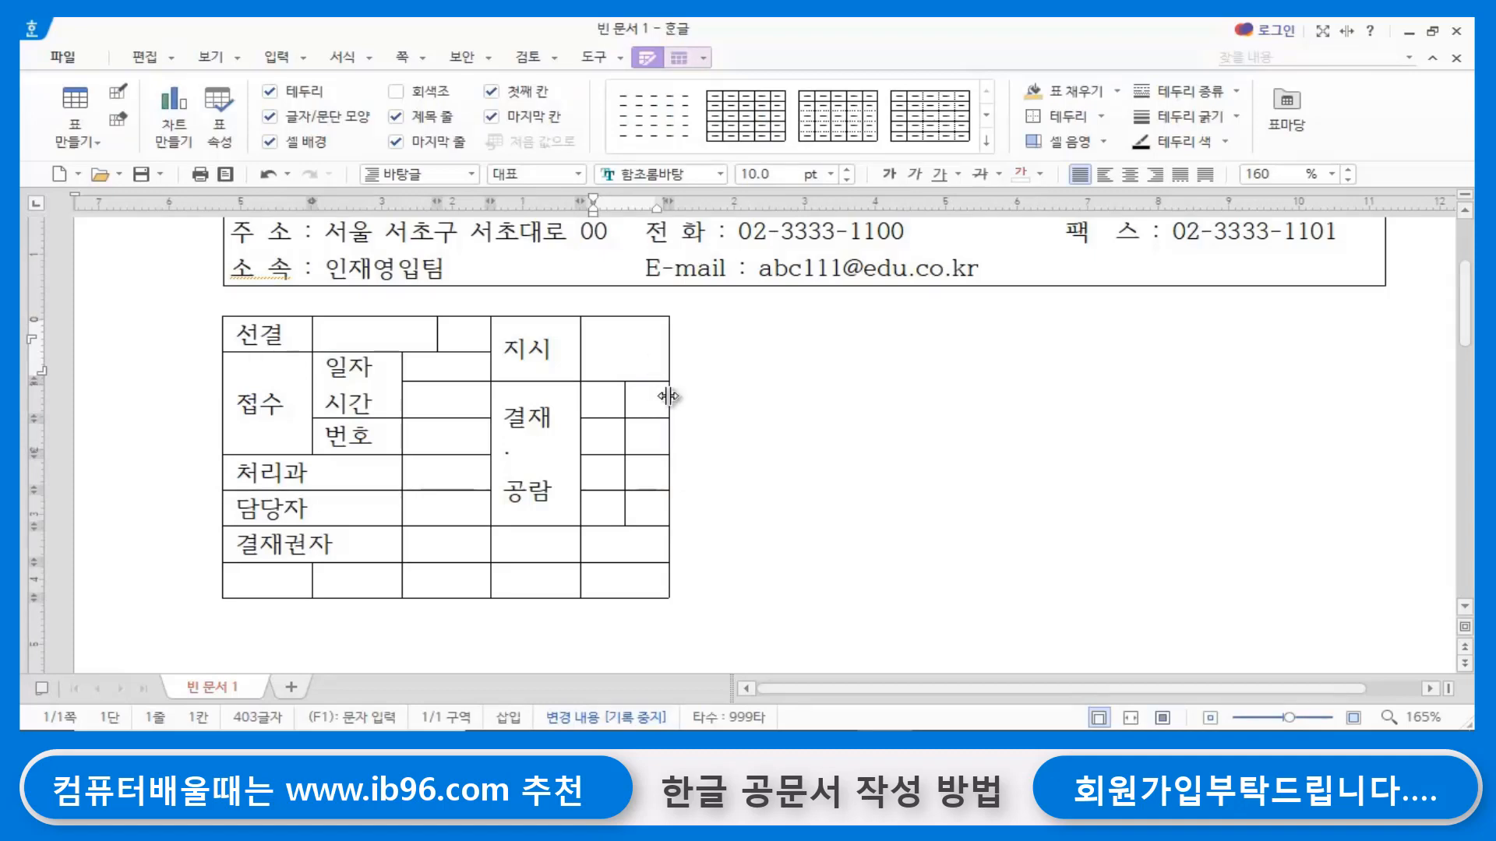
pyautogui.moveTo(668, 397); pyautogui.dragTo(718, 396)
pyautogui.click(843, 472)
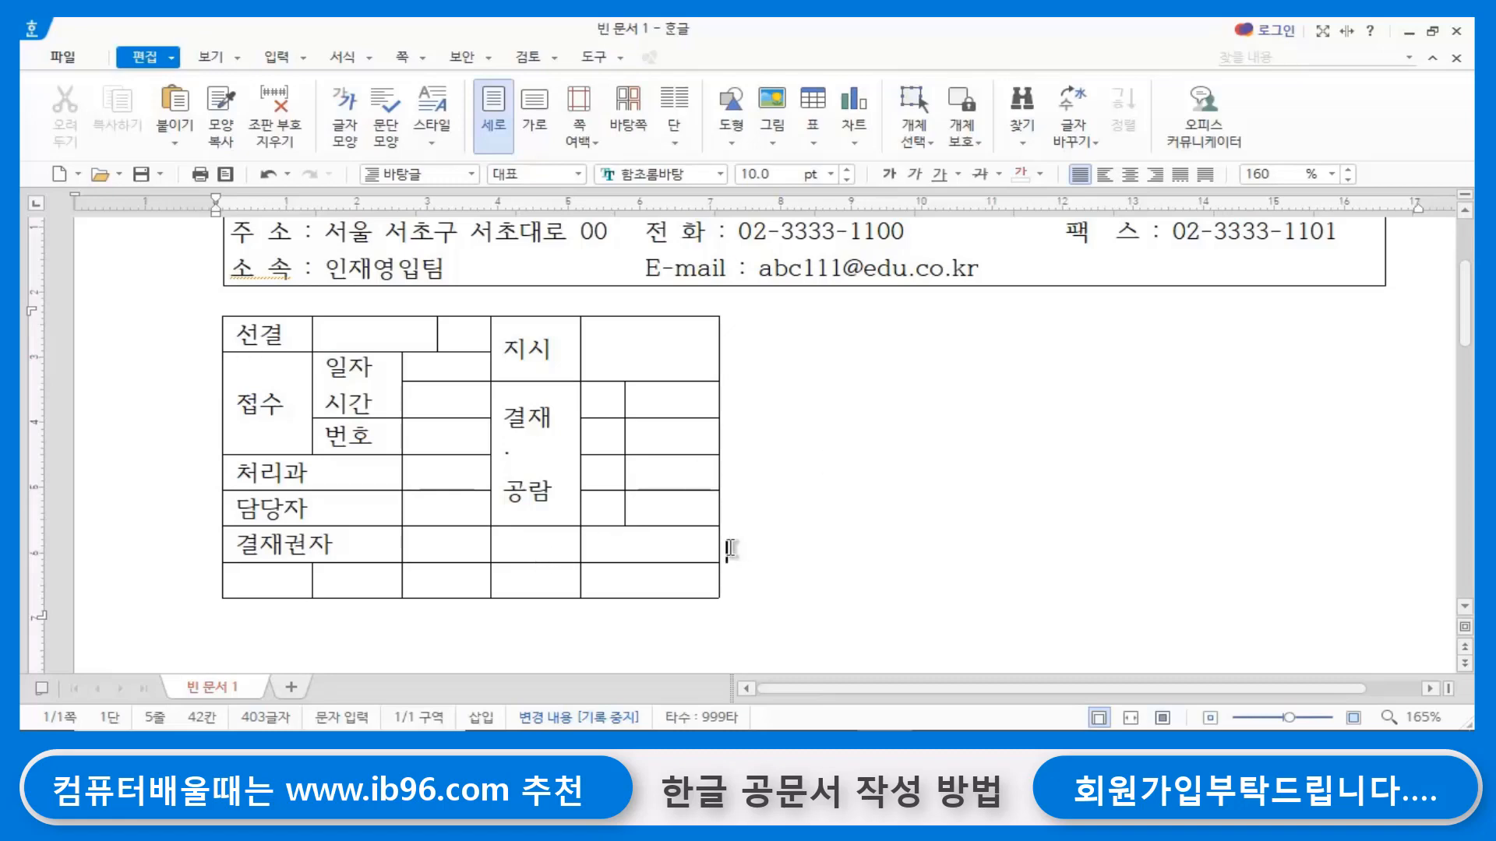
# - Enter 결재일 in the cell directly below the 결재·공람 cell, in the 결재권자 row
pyautogui.click(552, 545)
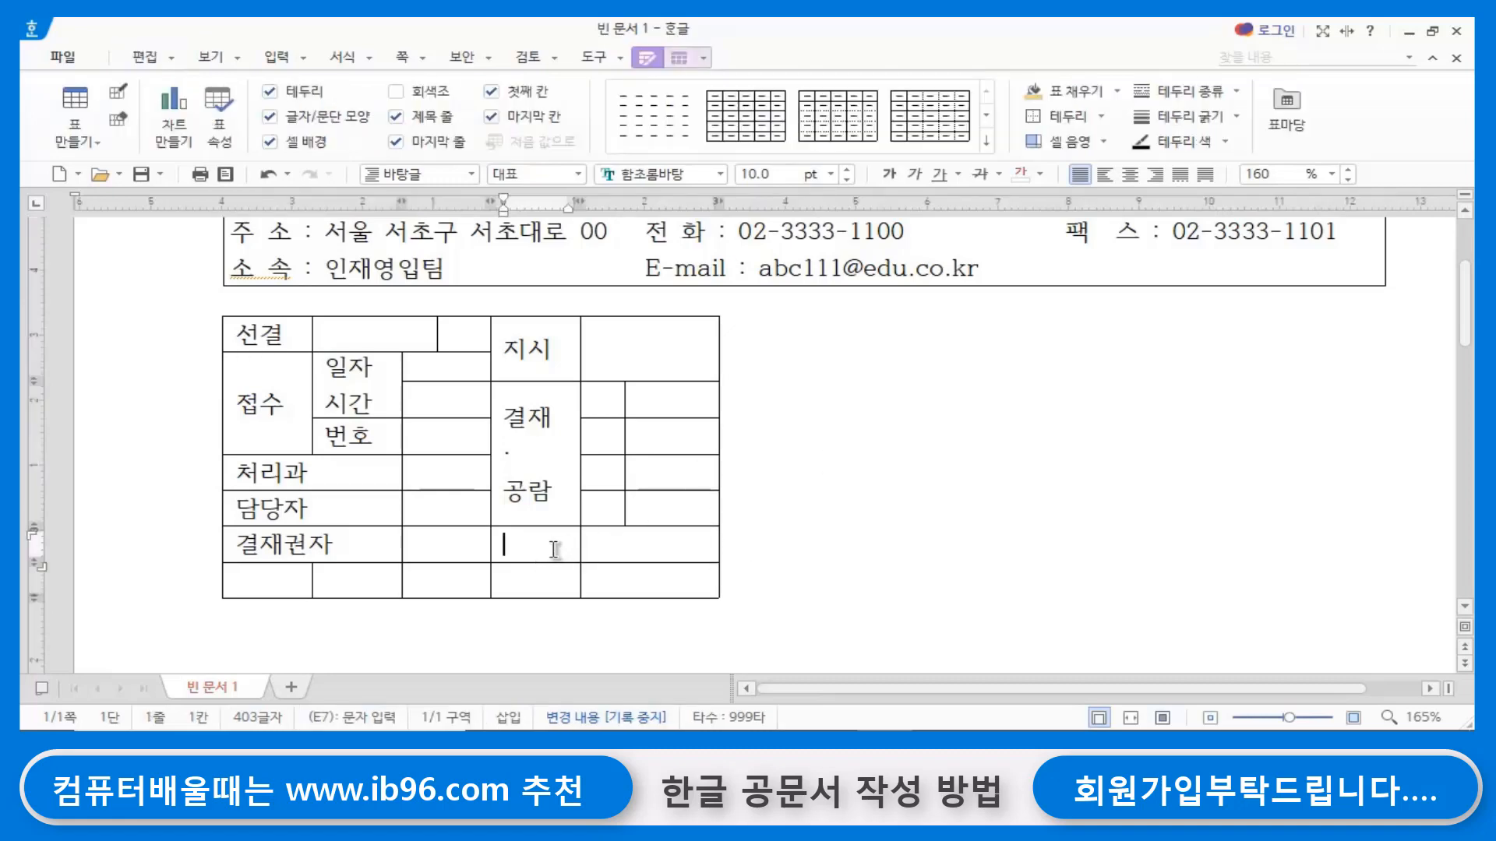
pyautogui.click(644, 551)
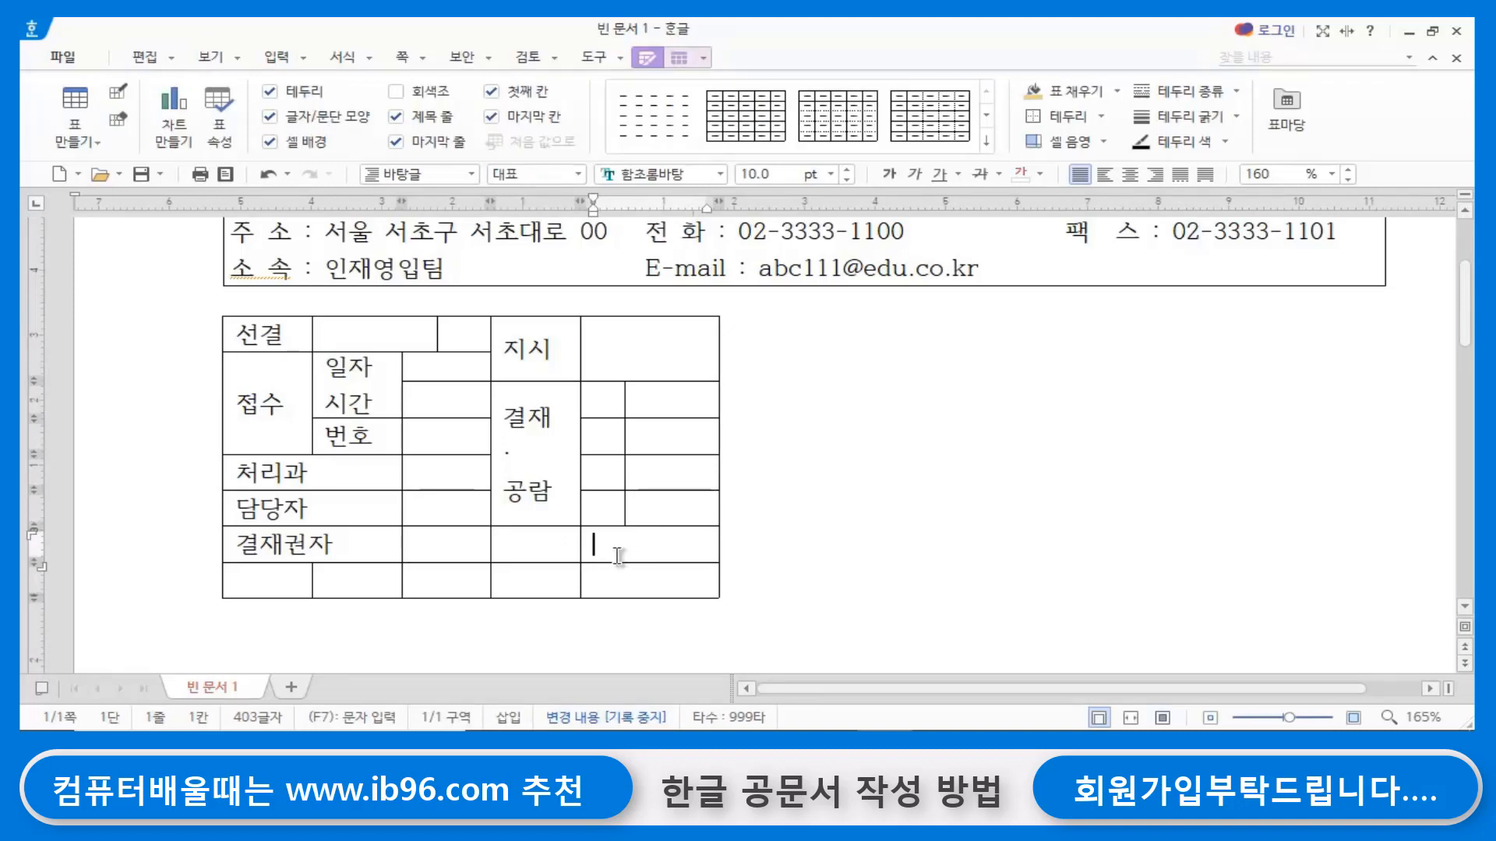
pyautogui.click(532, 548)
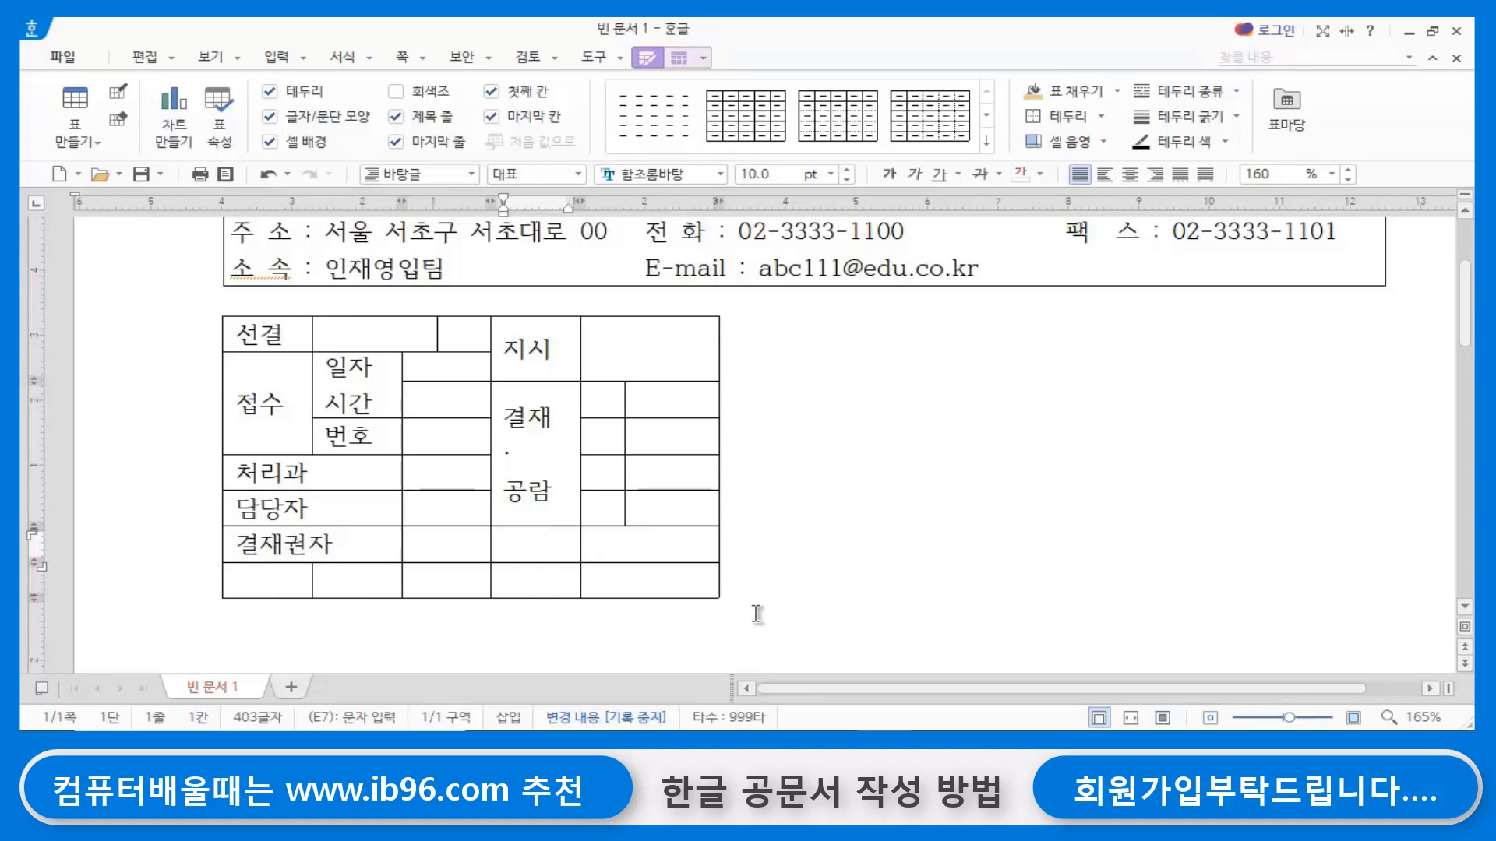
pyautogui.write('결재 일')
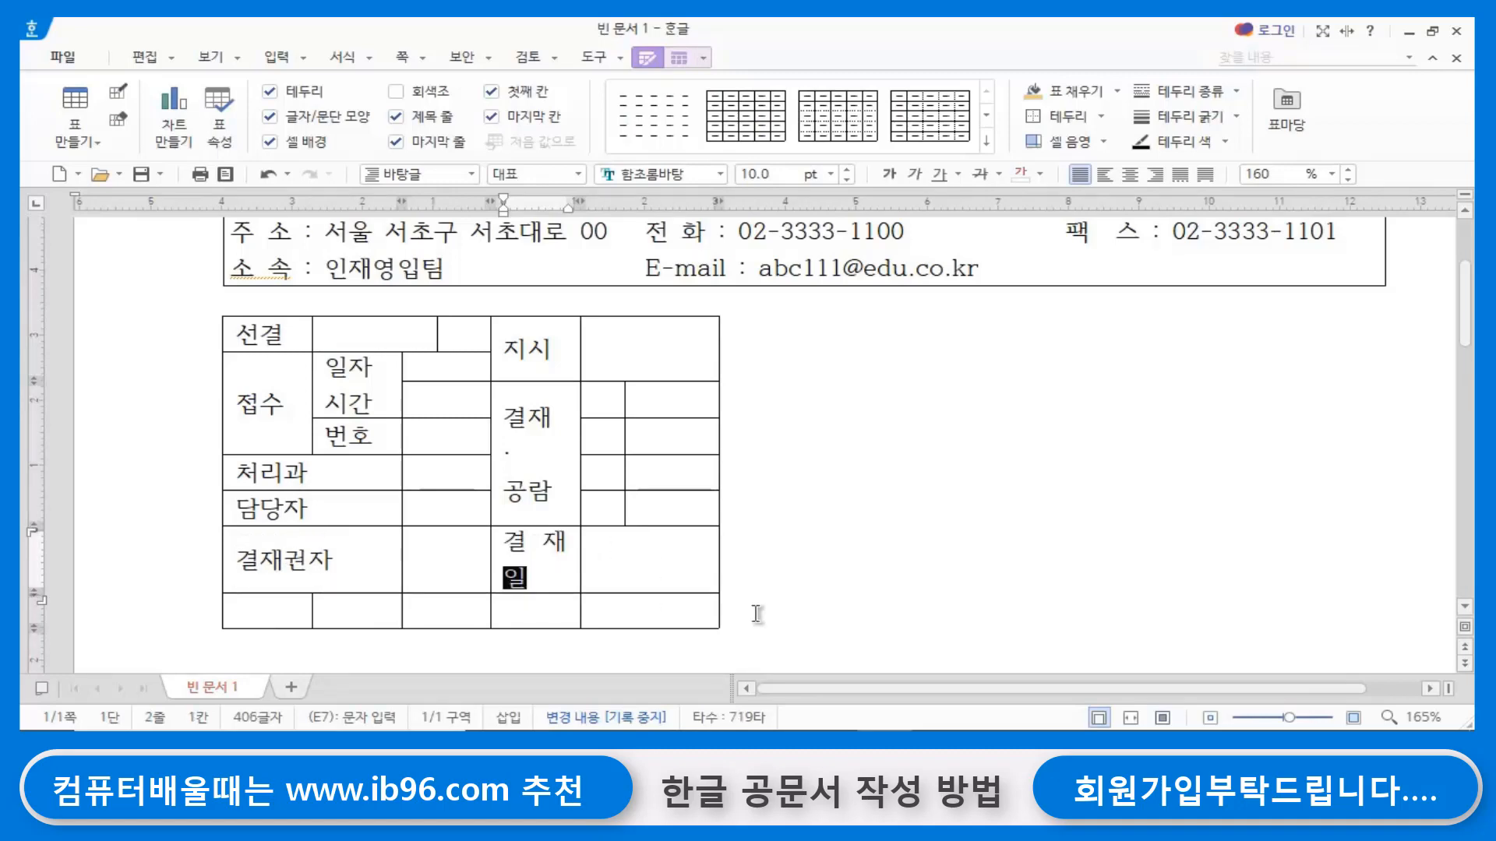
pyautogui.click(841, 568)
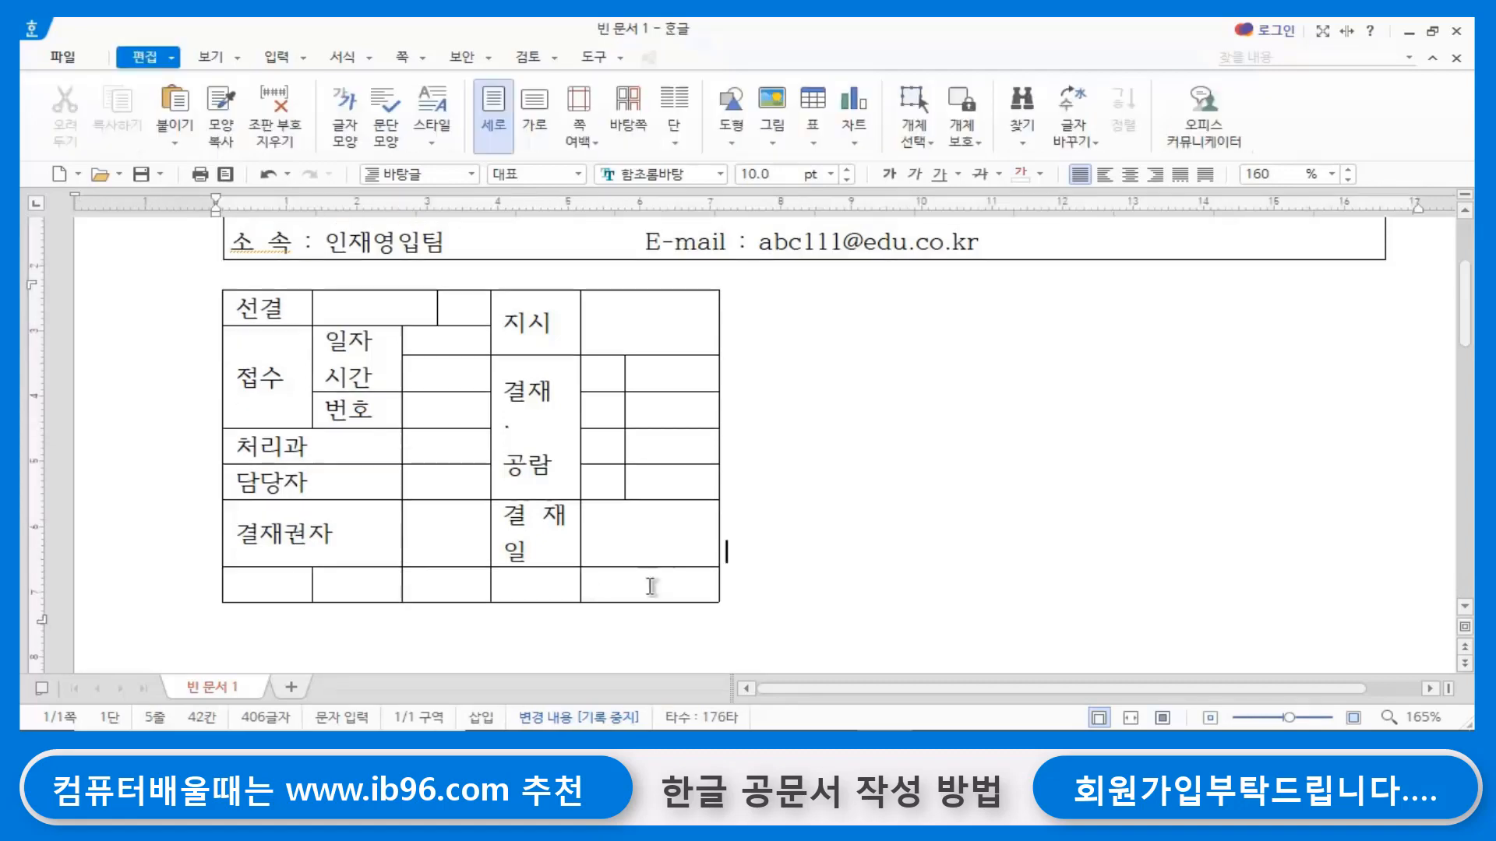
# - Split the blank cell beside 결재일 into two columns, without dividing it into rows
pyautogui.click(543, 532)
pyautogui.click(619, 540)
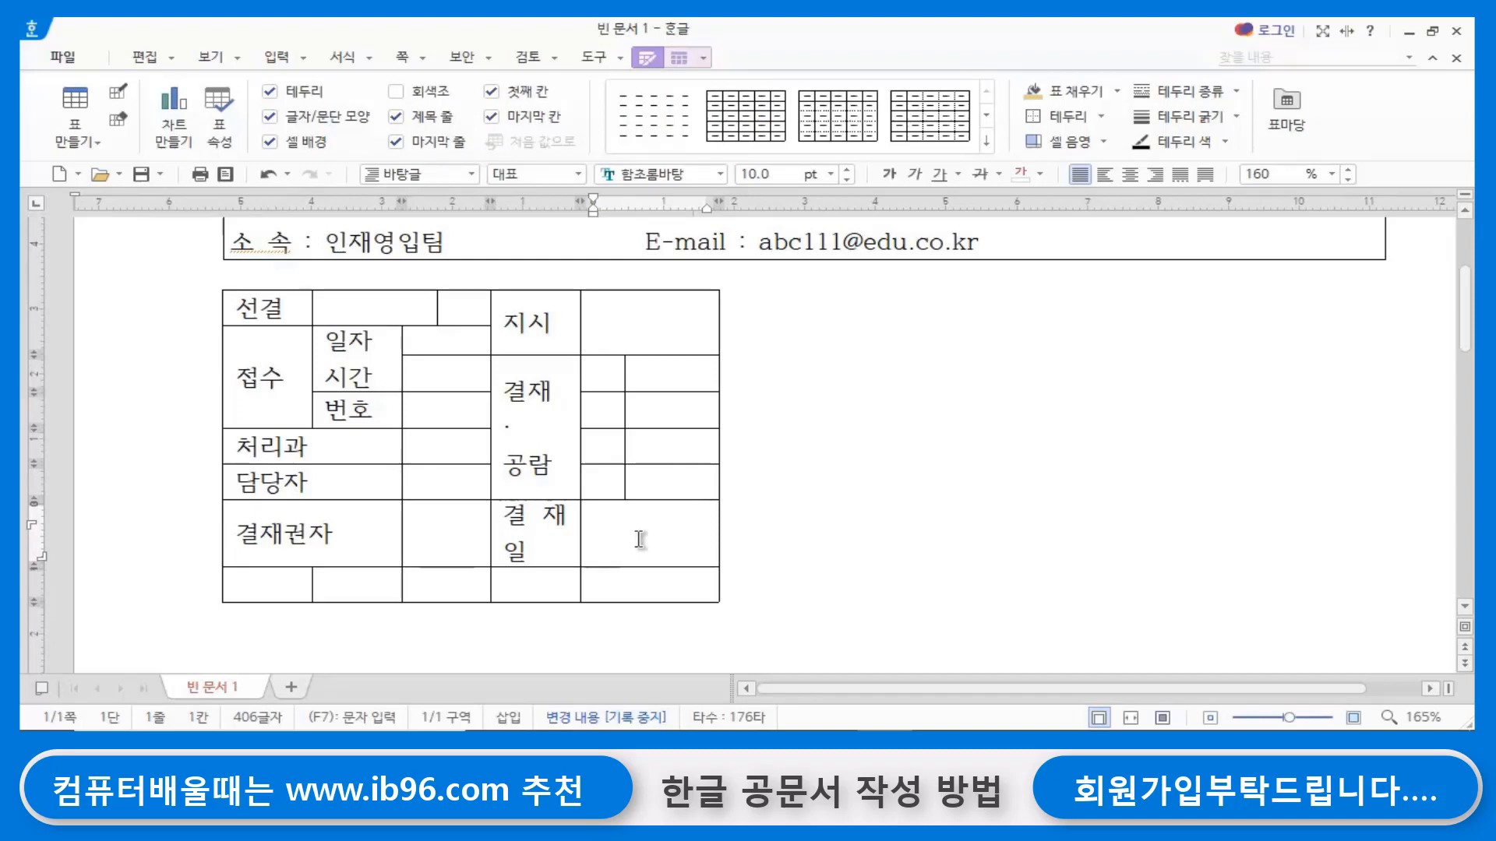
pyautogui.press('F5')
pyautogui.press('s')
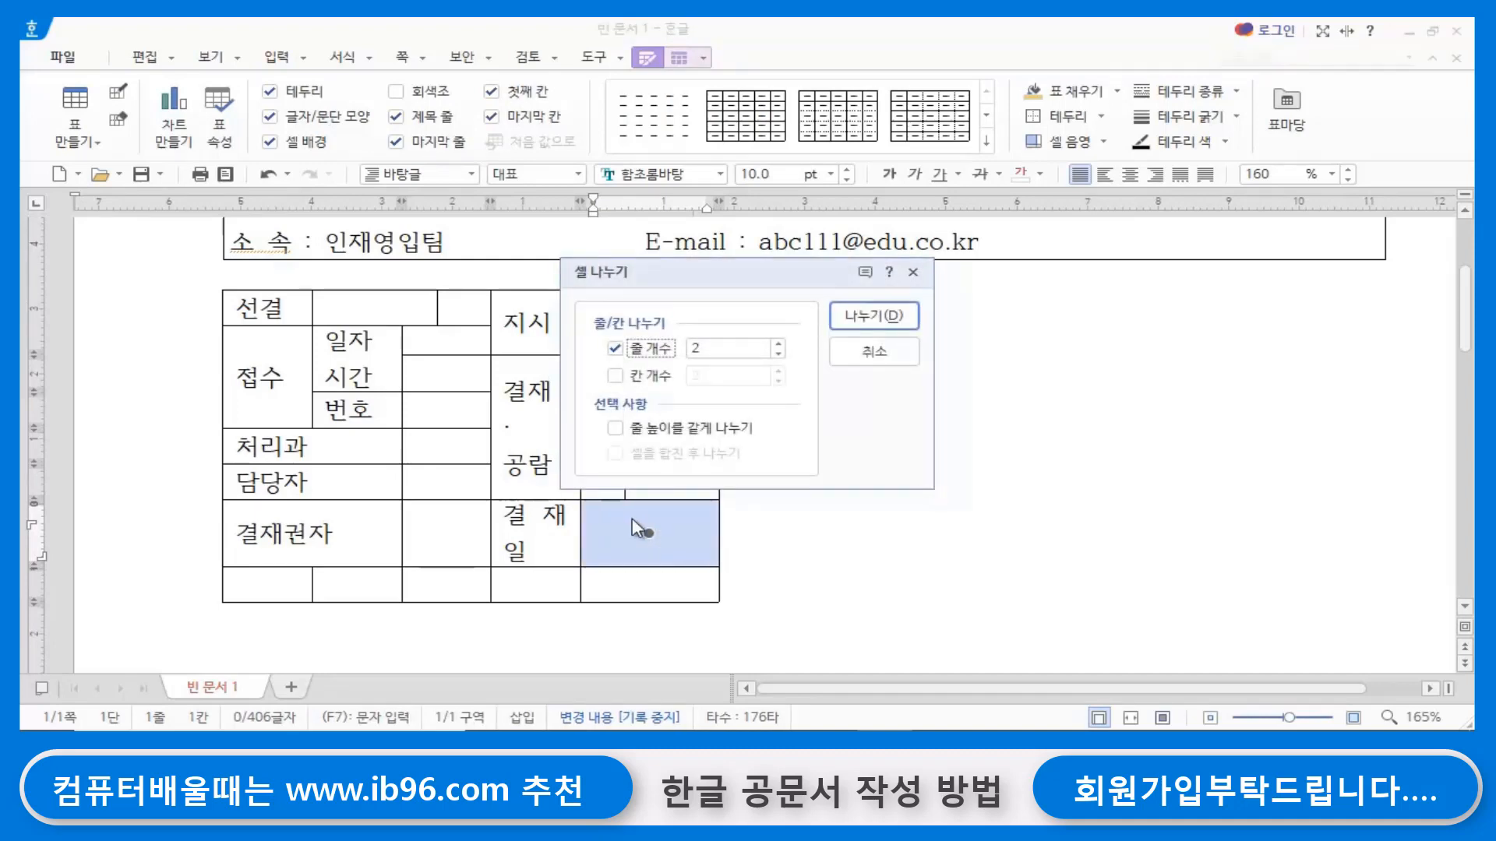
pyautogui.click(614, 348)
pyautogui.click(615, 375)
pyautogui.click(873, 316)
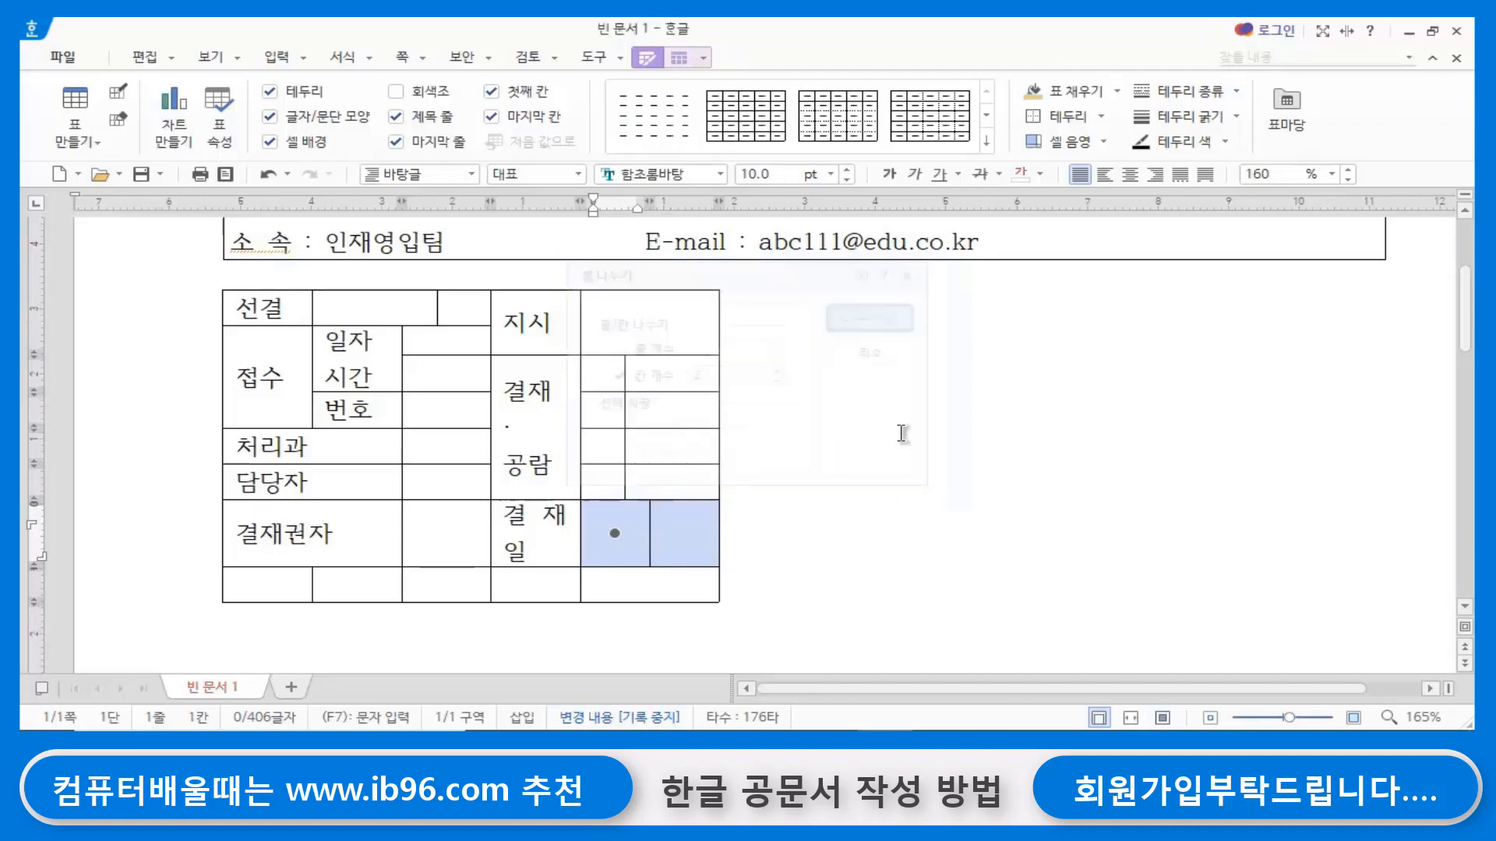
pyautogui.click(740, 562)
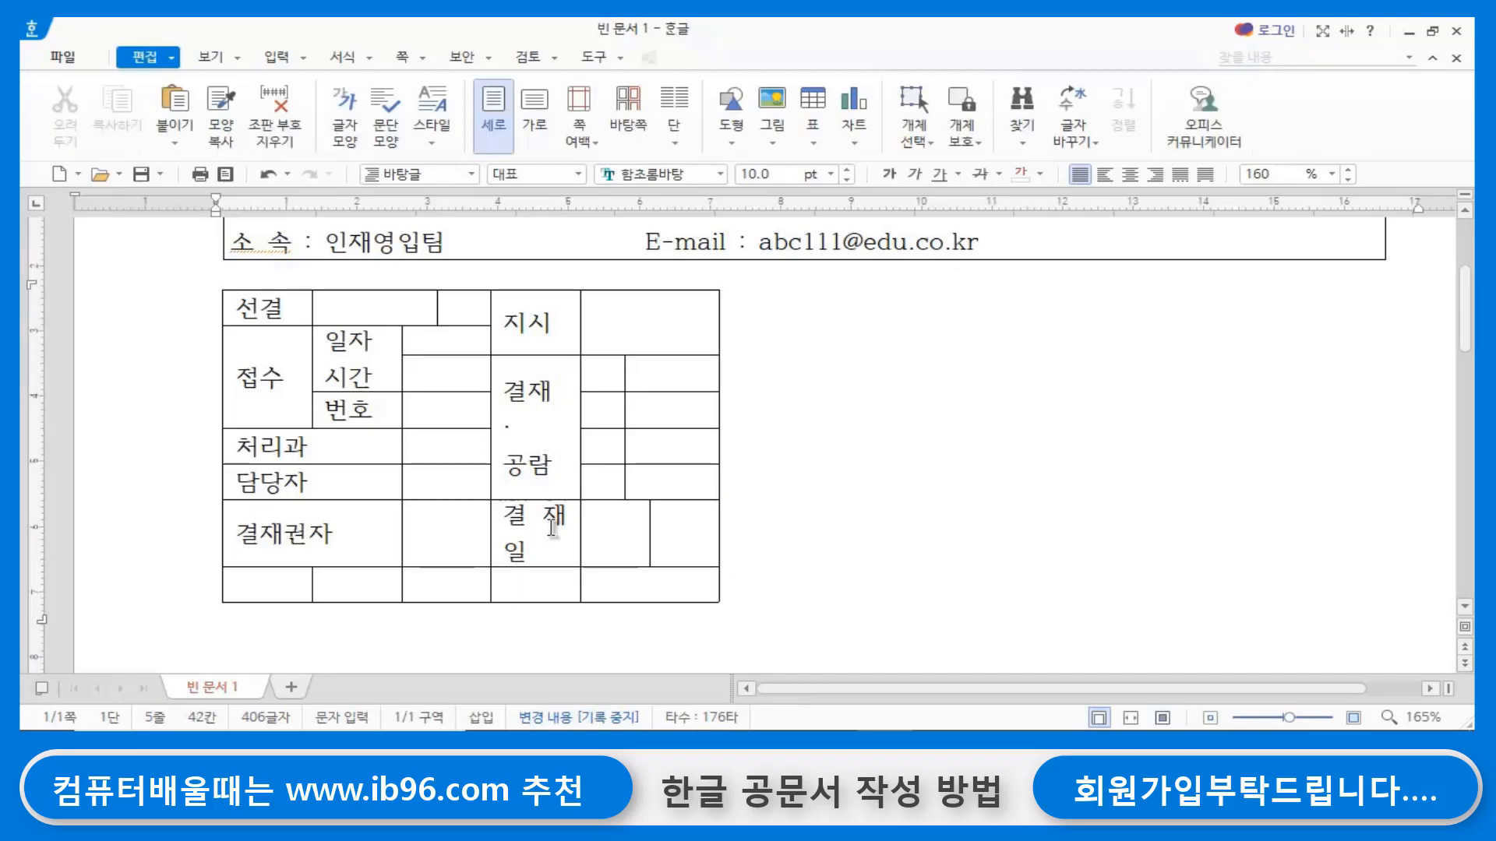
# - Merge the 결재일 cell with the adjacent blank cell and align its edge with the column line of the rows above
pyautogui.moveTo(551, 528); pyautogui.dragTo(615, 532)
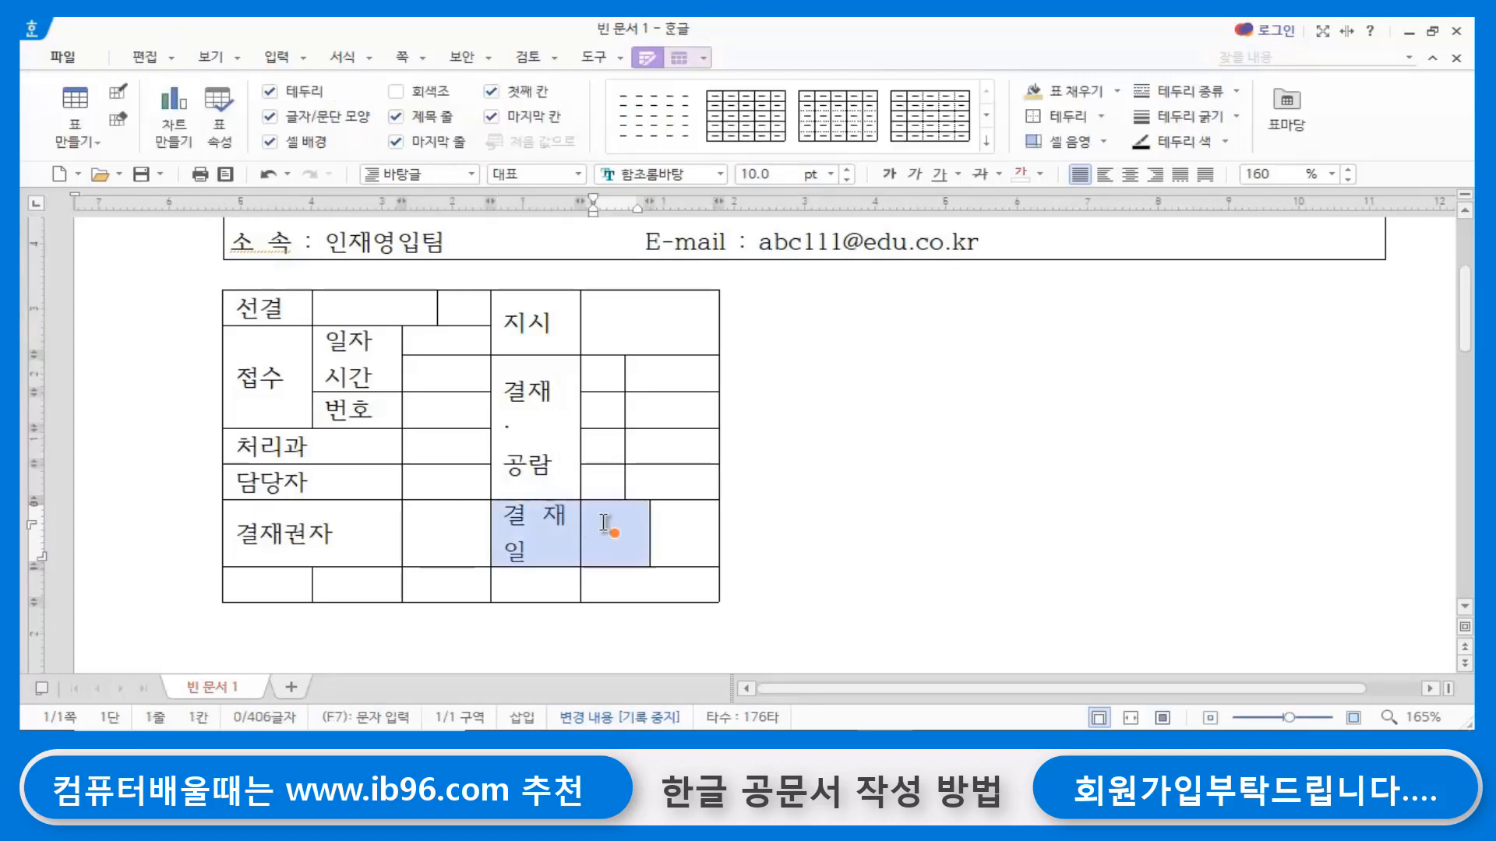
pyautogui.press('m')
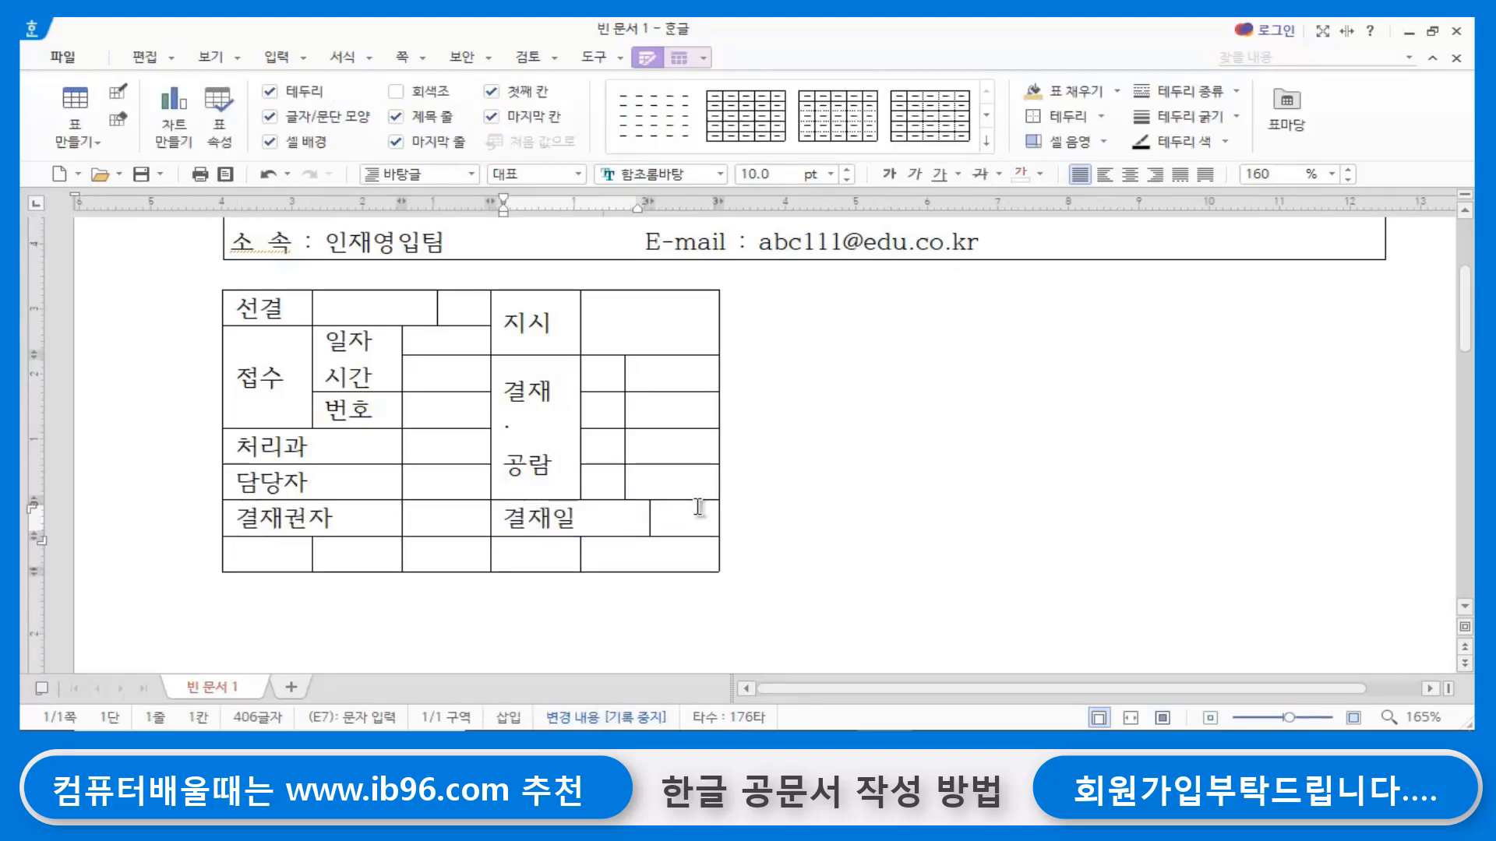
pyautogui.moveTo(649, 515); pyautogui.dragTo(649, 515)
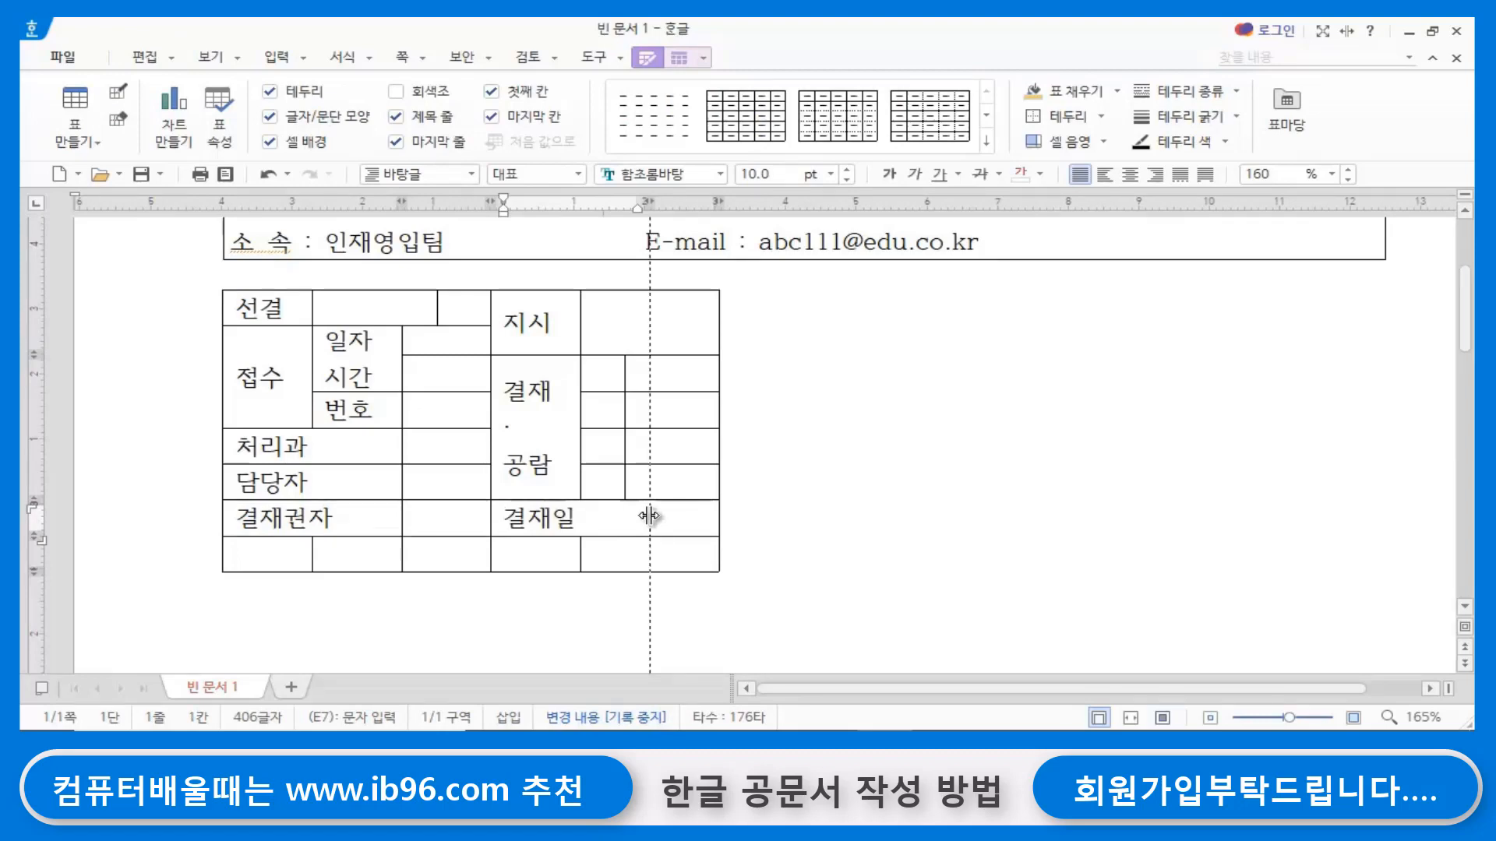
pyautogui.moveTo(649, 515); pyautogui.dragTo(624, 524)
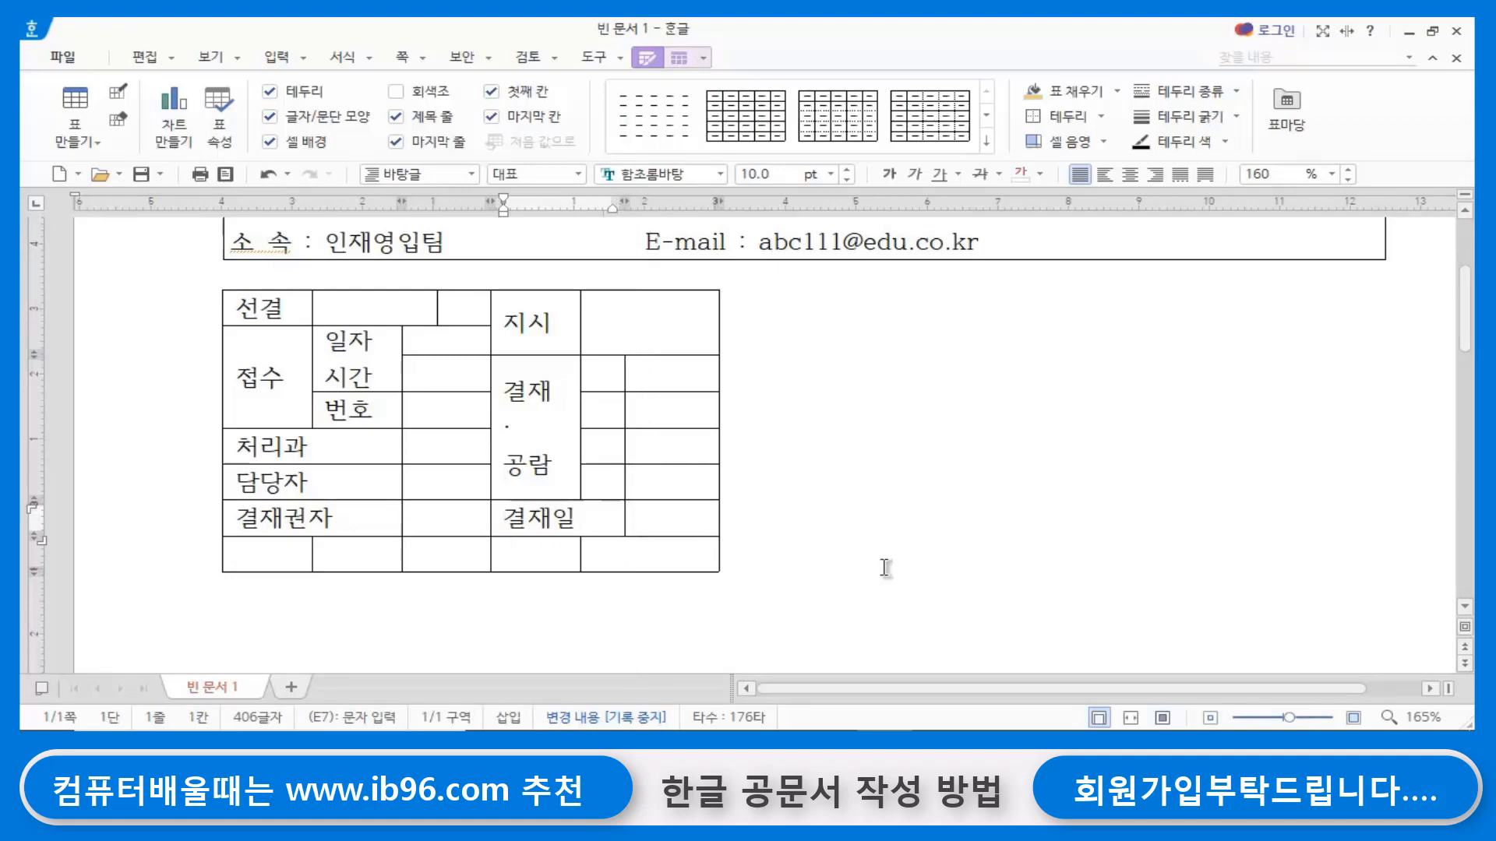
pyautogui.click(885, 567)
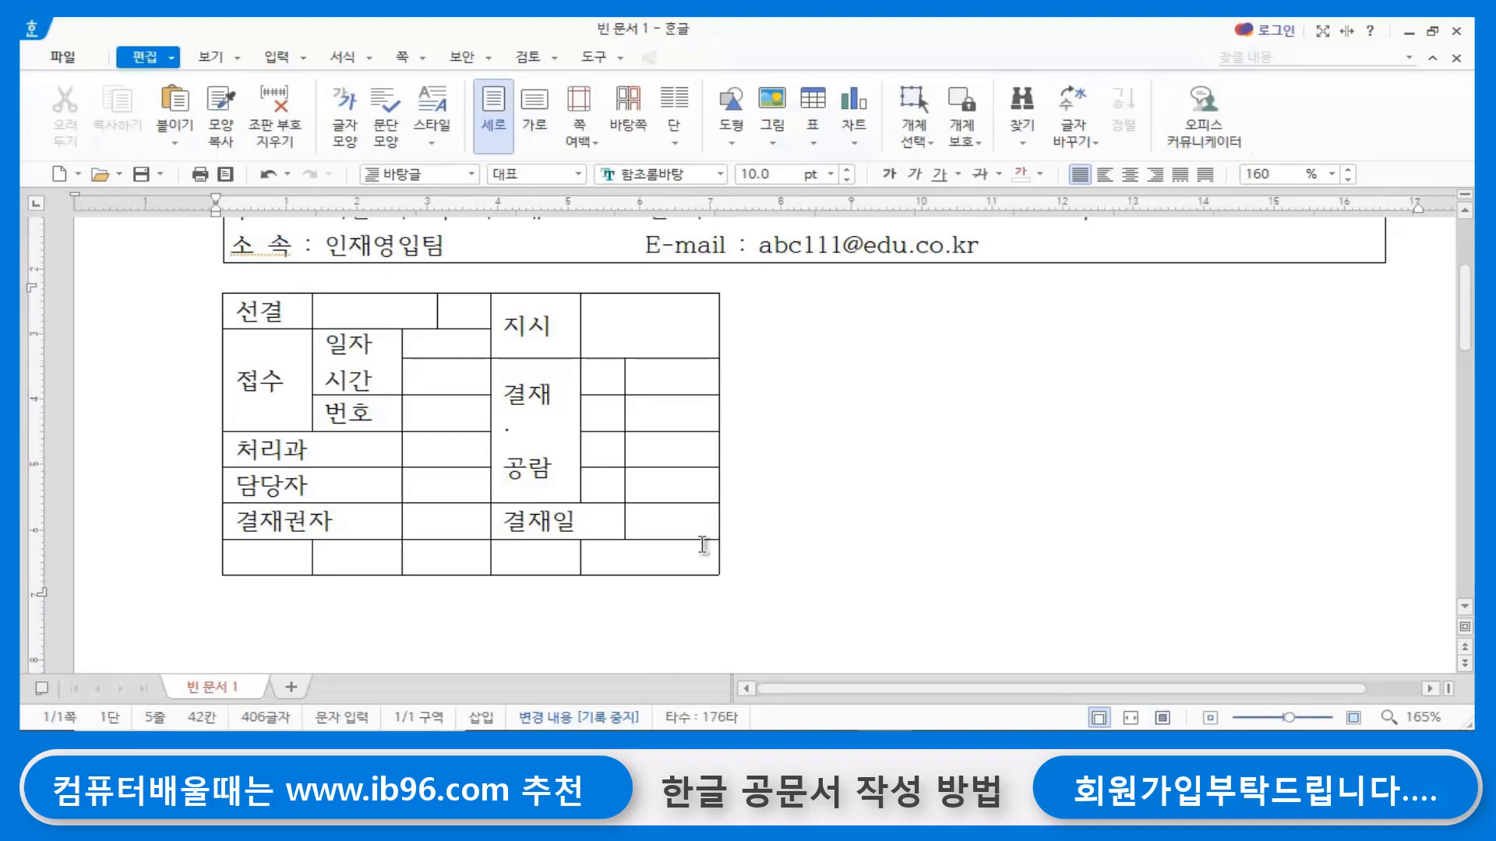
# - Delete the empty row below 결재권자 from the table, removing the cells themselves rather than only their contents
pyautogui.click(550, 633)
pyautogui.click(903, 571)
pyautogui.moveTo(251, 545); pyautogui.dragTo(681, 550)
pyautogui.click(444, 628)
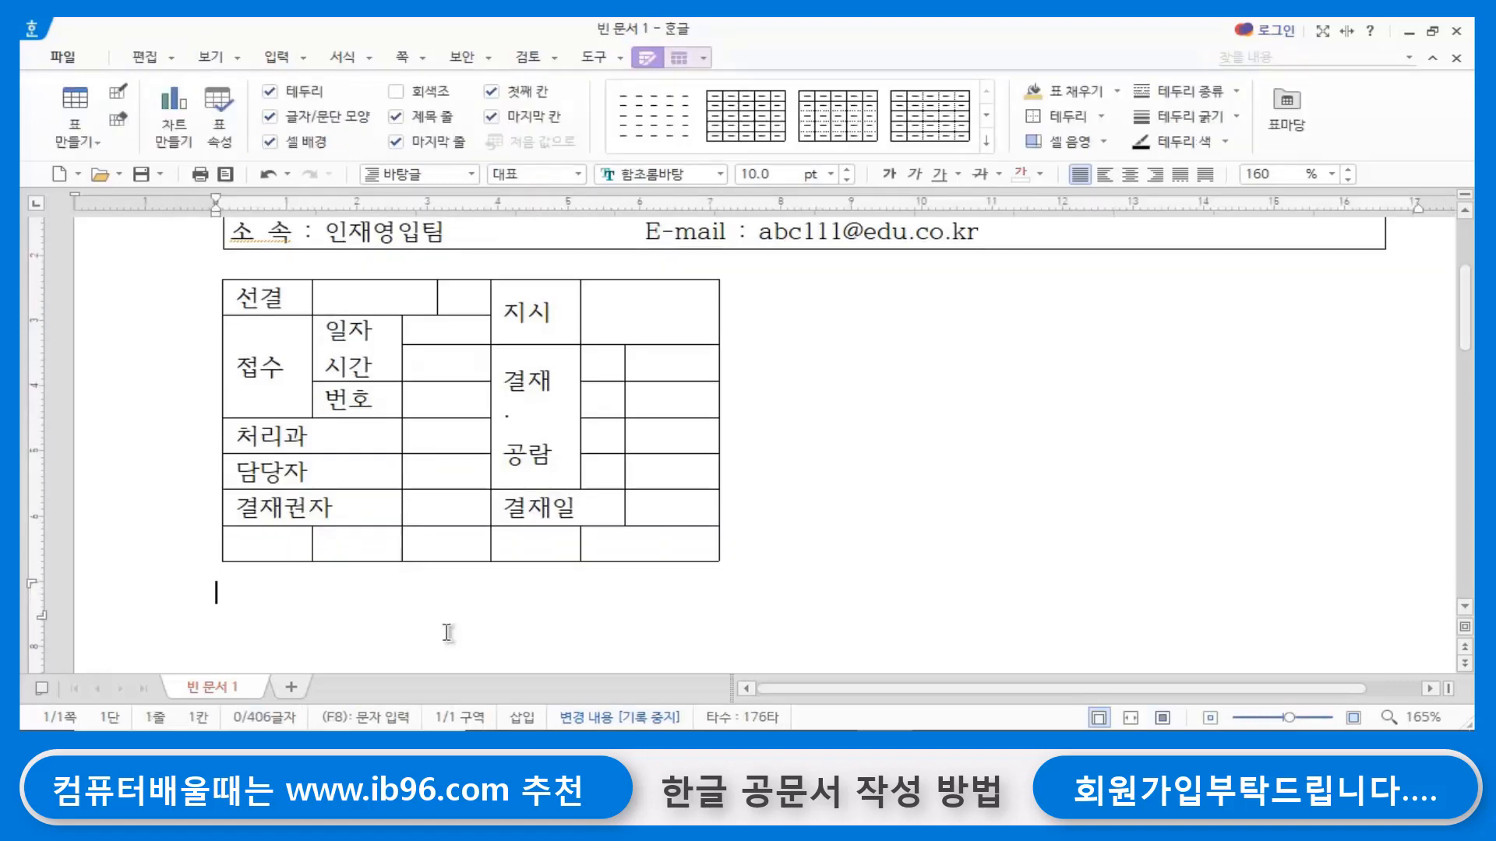
pyautogui.moveTo(278, 541); pyautogui.dragTo(649, 543)
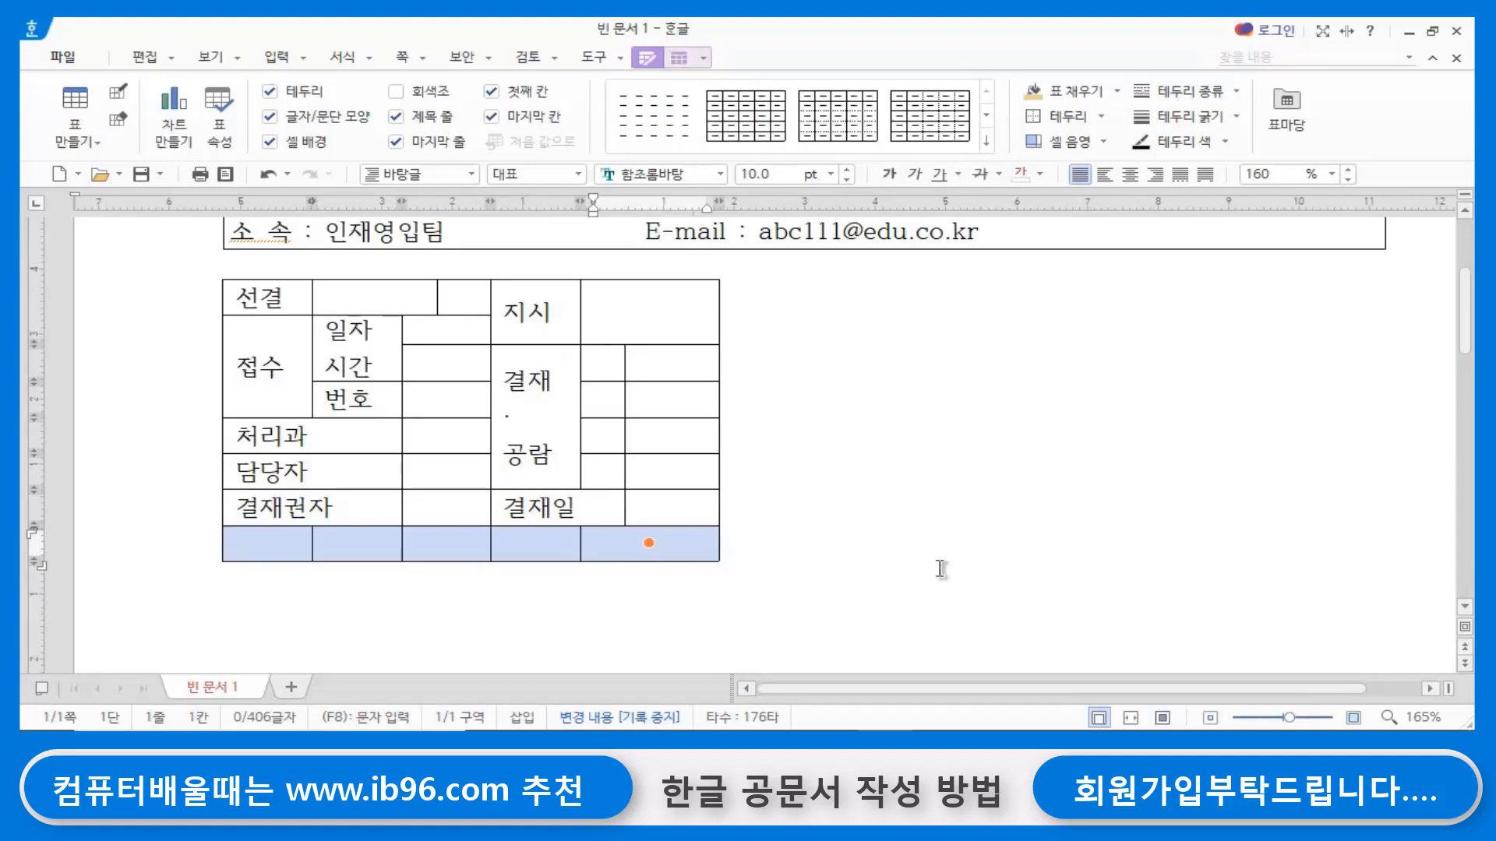
pyautogui.press('Delete')
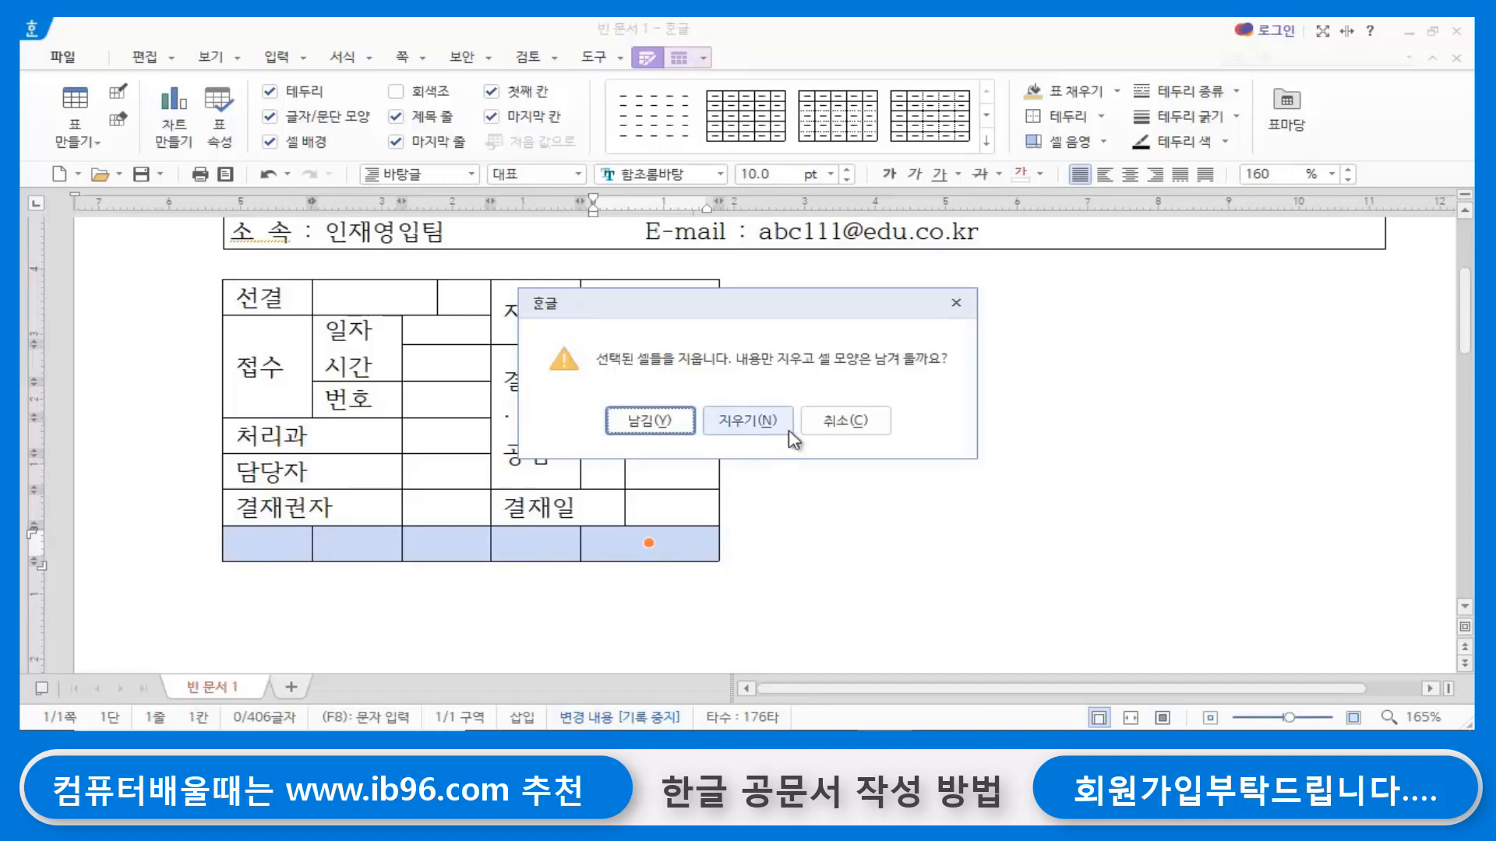
pyautogui.click(762, 423)
pyautogui.doubleClick(798, 543)
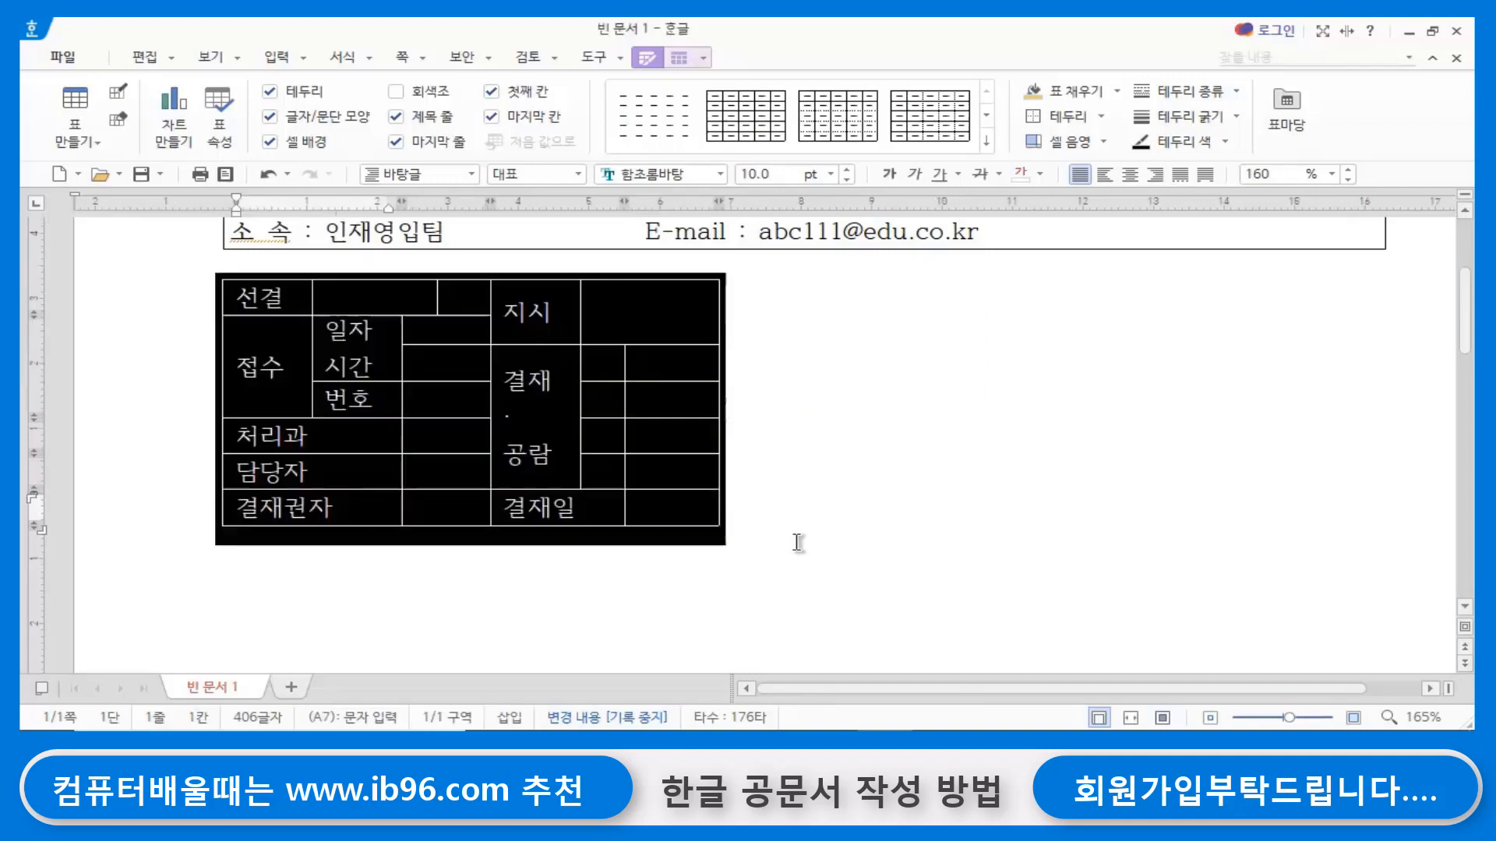
pyautogui.click(892, 522)
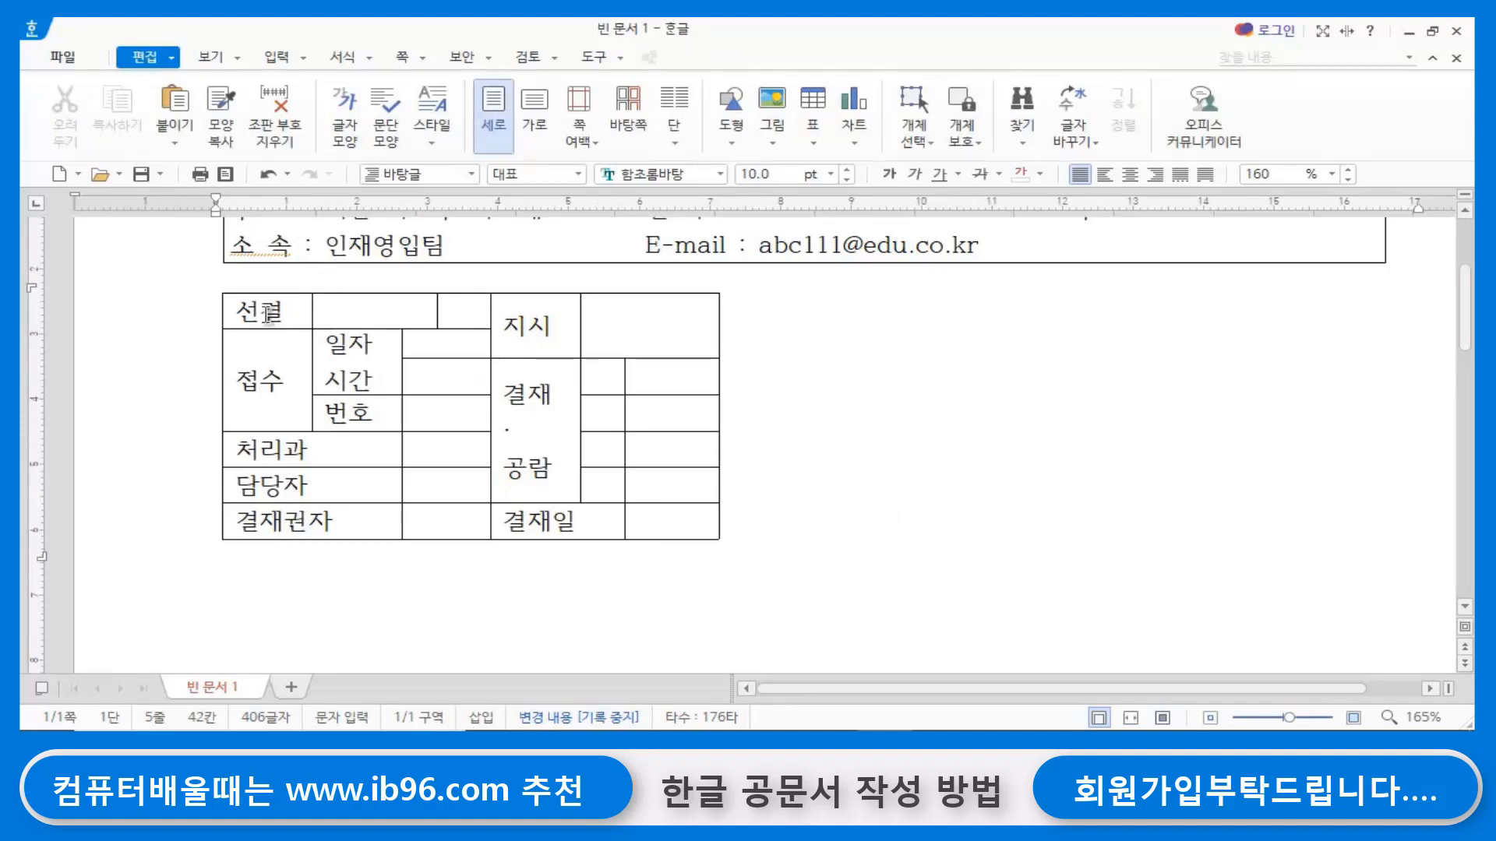
# - Center the text in all table cells and apply a 0.4mm border to the outside of the table
pyautogui.moveTo(267, 314); pyautogui.dragTo(700, 513)
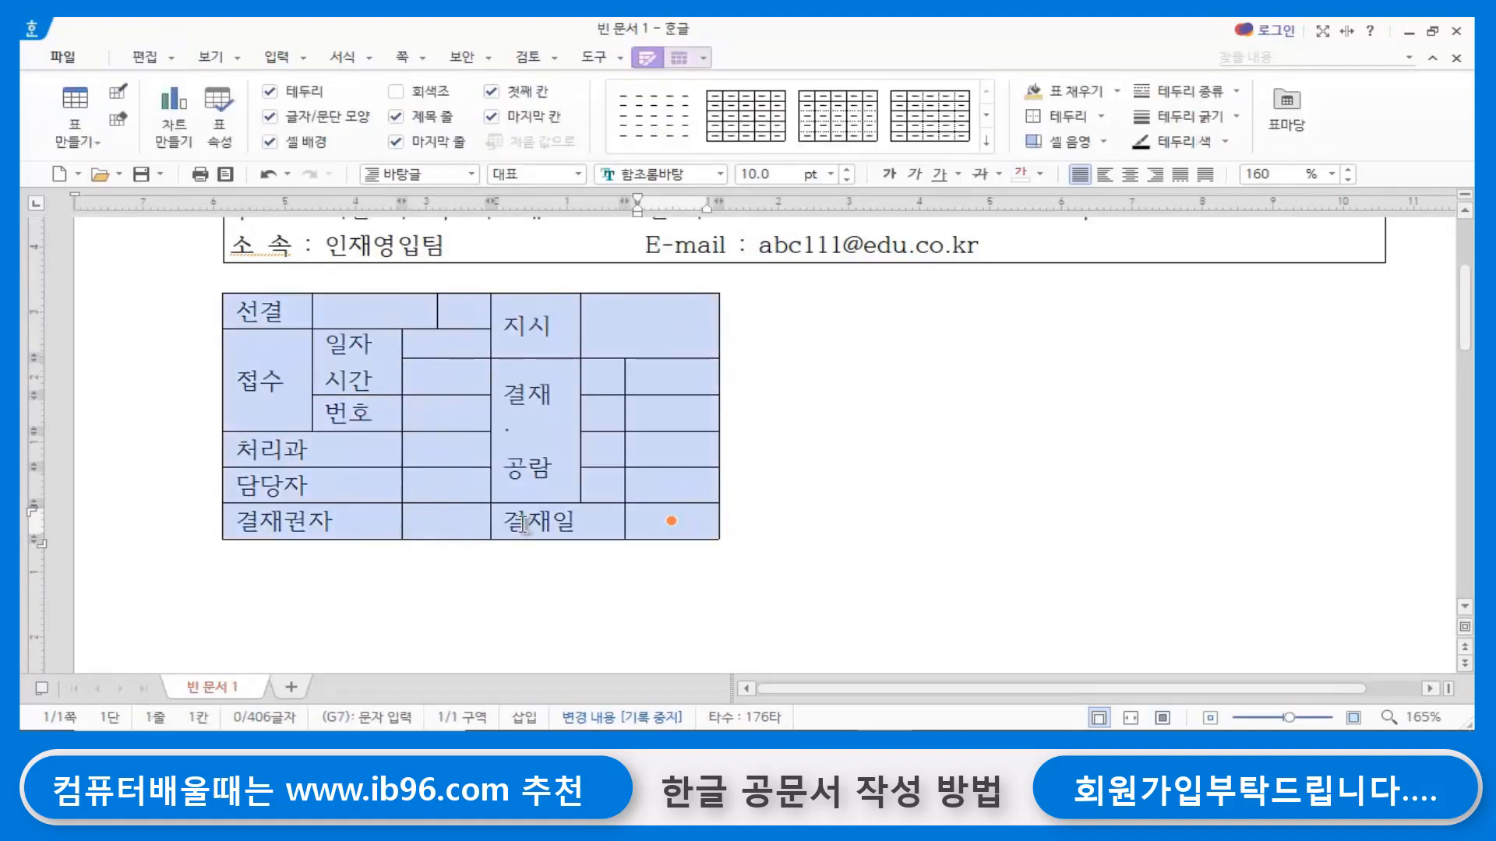
pyautogui.click(1131, 176)
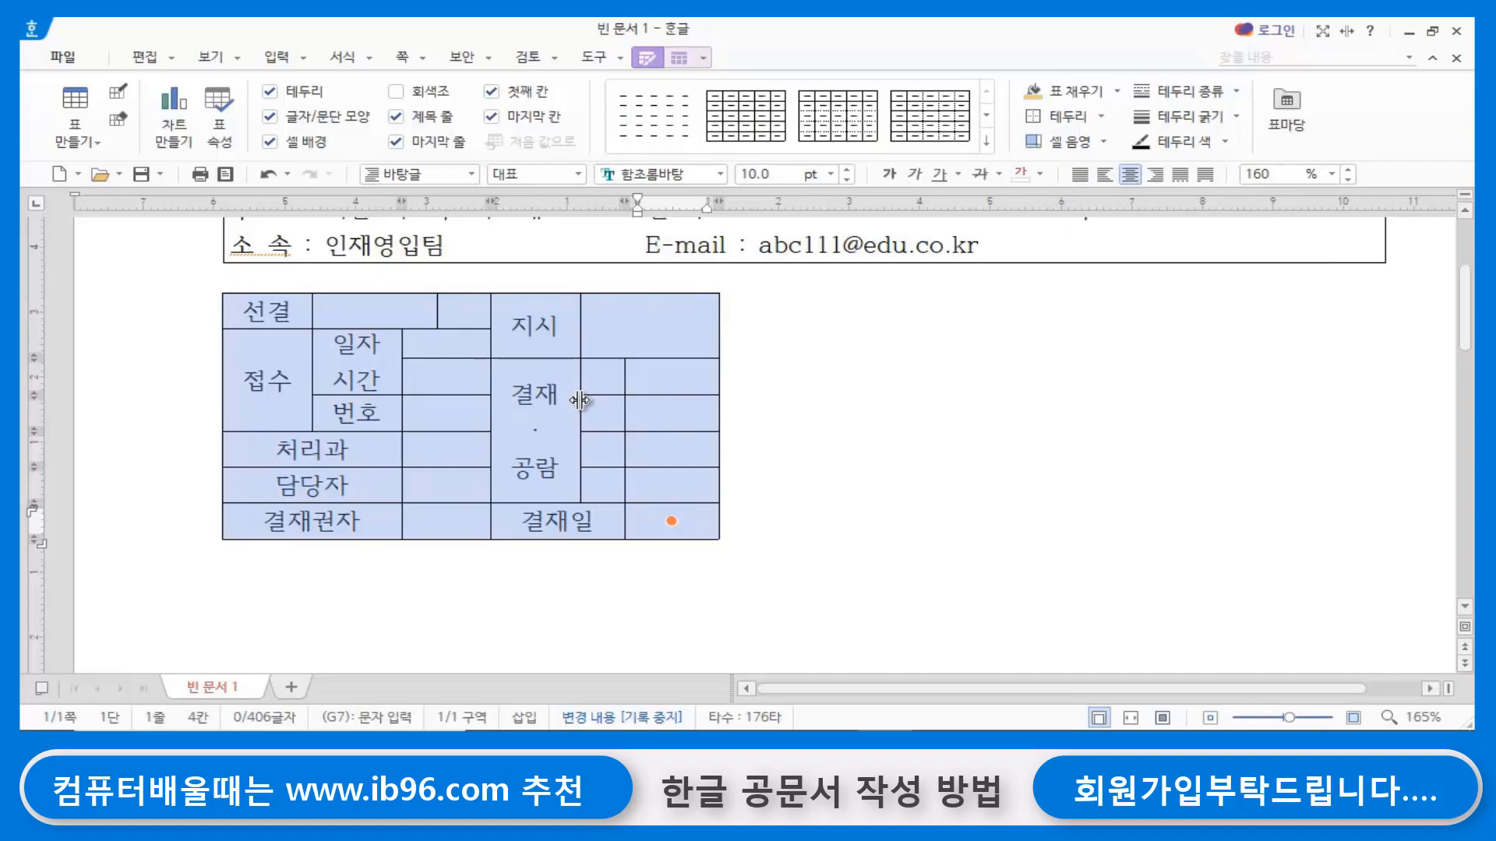
pyautogui.press('l')
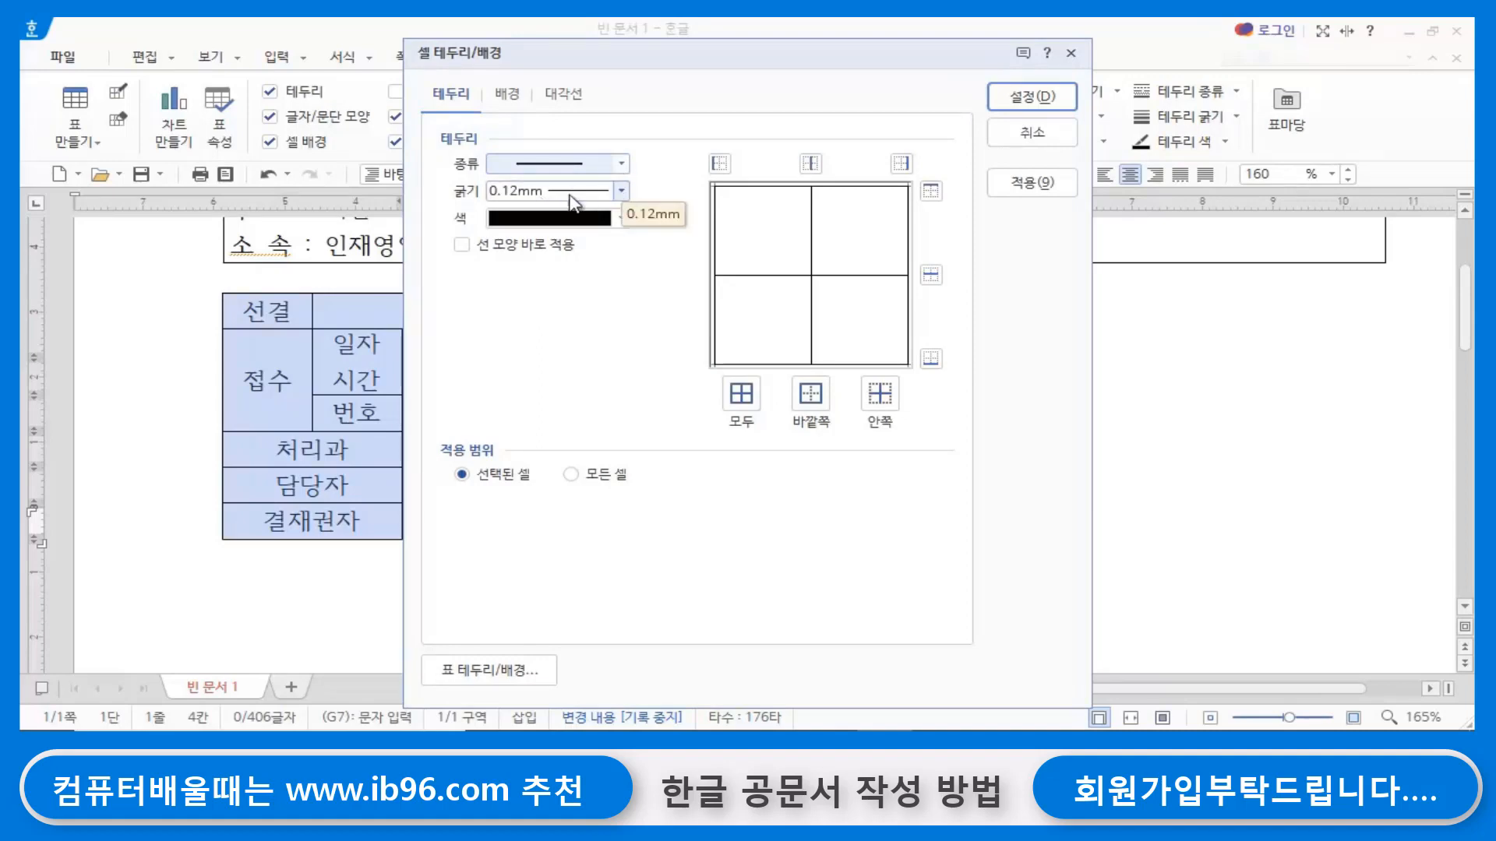
pyautogui.click(622, 194)
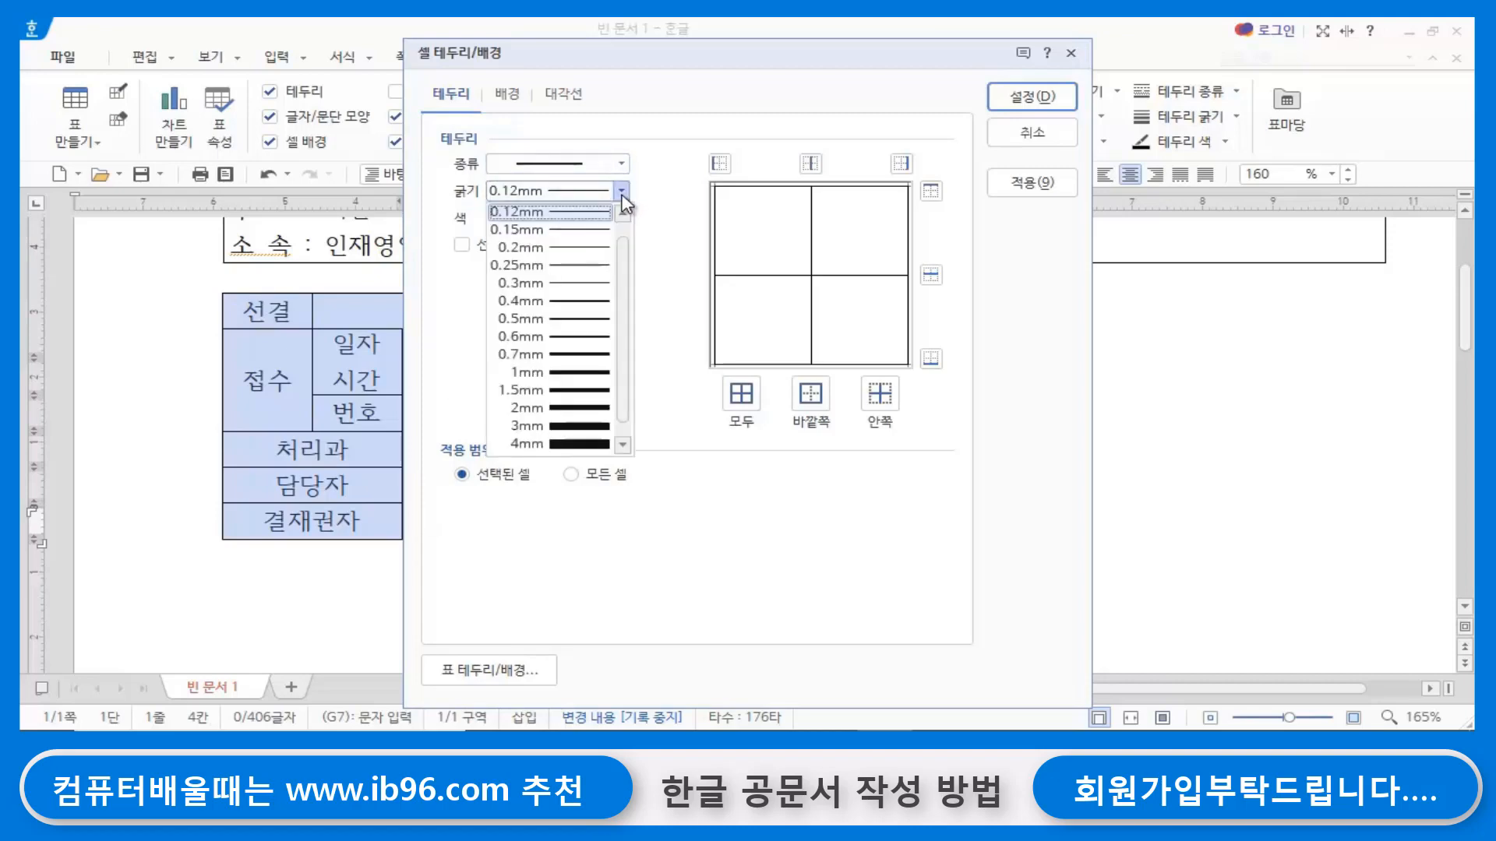
pyautogui.click(561, 301)
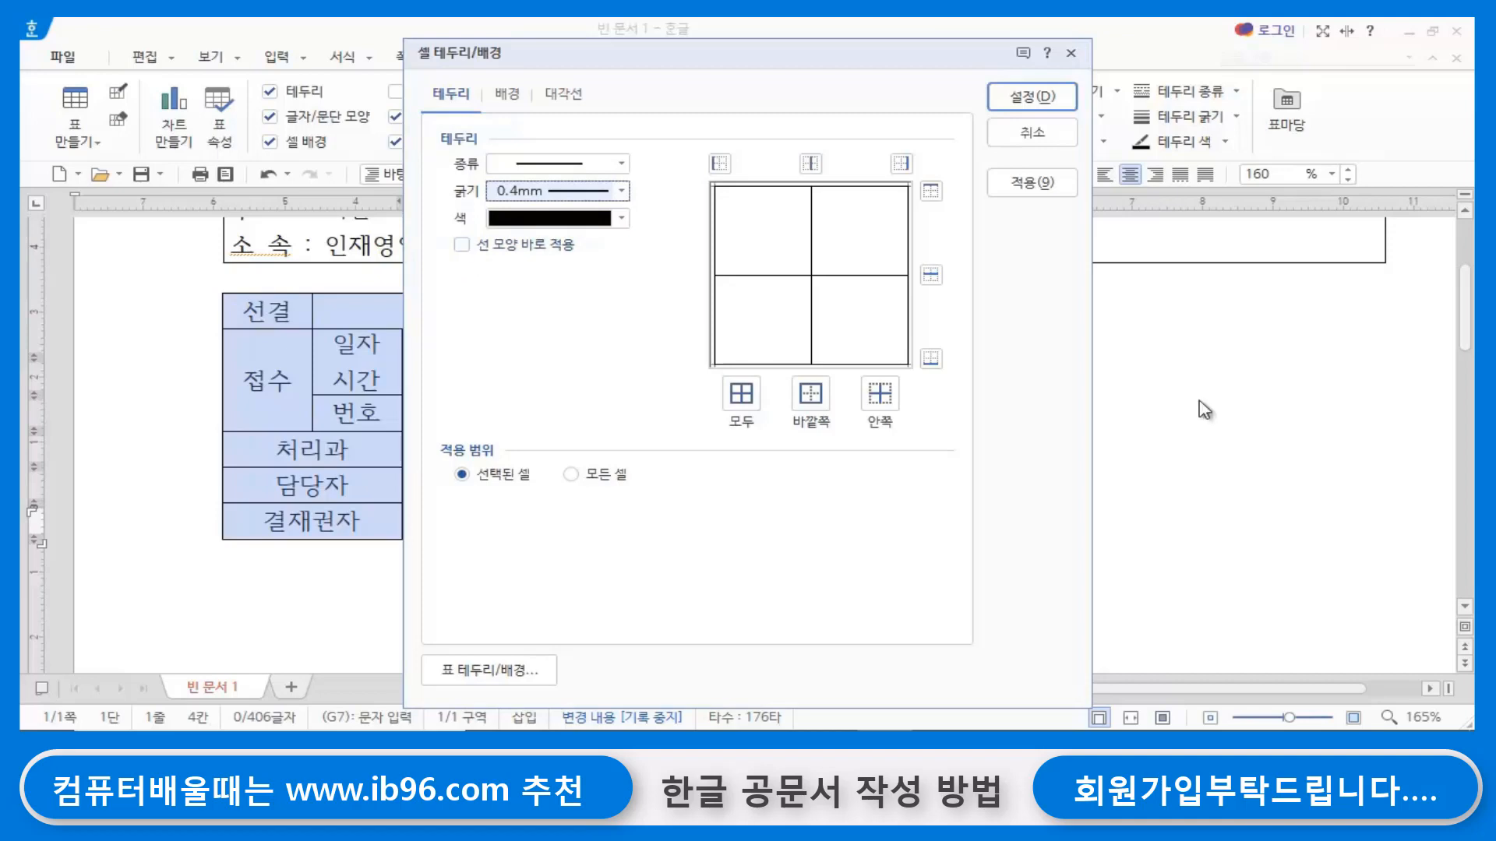
pyautogui.click(812, 399)
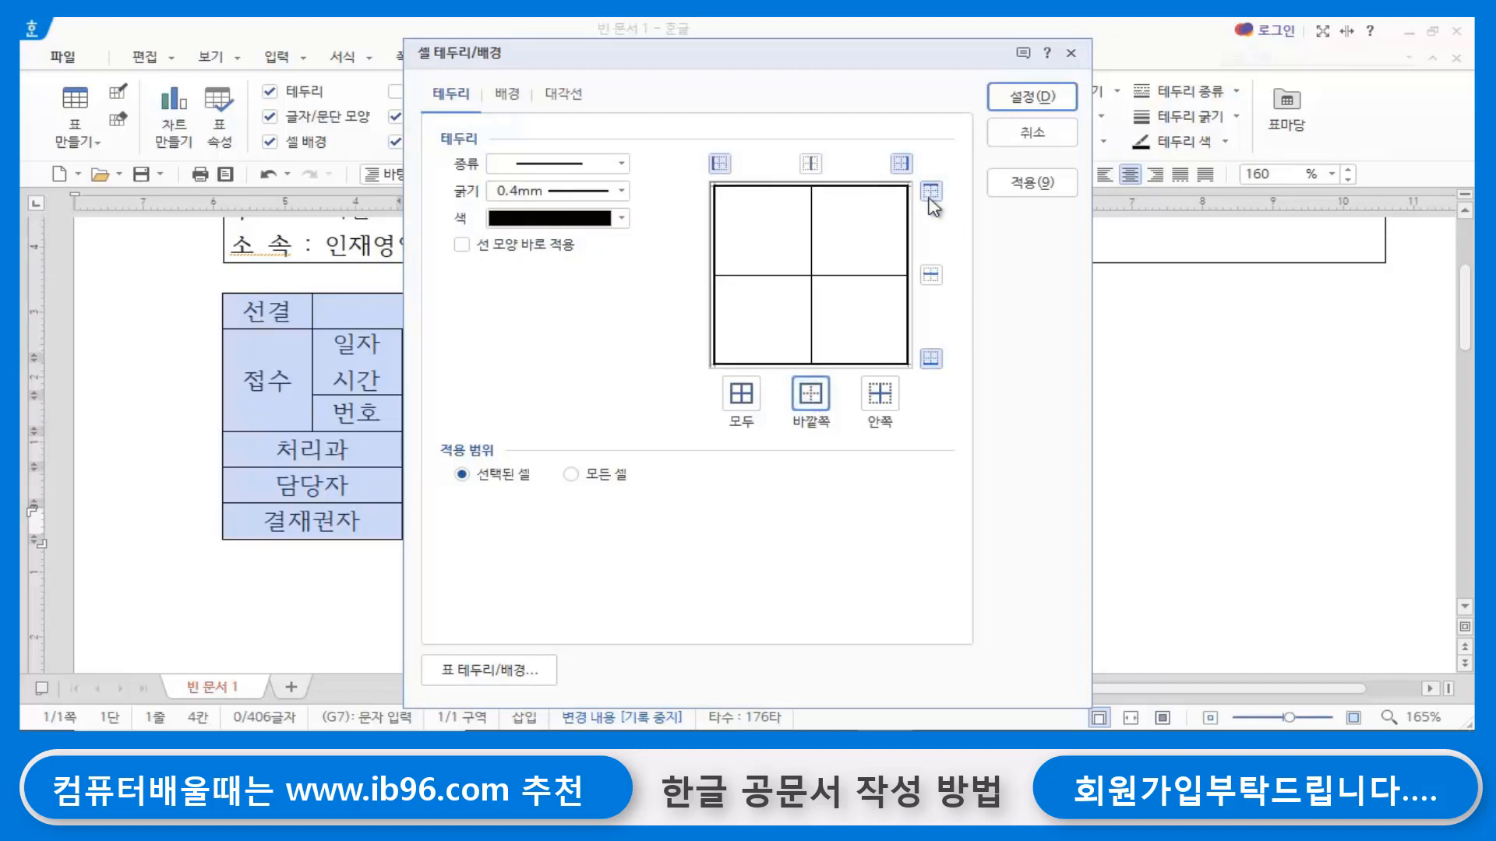
pyautogui.click(1033, 96)
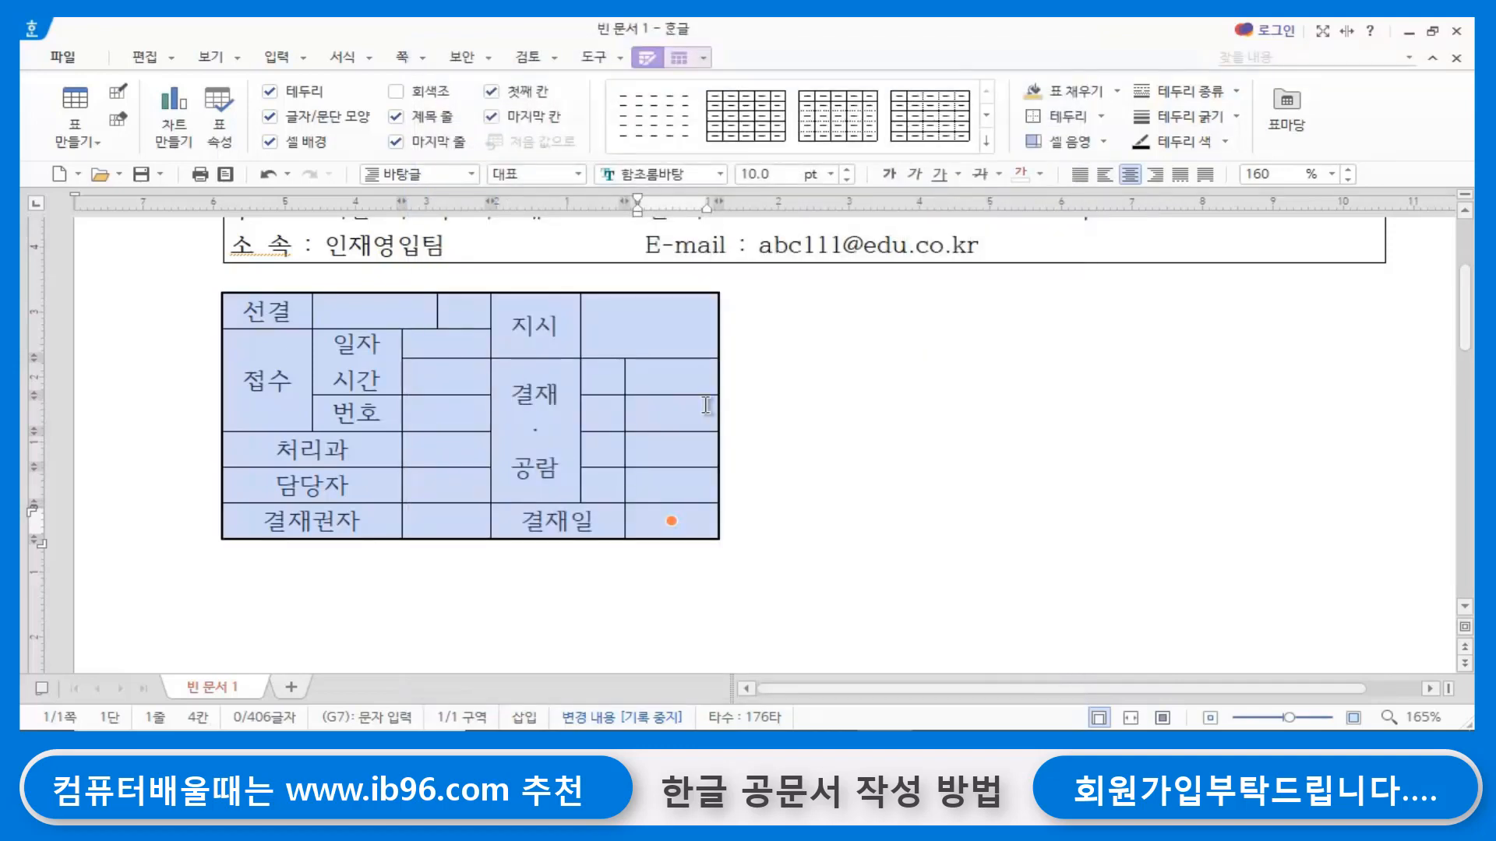
# - Right-align the paragraph holding the receipt and approval table, below the contact text box
pyautogui.click(952, 430)
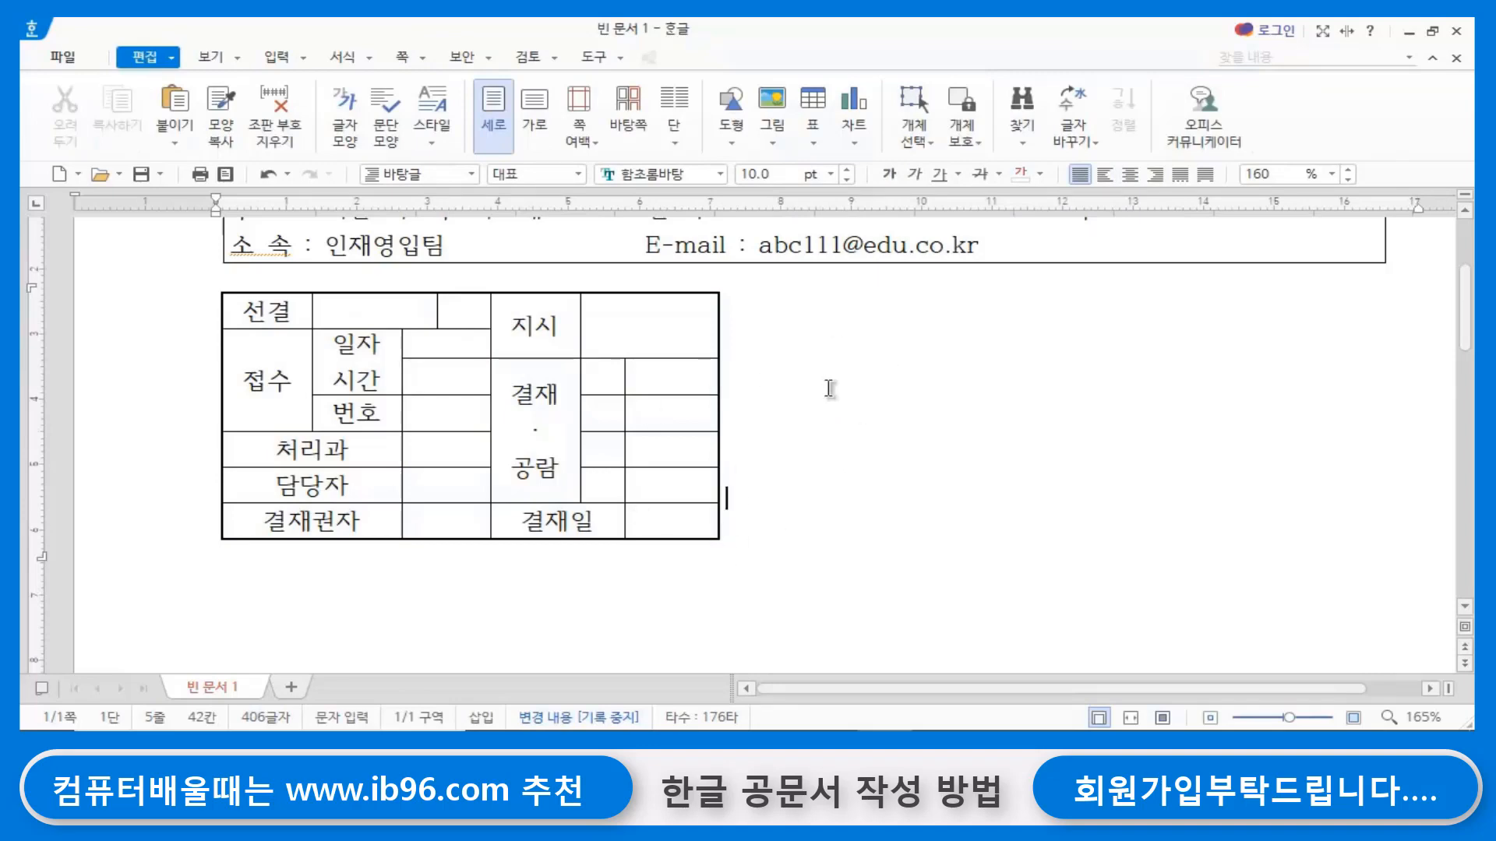
pyautogui.click(1154, 181)
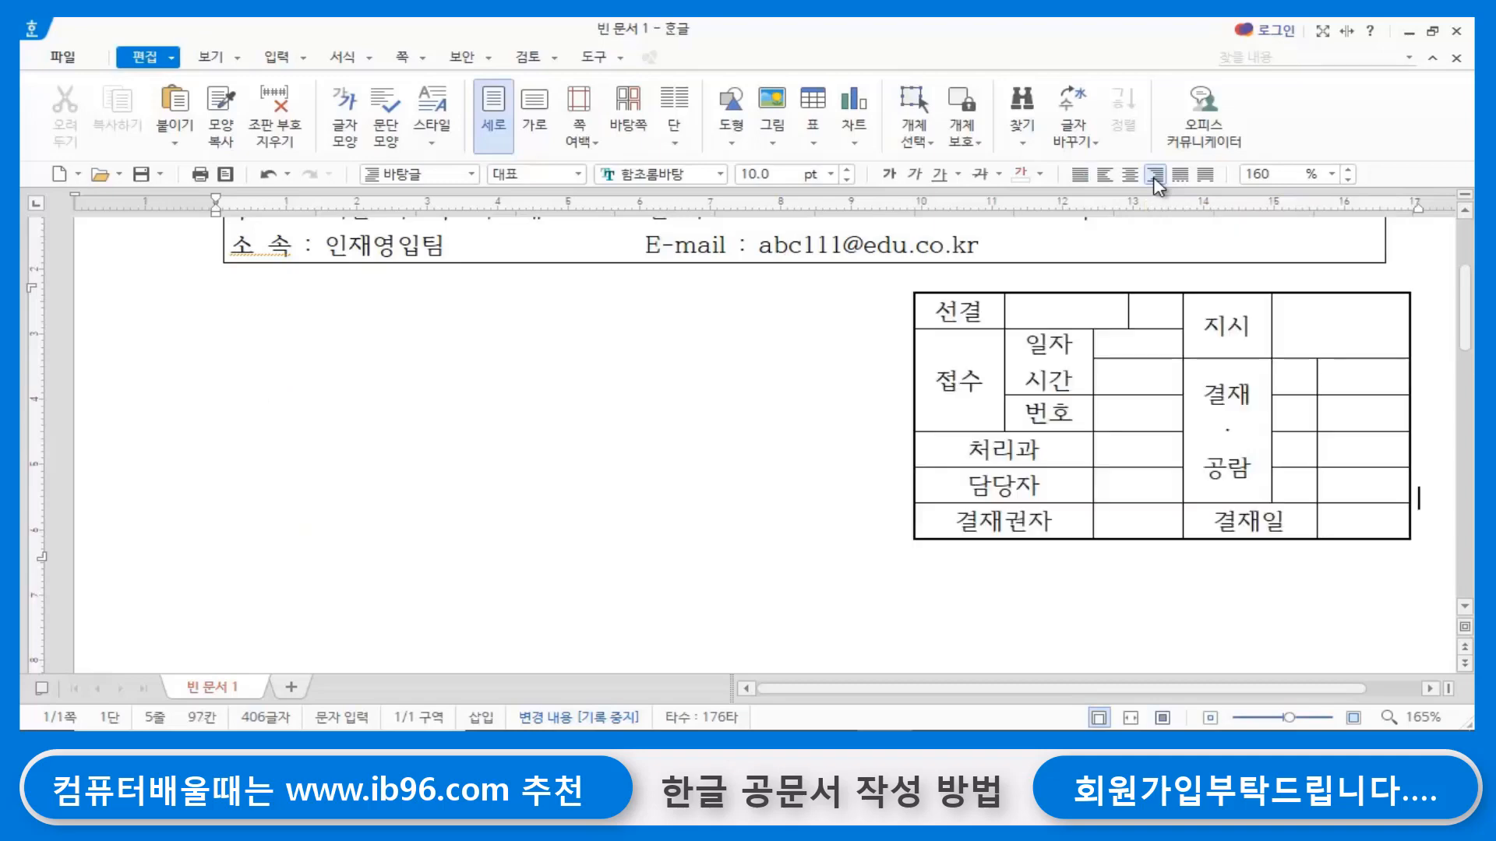
pyautogui.click(847, 435)
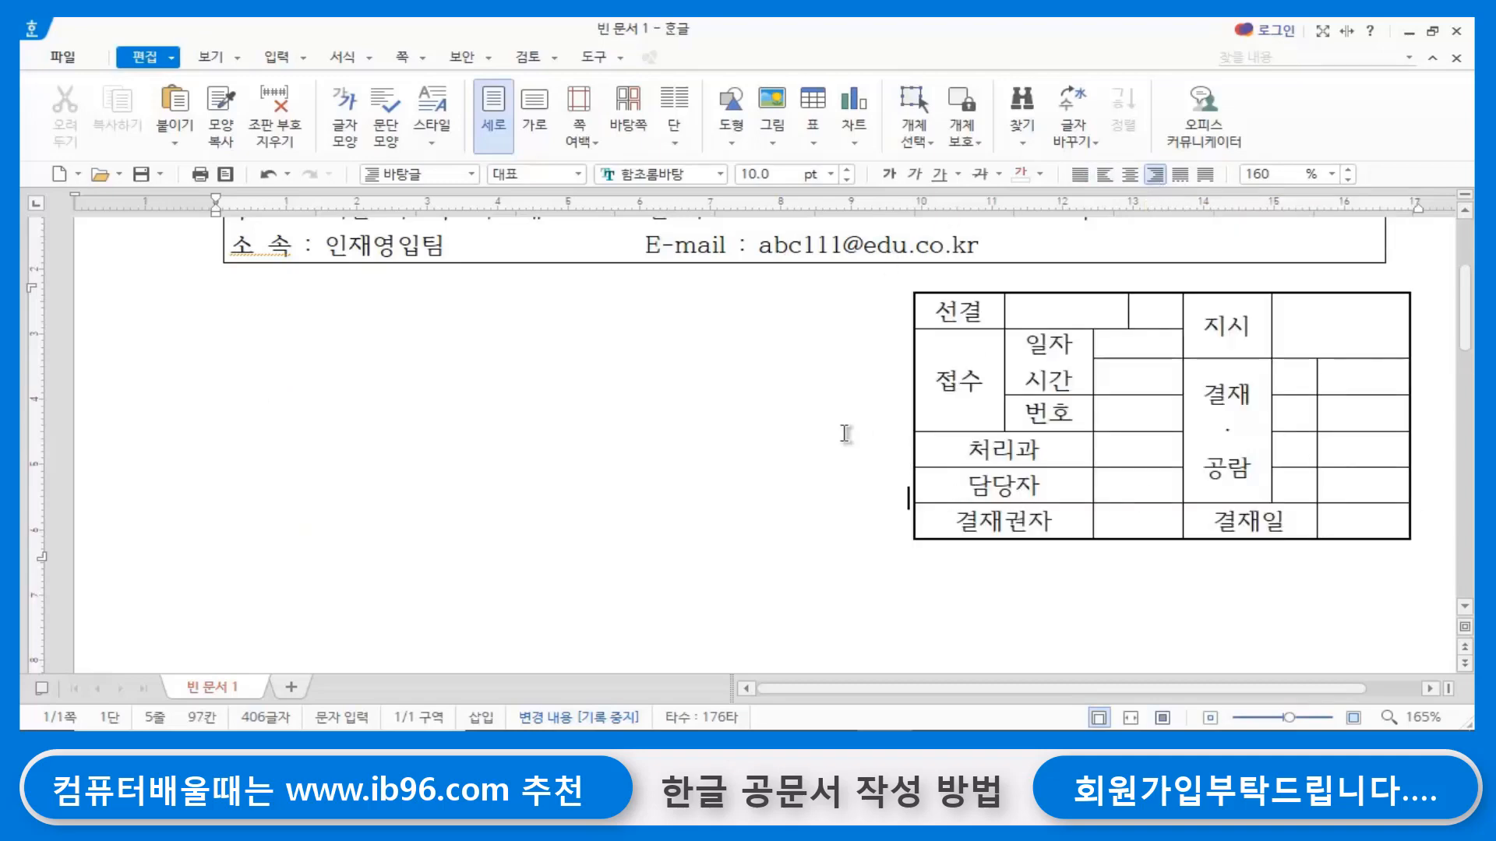
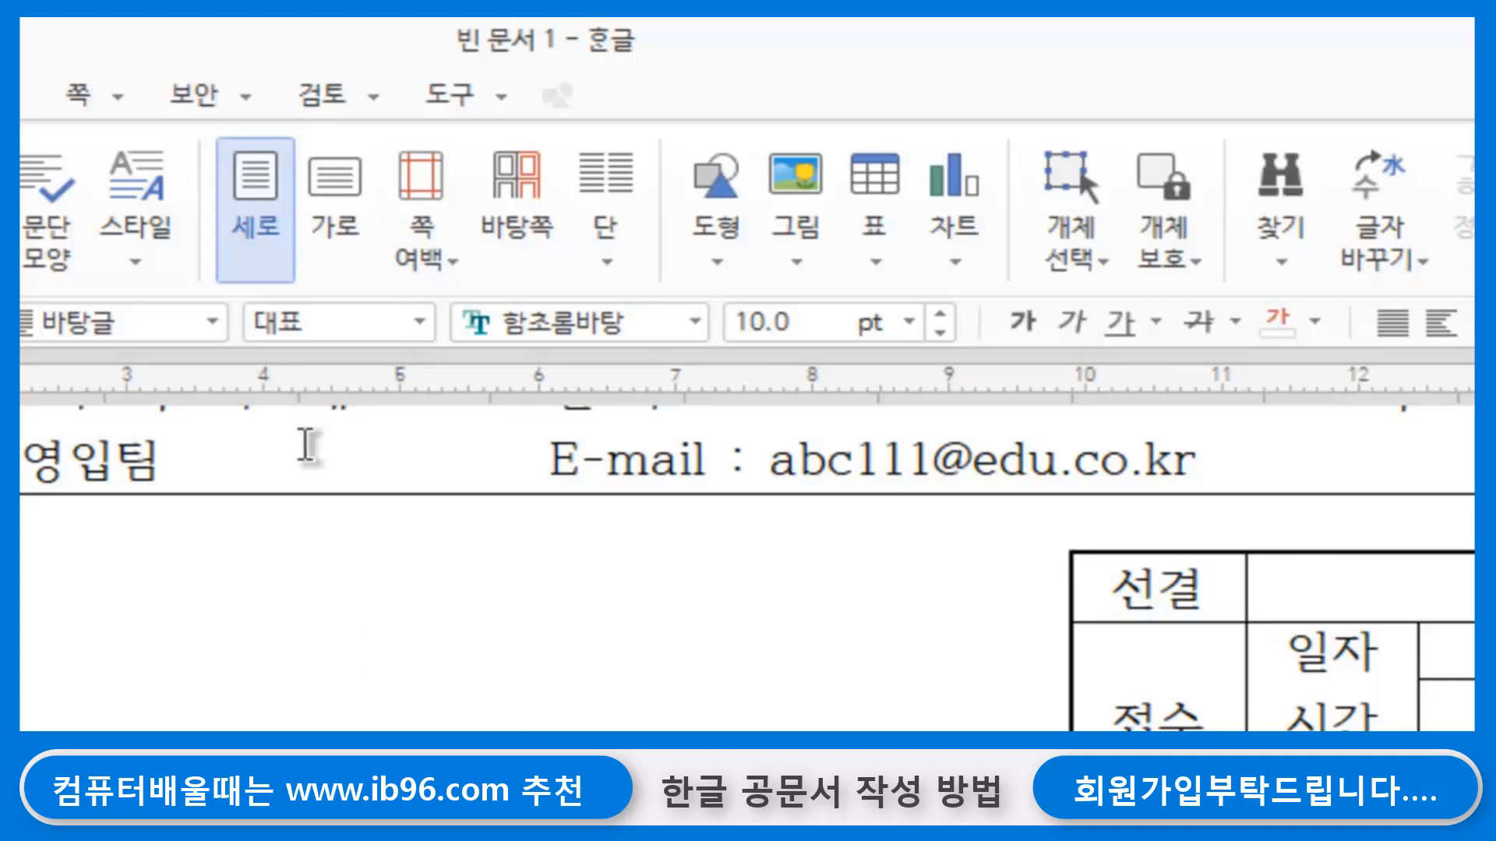
# - Draw a text box about 74 by 36 mm below the contact text box, beside the receipt and approval table
pyautogui.click(707, 265)
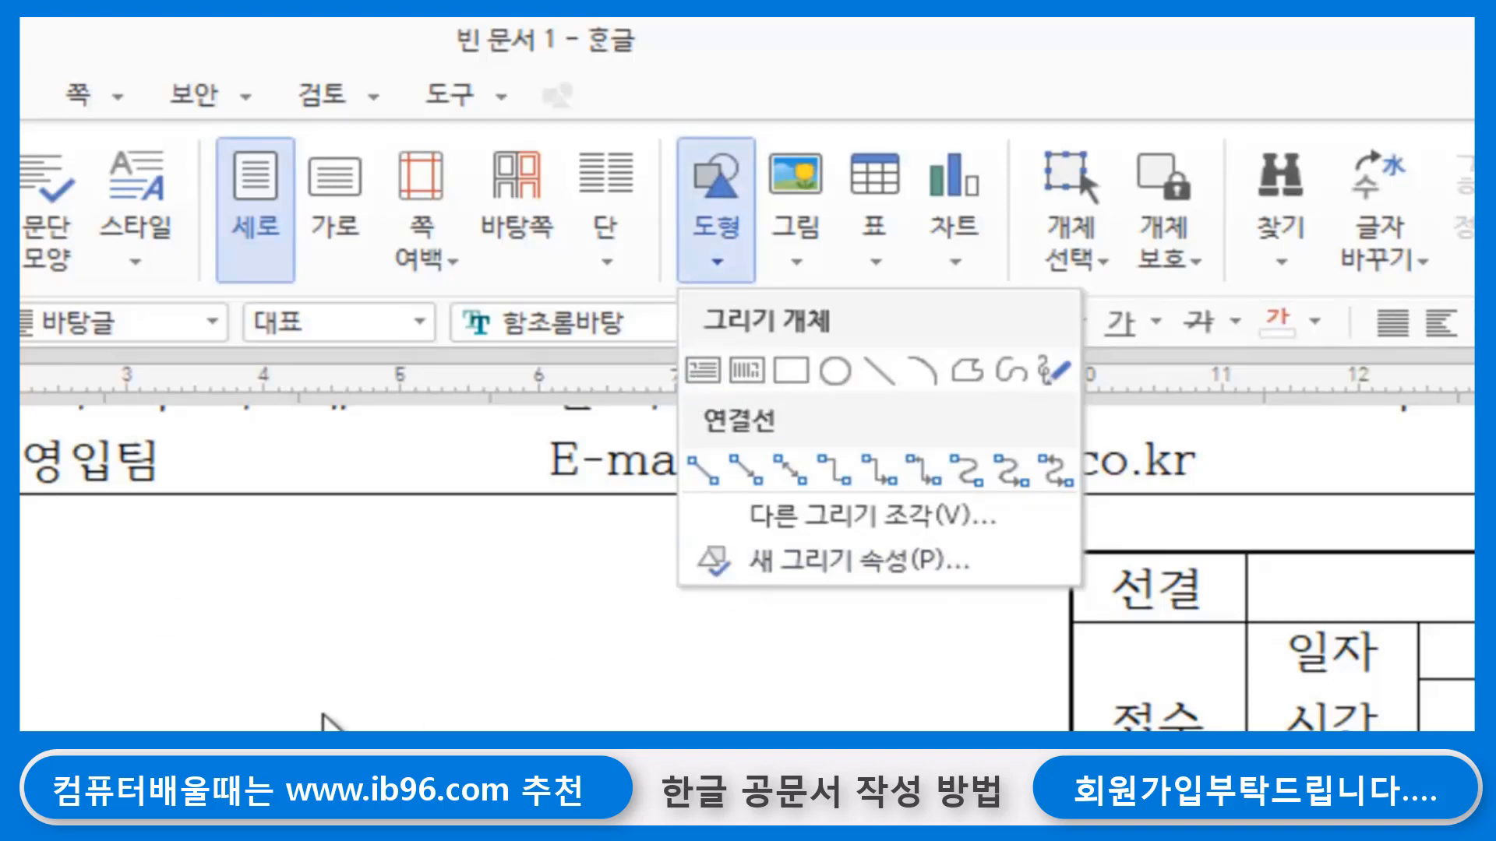
pyautogui.click(705, 375)
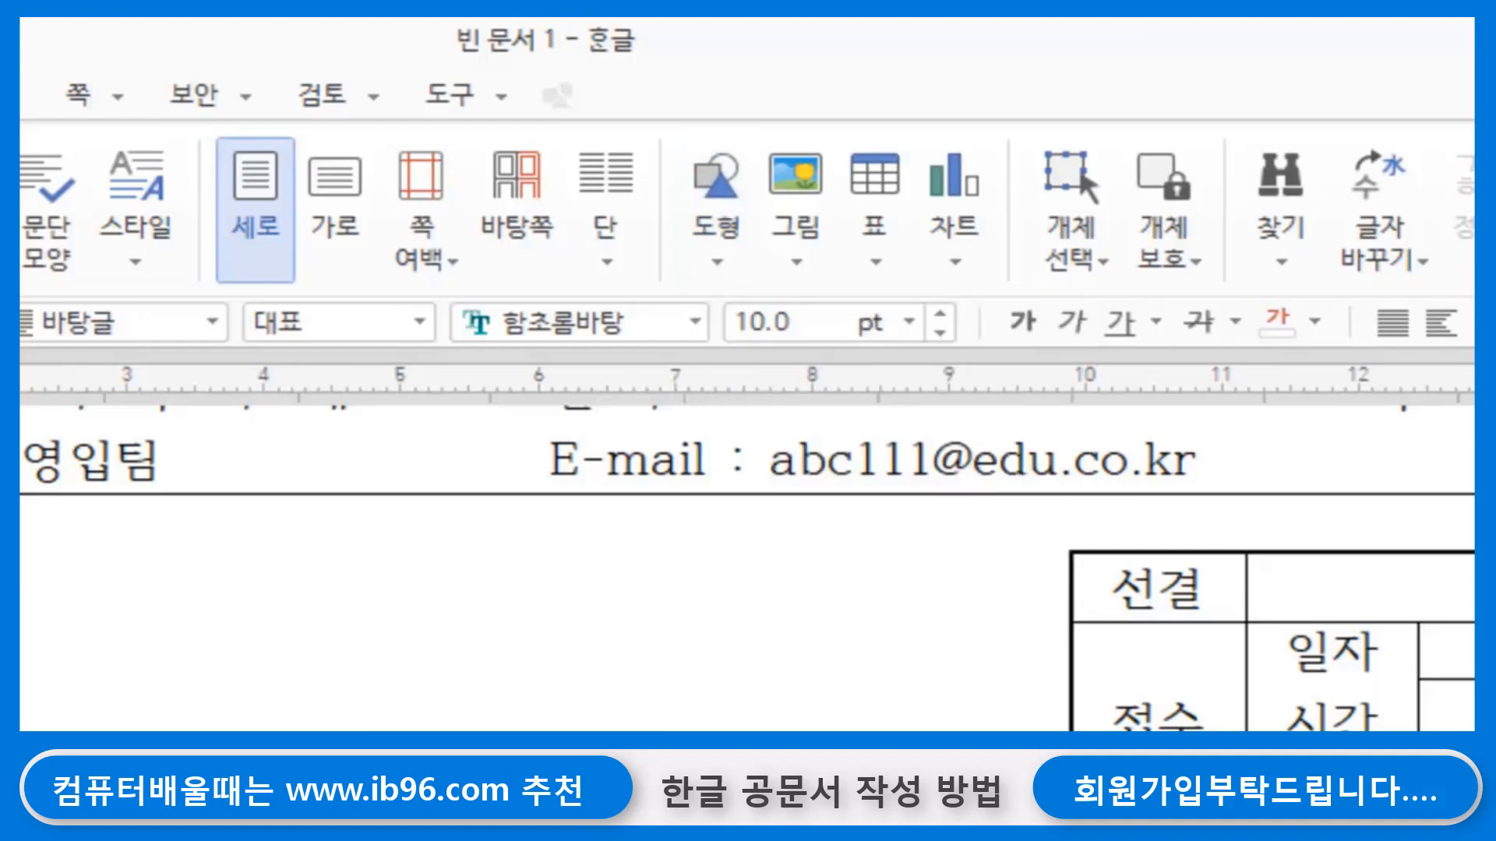
pyautogui.moveTo(229, 303)
pyautogui.mouseDown()
pyautogui.moveTo(523, 312)
pyautogui.moveTo(715, 492)
pyautogui.moveTo(732, 538)
pyautogui.moveTo(752, 551)
pyautogui.moveTo(753, 538)
pyautogui.mouseUp()
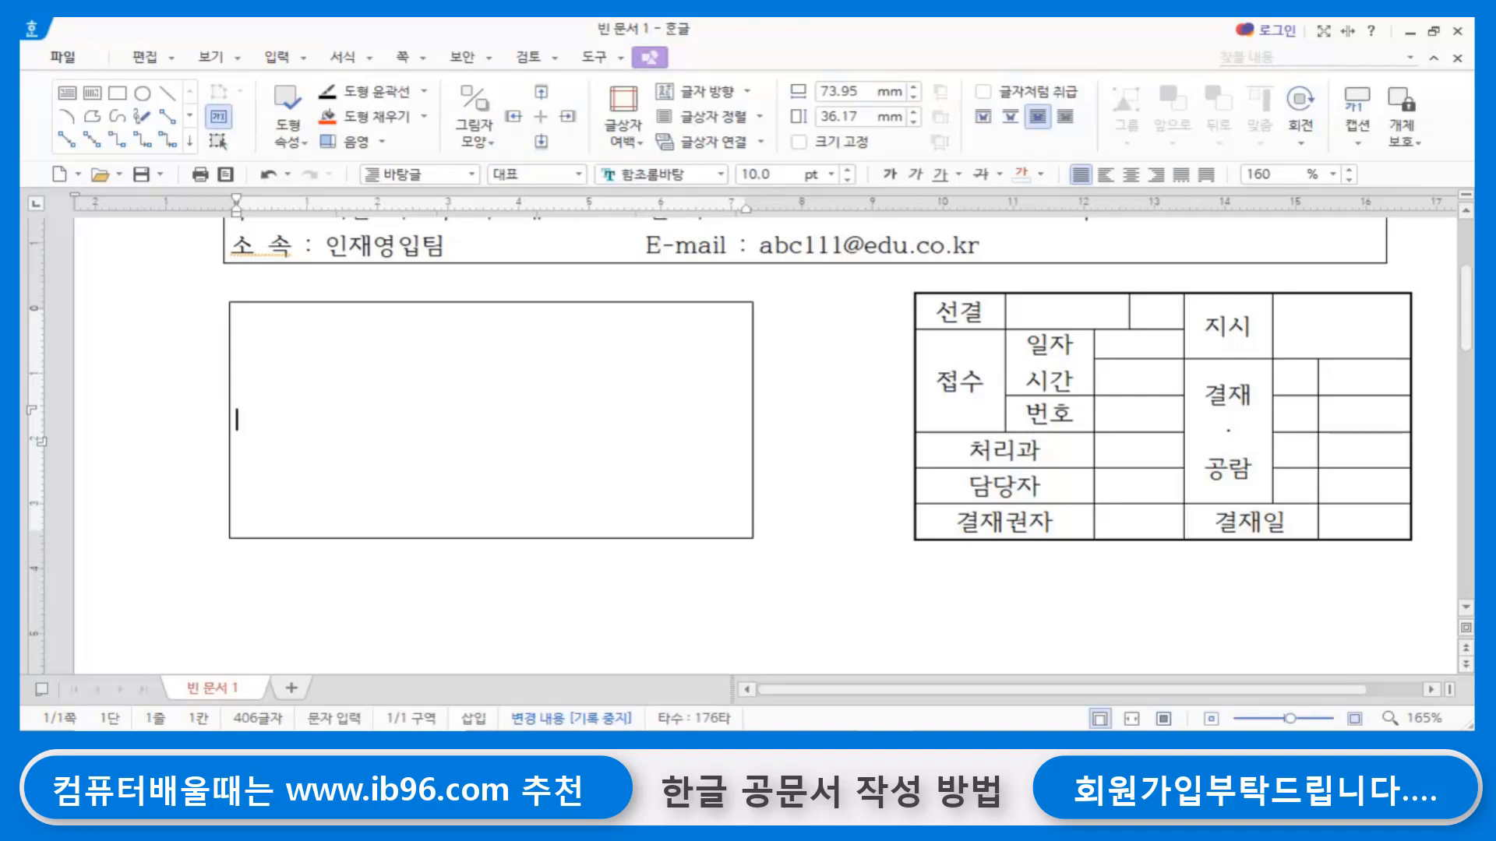
# - Enter the lines 문서번호 가 21-1 and 시행일자 21 년 3월 10일 in the new text box
pyautogui.write('문서번호 ')
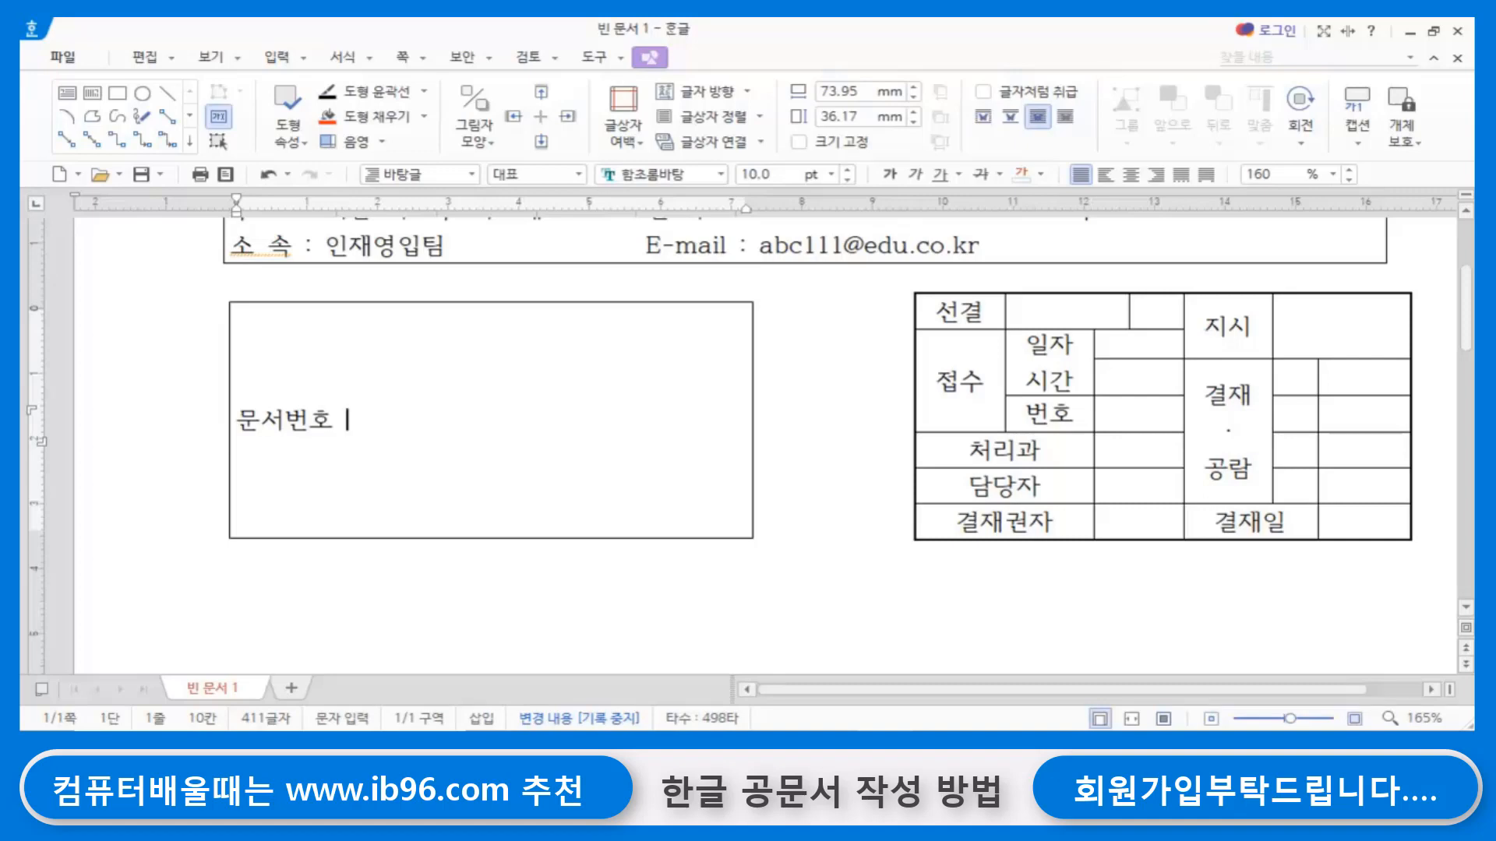
pyautogui.write(' 가')
pyautogui.write('21-1')
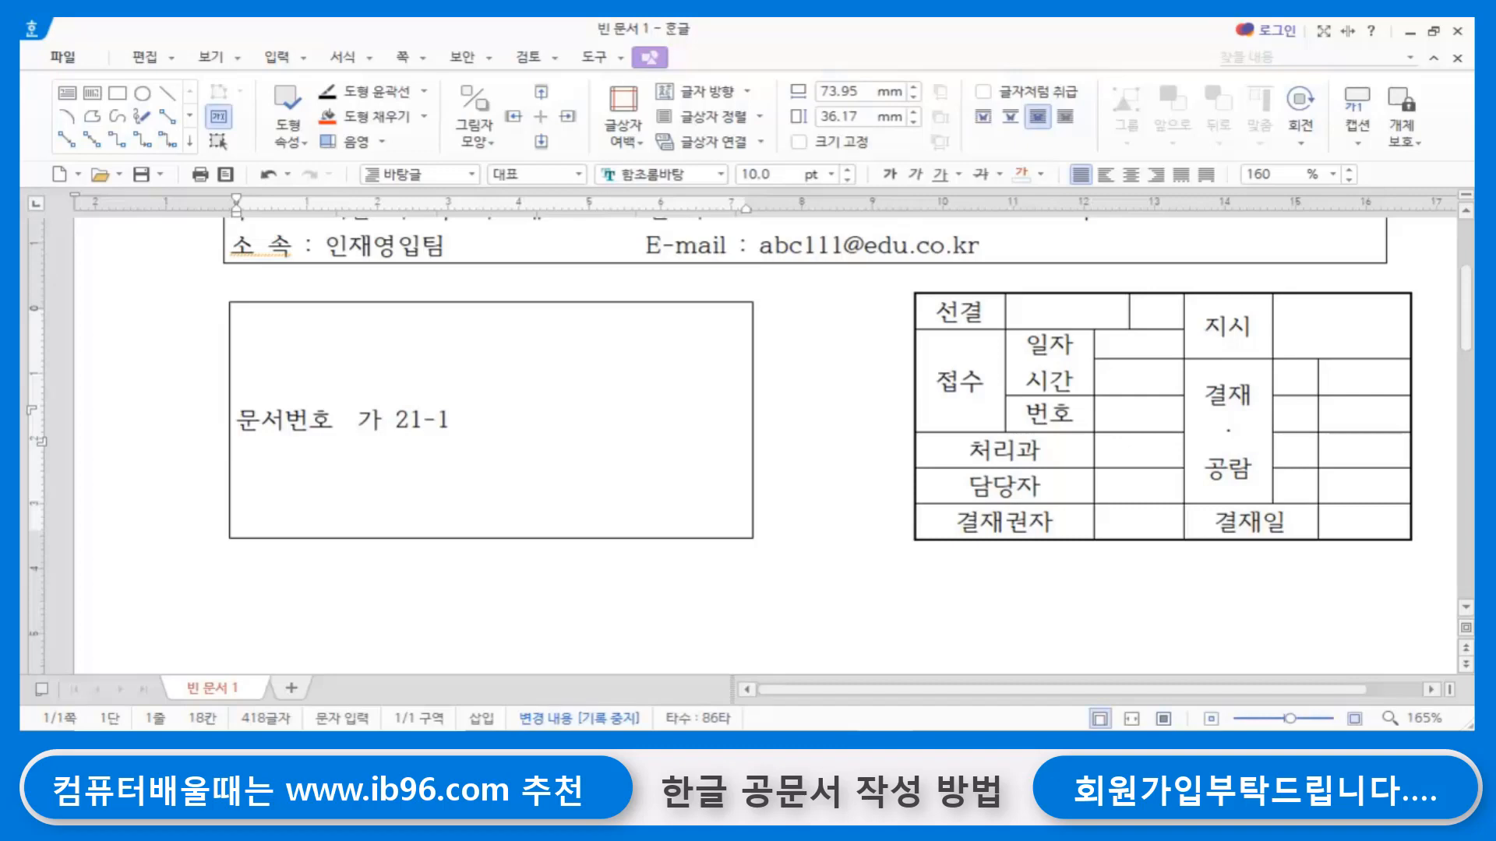
pyautogui.press('Return')
pyautogui.write('시행일자')
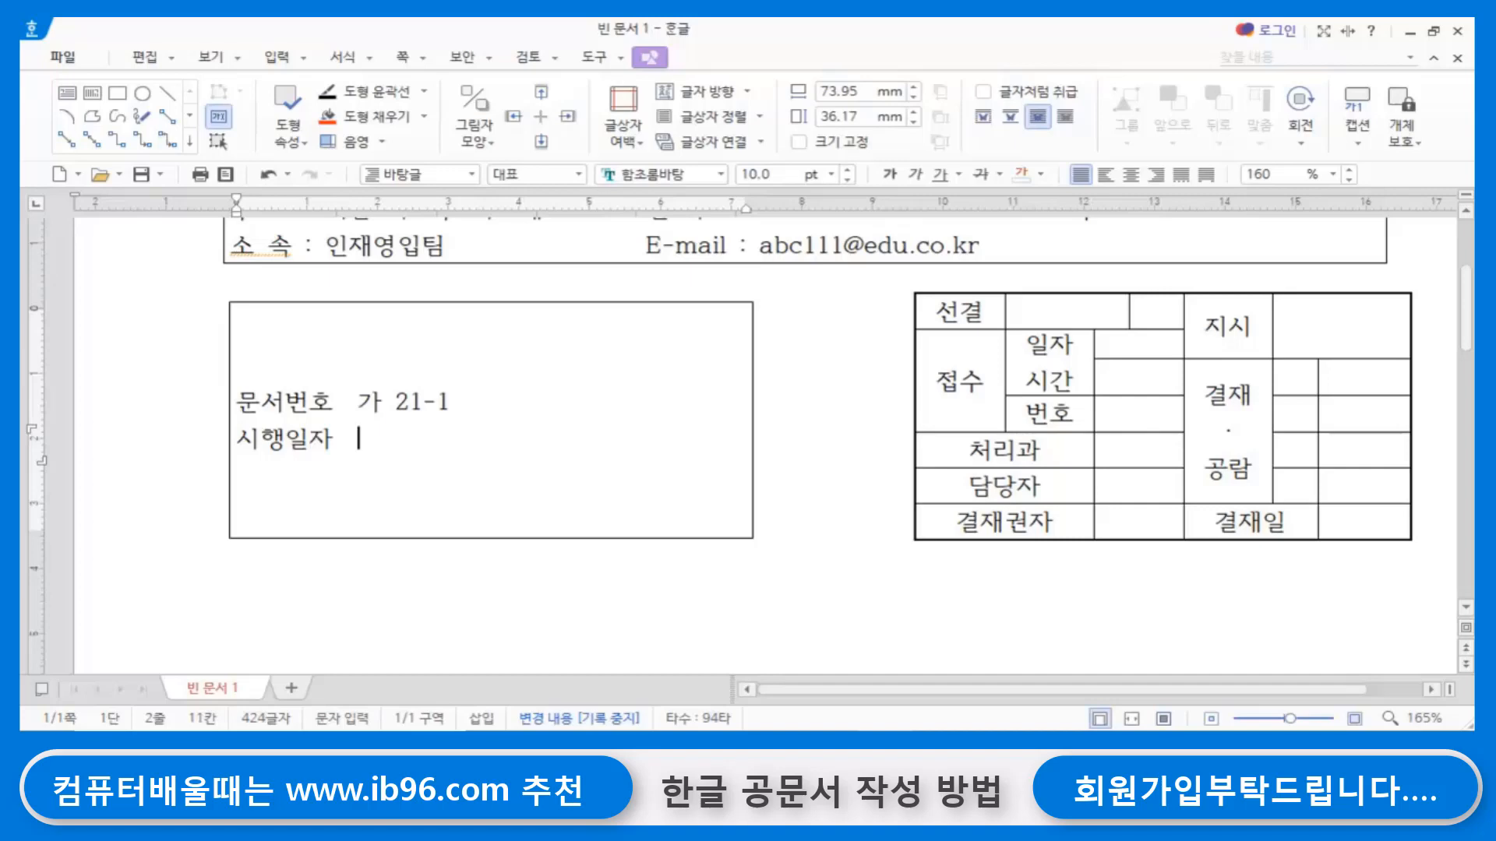
pyautogui.write('21녀')
pyautogui.press('BackSpace')
pyautogui.write('년')
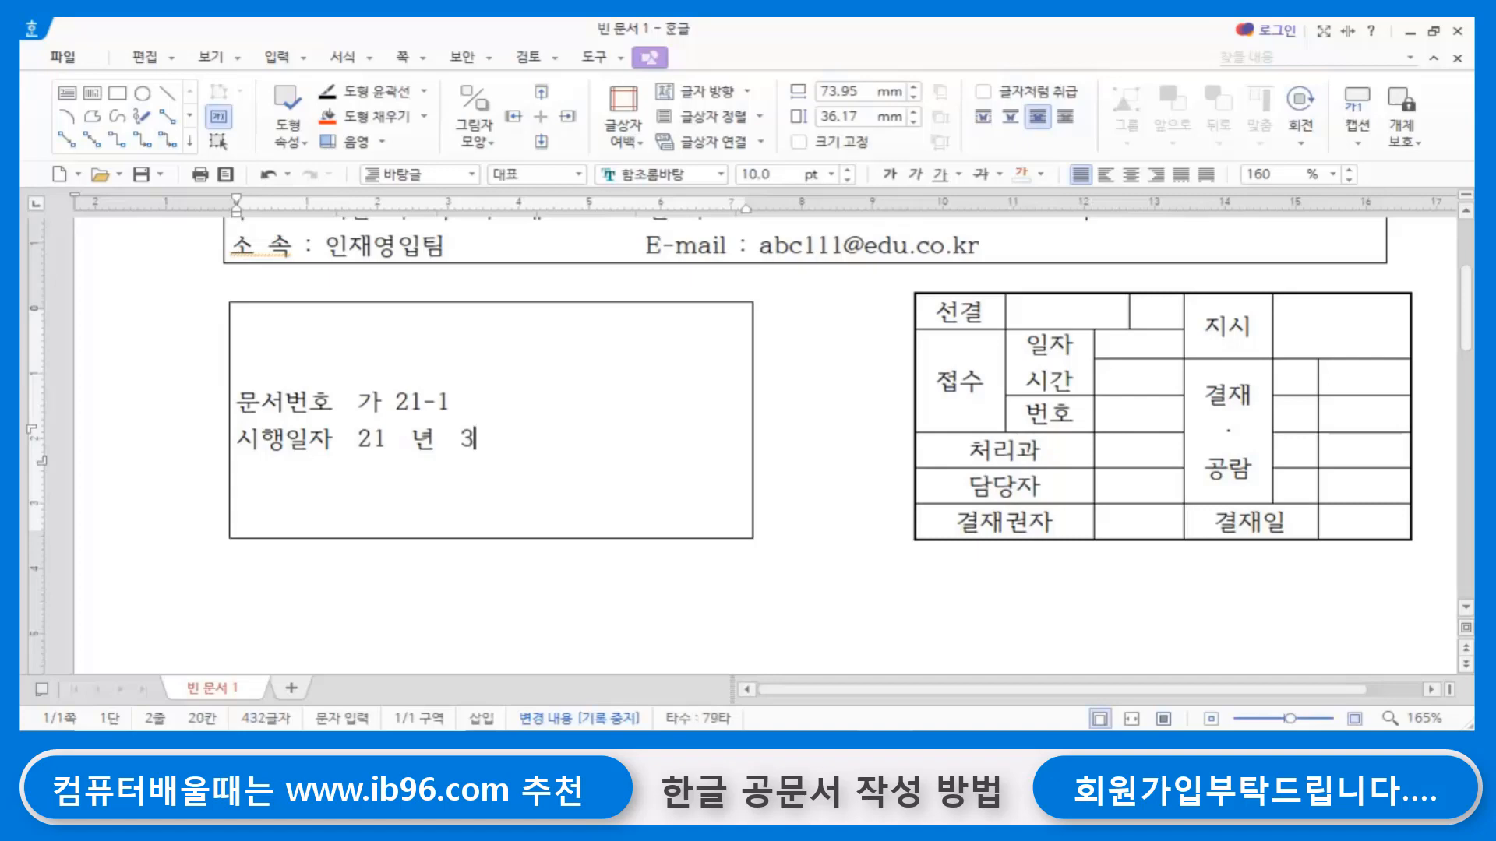
pyautogui.write('3월 ')
pyautogui.write('10이')
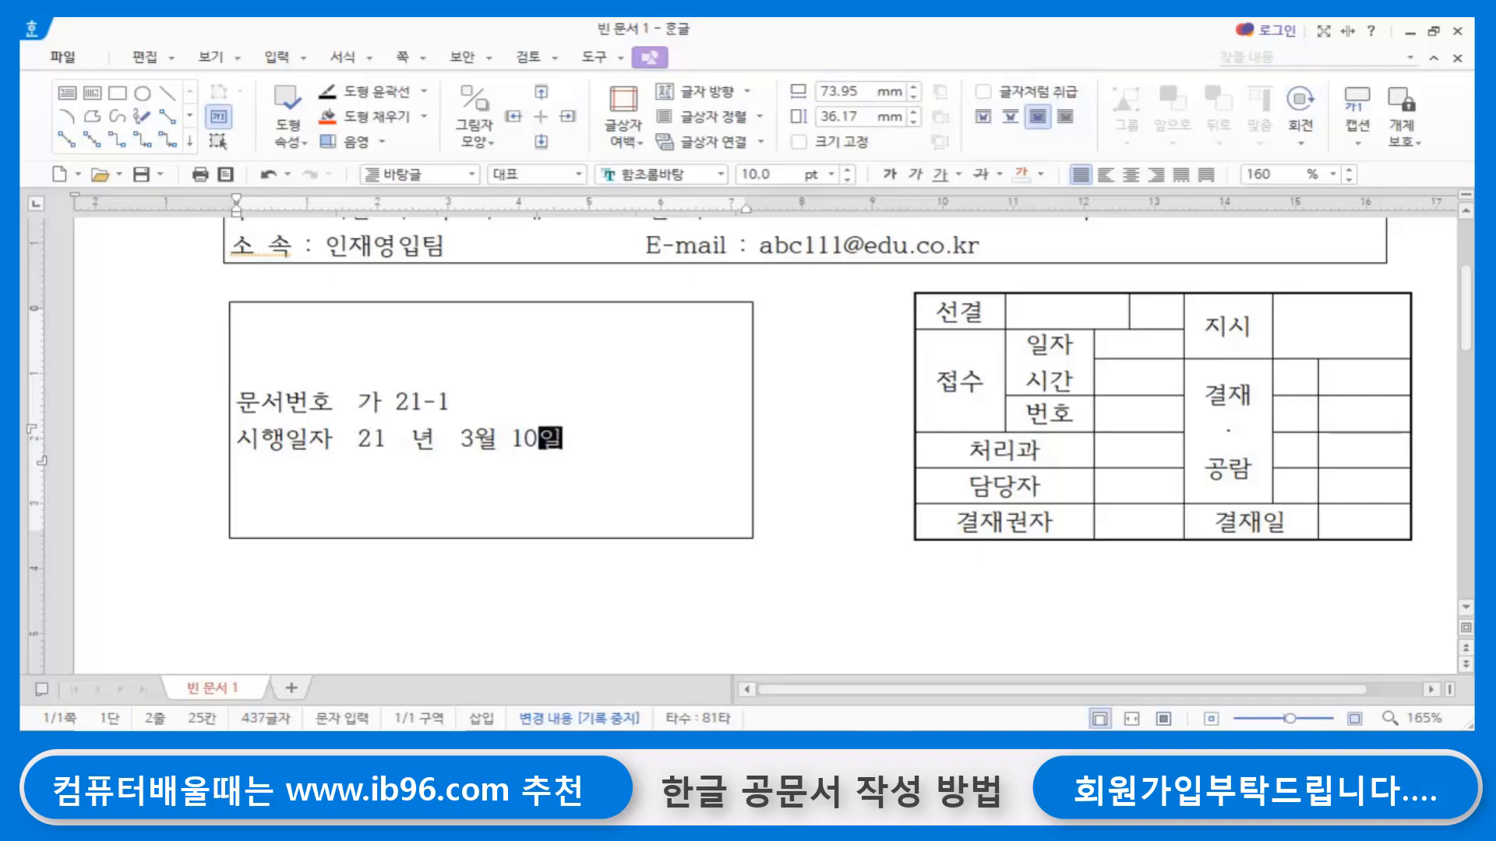
# - Add the lines 공개여부 미공개 and 수 신 수신자참조 below the 시행일자 line in the text box
pyautogui.press('Return')
pyautogui.write('공개여부')
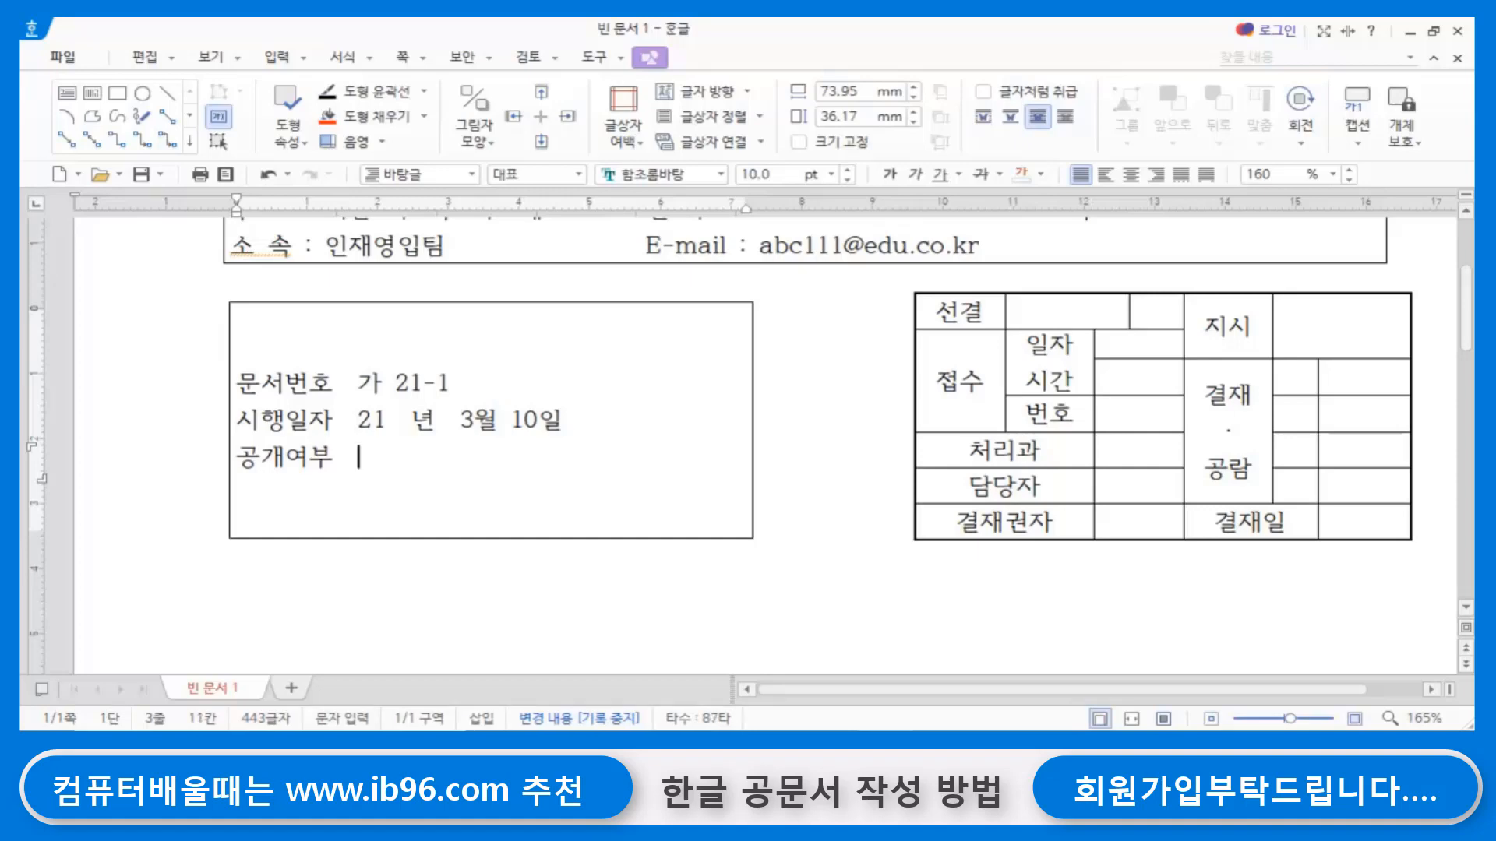
pyautogui.write('  미공ㄱㅐ')
pyautogui.press('Return')
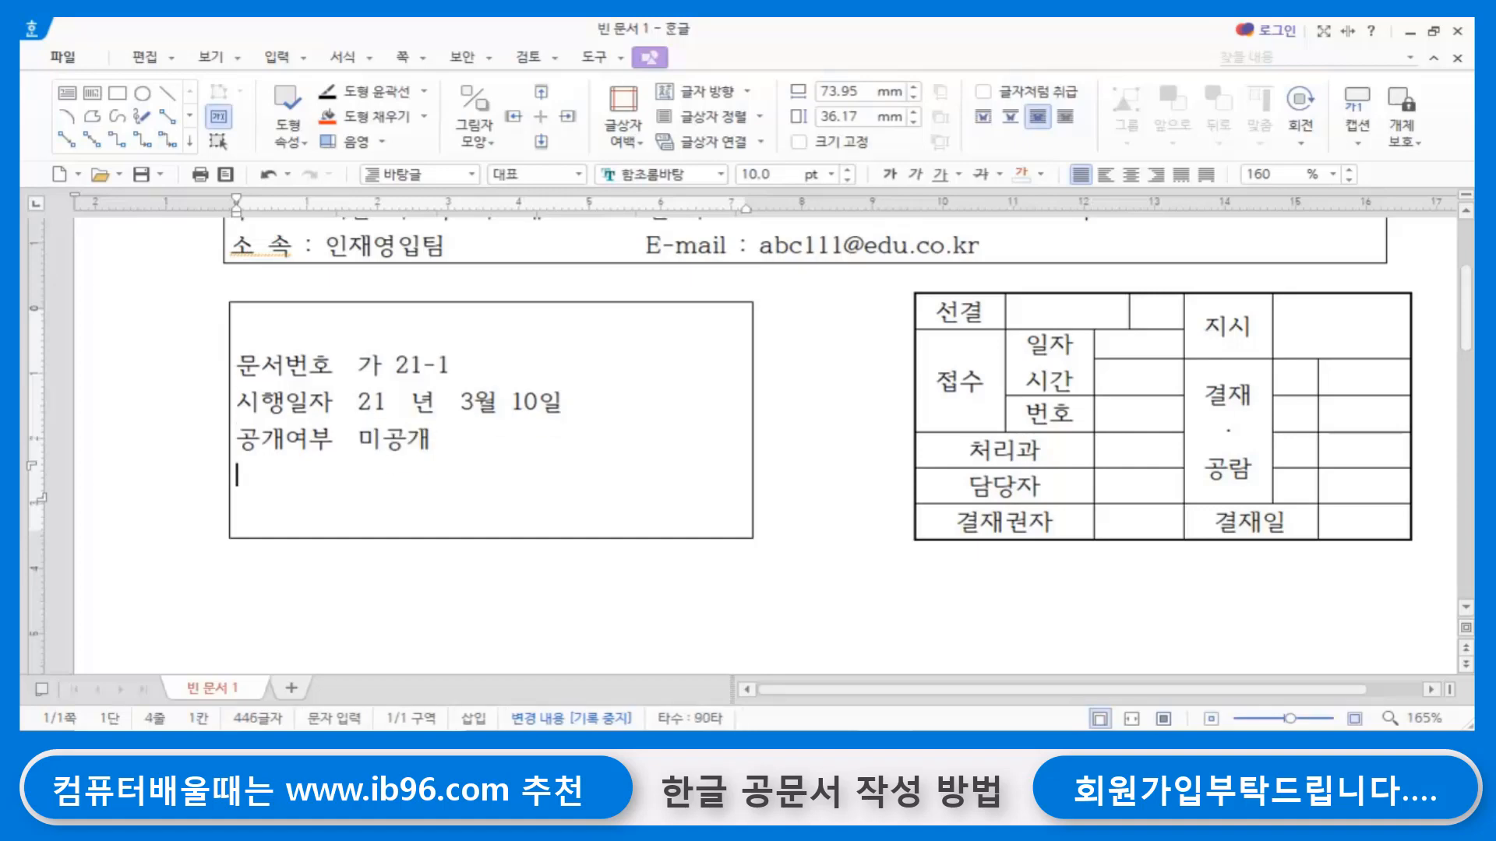
pyautogui.write('수    신 ')
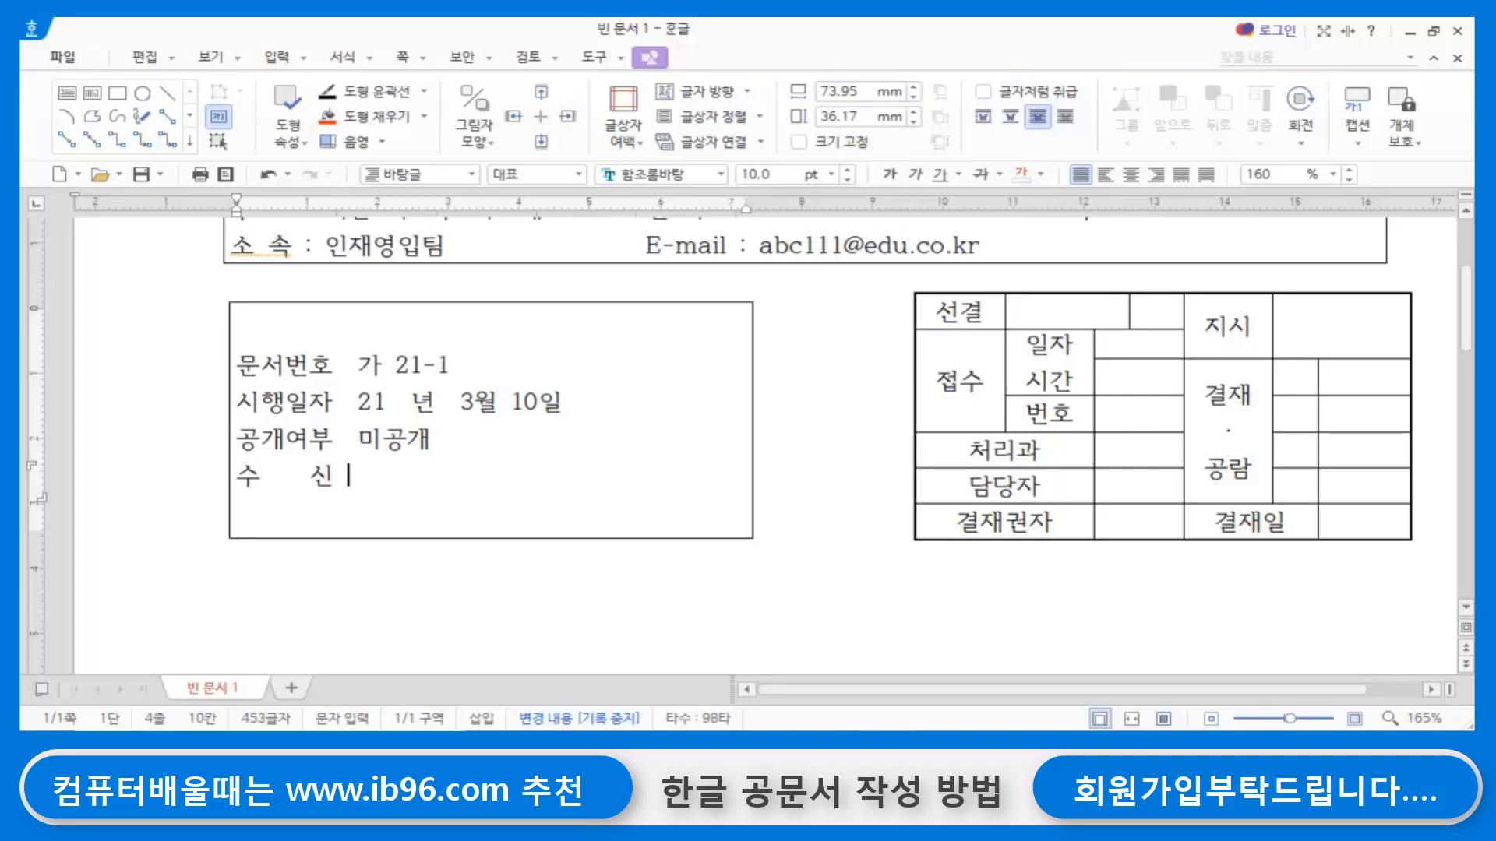
pyautogui.write('ㅅㅜ신자')
pyautogui.write('참조')
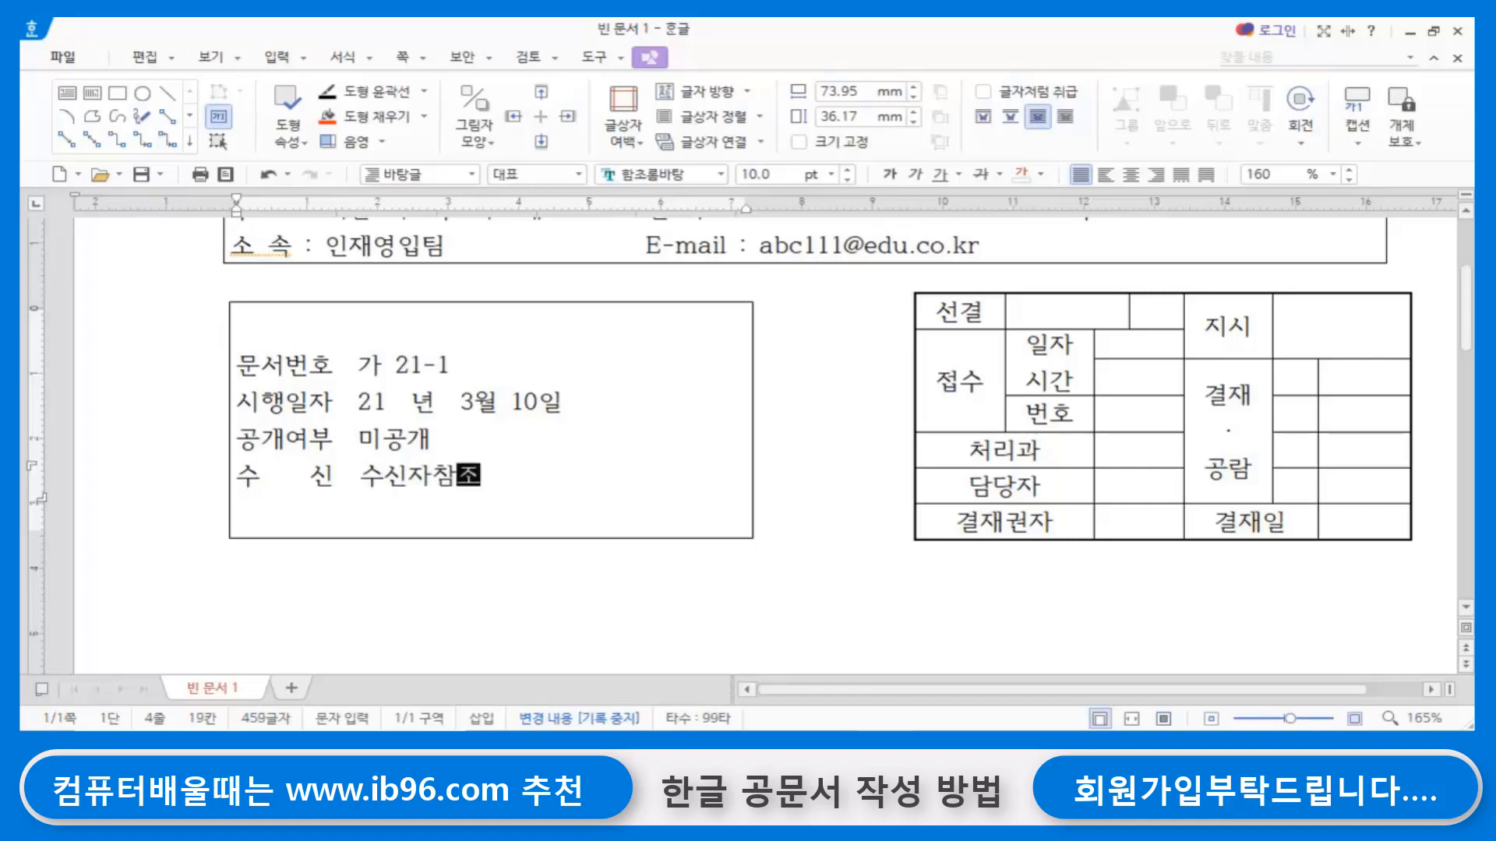
pyautogui.press('Return')
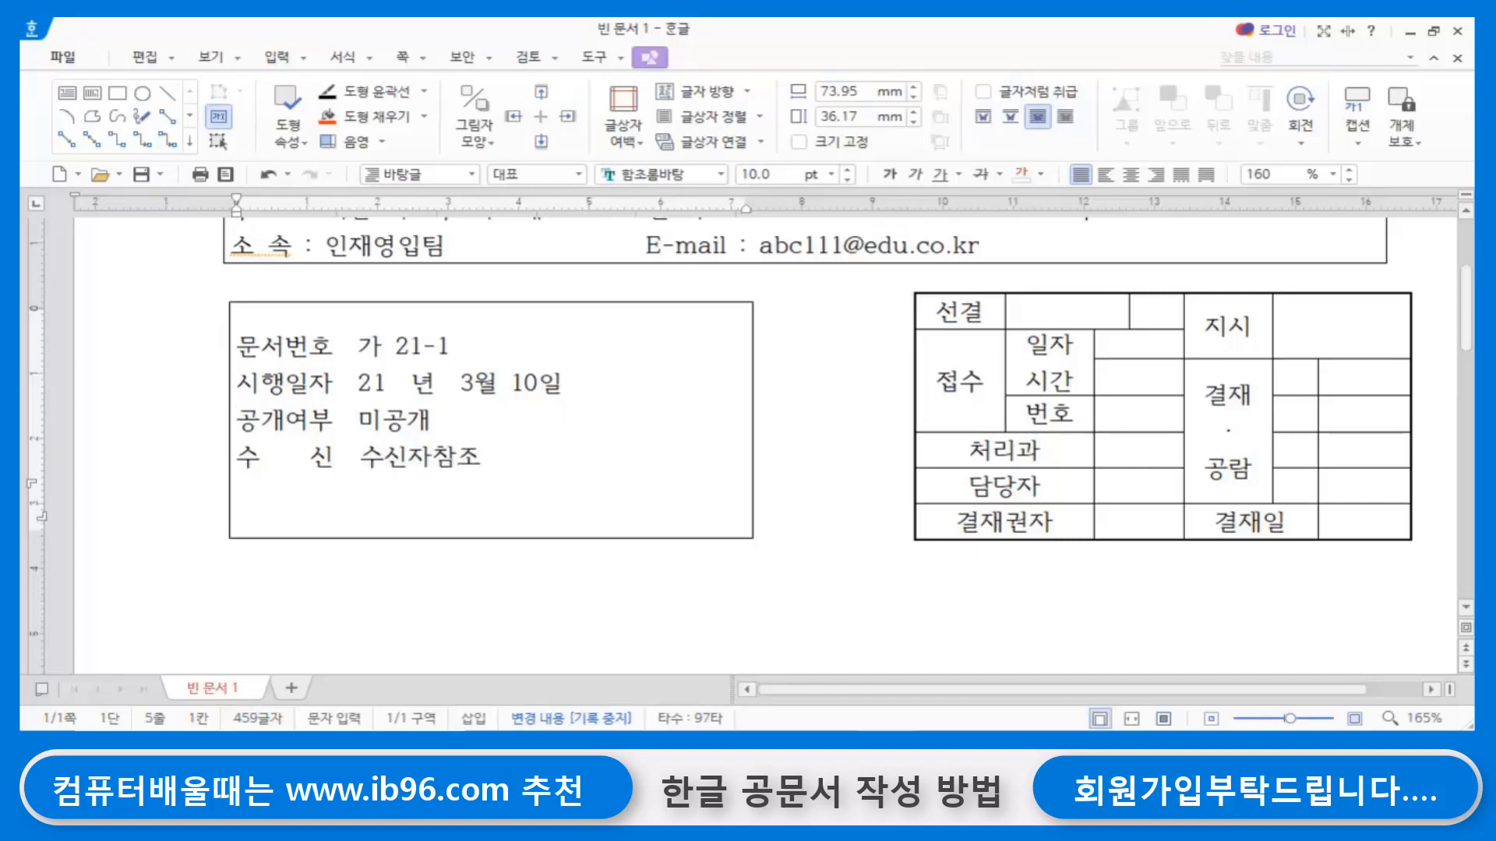
# - Leave a blank line after the 수신 line and add 참 조 인재관리팀, spaced in line with the entries above
pyautogui.press('Return')
pyautogui.write('참 ')
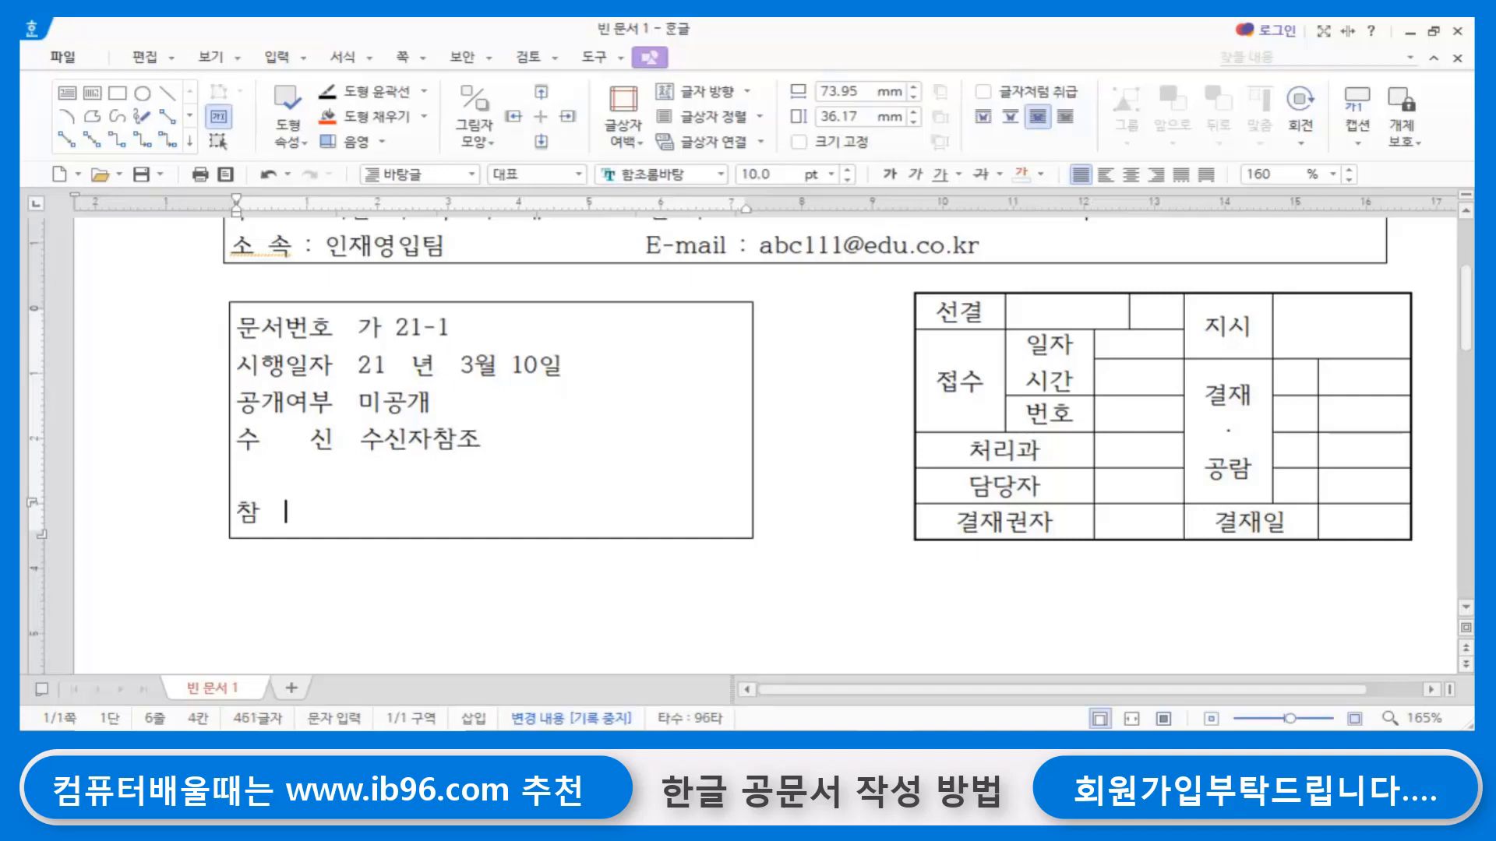
pyautogui.write('   조 ')
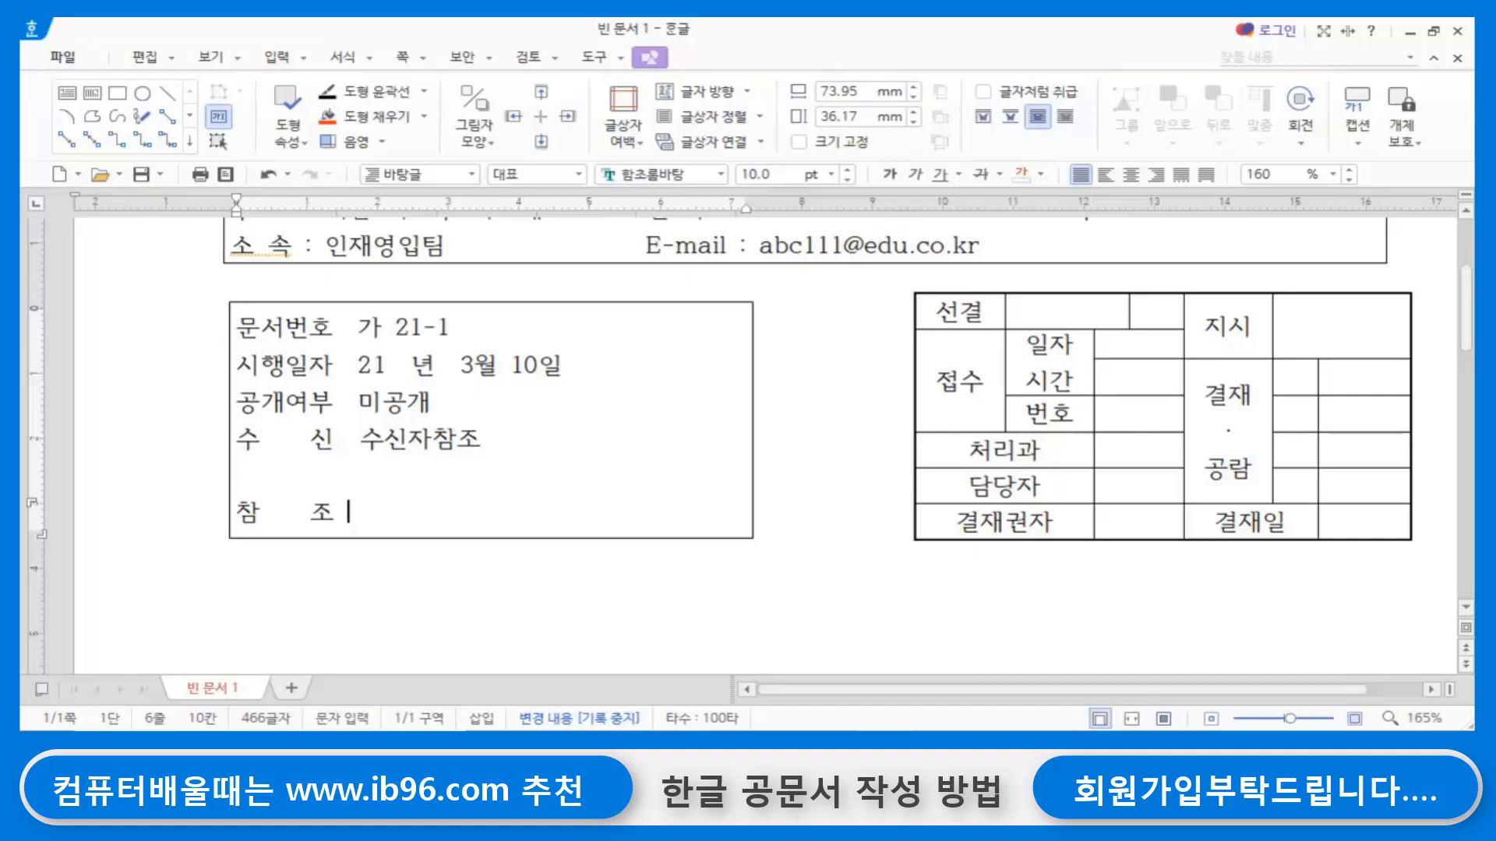
pyautogui.write('인재여')
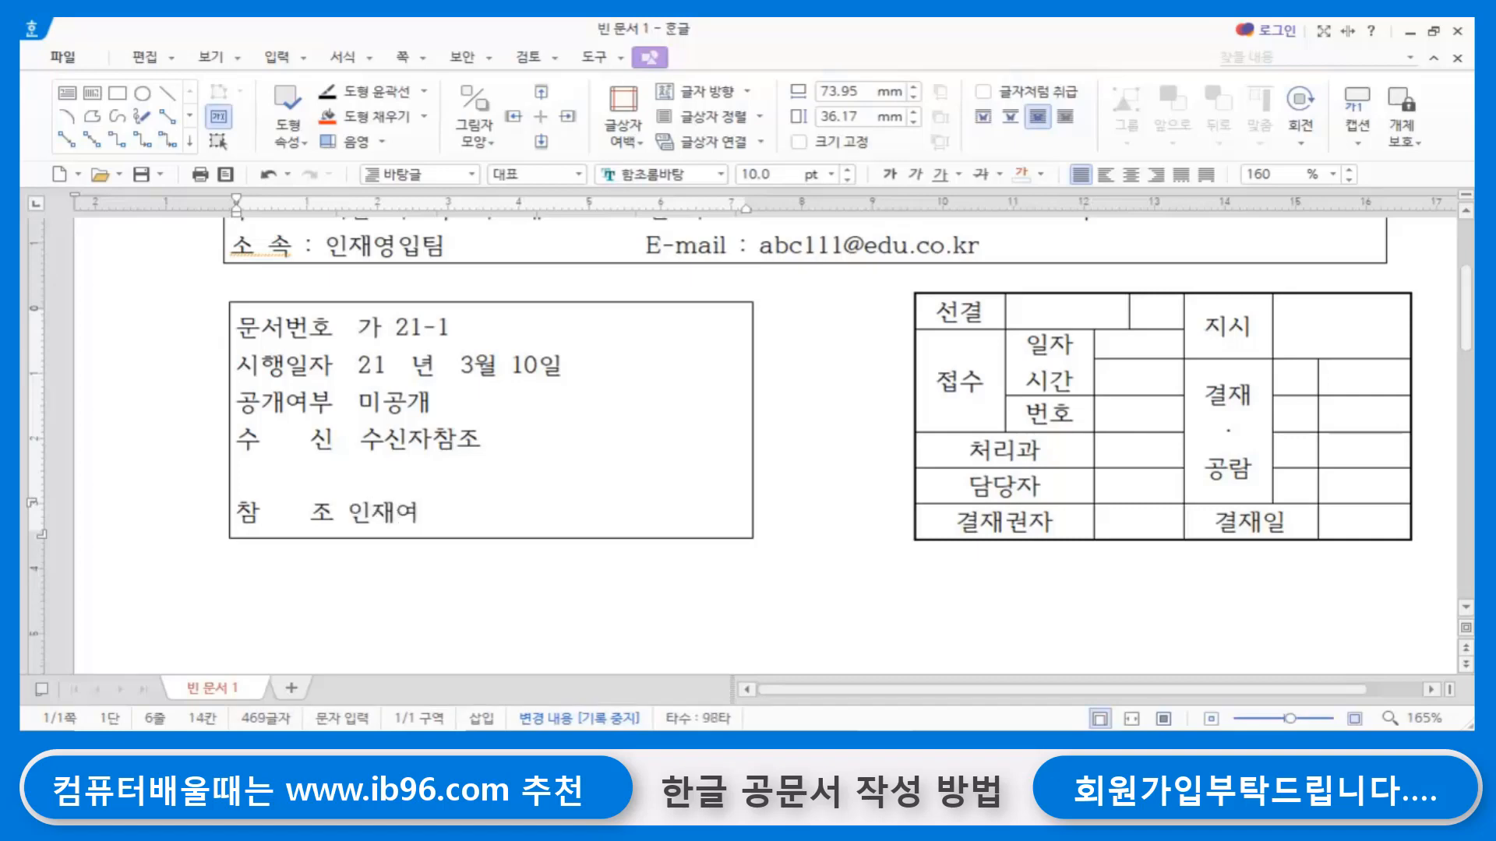
pyautogui.press('BackSpace')
pyautogui.press('BackSpace')
pyautogui.write('관리')
pyautogui.write('티')
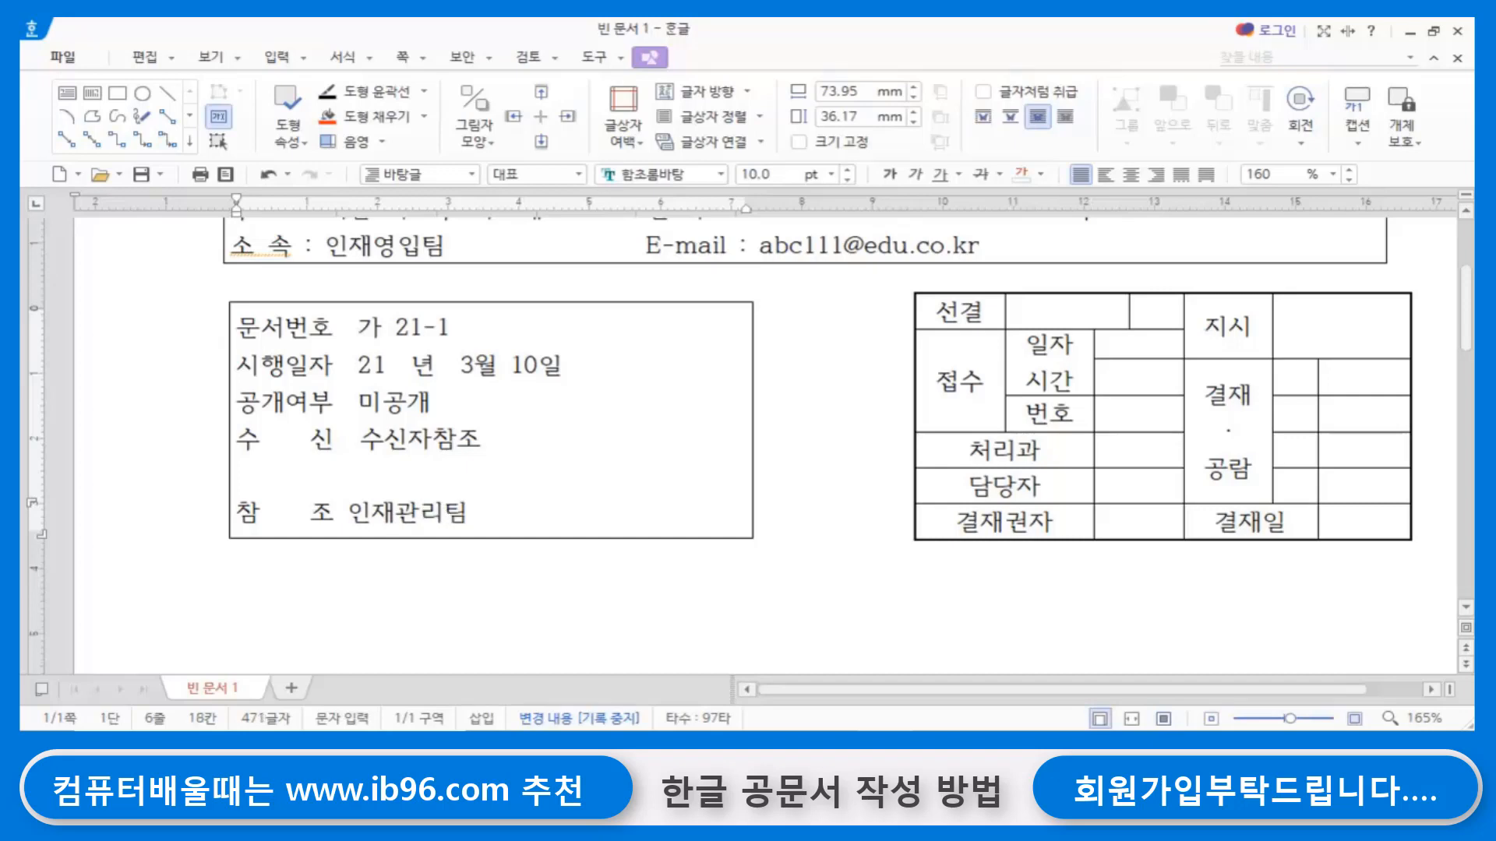
pyautogui.click(346, 504)
pyautogui.click(563, 639)
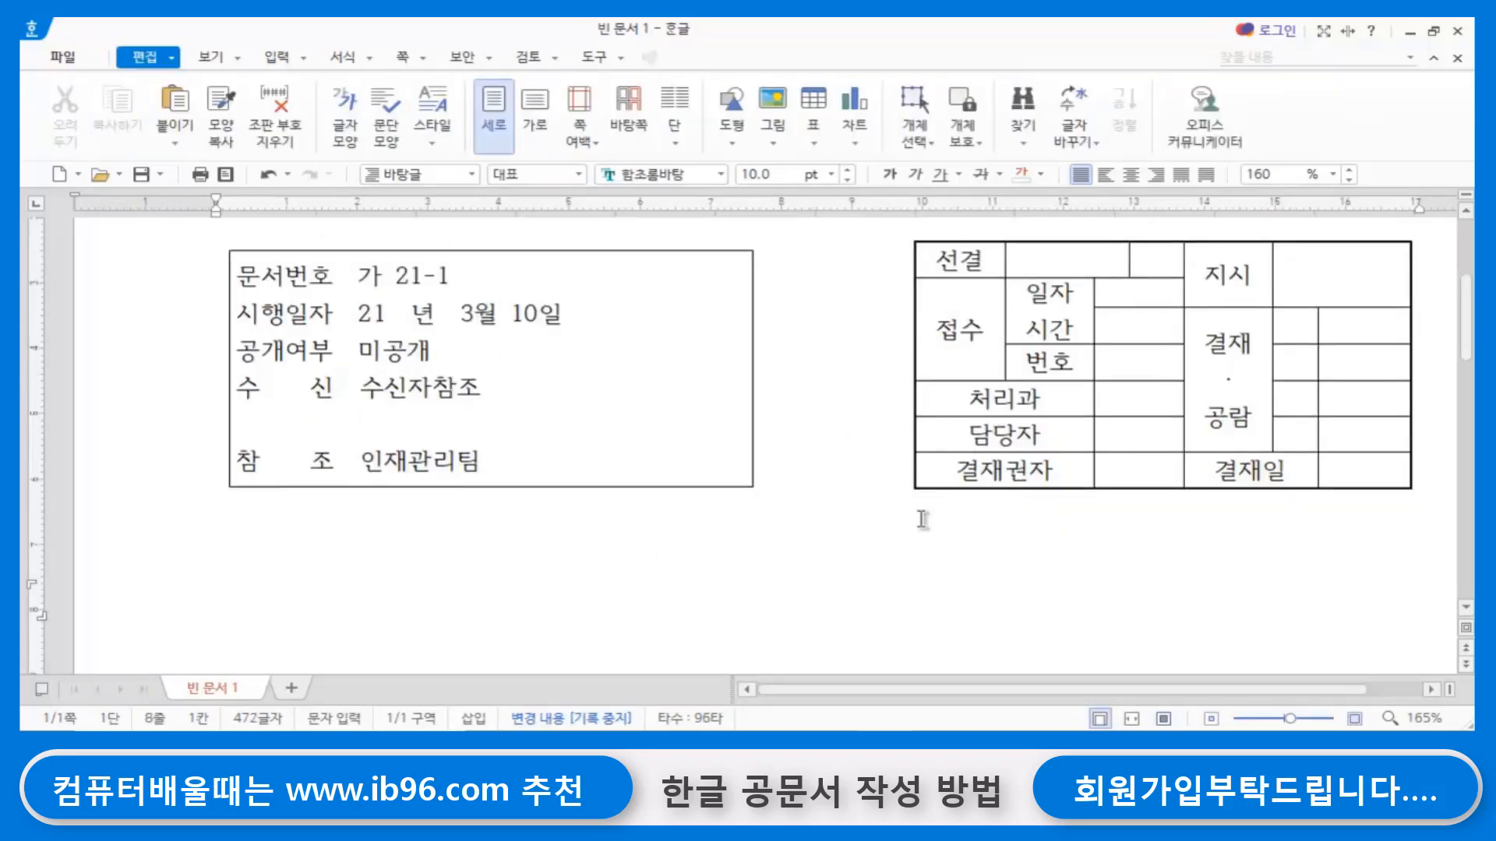
pyautogui.scroll(2, 923, 519)
pyautogui.click(706, 489)
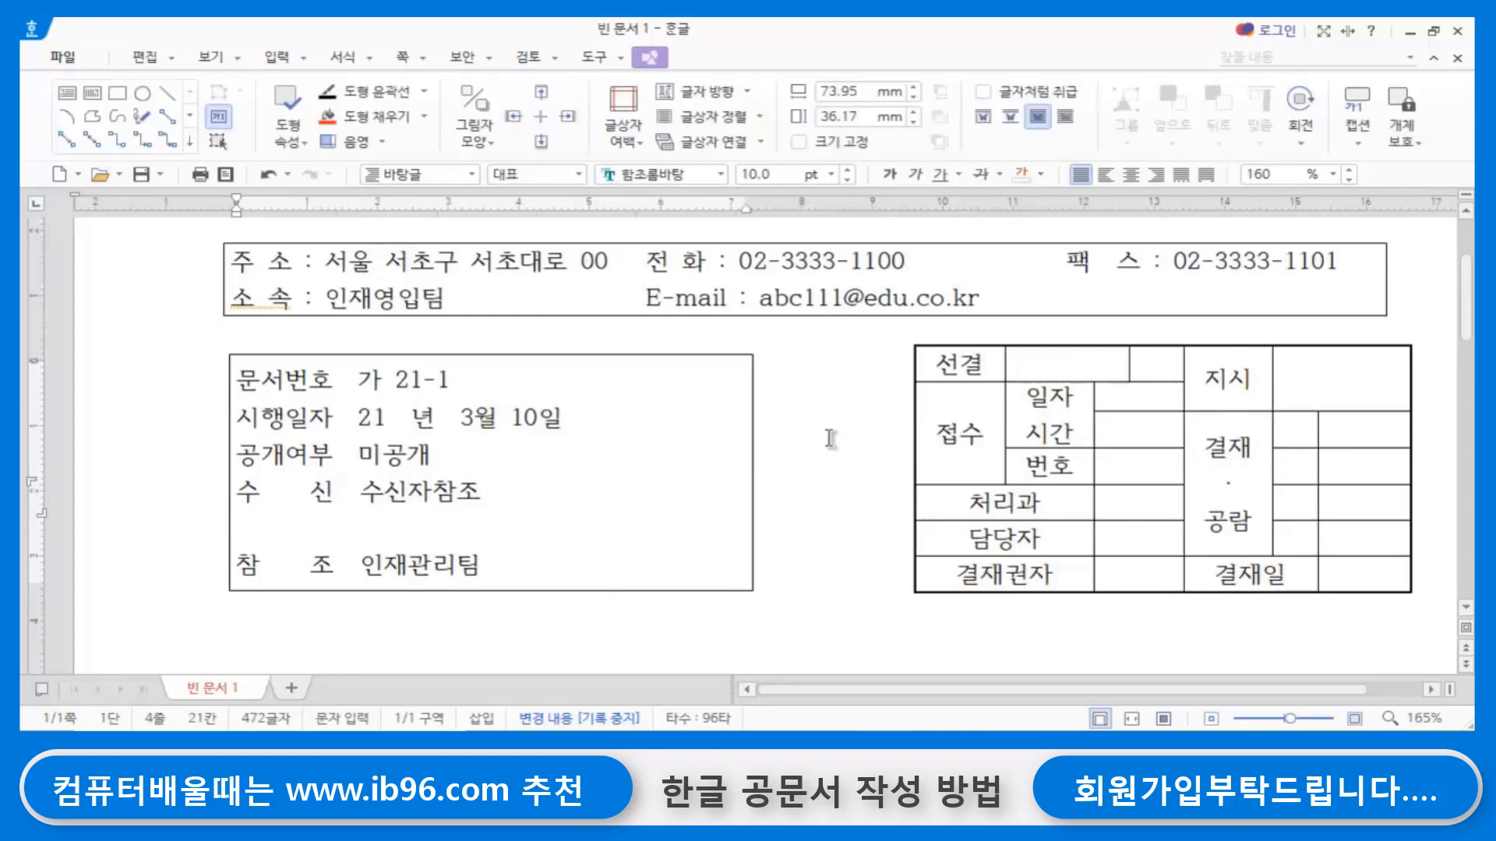
pyautogui.click(624, 316)
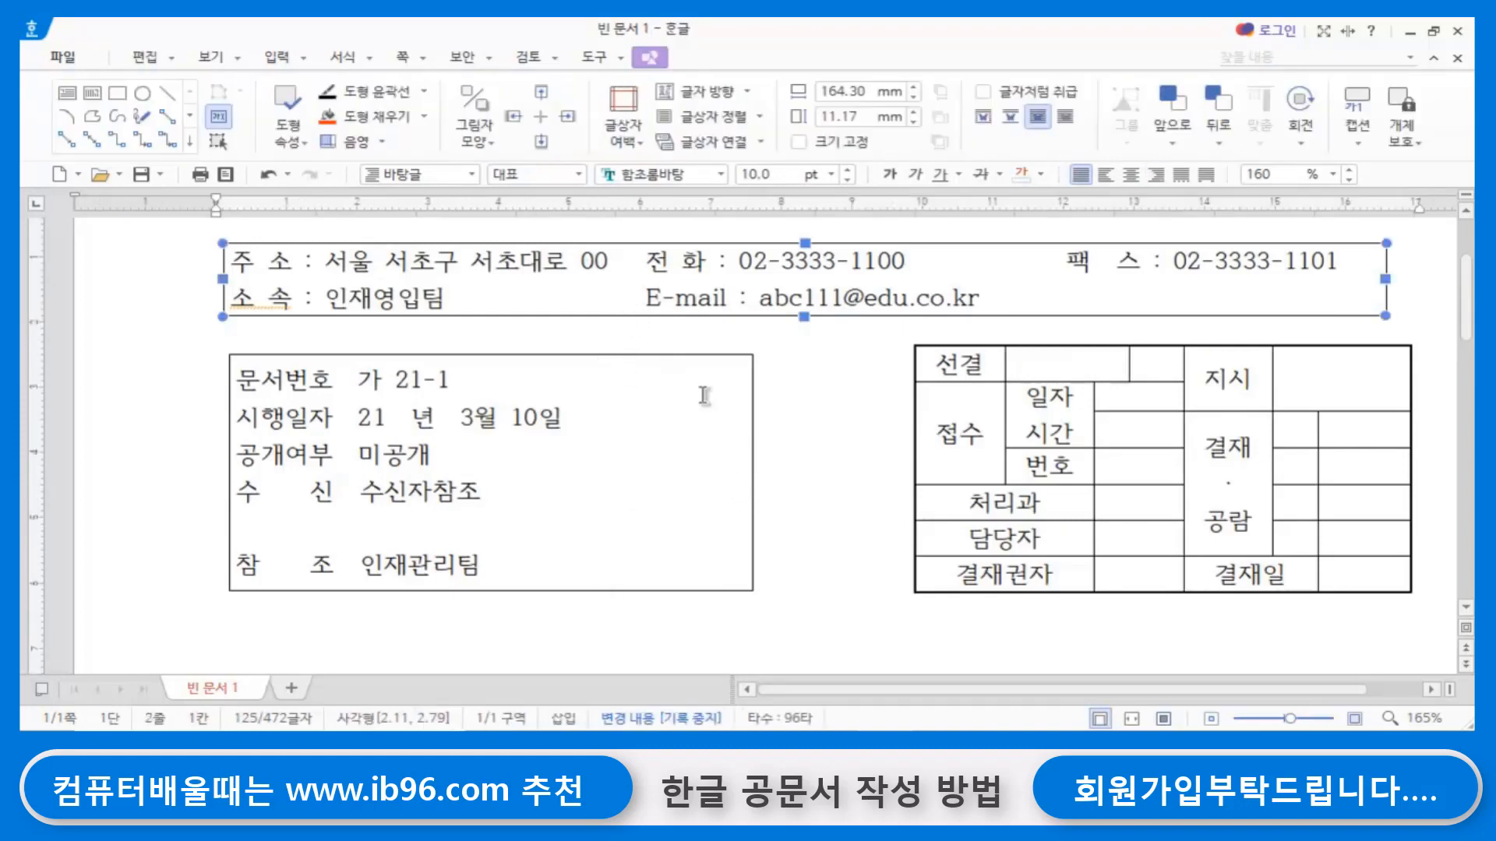
pyautogui.click(696, 362)
pyautogui.click(806, 424)
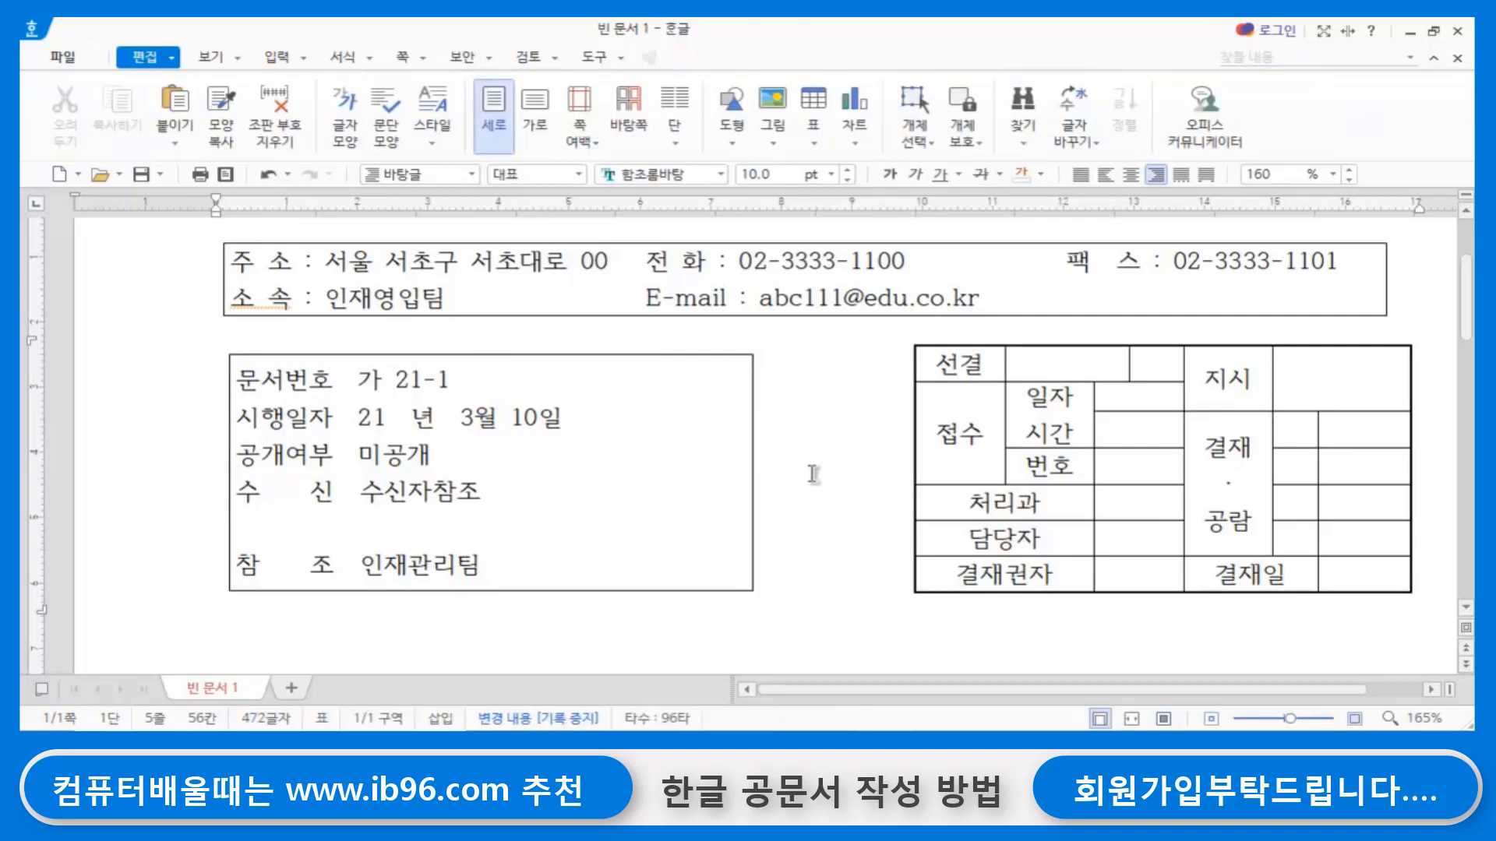
pyautogui.click(635, 472)
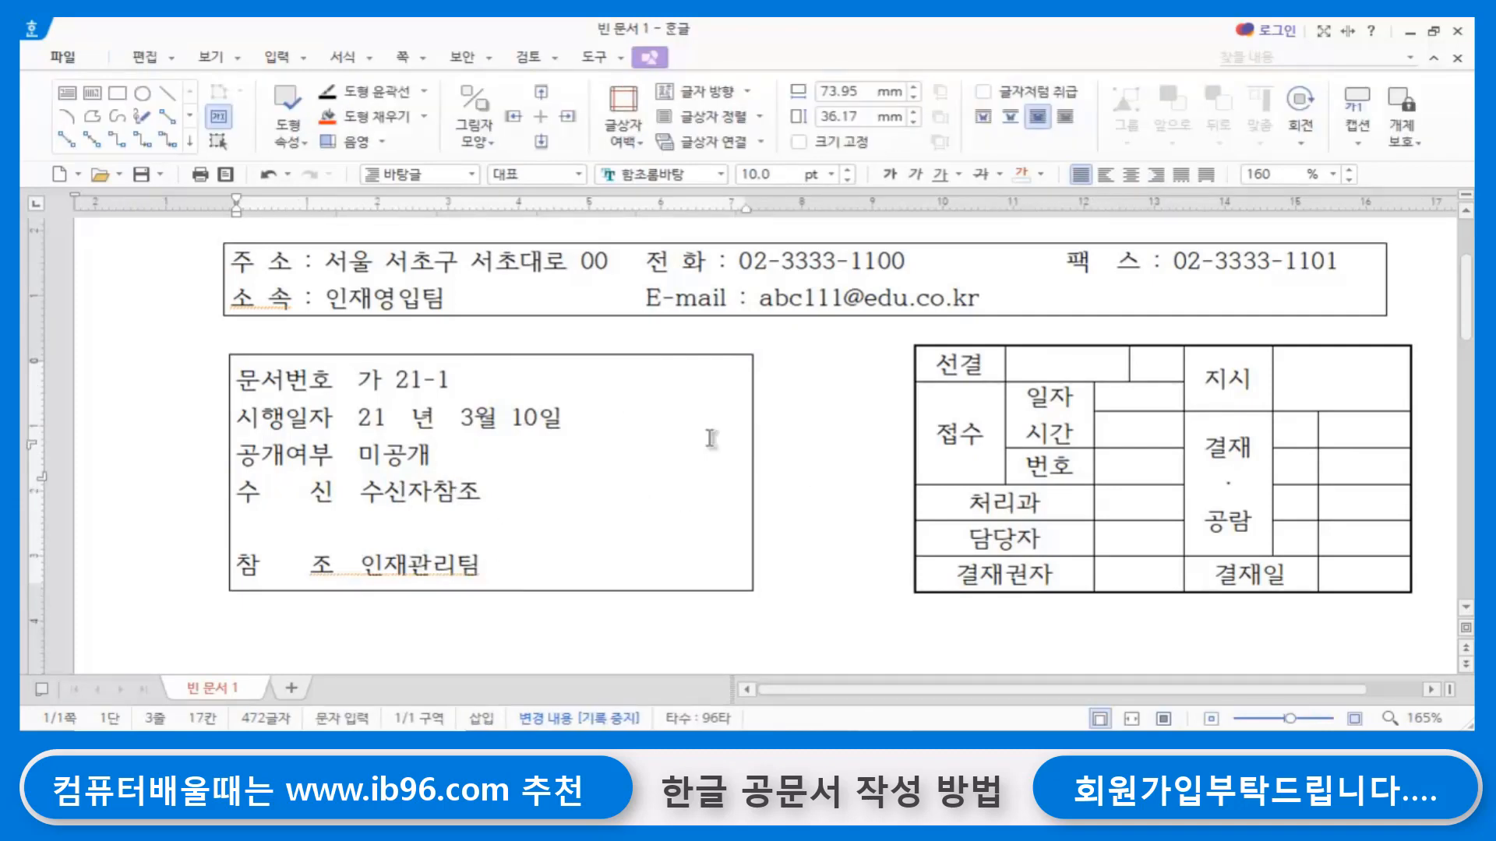
# - Set the outline line type of the document information text box to 없음
pyautogui.click(751, 418)
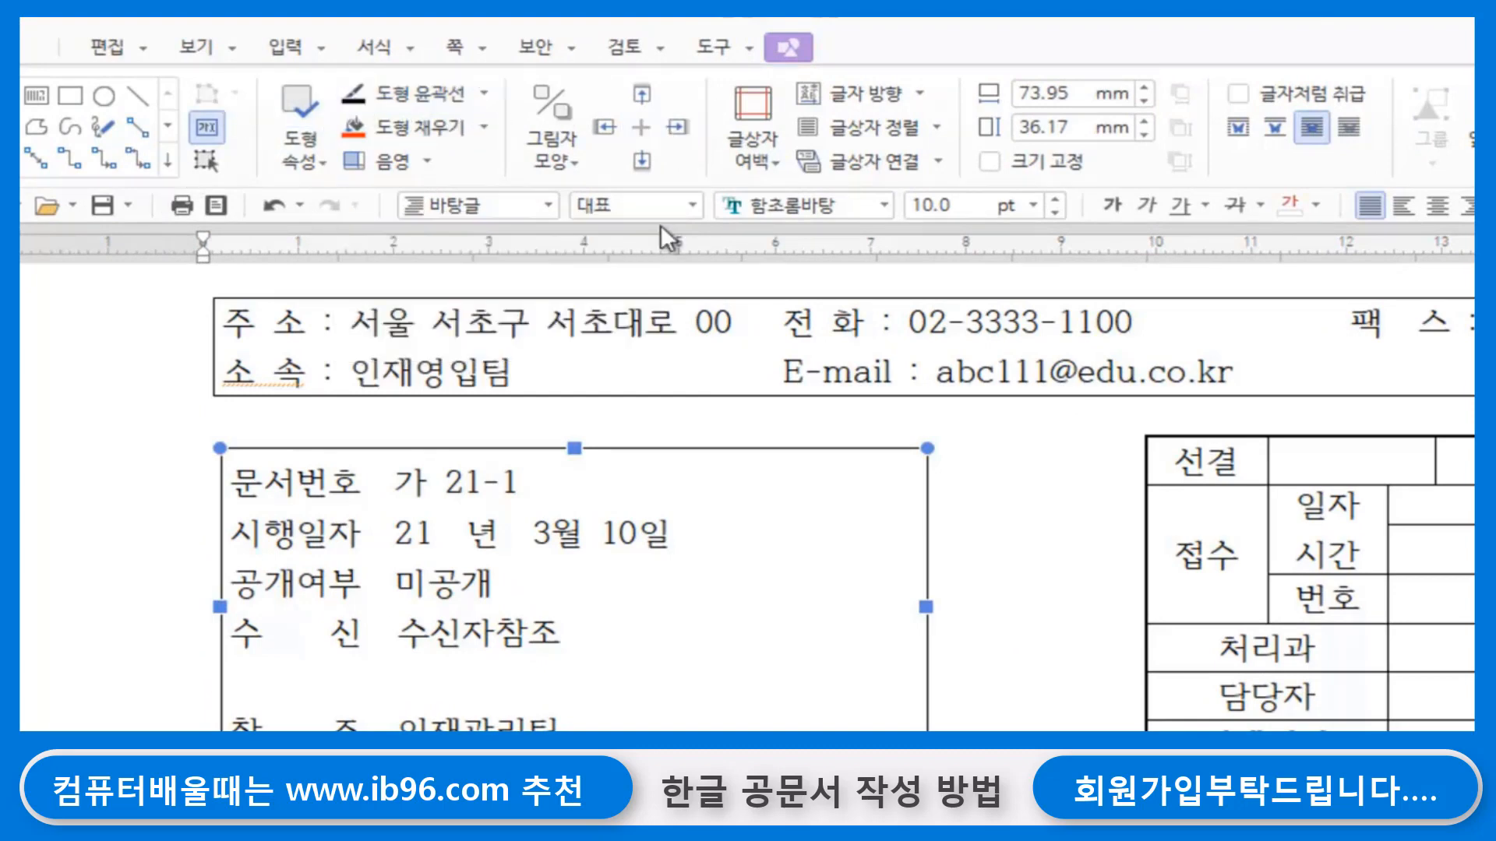
pyautogui.click(484, 94)
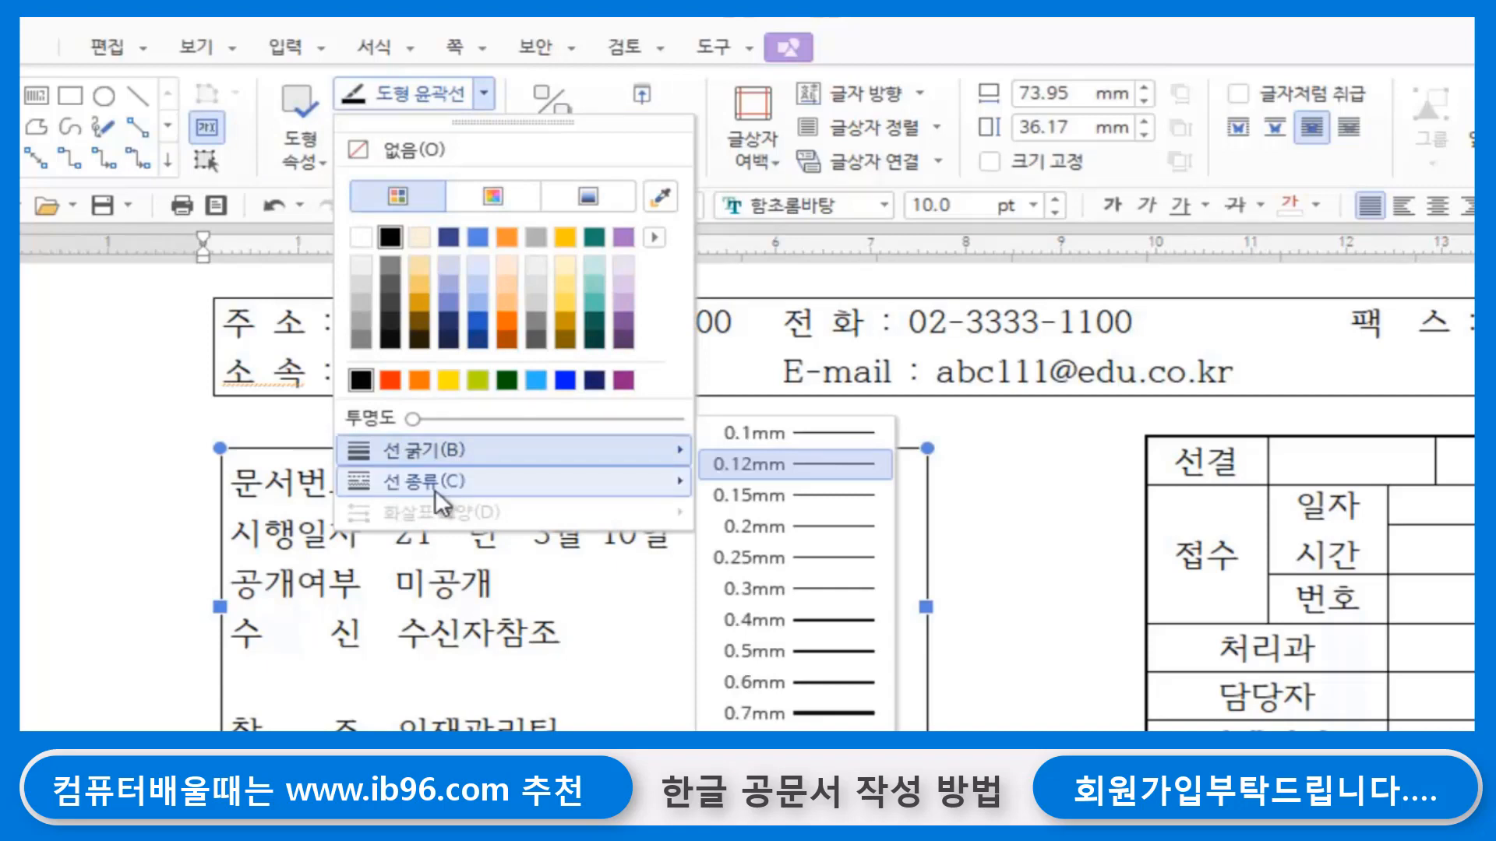
pyautogui.moveTo(439, 490)
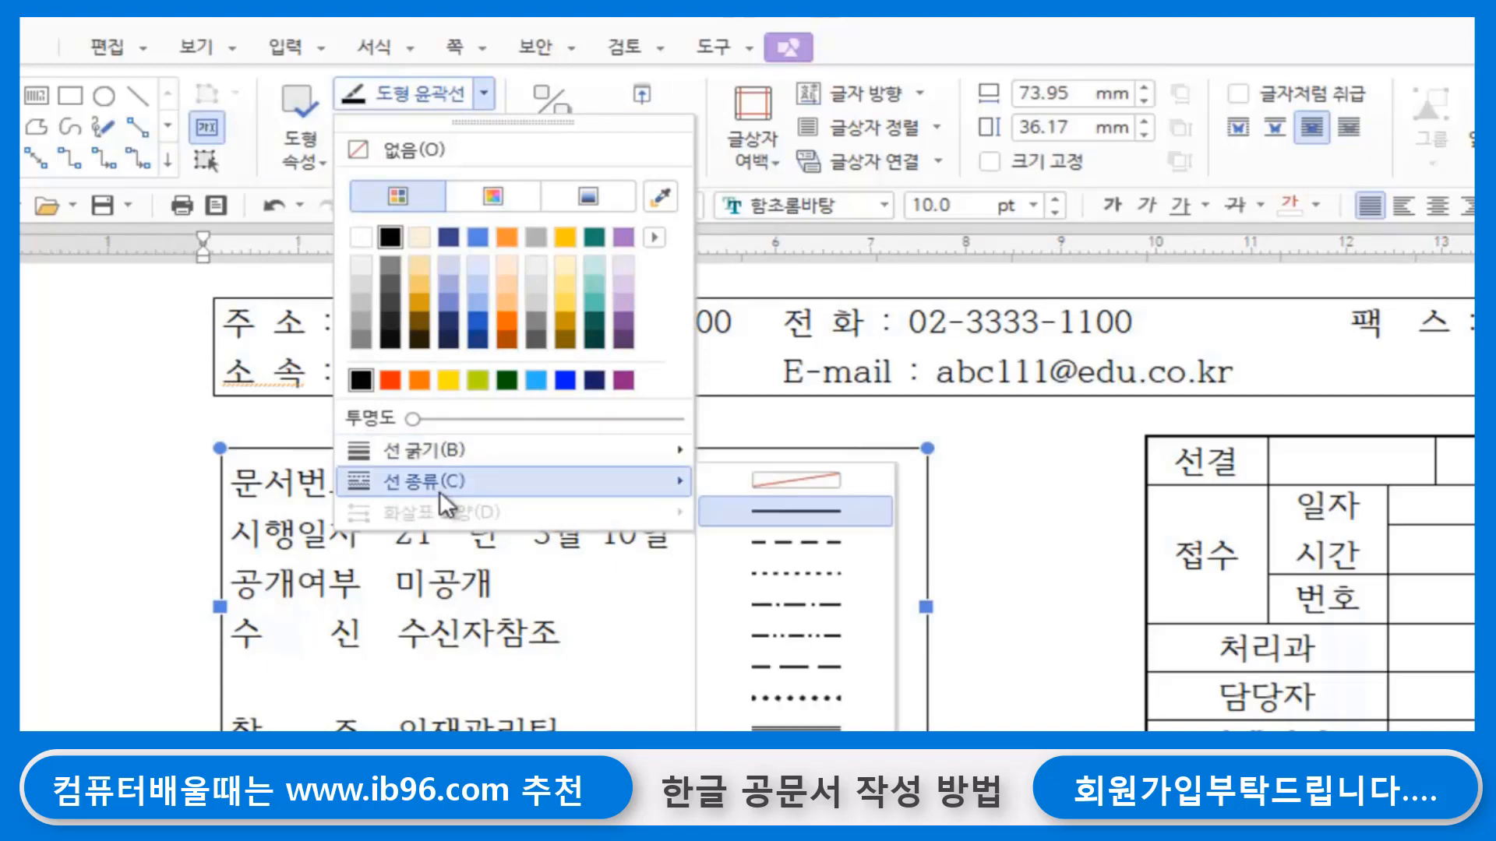
pyautogui.click(792, 479)
pyautogui.click(1139, 712)
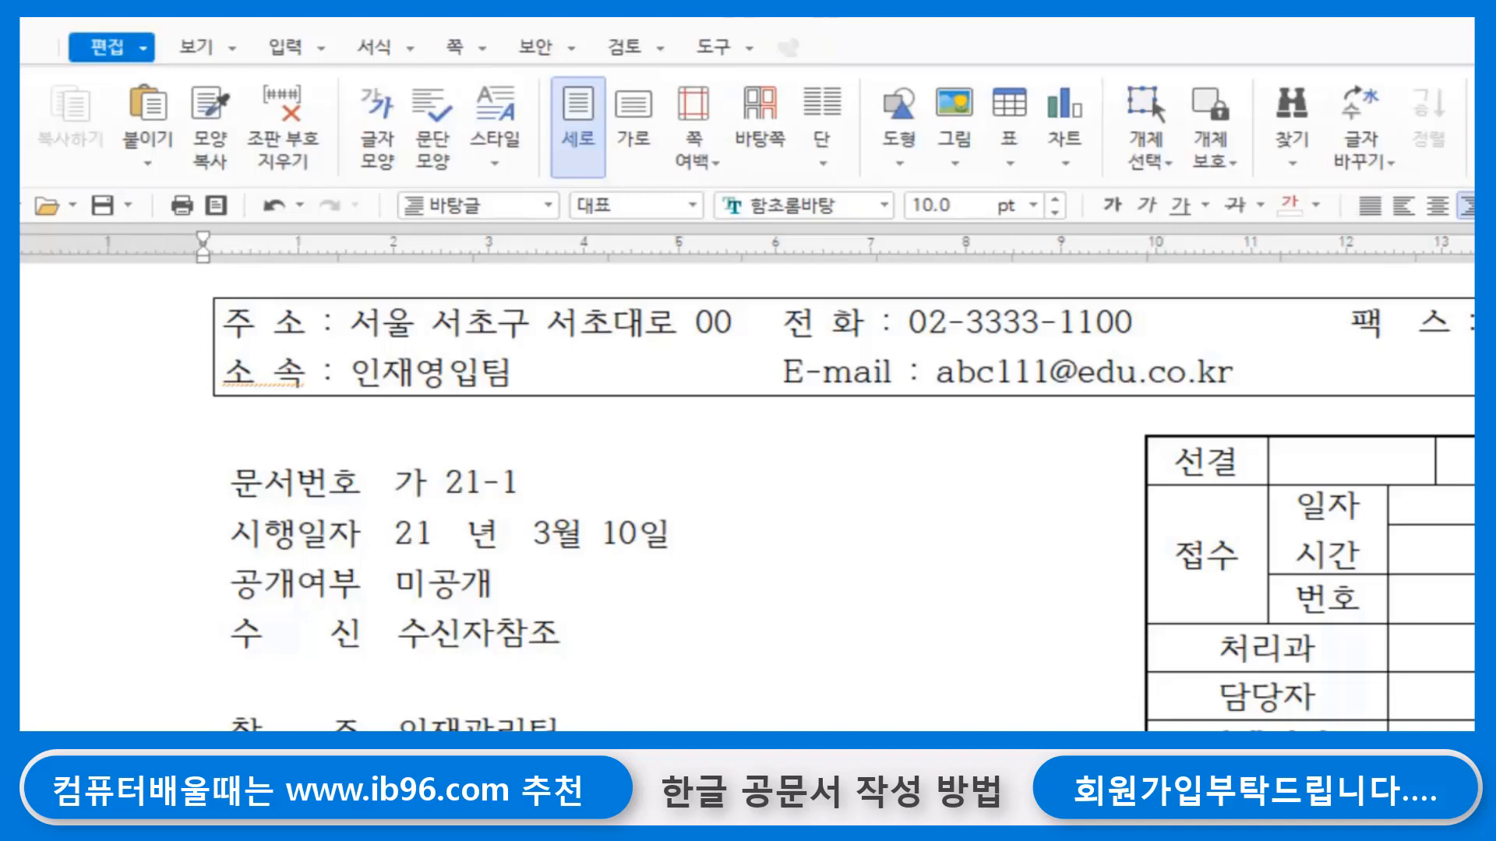
# - Enter the subject label 제 목 on the line below the document information text box
pyautogui.scroll(-3, 436, 711)
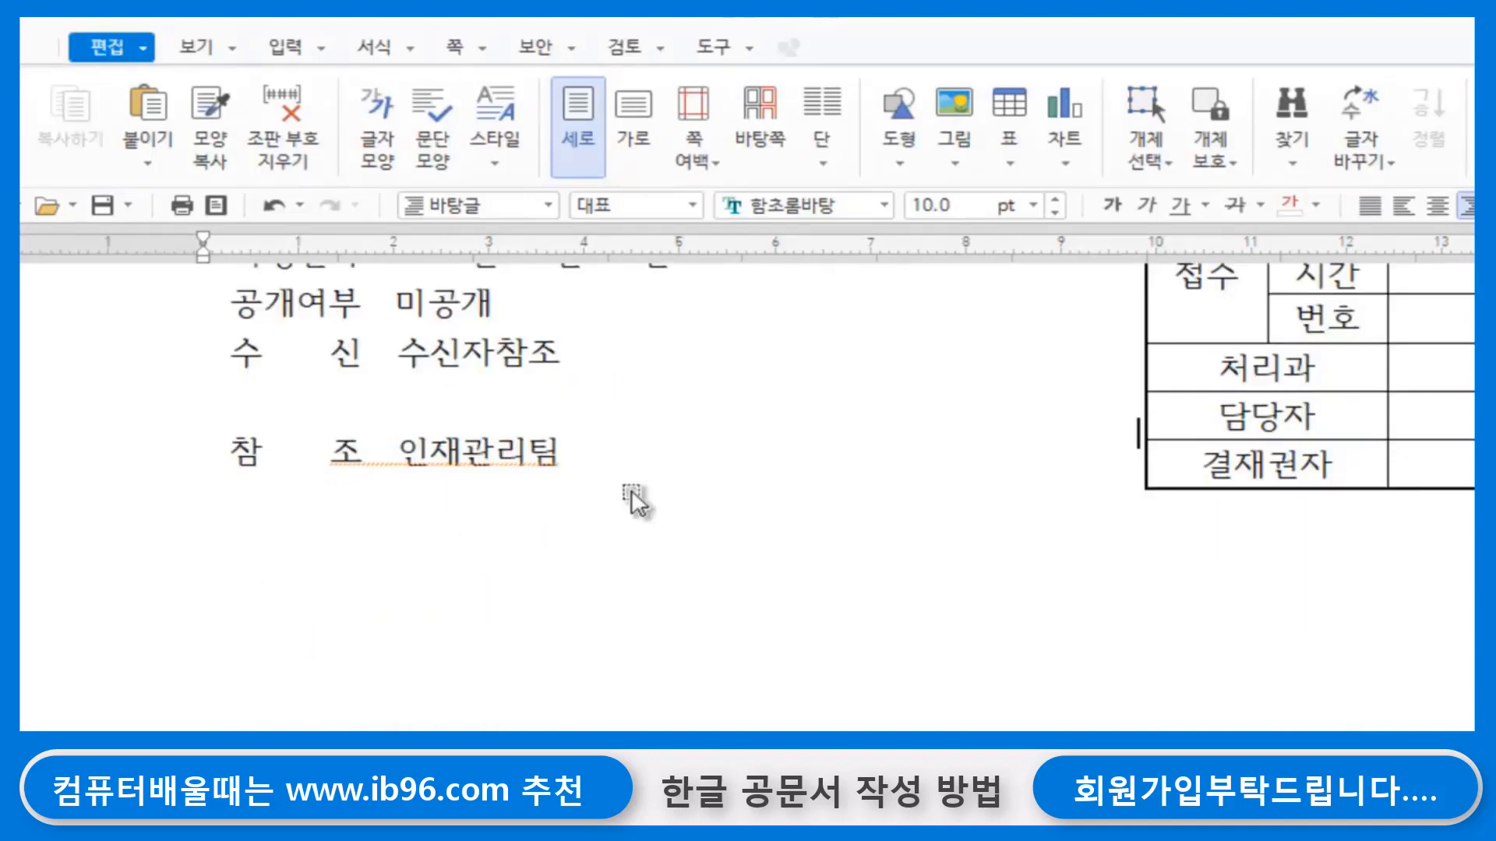
pyautogui.click(611, 457)
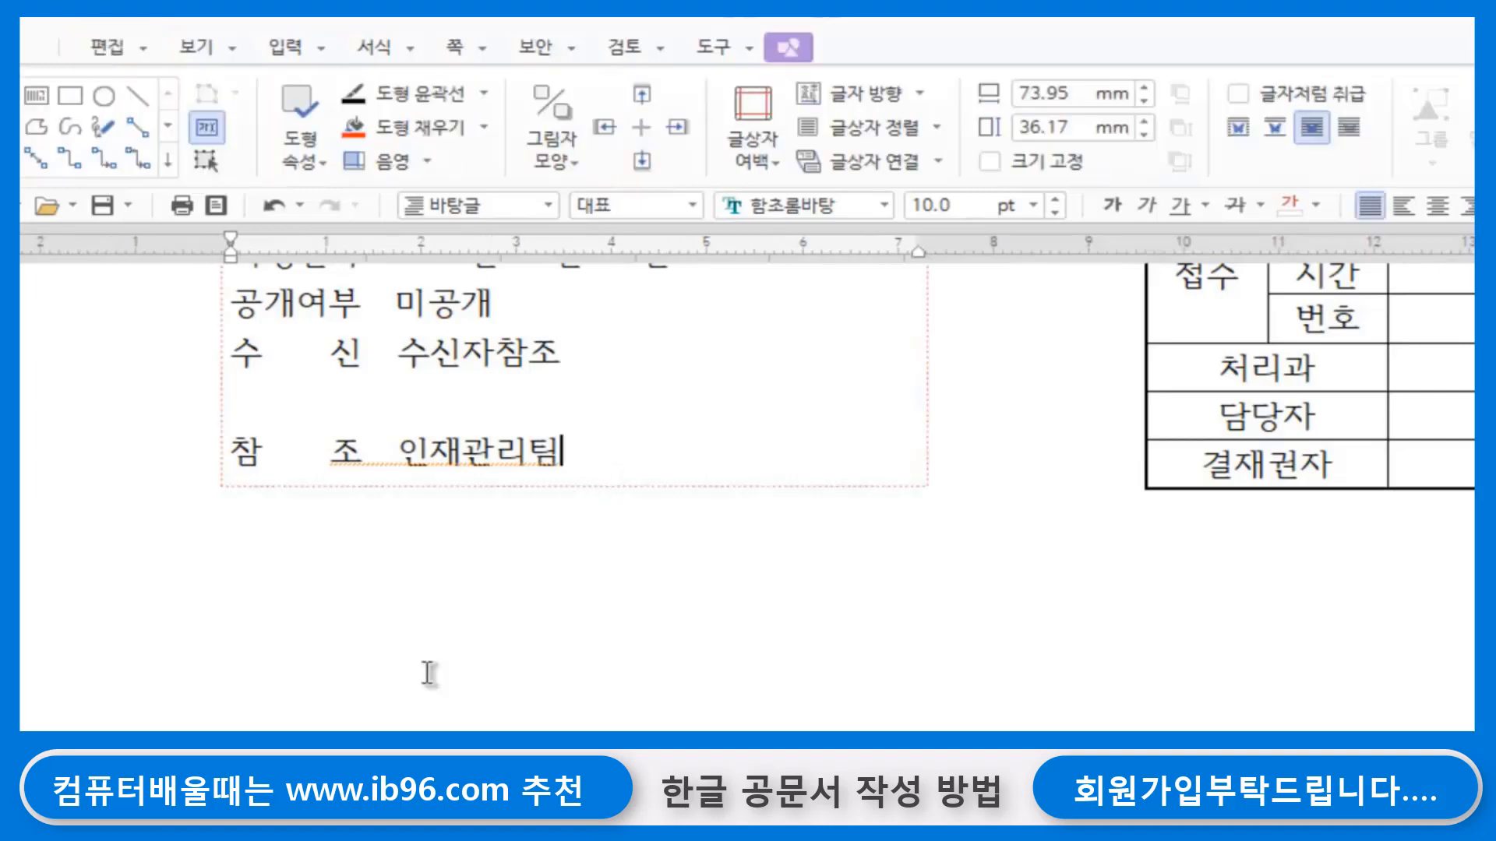
pyautogui.click(273, 546)
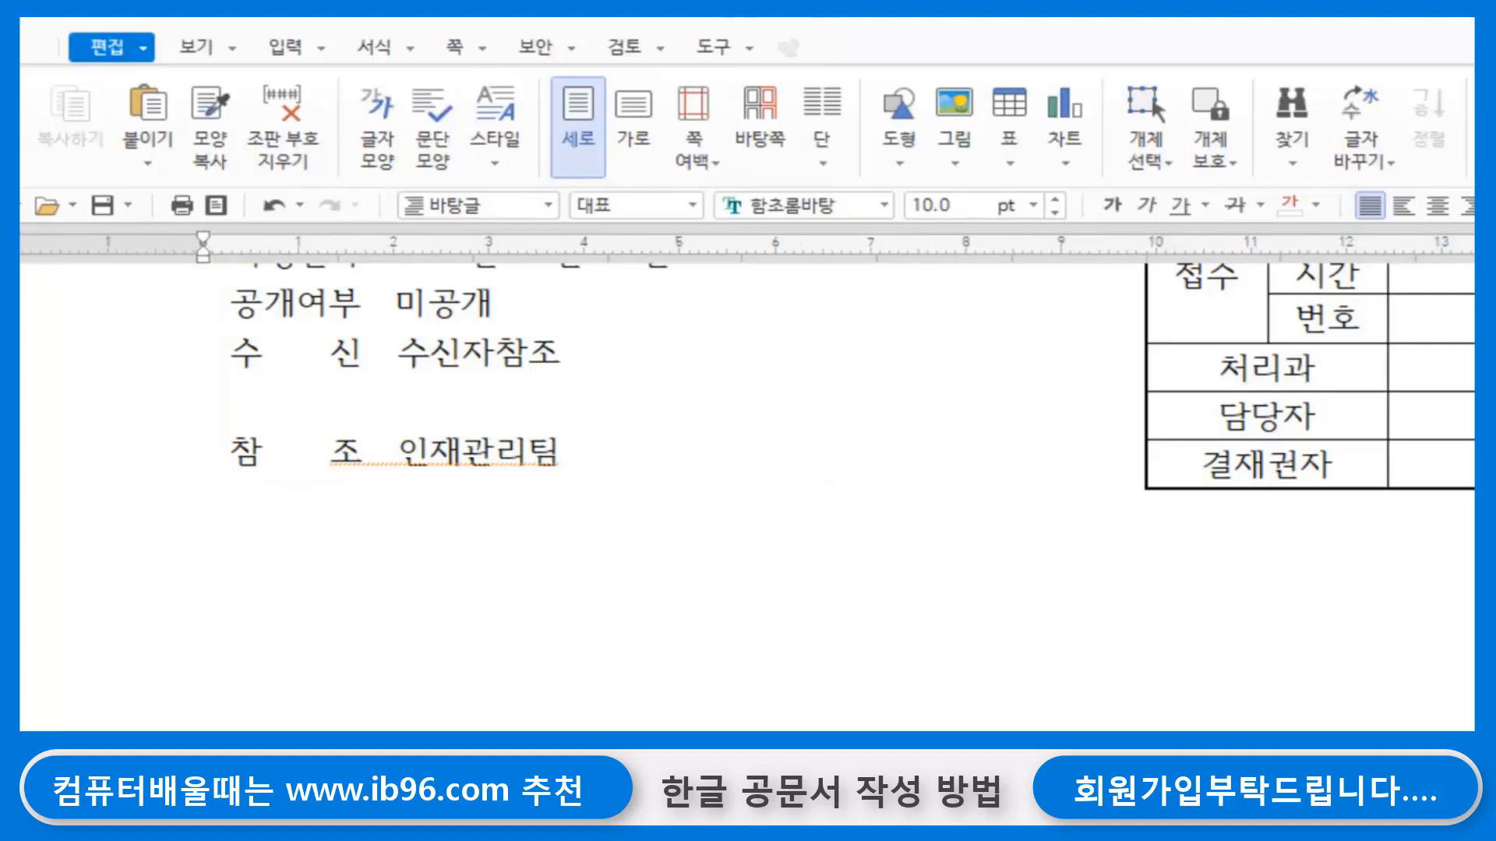
pyautogui.write('제  목')
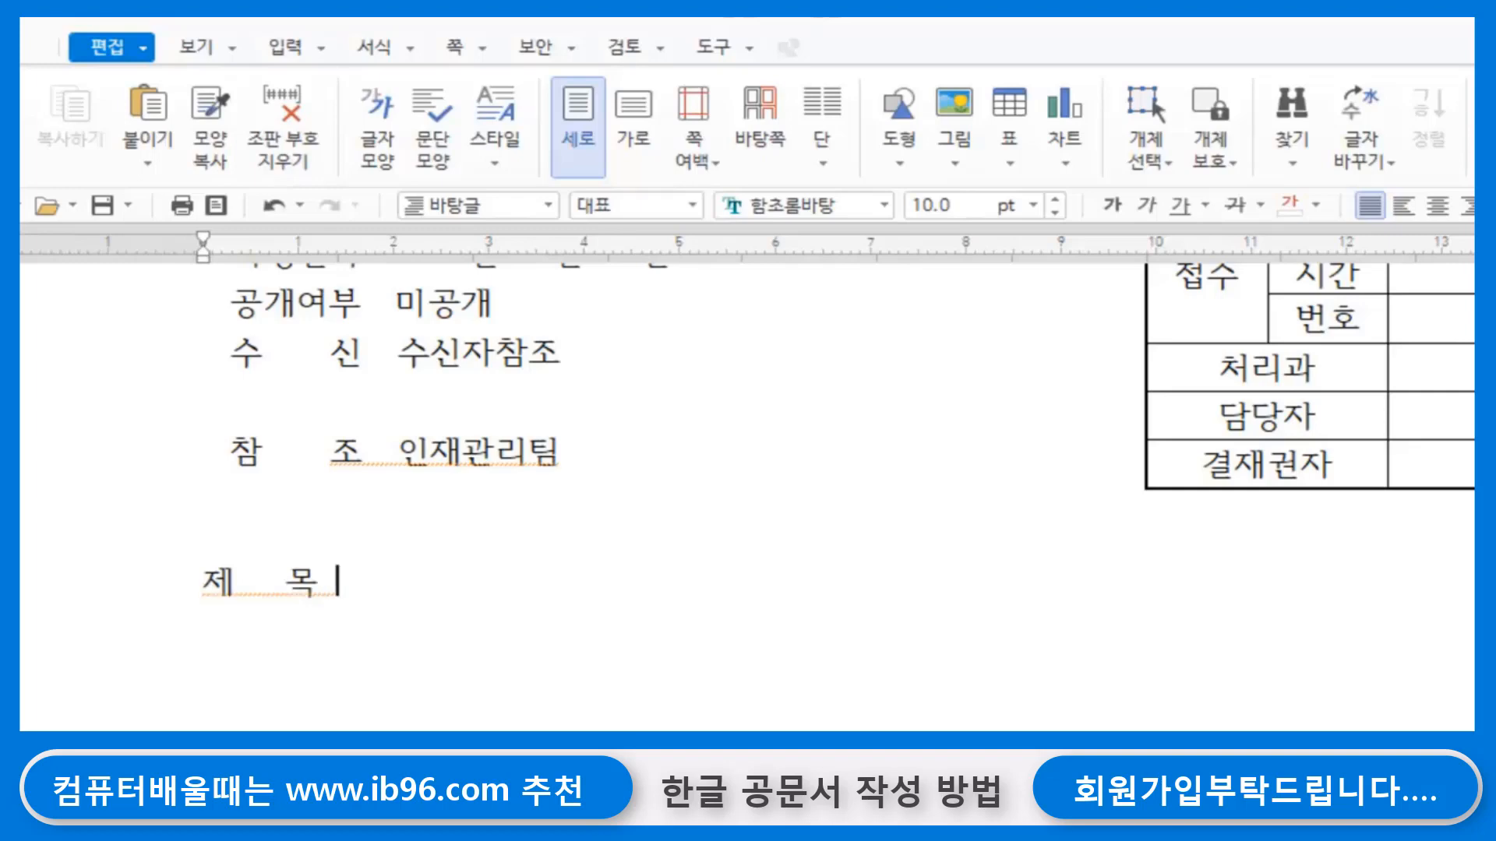
pyautogui.write('ㄷ 인ㄱㅇㄱ')
# - Enter the subject text 인공지능 연구원 연수프로그램 진행안내 after the 제 목 label, leaving a wider gap between them
pyautogui.press('BackSpace')
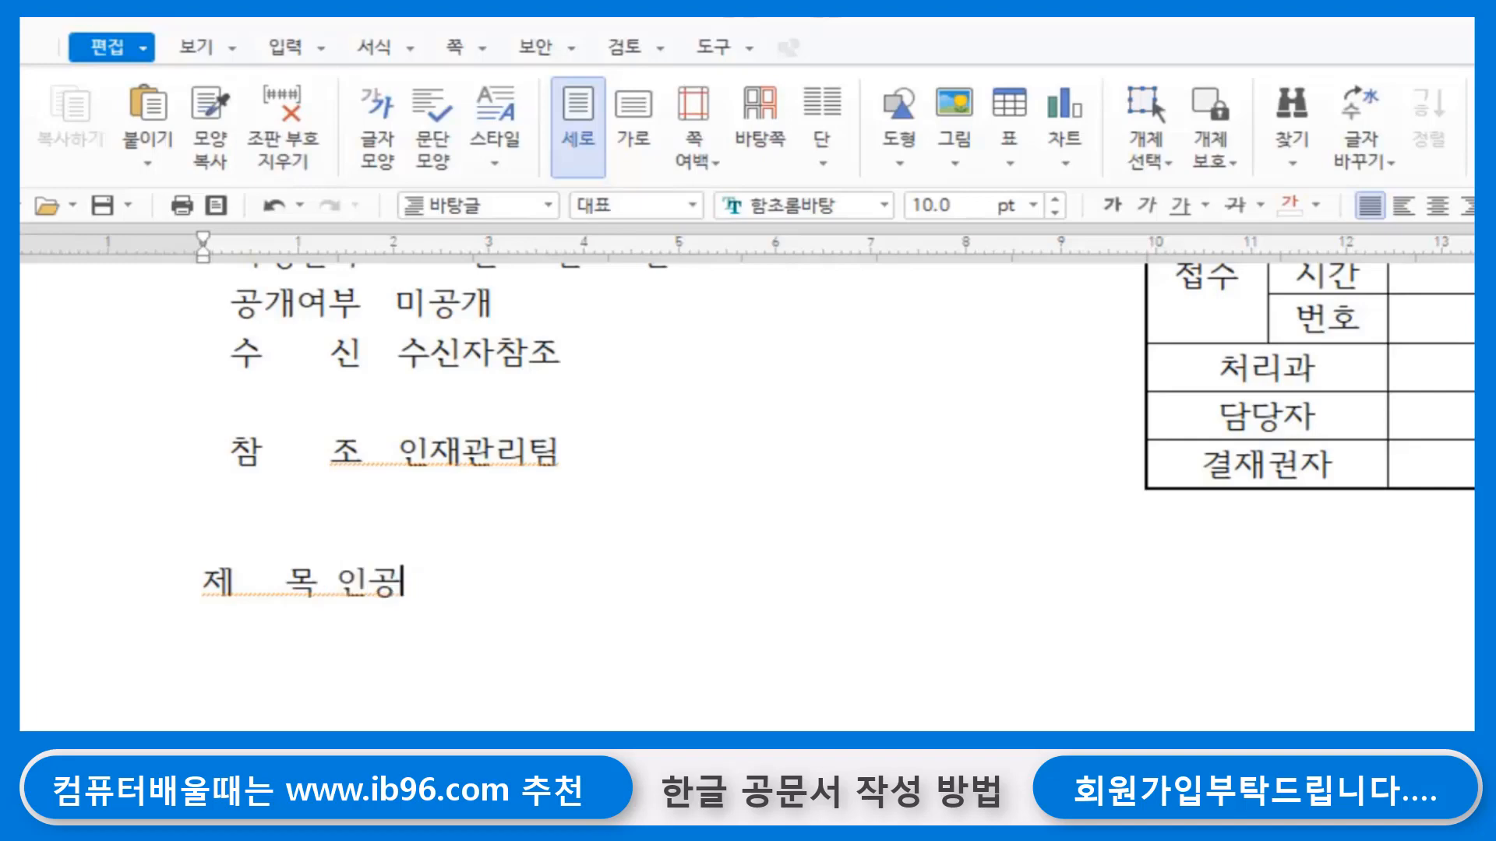
pyautogui.press('BackSpace')
pyautogui.press('BackSpace')
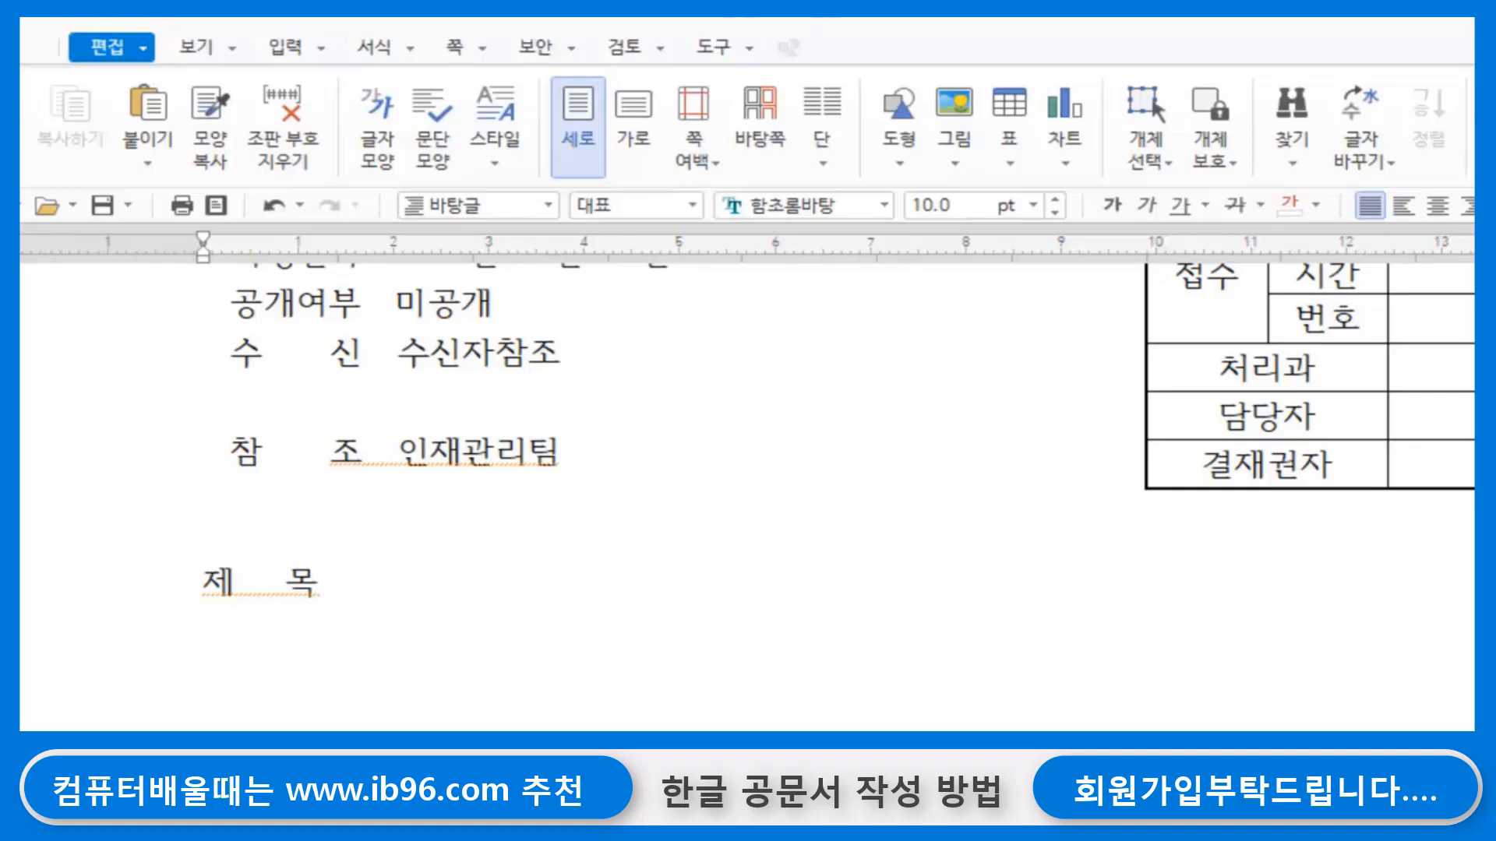
pyautogui.write('인공지능 ')
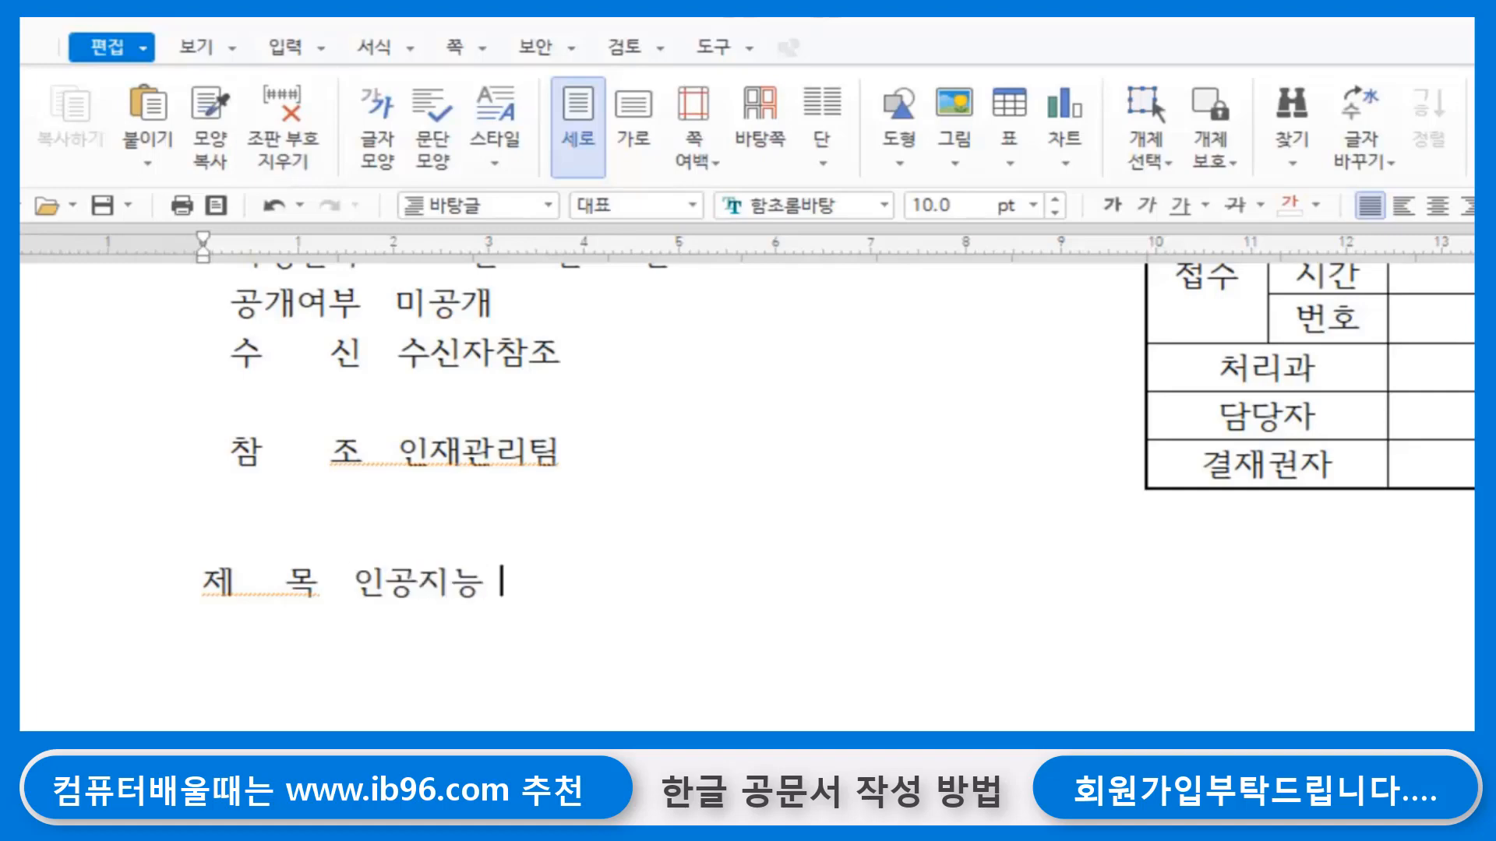
pyautogui.write('연구원')
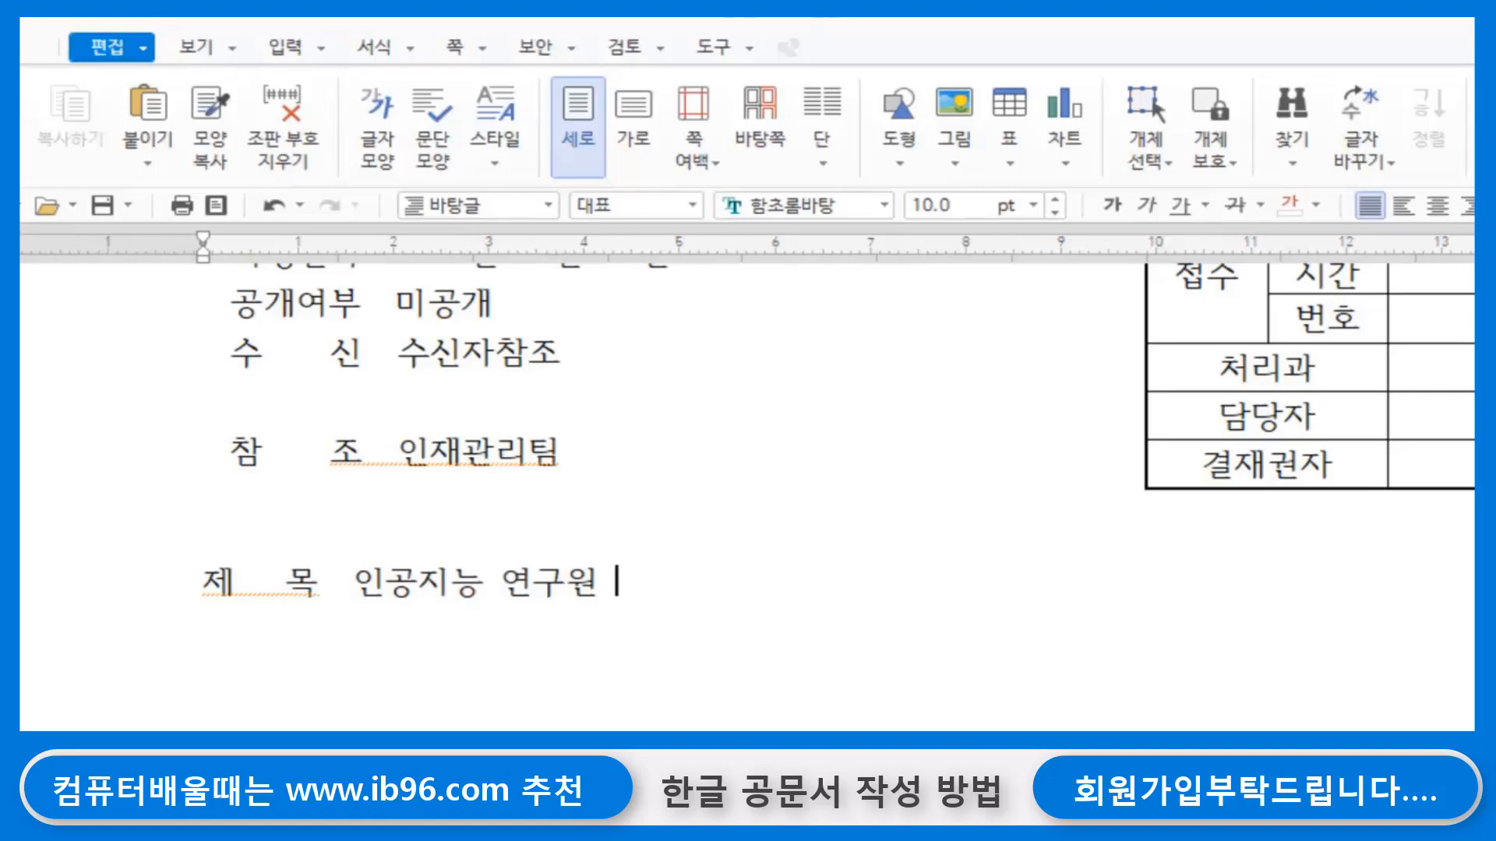
pyautogui.write(' 연수')
pyautogui.write('프로그램 진행')
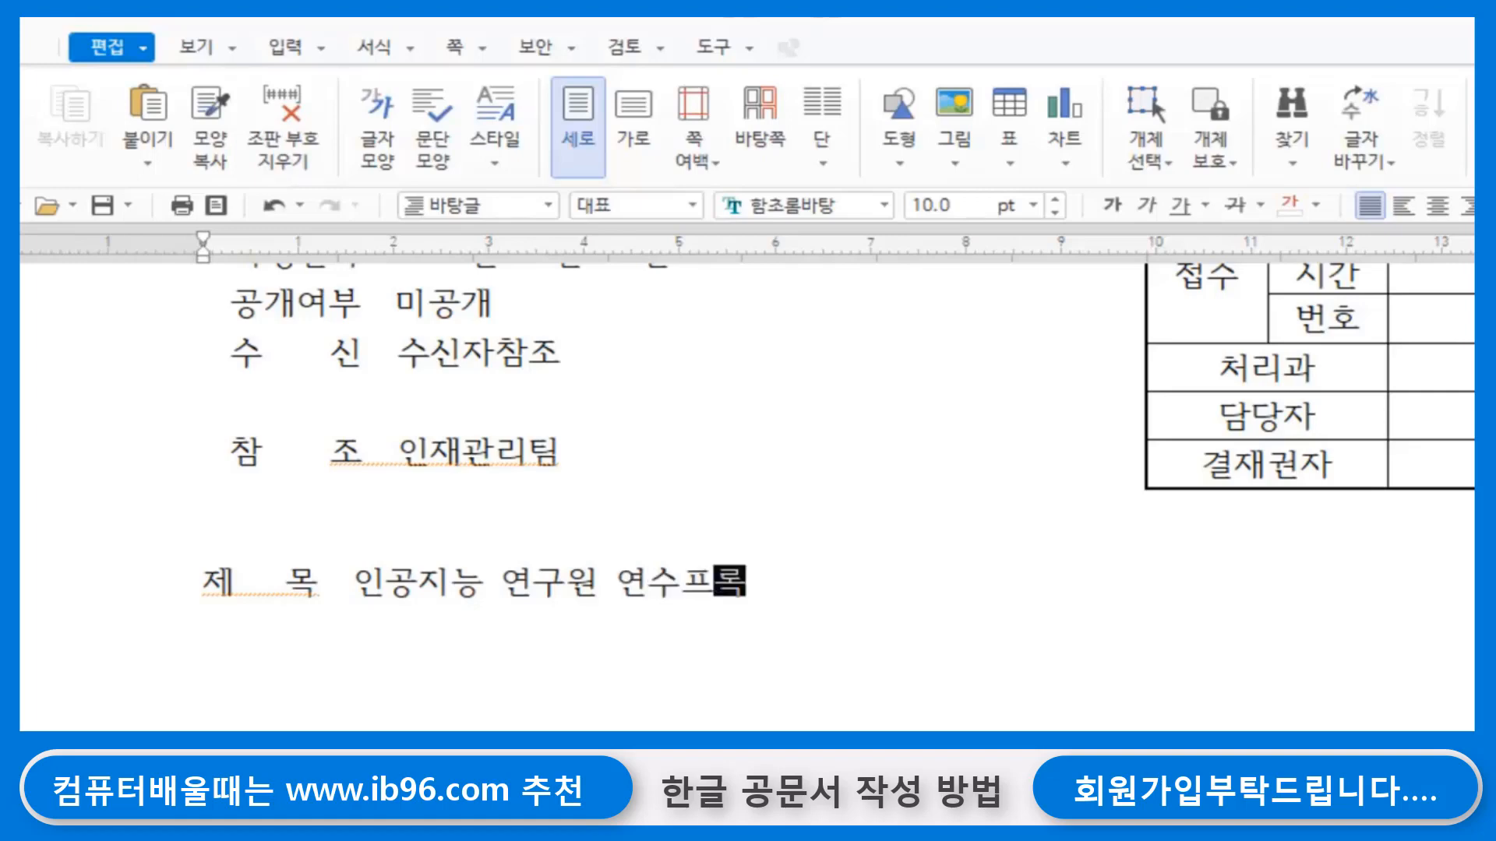
pyautogui.write('안내')
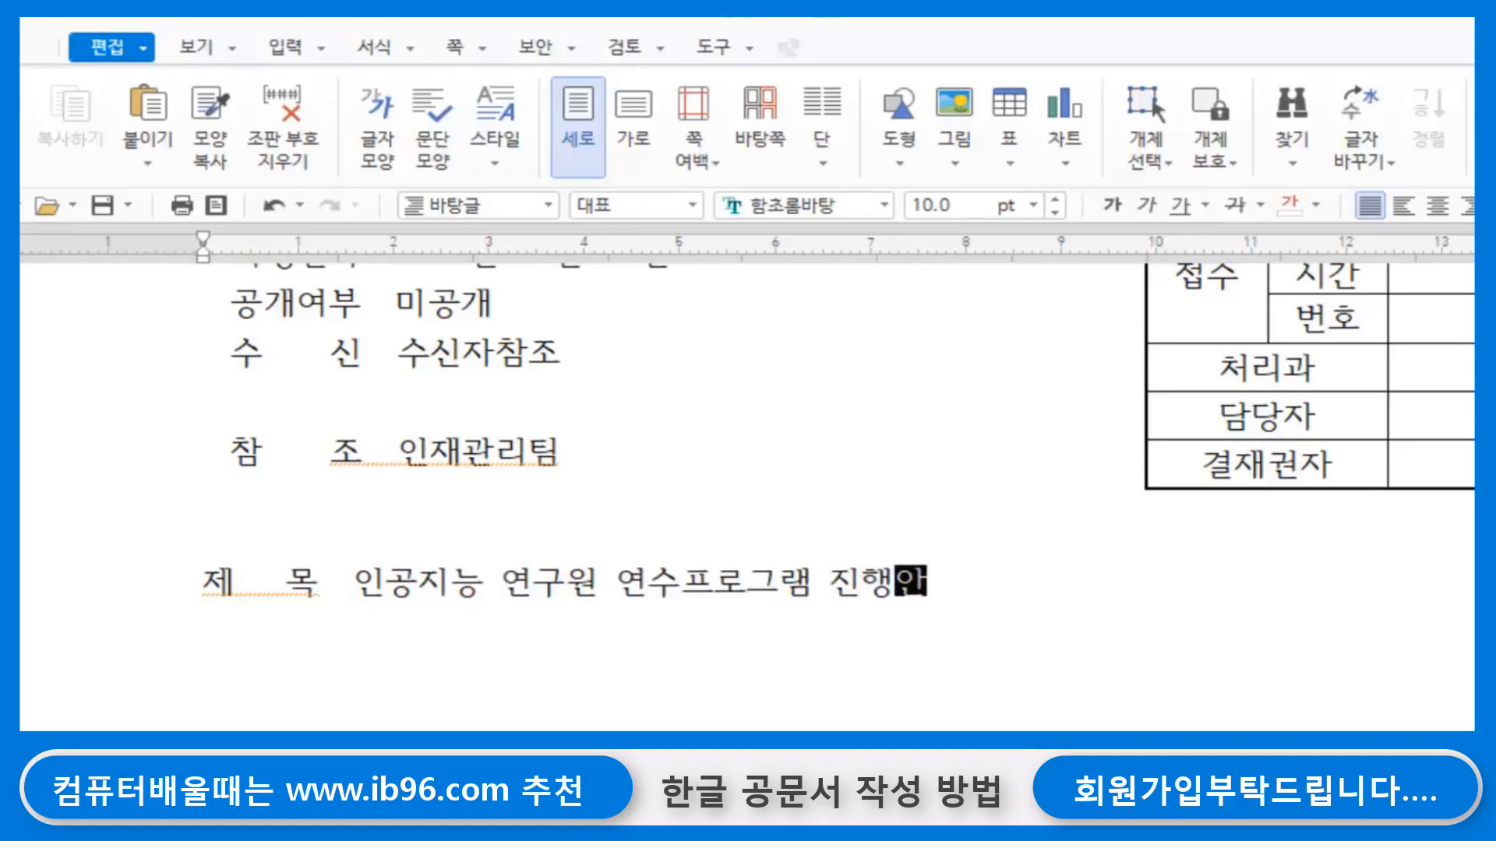
# - Replace the ending 진행안내 of the subject text with 참가
pyautogui.press('BackSpace')
pyautogui.press('BackSpace')
pyautogui.press('BackSpace')
pyautogui.press('BackSpace')
pyautogui.press('BackSpace')
pyautogui.write('참가')
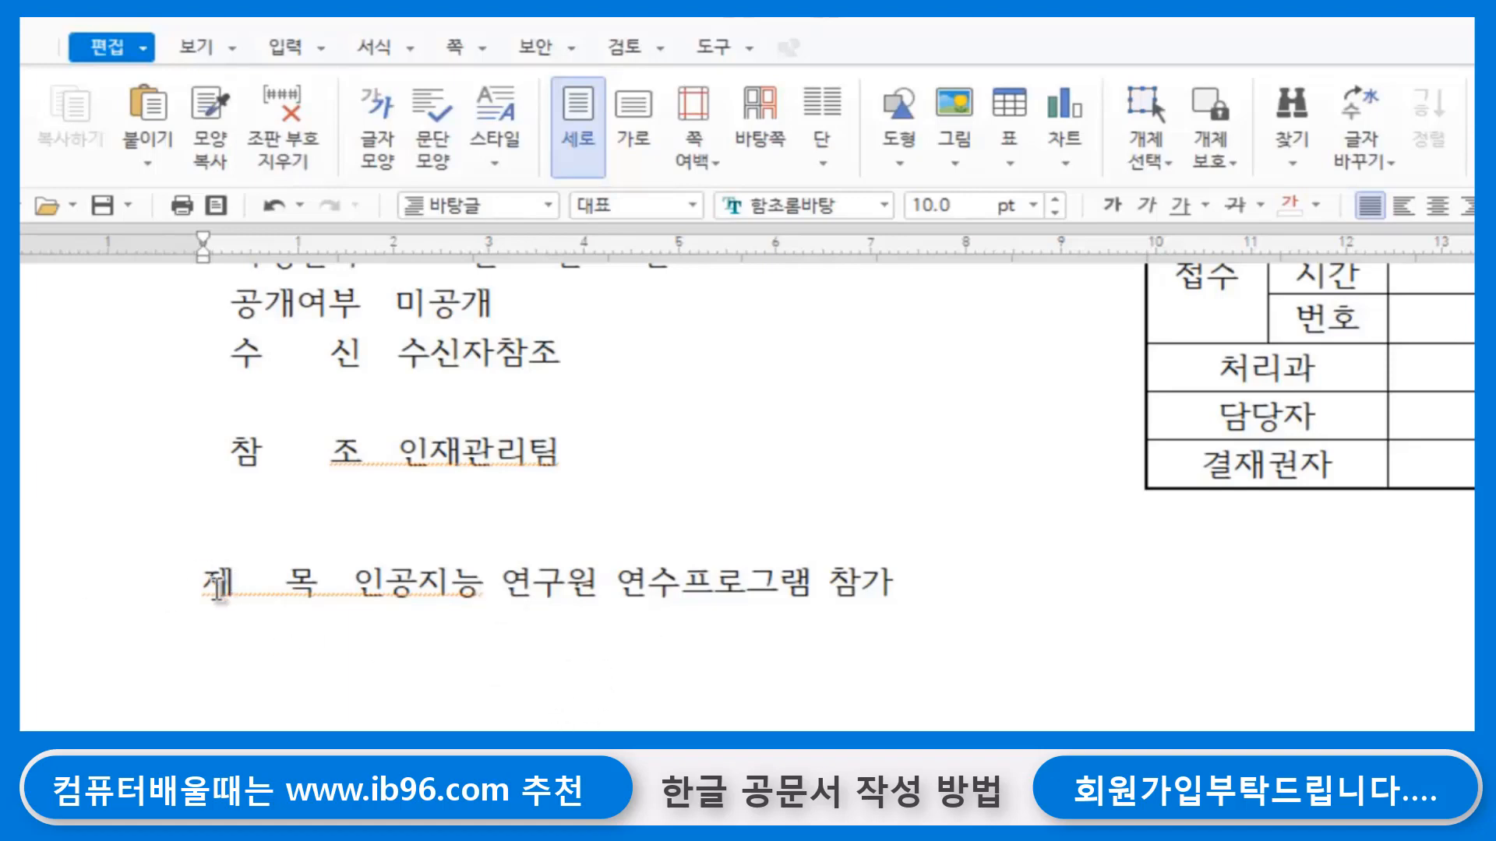
# - Format the whole 제 목 subject line as 12 pt bold
pyautogui.moveTo(203, 578); pyautogui.dragTo(1021, 594)
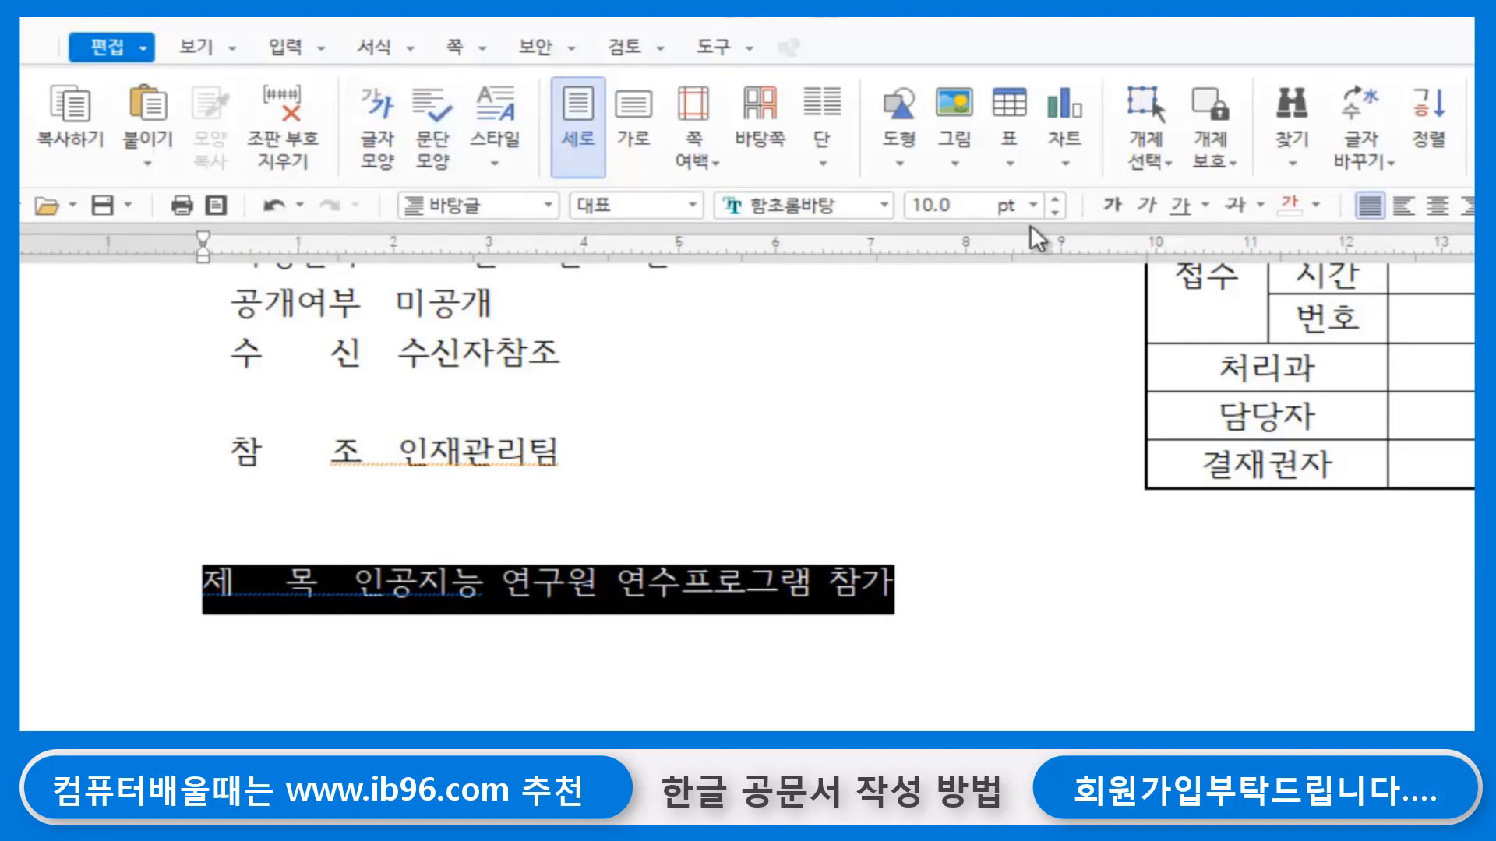
pyautogui.click(1054, 201)
pyautogui.click(1055, 201)
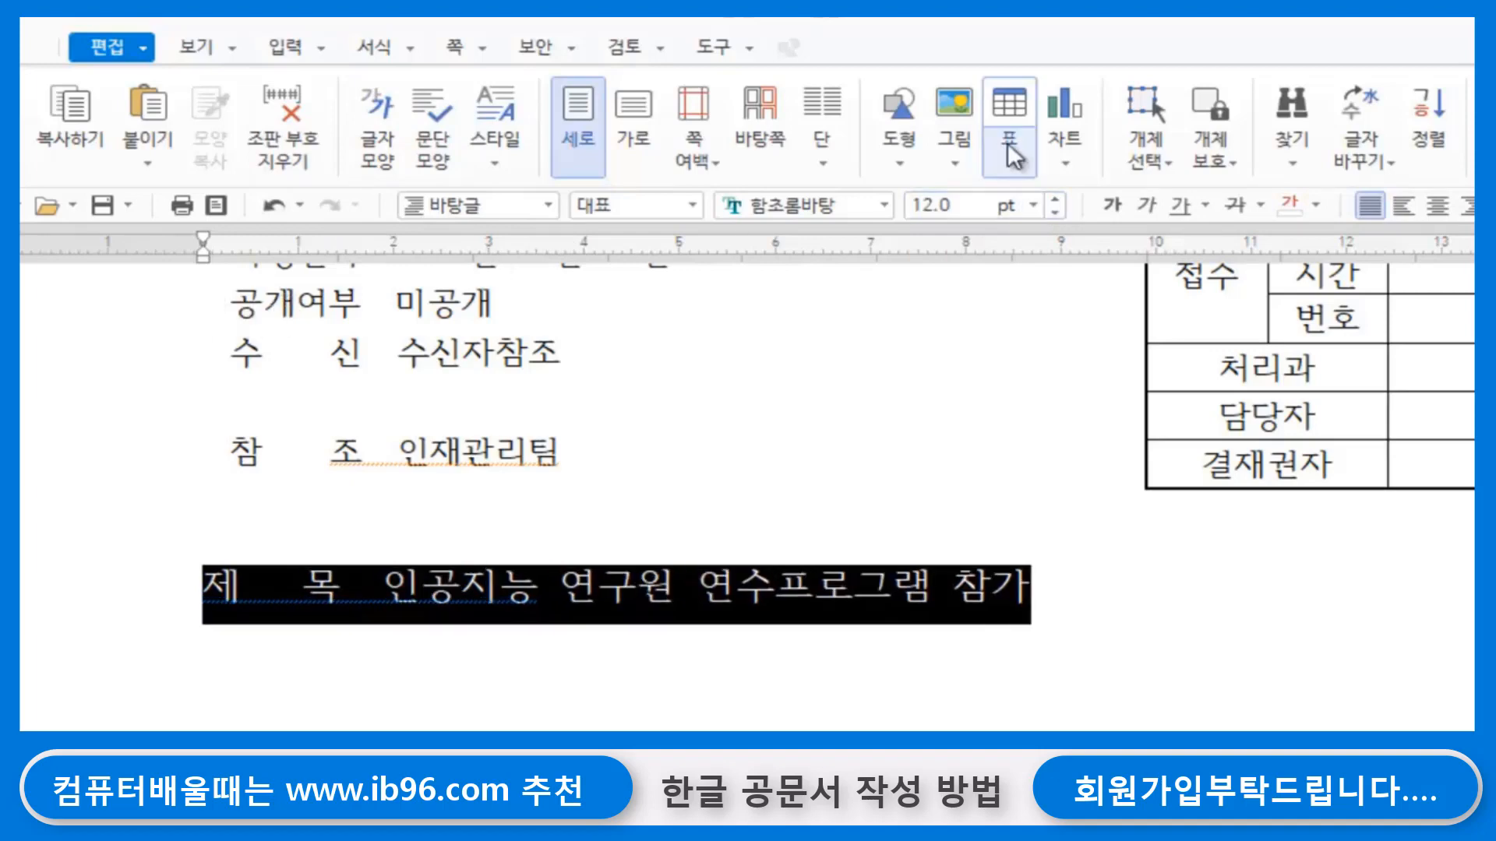
pyautogui.click(1145, 635)
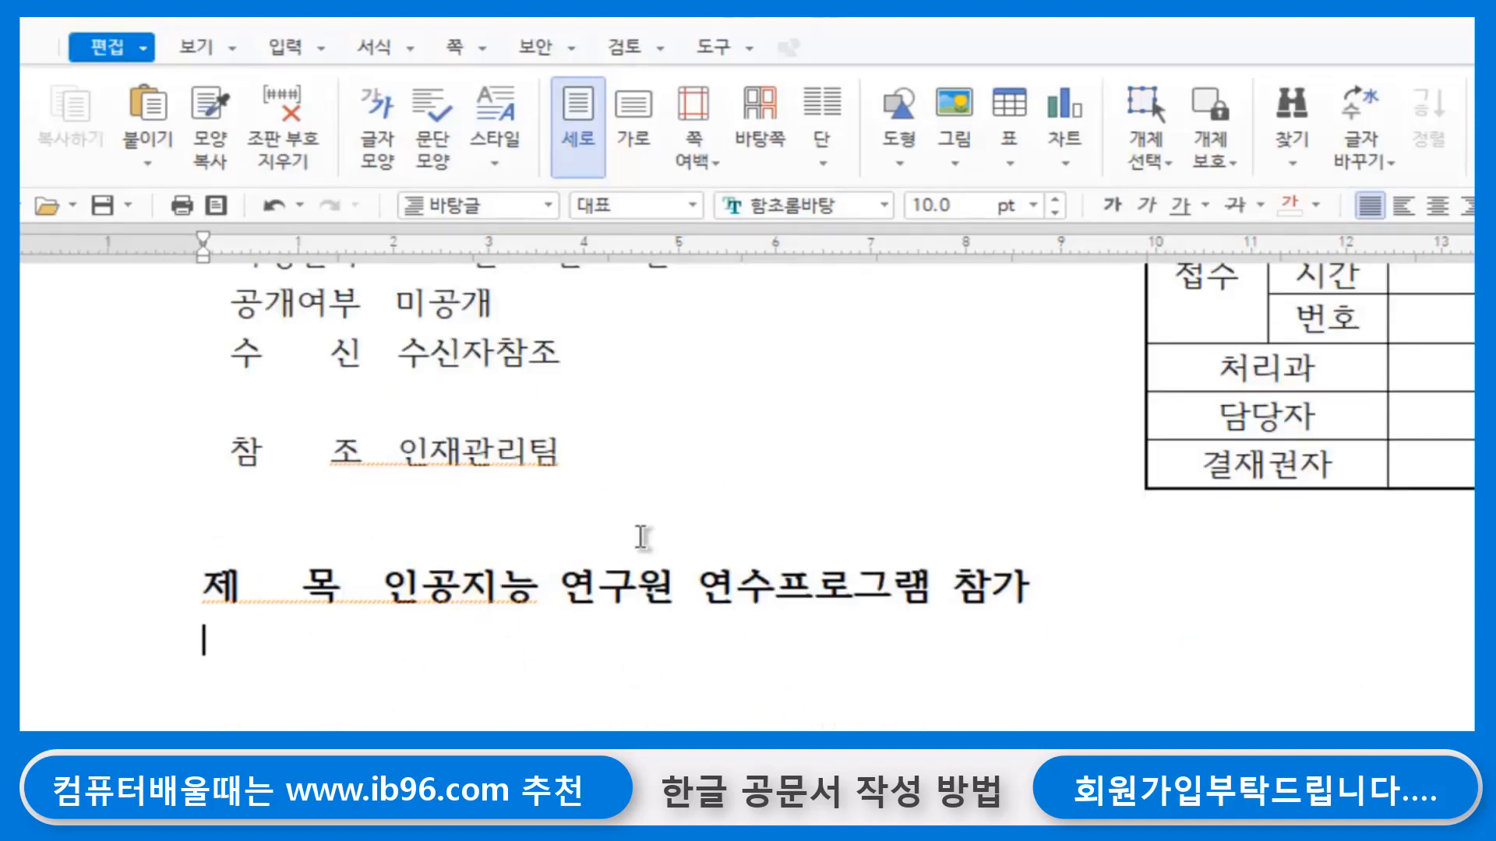
# - Draw a straight horizontal line about 170 mm long across the text width directly below the subject line
pyautogui.click(899, 152)
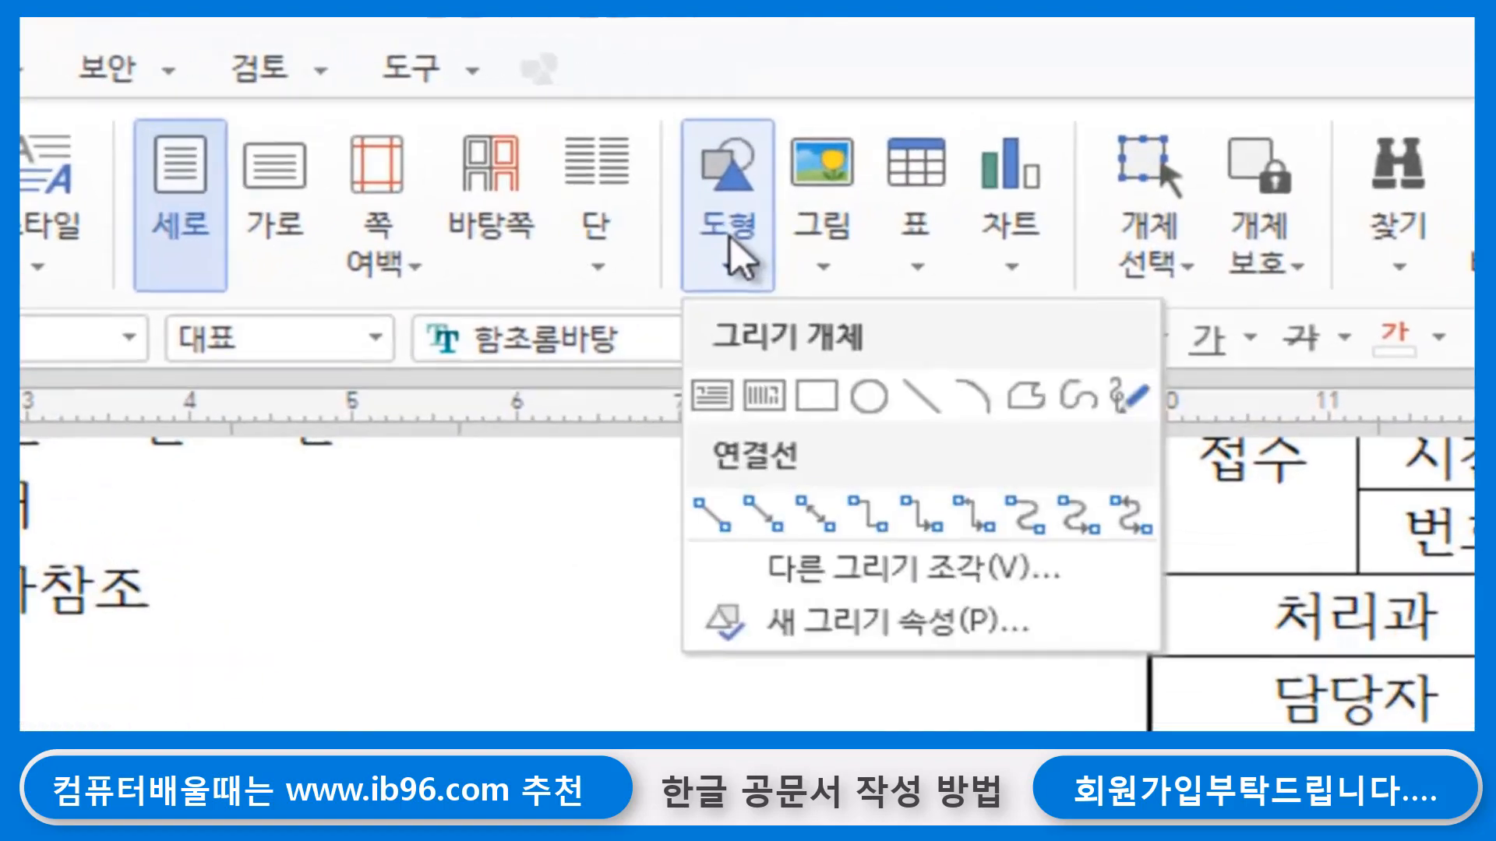
pyautogui.click(921, 398)
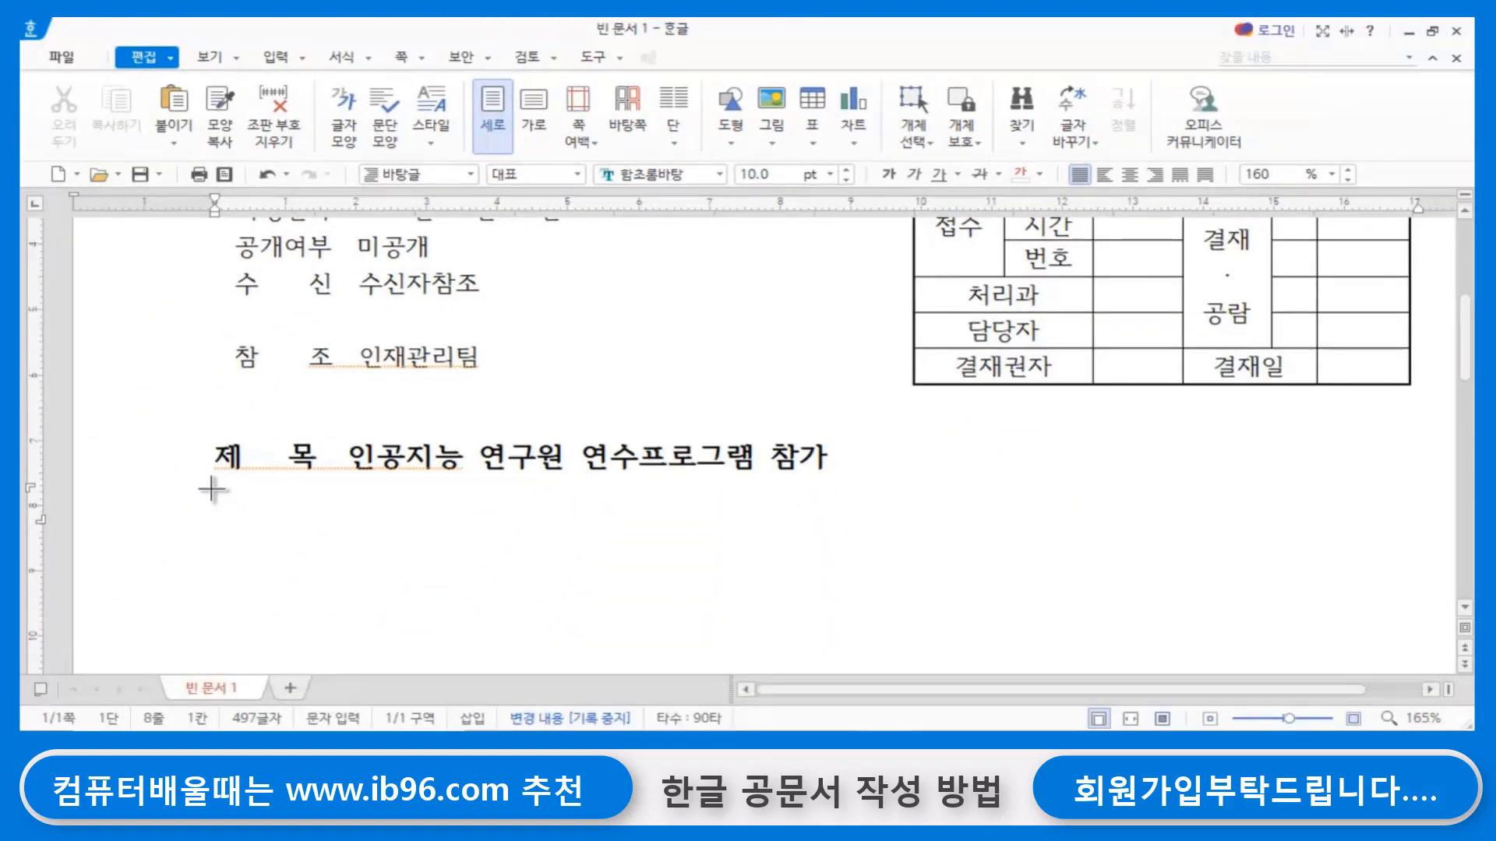
pyautogui.moveTo(213, 489); pyautogui.dragTo(1416, 488)
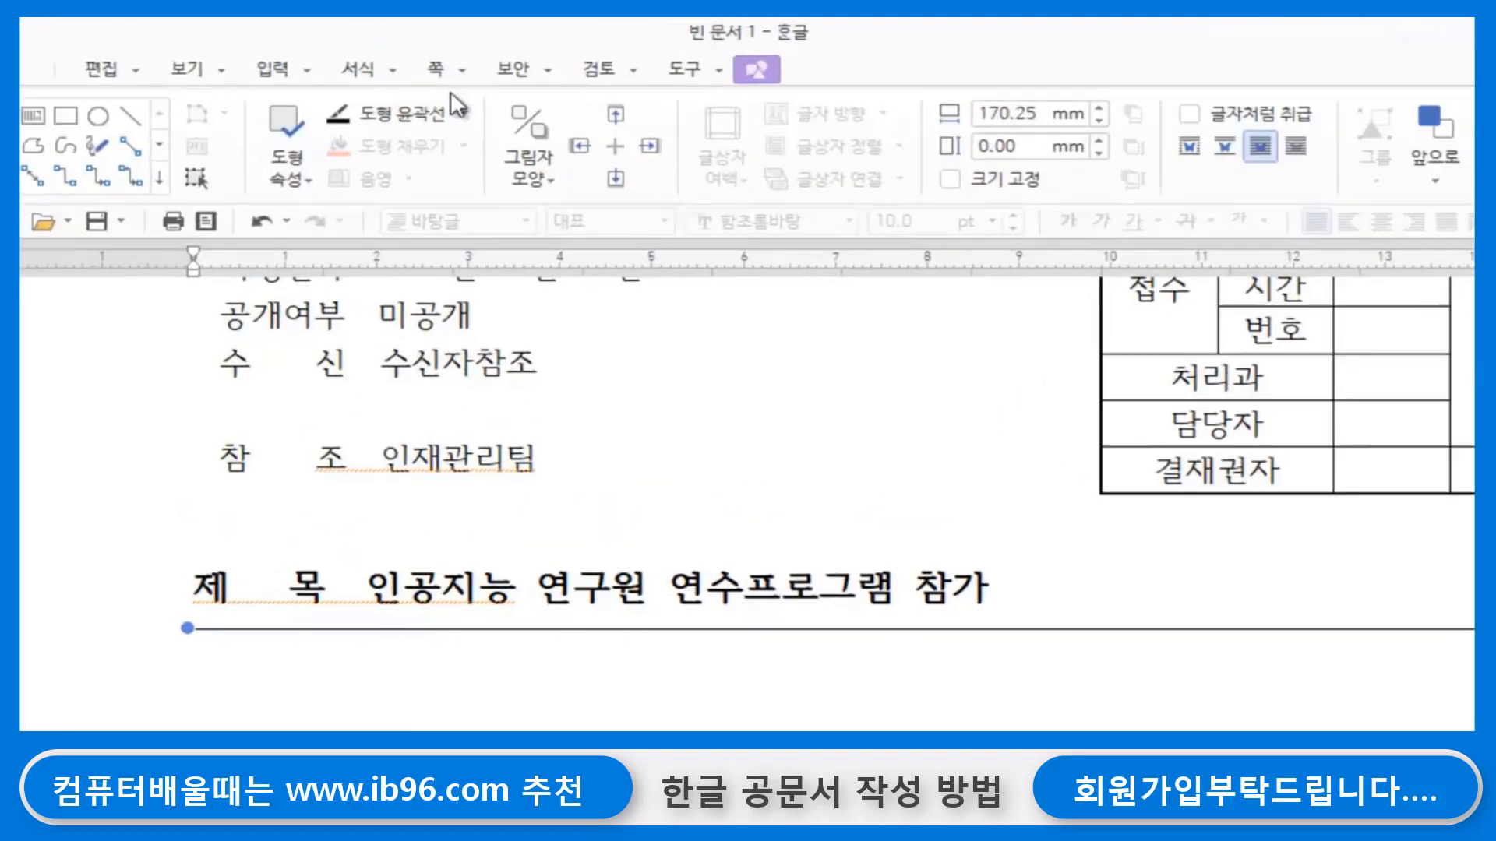
# - Give the line below the subject a much heavier thickness and deselect it
pyautogui.click(422, 91)
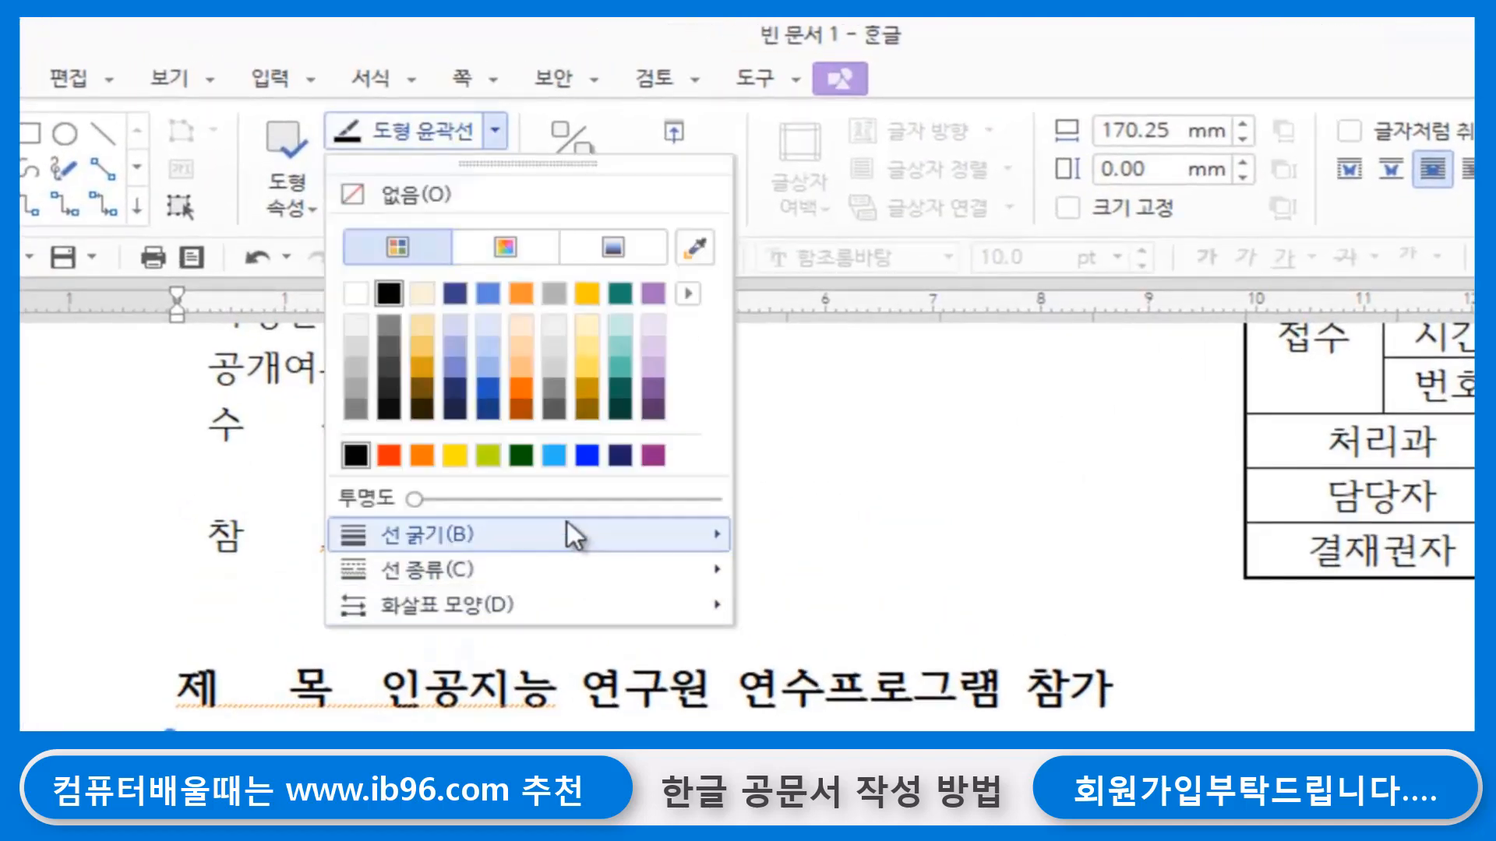
pyautogui.moveTo(568, 522)
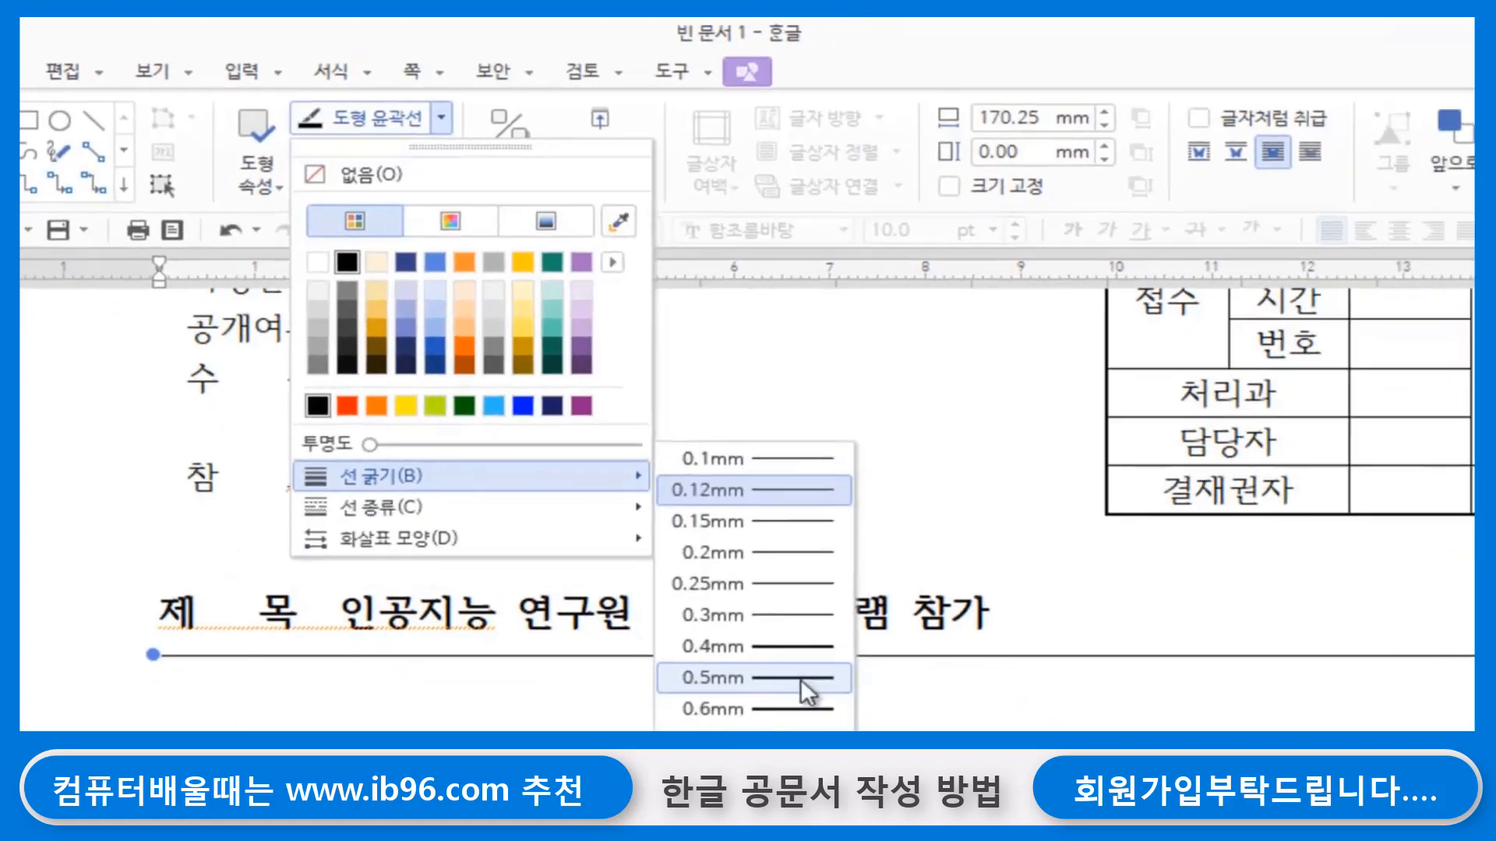
pyautogui.click(609, 620)
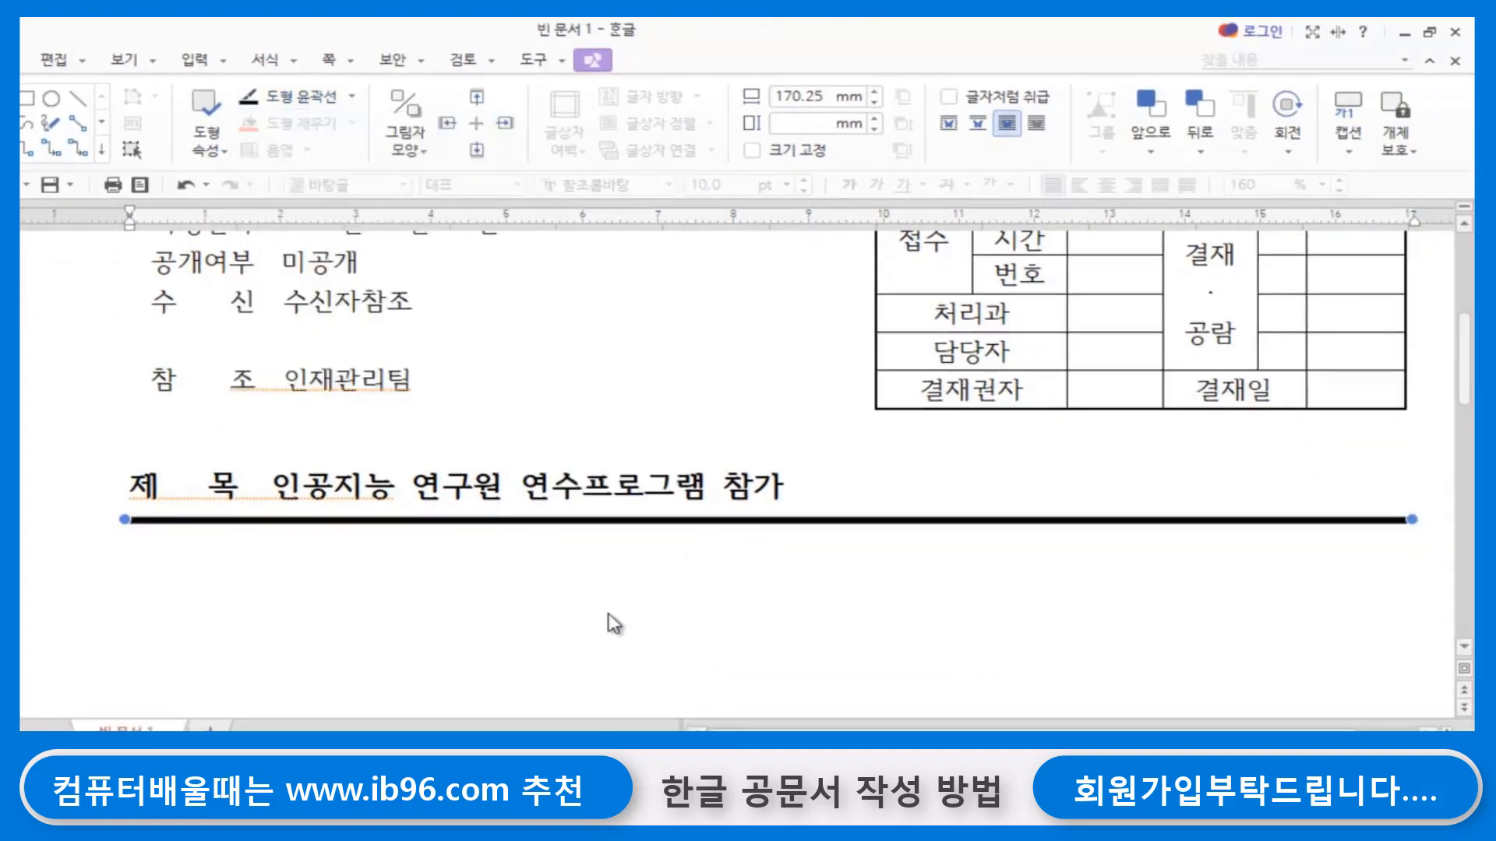
pyautogui.click(669, 628)
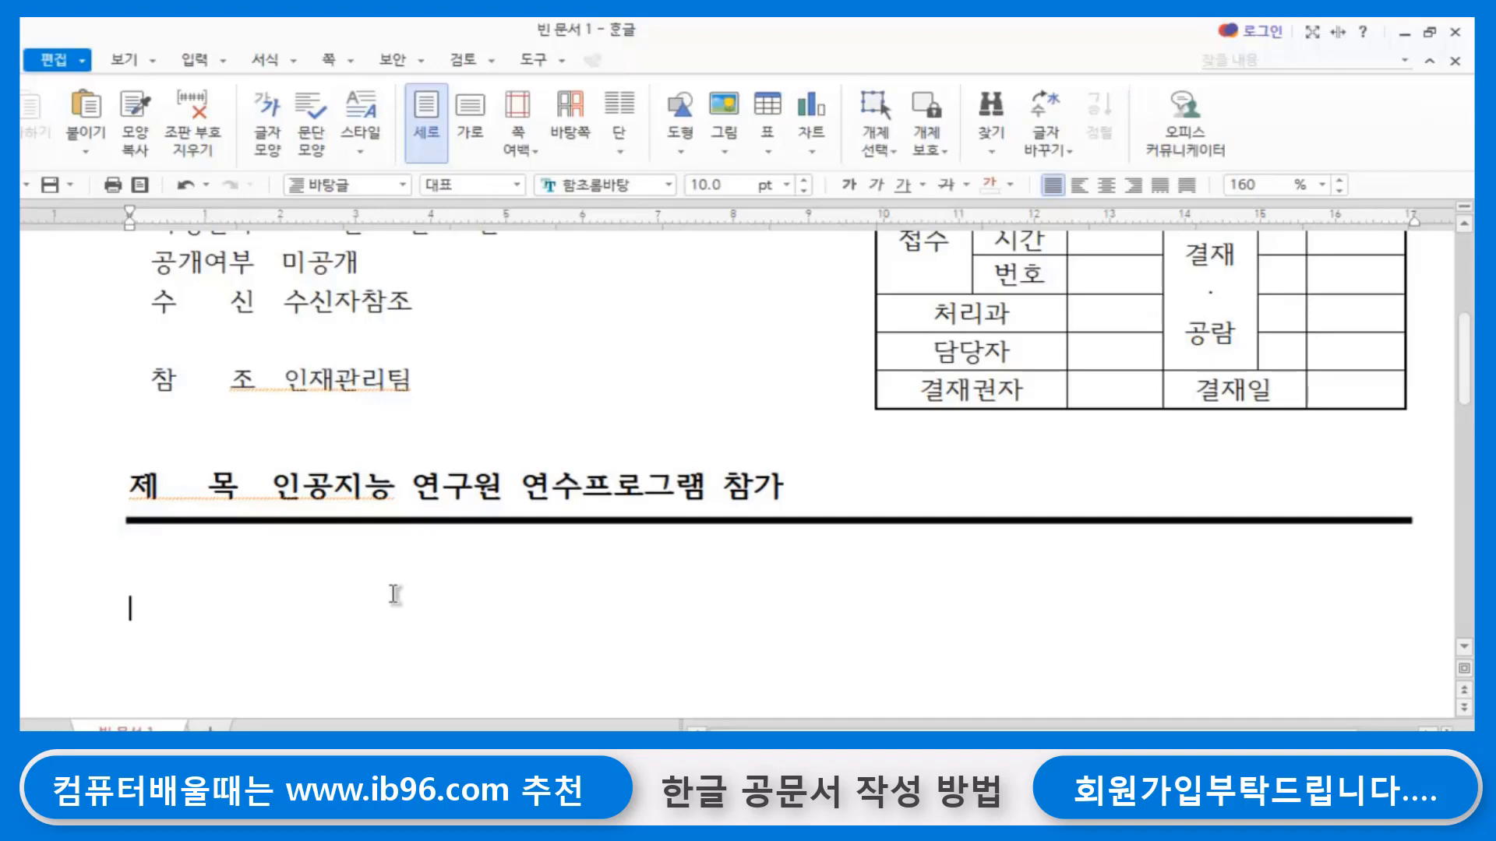
# - Set the font size of the letterhead title 한국 정보인재교육원 to 18 pt
pyautogui.scroll(5, 393, 594)
pyautogui.scroll(-4, 393, 595)
pyautogui.scroll(4, 393, 594)
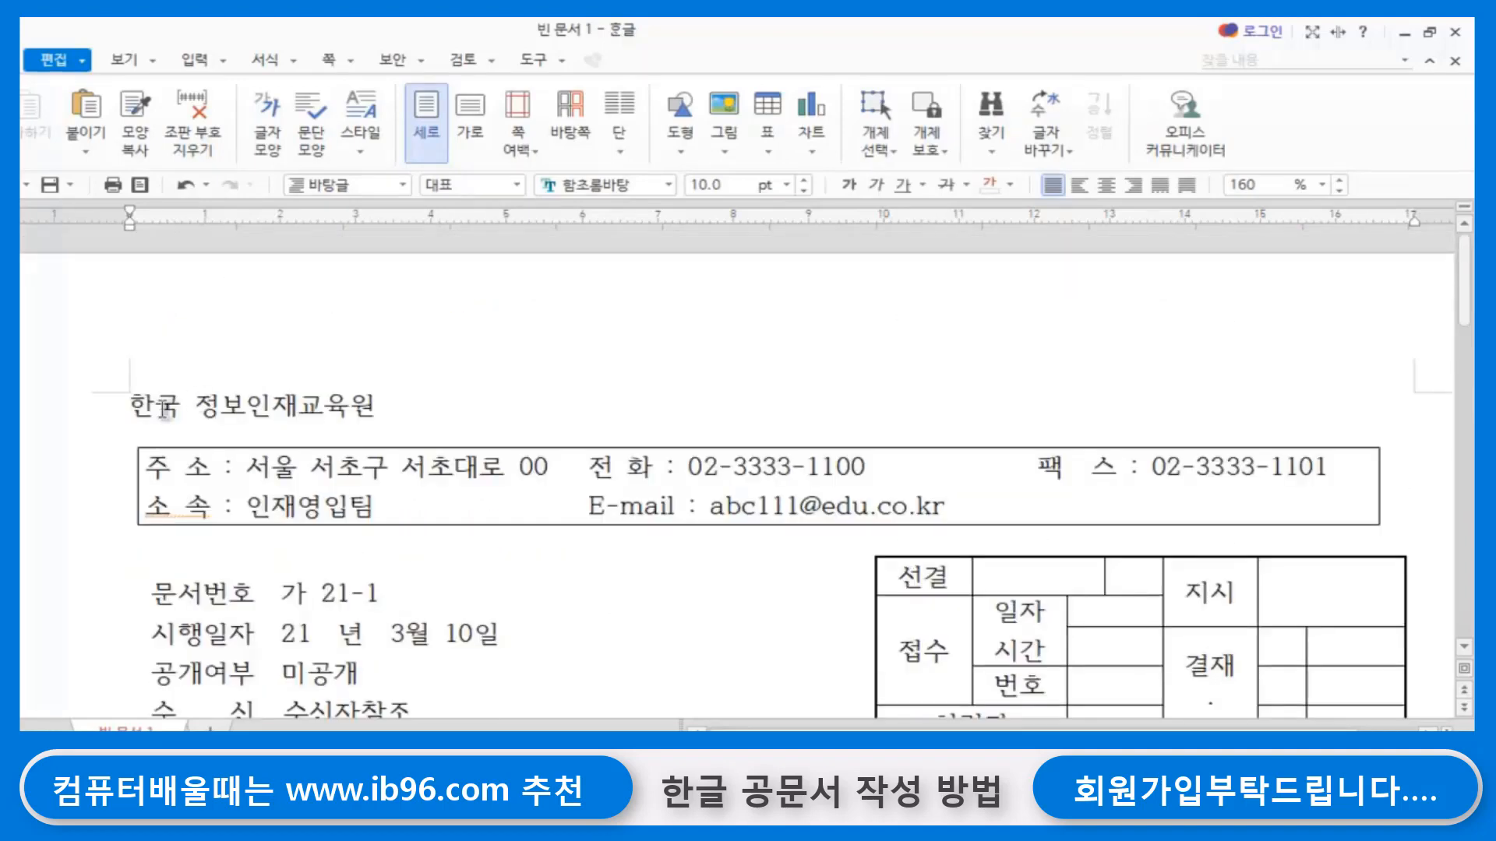
pyautogui.moveTo(132, 403); pyautogui.dragTo(451, 405)
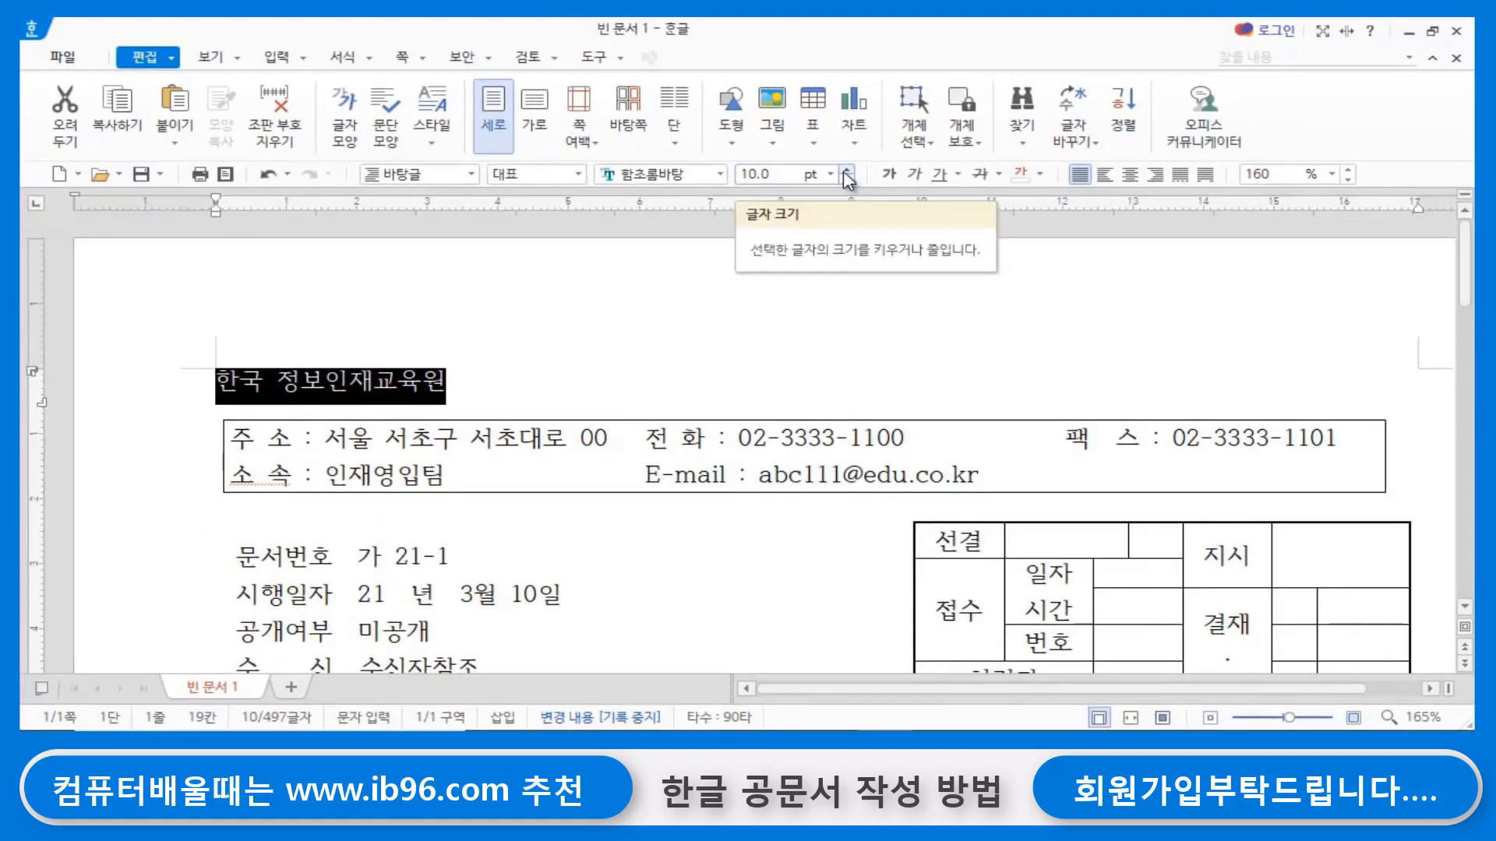
pyautogui.click(846, 170)
pyautogui.click(846, 171)
pyautogui.click(846, 171)
pyautogui.click(846, 170)
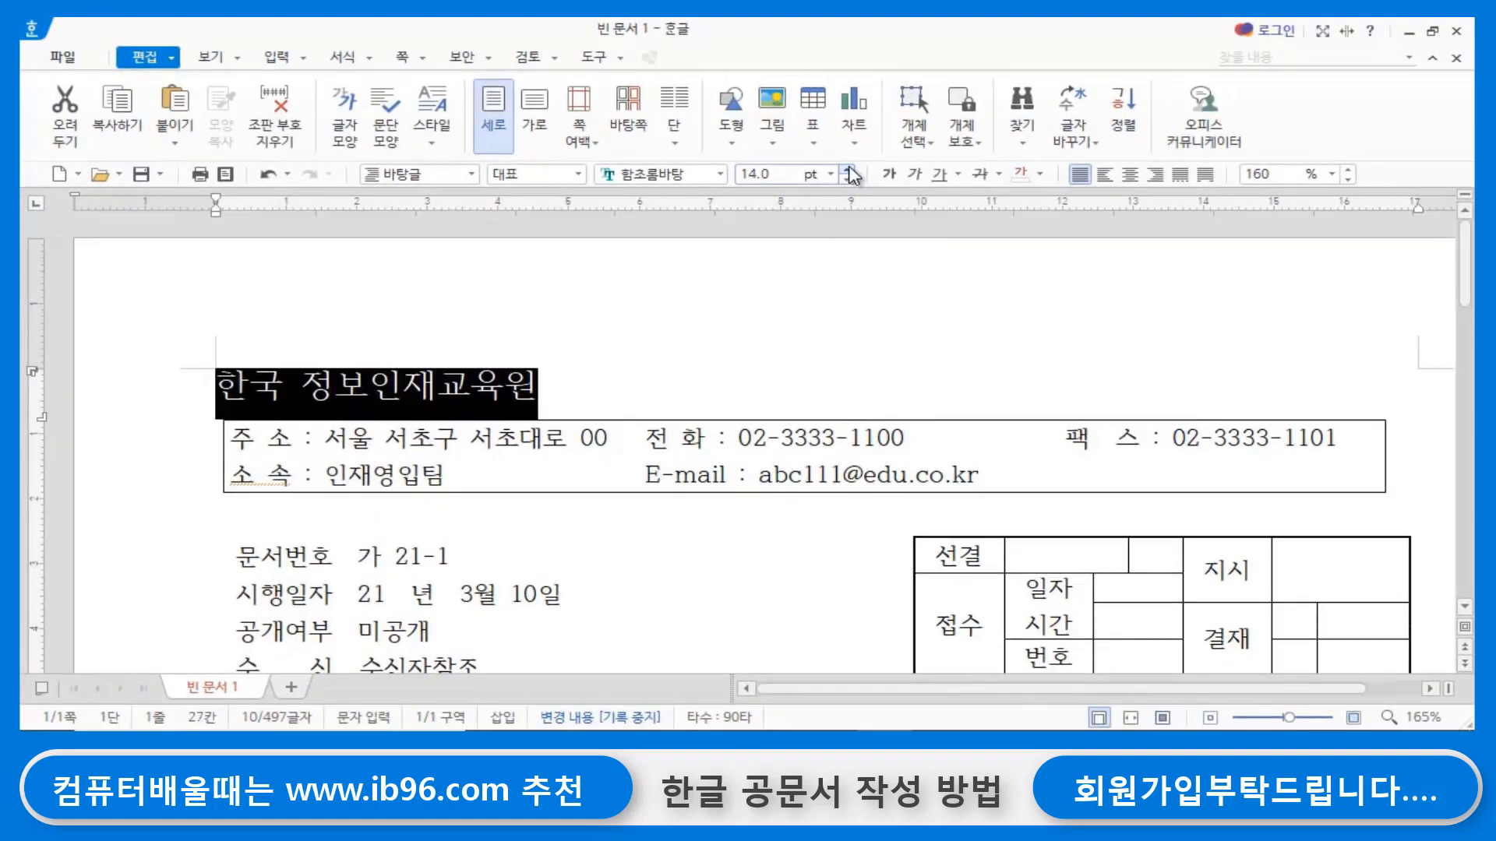
pyautogui.click(848, 170)
pyautogui.click(848, 170)
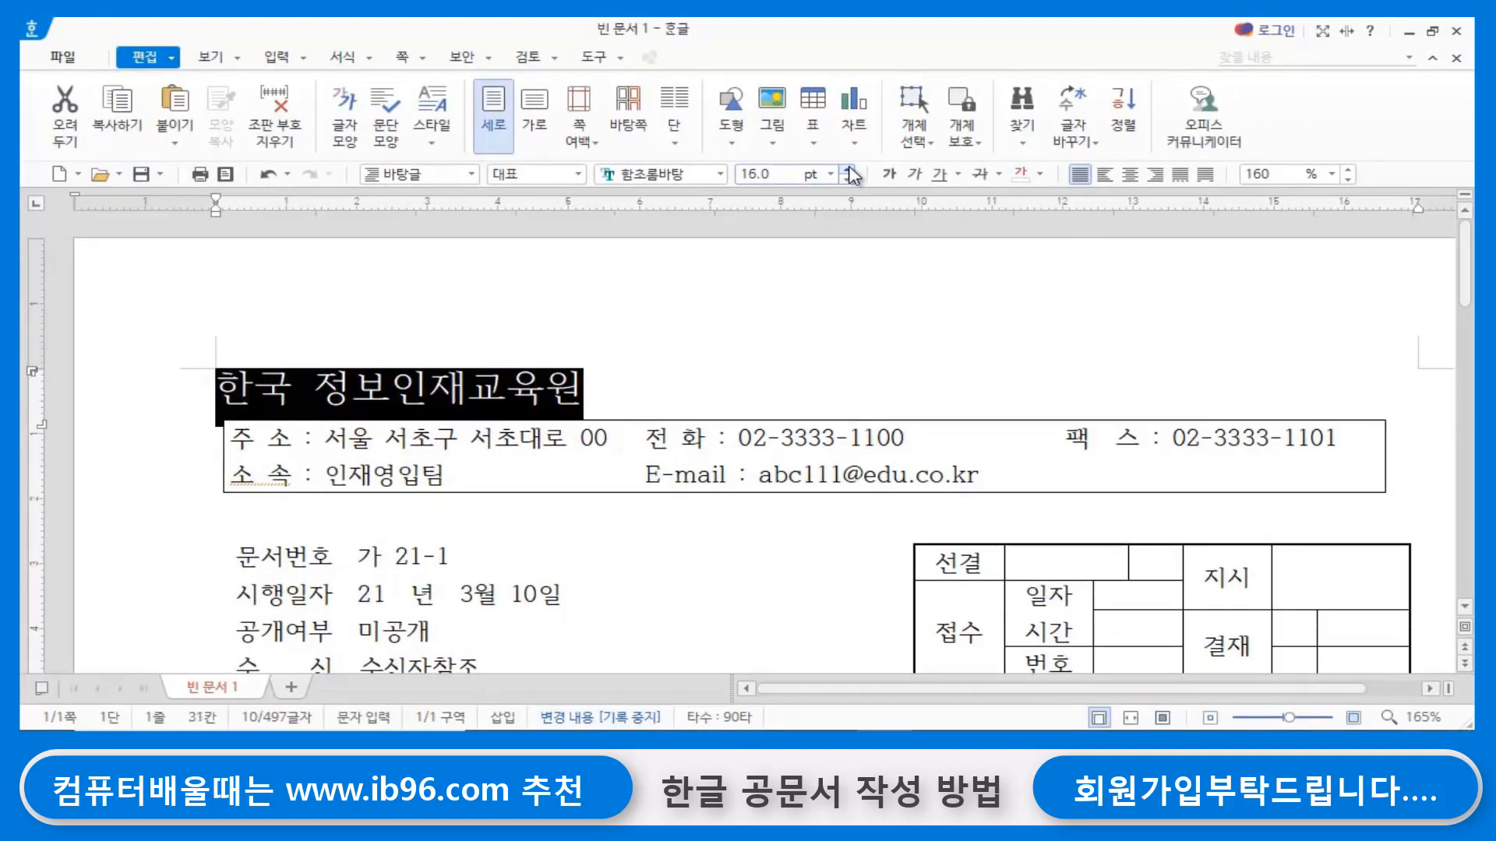
pyautogui.click(847, 171)
pyautogui.click(847, 171)
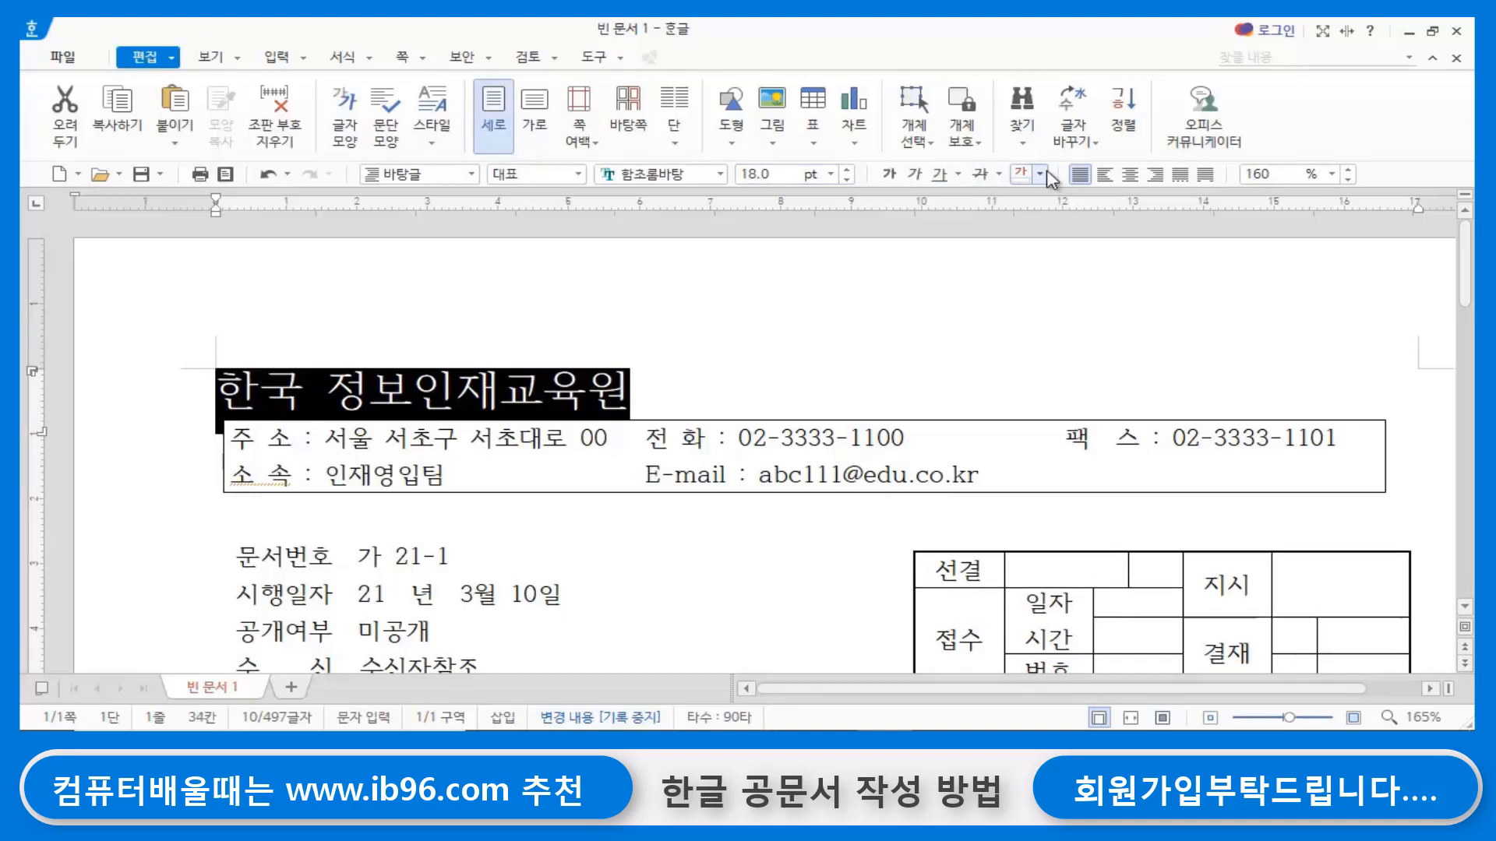
# - Make the letterhead title 한국 정보인재교육원 bold and center it
pyautogui.click(889, 174)
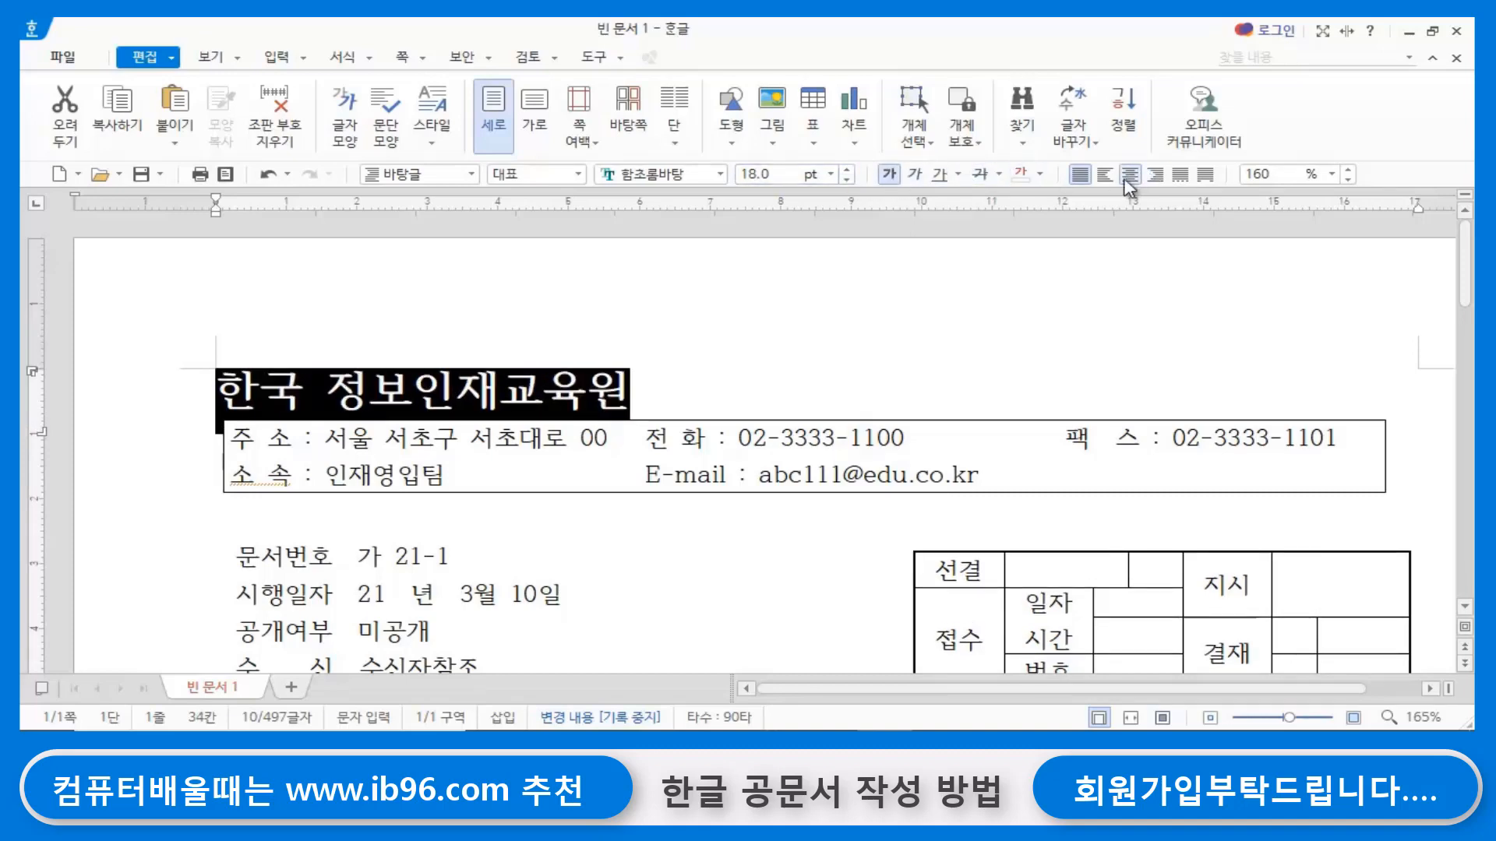
pyautogui.click(1130, 173)
pyautogui.click(1105, 355)
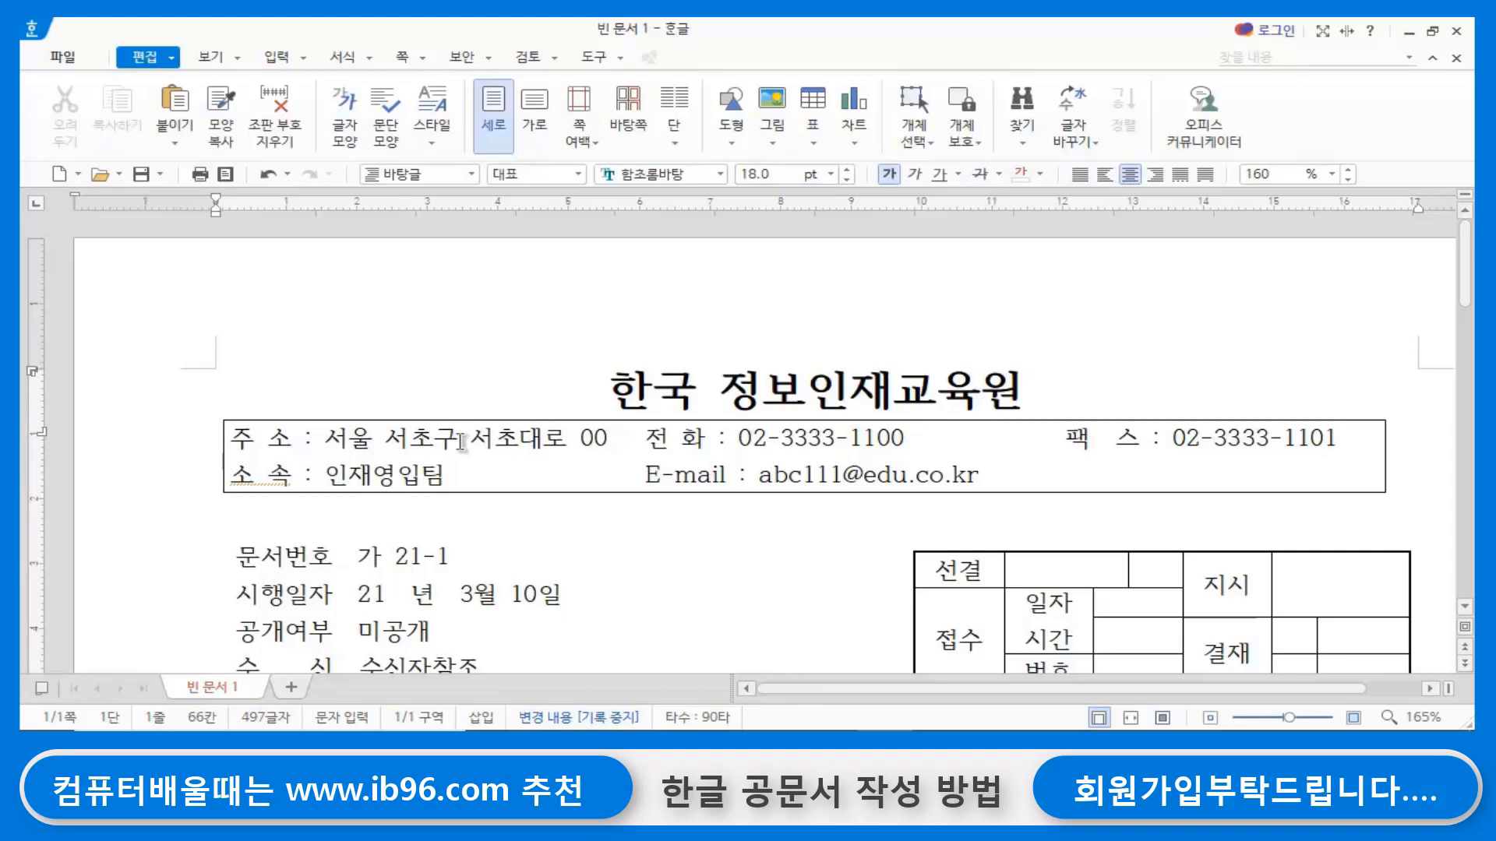
# - Move the contact box slightly down and left below the title and widen it to about 169.3 mm
pyautogui.click(434, 413)
pyautogui.moveTo(435, 413); pyautogui.dragTo(423, 431)
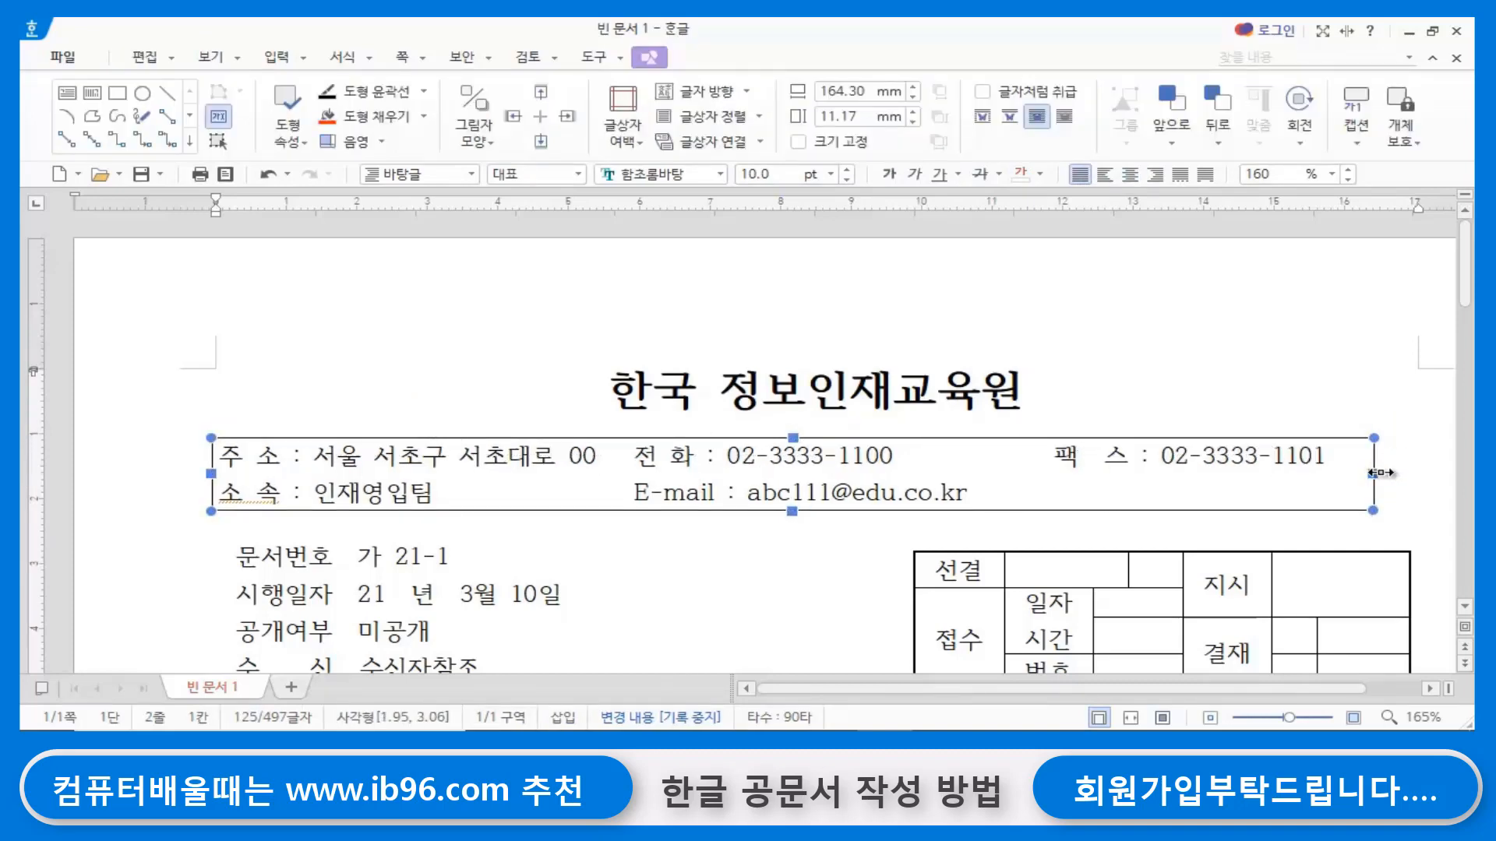
pyautogui.moveTo(1375, 472); pyautogui.dragTo(1416, 472)
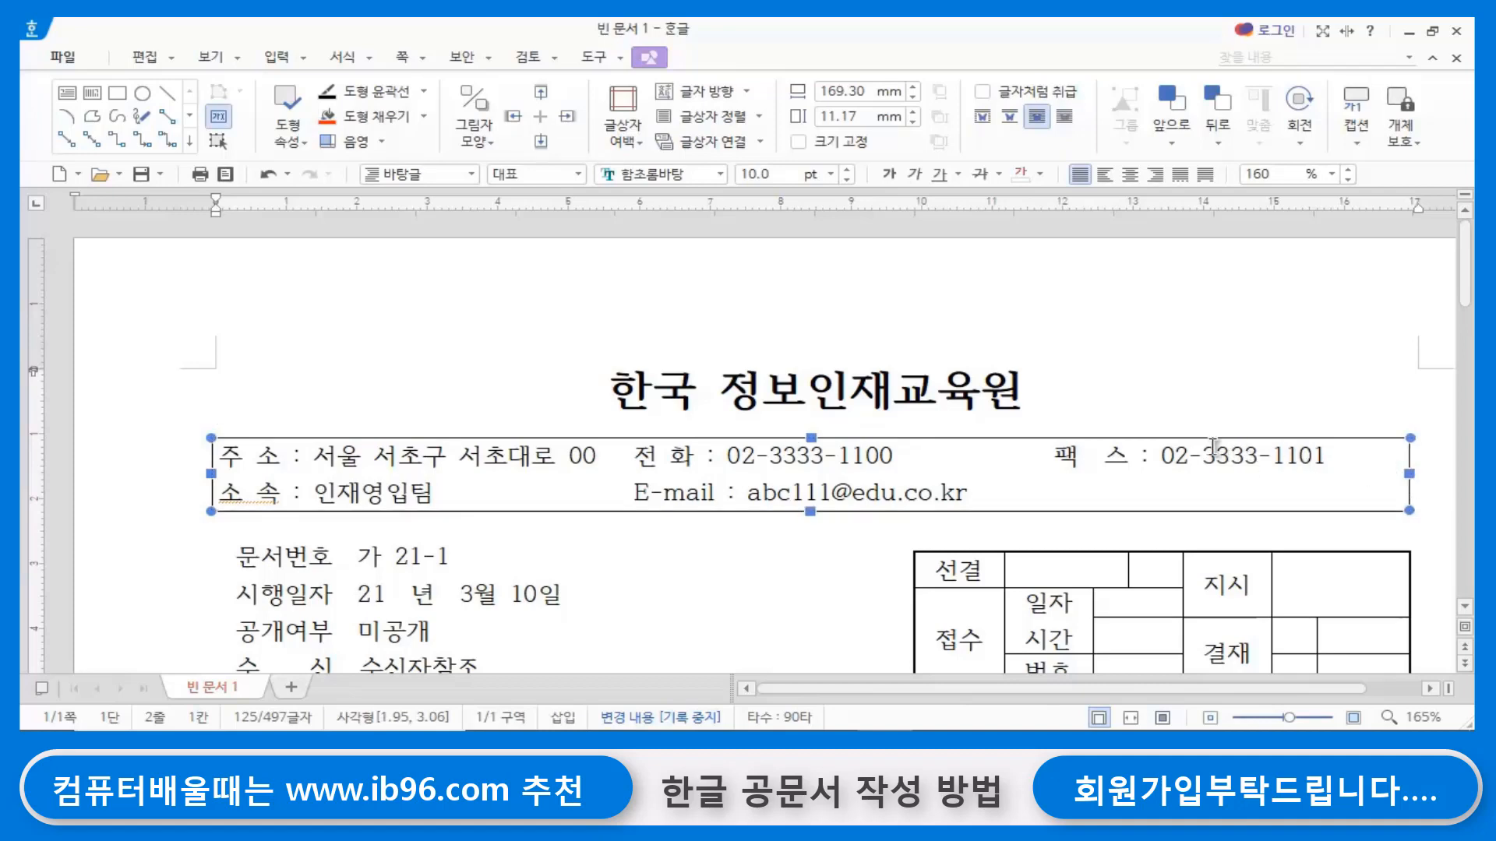
pyautogui.click(1192, 372)
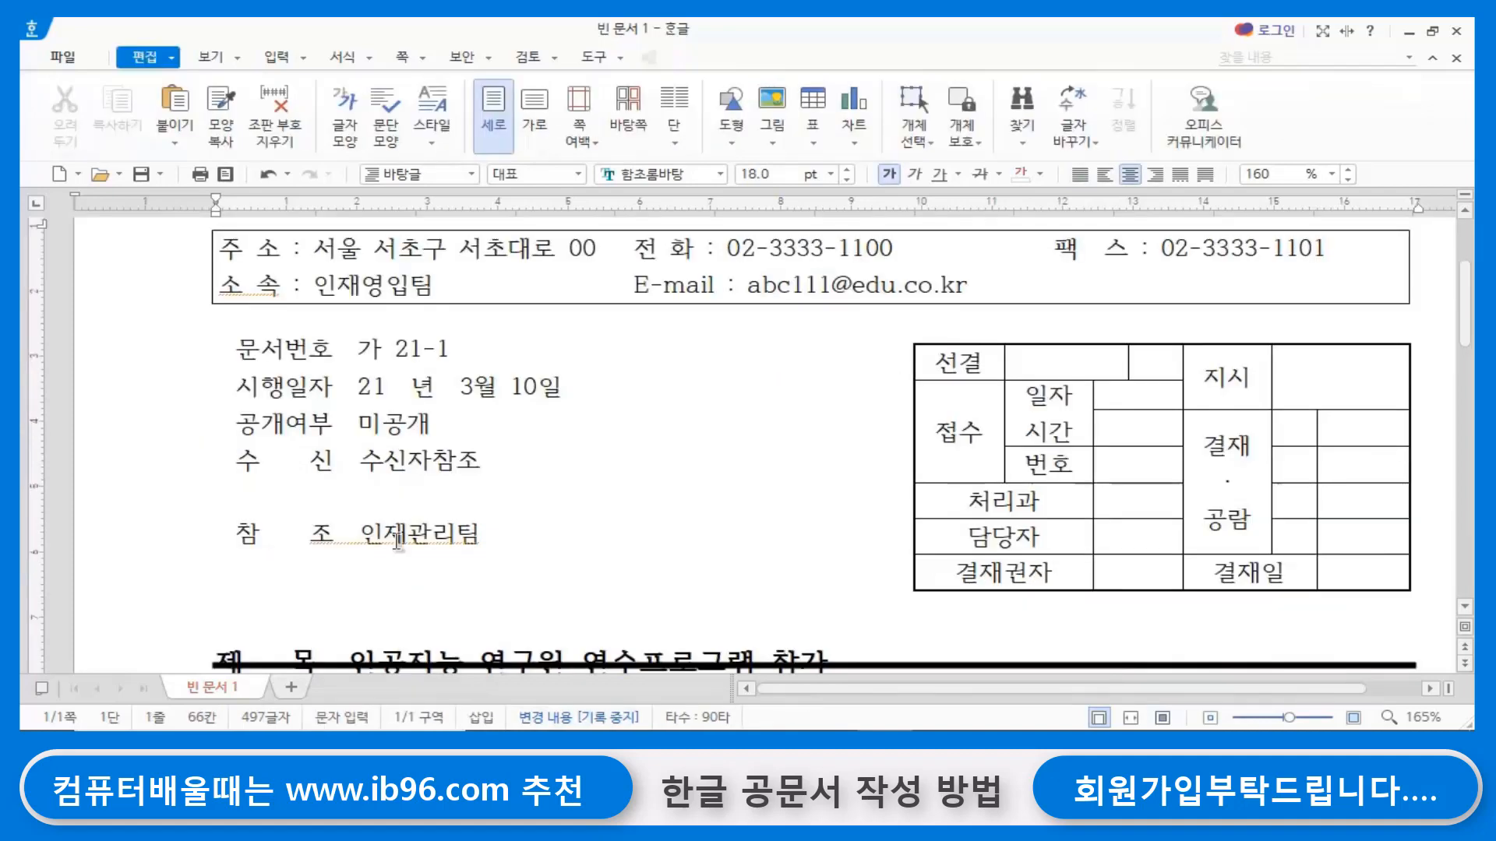
# - Move the thick horizontal line down so it sits just below the subject line
pyautogui.scroll(-3, 379, 548)
pyautogui.moveTo(418, 464); pyautogui.dragTo(420, 487)
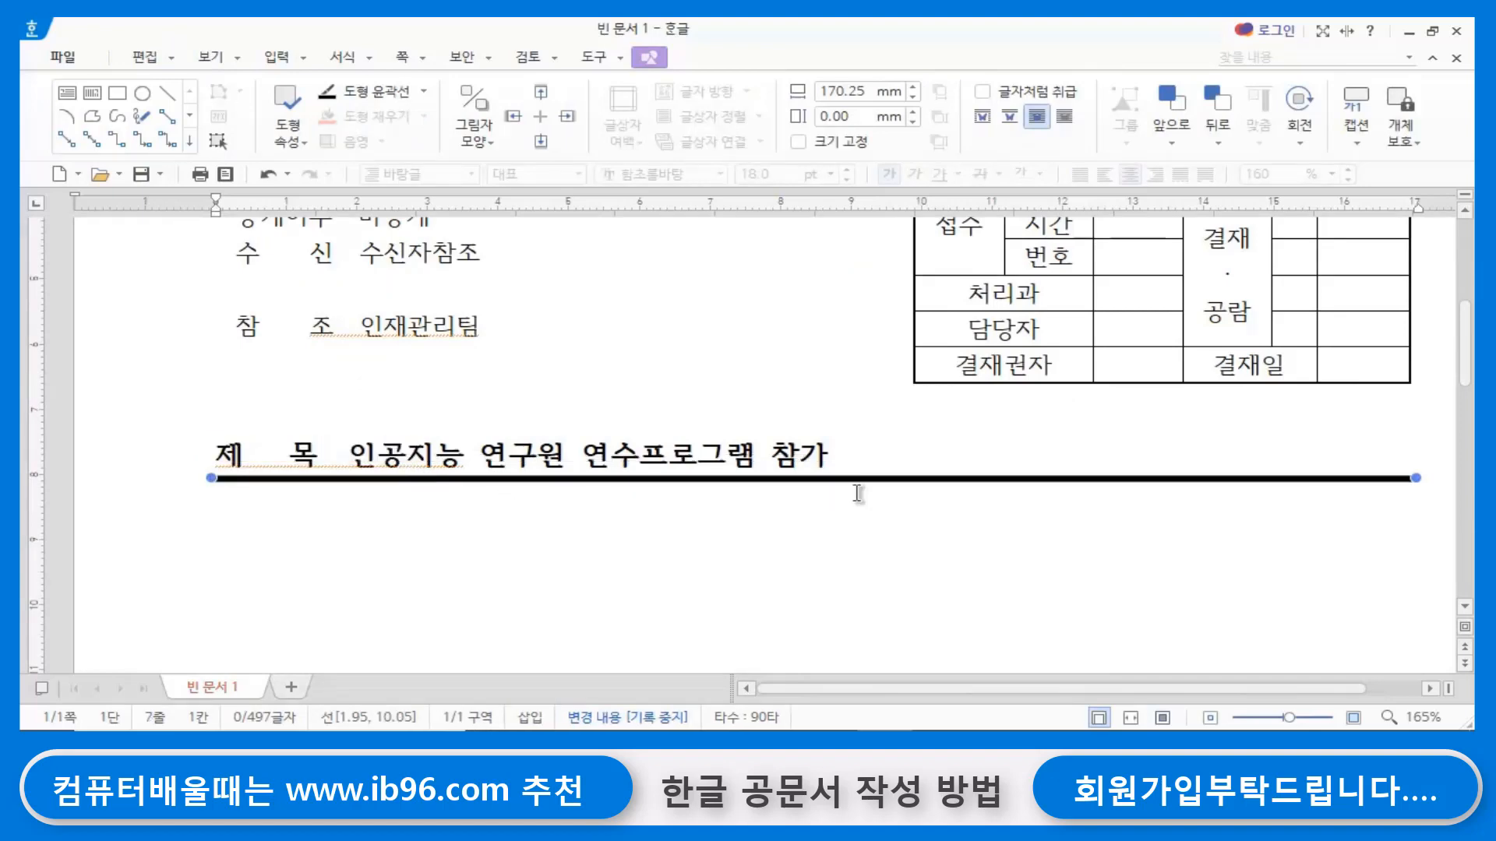
pyautogui.scroll(2, 835, 501)
# - Delete the five extra blank lines above the body text starting with 귀 원의 무궁한 발전을 기원합니다
pyautogui.scroll(-2, 835, 501)
pyautogui.scroll(-4, 568, 507)
pyautogui.click(215, 406)
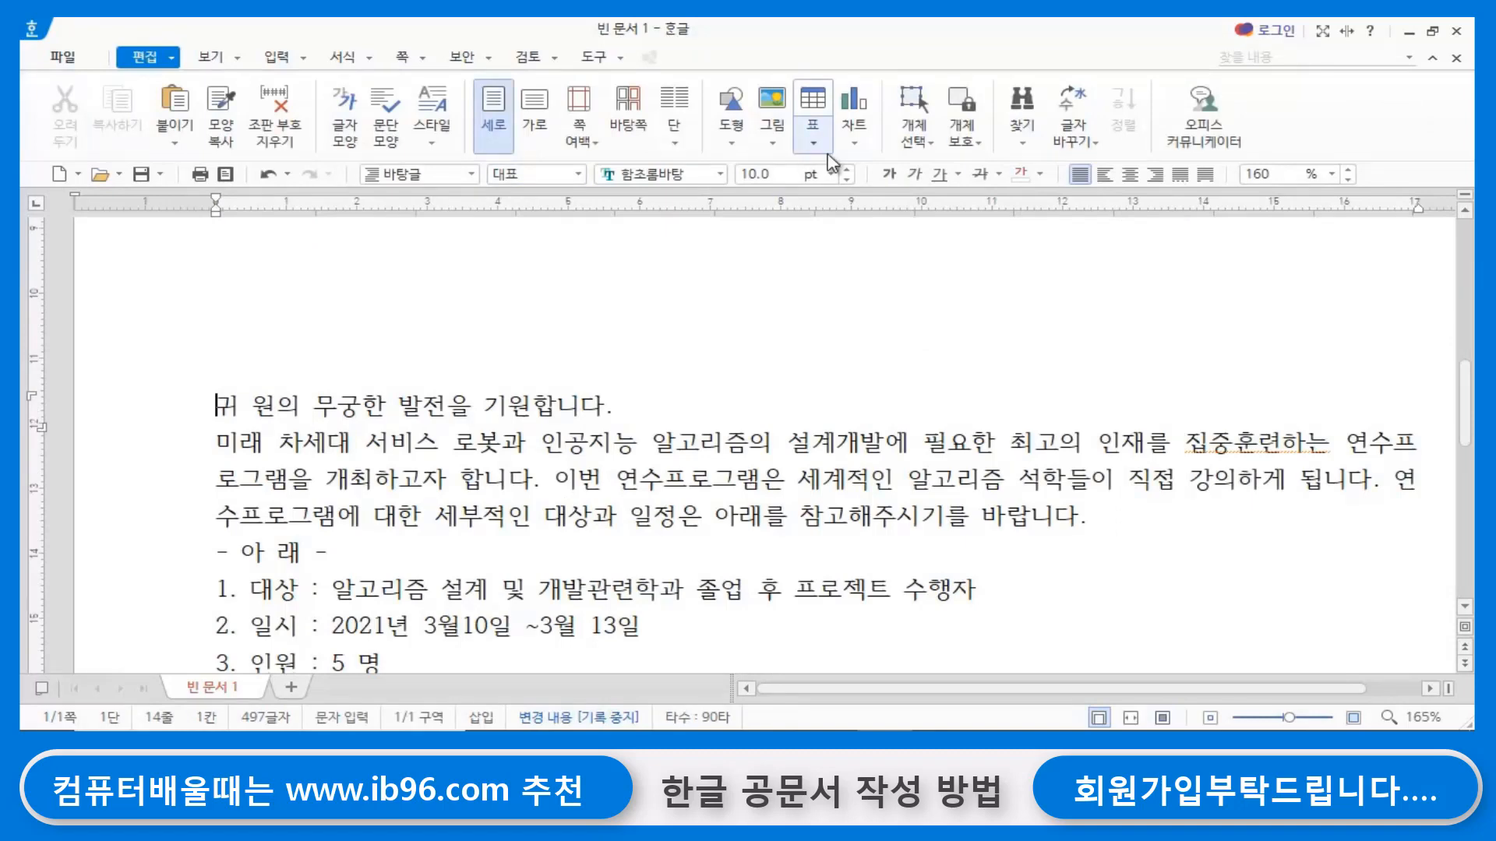
pyautogui.press('BackSpace')
pyautogui.press('BackSpace')
pyautogui.press('BackSpace')
pyautogui.press('BackSpace')
pyautogui.press('BackSpace')
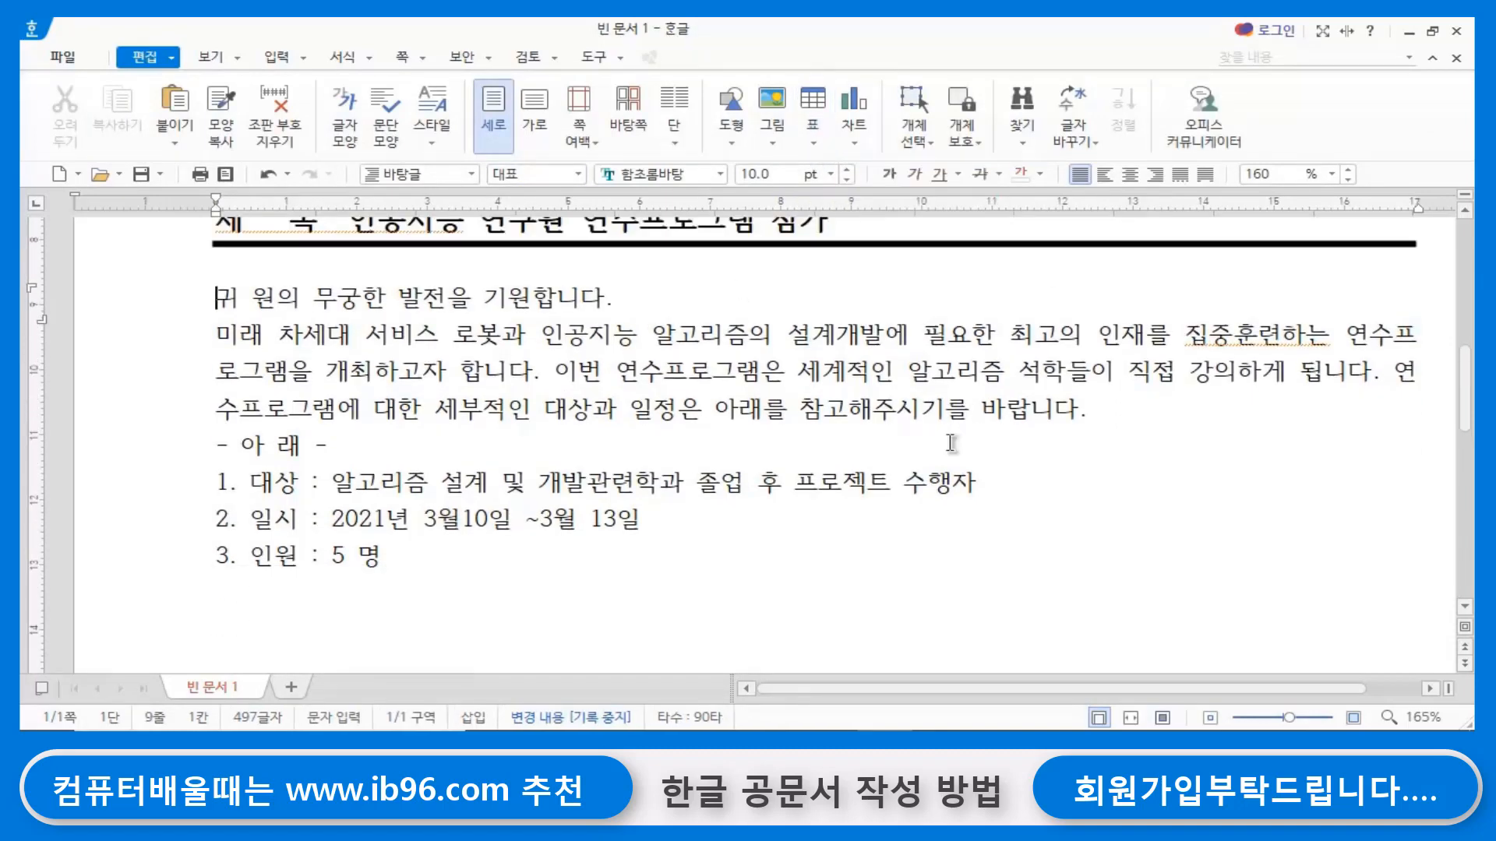
pyautogui.scroll(3, 951, 434)
pyautogui.scroll(-3, 952, 444)
pyautogui.press('Hangul')
pyautogui.click(398, 408)
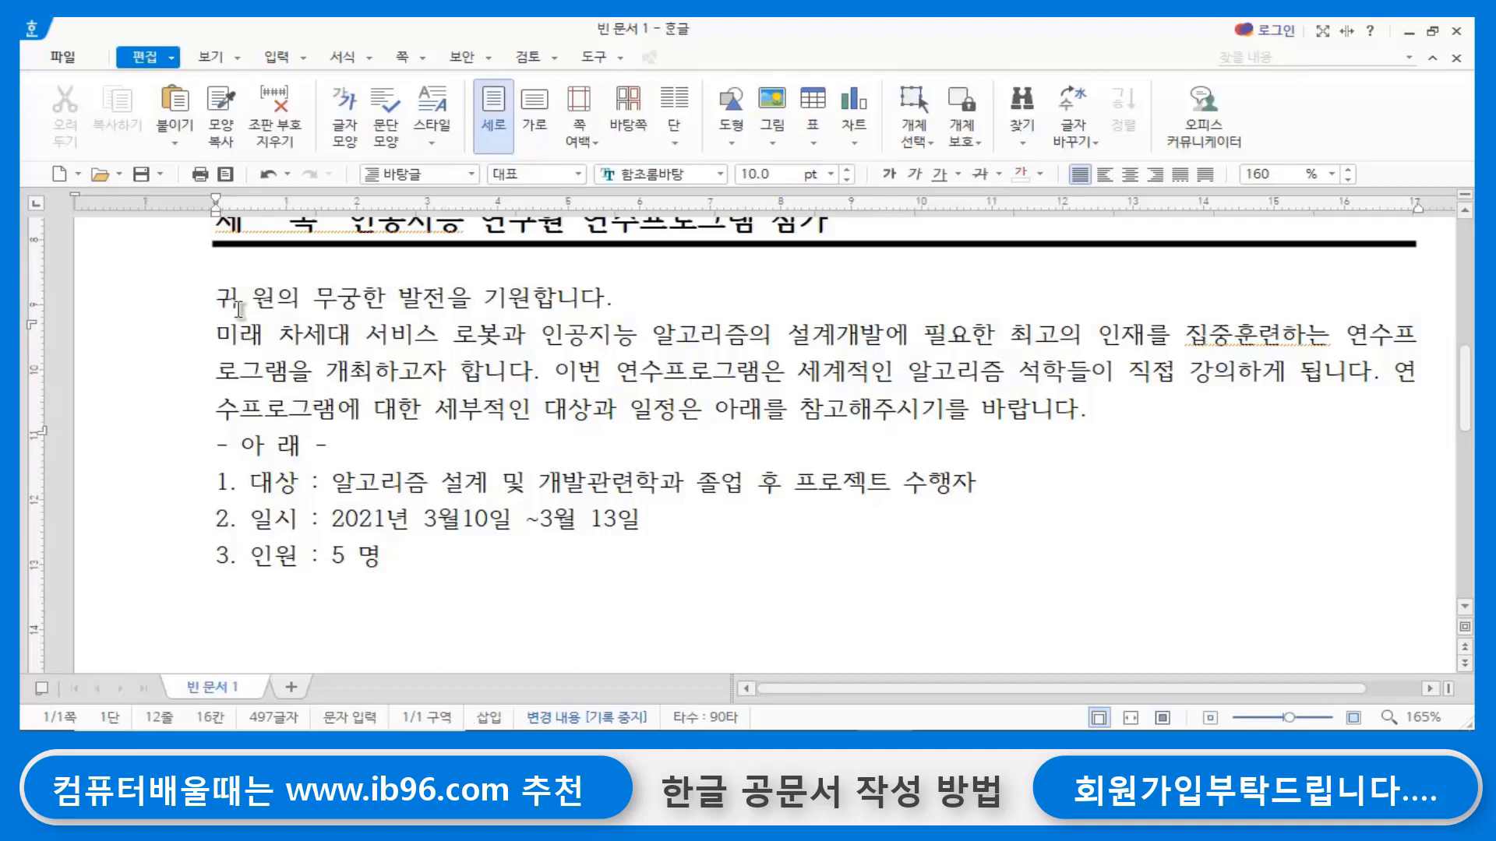
# - Insert the □ symbol from the 기호1 set of the user character table before 귀 원의 무궁한 발전을 기원합니다
pyautogui.click(219, 294)
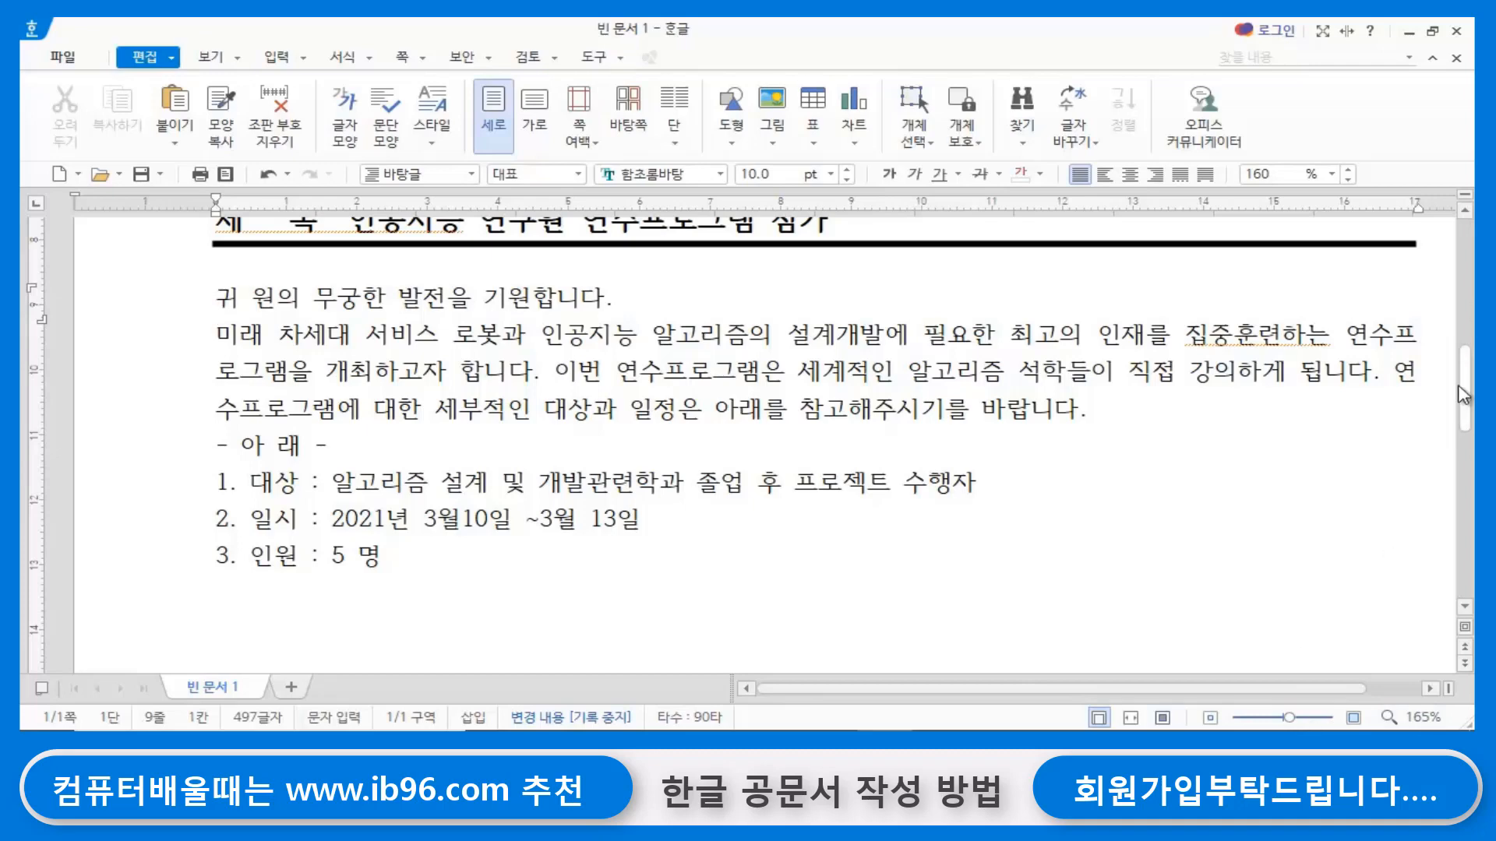
pyautogui.hotkey('ctrl', 'F10')
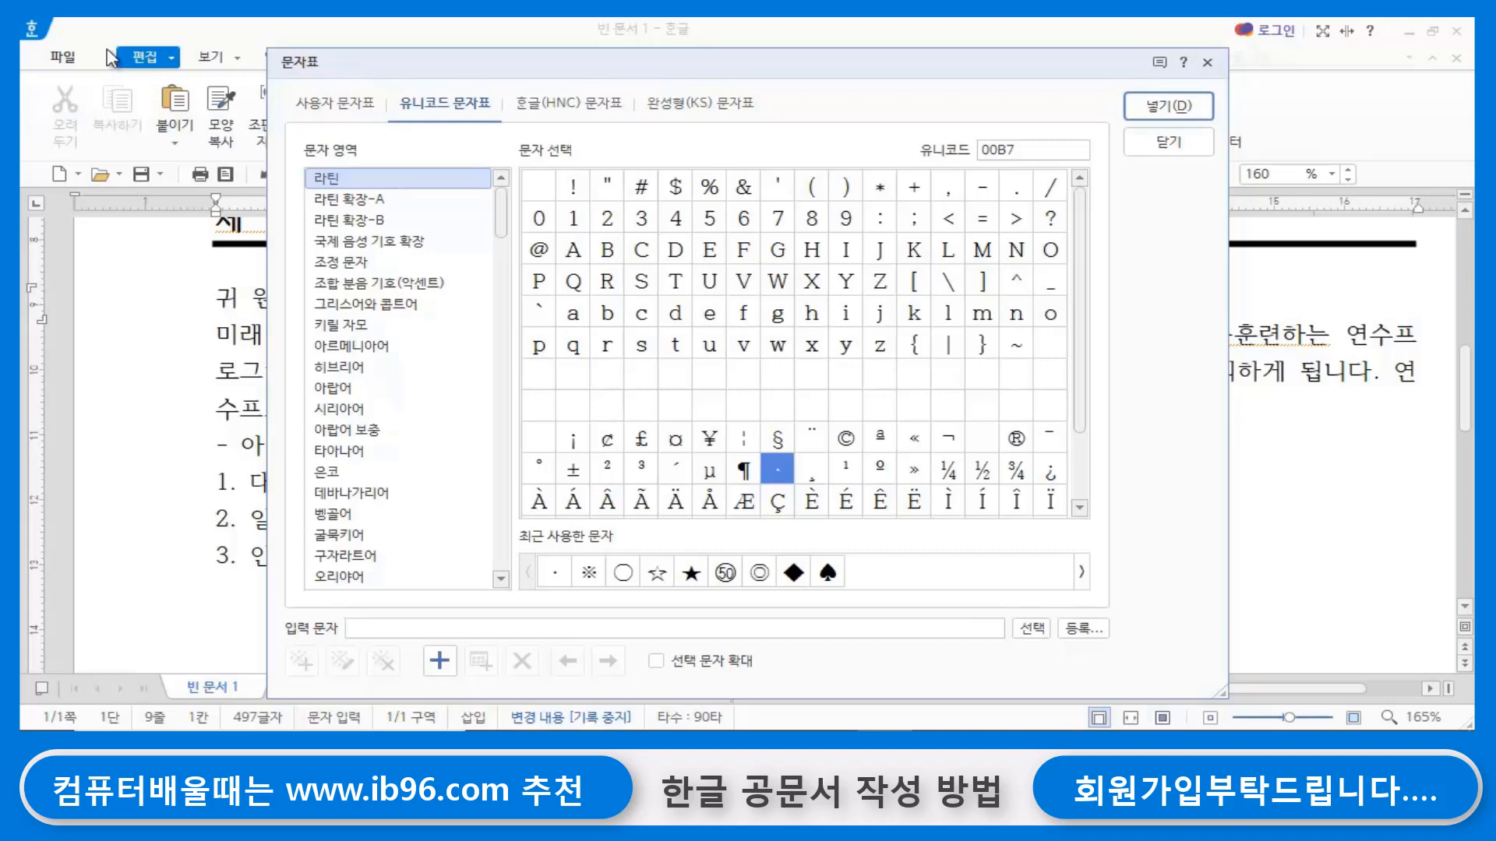
pyautogui.click(362, 103)
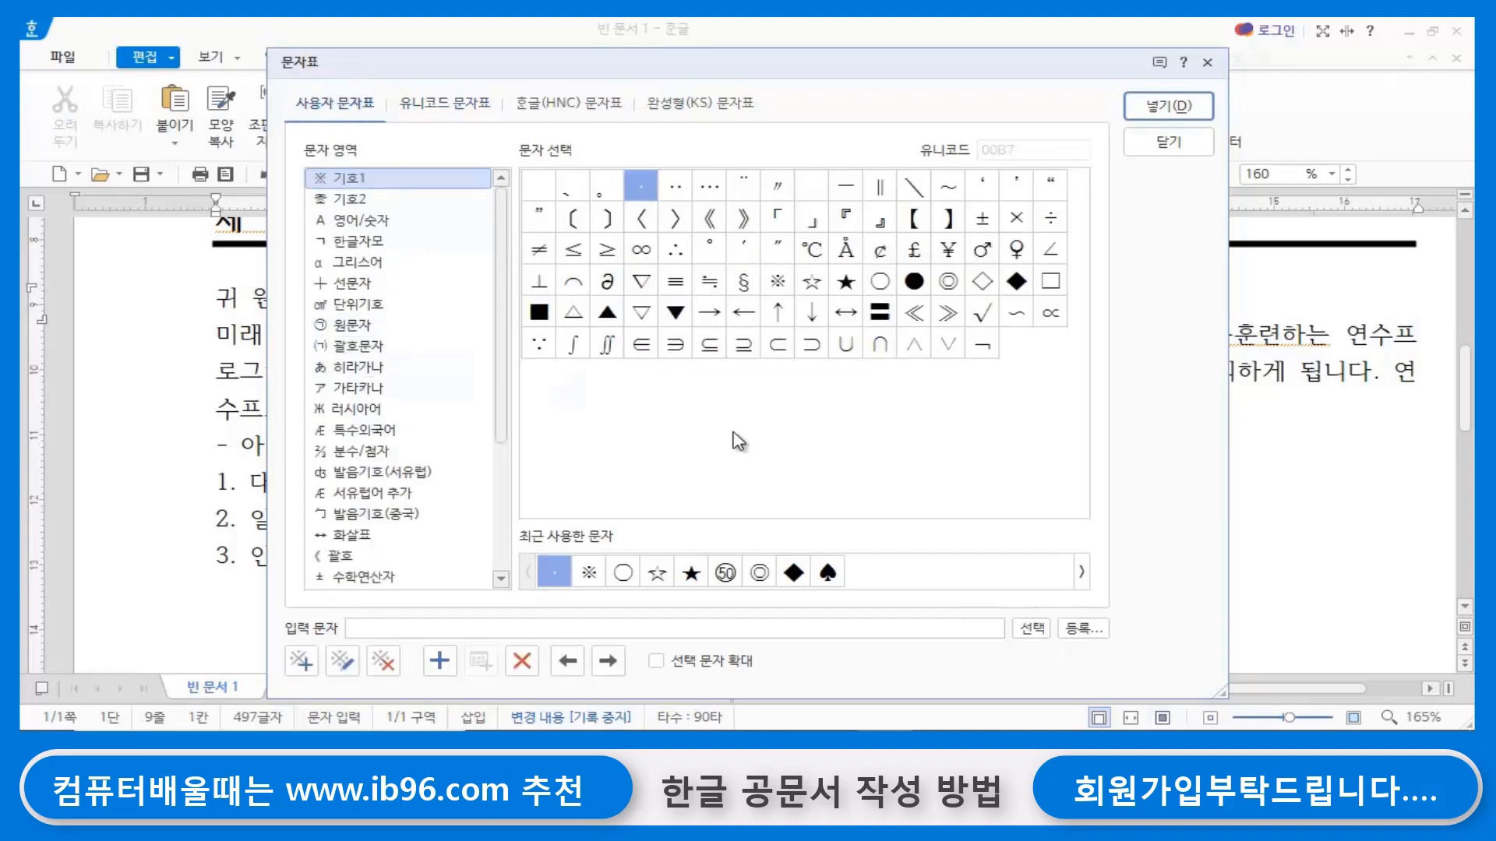
pyautogui.click(1055, 293)
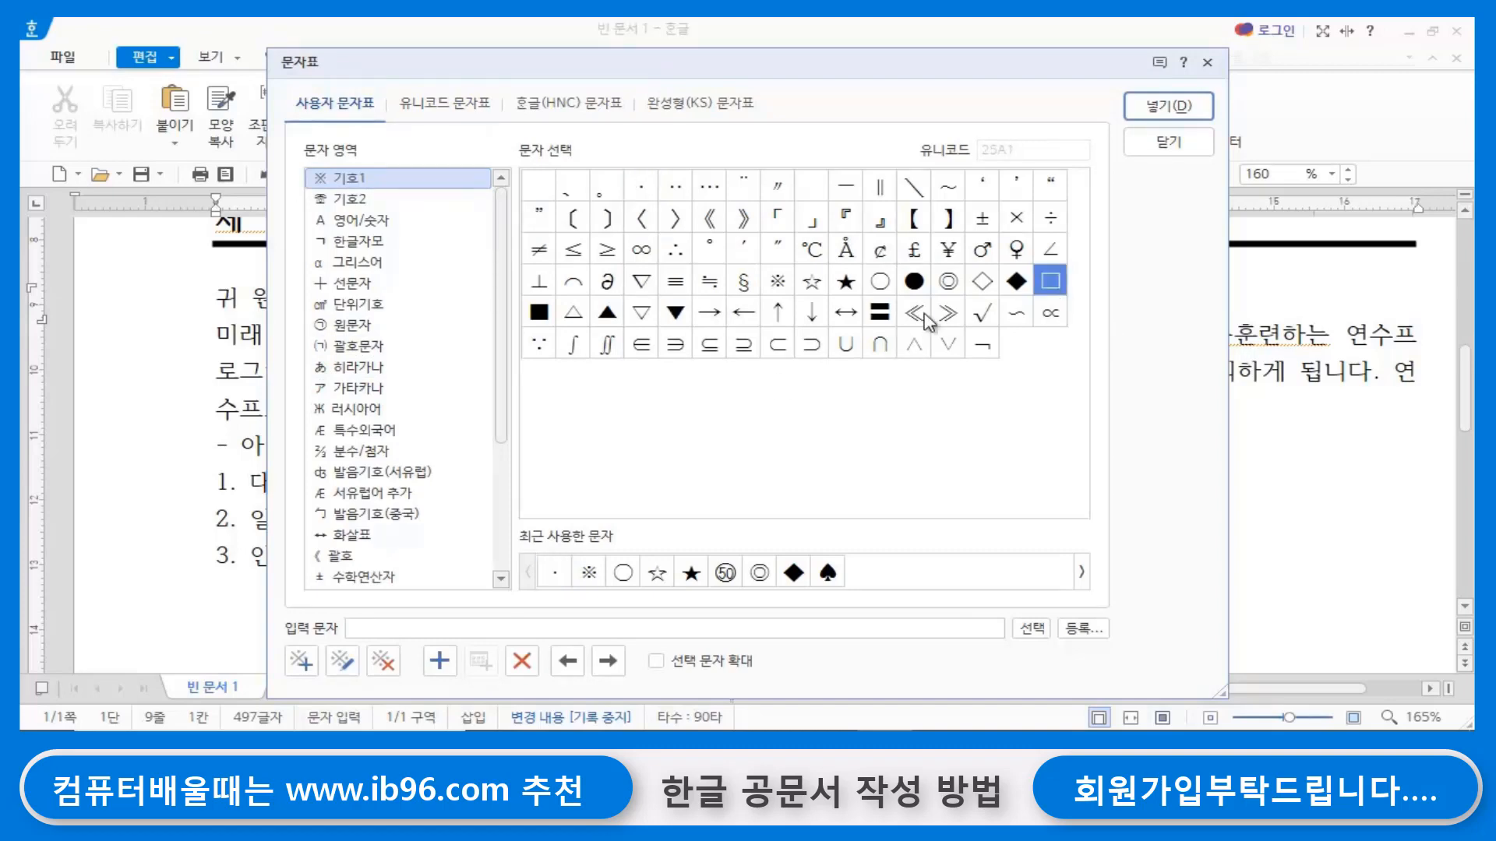
pyautogui.click(1153, 109)
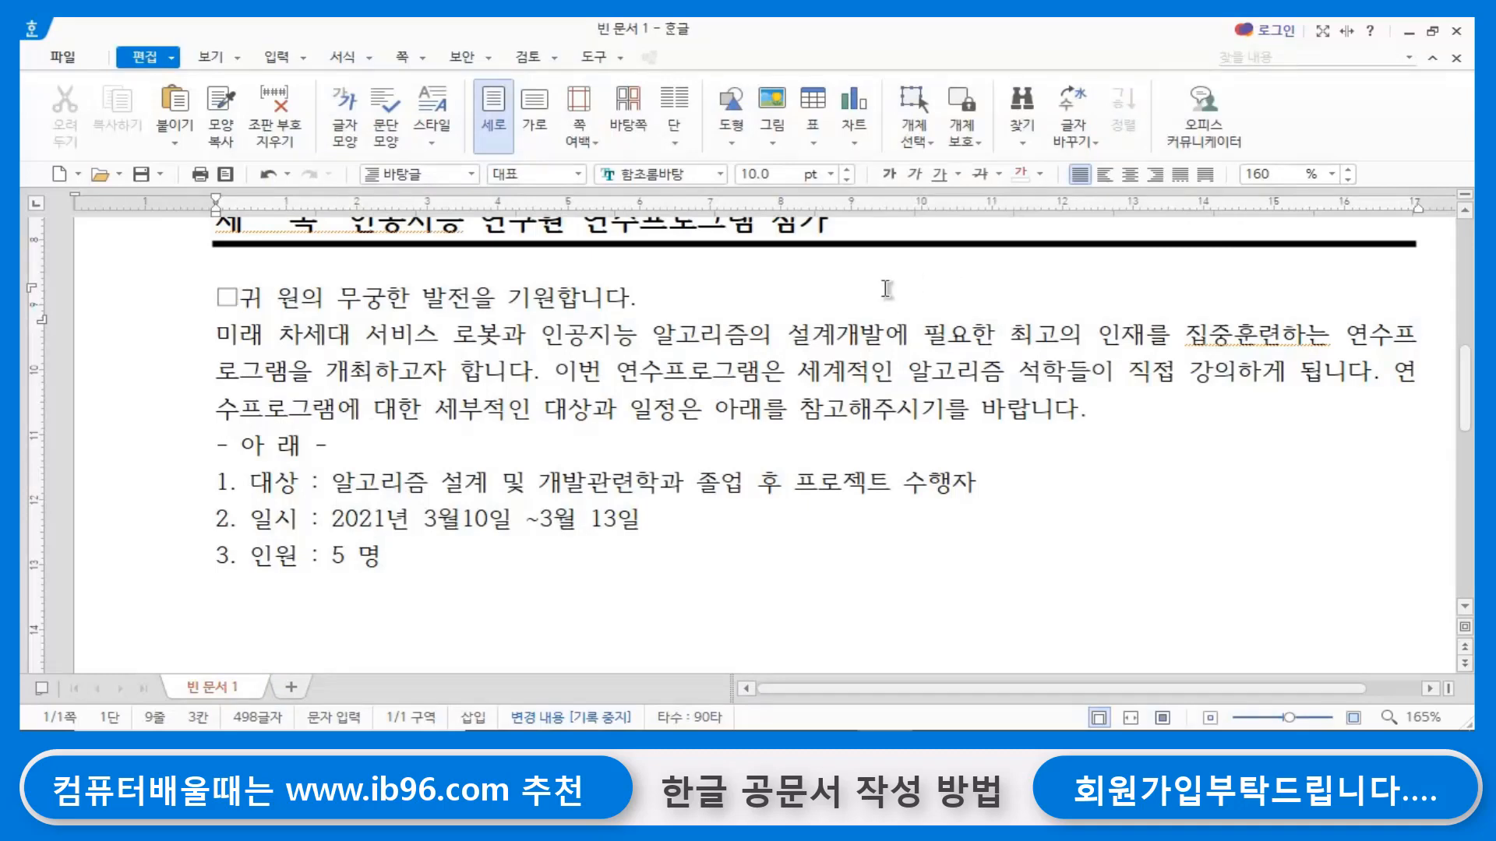
# - Copy the □ symbol to the start of the paragraph beginning with 미래 차세대 서비스 로봇과
pyautogui.click(211, 334)
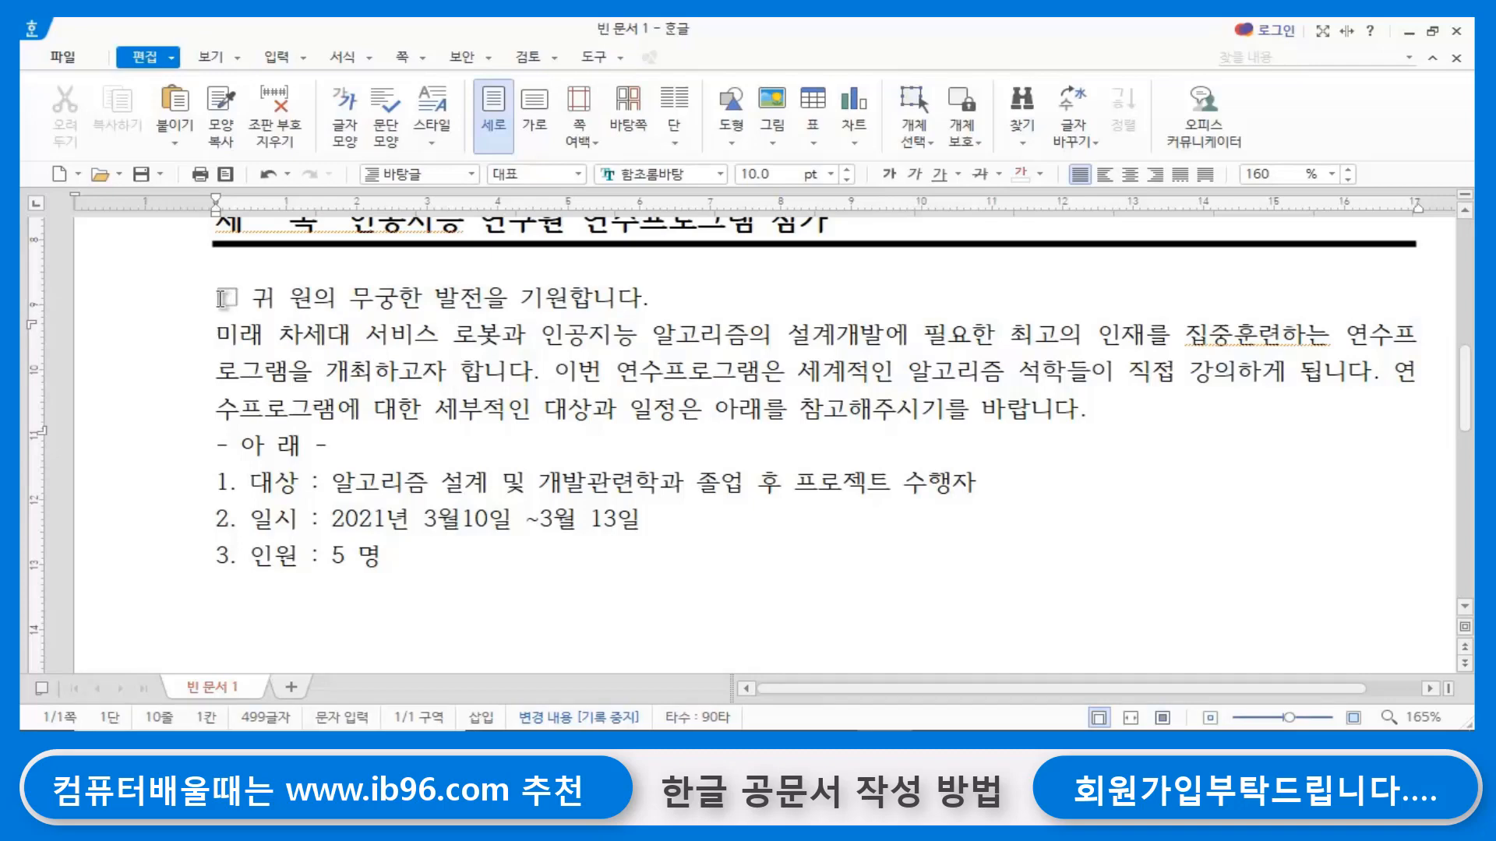
pyautogui.moveTo(219, 298); pyautogui.dragTo(239, 298)
pyautogui.hotkey('ctrl', 'c')
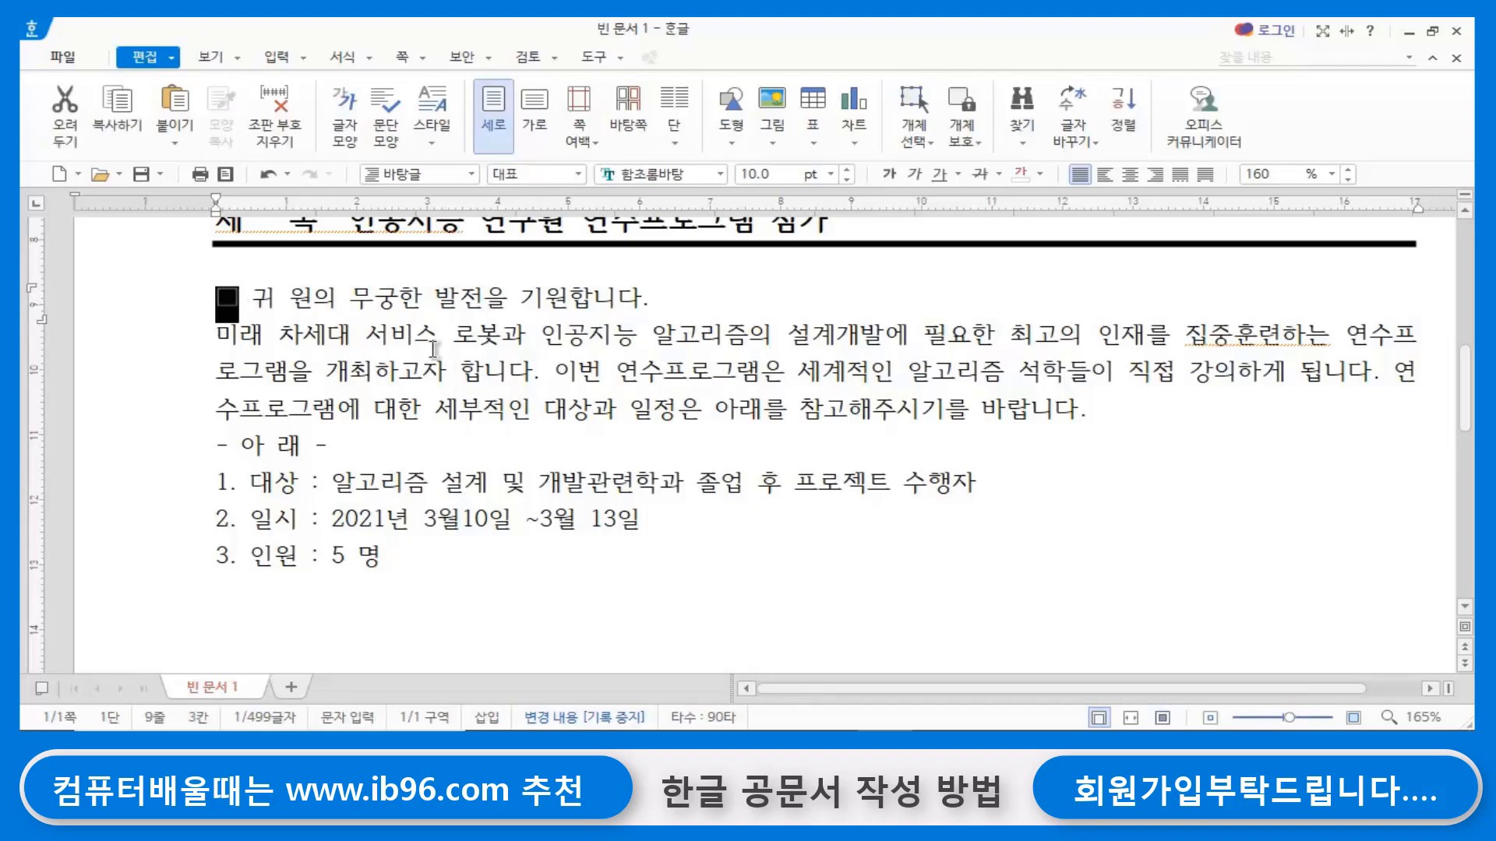
pyautogui.click(224, 337)
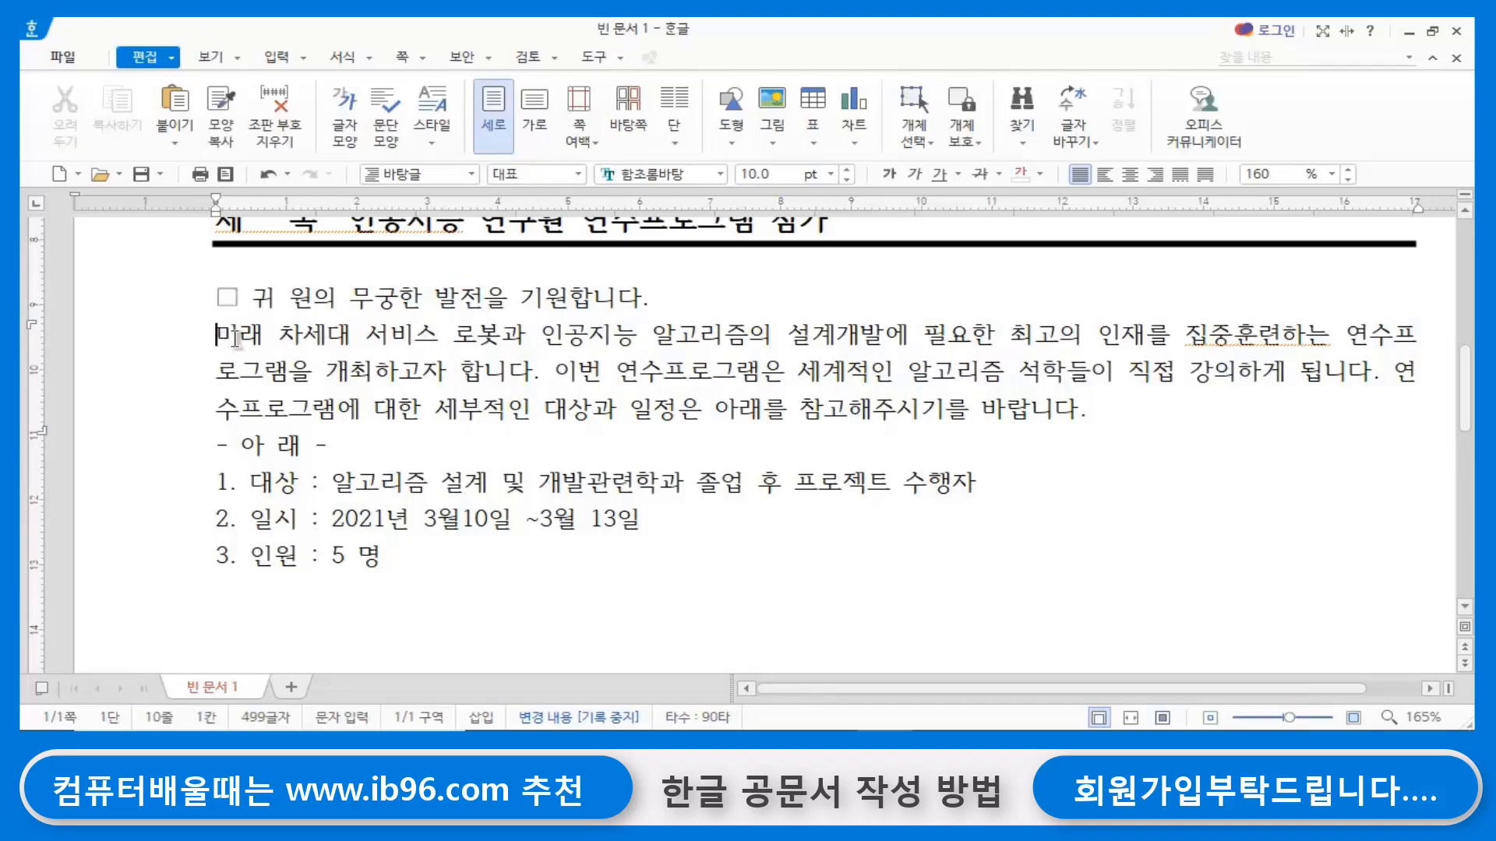
pyautogui.hotkey('ctrl', 'v')
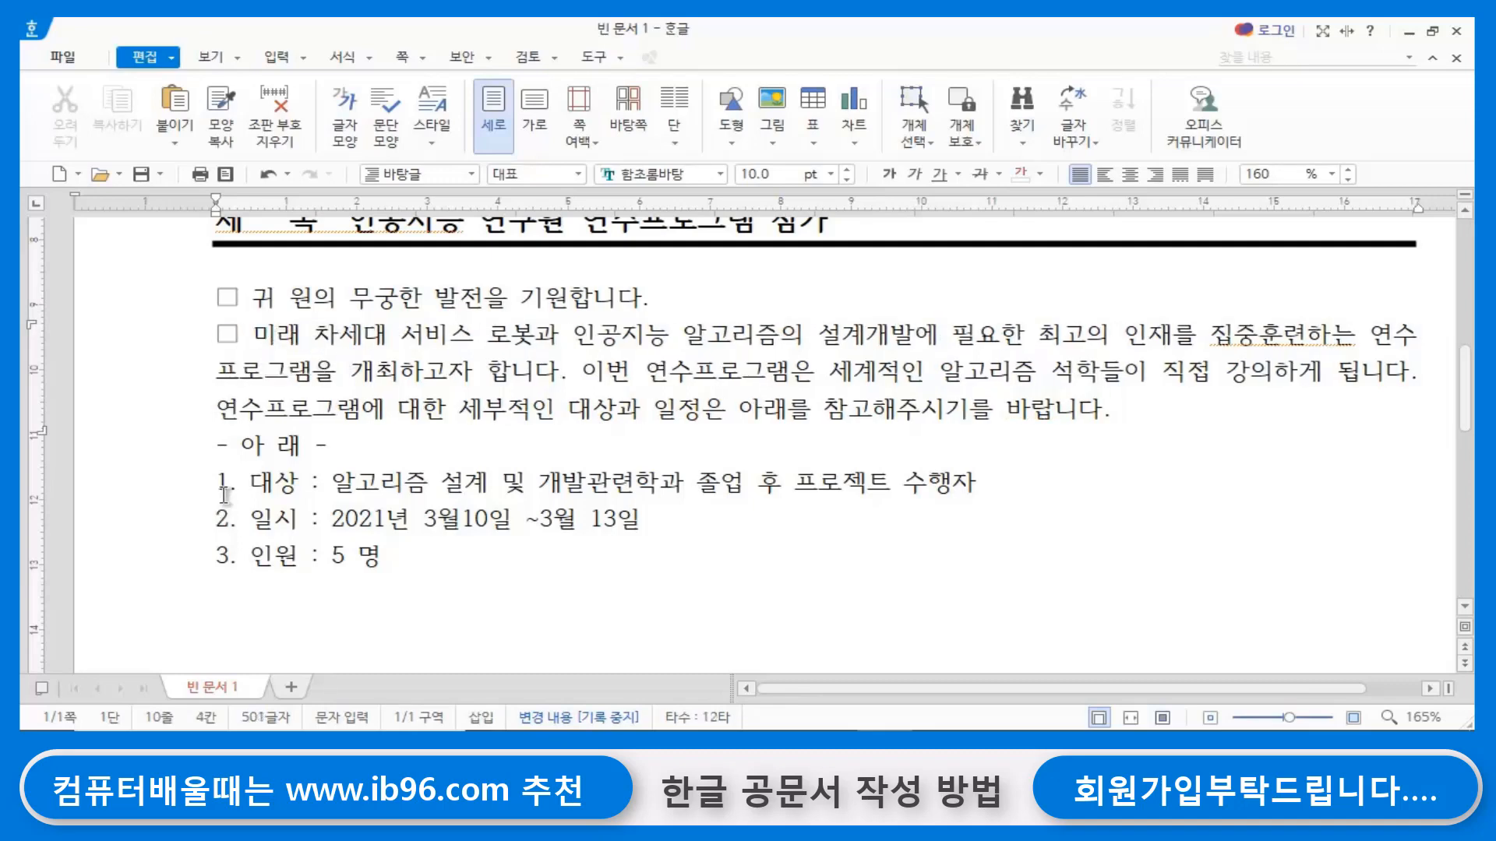
# - Center the - 아 래 - line and add a blank line above and below it
pyautogui.click(1130, 379)
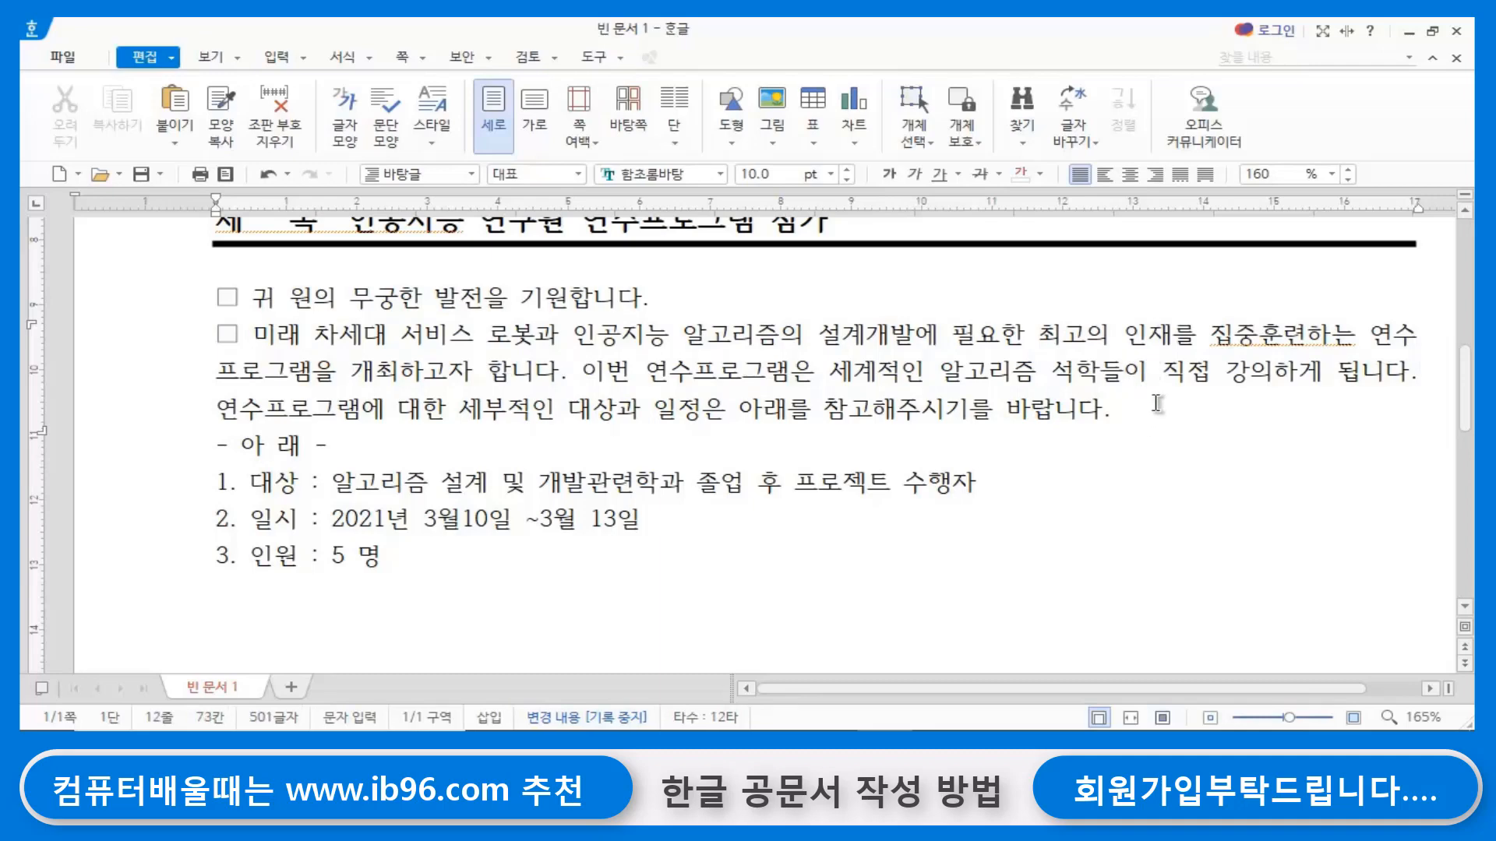
pyautogui.press('Return')
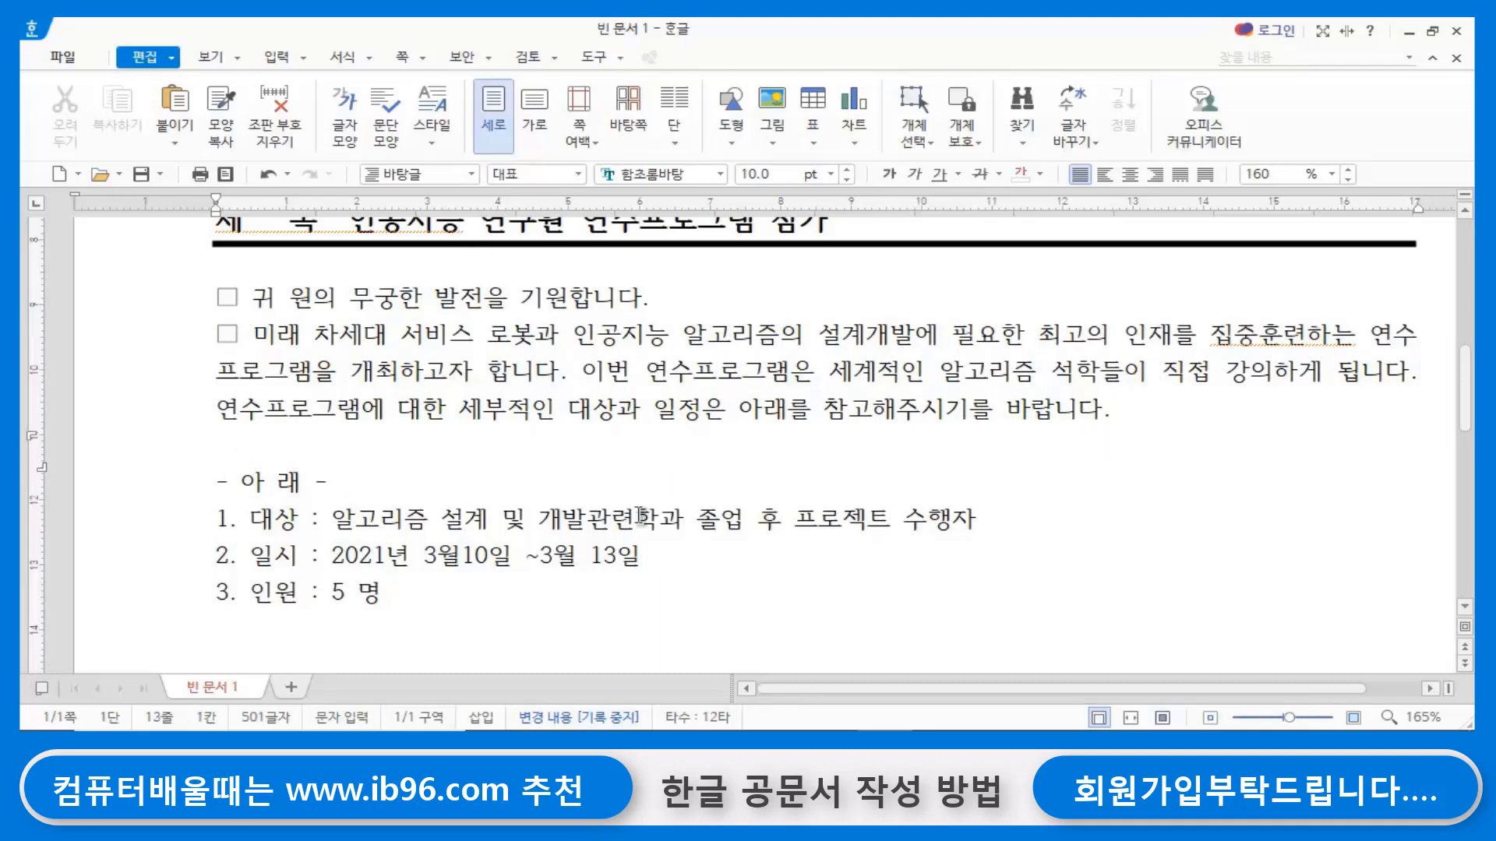
pyautogui.click(248, 476)
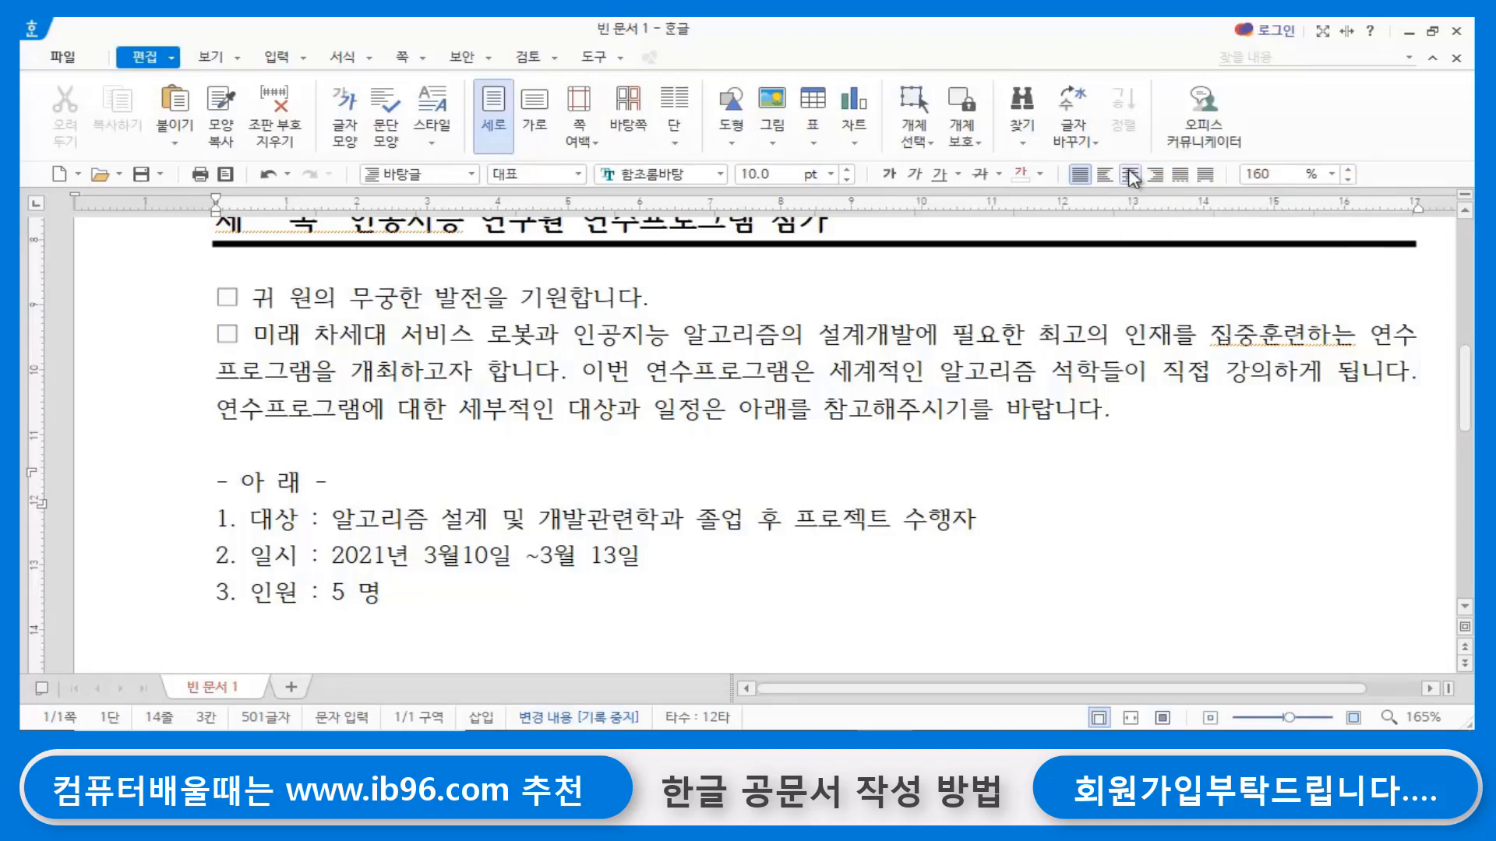
pyautogui.click(1131, 175)
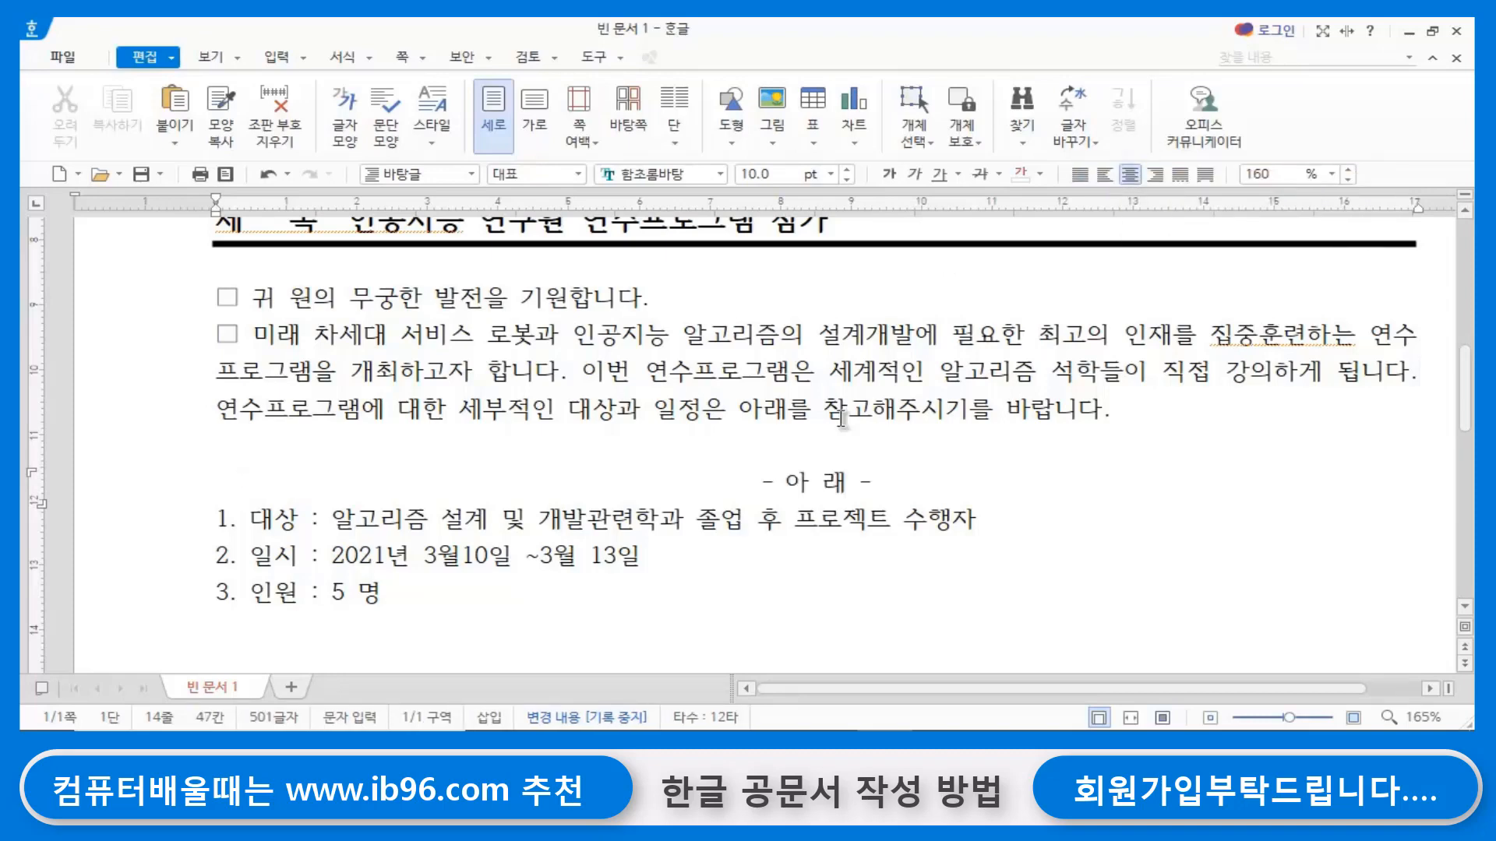
pyautogui.click(924, 476)
pyautogui.press('Return')
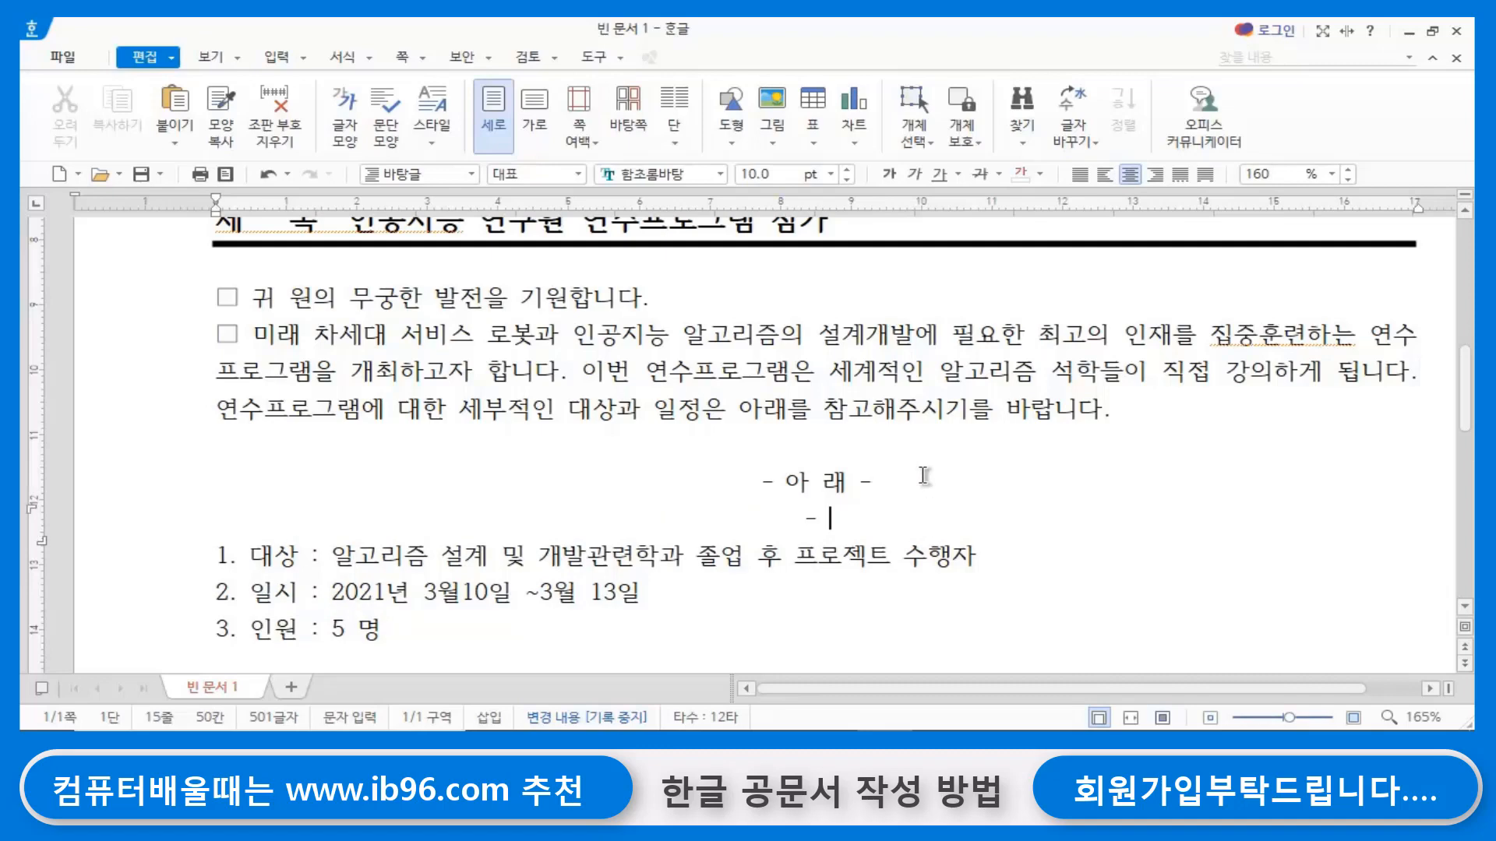
pyautogui.scroll(-3, 415, 576)
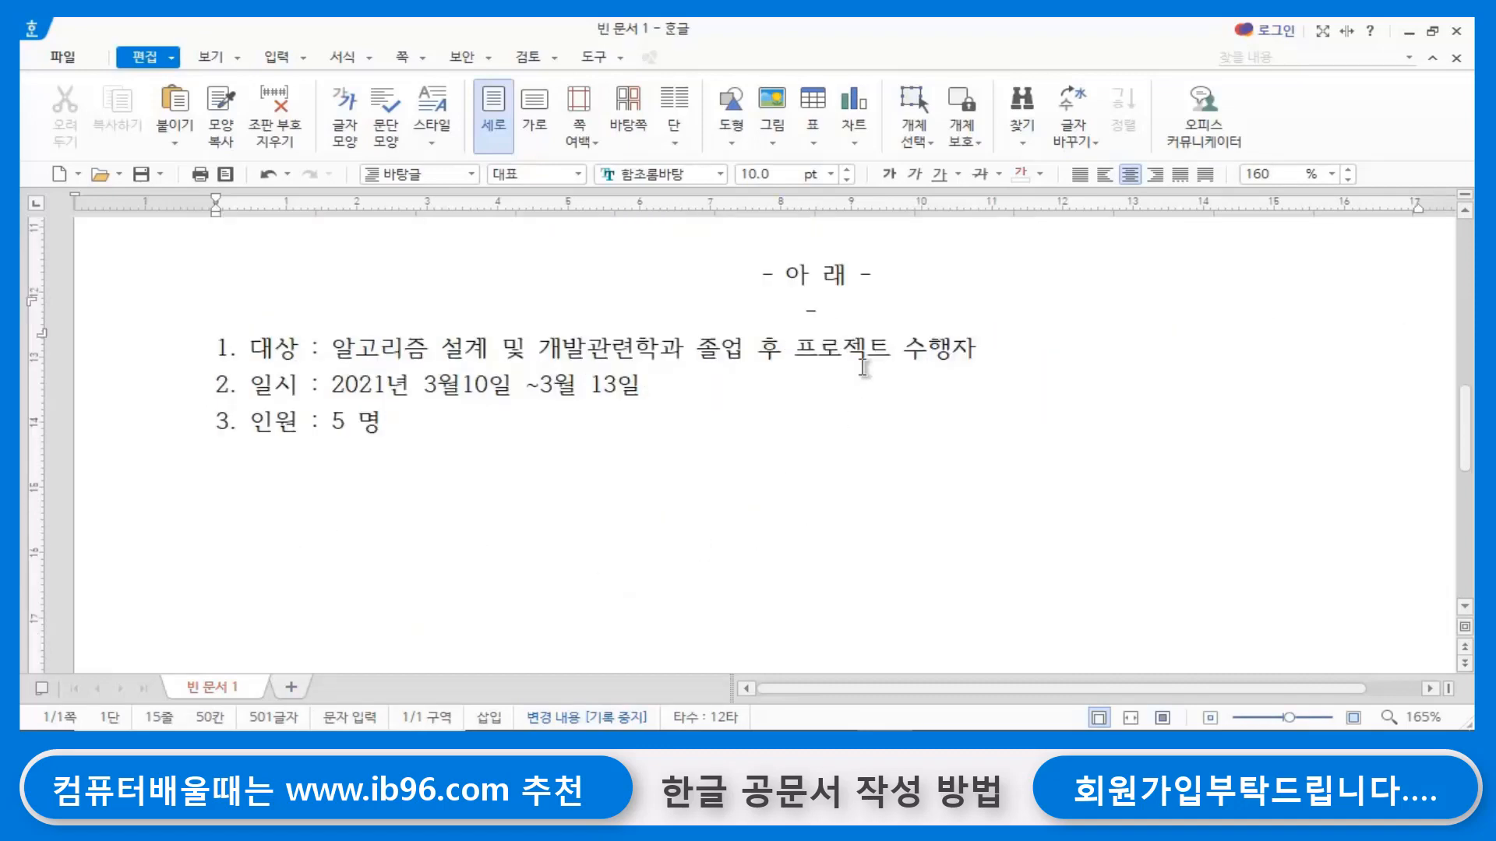
# - Below item 3, after a blank line, add the attachment line 붙임 1. 연수프로그램 희망서식 1부
pyautogui.click(421, 461)
pyautogui.scroll(-2, 595, 540)
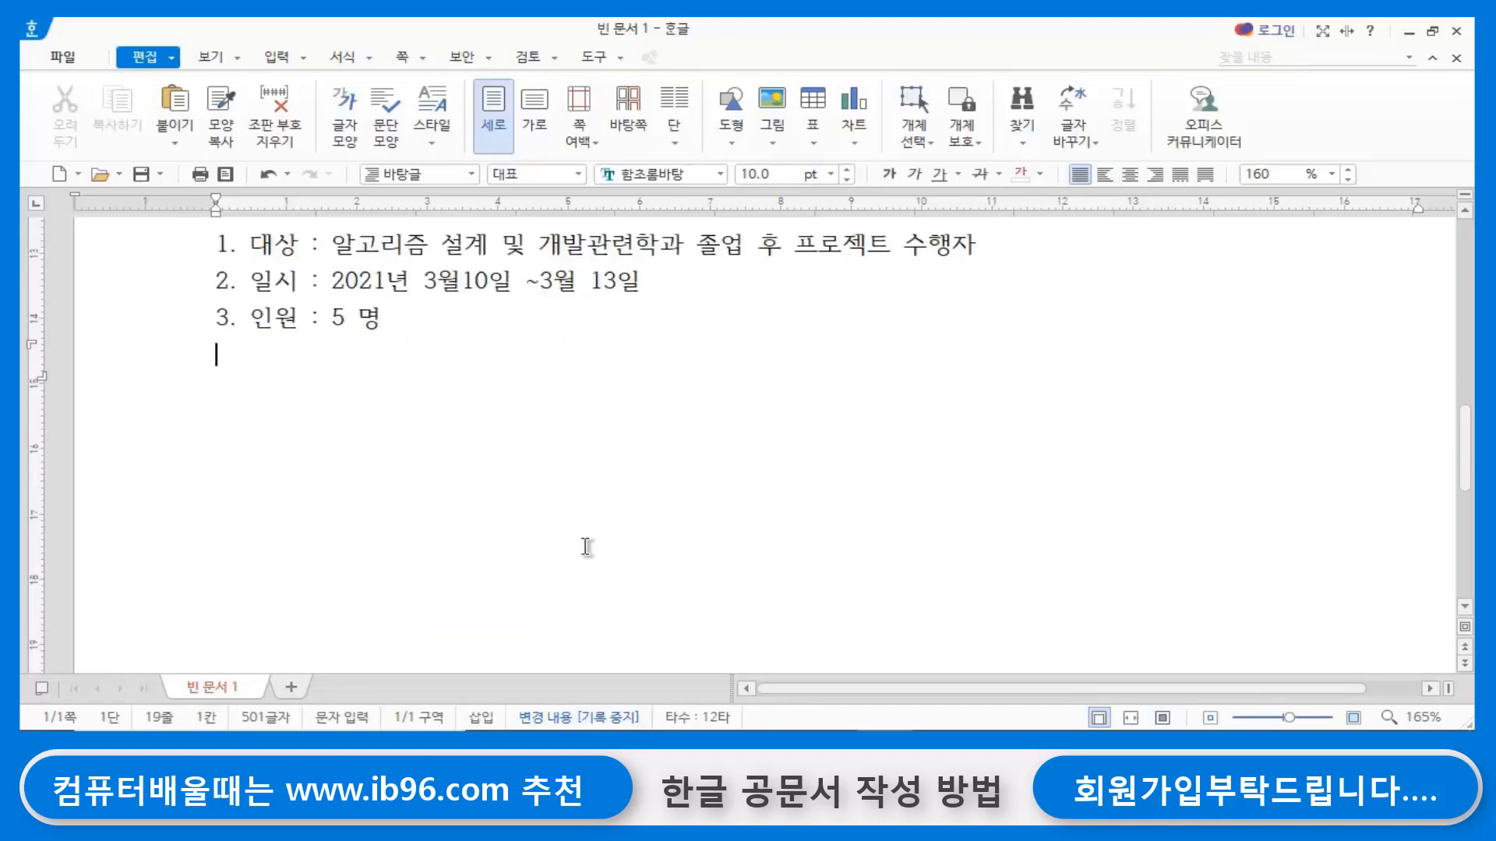
pyautogui.scroll(6, 587, 545)
pyautogui.scroll(-6, 586, 545)
pyautogui.press('Return')
pyautogui.write('붙')
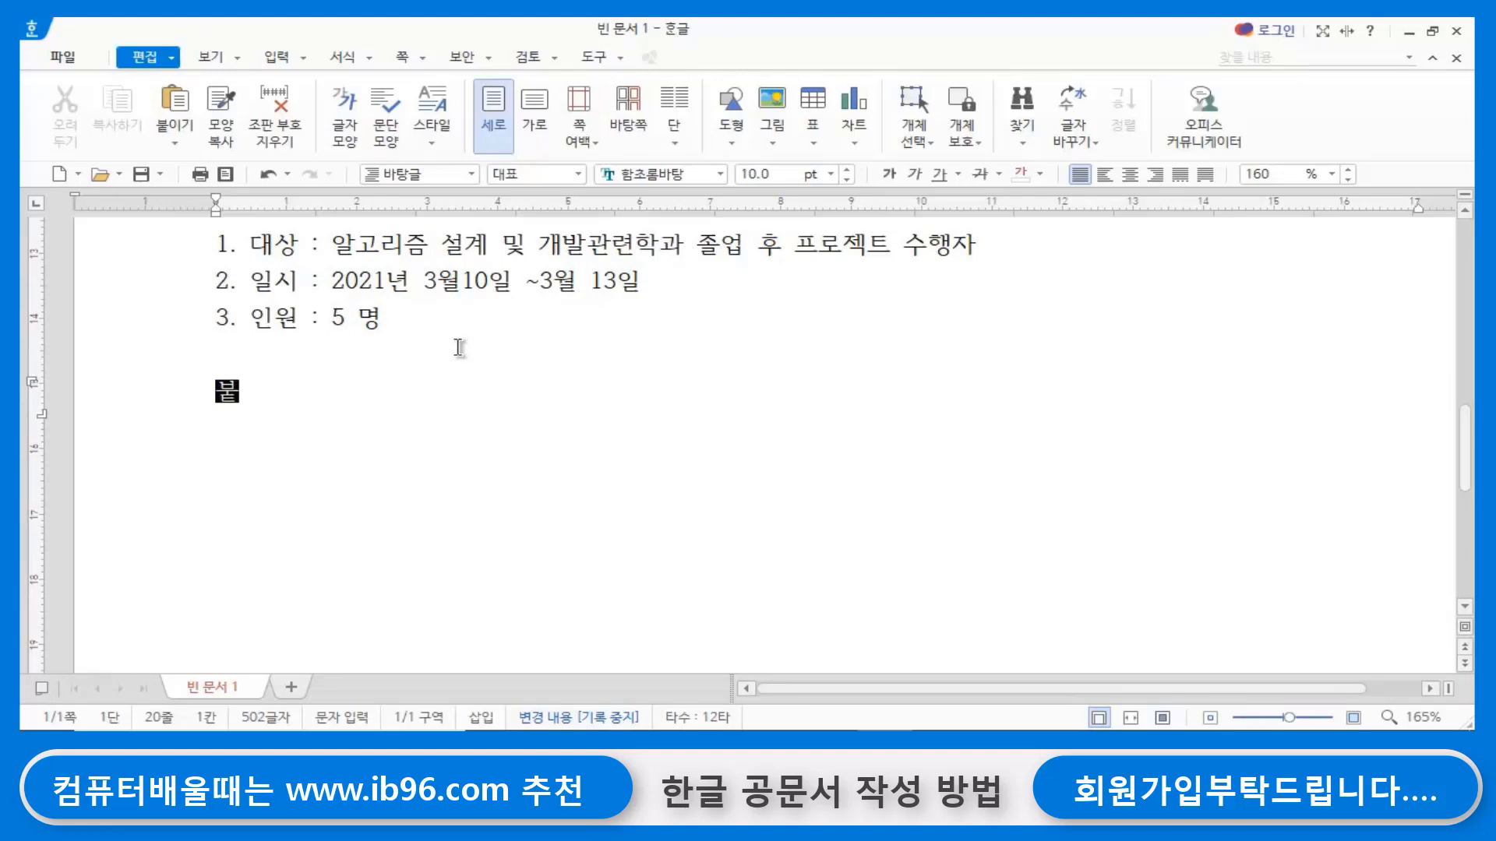
pyautogui.write('임')
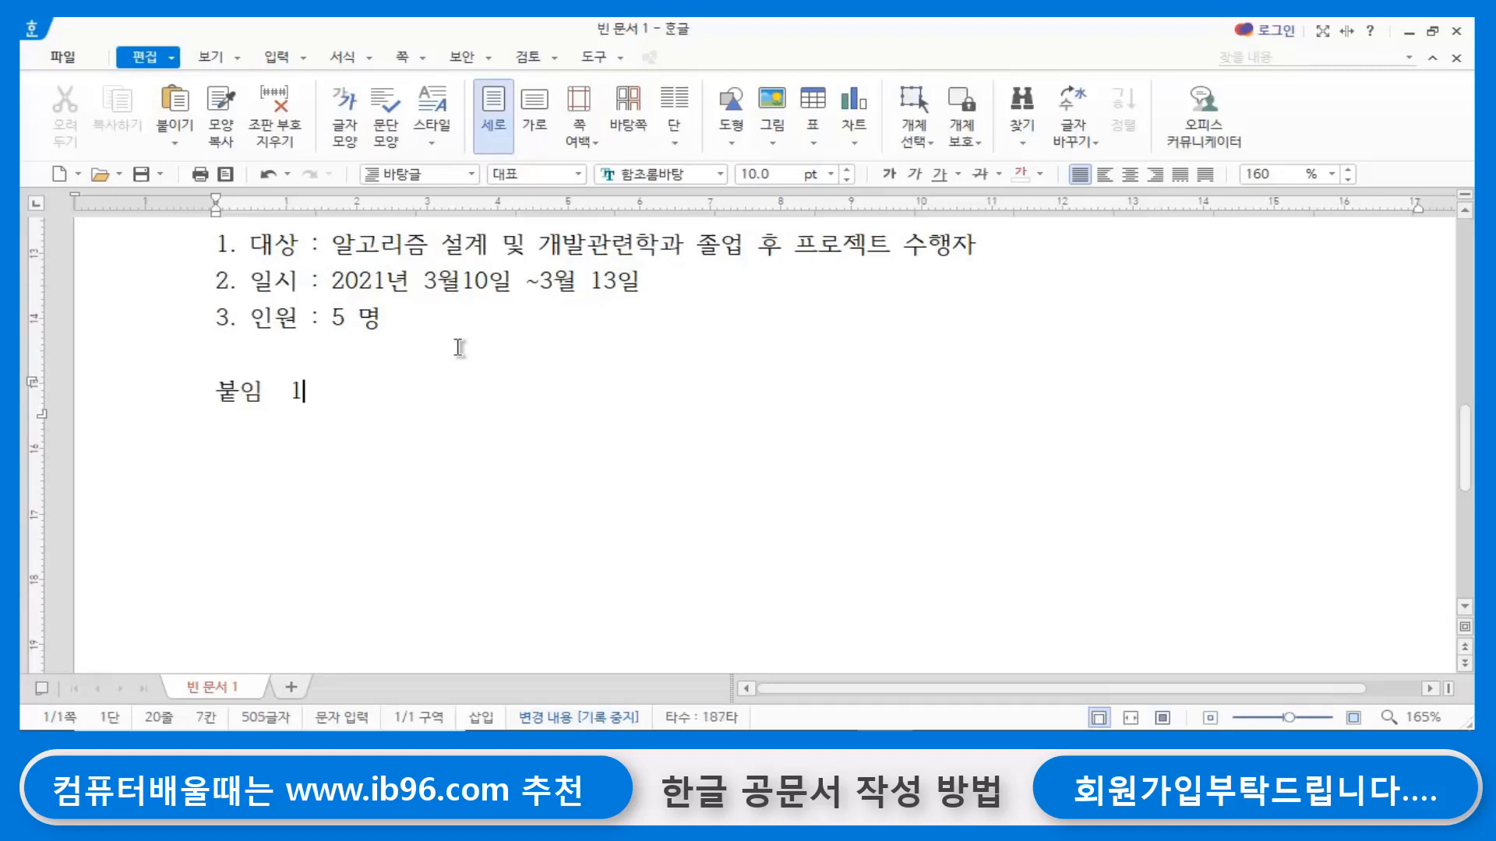
pyautogui.write('  1. ')
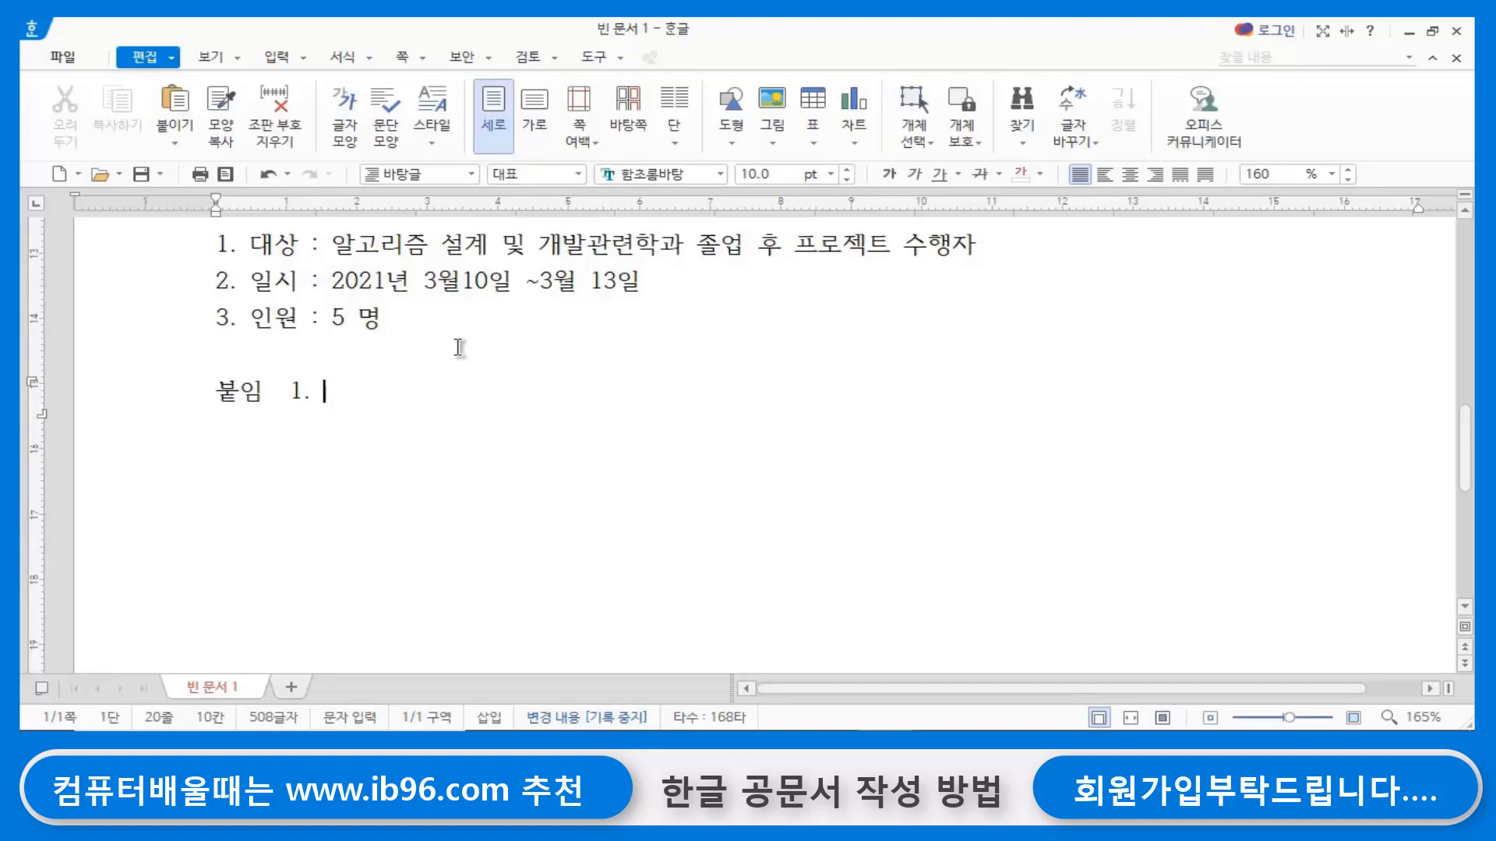
pyautogui.write('연수프로그')
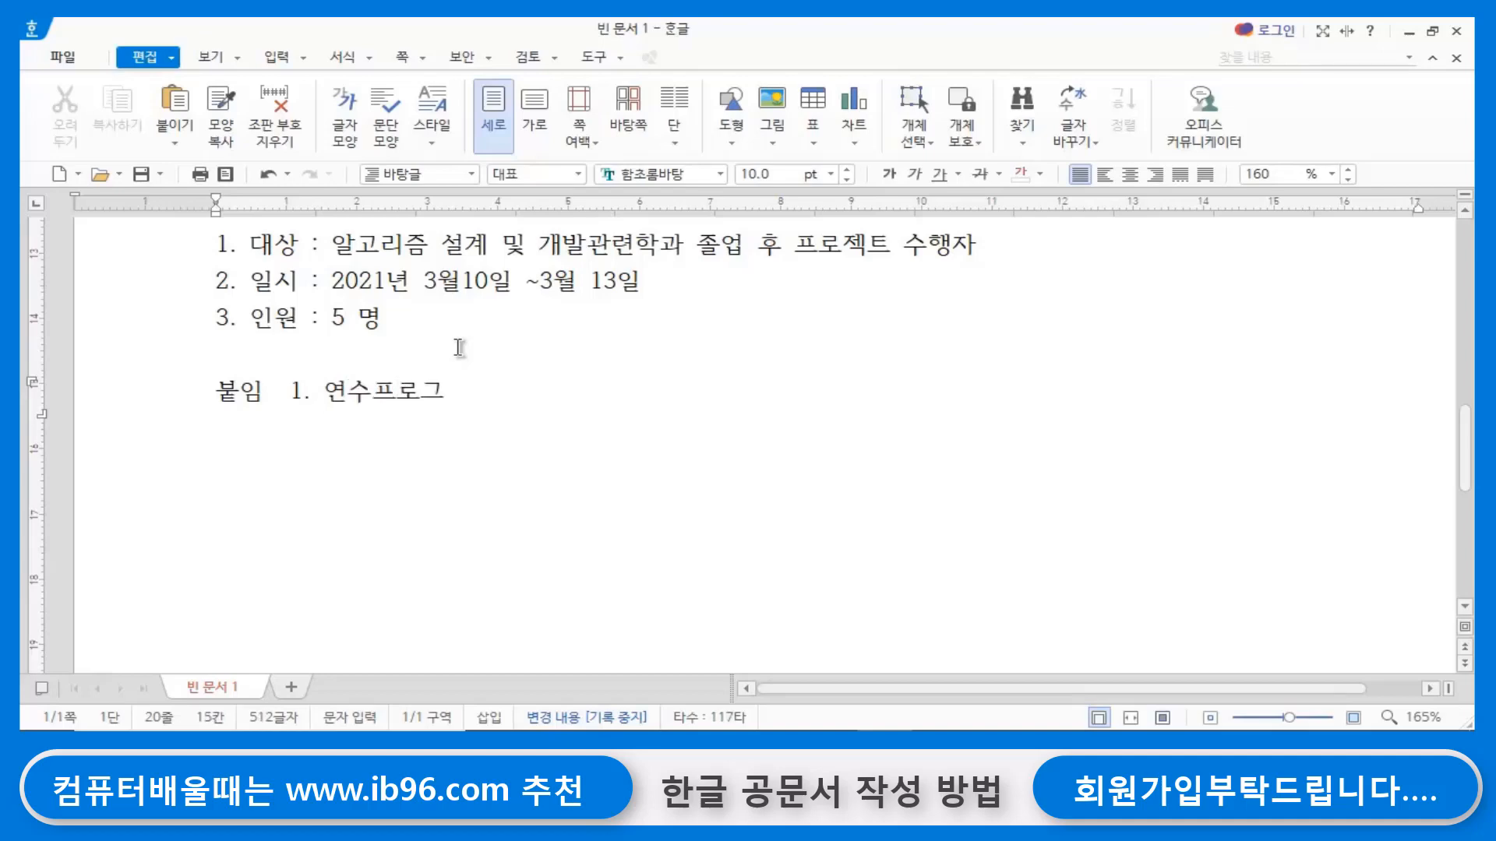
pyautogui.write('램 희망')
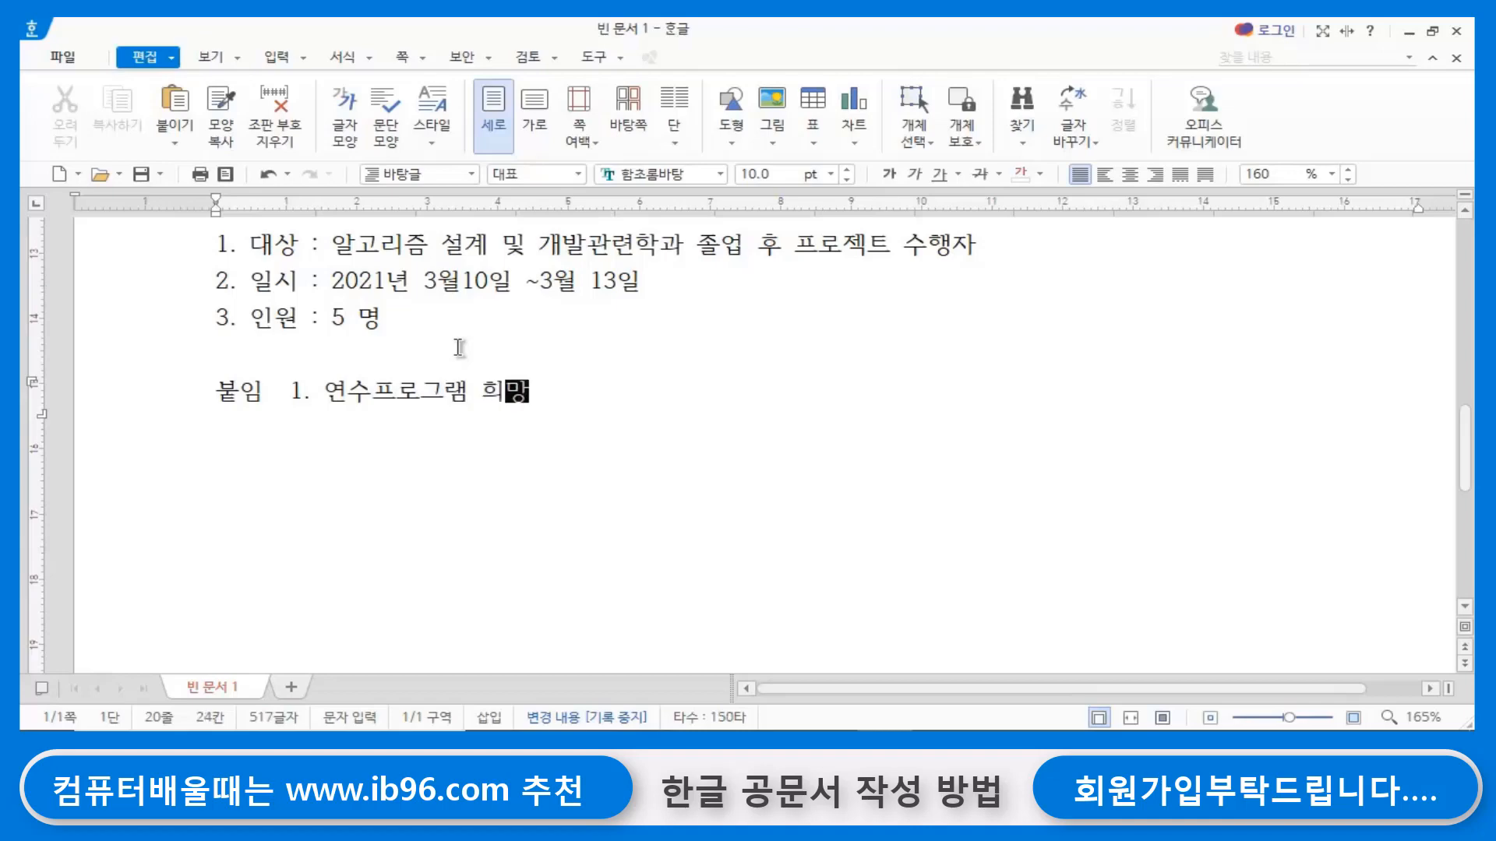
pyautogui.write('서식')
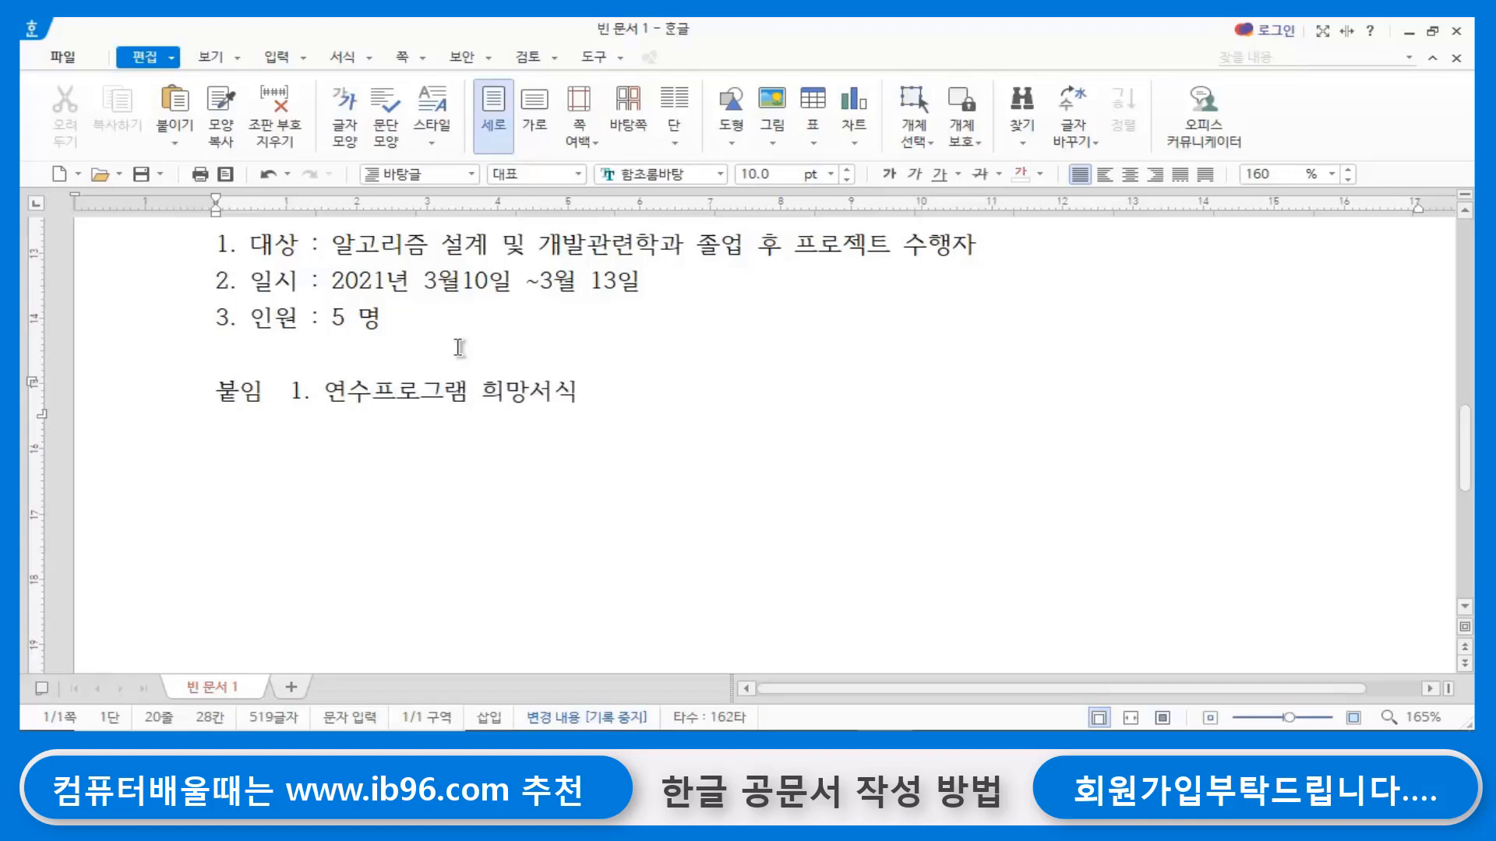
pyautogui.write(' 1부')
pyautogui.press('Return')
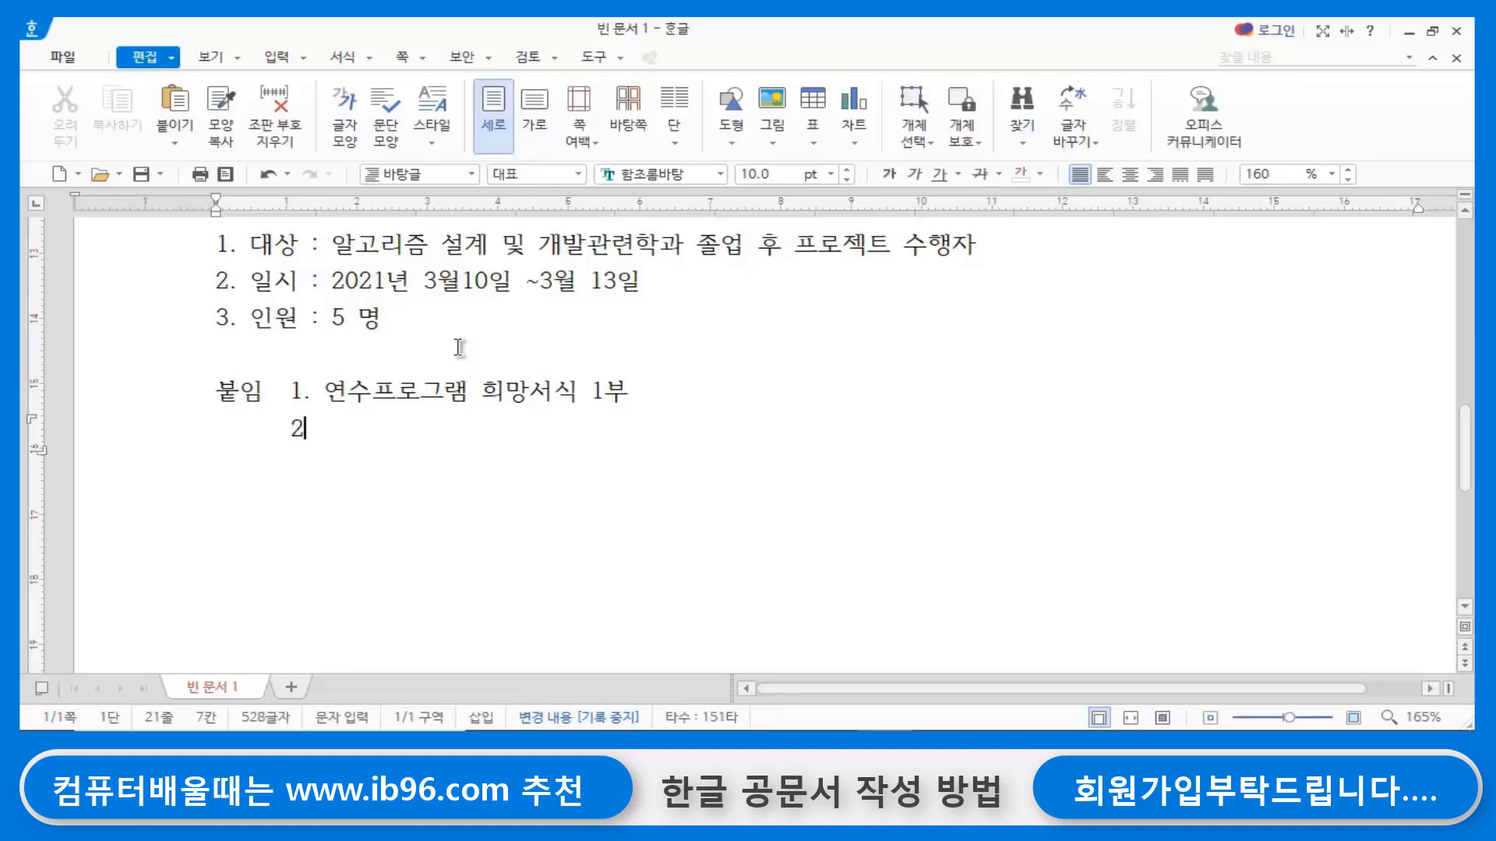
# - Add the second attachment line 2. 연구실적 증명서 1부. 끝. aligned under item 1, and end the first attachment line with a period
pyautogui.write('2. 연구')
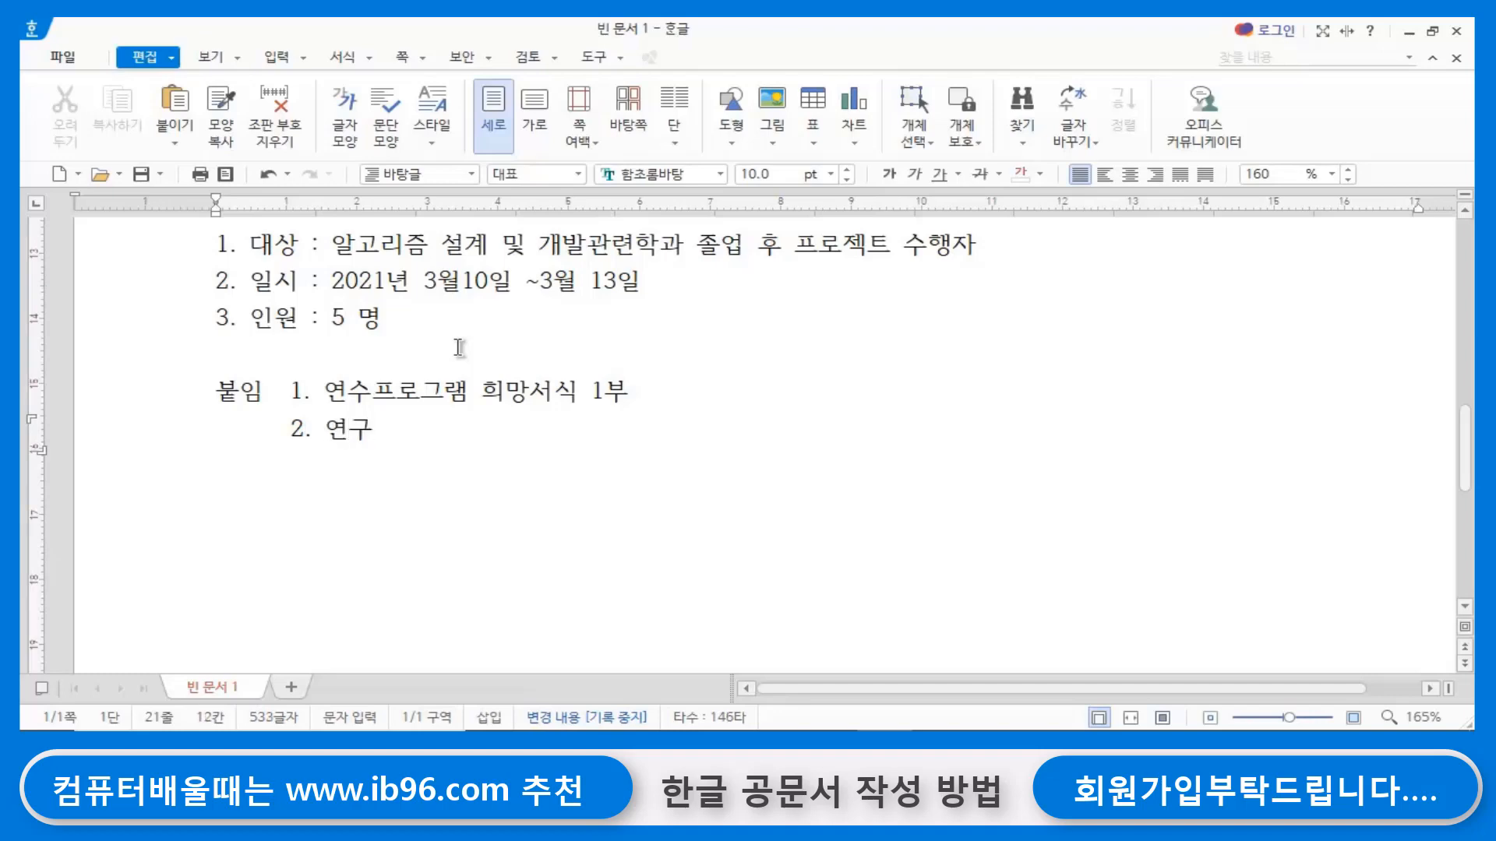
pyautogui.write('실적 즈ㅇ명서 1')
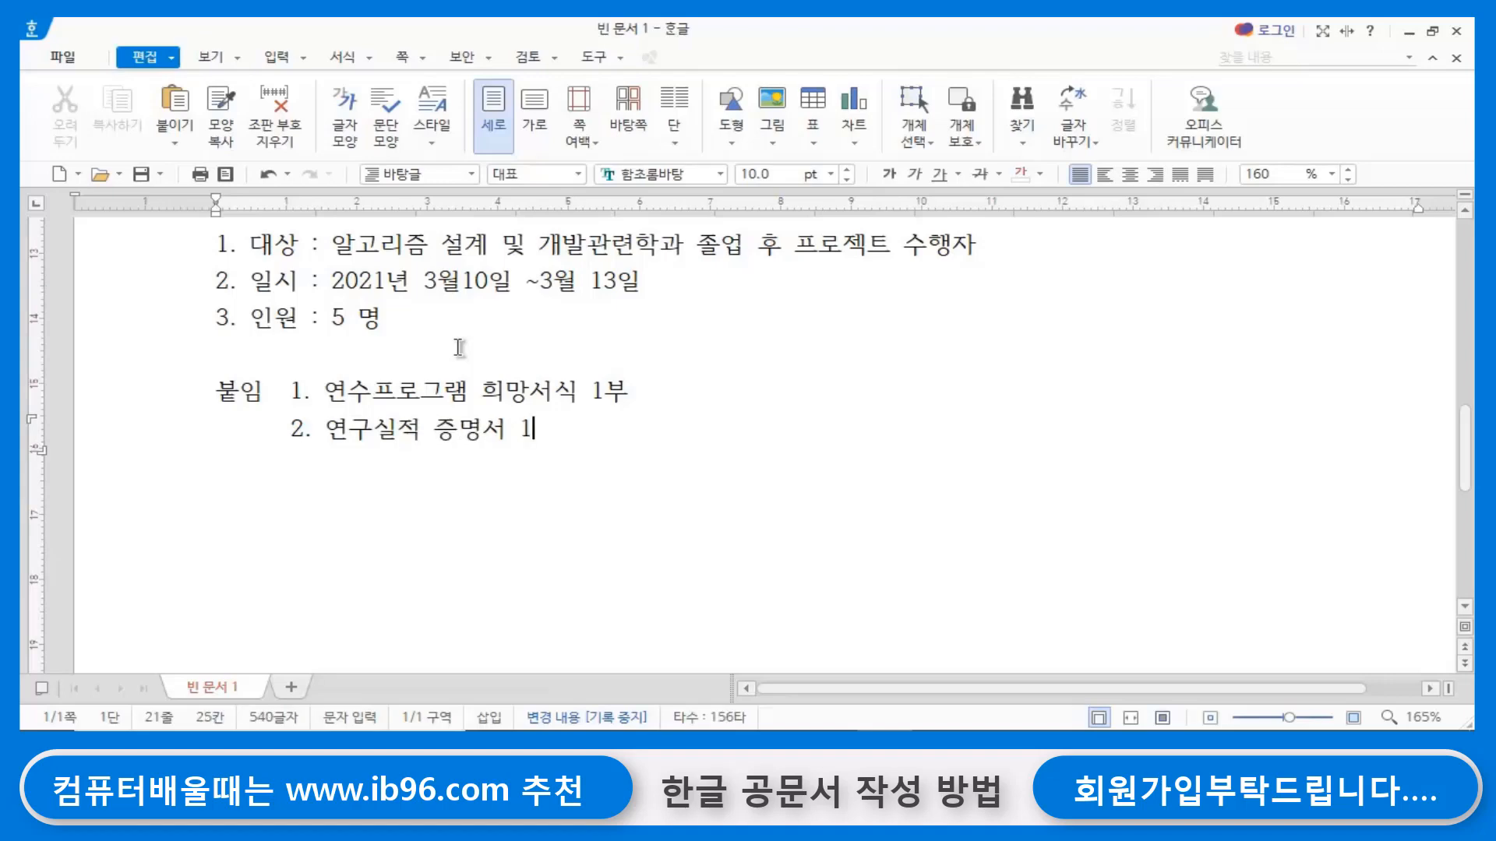
pyautogui.write('ㅂㅜ.')
pyautogui.click(633, 388)
pyautogui.click(620, 428)
pyautogui.write('ㄲ')
# - Add the sender line 한국 정보인재교육원장 below the attachment list, leaving one blank line between them
pyautogui.scroll(3, 604, 431)
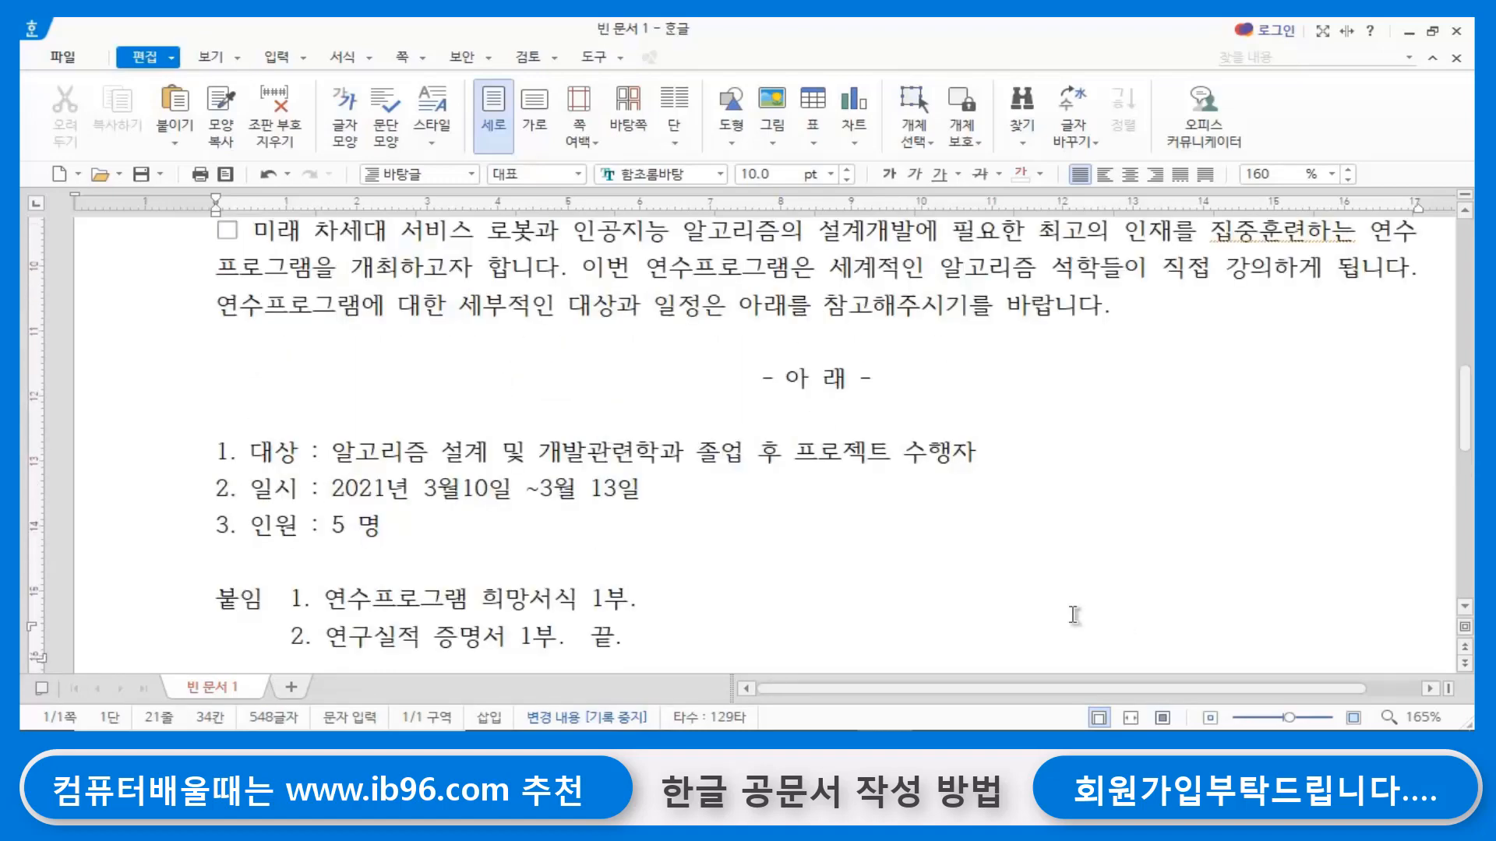
pyautogui.scroll(7, 909, 599)
pyautogui.scroll(6, 912, 597)
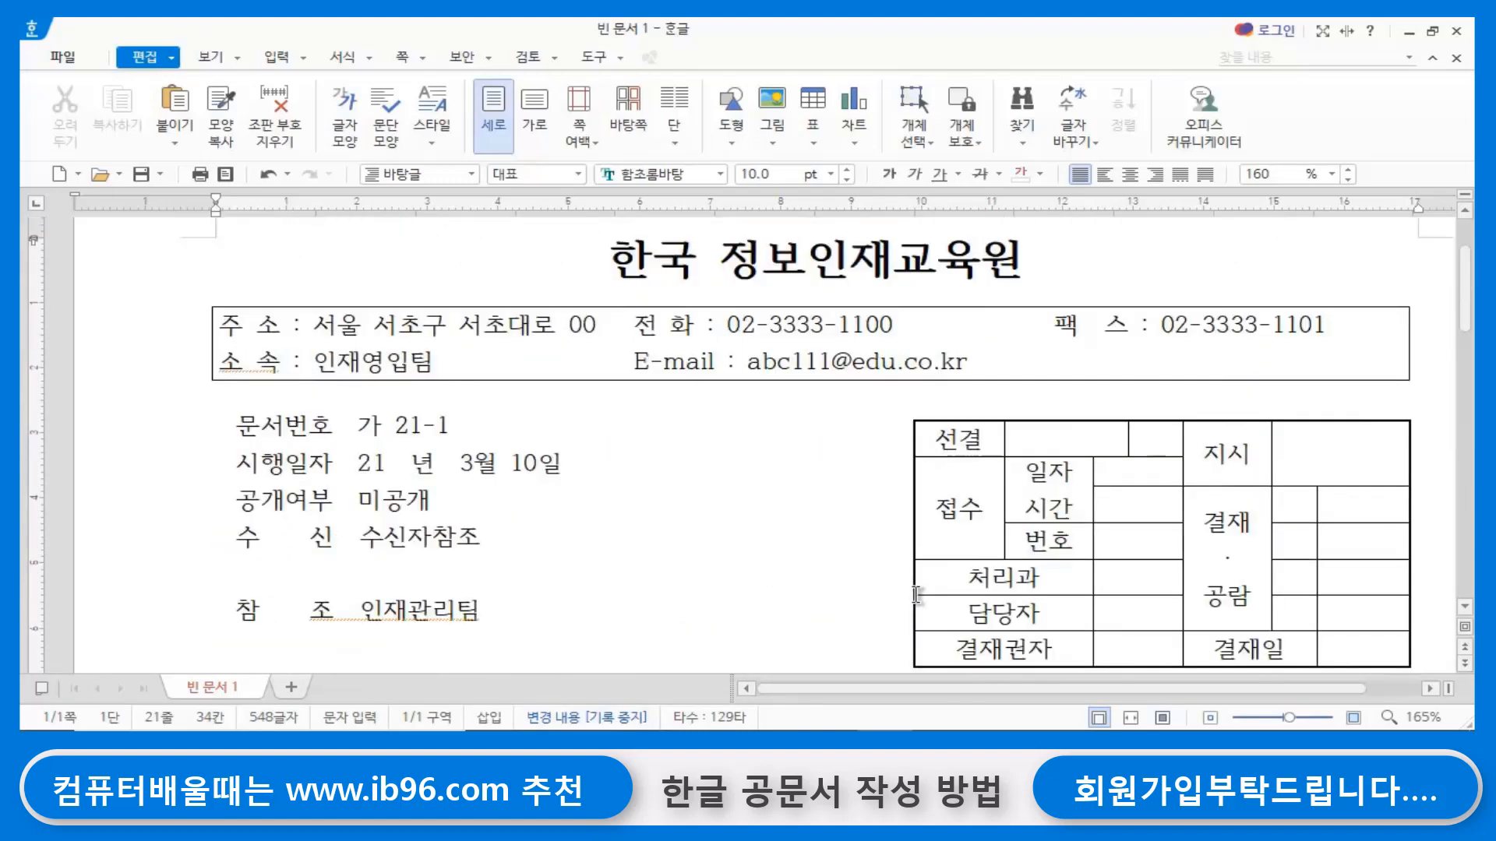
pyautogui.scroll(-4, 916, 595)
pyautogui.scroll(-5, 916, 595)
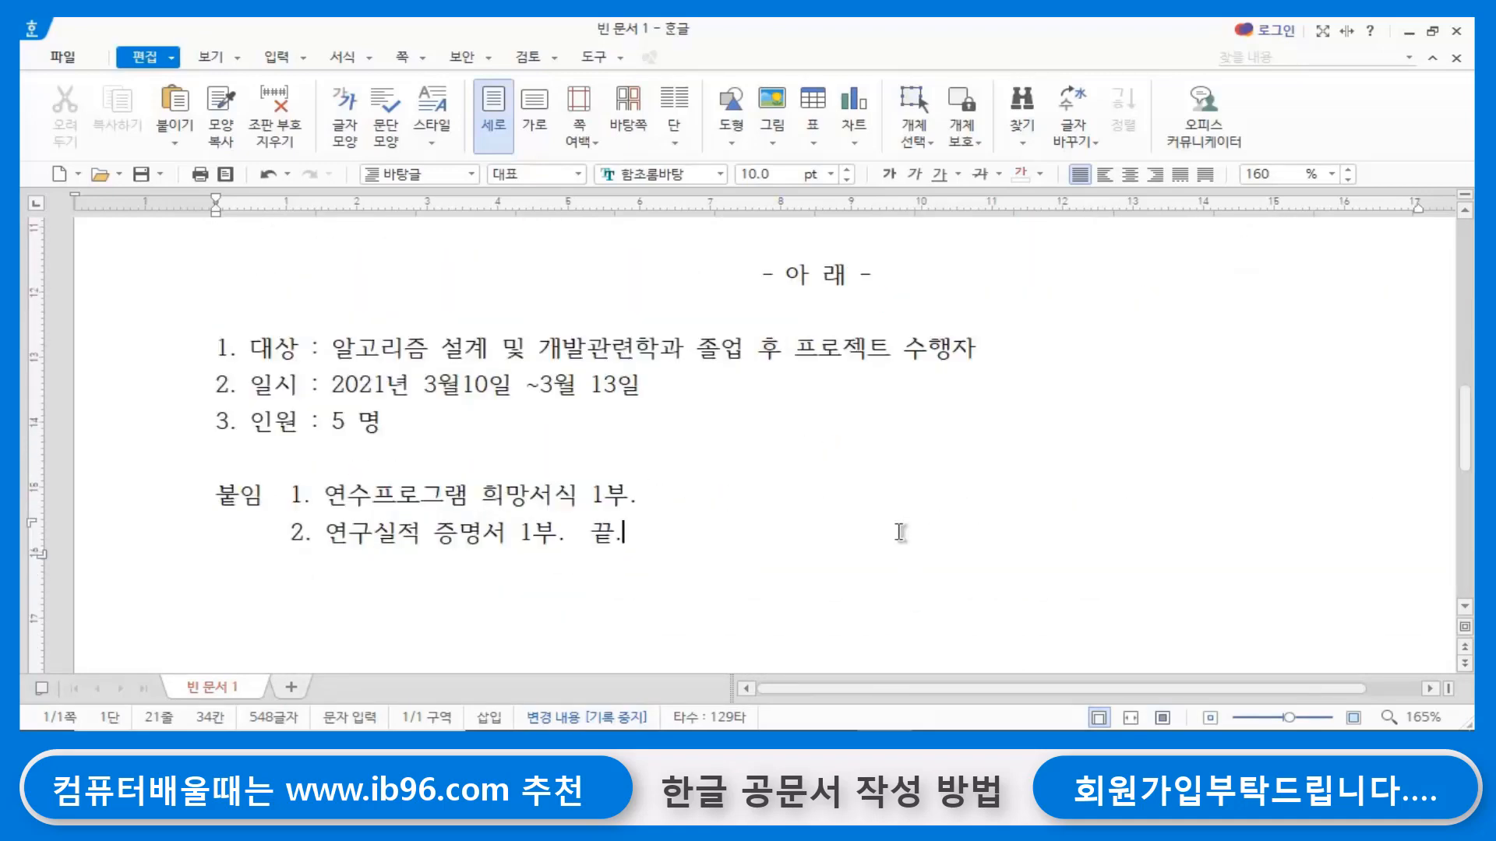
pyautogui.press('Return')
pyautogui.press('Return')
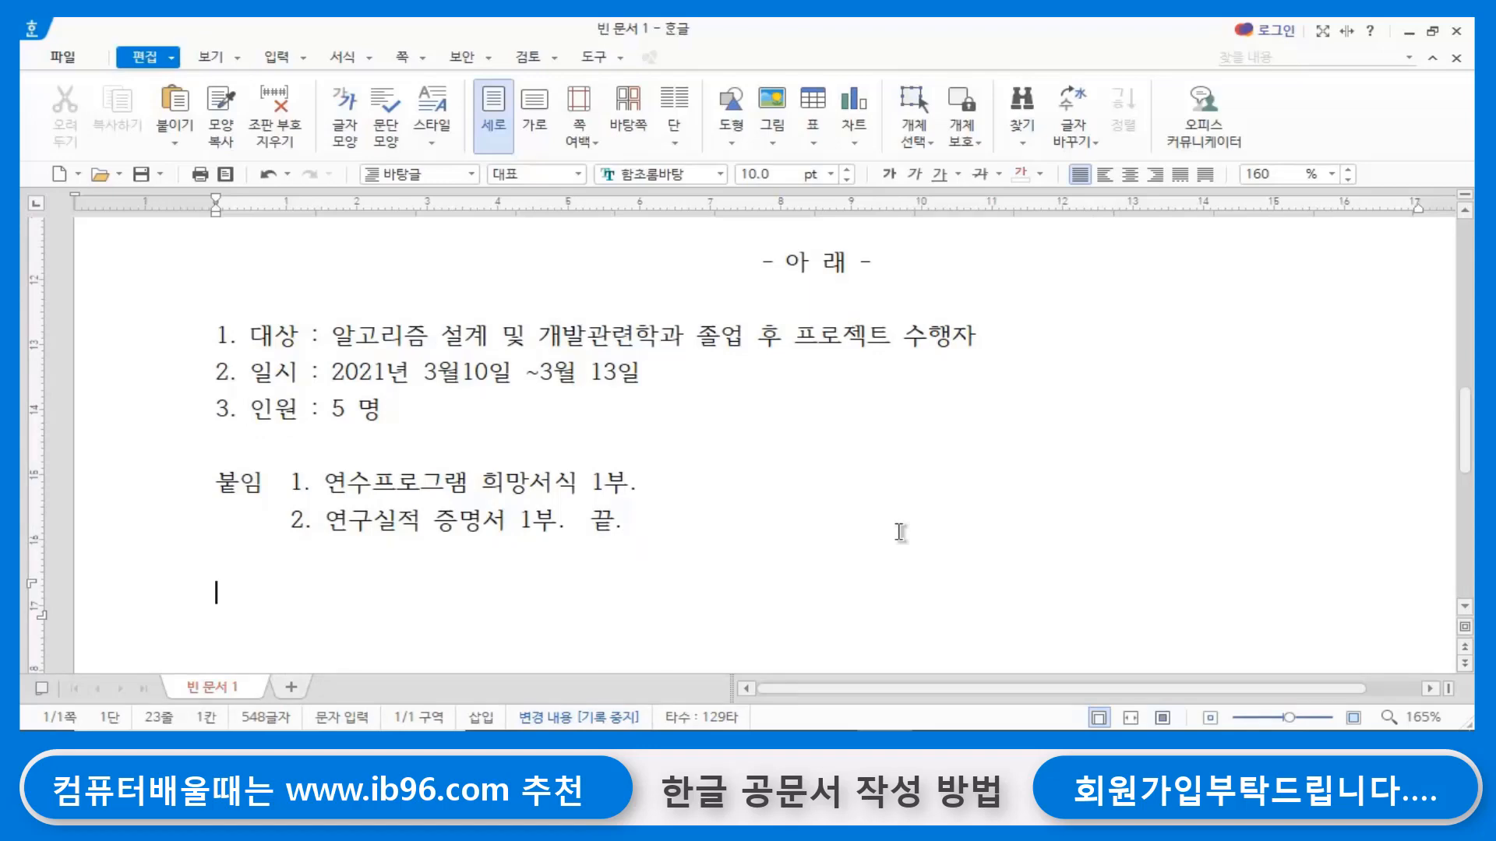
pyautogui.write('한ㄱ')
pyautogui.write('정보')
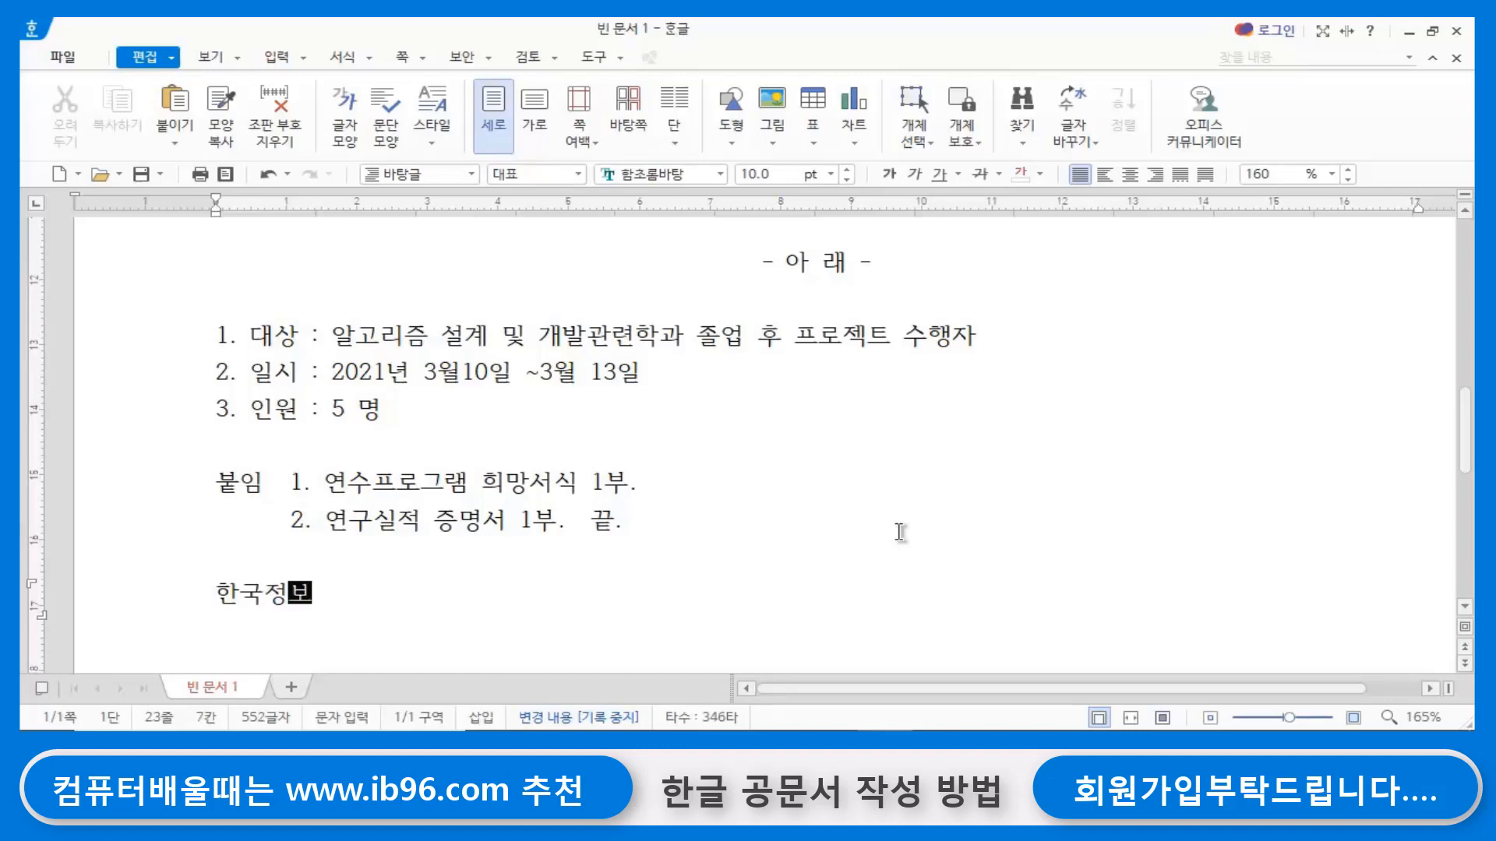
pyautogui.write('인재교')
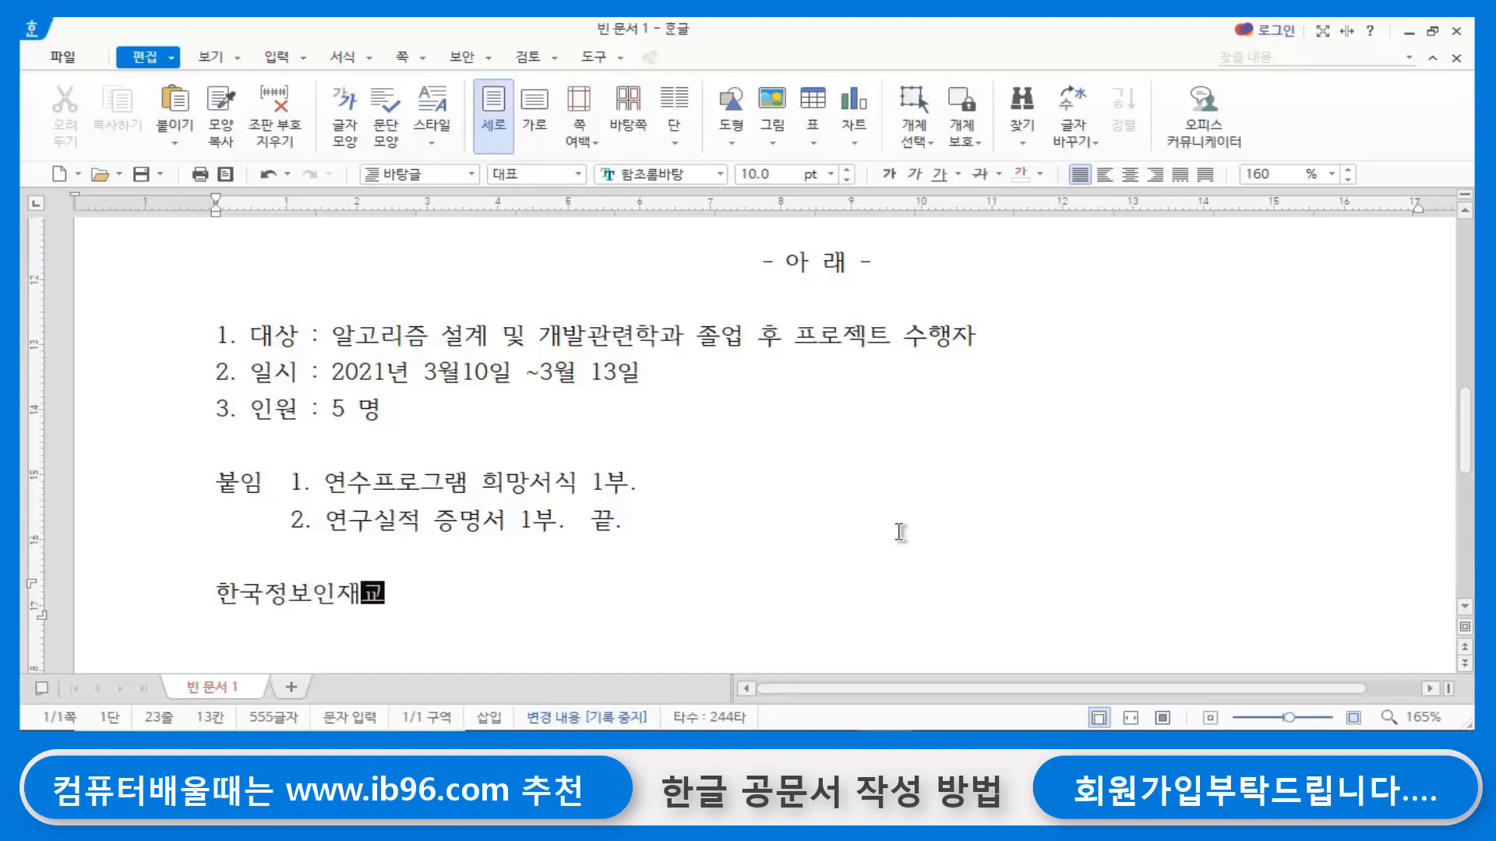
pyautogui.write('육원장')
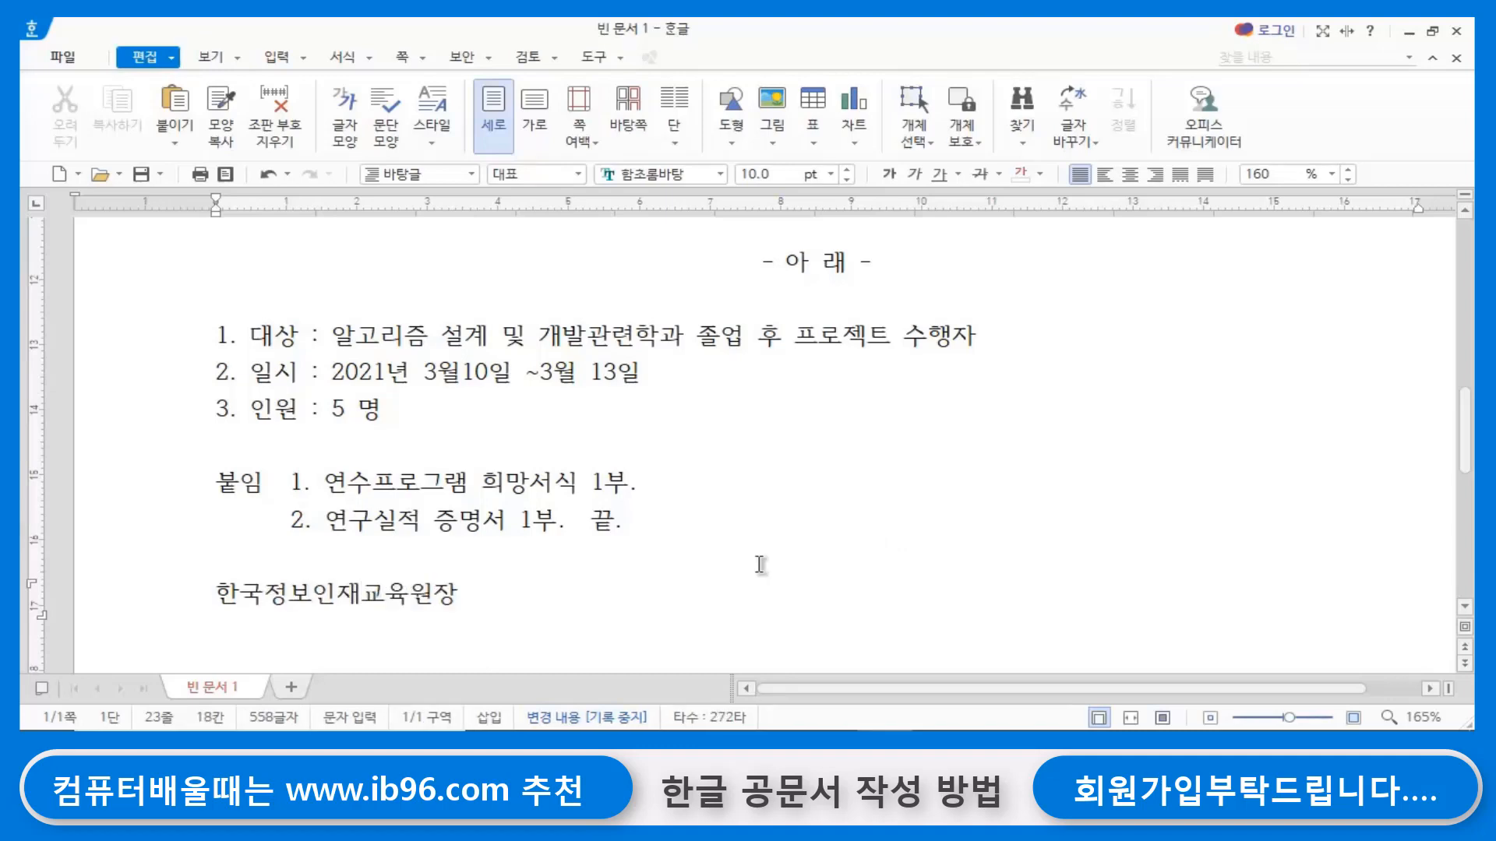
pyautogui.click(275, 594)
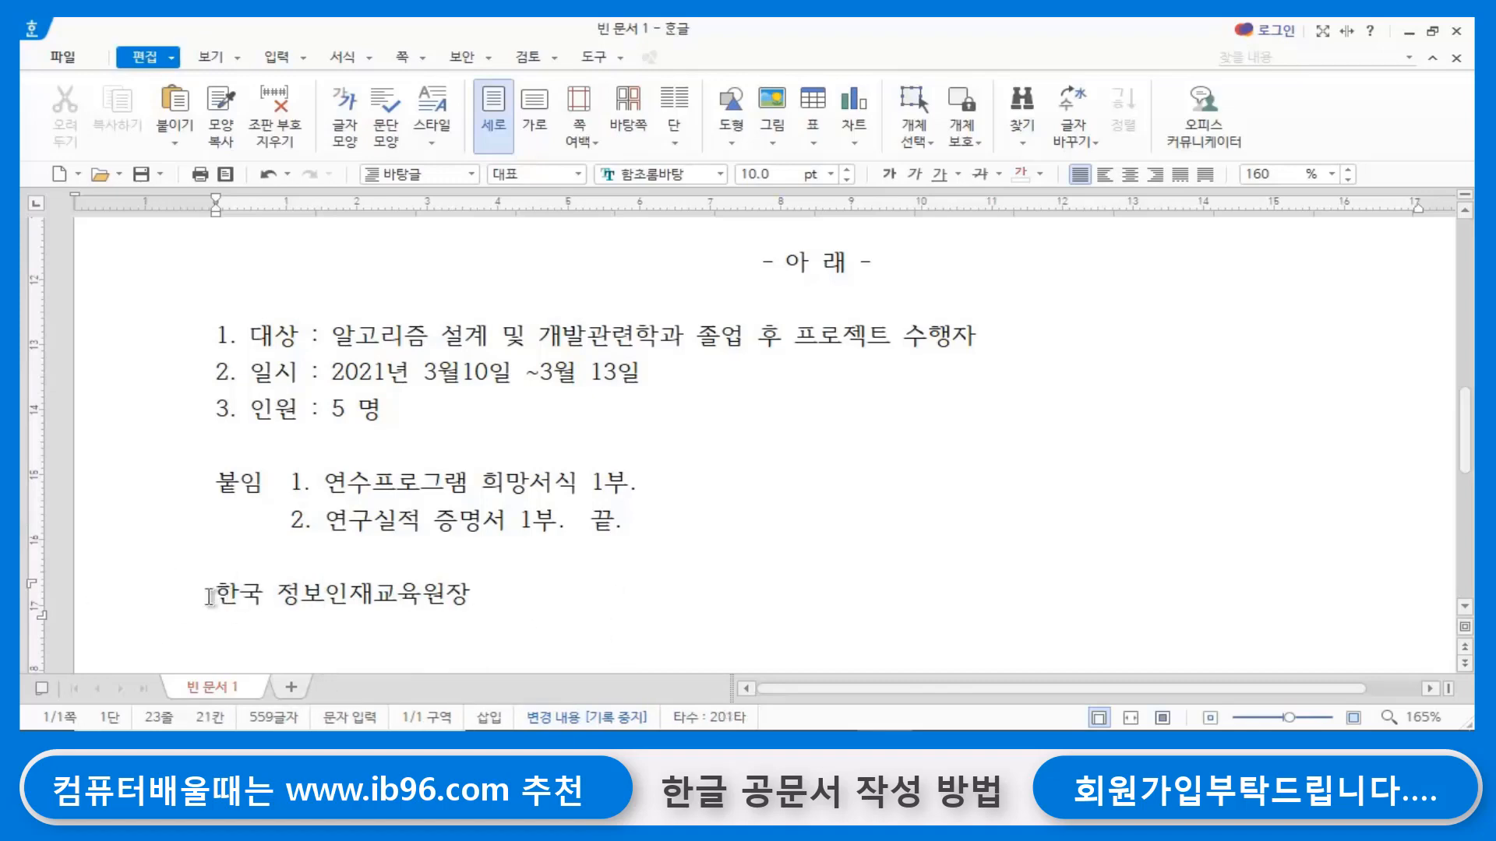
# - Set the font size of the sender line 한국 정보인재교육원장 to 18 pt
pyautogui.moveTo(211, 594); pyautogui.dragTo(482, 598)
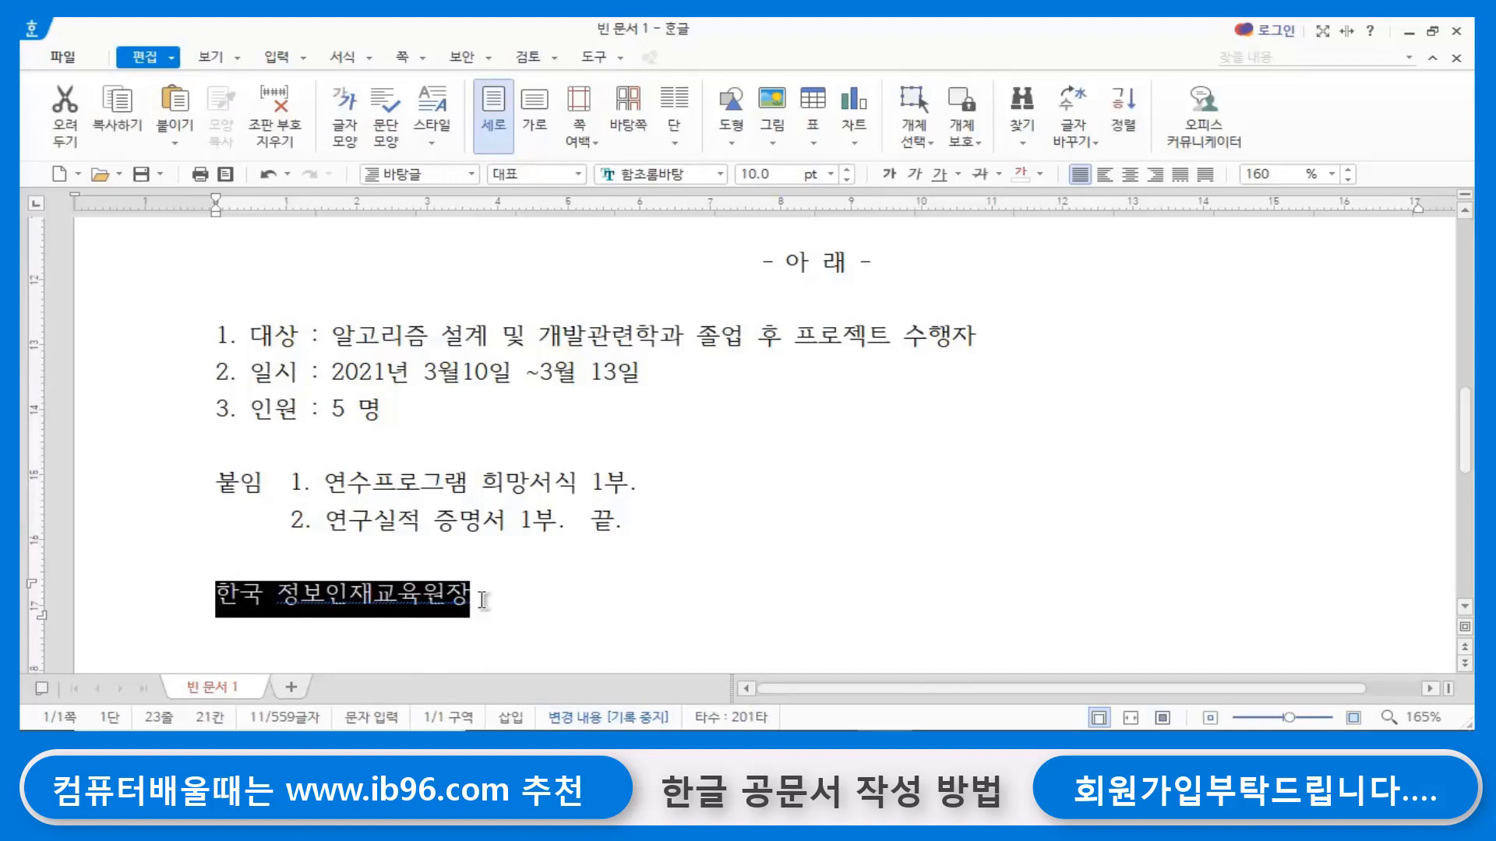
pyautogui.click(850, 169)
pyautogui.click(849, 169)
pyautogui.click(849, 170)
pyautogui.click(849, 169)
pyautogui.click(849, 169)
pyautogui.click(849, 169)
pyautogui.click(849, 169)
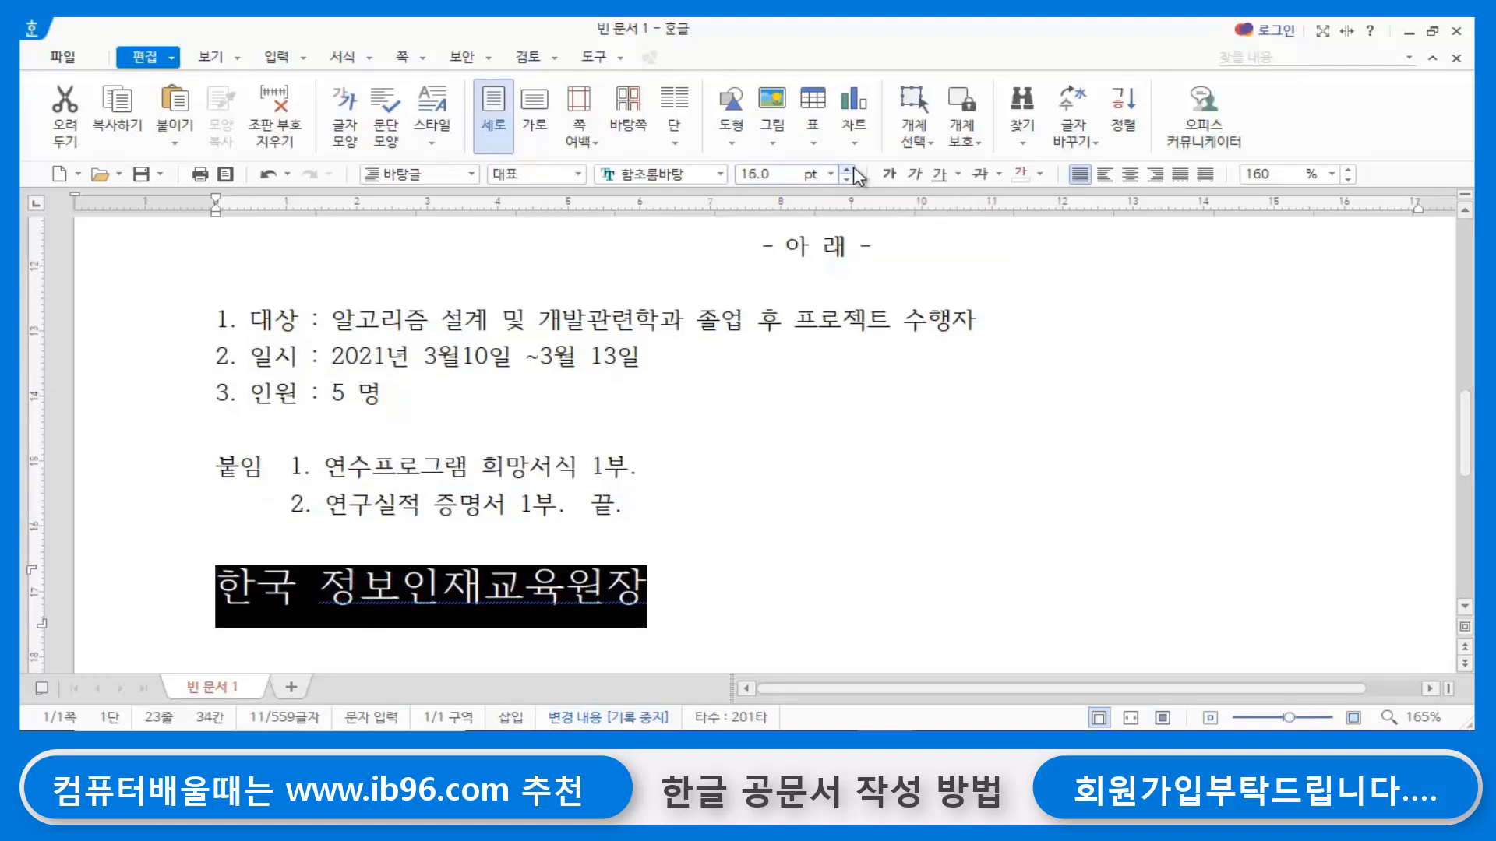
pyautogui.click(850, 169)
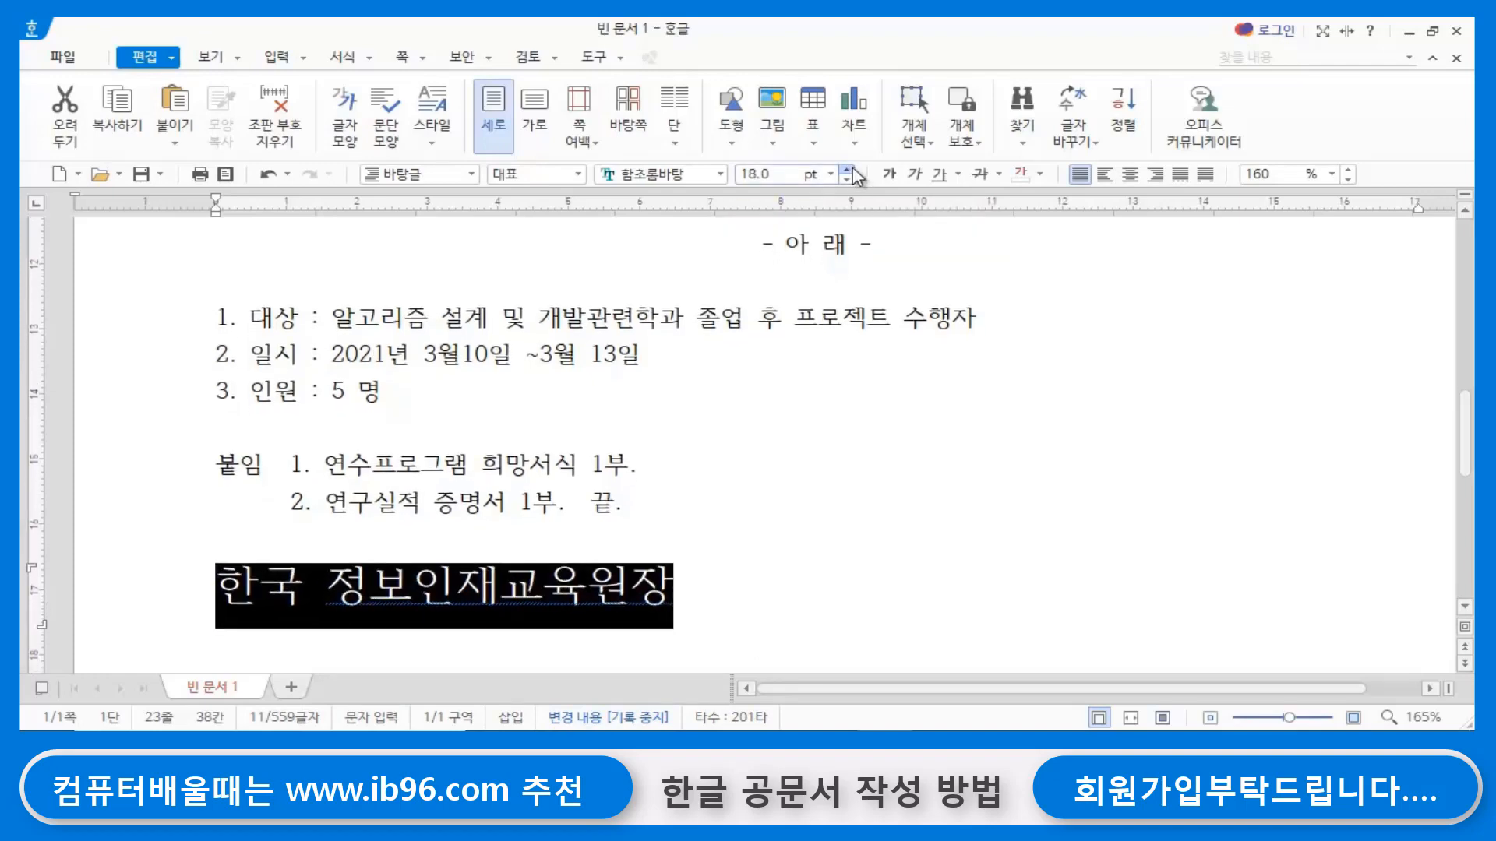
# - Center the sender line 한국 정보인재교육원장 and insert three more blank lines between it and the attachment list
pyautogui.click(1131, 174)
pyautogui.click(1036, 528)
pyautogui.click(800, 502)
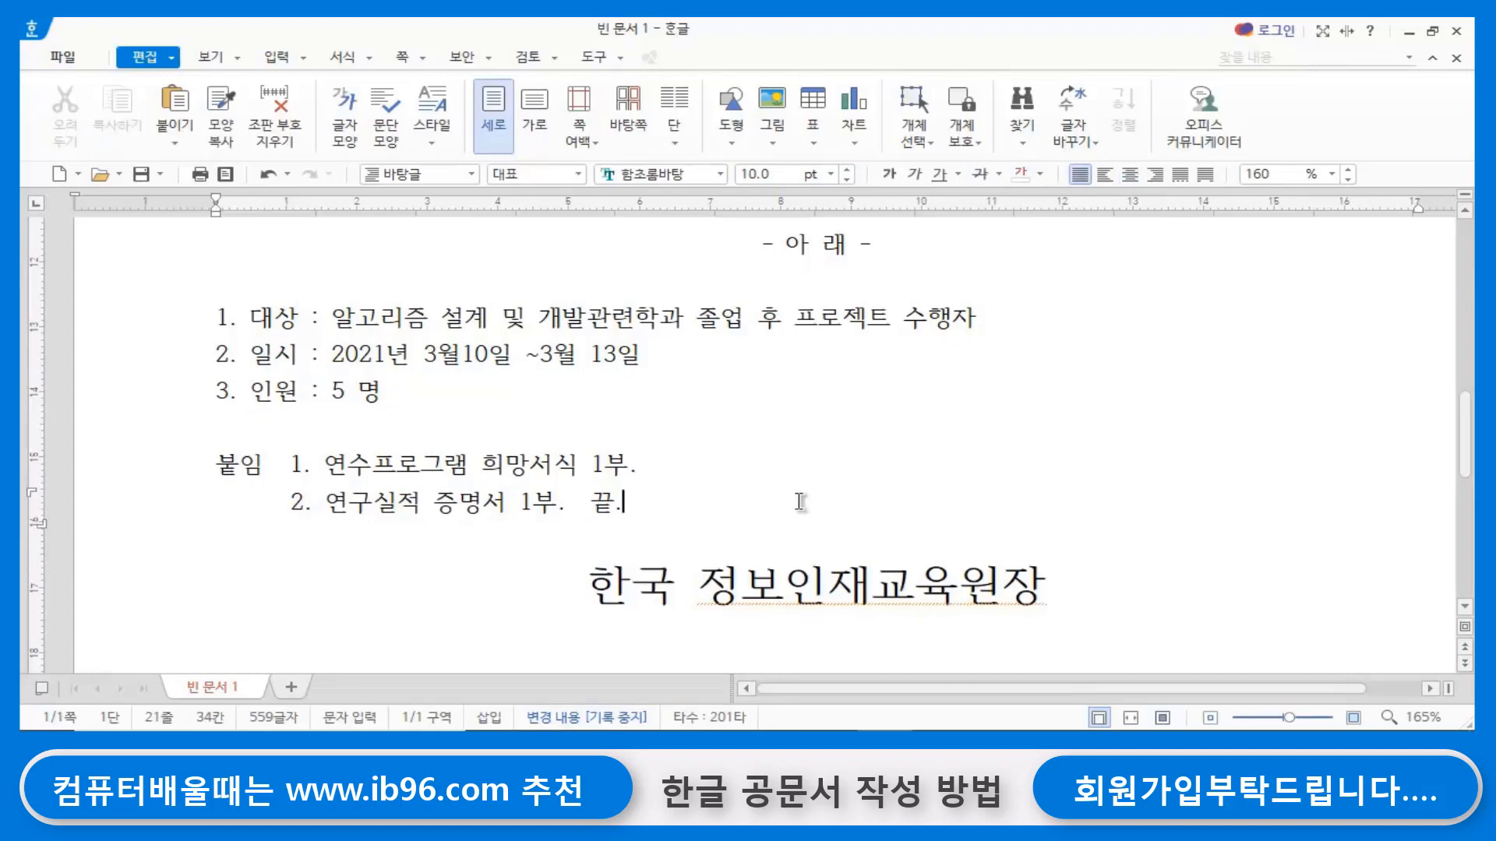
pyautogui.press('Return')
pyautogui.press('Return')
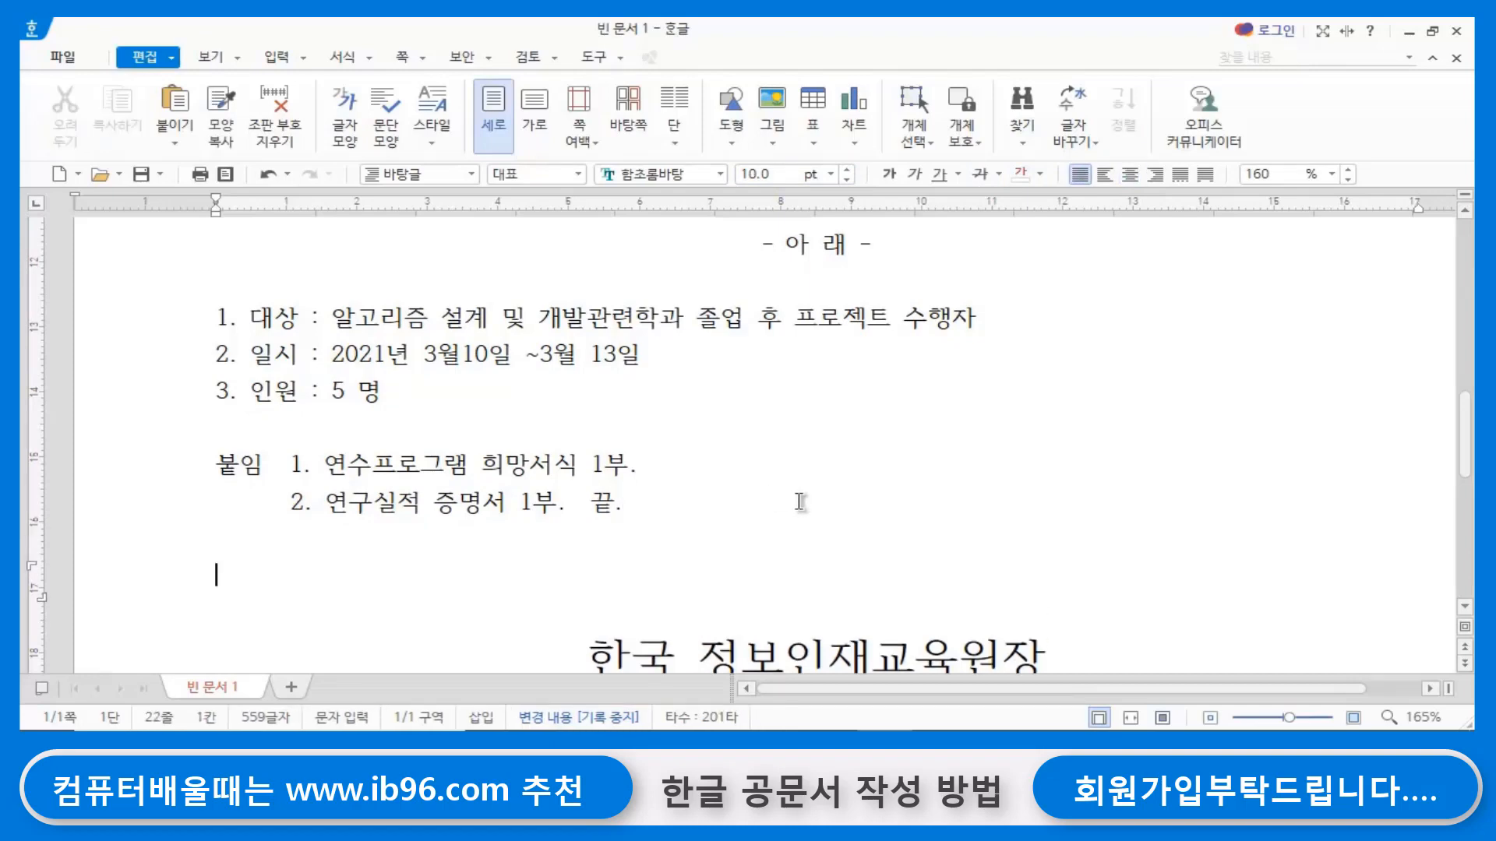
pyautogui.click(629, 487)
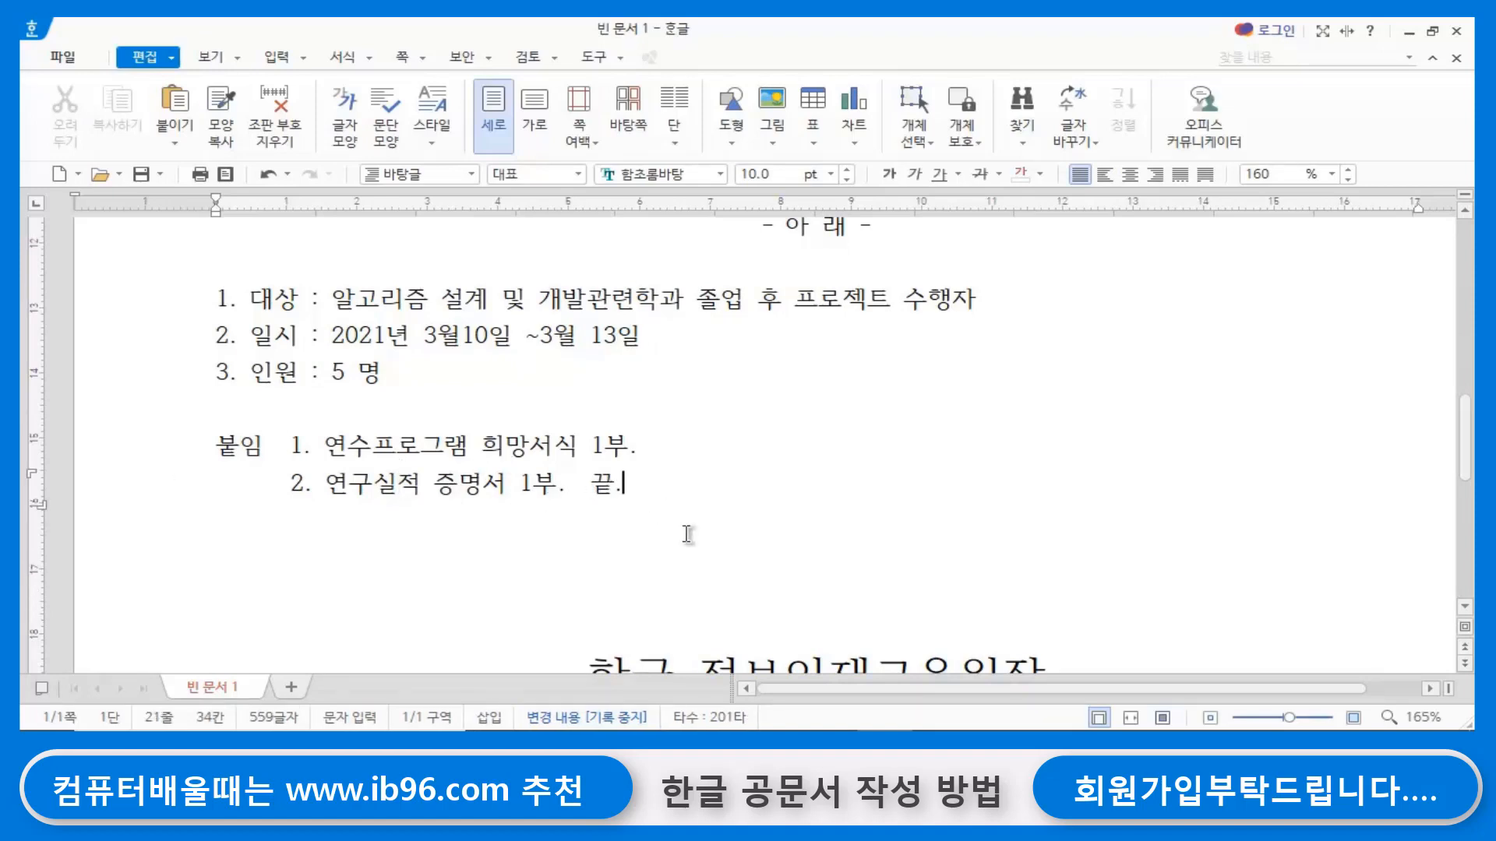
pyautogui.scroll(-3, 653, 533)
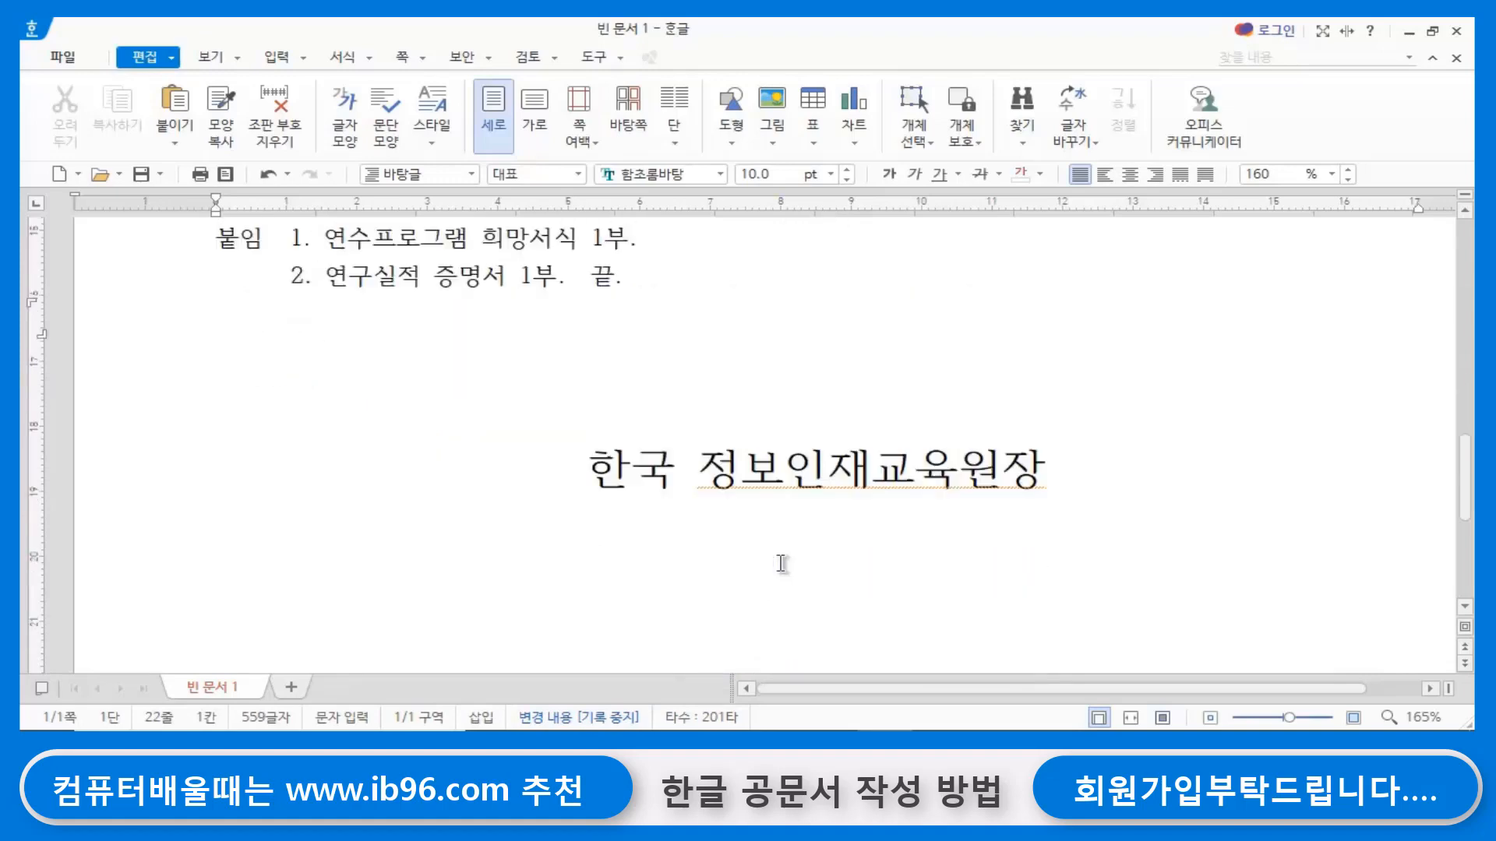
pyautogui.press('Down')
pyautogui.press('Down')
pyautogui.scroll(15, 827, 546)
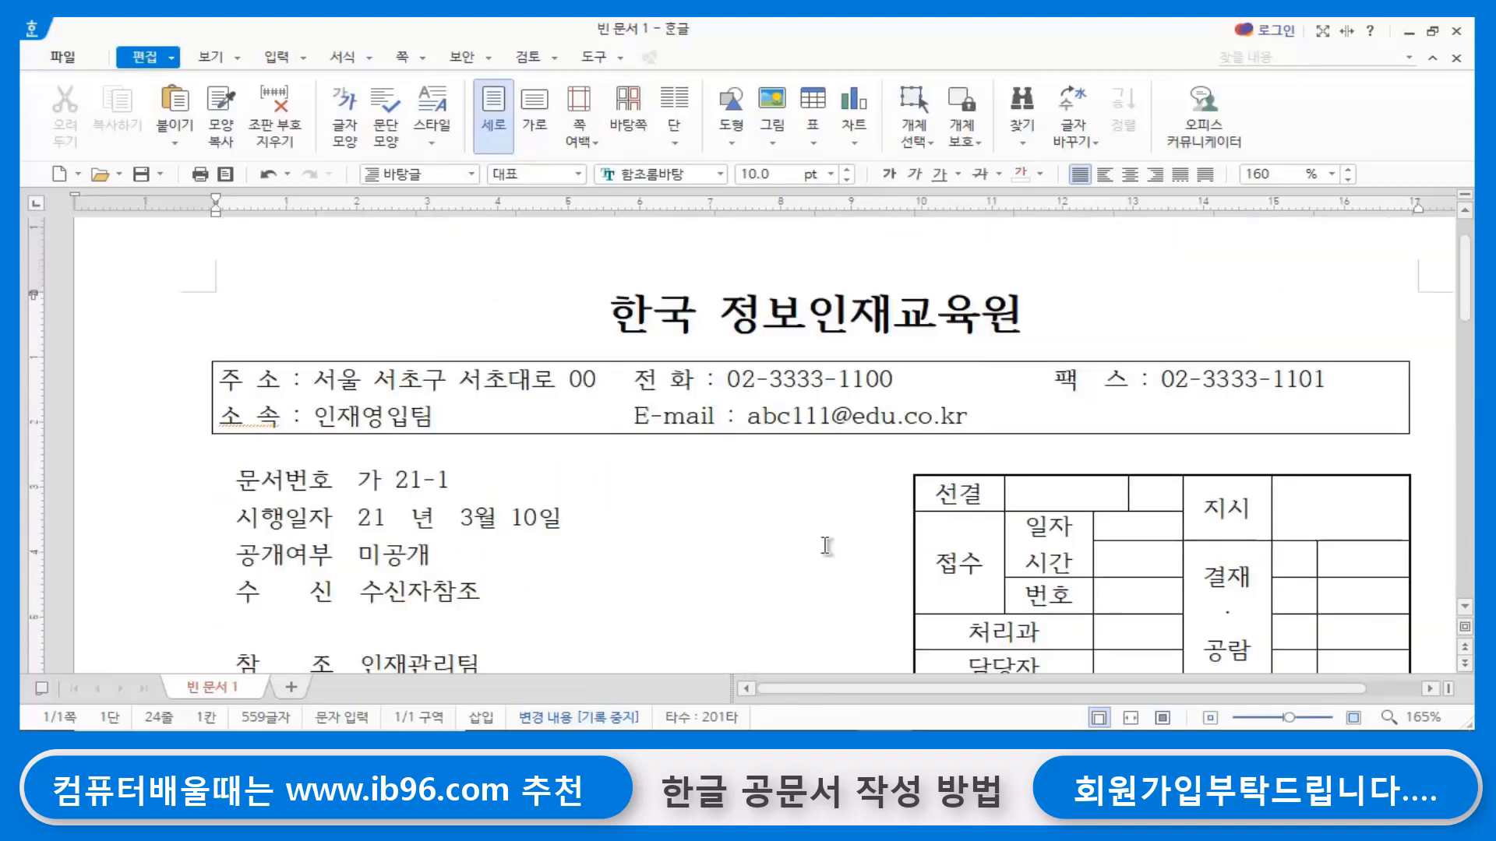
pyautogui.scroll(-4, 827, 546)
pyautogui.scroll(3, 826, 545)
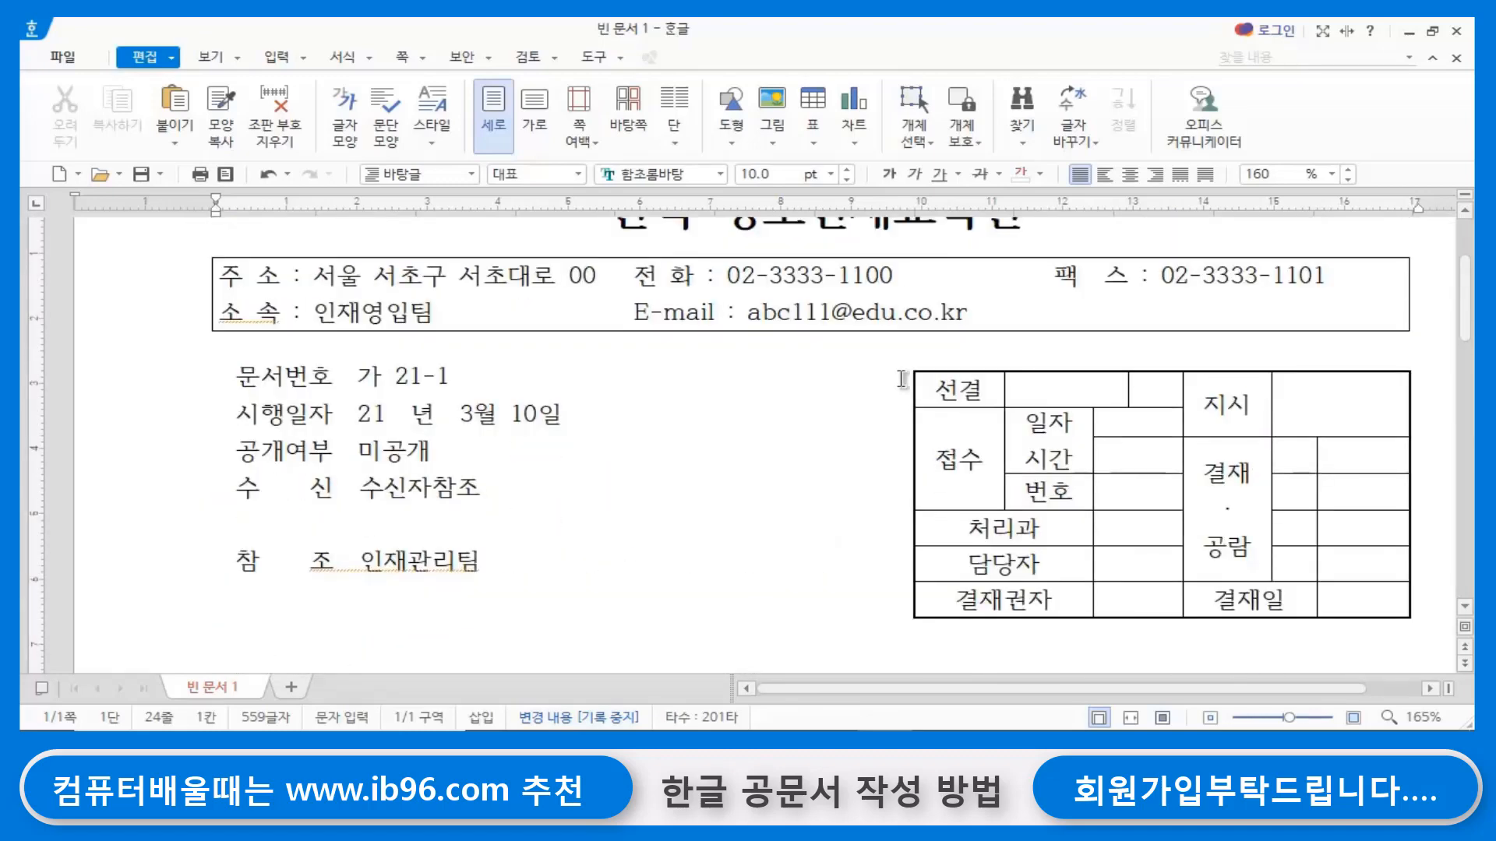
pyautogui.scroll(1, 725, 471)
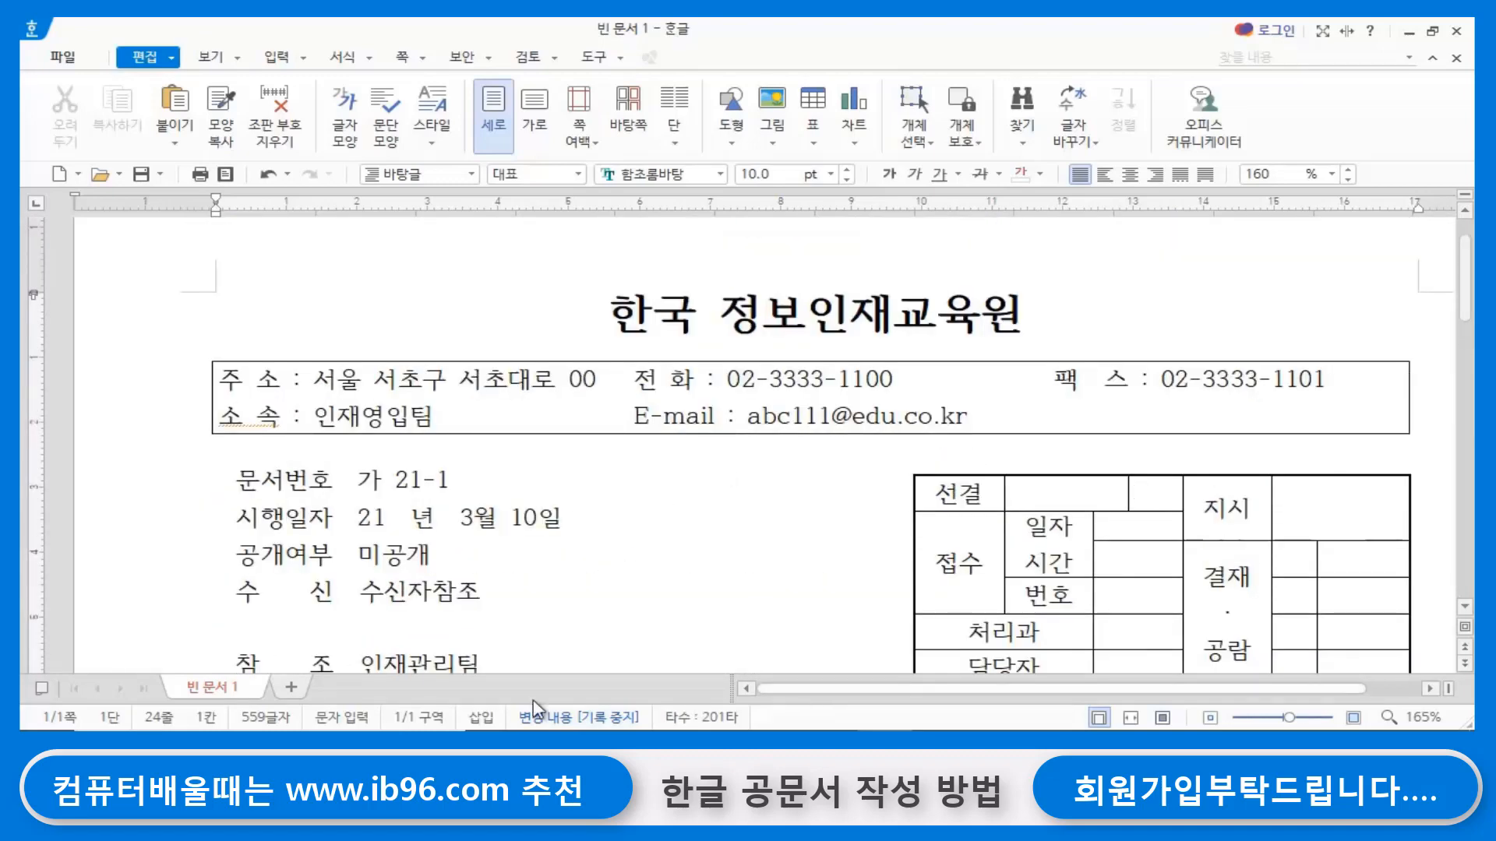